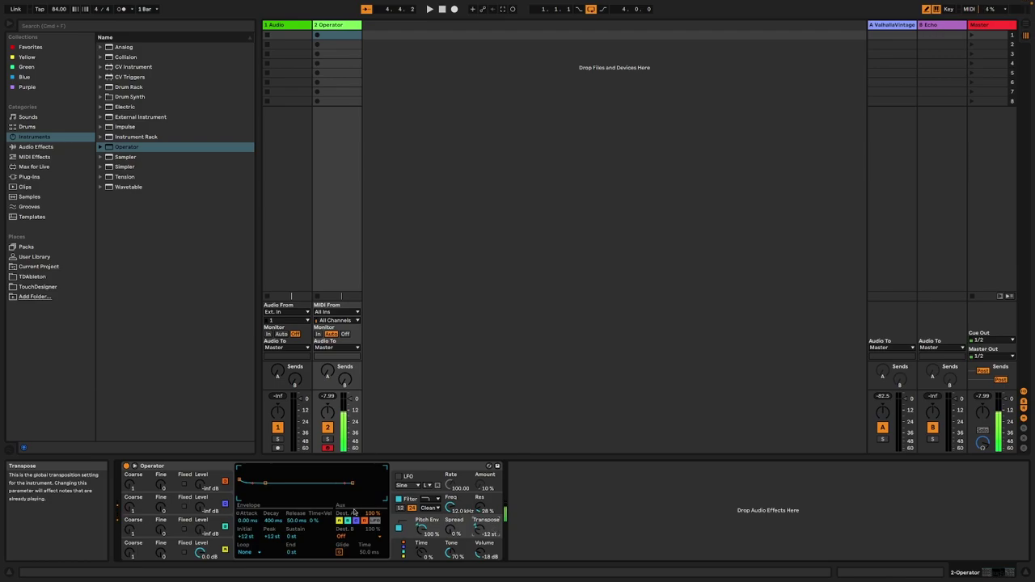
In Operator's pitch envelope, lower both the sustain and end levels to about -36 st
left_click(180, 549)
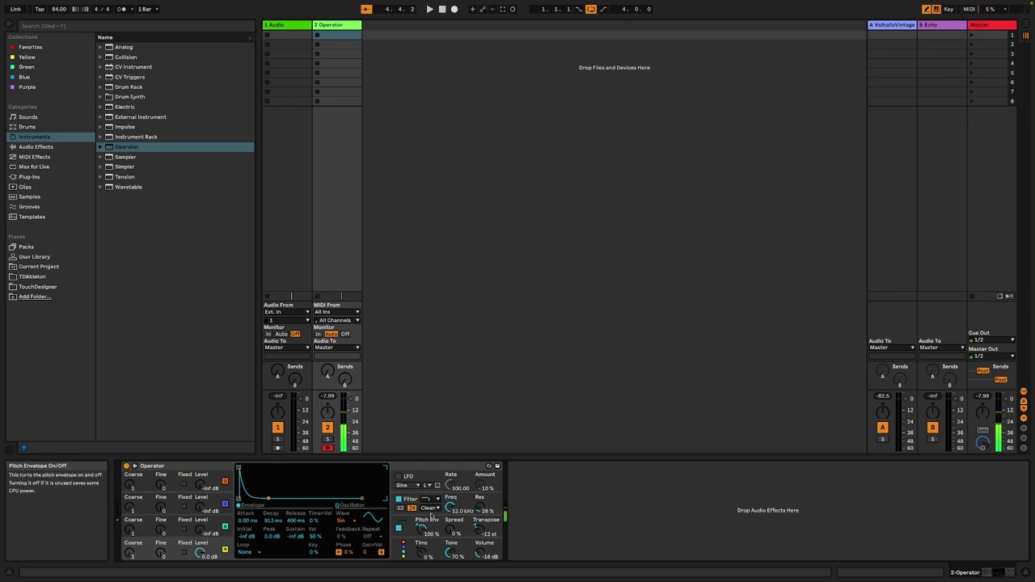
left_click(441, 522)
left_click_drag(264, 483, 265, 494)
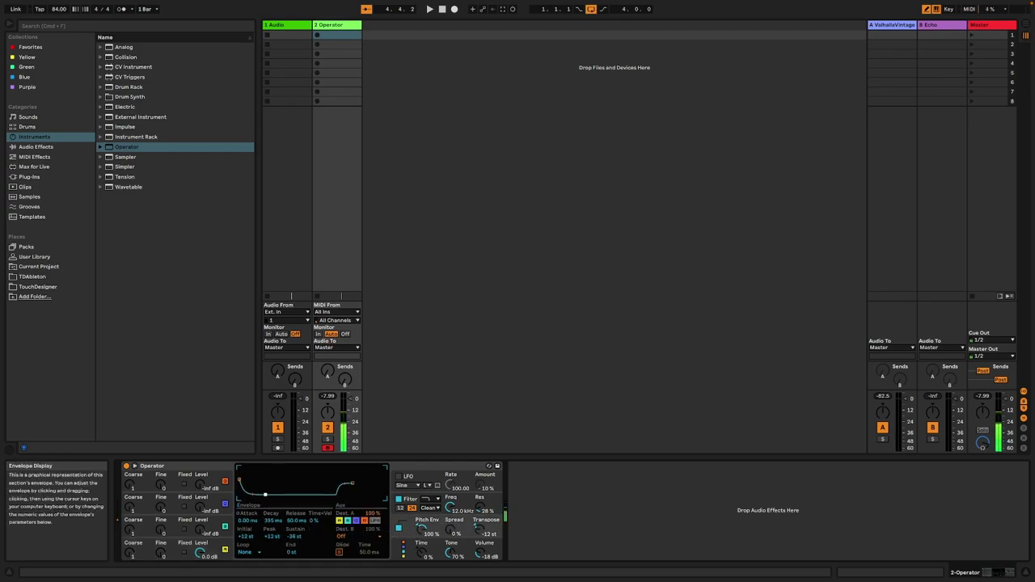
left_click_drag(352, 483, 354, 493)
Set oscillator A's phase to 27%
left_click(214, 548)
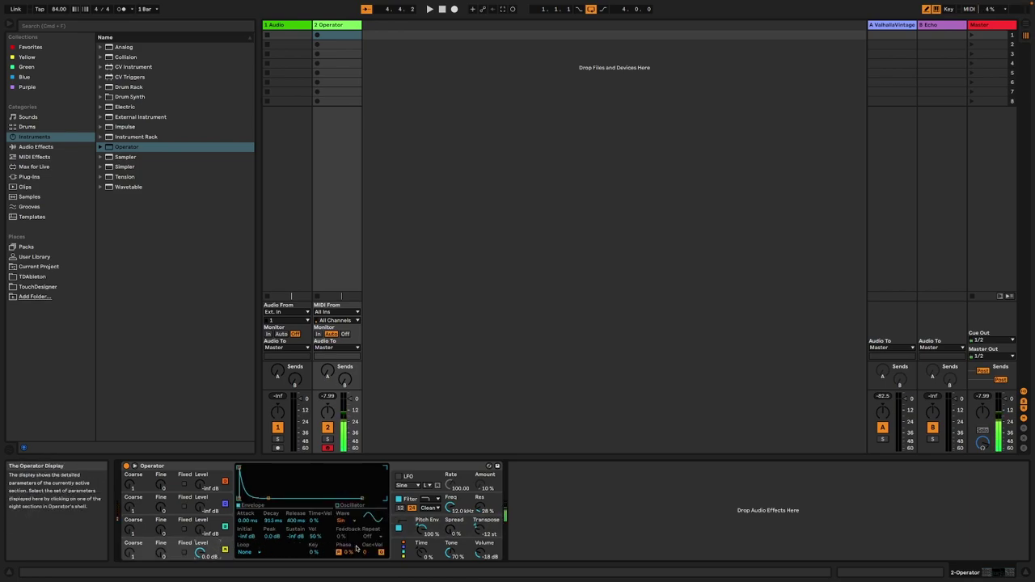
left_click_drag(349, 552, 347, 526)
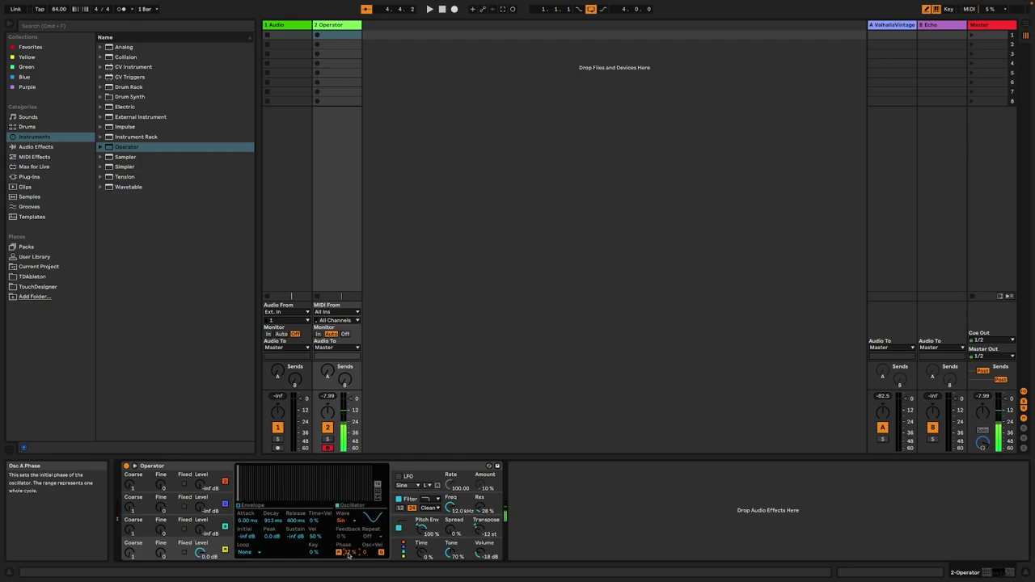
left_click_drag(349, 555, 350, 561)
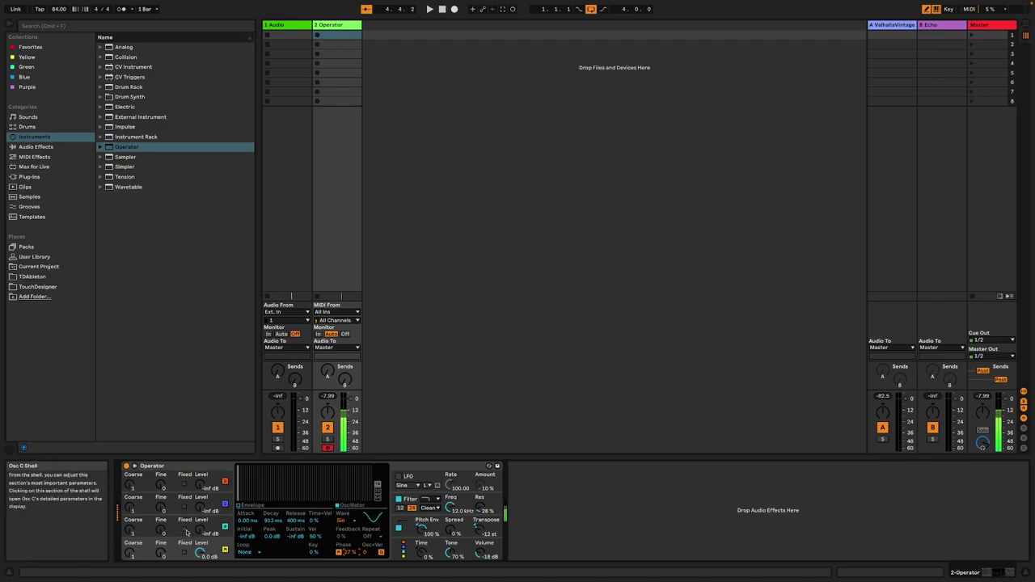
Switch oscillator A to a fixed frequency of 102 Hz and reset Operator's global transpose to 0 st
left_click(183, 553)
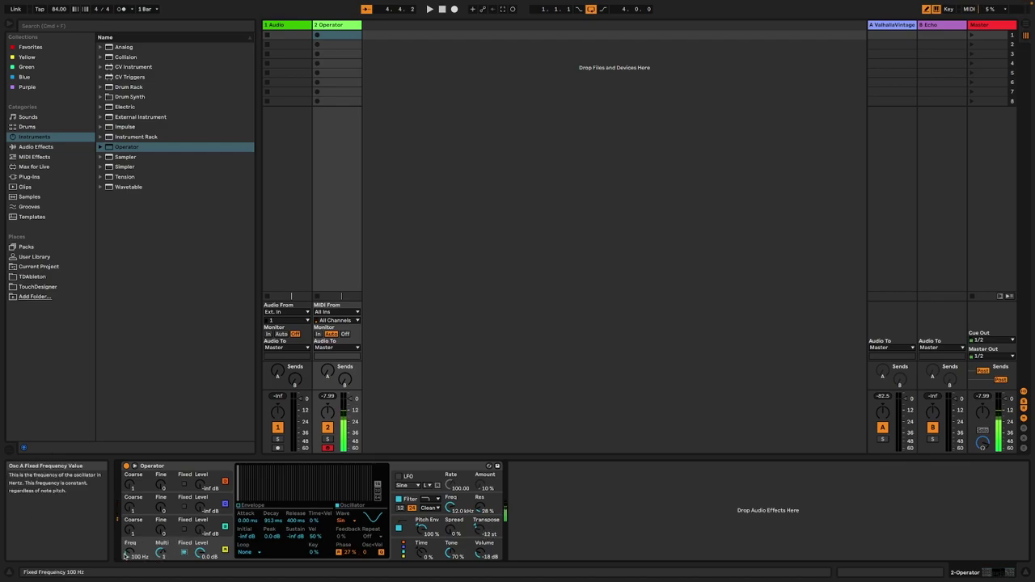
double_click(480, 529)
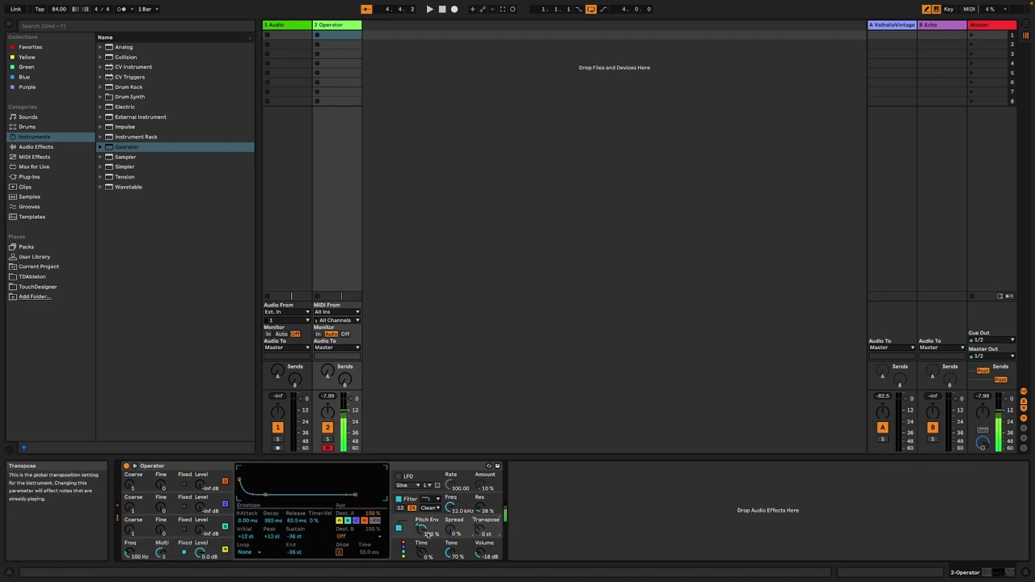
mouse_move(139, 556)
left_mouse_down()
mouse_move(138, 543)
mouse_move(139, 556)
left_mouse_up()
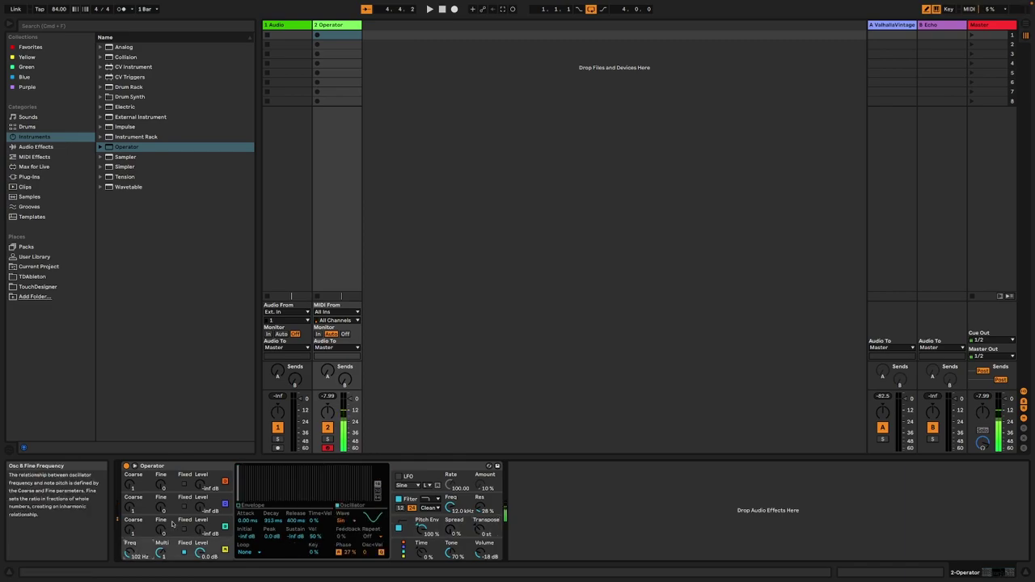
Give oscillator B a fixed frequency of 341 Hz at -19 dB, with zero sustain and a decay of about 36 ms
left_click(185, 531)
left_click(184, 531)
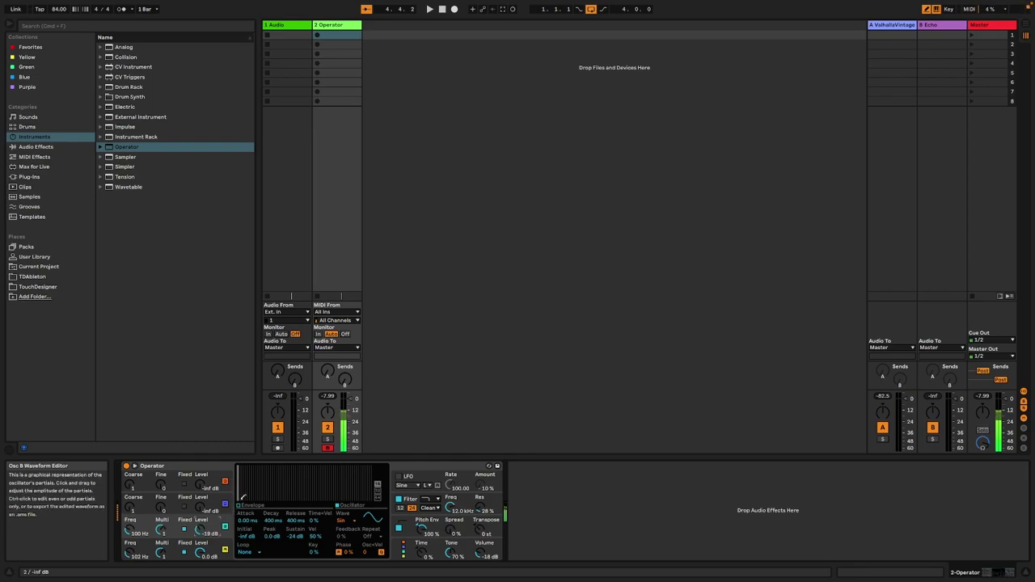
left_click(239, 505)
left_click_drag(274, 482, 272, 498)
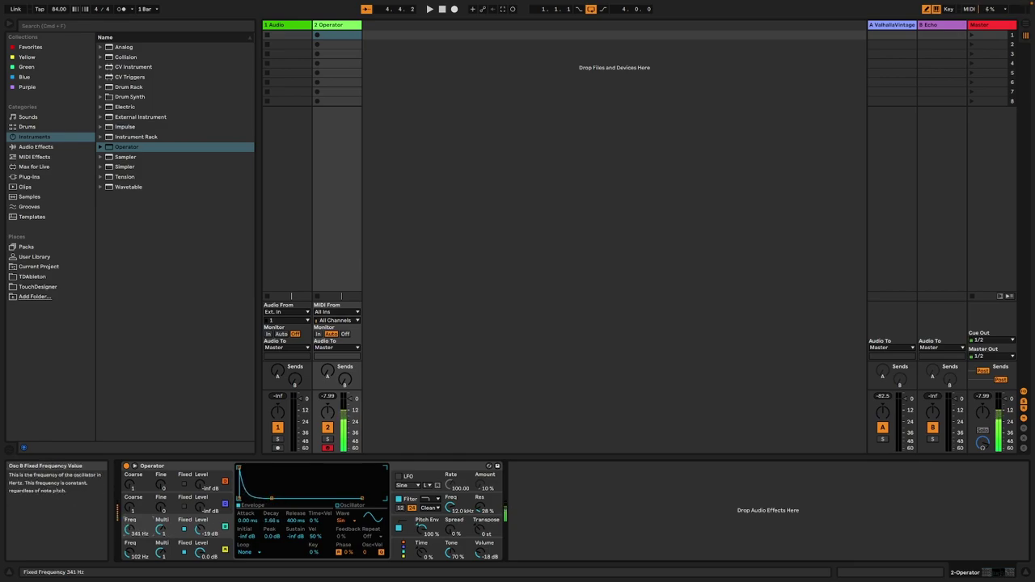
left_click_drag(272, 498, 256, 499)
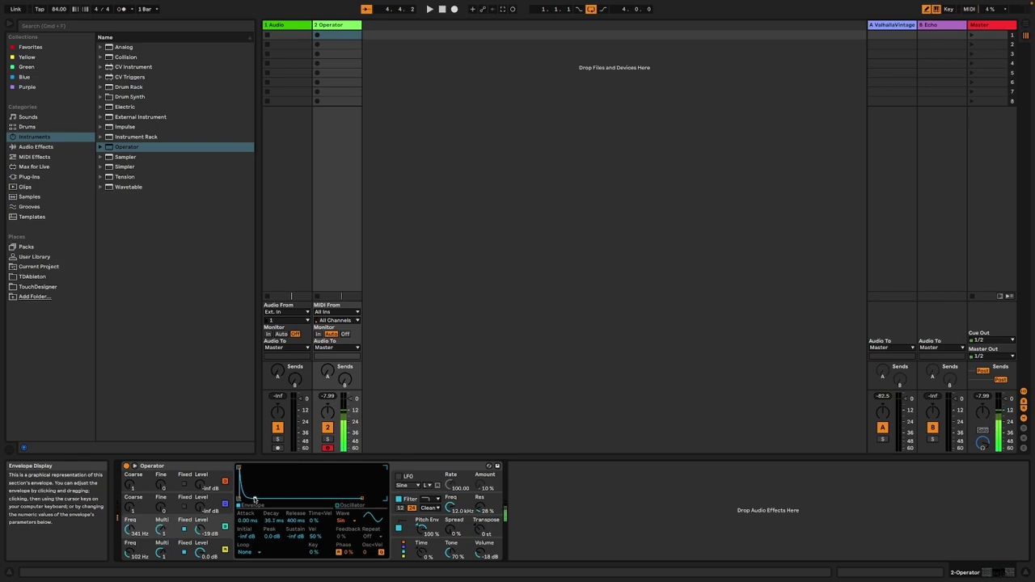
Set up oscillator C at -22 dB with a fixed 412 Hz frequency, multiplier 10, 1.43 ms attack and 60 s release
left_click_drag(200, 507, 200, 485)
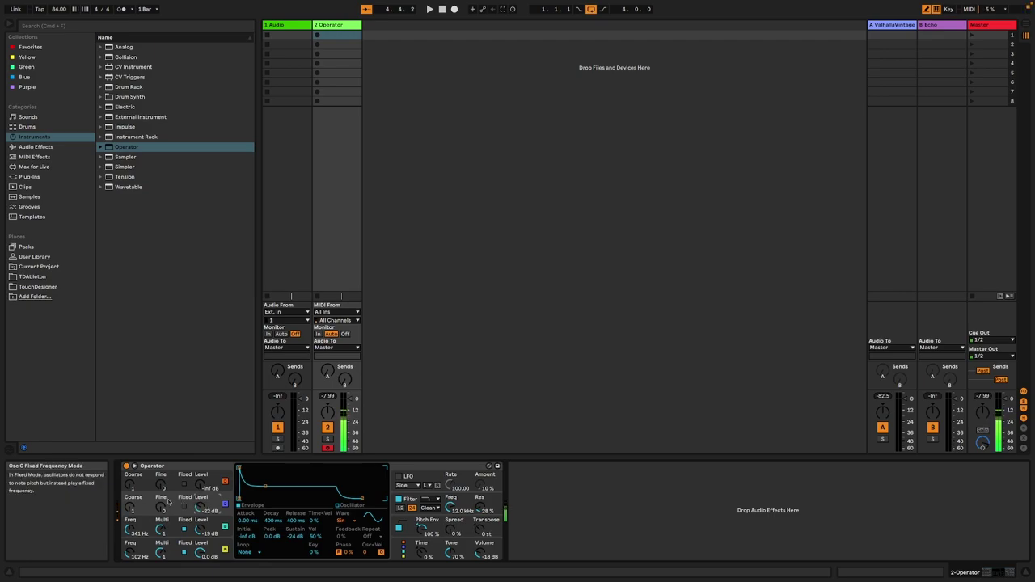
left_click_drag(239, 468, 269, 468)
left_click_drag(362, 498, 386, 497)
left_click(185, 507)
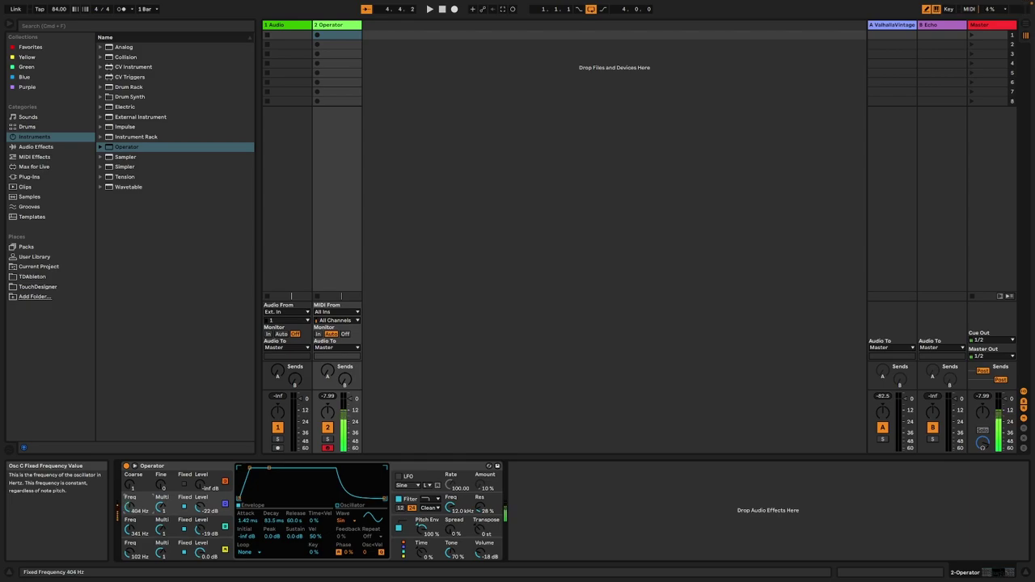
left_click_drag(130, 507, 161, 494)
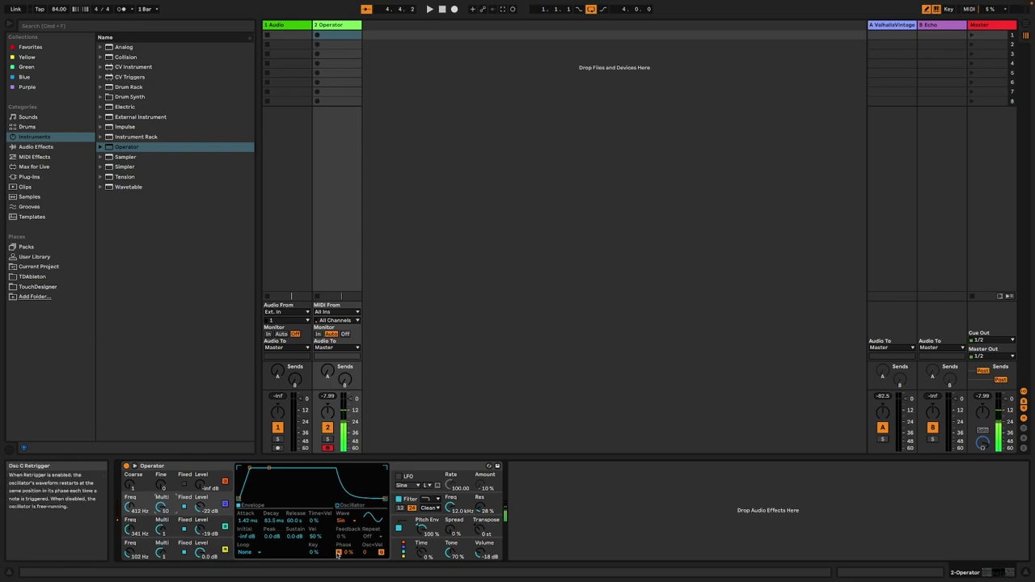
Set the filter's frequency key tracking to 0%
left_click(458, 515)
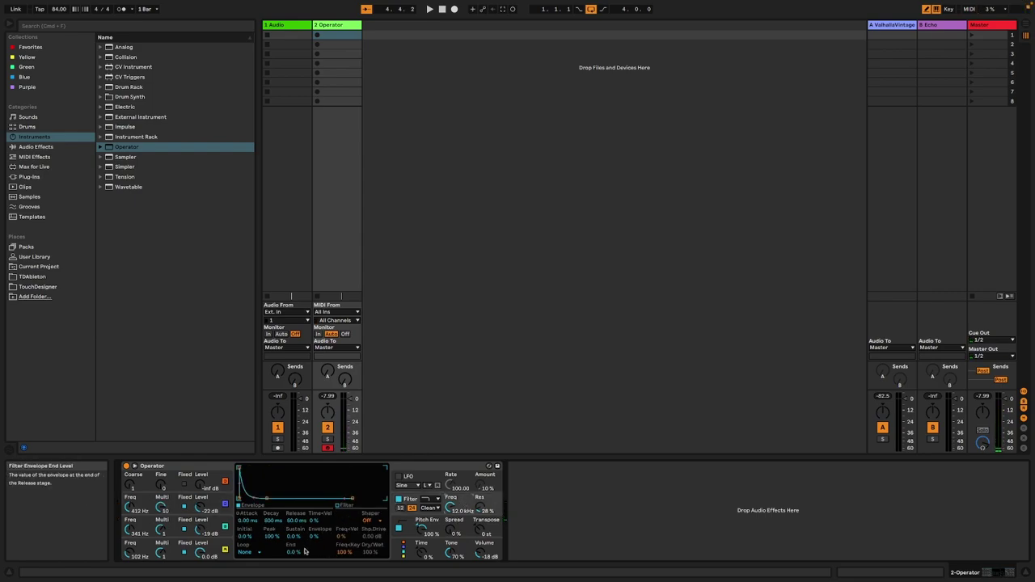
left_click(348, 553)
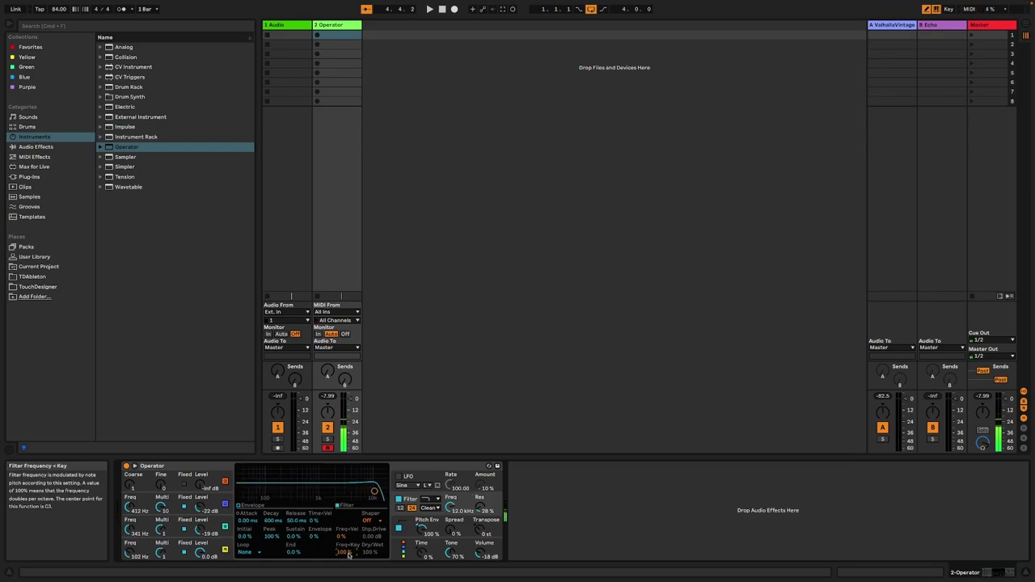
left_click_drag(348, 555, 349, 579)
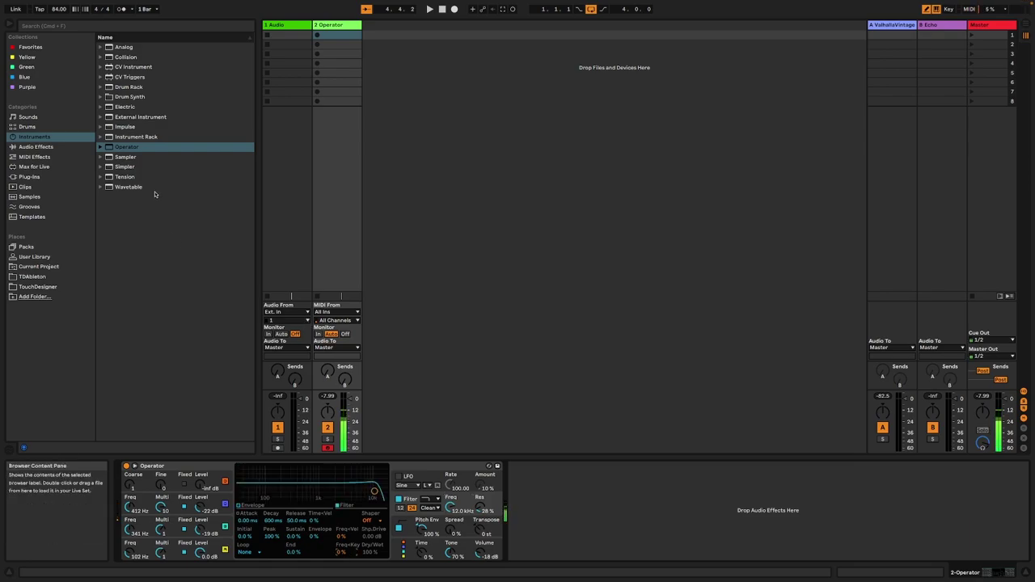
Add the EQ Eight audio effect after Operator
left_click(48, 167)
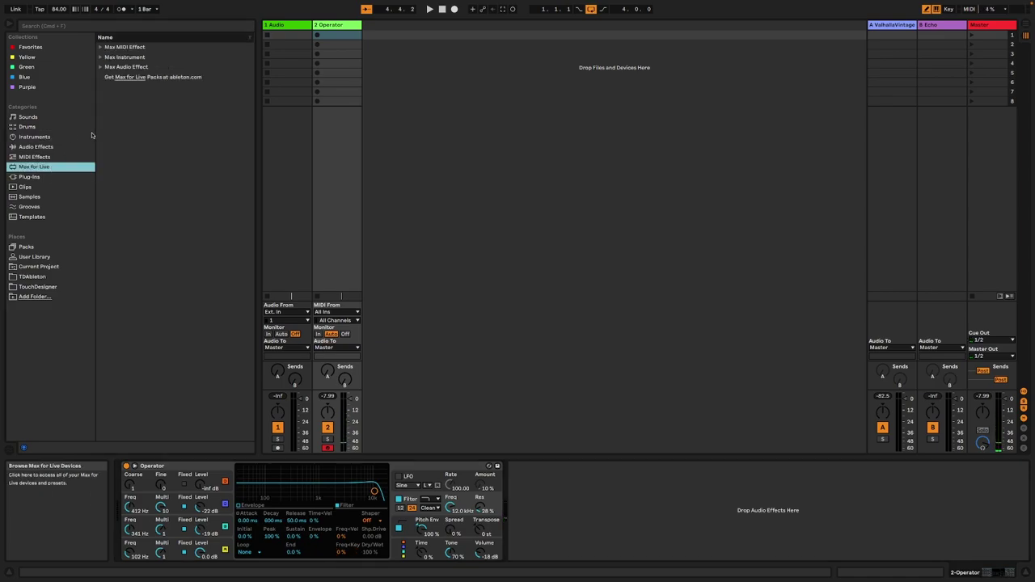
left_click(35, 148)
left_click(101, 76)
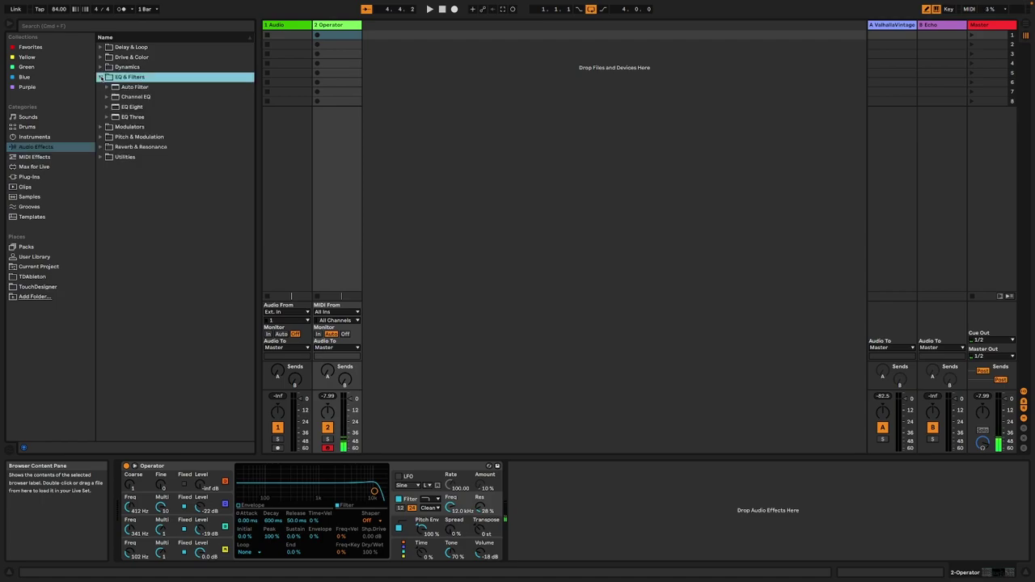
double_click(126, 108)
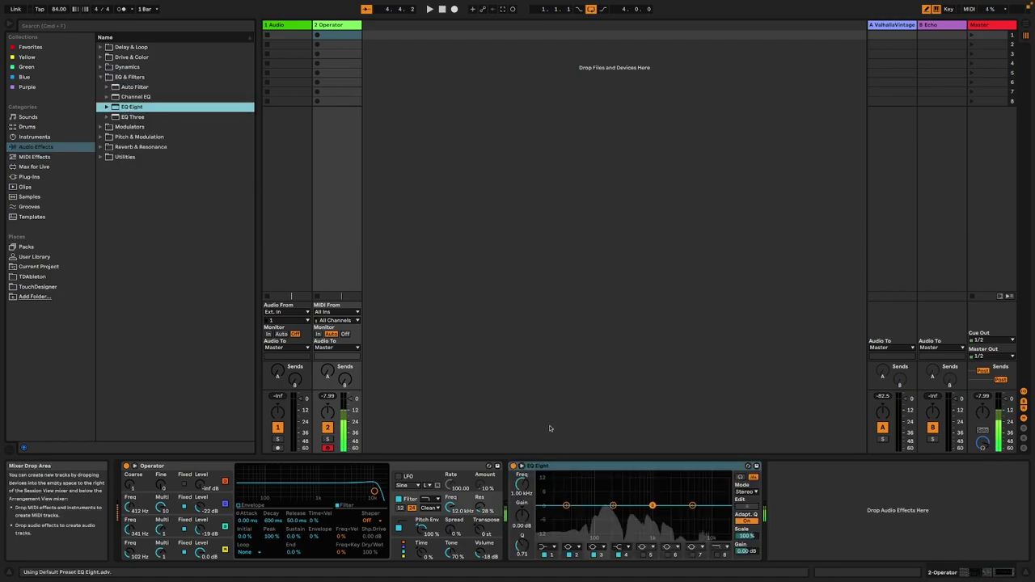
Change EQ Eight's first band to a low cut at 30 Hz
left_click(566, 505)
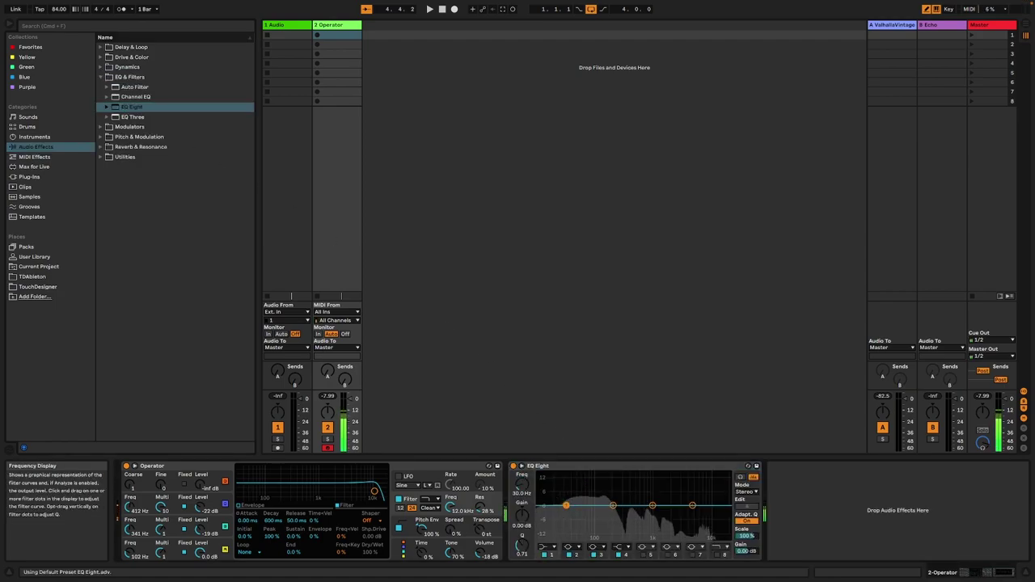
left_click(549, 546)
left_click(548, 484)
left_click_drag(522, 484, 522, 473)
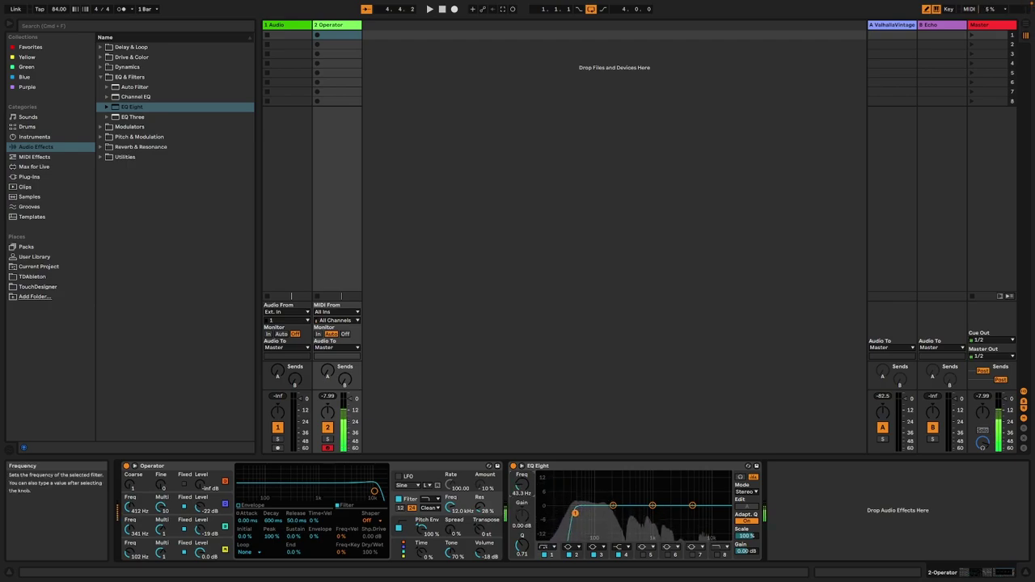
left_click_drag(575, 513, 566, 513)
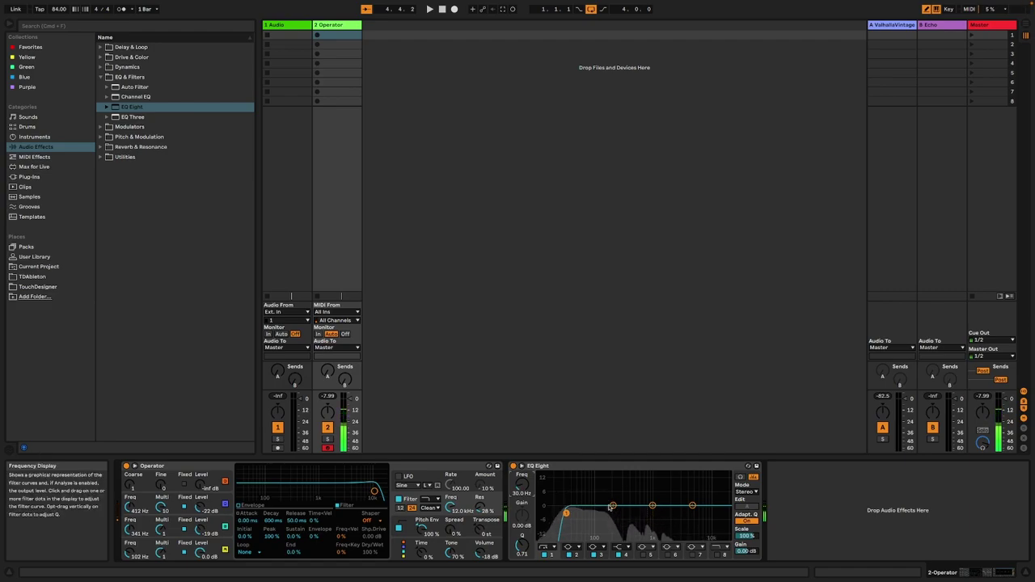
Cut EQ Eight's second band, and lower band 4 to -1.86 dB at 5.16 kHz and band 3 to -1.12 dB at 1 kHz
left_click_drag(613, 507, 613, 512)
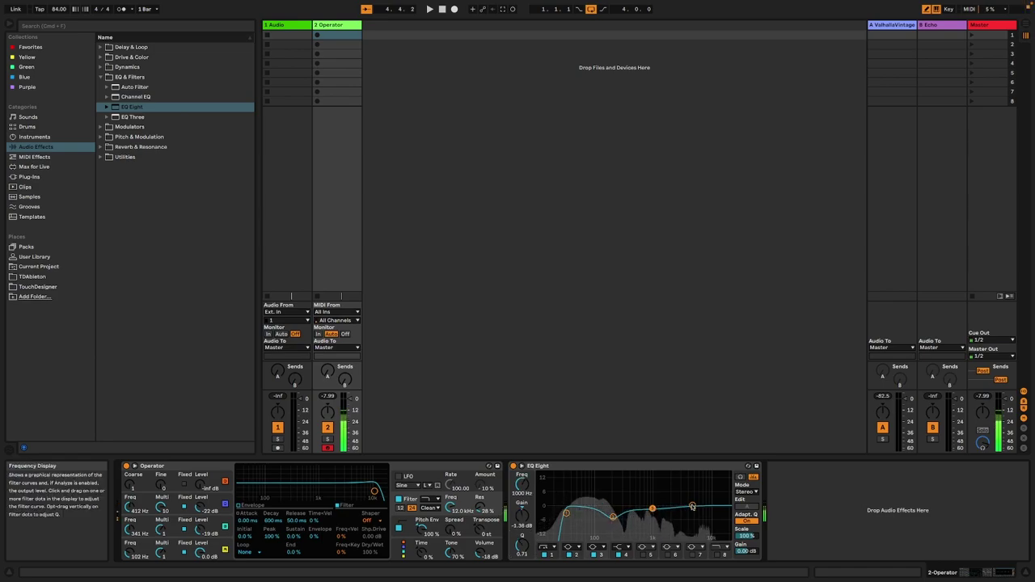
left_click_drag(693, 512, 693, 512)
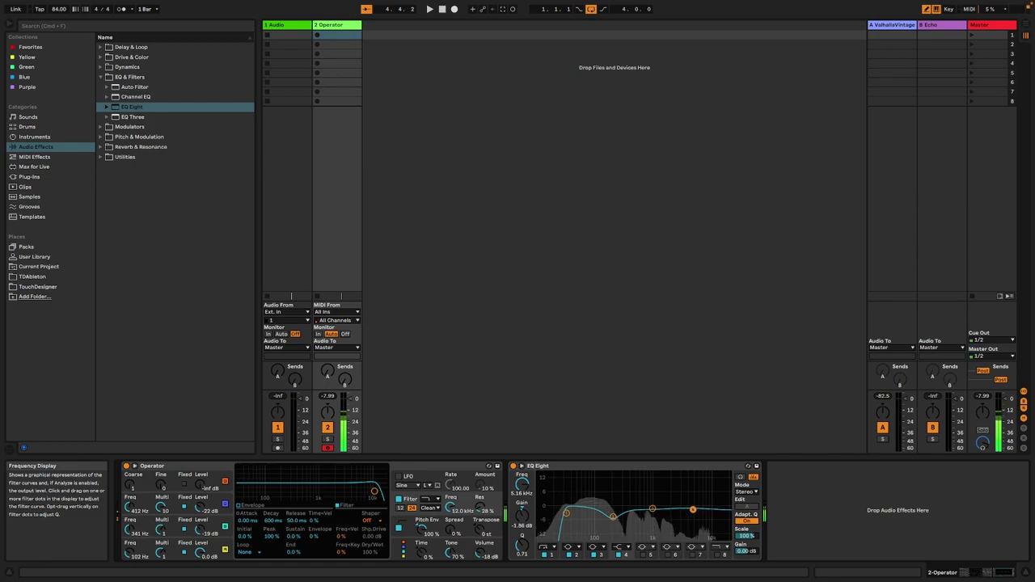
left_click_drag(652, 509, 652, 505)
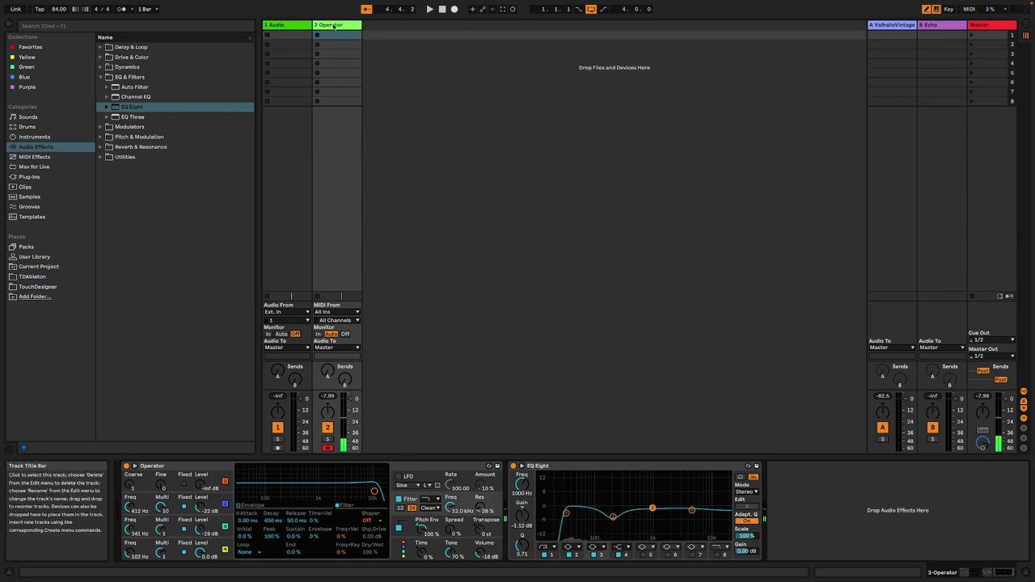
Rename the Operator track as Kick
right_click(335, 25)
left_click(377, 69)
type("Kick")
key("Return")
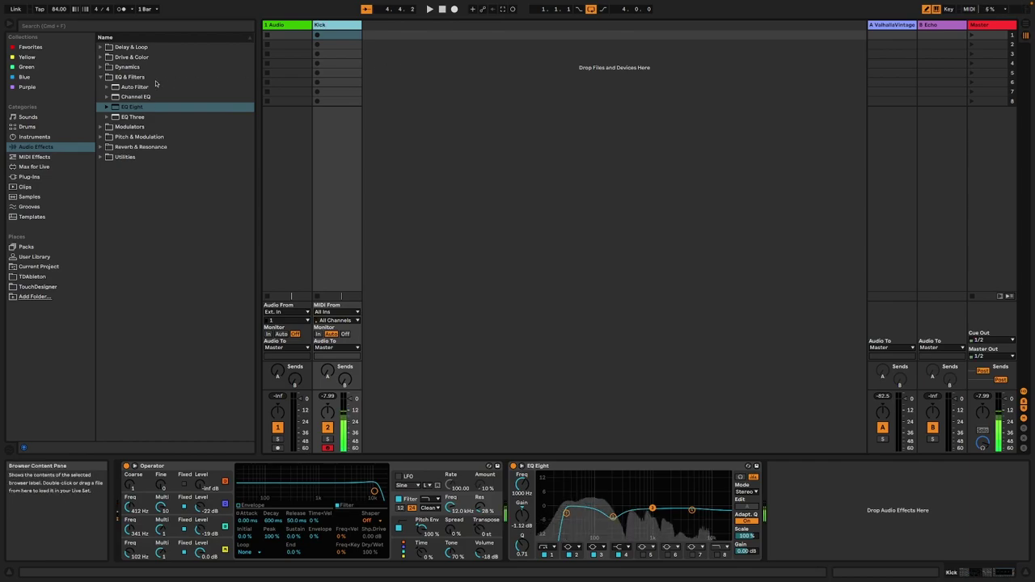
Insert a new MIDI track and load an Operator instrument on it
right_click(410, 120)
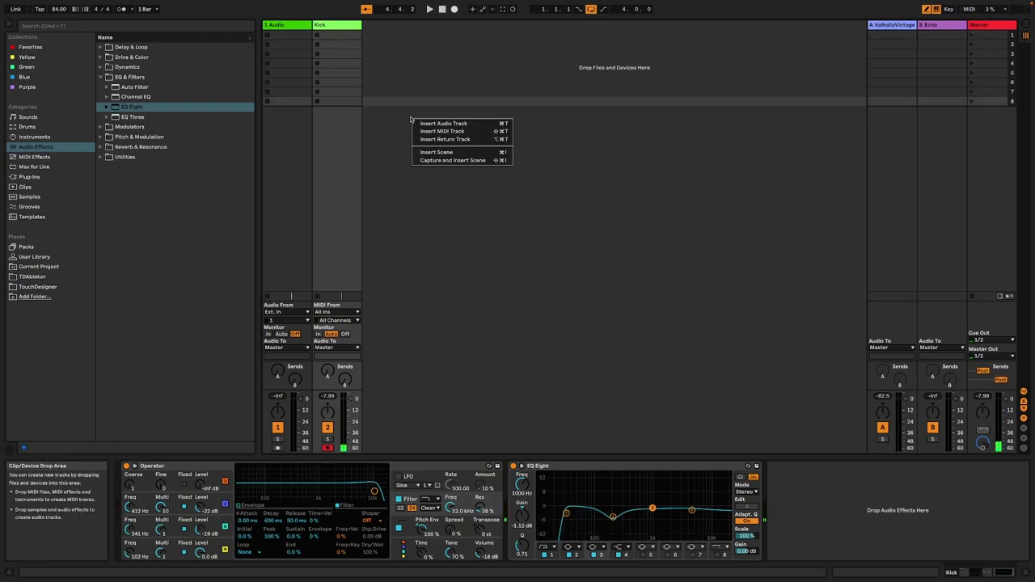
left_click(431, 131)
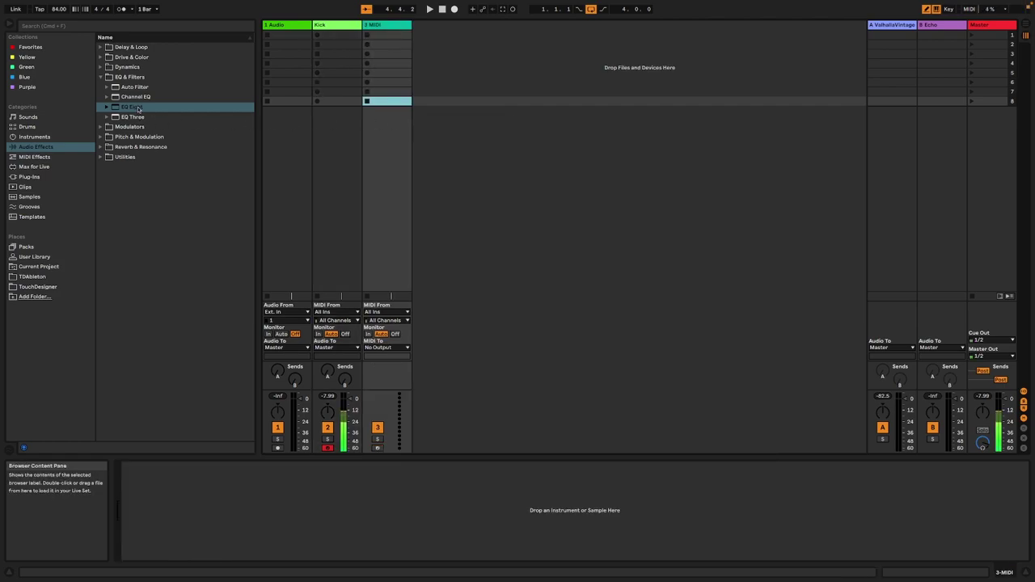
left_click(30, 139)
double_click(114, 147)
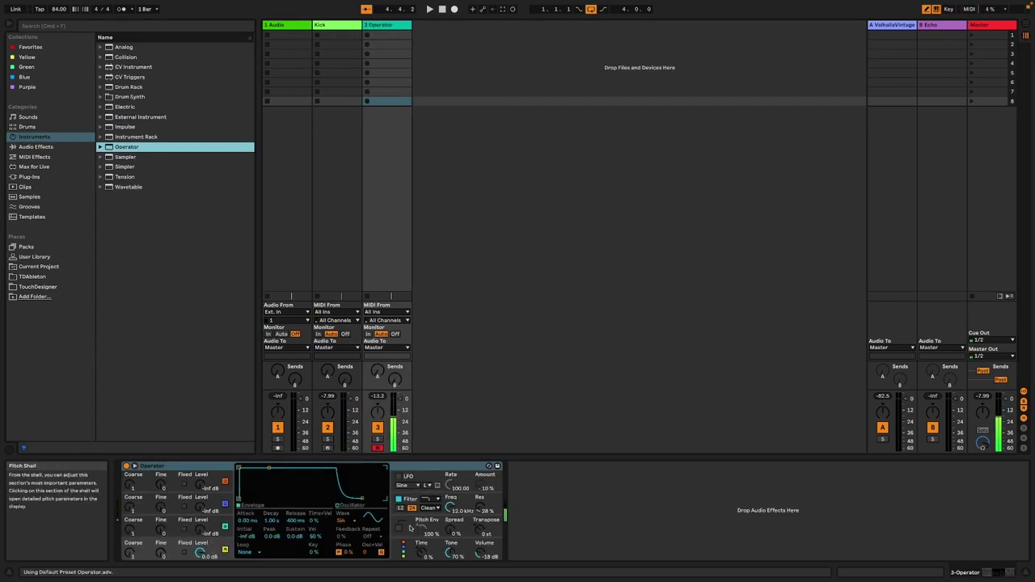
Enable the new Operator's pitch envelope with a 25.3 ms decay and sustain and end levels of -6 st
left_click(398, 528)
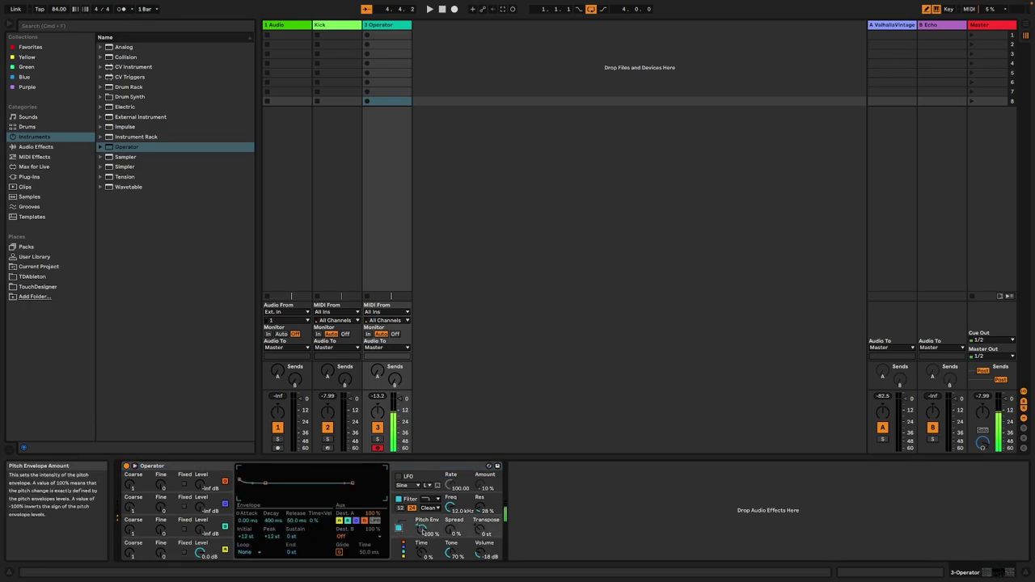
left_click_drag(265, 483, 253, 485)
left_click_drag(353, 483, 354, 485)
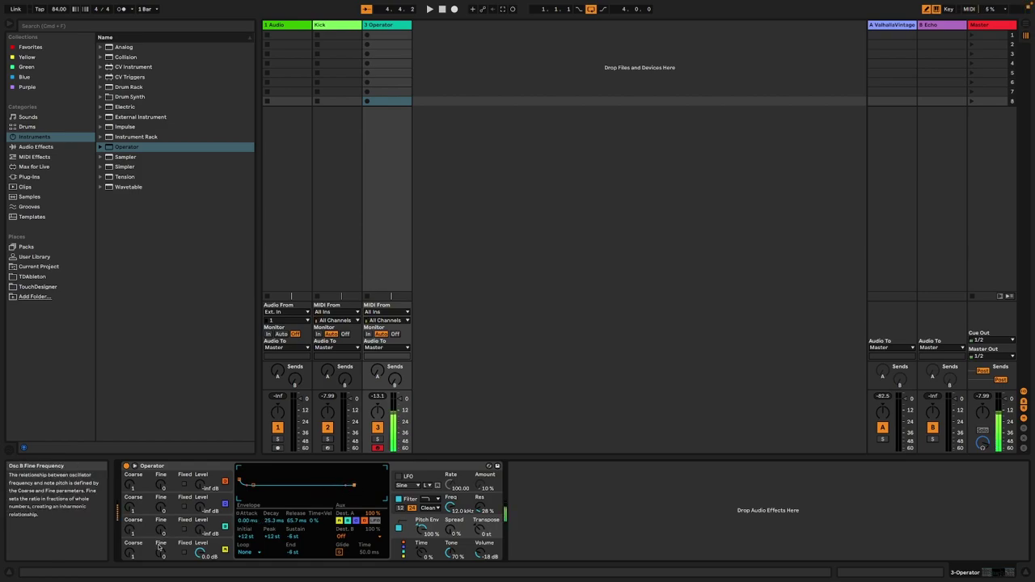
Switch the new Operator's oscillator A to a fixed frequency of 180 Hz
left_click(184, 554)
left_click_drag(130, 552, 129, 547)
Reshape the pitch envelope to 0.38 ms attack, +24 st initial, +31 st peak, -9 st sustain and 0 st end
left_click(422, 527)
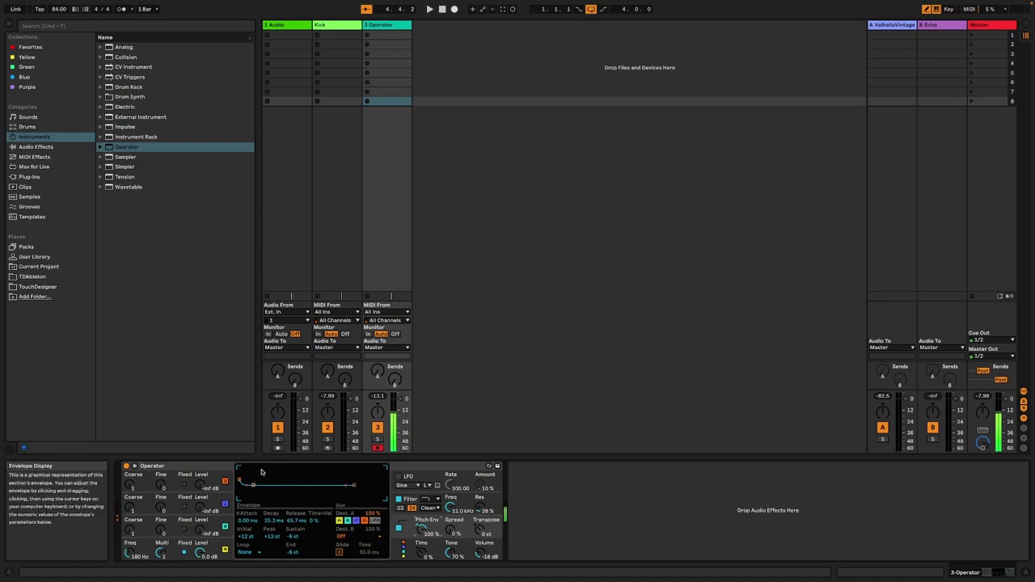
mouse_move(240, 481)
left_mouse_down()
mouse_move(240, 467)
mouse_move(241, 476)
left_mouse_up()
left_click_drag(354, 485, 354, 487)
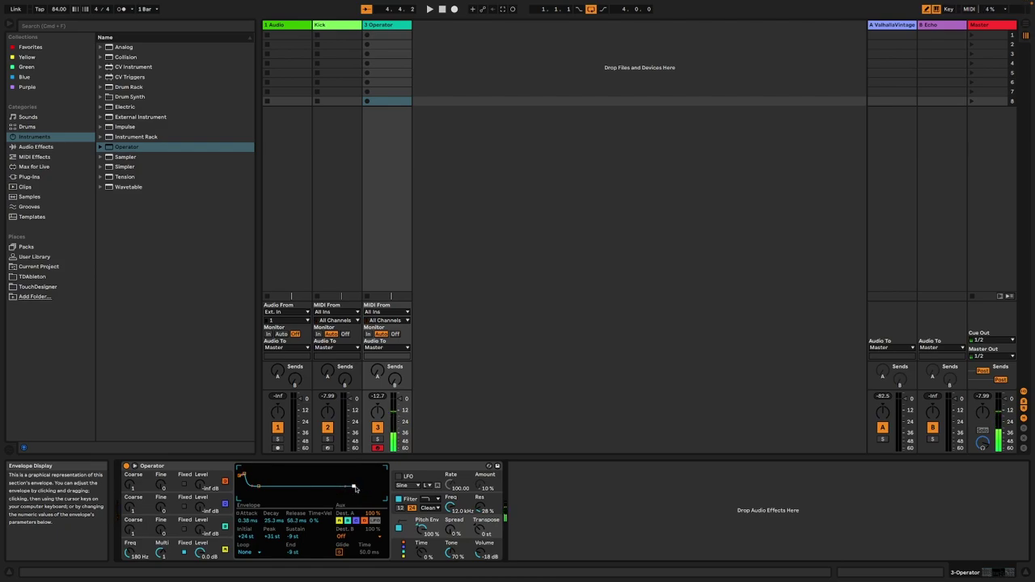
double_click(292, 552)
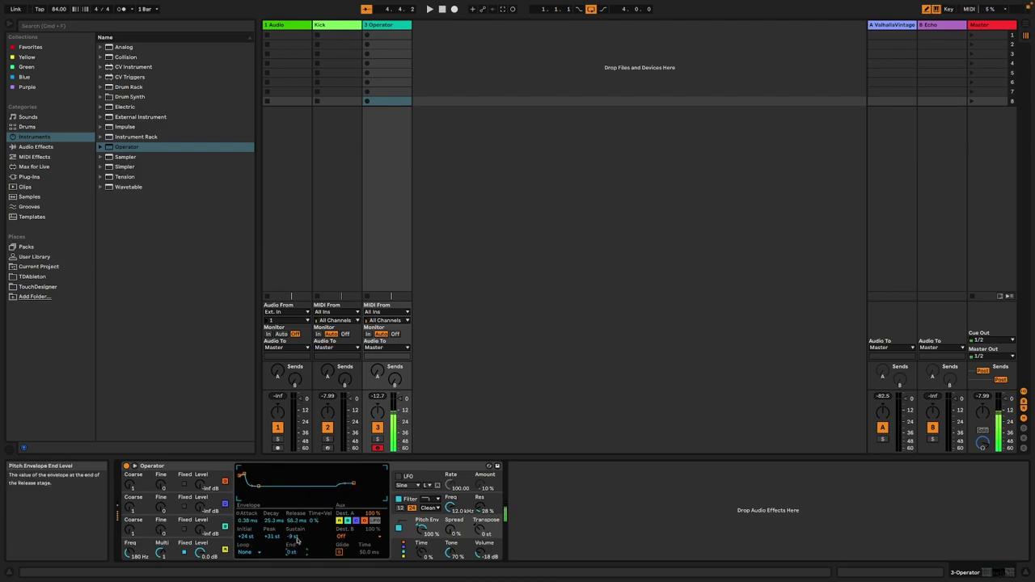
Set the pitch envelope's sustain to 0 st and lower the sustain of oscillator A's amplitude envelope
left_click_drag(292, 536, 295, 538)
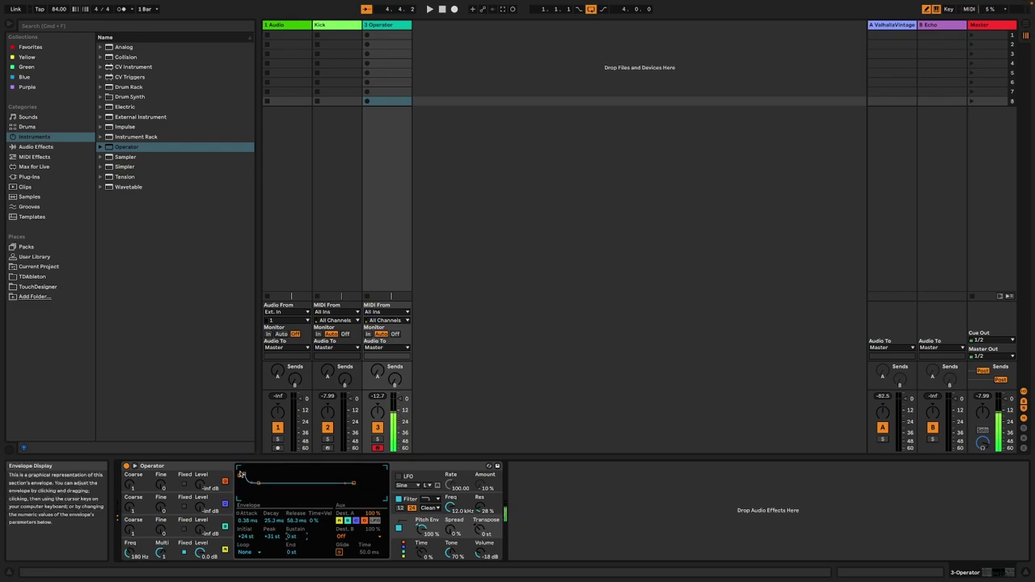
left_click(211, 547)
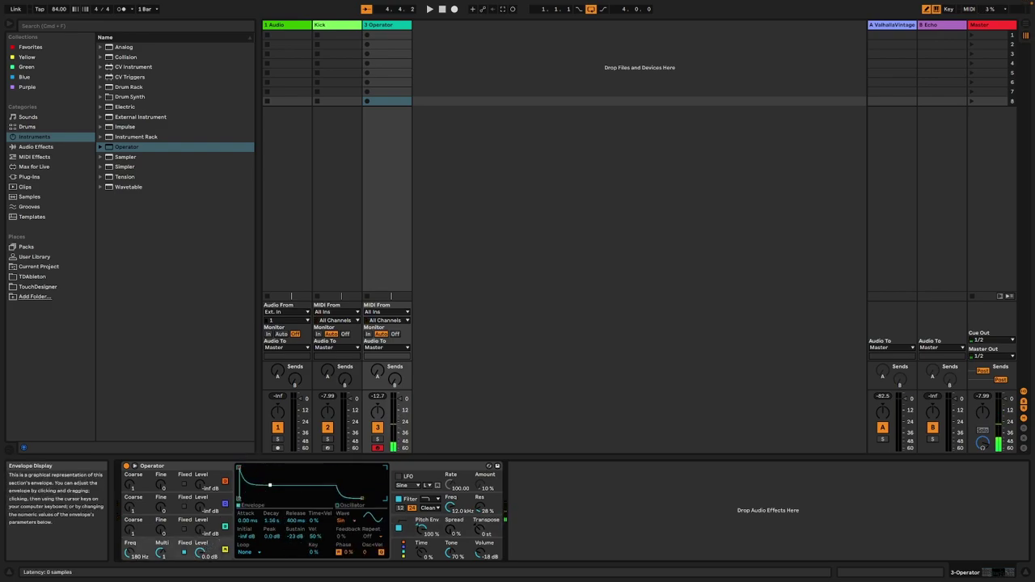
Raise oscillator B to -17 dB and switch it to a fixed frequency of 102 Hz
mouse_move(200, 529)
left_mouse_down()
mouse_move(200, 513)
mouse_move(200, 525)
left_mouse_up()
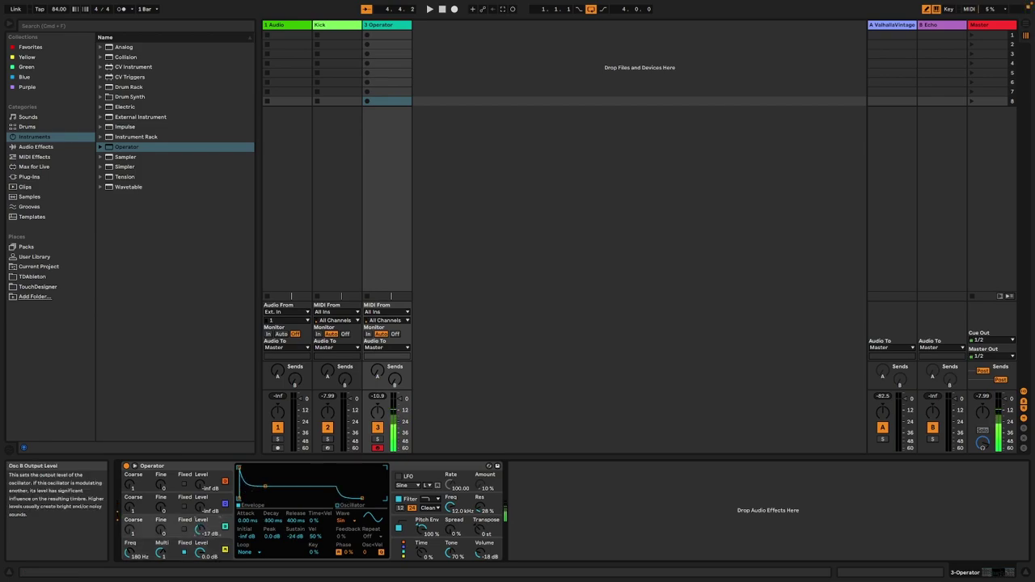
left_click(183, 529)
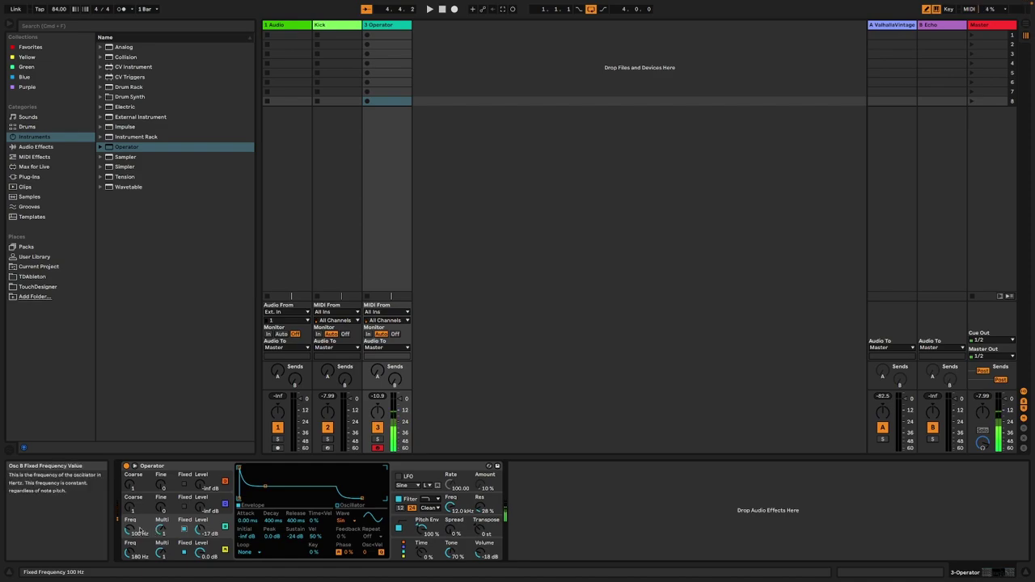
left_click_drag(129, 529, 129, 542)
Switch oscillator C to a fixed frequency at -24 dB and lengthen oscillator B's envelope release to 6.19 s
left_click(184, 507)
left_click_drag(200, 508, 200, 502)
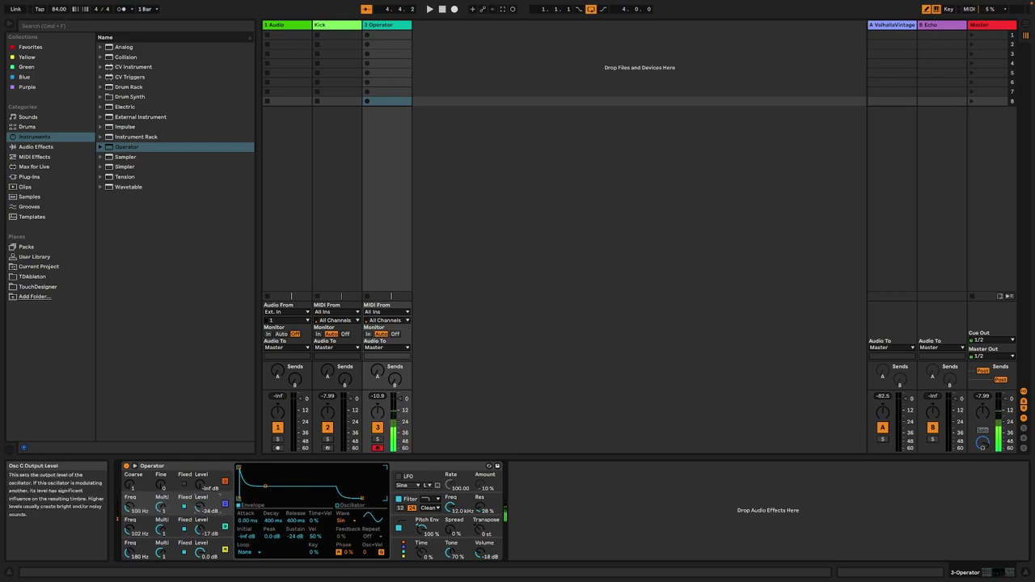
left_click(211, 523)
left_click_drag(362, 500, 373, 499)
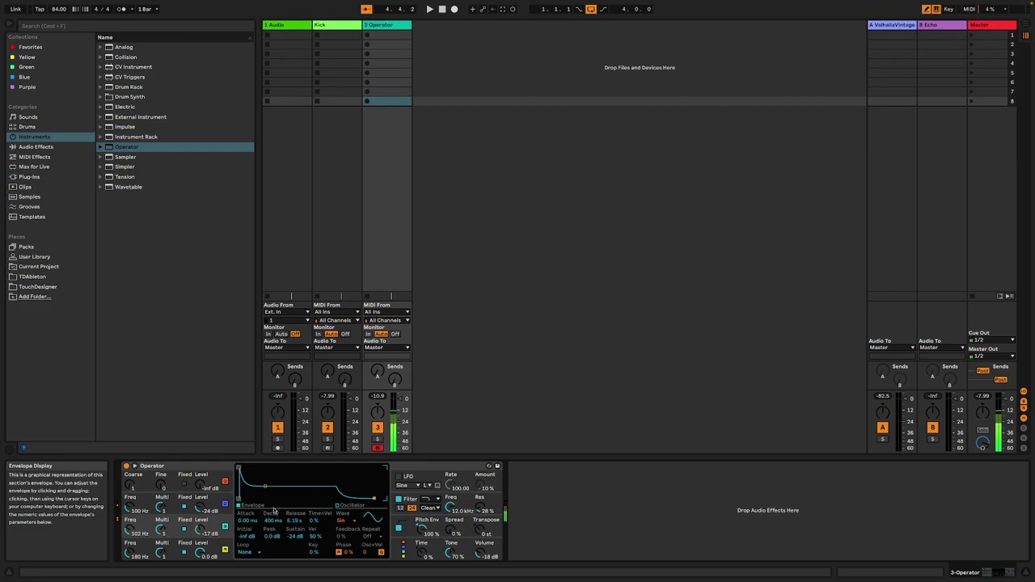
Choose the two-by-two oscillator algorithm and set oscillator C to -11 dB at 282 Hz
left_click(405, 554)
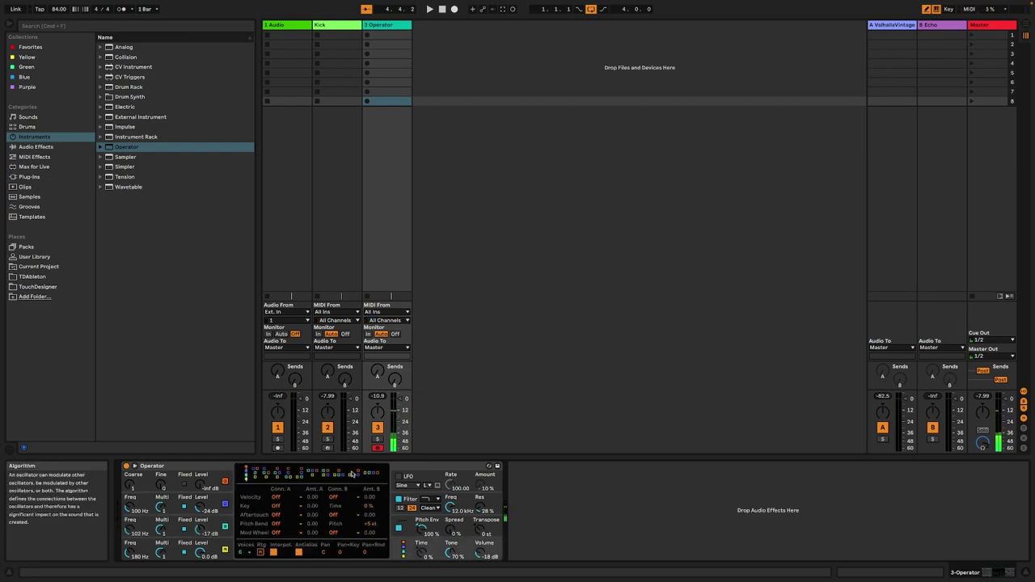
left_click_drag(202, 506, 202, 496)
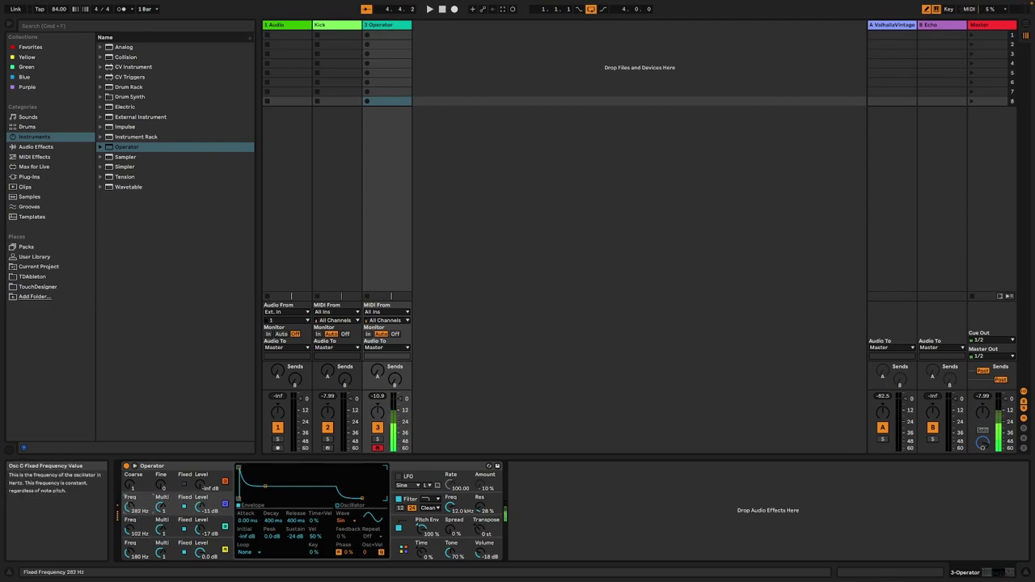
Give oscillator C the Noise Looped waveform and an amplitude envelope with 193 ms decay and -inf dB sustain
left_click(341, 520)
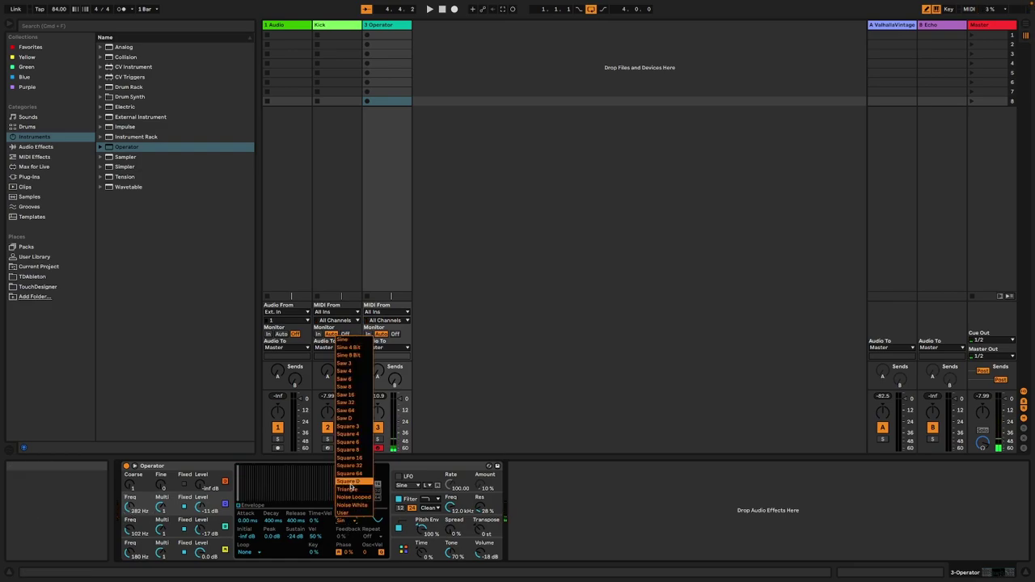
left_click(351, 498)
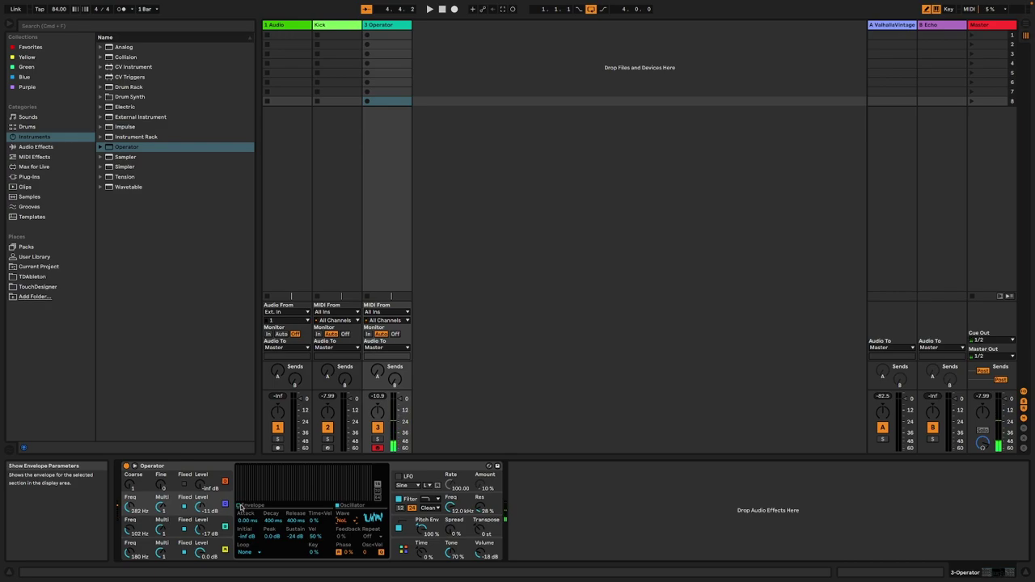
left_click(239, 506)
left_click_drag(255, 498, 268, 499)
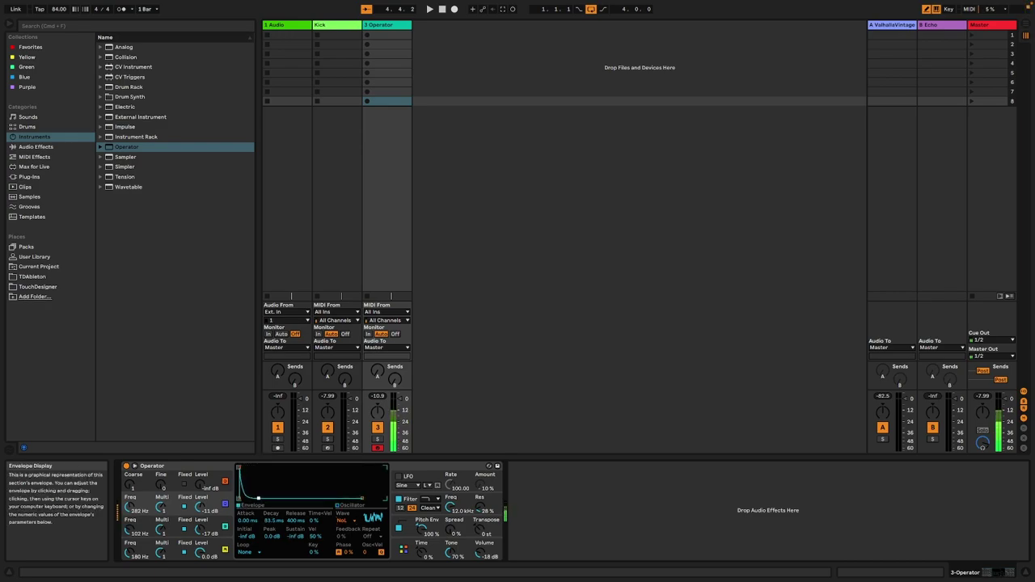
left_click_drag(258, 498, 261, 498)
Try out oscillator D's level and release, and reshape oscillator C's envelope to about 351 ms decay and 3.03 s release with raised sustain
left_click_drag(201, 484, 200, 471)
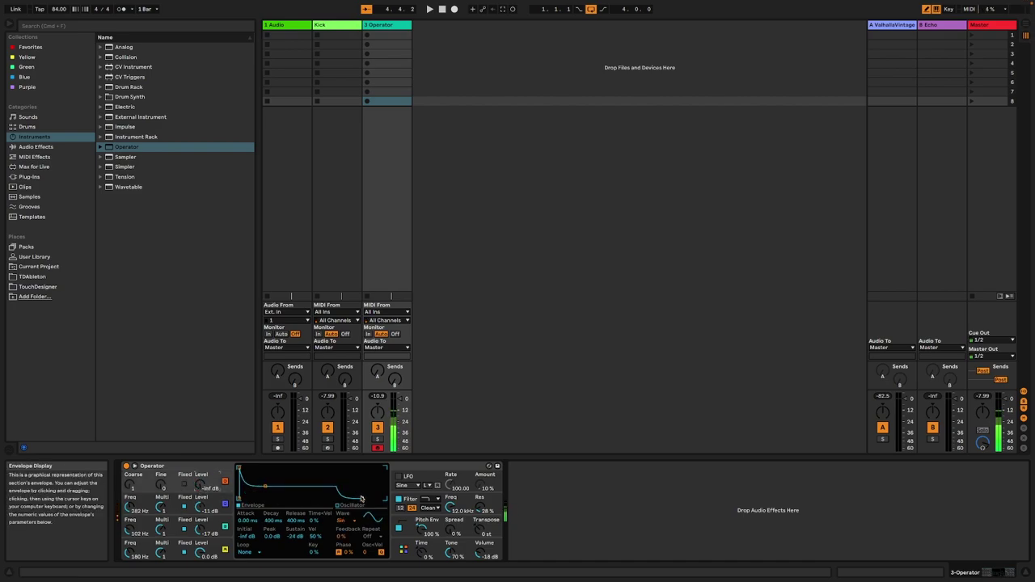
left_click_drag(365, 499, 373, 499)
left_click(213, 506)
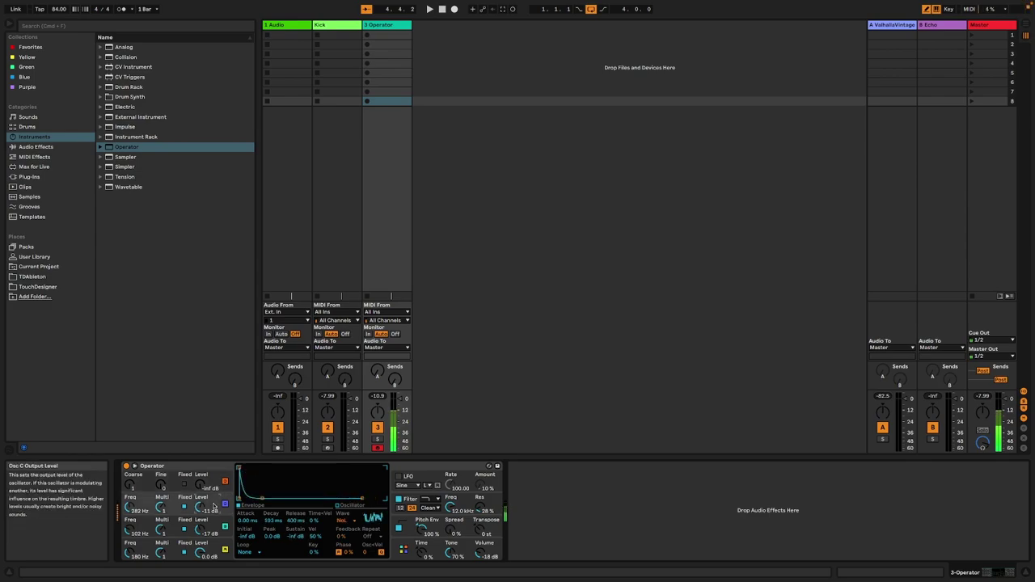
left_click_drag(262, 498, 262, 493)
left_click_drag(362, 498, 373, 498)
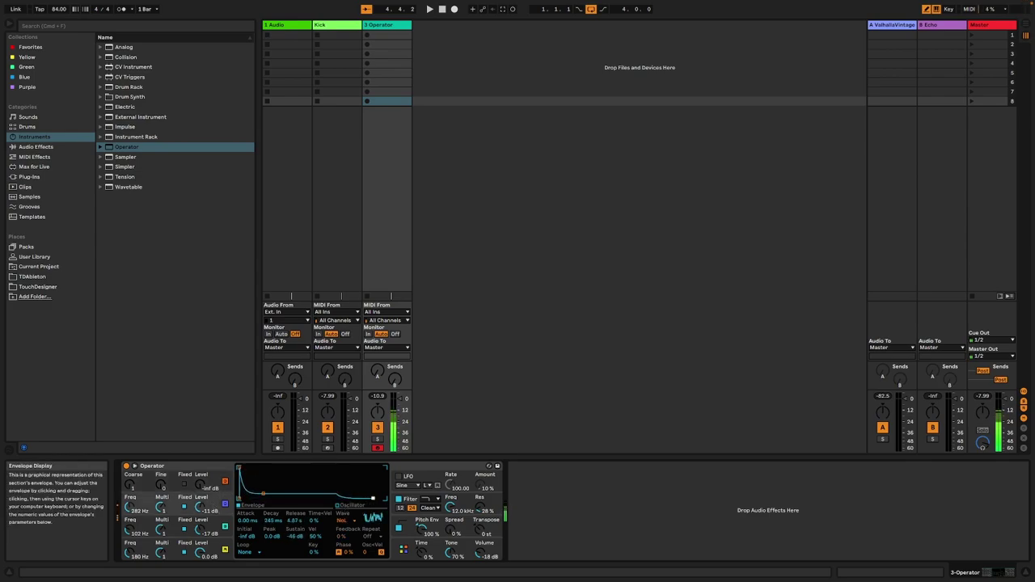
left_click_drag(264, 493, 266, 489)
left_click_drag(374, 499, 369, 499)
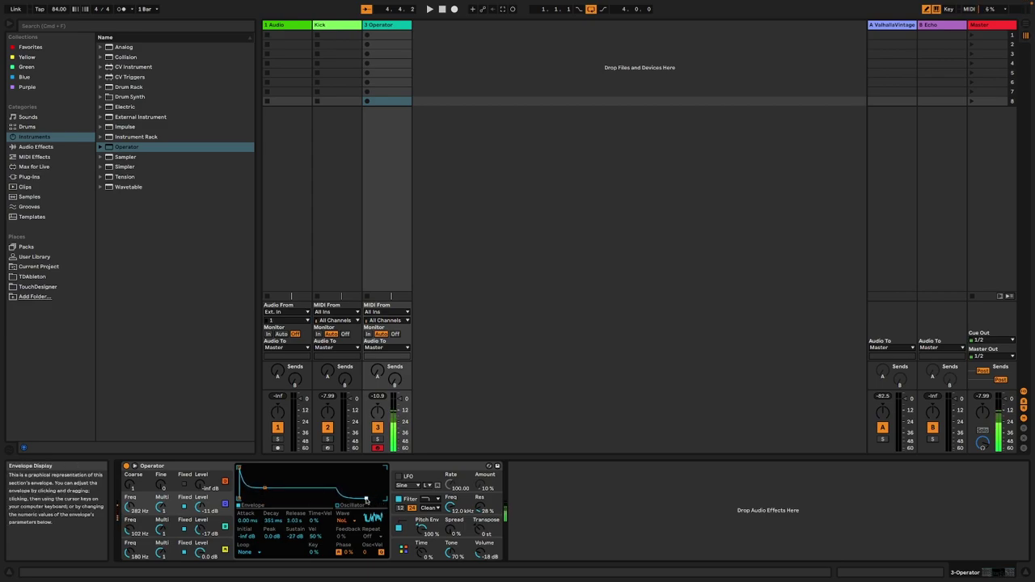
left_click_drag(264, 488, 264, 490)
Lower the filter frequency to 202 Hz and set oscillator A's fixed frequency to 192 Hz
left_click(427, 543)
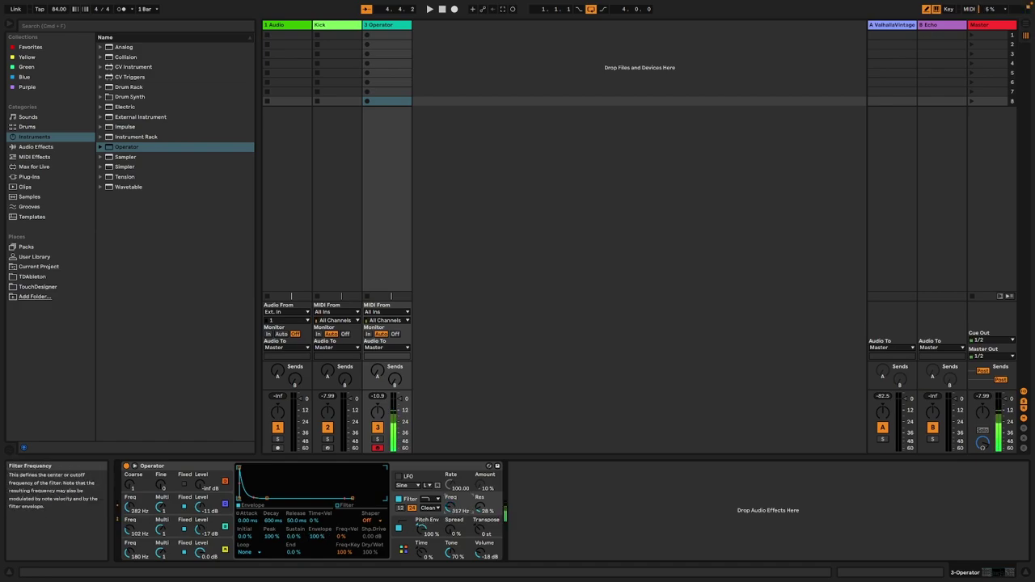
left_click(139, 557)
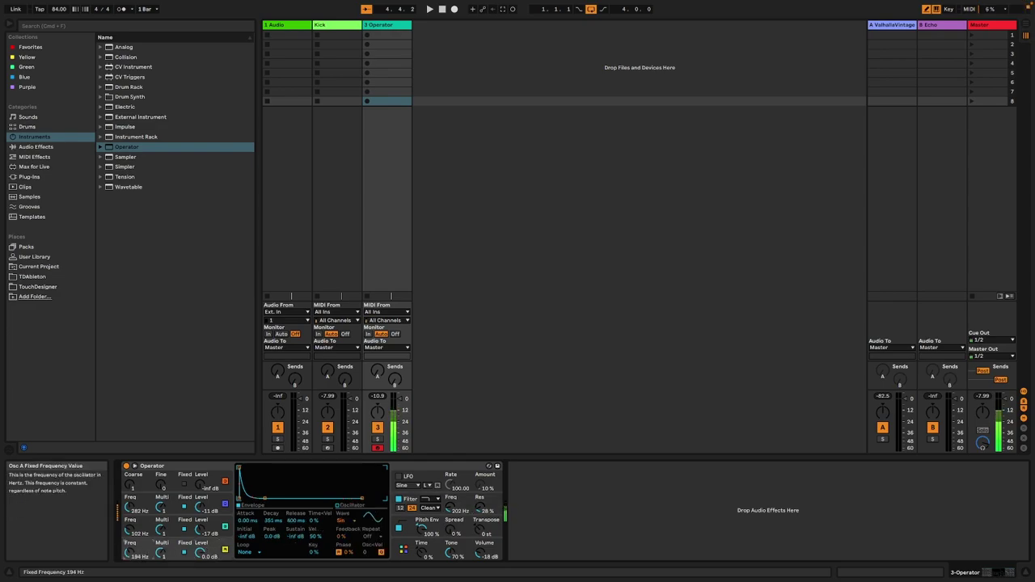
Try Square 16 and Saw 64 on oscillator A, settle on the Square D waveform, and shorten its envelope decay to 193 ms
left_click(351, 518)
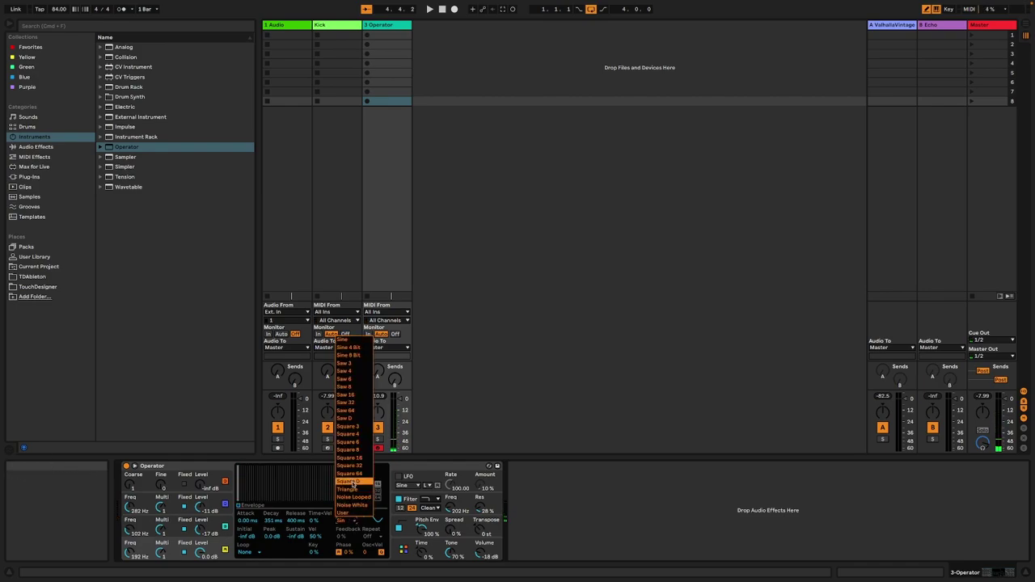
left_click(357, 507)
left_click(352, 519)
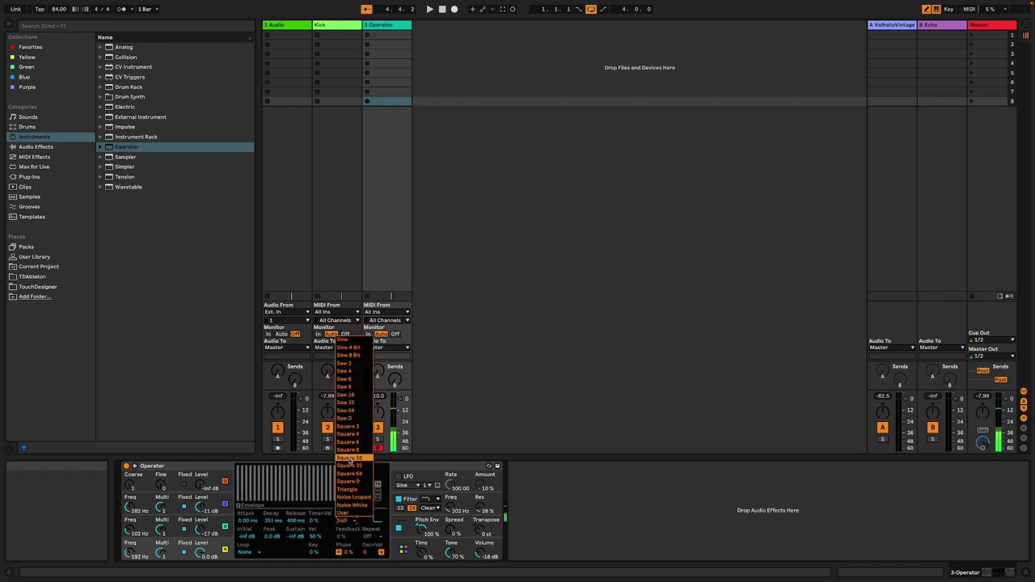
left_click(350, 455)
left_click(355, 520)
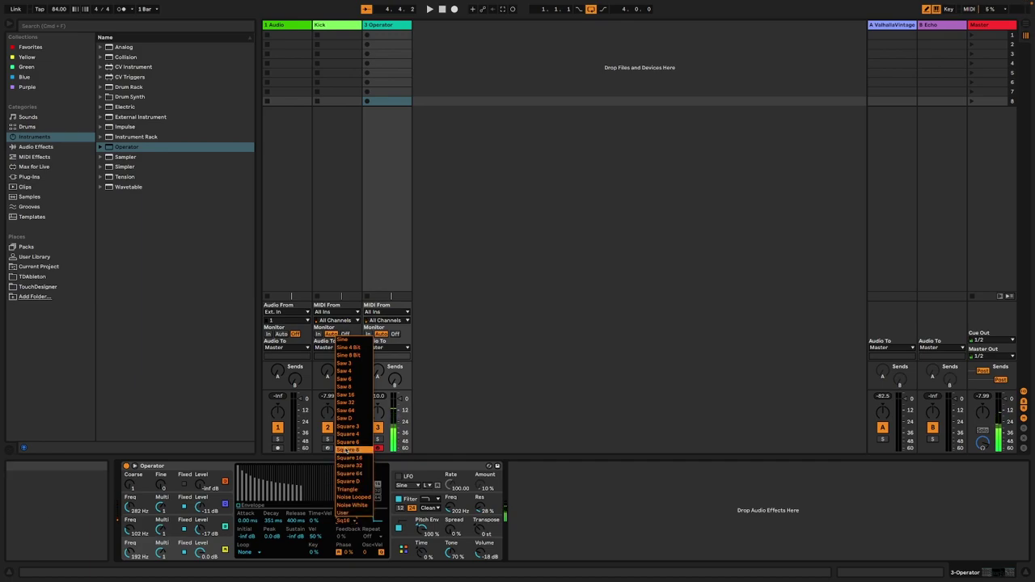
left_click(346, 411)
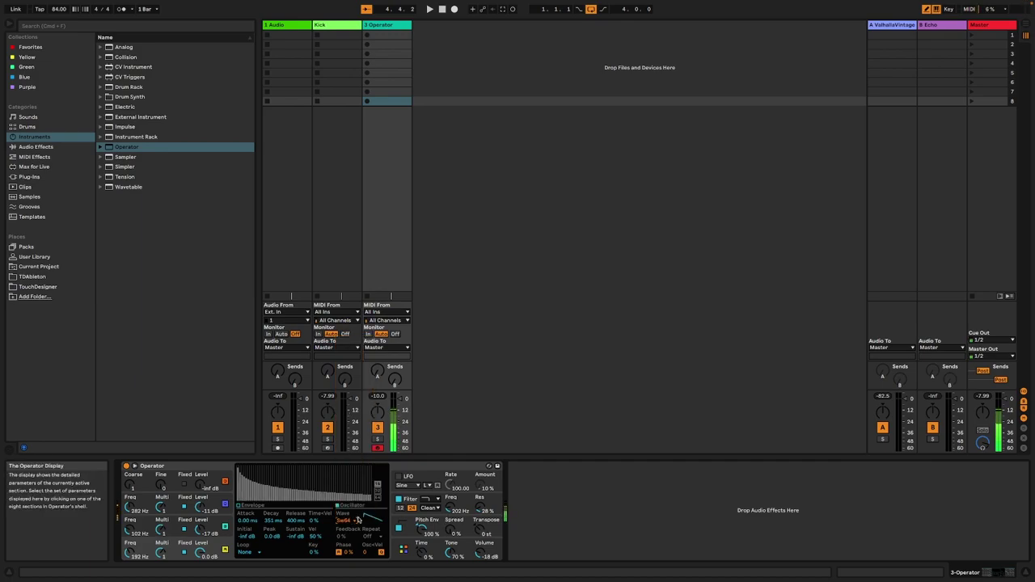
left_click(357, 520)
left_click(356, 490)
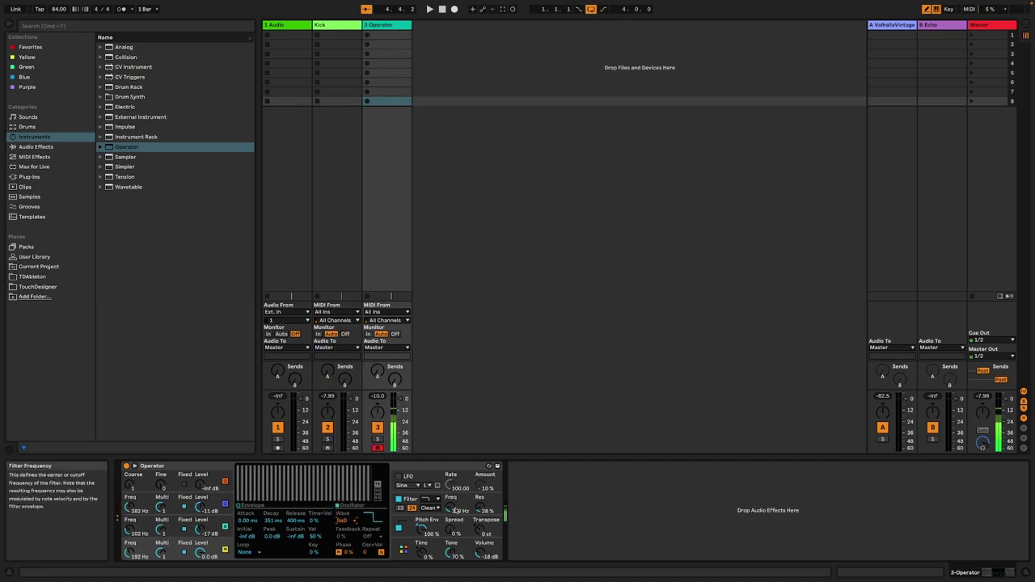
left_click(300, 505)
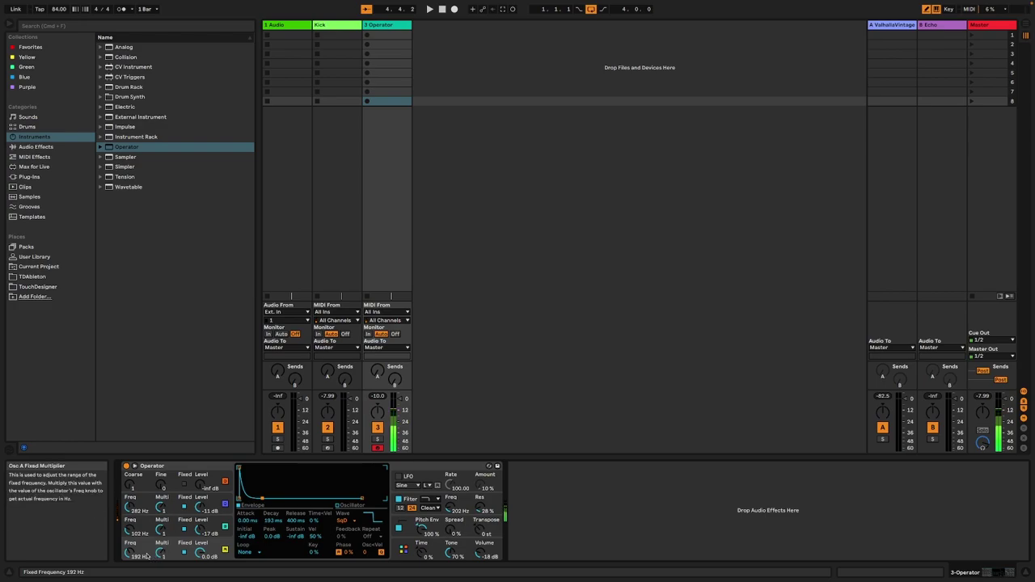
Raise oscillator B's level to -3.8 dB and set the Operator's Time to 20%
left_click_drag(201, 530, 201, 505)
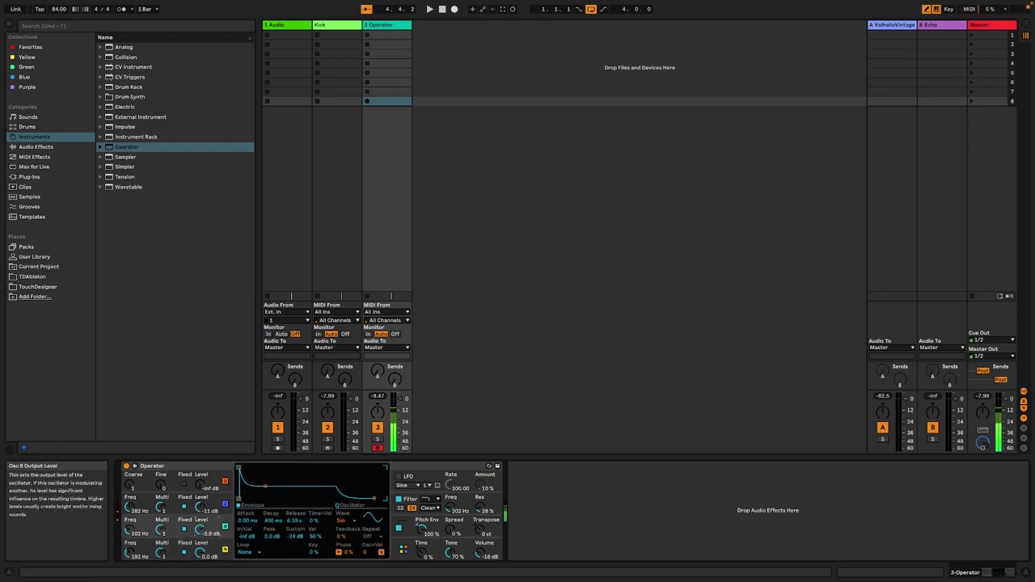
left_click(217, 547)
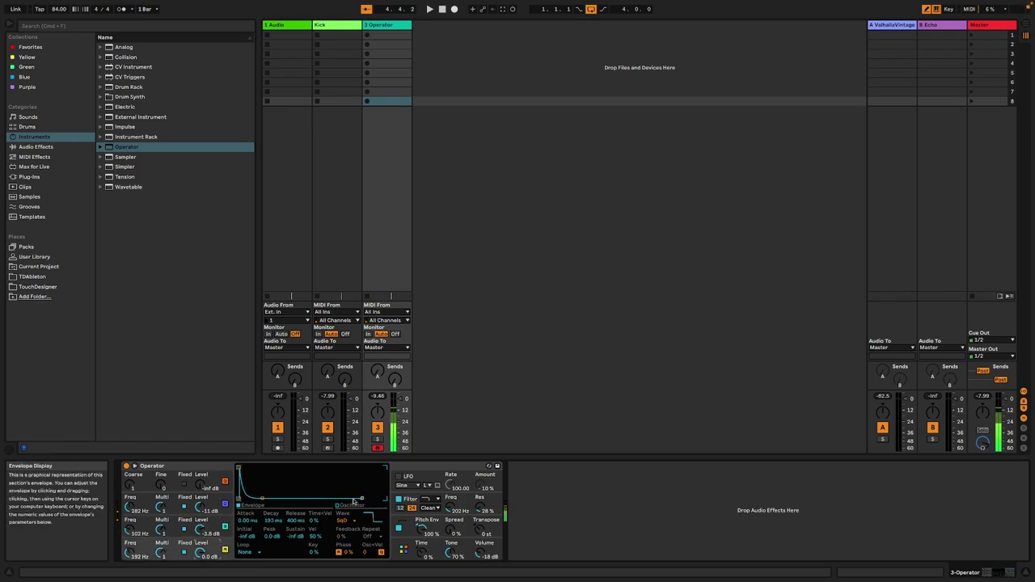
left_click_drag(420, 551, 420, 548)
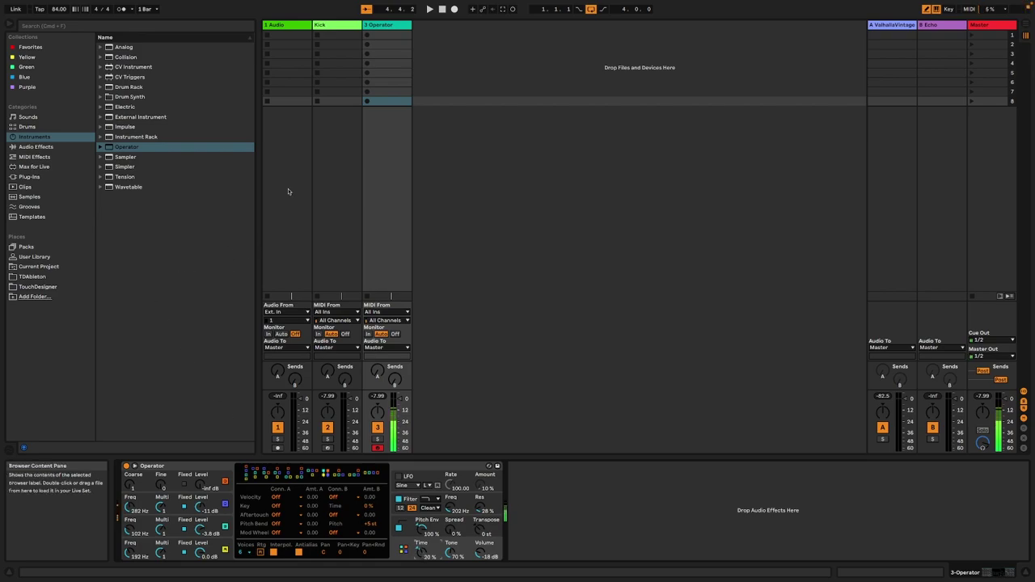
Rename the second Operator track as Snare
right_click(379, 25)
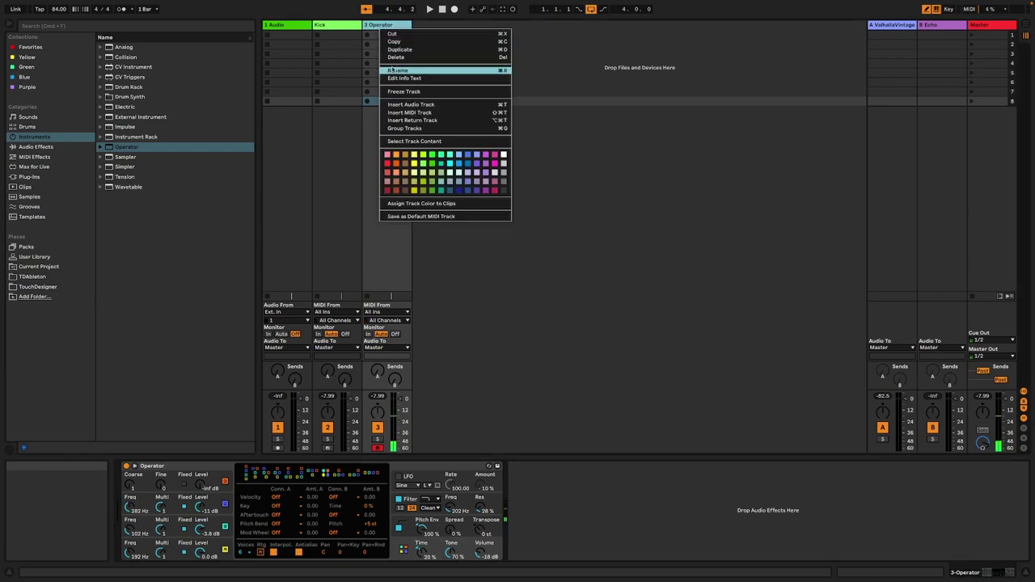
left_click(391, 71)
type("Snare")
key("Return")
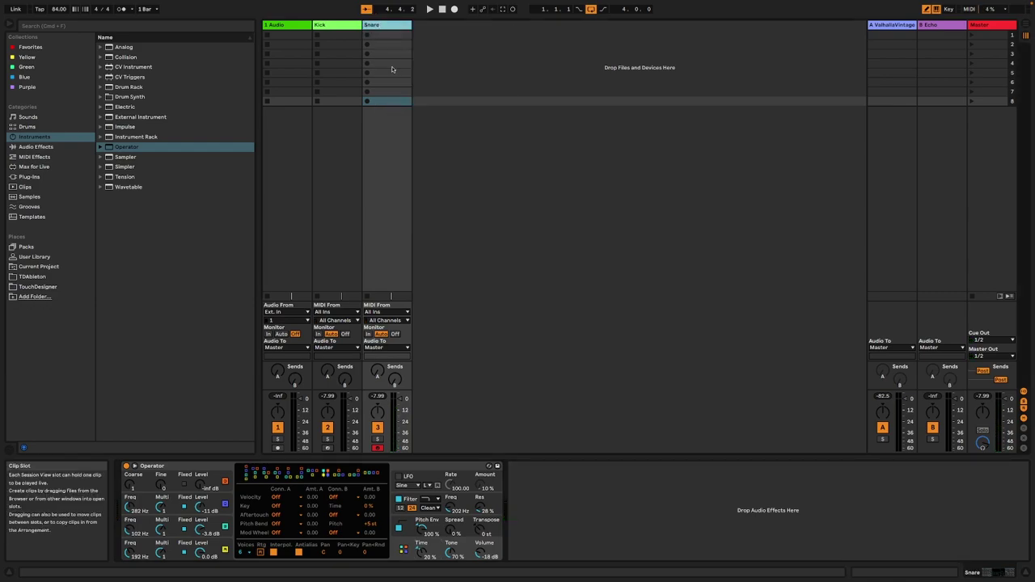
Insert another MIDI track after Snare and load an Operator instrument on it
right_click(448, 142)
left_click(452, 153)
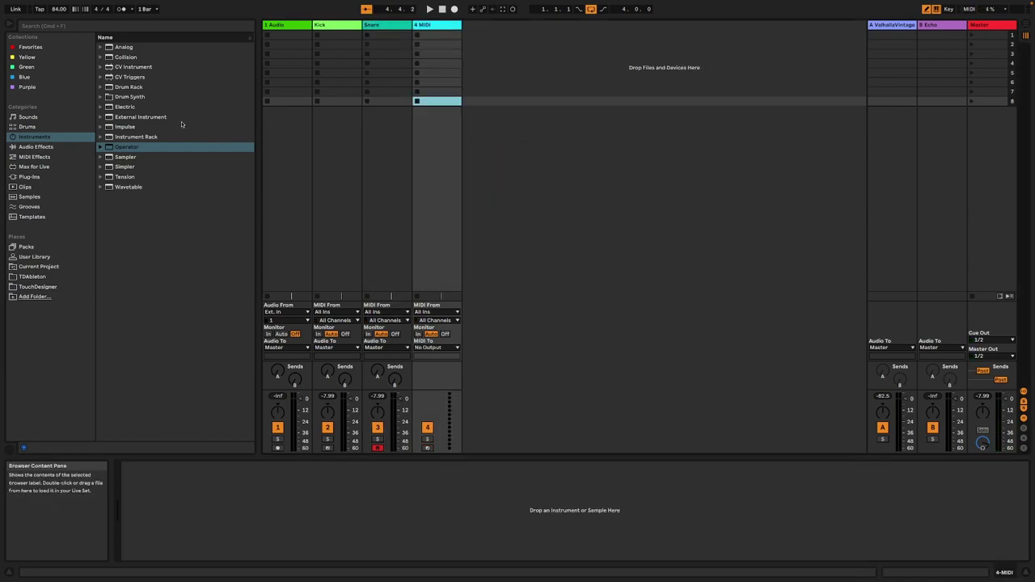
left_click(144, 150)
double_click(144, 150)
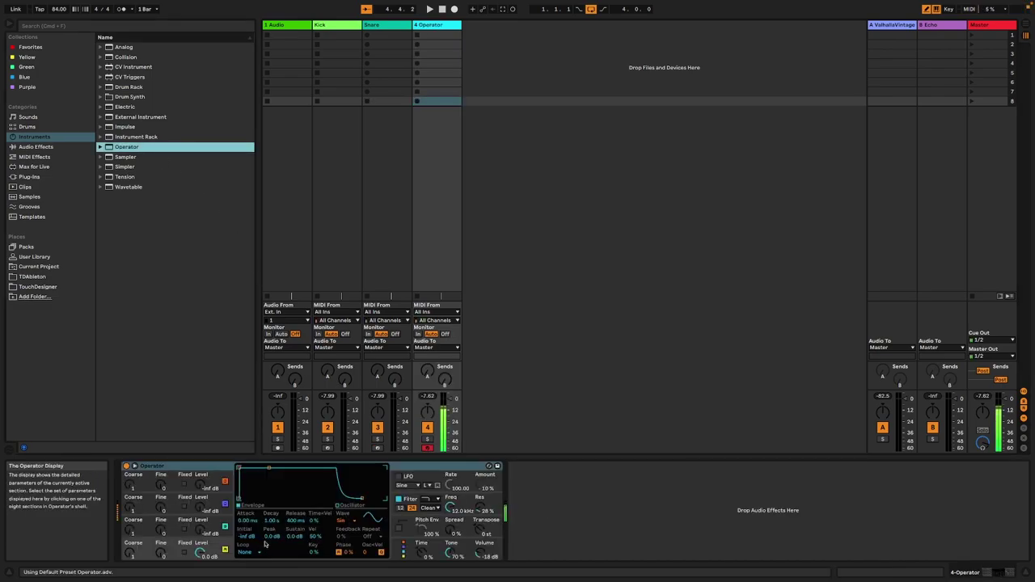
Set the waveform of oscillators A, B, C and D to Square D
left_click(336, 524)
left_click(352, 483)
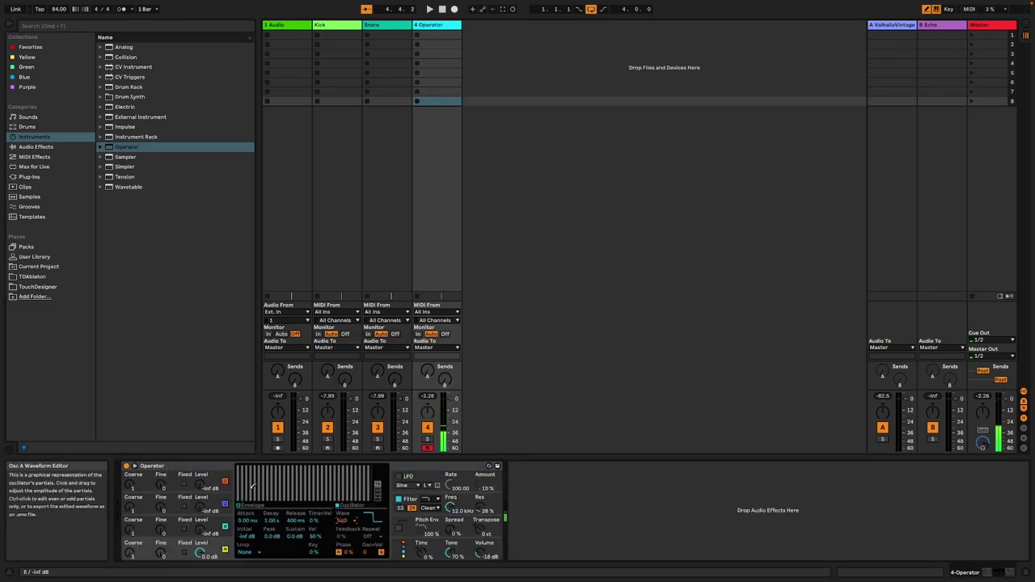
left_click(202, 530)
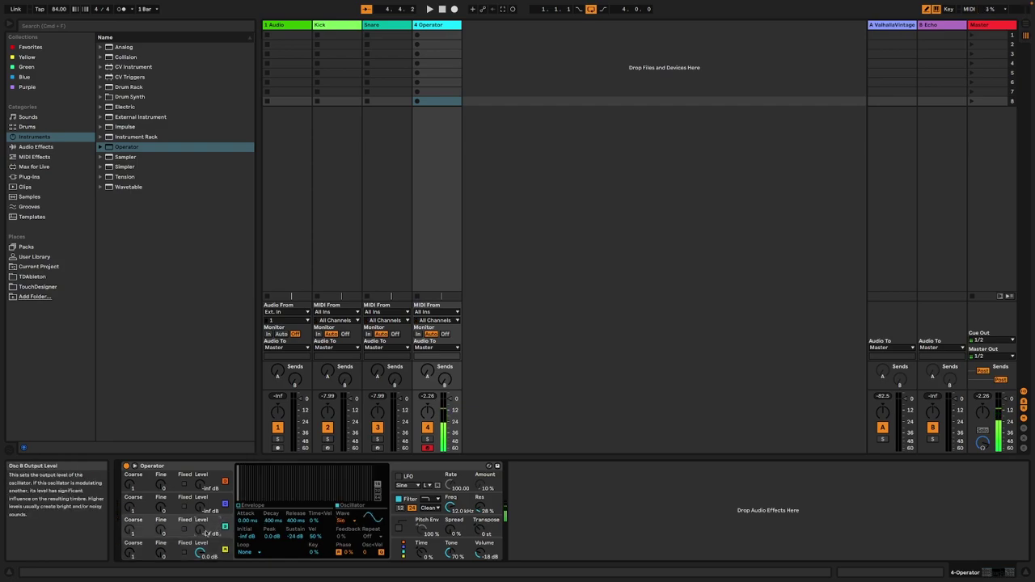
left_click(339, 520)
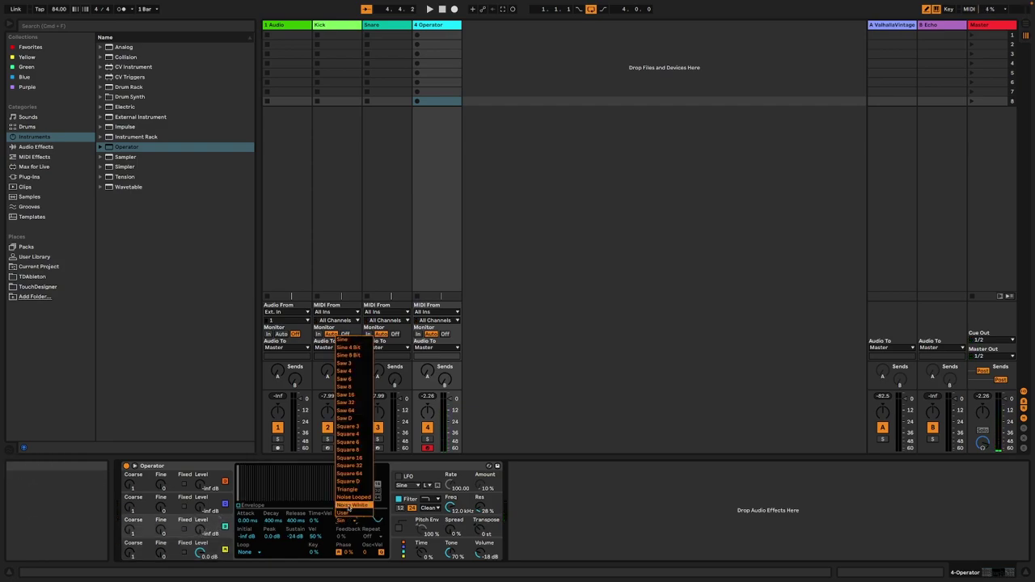
left_click(350, 483)
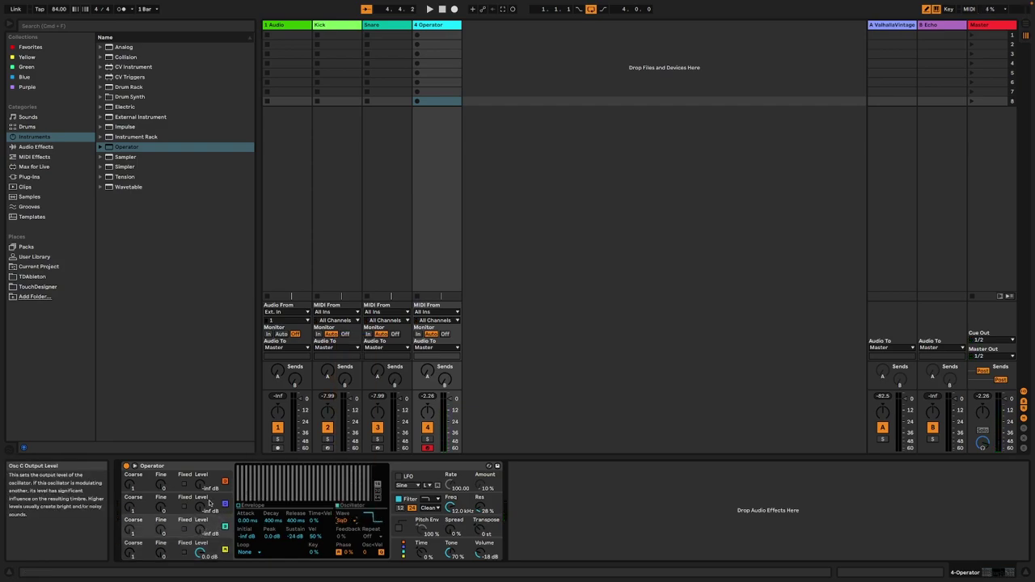
left_click(208, 504)
left_click(339, 522)
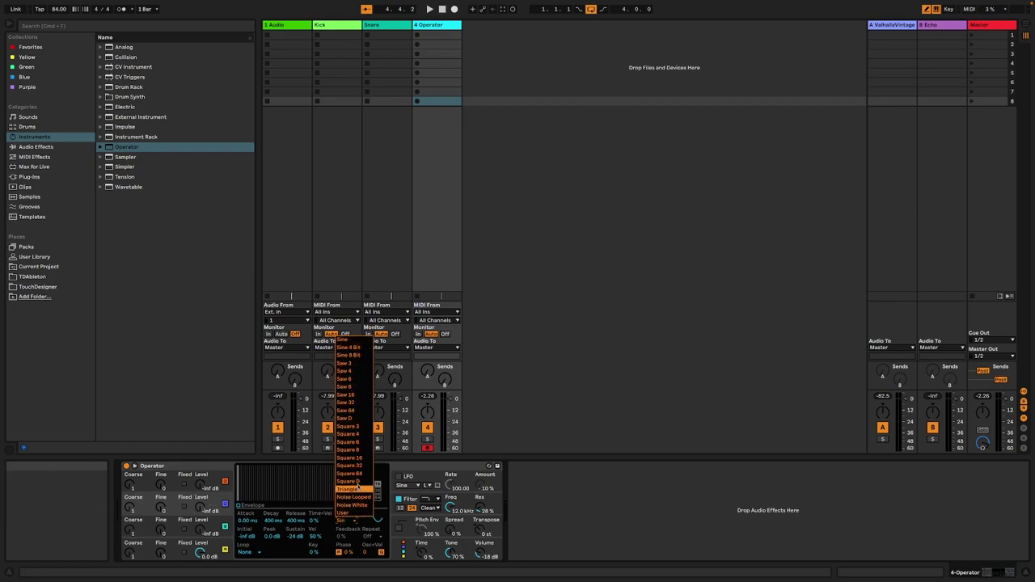
left_click(350, 483)
left_click(208, 486)
left_click(340, 521)
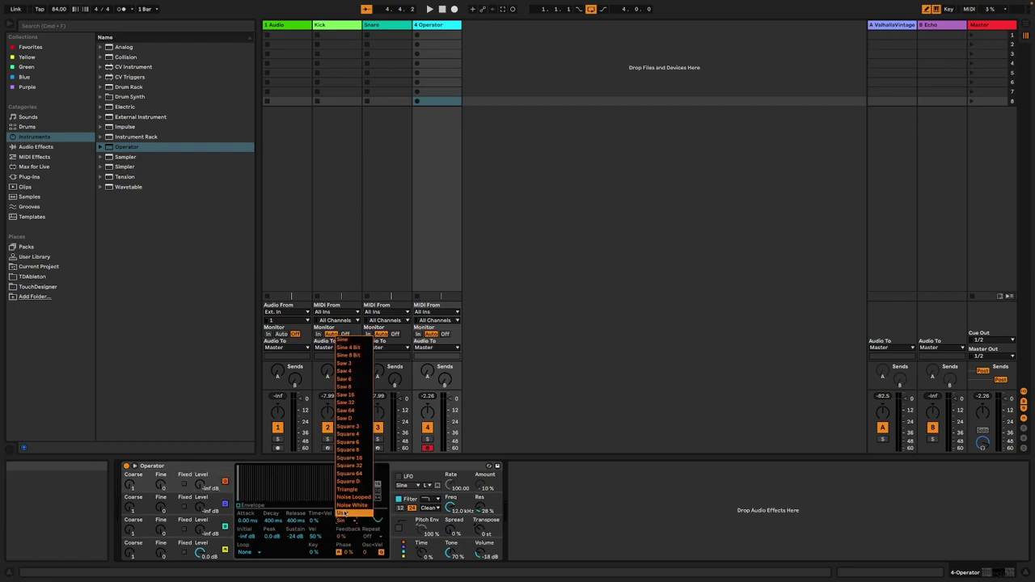
left_click(349, 482)
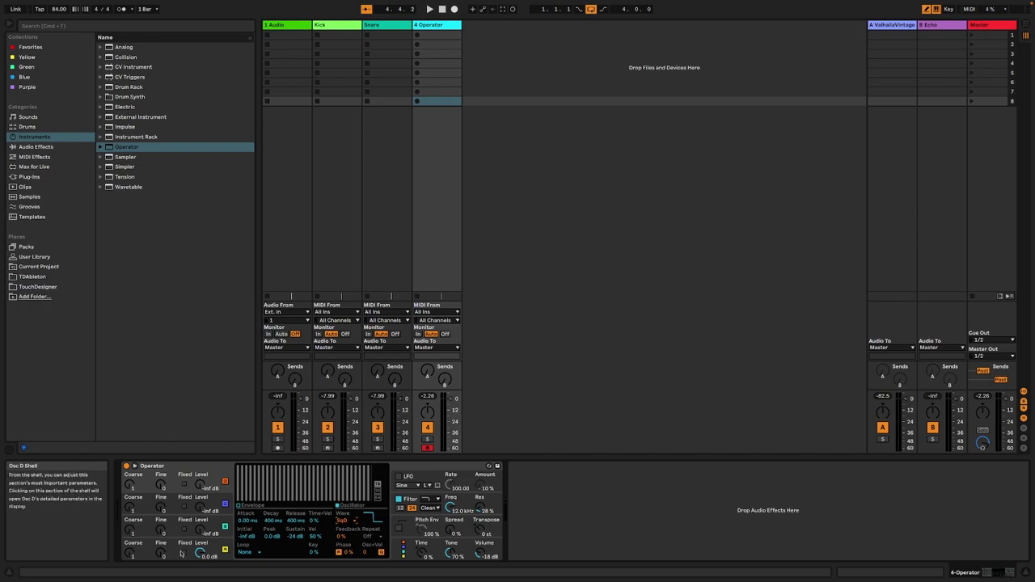
Switch oscillators A, B and C to fixed frequency and set the filter frequency to 1.77 kHz
left_click(184, 552)
left_click(183, 530)
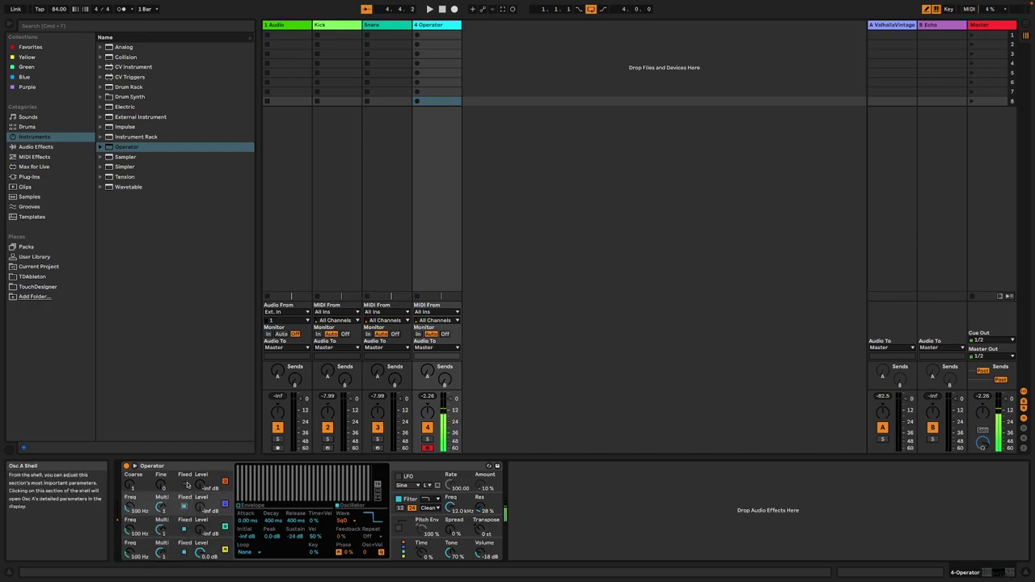
left_click(183, 507)
left_click_drag(446, 498, 447, 506)
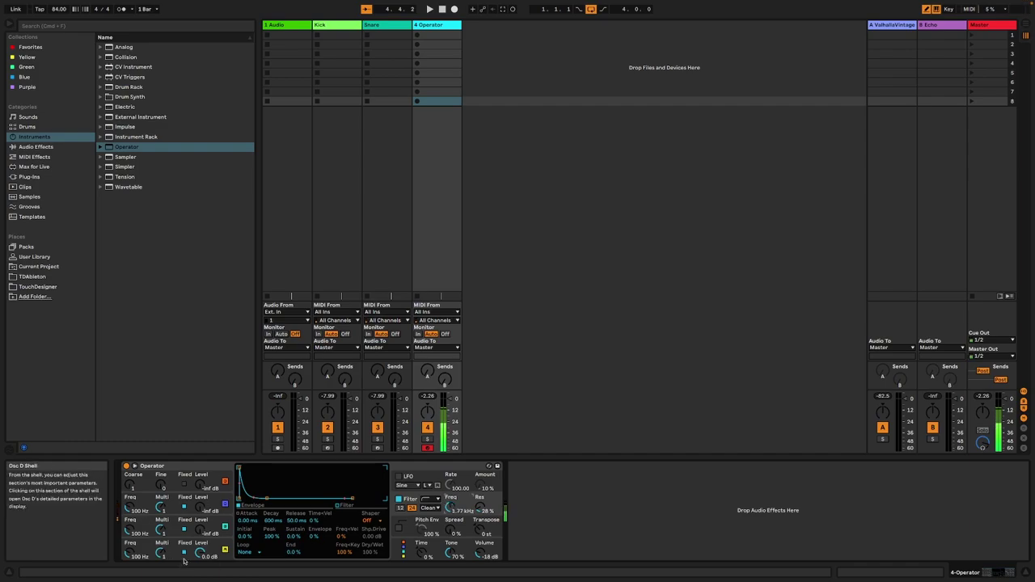
Tune oscillators A, B and C to 274, 162 and 110 Hz, with B at -1.9 dB, C at -11 dB and D at coarse 19, -17 dB
left_click(129, 554)
left_click_drag(129, 531, 130, 526)
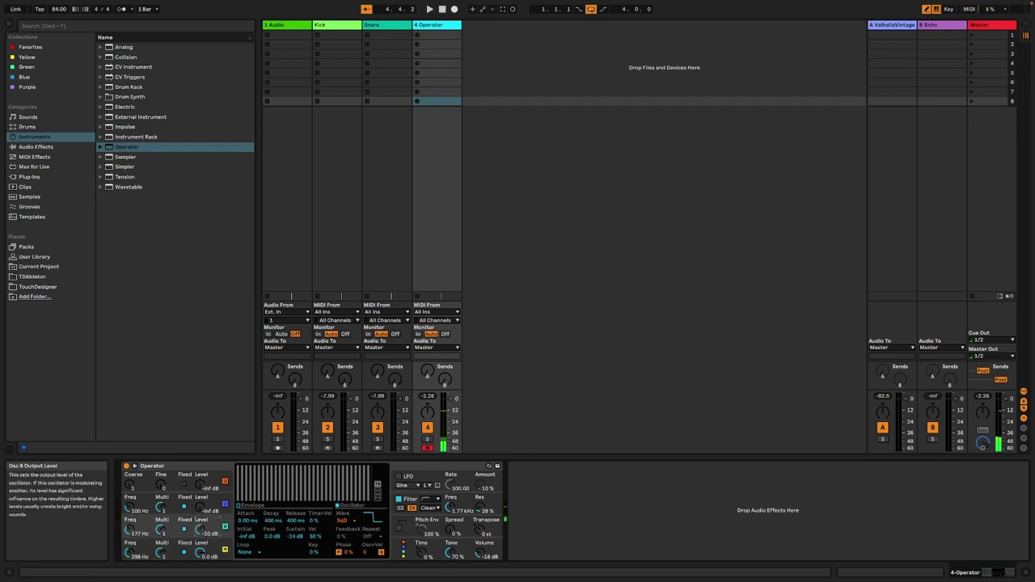
left_click_drag(201, 506, 204, 471)
left_click_drag(128, 507, 129, 460)
left_click_drag(130, 530, 132, 558)
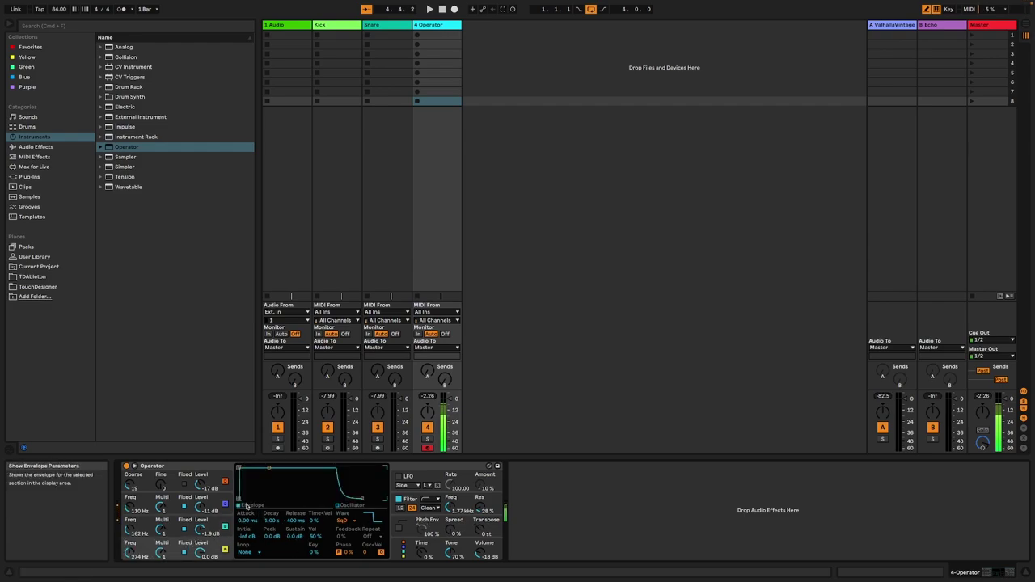
Shape oscillator A's envelope into a short decay without sustain, and lower oscillator B to 126 Hz and C to 94.5 Hz
left_click(248, 505)
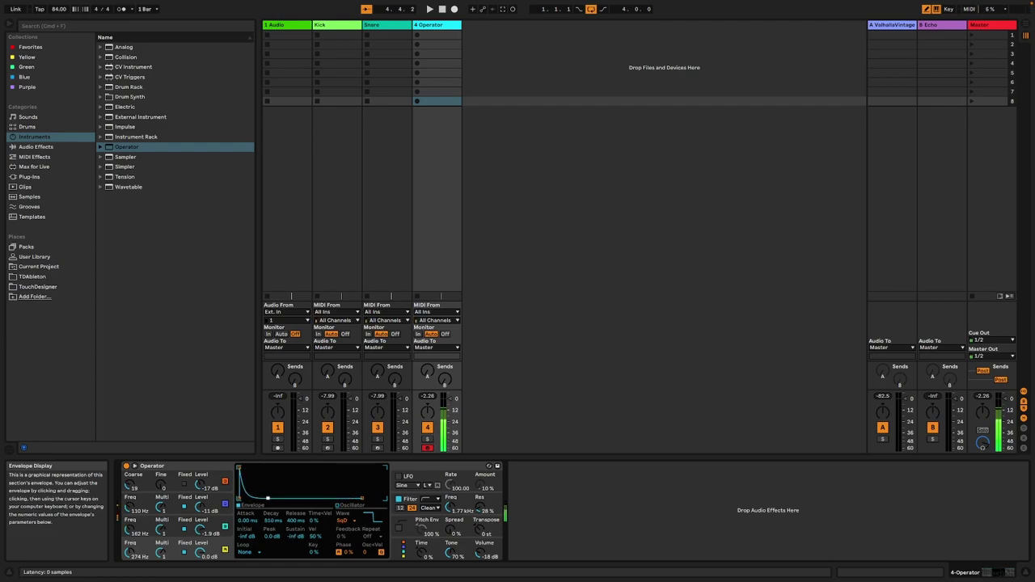
left_click_drag(140, 532, 139, 514)
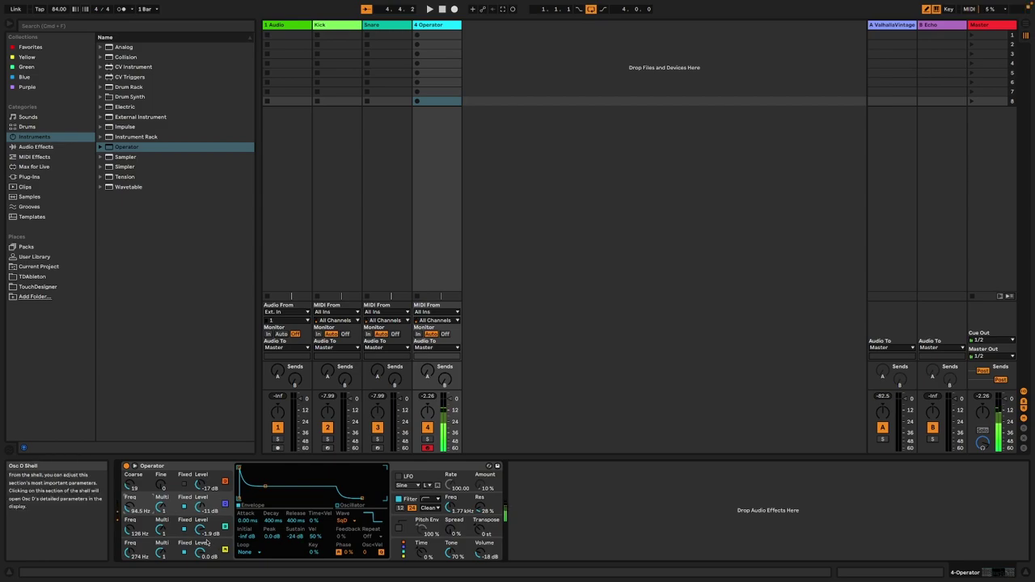
left_click(207, 542)
left_click_drag(270, 498, 262, 498)
Lower the filter frequency to 1.45 kHz and adjust the Operator's Time to 53%
left_click_drag(421, 552, 421, 542)
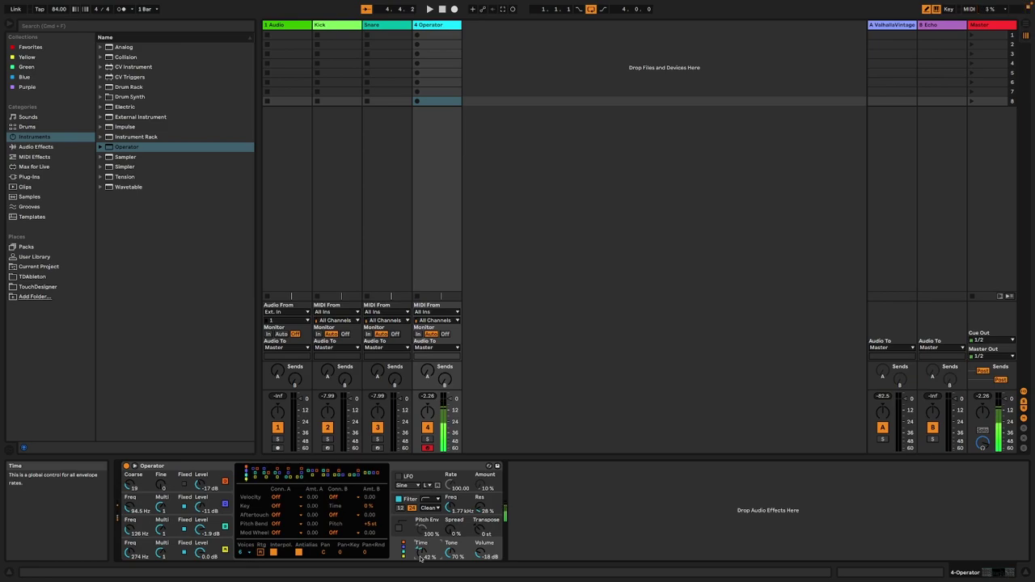
left_click(474, 498)
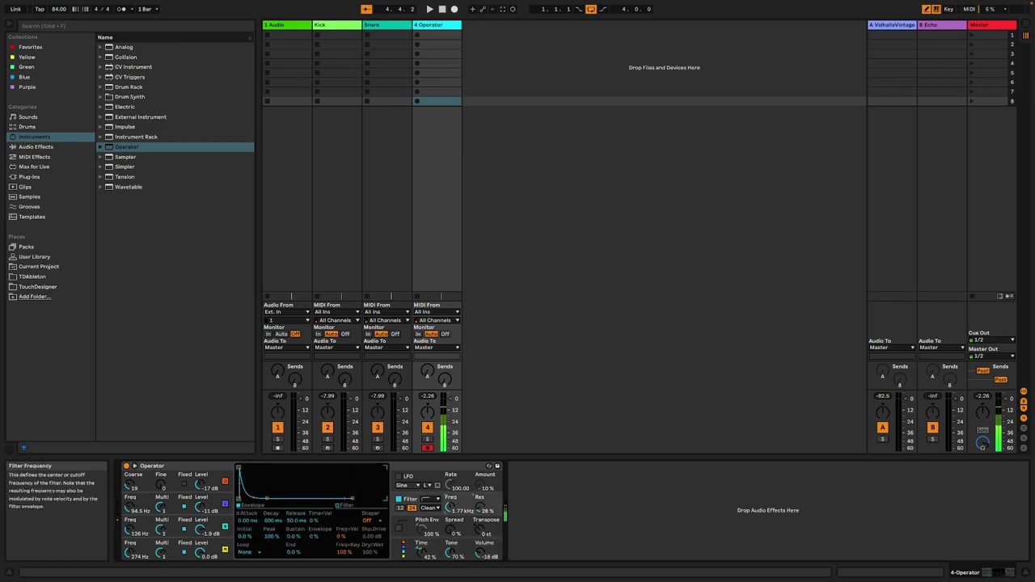
left_click(421, 552)
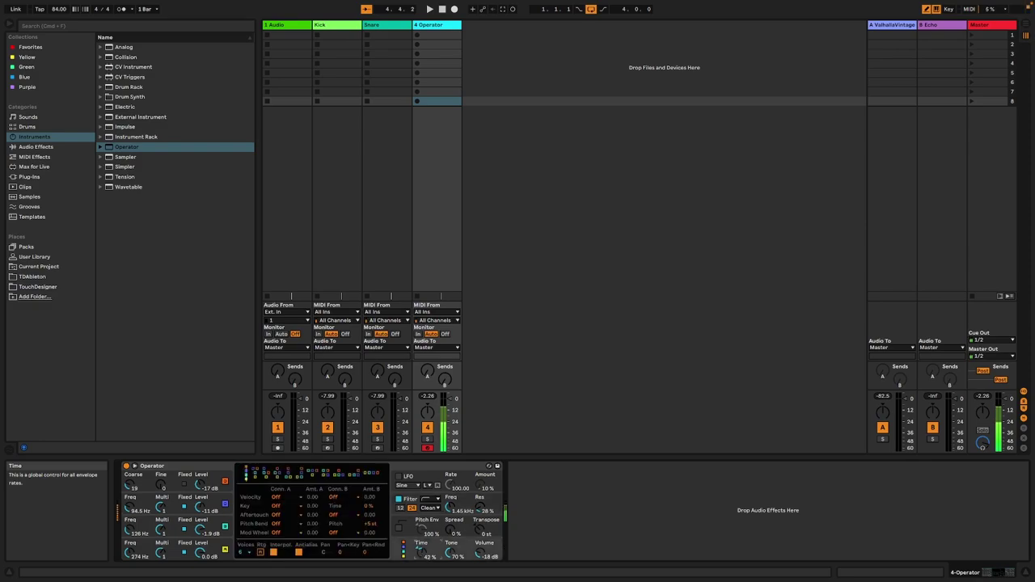
left_click_drag(421, 552, 422, 558)
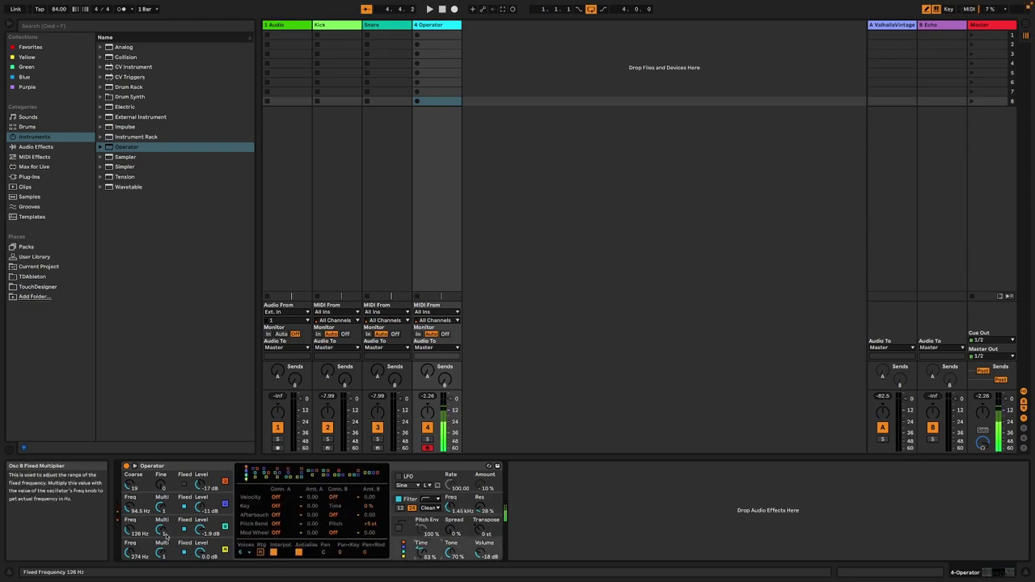
Set oscillator B to 72.5 Hz with a 0.1 multiplier, oscillator C to 911 Hz, and the Time to 26%
left_click_drag(160, 529, 161, 542)
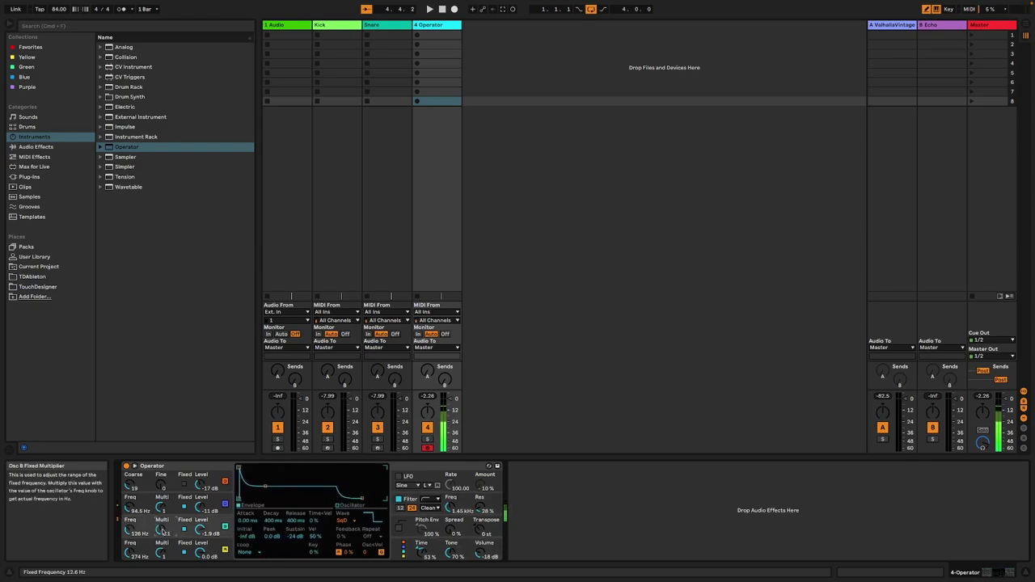
left_click_drag(133, 508, 130, 459)
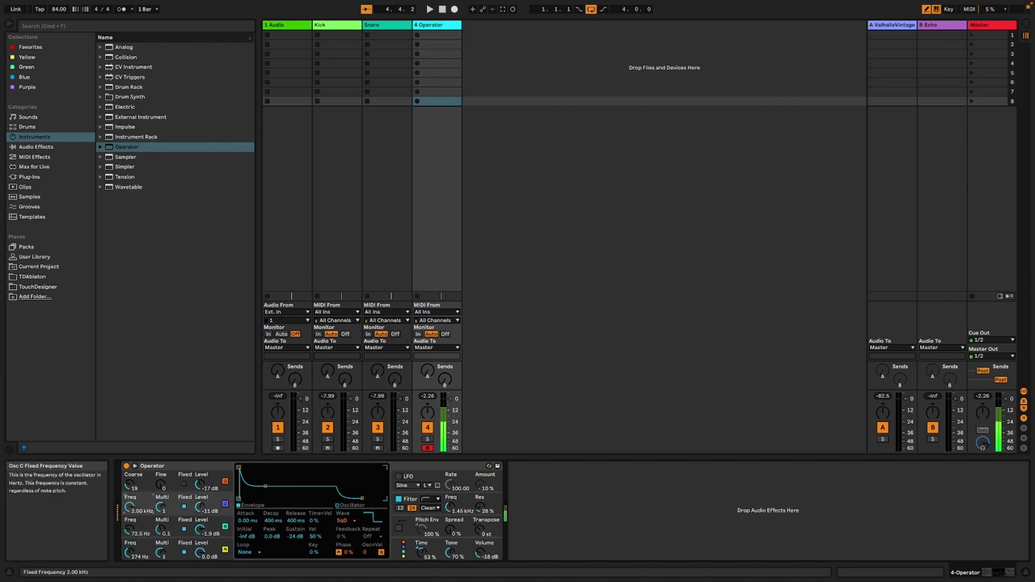
left_click_drag(129, 508, 130, 518)
left_click(420, 551)
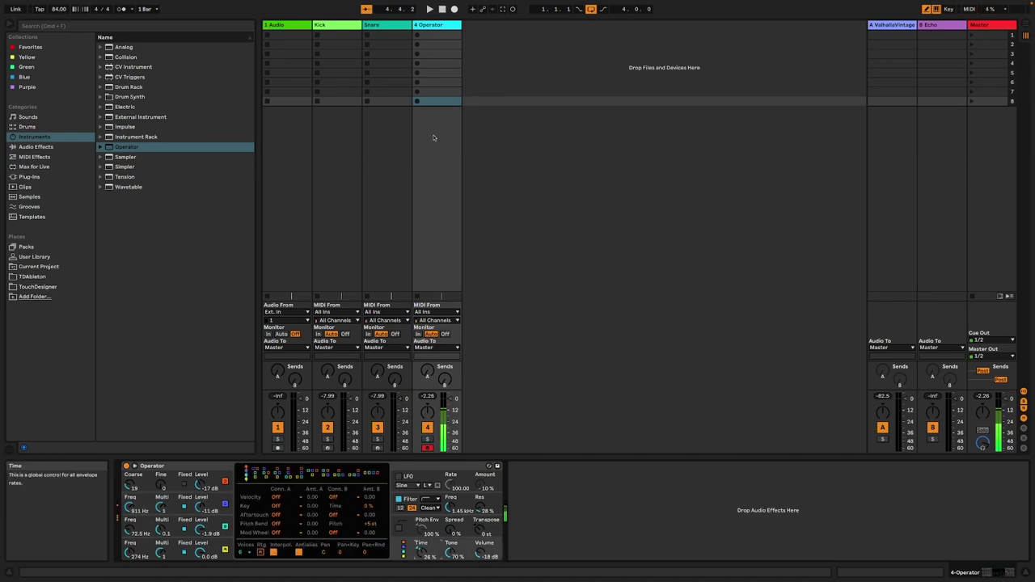
Rename the third Operator track as Hihat
right_click(431, 25)
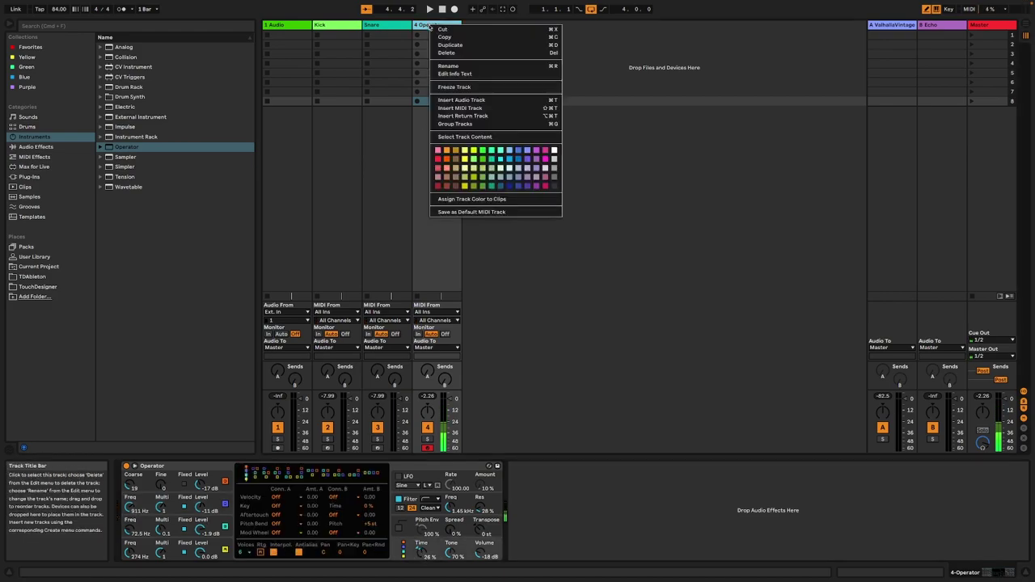
left_click(454, 66)
type("Hihat")
key("Return")
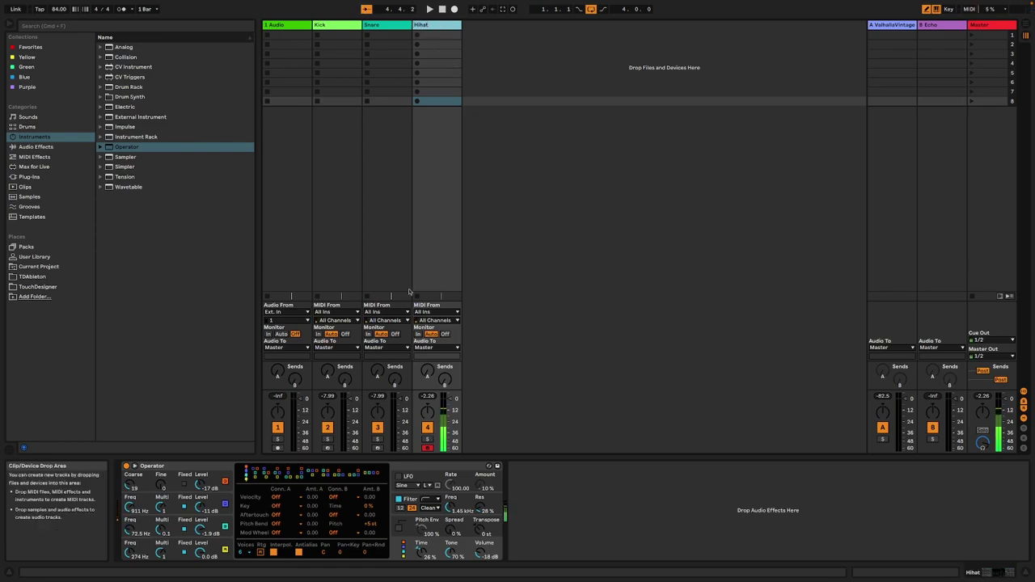
Arm the Snare, Kick and Hihat tracks in turn to audition them, and lower the Hihat's filter frequency
left_click(377, 448)
left_click(328, 449)
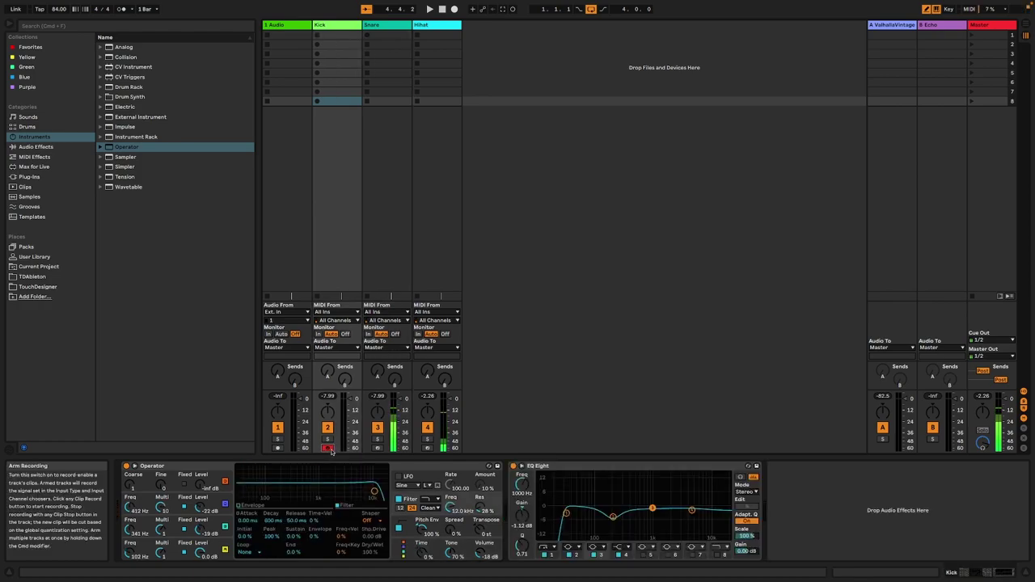
left_click(429, 449)
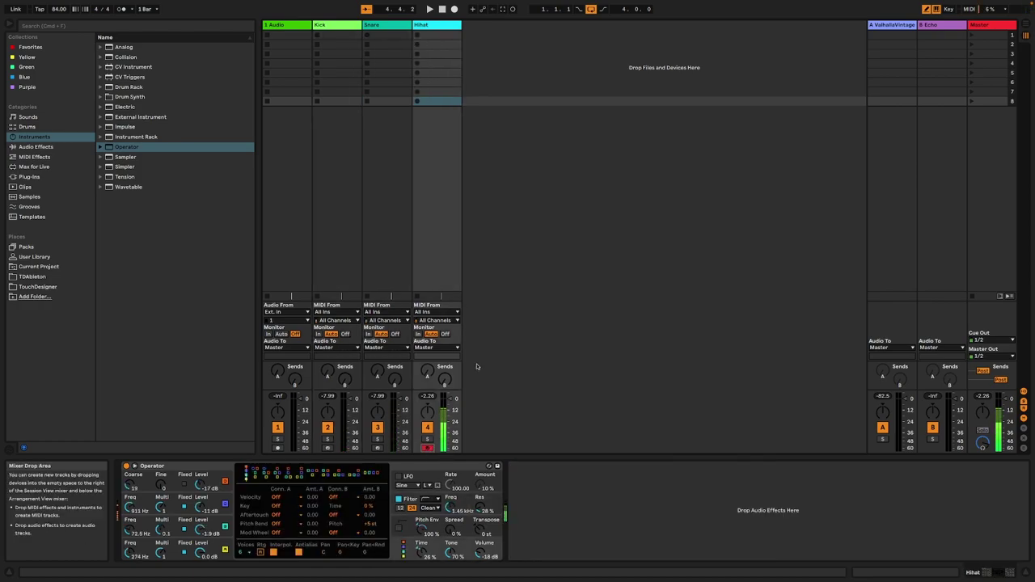
left_click_drag(450, 508, 450, 519)
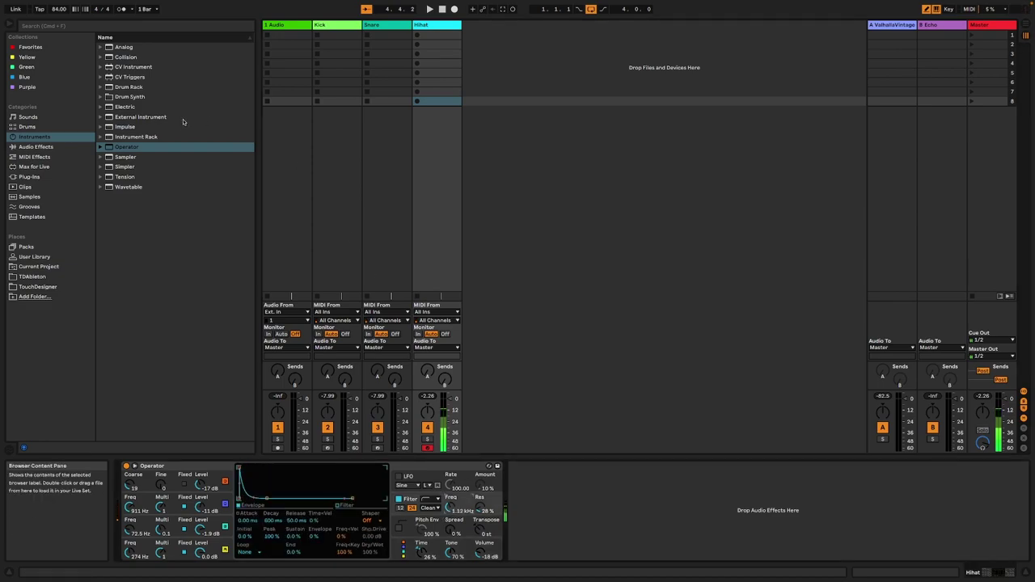
Create a new track with an Operator and give oscillator A a decaying envelope without sustain
left_click_drag(134, 149, 491, 128)
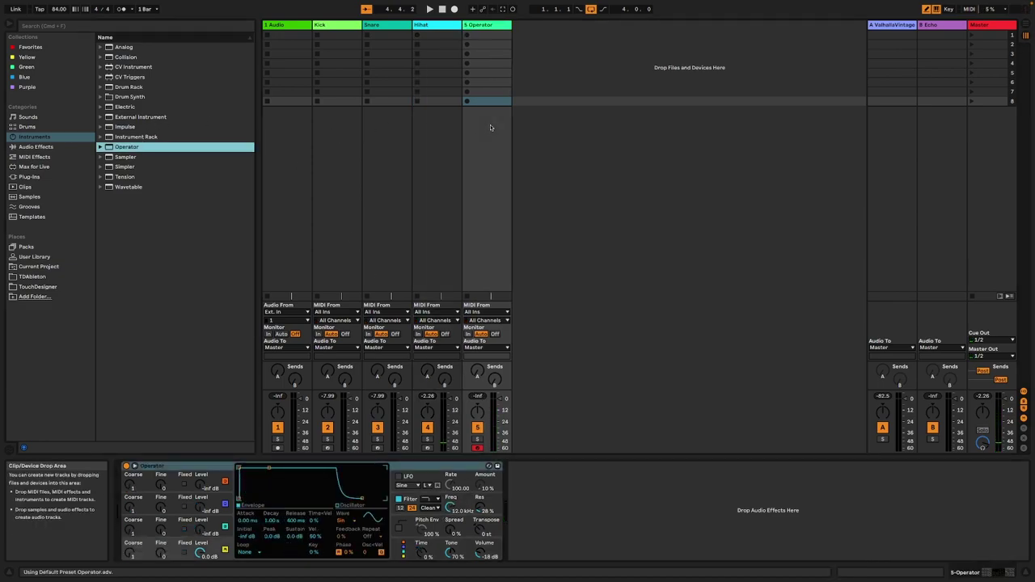
left_click_drag(269, 473, 272, 499)
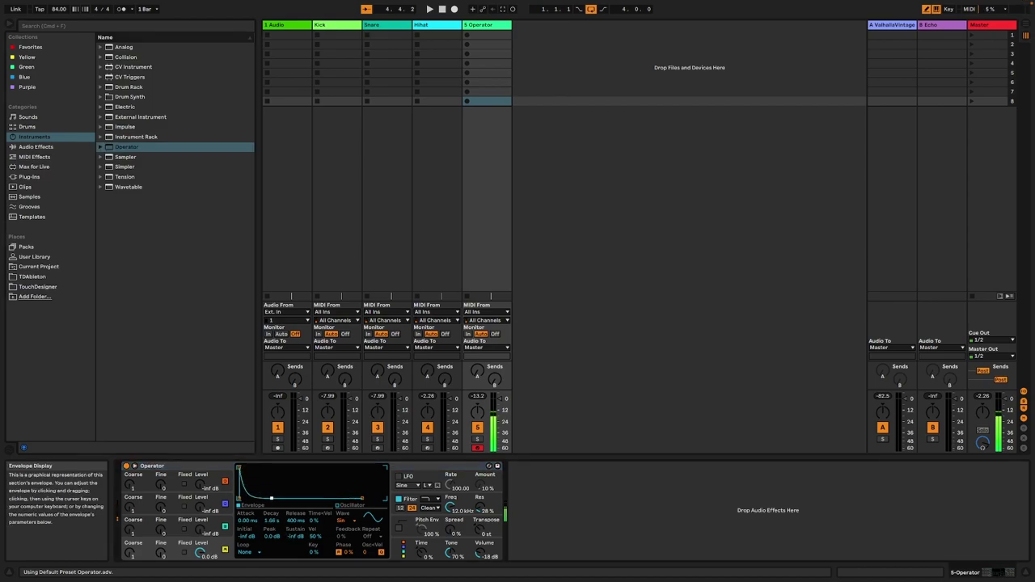
Switch all four oscillators of the new Operator to fixed frequency
left_click(184, 552)
left_click(185, 530)
left_click(184, 507)
left_click(185, 485)
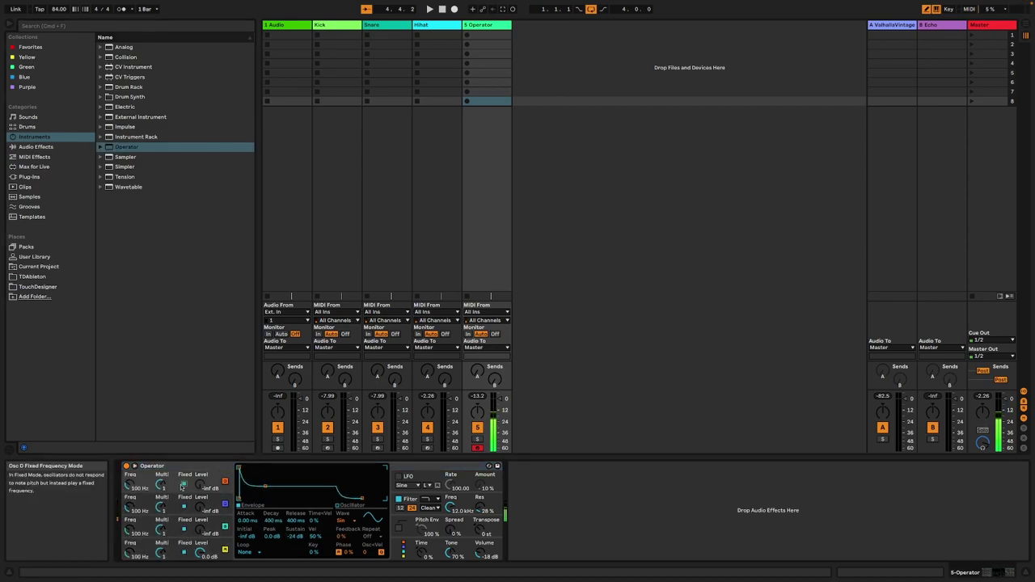
Set oscillator A to 144 Hz, oscillator B to 515 Hz at -12 dB, and oscillator C's level to -25 dB
left_click_drag(129, 556, 129, 510)
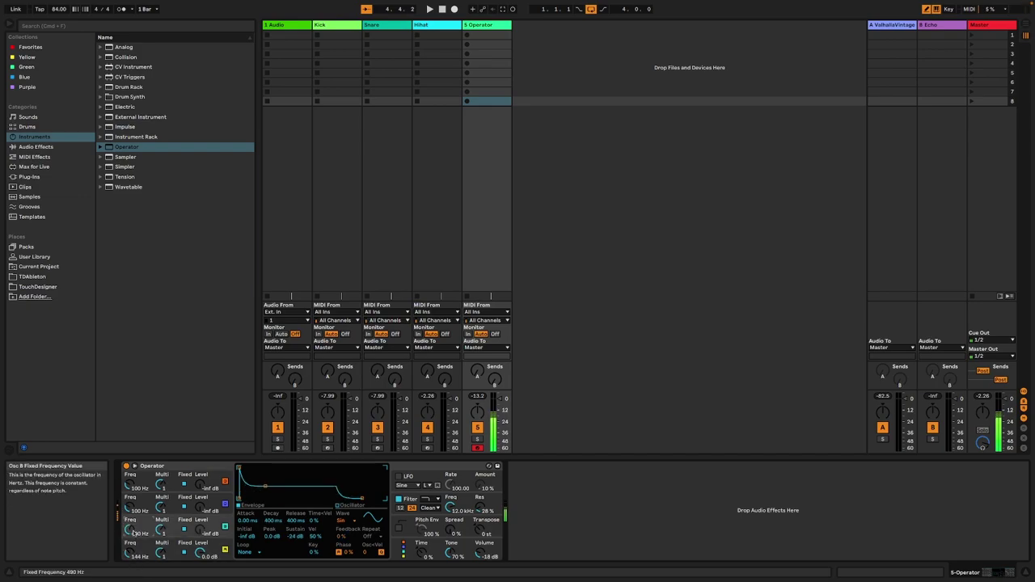
left_click_drag(202, 529, 202, 521)
left_click_drag(130, 529, 130, 523)
mouse_move(201, 507)
left_mouse_down()
mouse_move(200, 495)
mouse_move(202, 515)
left_mouse_up()
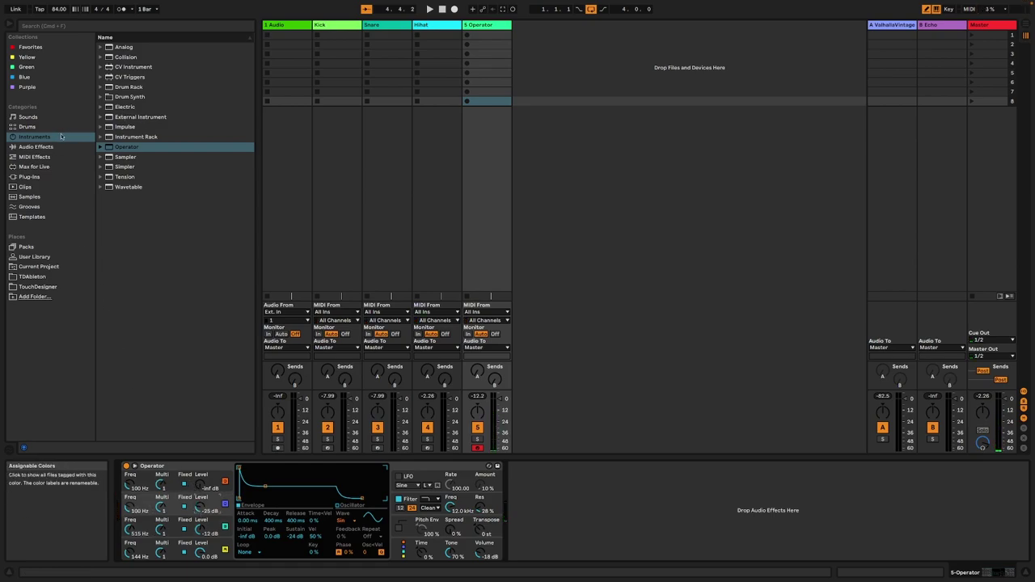
Load the "TFP - Expression Control - All Random" MIDI effect preset before the new Operator
left_click(36, 156)
left_click(100, 78)
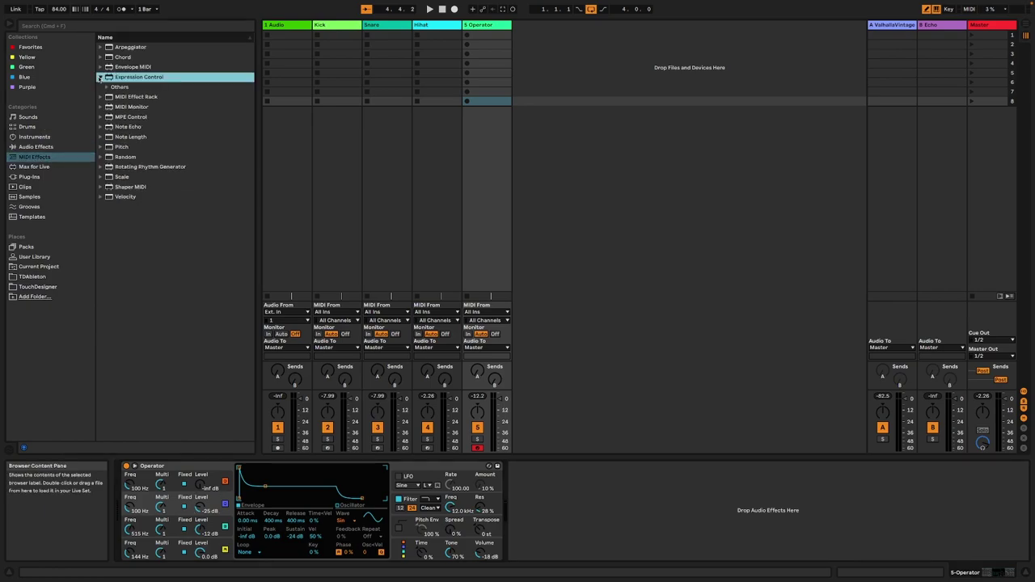
left_click(108, 87)
key("Down")
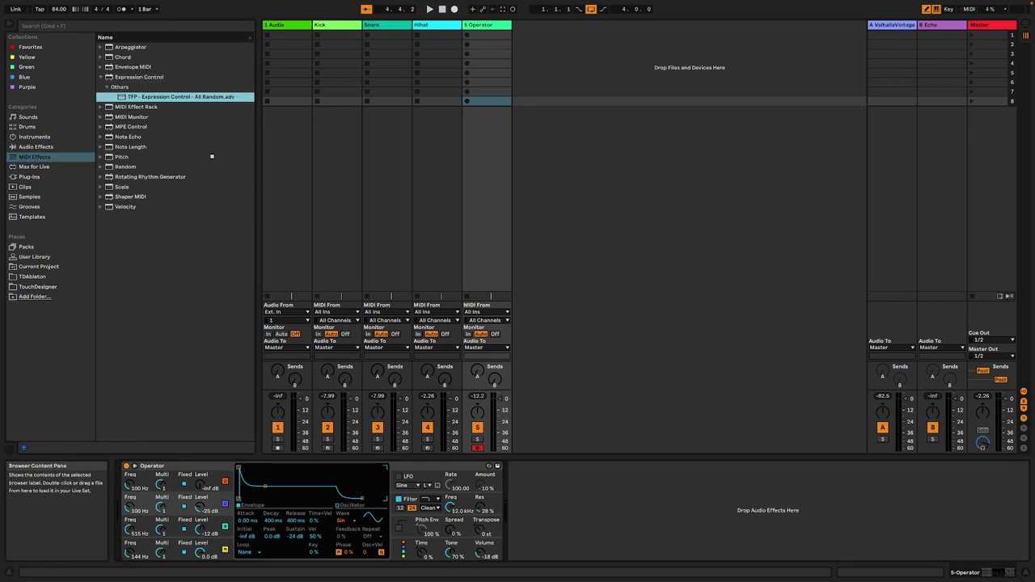
key("Return")
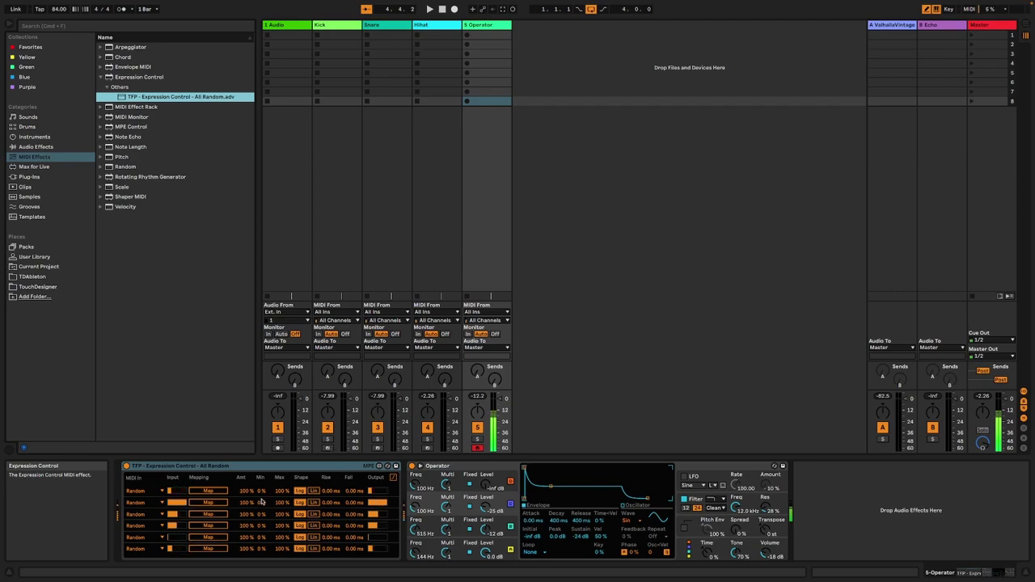
Map two of the Expression Control's Random sources to the output levels of oscillators B and C
left_click(209, 537)
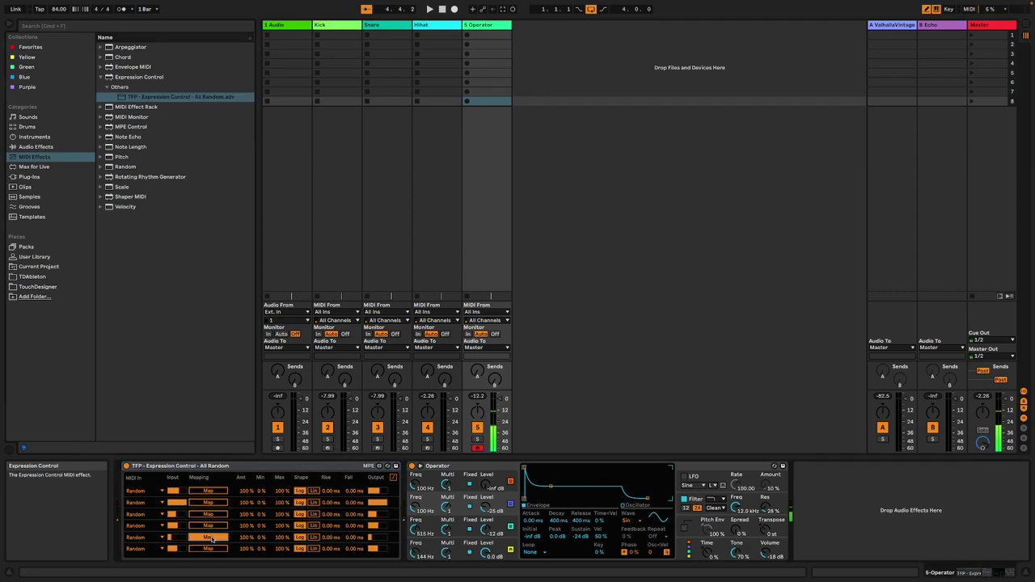
left_click(487, 529)
left_click(209, 526)
left_click(486, 530)
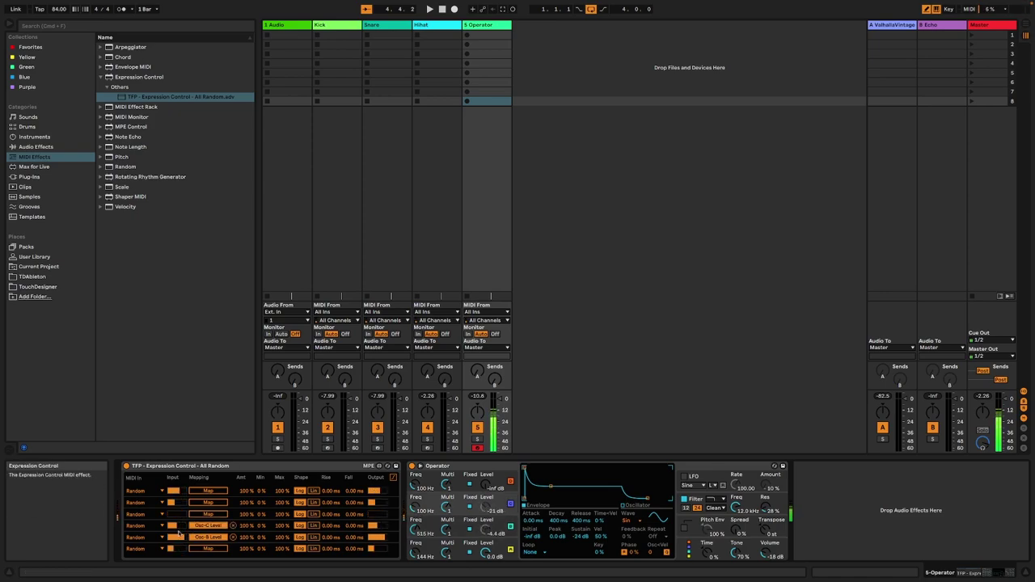
Map three more Random sources to oscillator B's and C's fixed frequencies and oscillator D's level, and set the filter frequency to 521 Hz
left_click(422, 527)
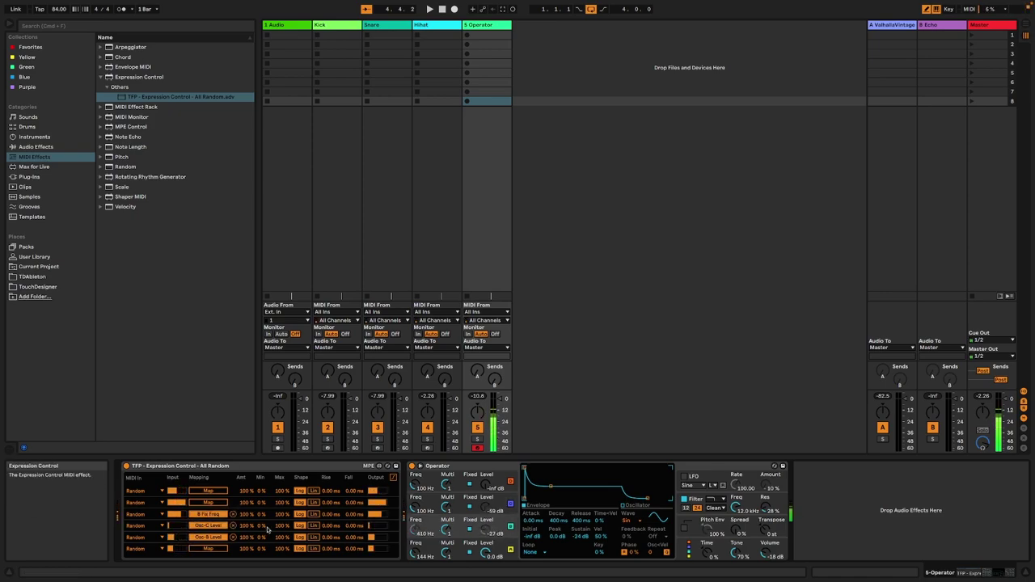
left_click(414, 511)
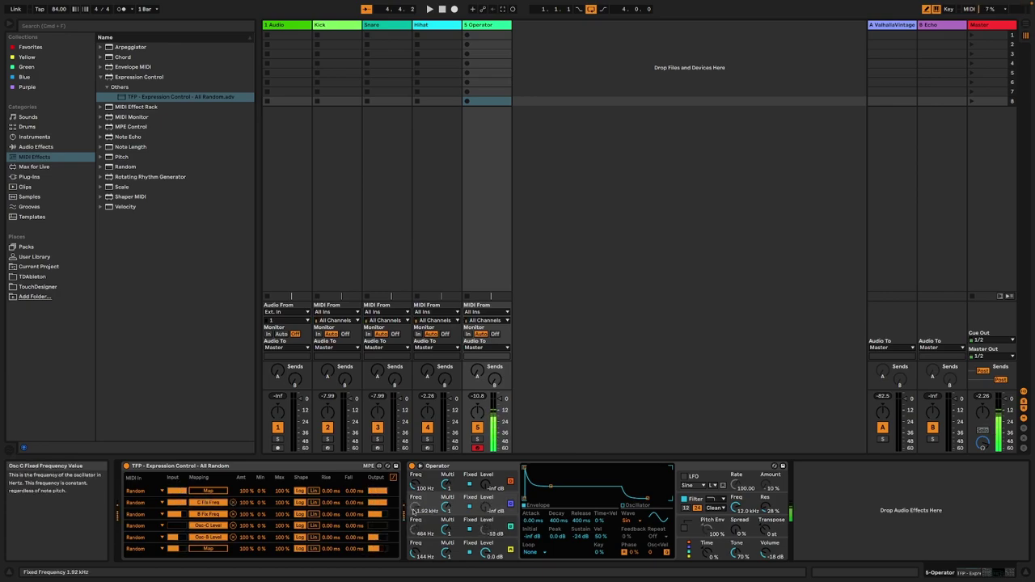
left_click(207, 491)
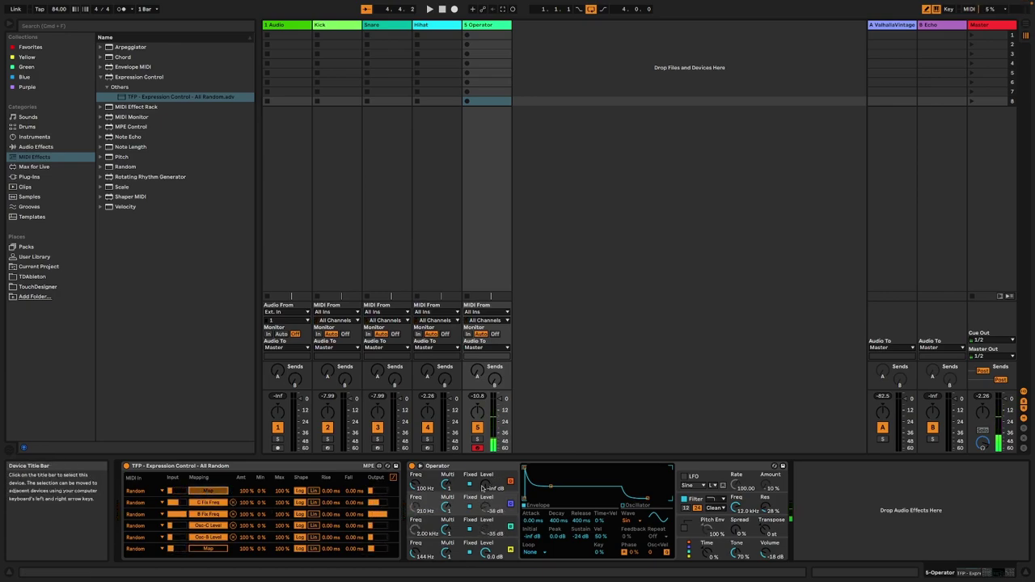
left_click(484, 487)
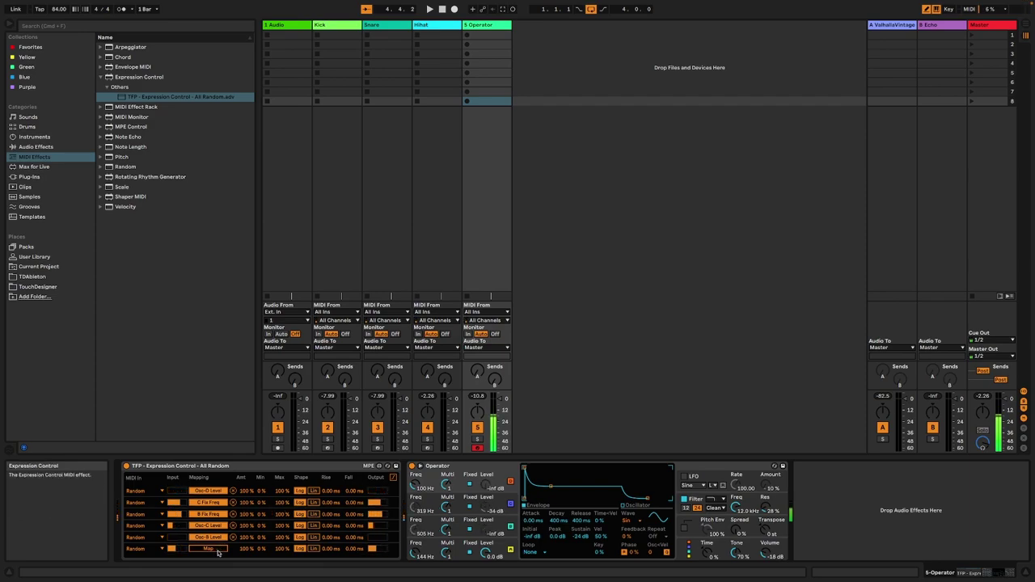
left_click(746, 504)
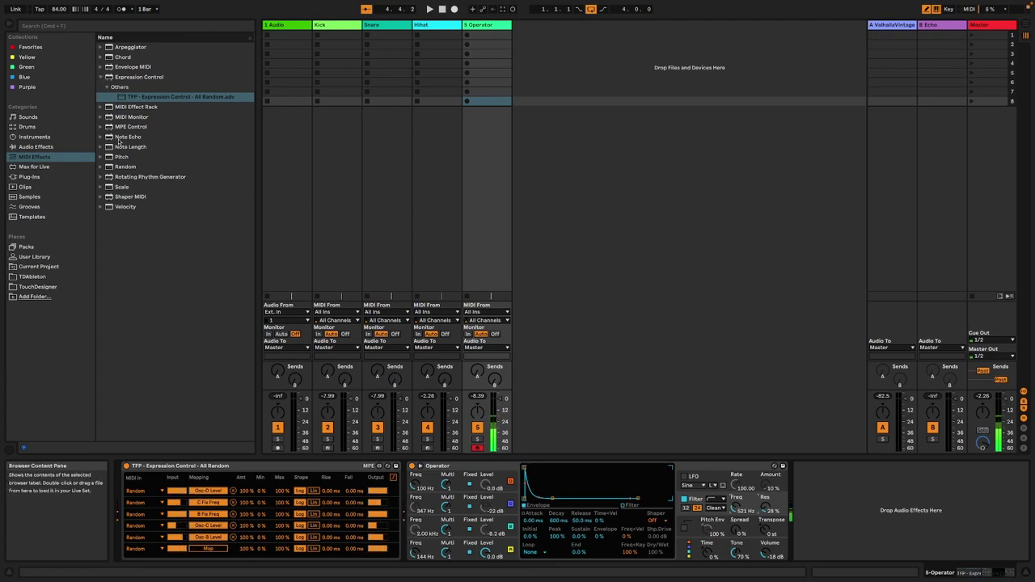
left_click(33, 148)
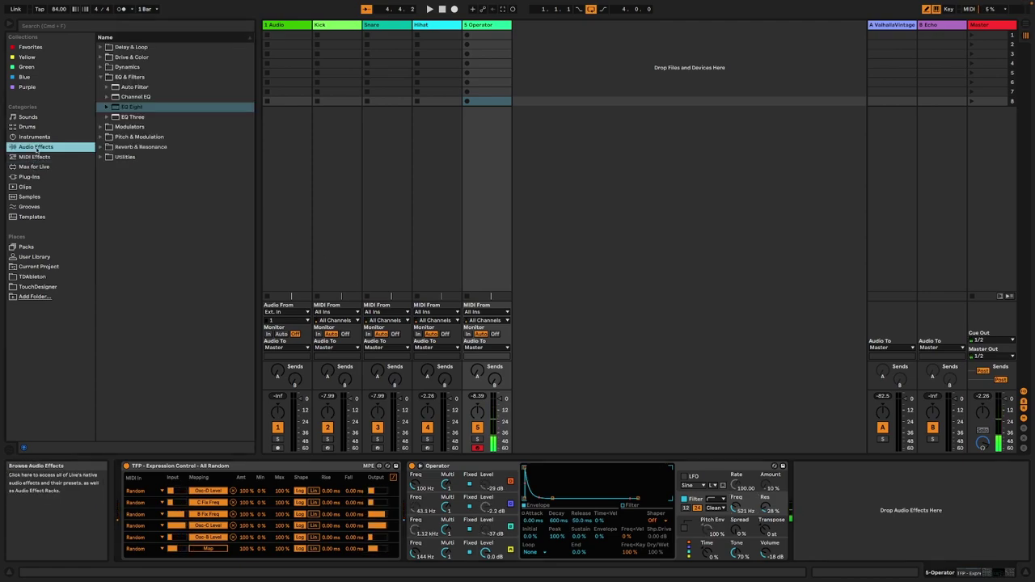
left_click(107, 97)
left_click(107, 97)
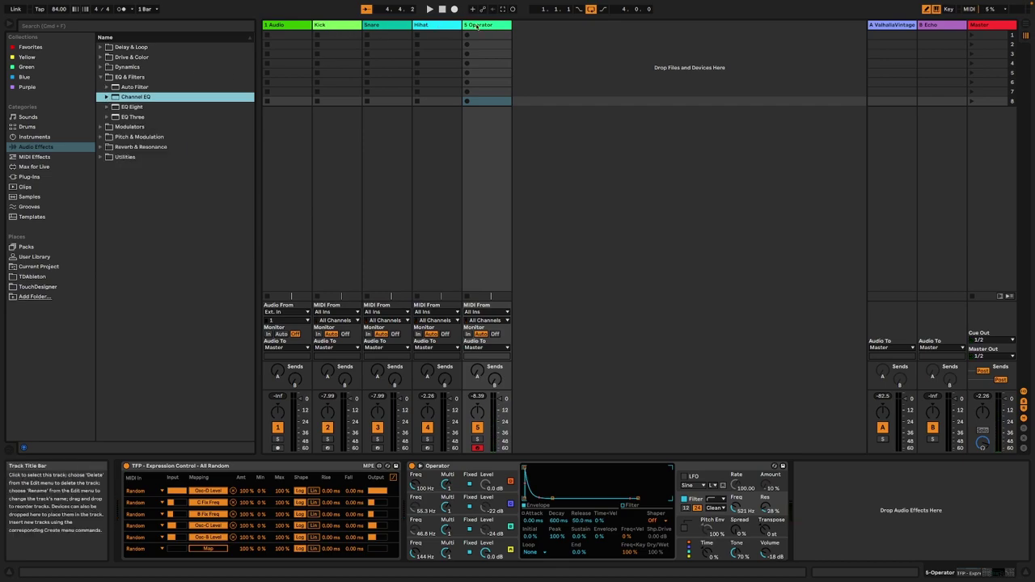
Rename the fifth track from Operator to Percussion
right_click(477, 25)
left_click(510, 71)
type("Percussion")
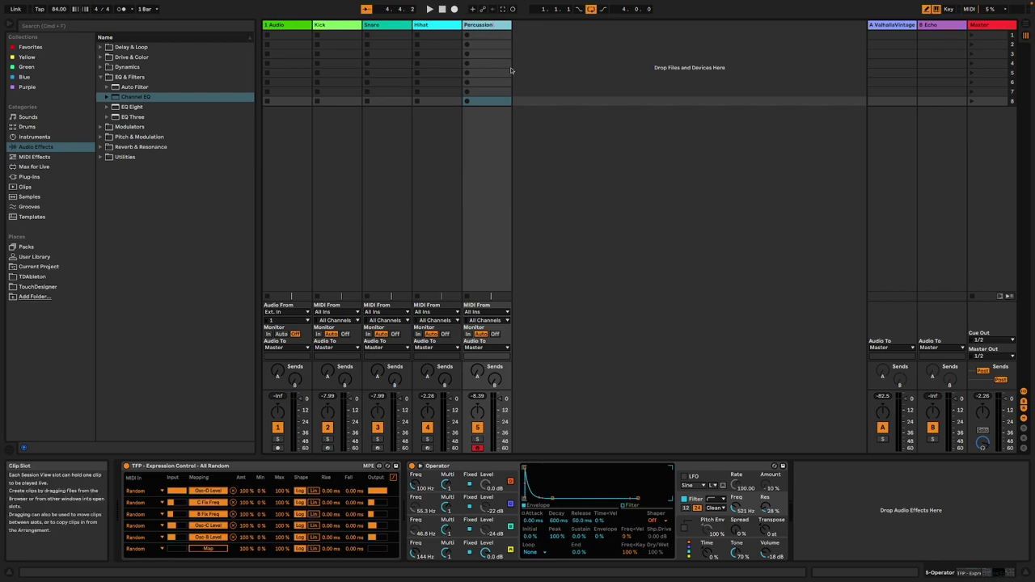
Group the Kick, Snare, Hihat and Percussion tracks and name the group Beats
left_click(329, 26)
left_click(478, 25)
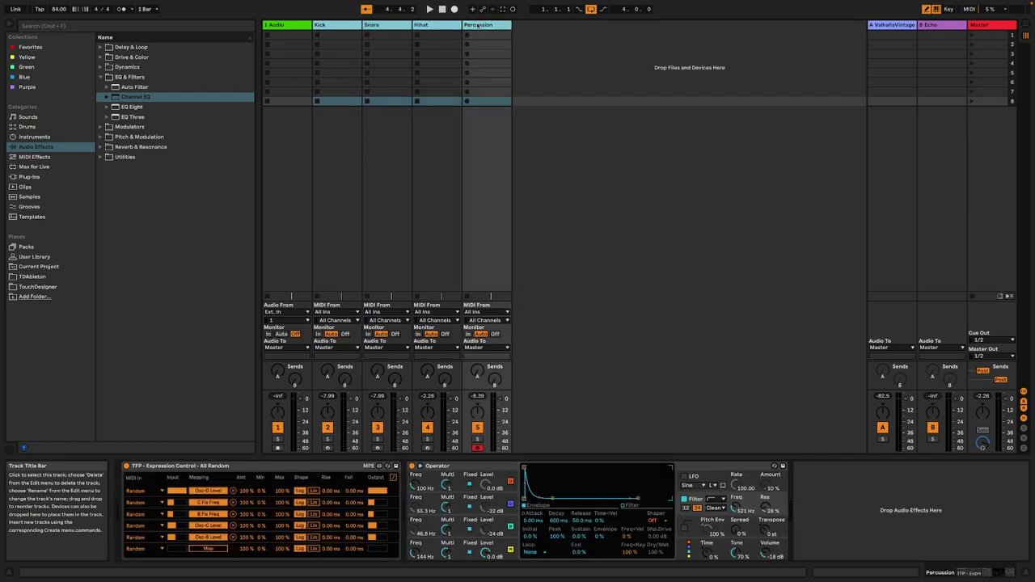
key("super+g")
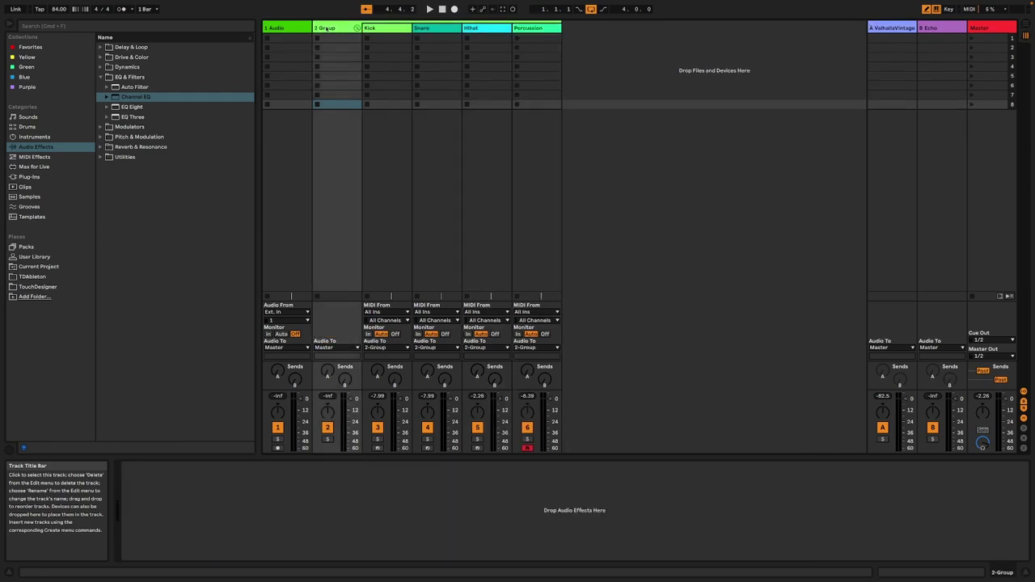
right_click(326, 28)
left_click(391, 72)
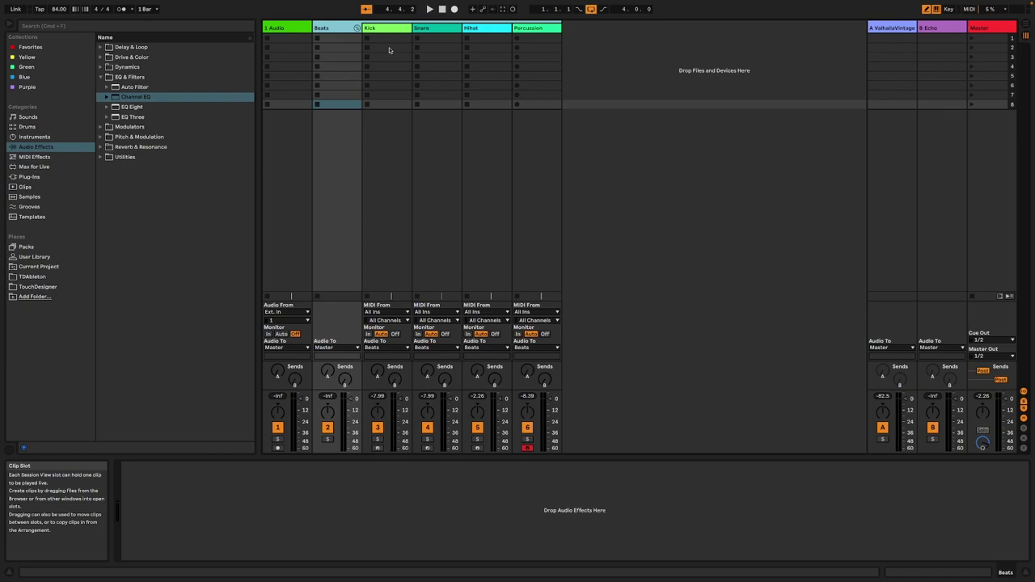
Create one-bar clips in the first scene with a C3 note at 1.1.1 for Kick and C3 notes on every sixteenth for Hihat
double_click(385, 41)
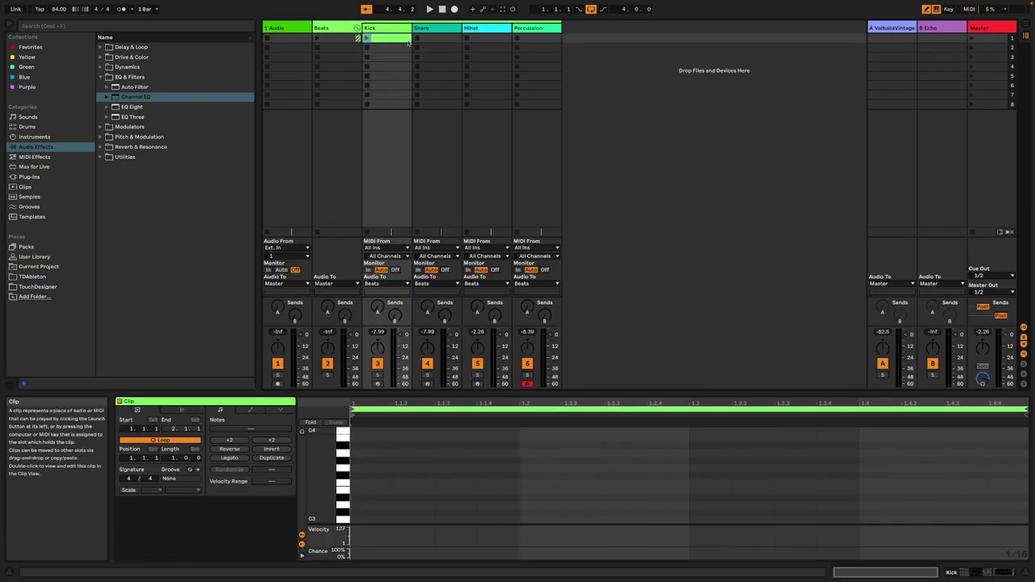
left_click(355, 517)
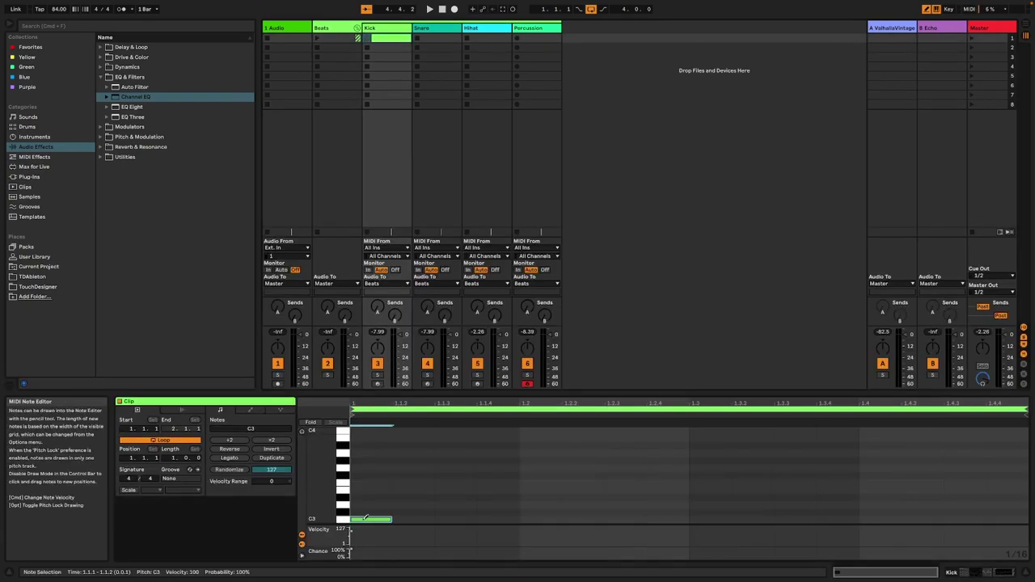
left_click(483, 39)
key("super+shift+m")
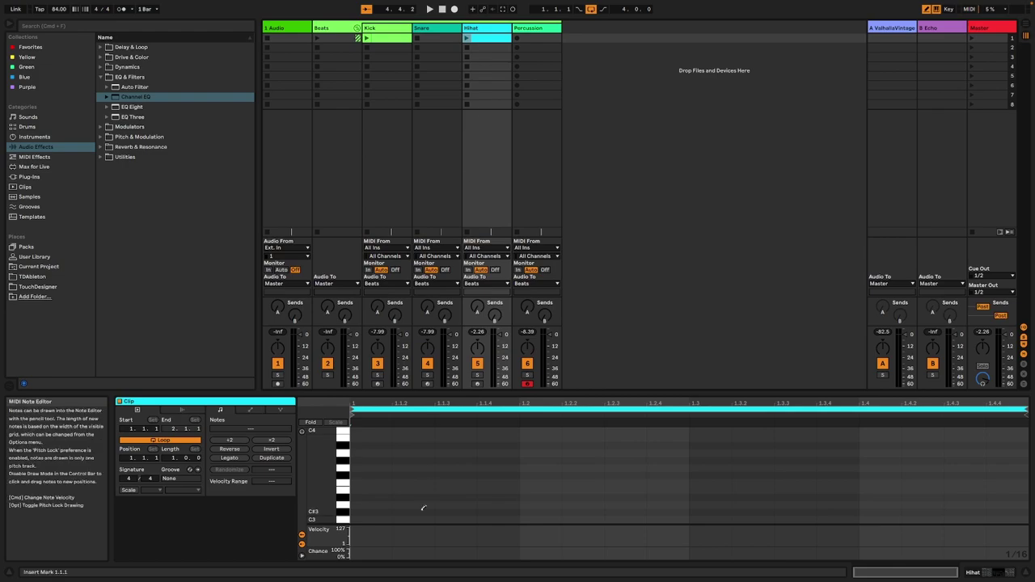
mouse_move(397, 513)
left_mouse_down()
mouse_move(388, 518)
mouse_move(962, 518)
left_mouse_up()
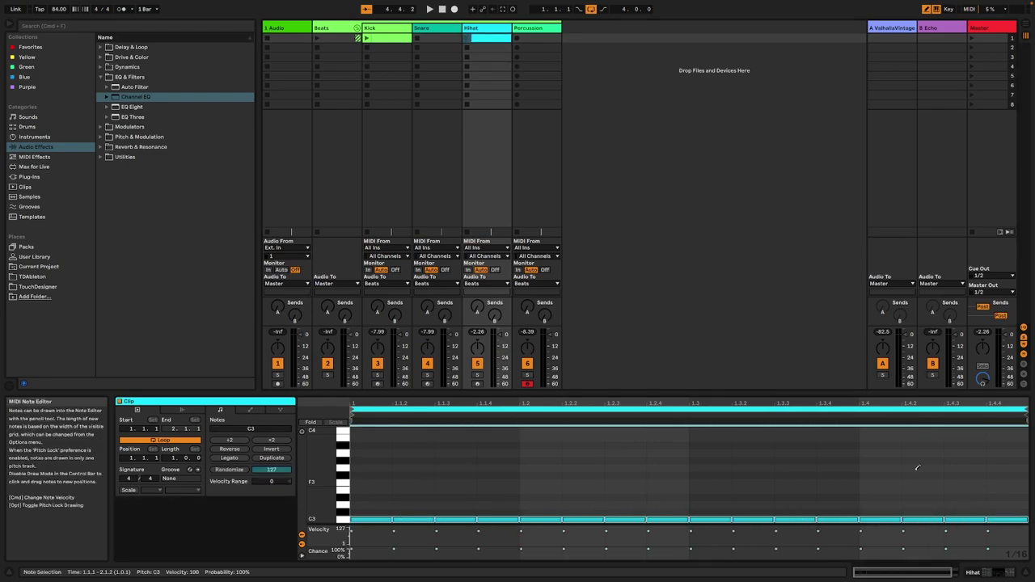
Create a one-bar Snare clip with a C3 note at 1.3.3, and launch the first scene at a tempo of 177 BPM
double_click(428, 38)
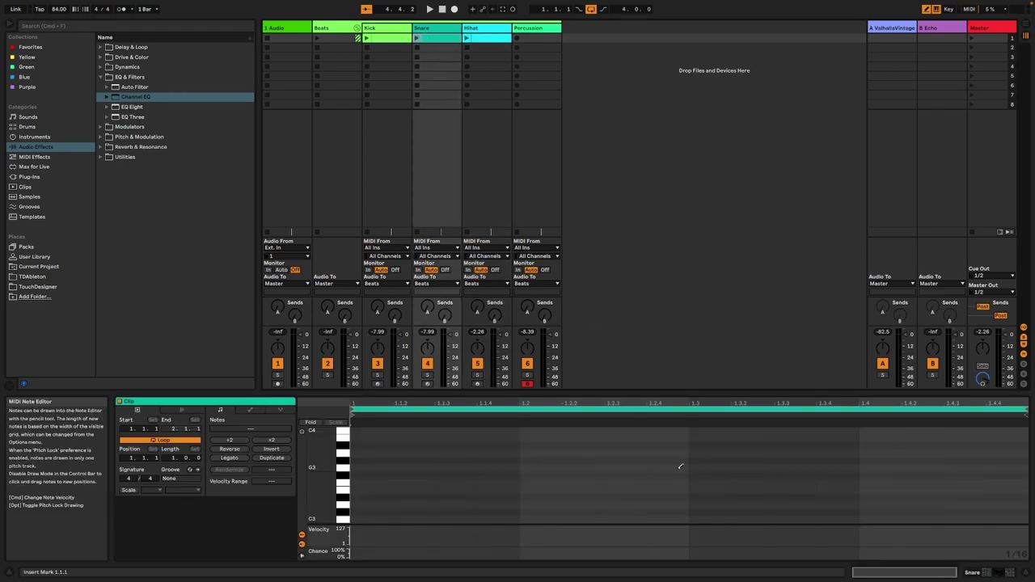
left_click(793, 518)
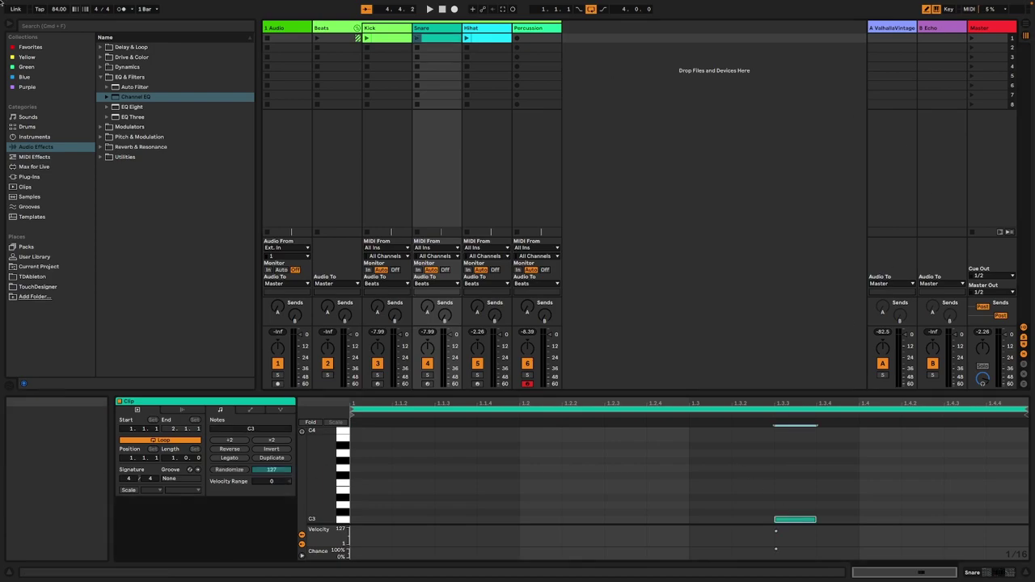
left_click_drag(61, 10, 61, 0)
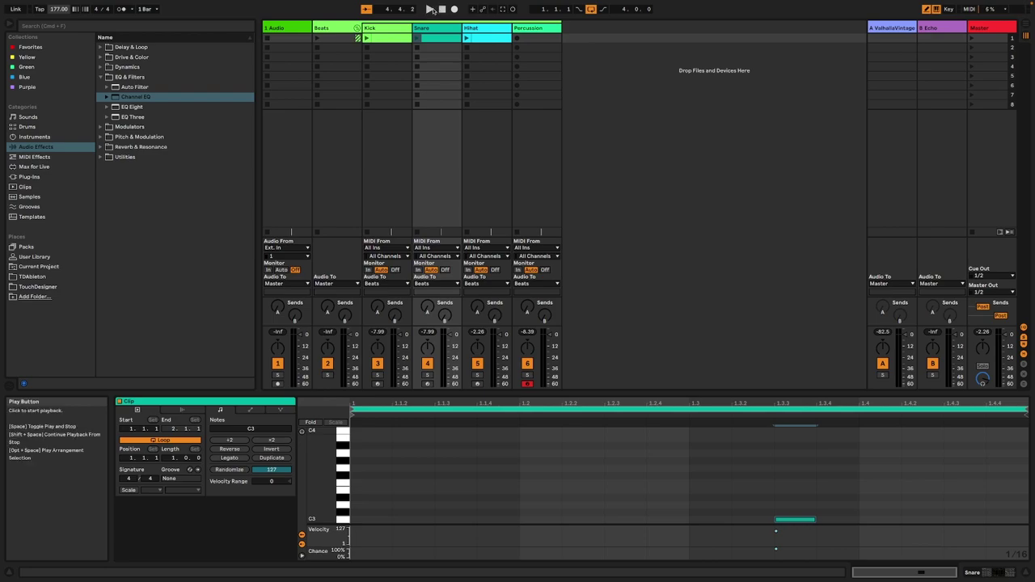
left_click(972, 38)
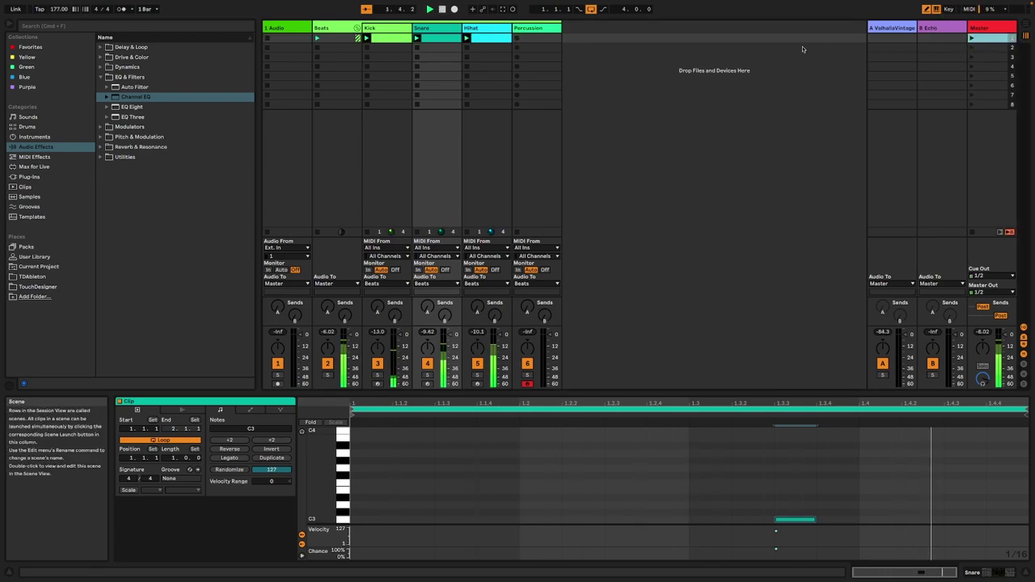
Lower the chance values of the notes in the Hihat clip
left_click(450, 38)
left_click(485, 38)
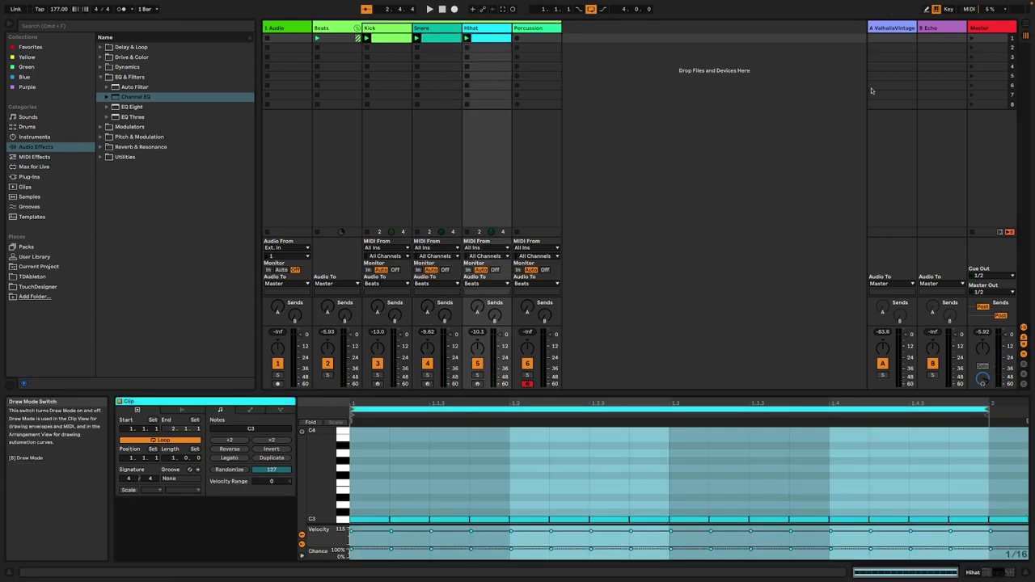
left_click_drag(471, 549, 472, 558)
key("super+a")
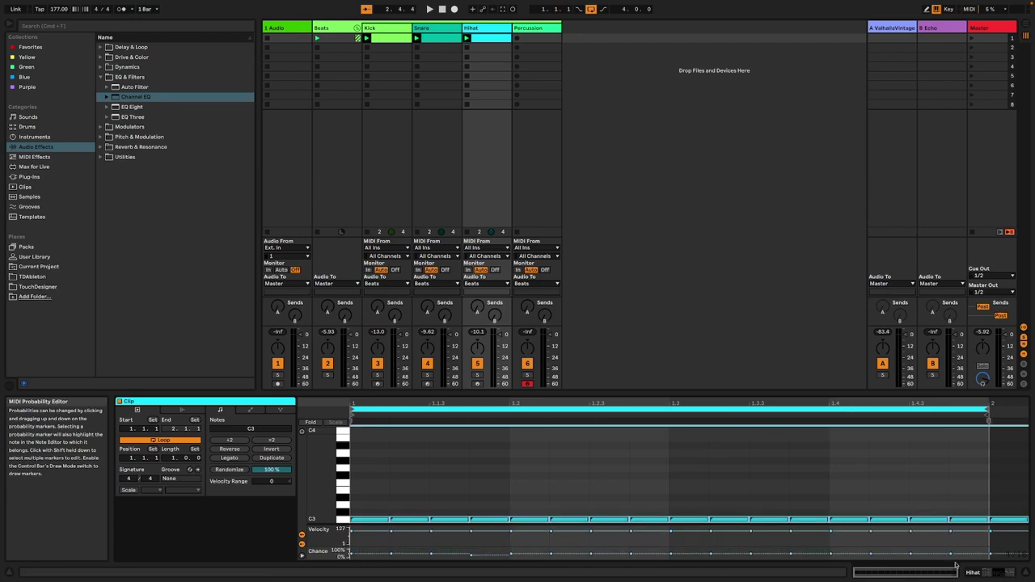
Set the Hihat Operator's number of voices to 1
left_click(1010, 574)
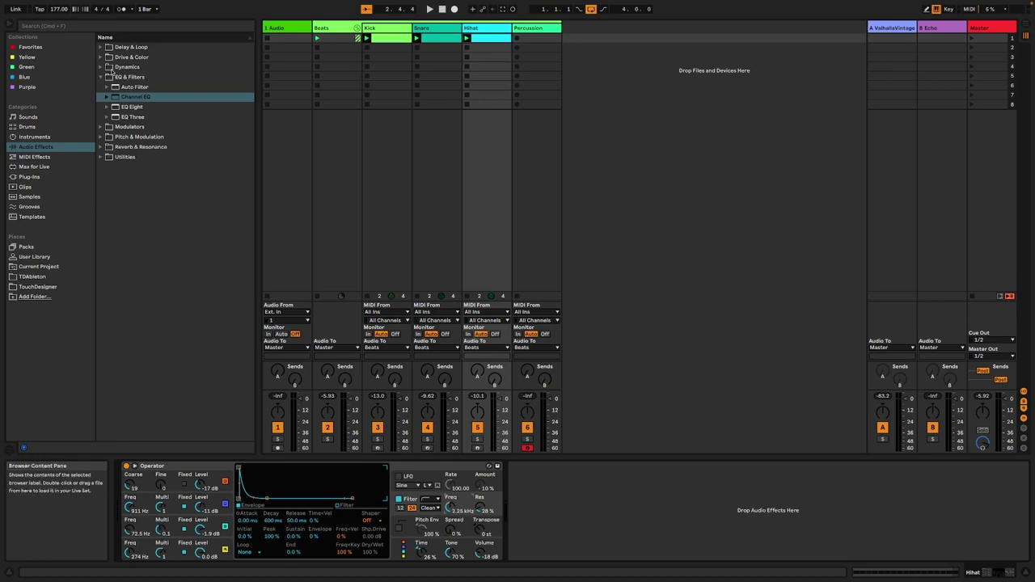
left_click(416, 553)
left_click(237, 485)
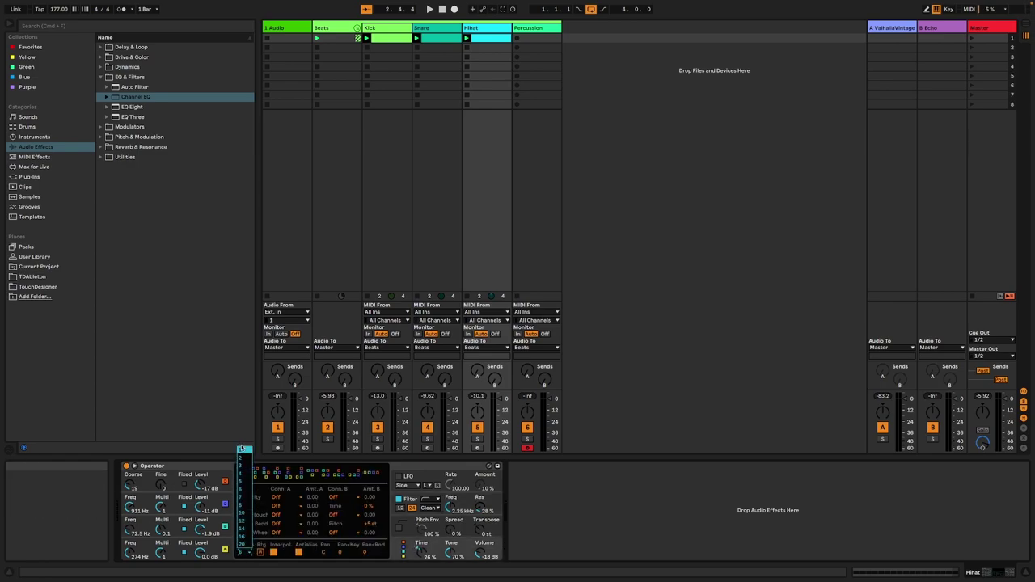
left_click(240, 449)
Load the "TFP - Expression Control - All Random" preset before the Hihat's Operator and map its first Random source to Operator's Time
left_click(34, 156)
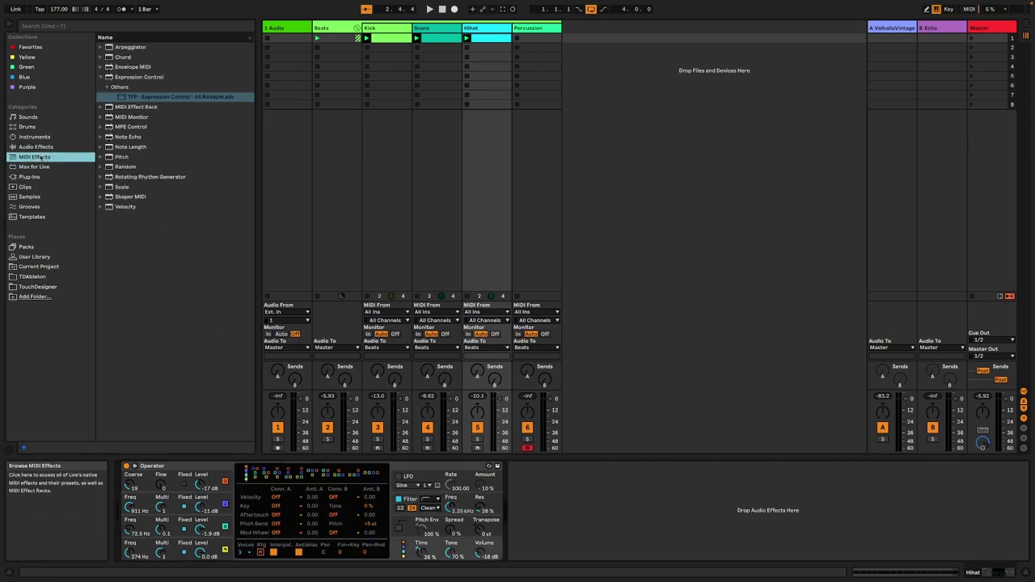
left_click_drag(162, 96, 323, 502)
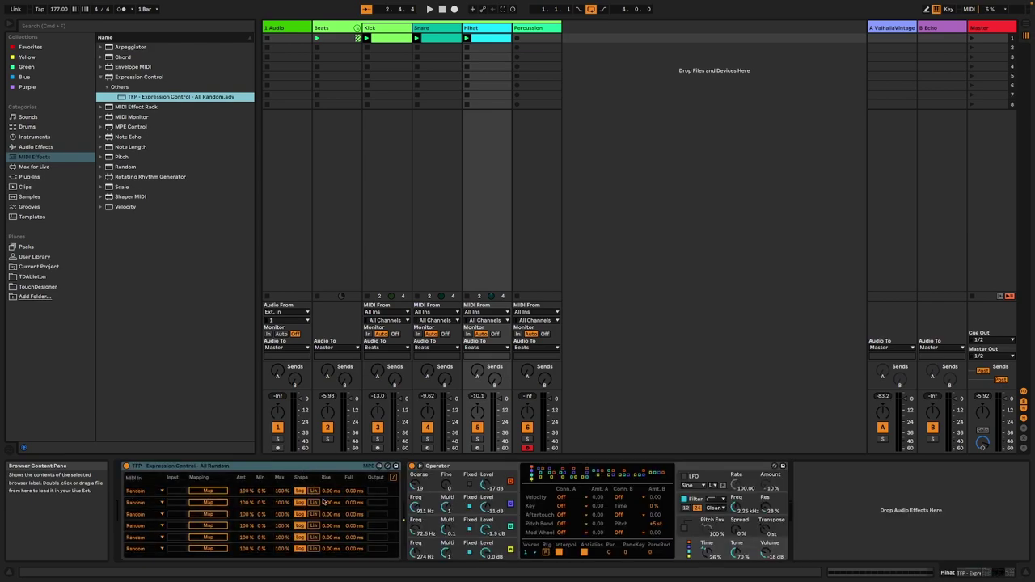
left_click(221, 491)
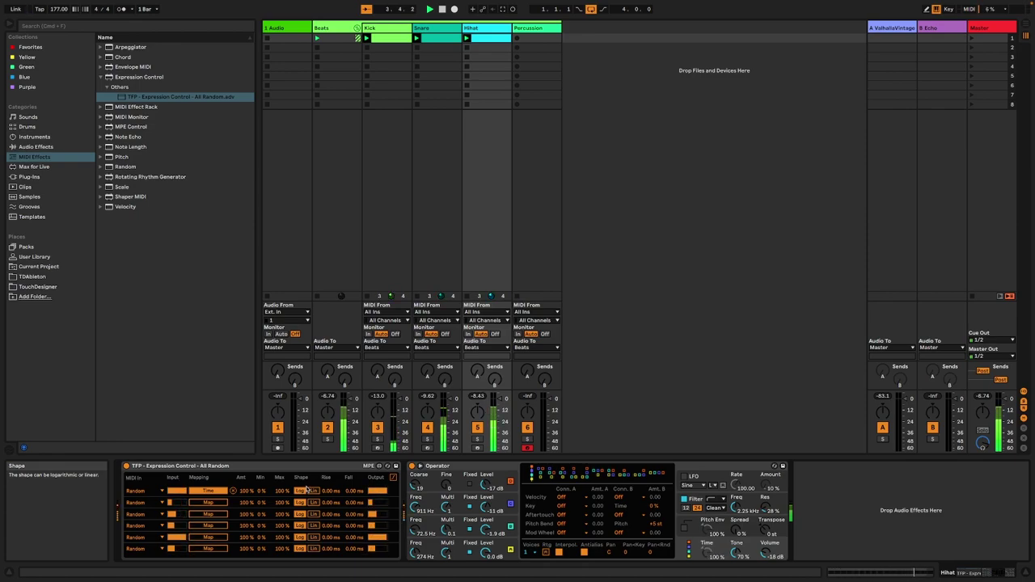
Add EQ Eight to the Hihat track, cutting 3.10 dB at 1.09 kHz and 1.36 dB at 5.05 kHz
left_click(38, 149)
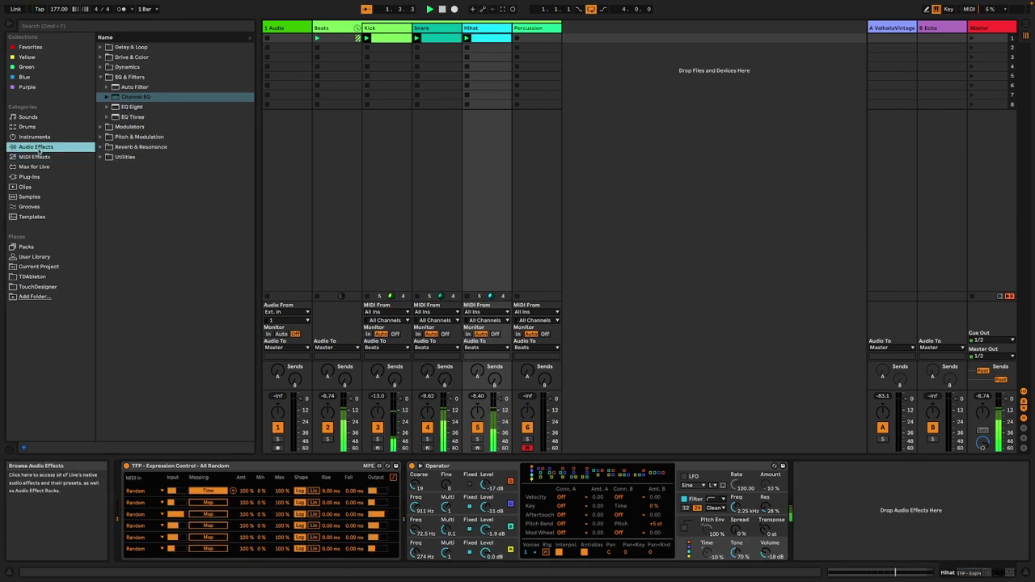
double_click(133, 107)
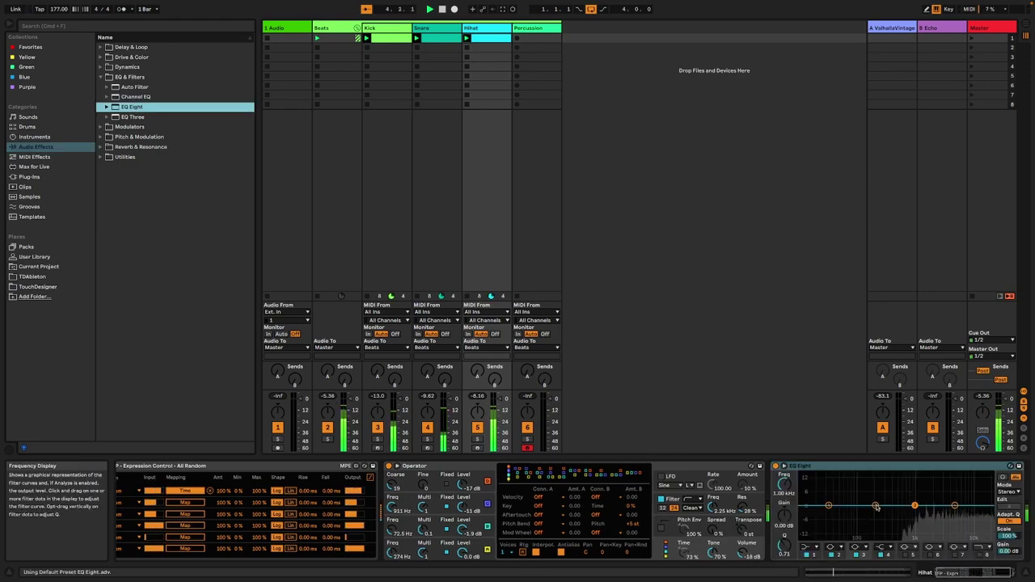
left_click_drag(915, 506, 917, 512)
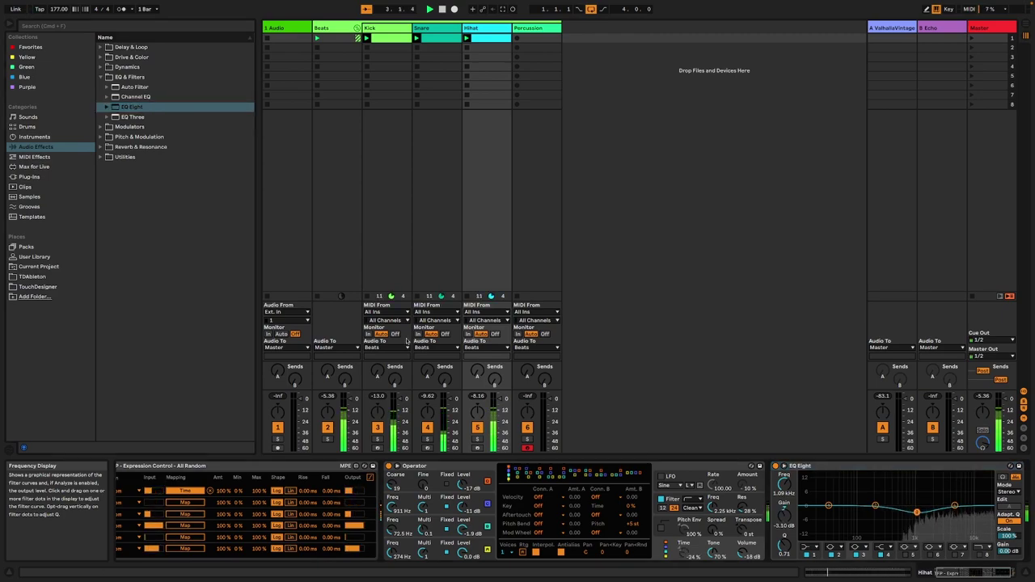
left_click_drag(957, 506, 954, 510)
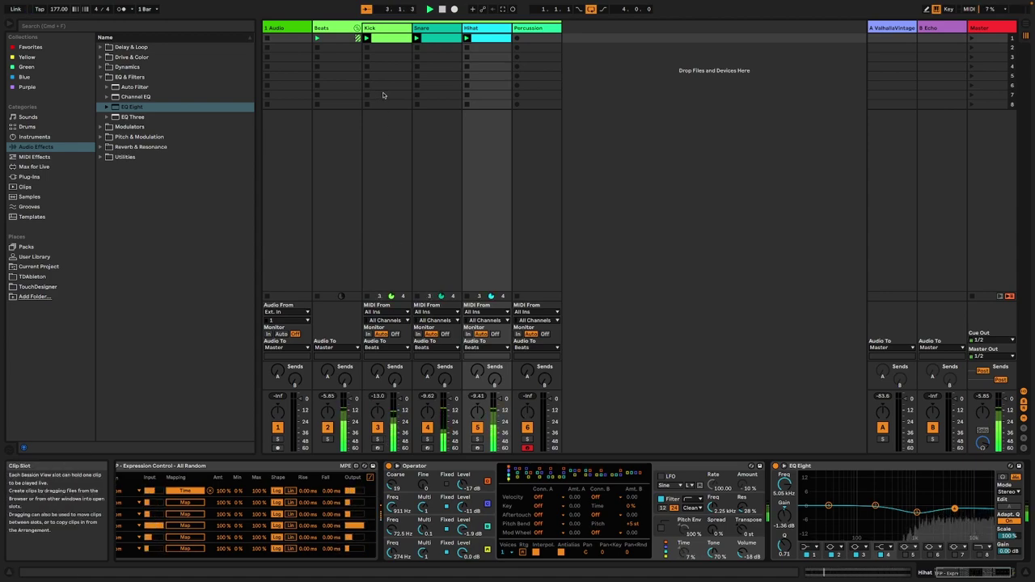
Extend the Kick clip's loop to two bars and draw C3 notes at 2.1.2, 2.2.1, 2.2.2 and 2.4.3
double_click(389, 40)
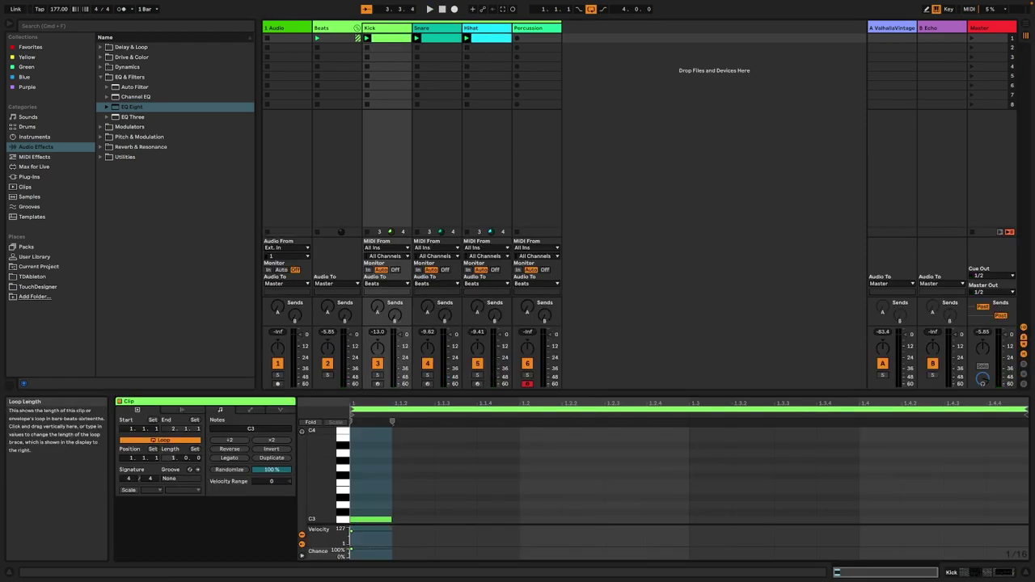
left_click_drag(173, 458, 173, 449)
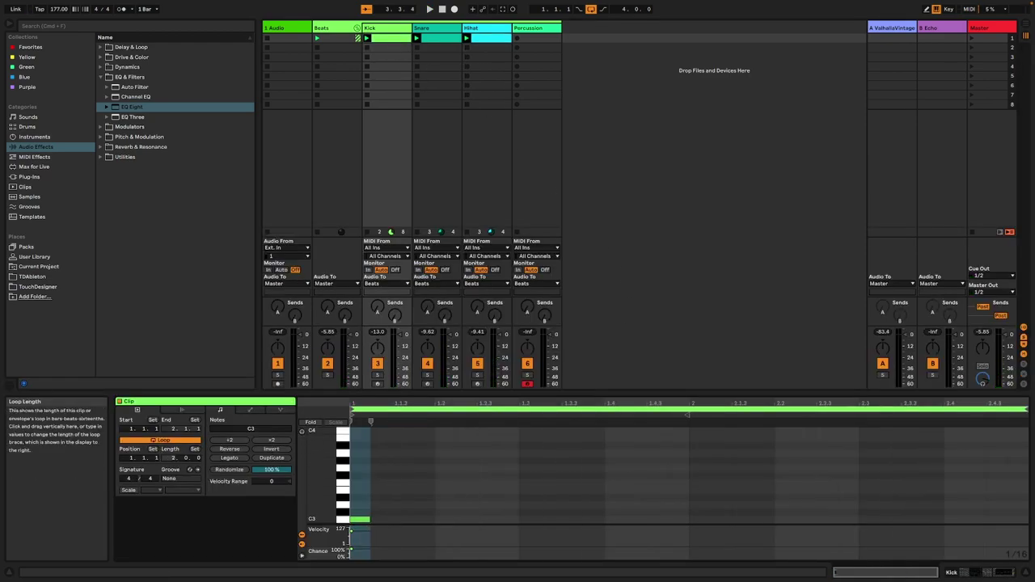
left_click(927, 9)
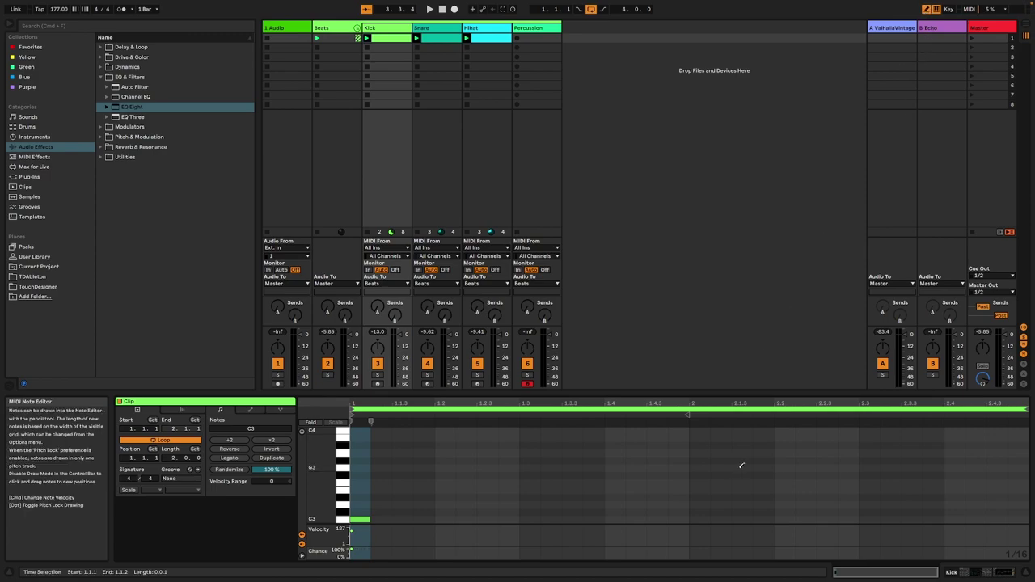
left_click(728, 519)
left_click(908, 519)
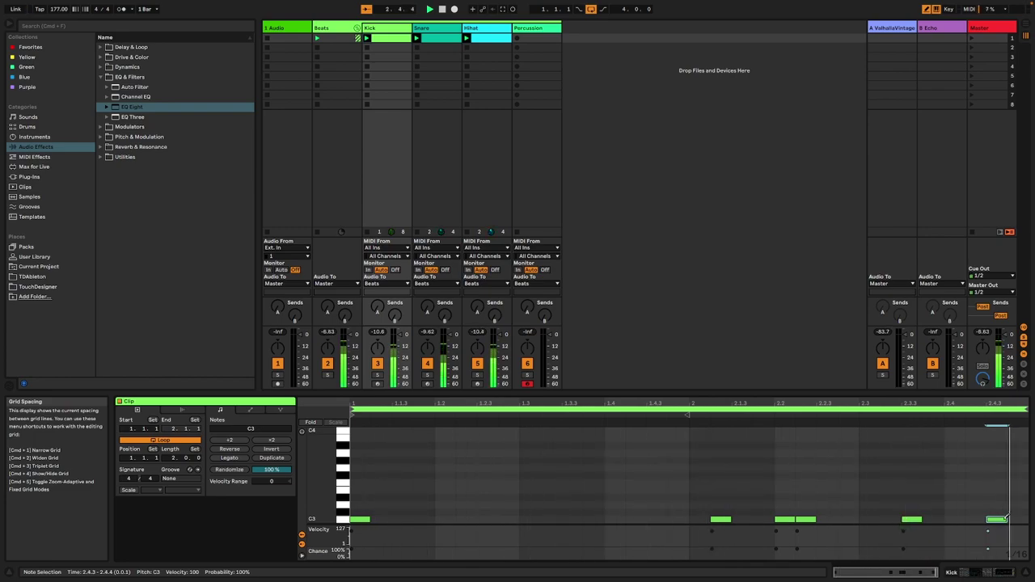
left_click(917, 518)
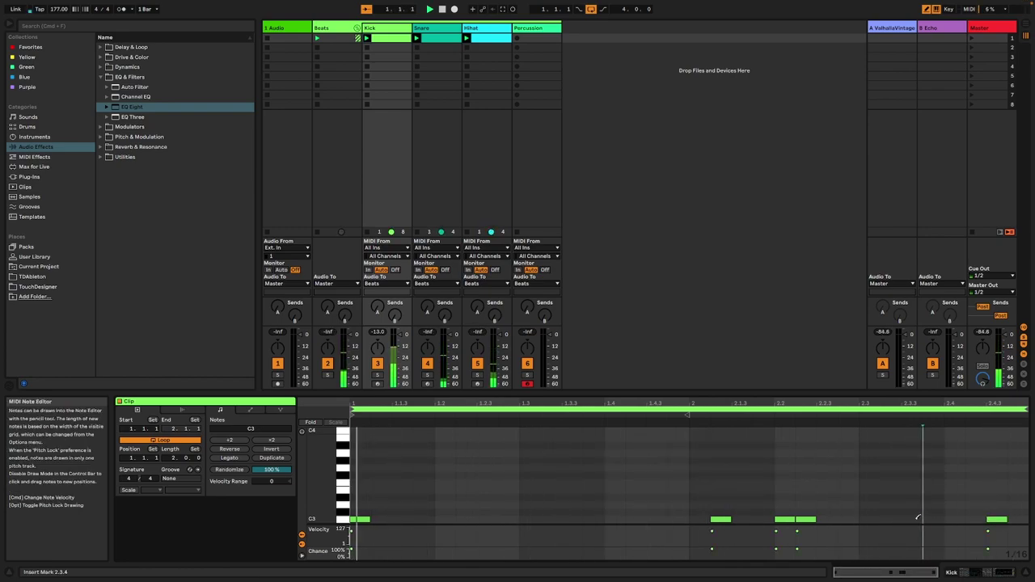
Turn off draw mode and lower the Chance of the four kick notes in bar 2
left_click(927, 8)
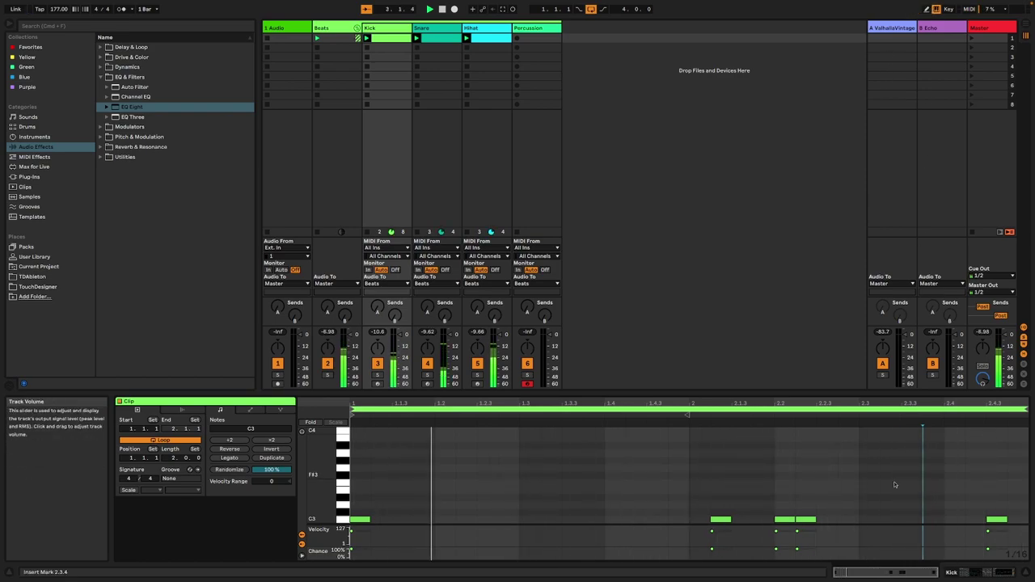
left_click_drag(715, 552, 1025, 553)
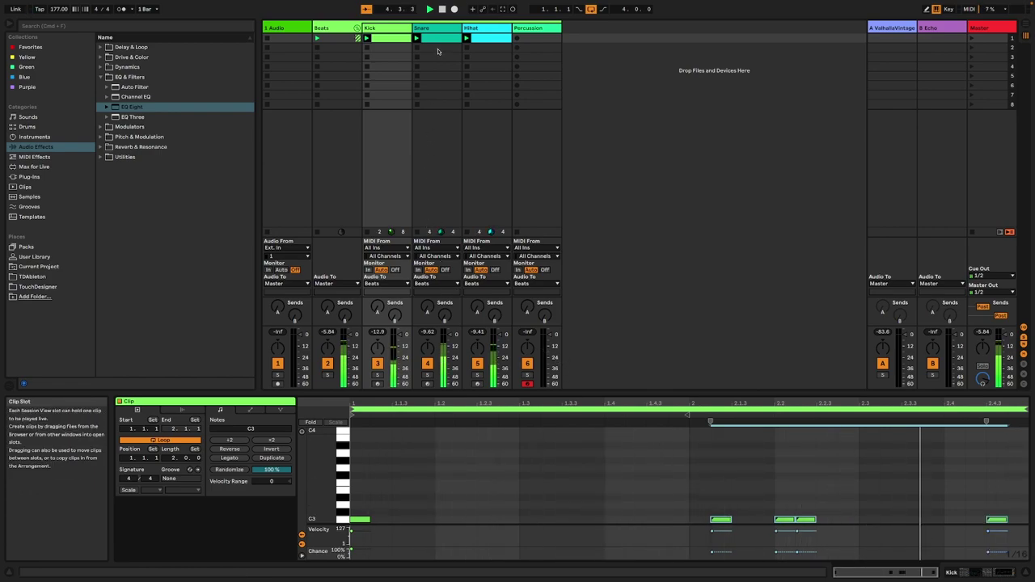
Add EQ Eight to the Snare track with a steep low cut at 93.8 Hz and a dip on band 2
left_click(437, 51)
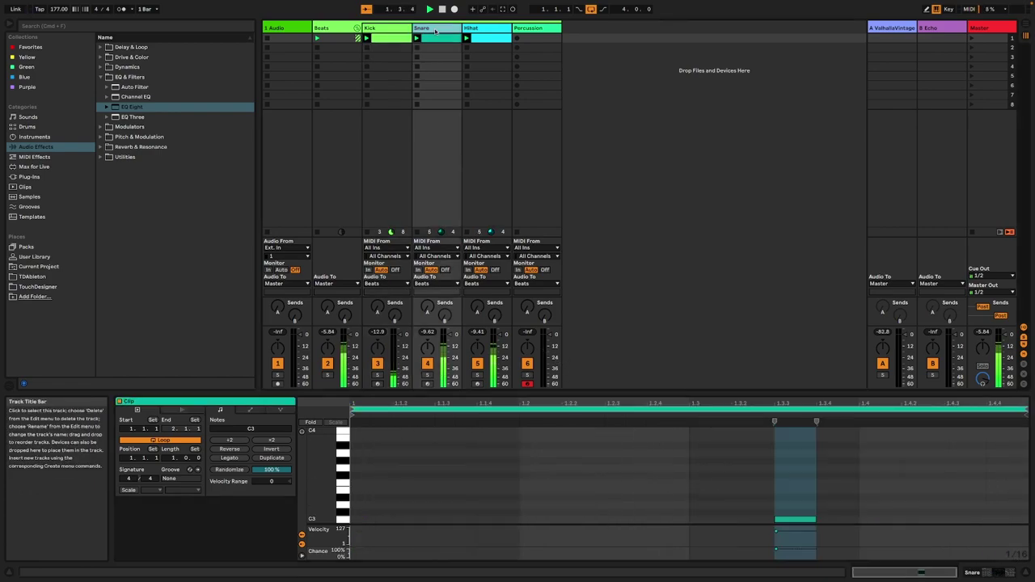
double_click(170, 107)
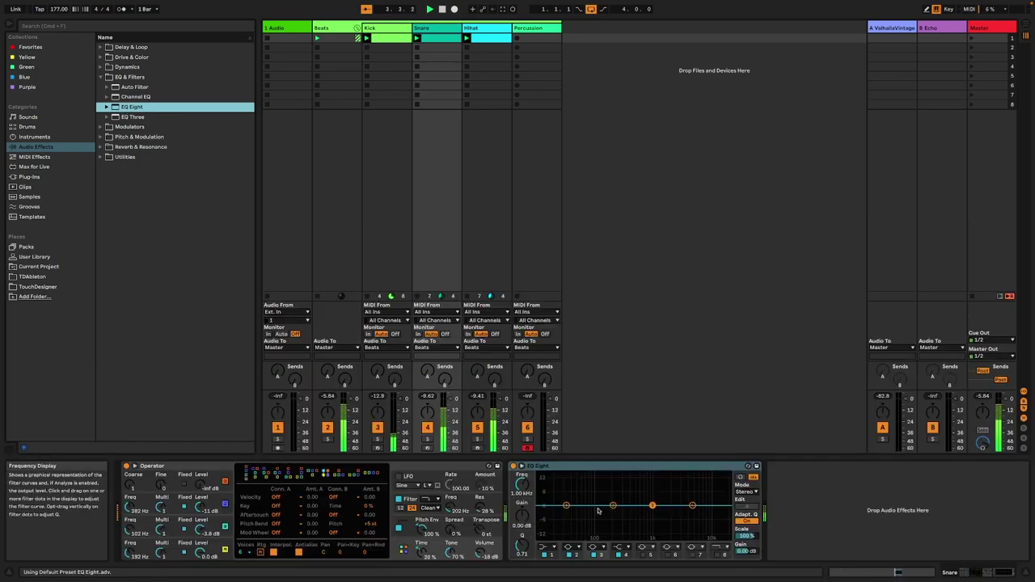
left_click(567, 505)
left_click_drag(567, 506, 595, 511)
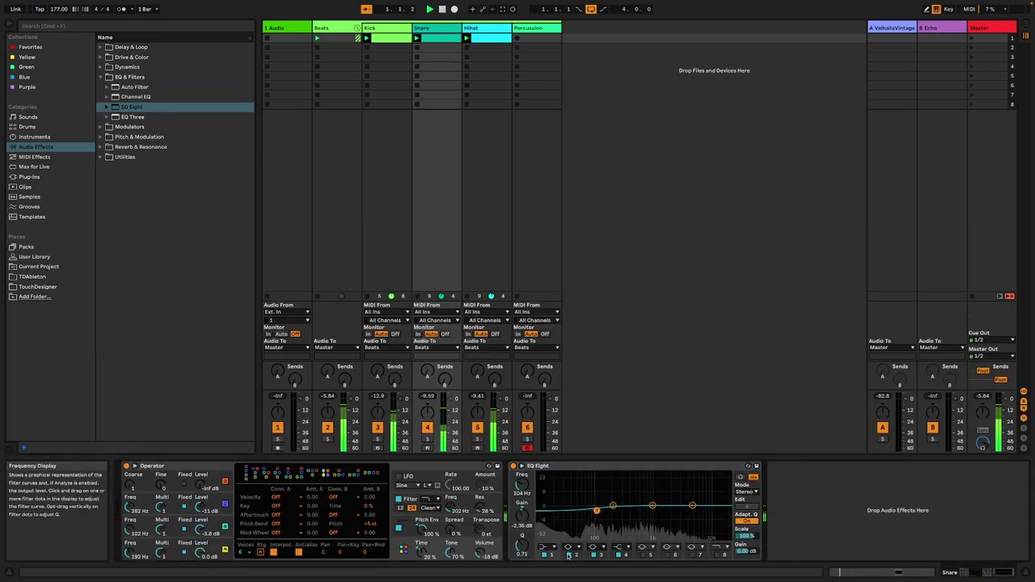
left_click(548, 546)
left_click(549, 484)
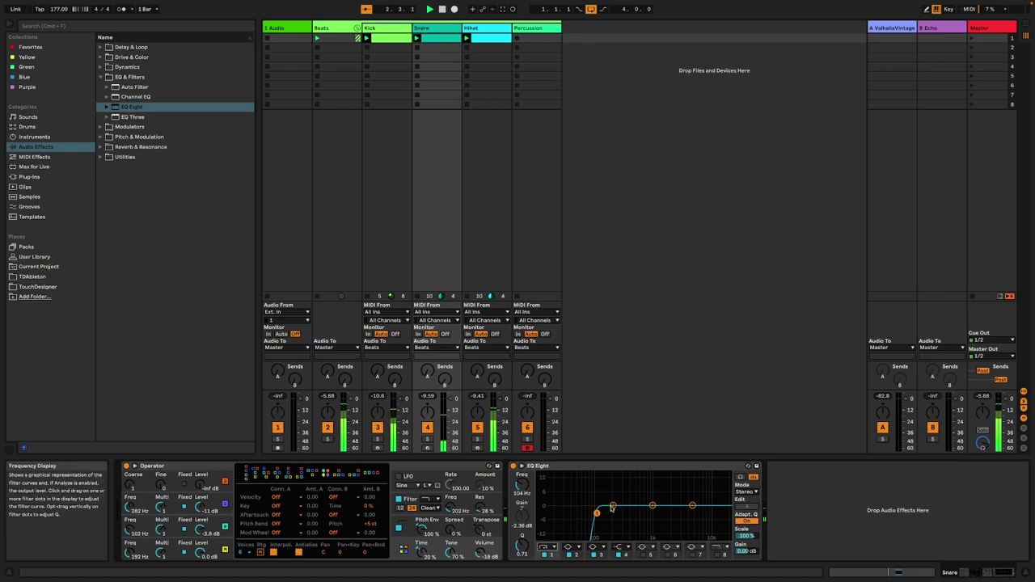
mouse_move(596, 511)
left_mouse_down()
mouse_move(613, 522)
mouse_move(595, 509)
left_mouse_up()
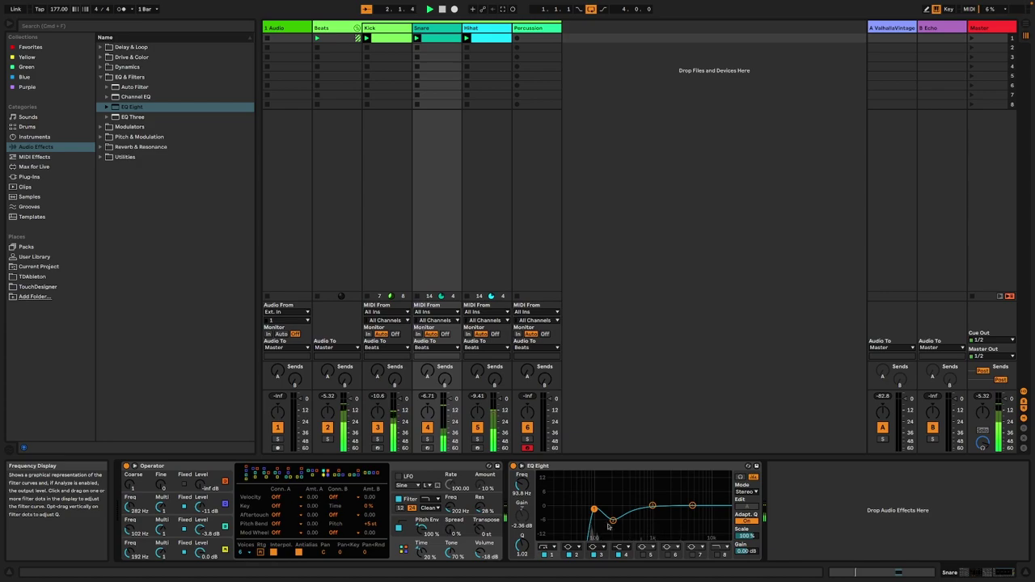
Group the Kick track's Operator into an Instrument Rack and raise its EQ Eight low cut to 121 Hz
left_click(474, 29)
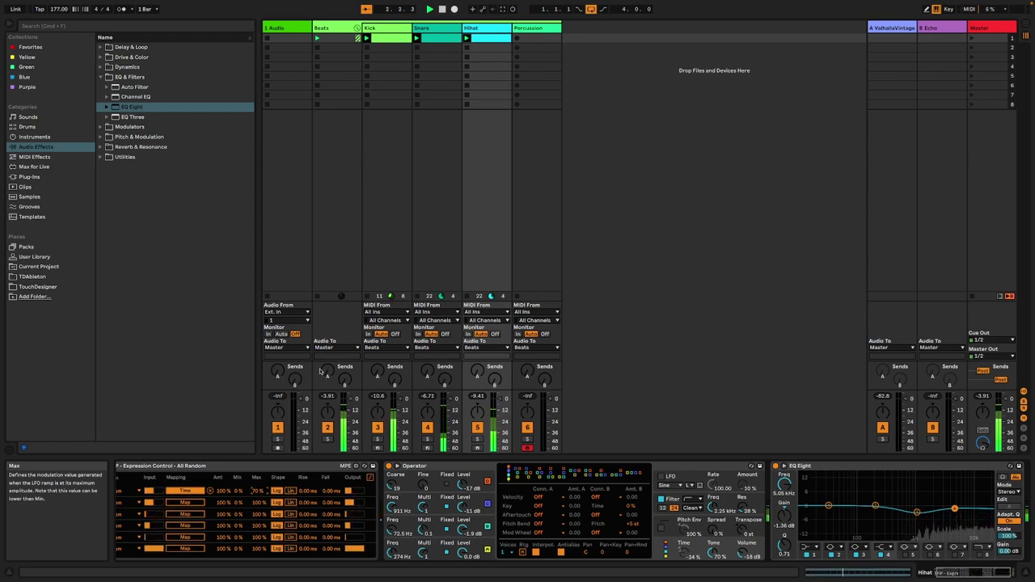
left_click(395, 28)
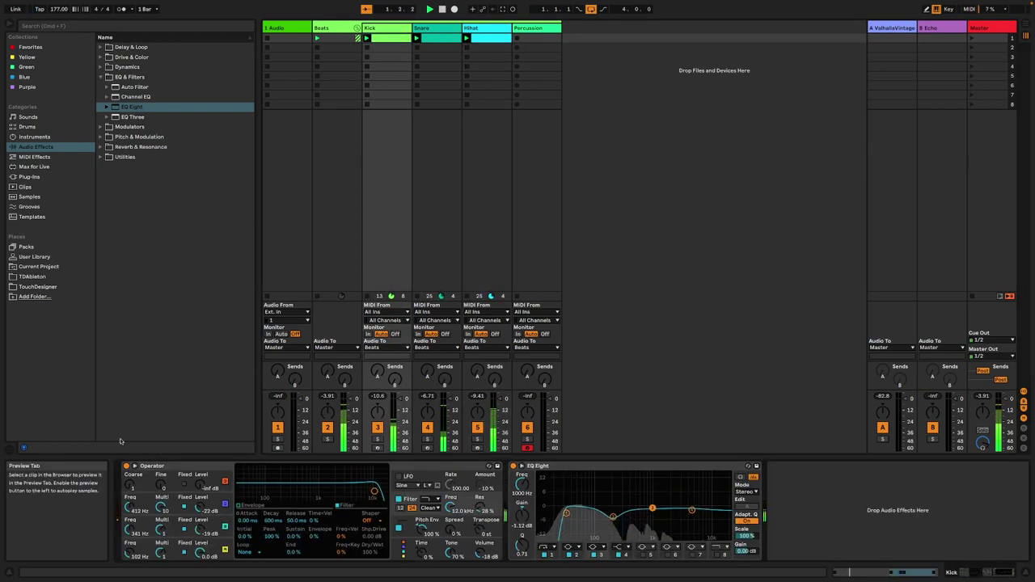
left_click(170, 467)
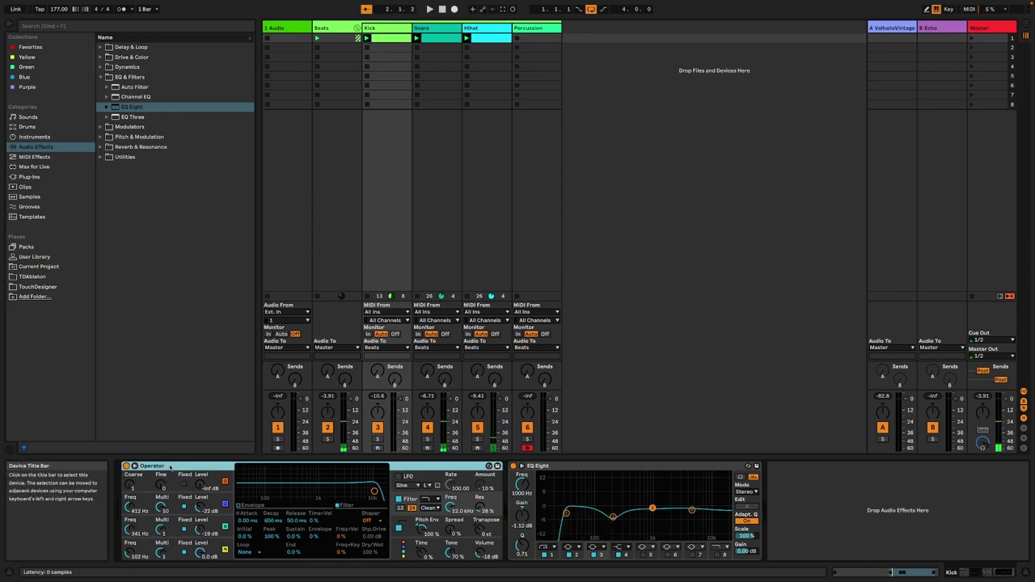
key("ctrl+g")
left_click_drag(589, 515, 623, 513)
key("space")
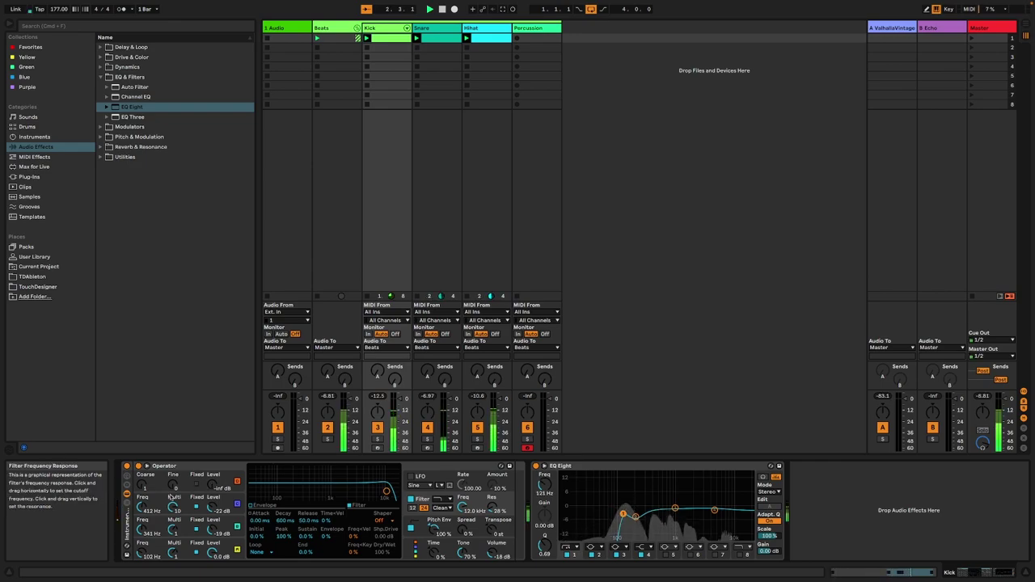
Show the Kick rack's chain list and add a second Operator as a parallel chain
left_click(127, 493)
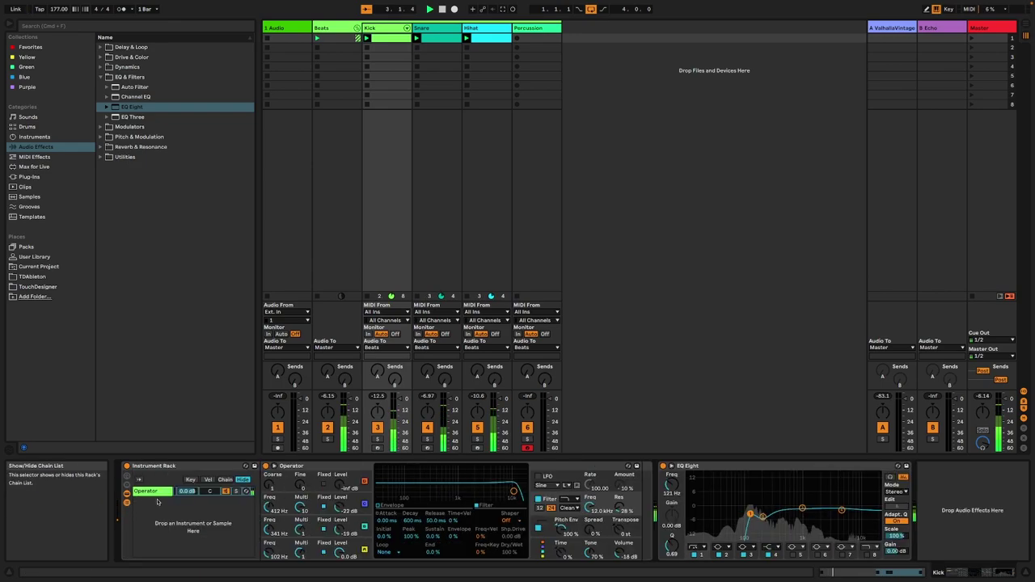
left_click(33, 137)
left_click(126, 146)
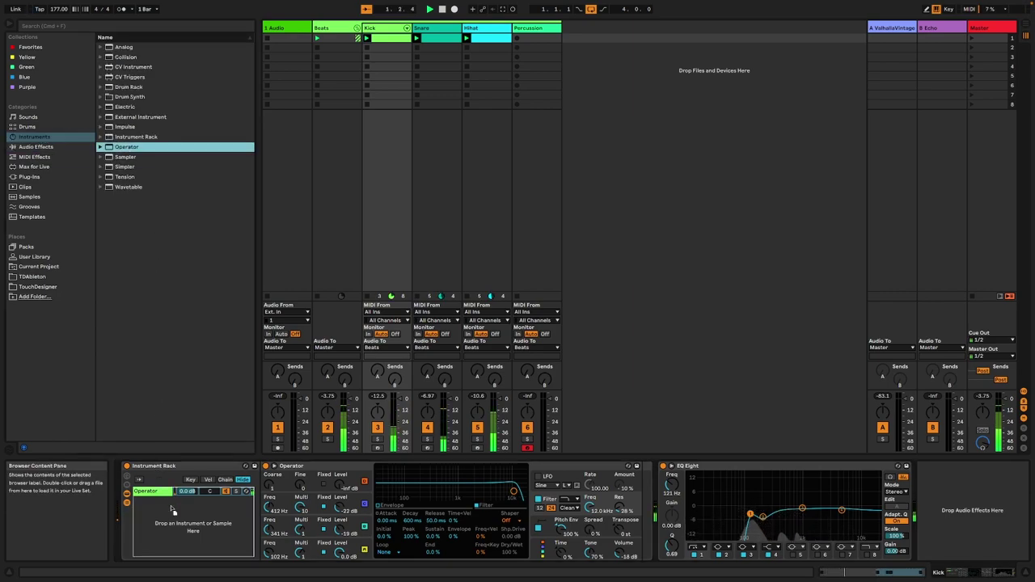
key("Return")
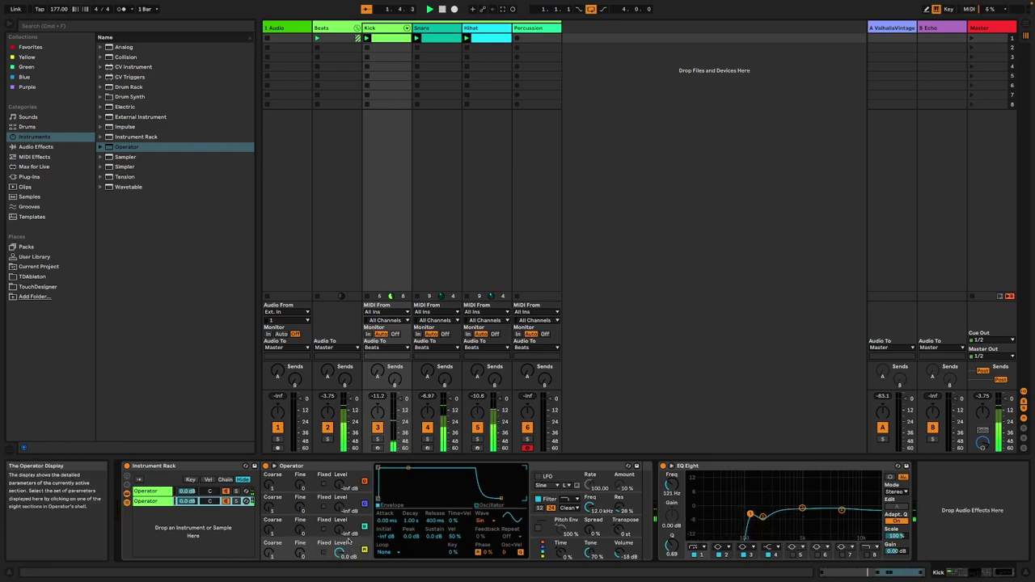
Enable the second Operator's pitch envelope with a 502 ms decay and sustain and end at -48 st
left_click(542, 529)
left_click(538, 527)
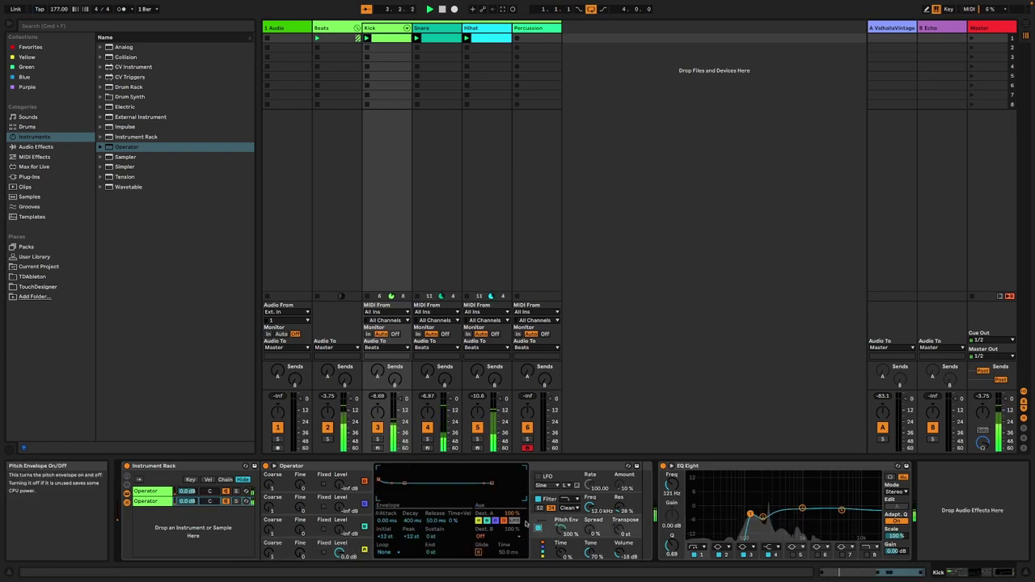
left_click_drag(404, 483, 444, 496)
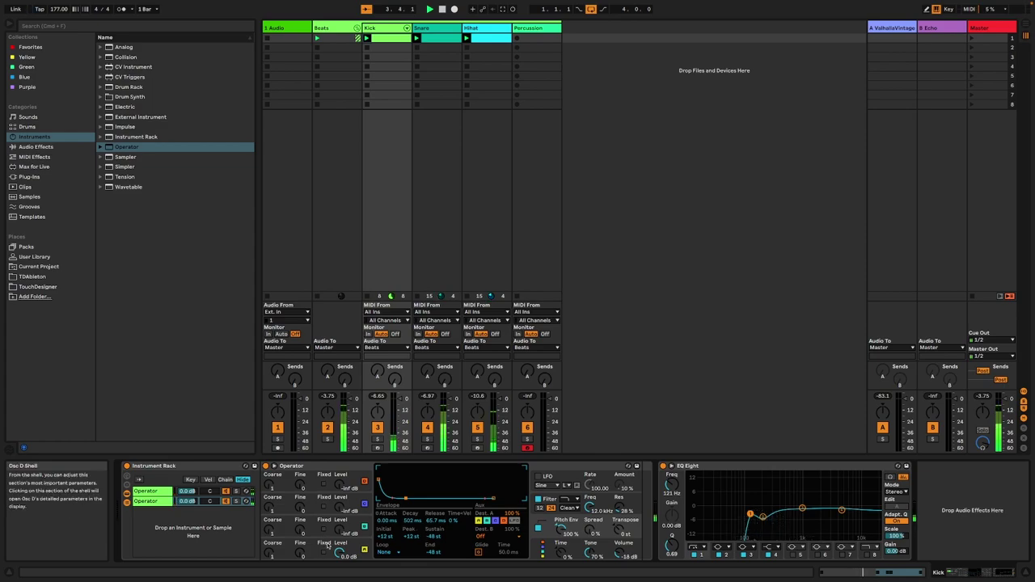
Shape oscillator A's envelope with a 5.93 s decay, and set the second Operator's Time to 39% and Transpose to -24 st
left_click(333, 544)
left_click_drag(408, 469, 409, 499)
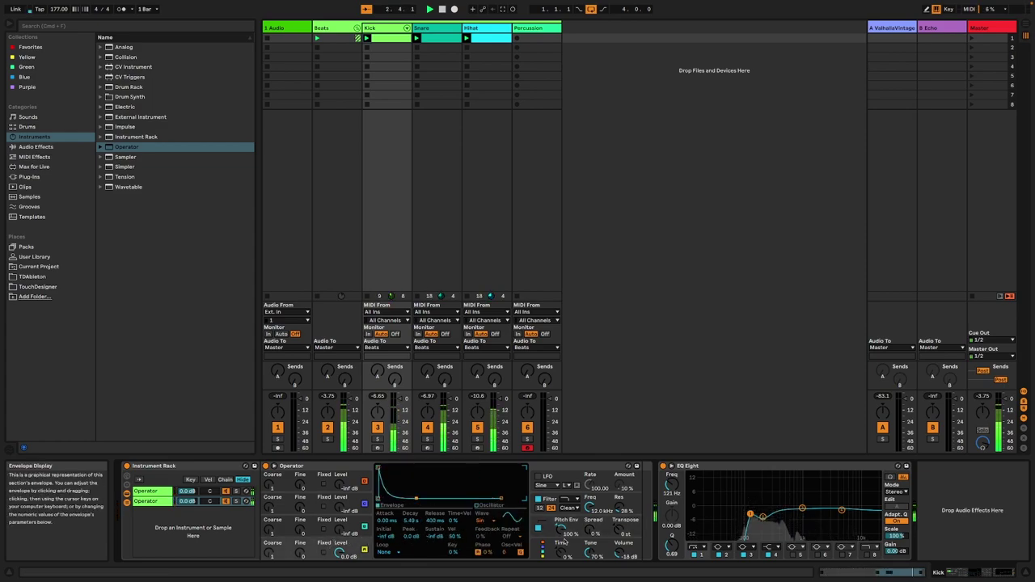
left_click_drag(561, 552, 561, 548)
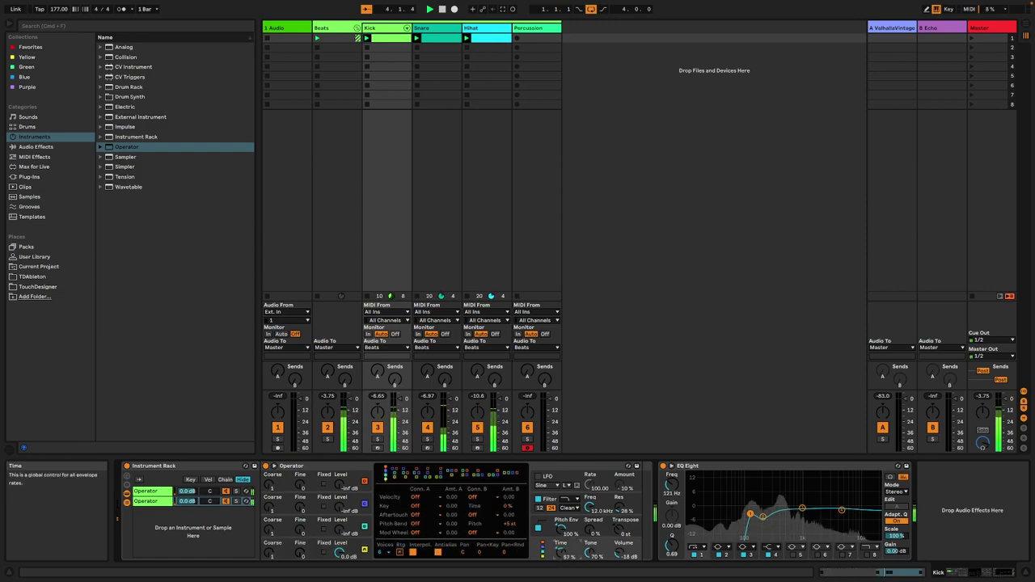
left_click(619, 531)
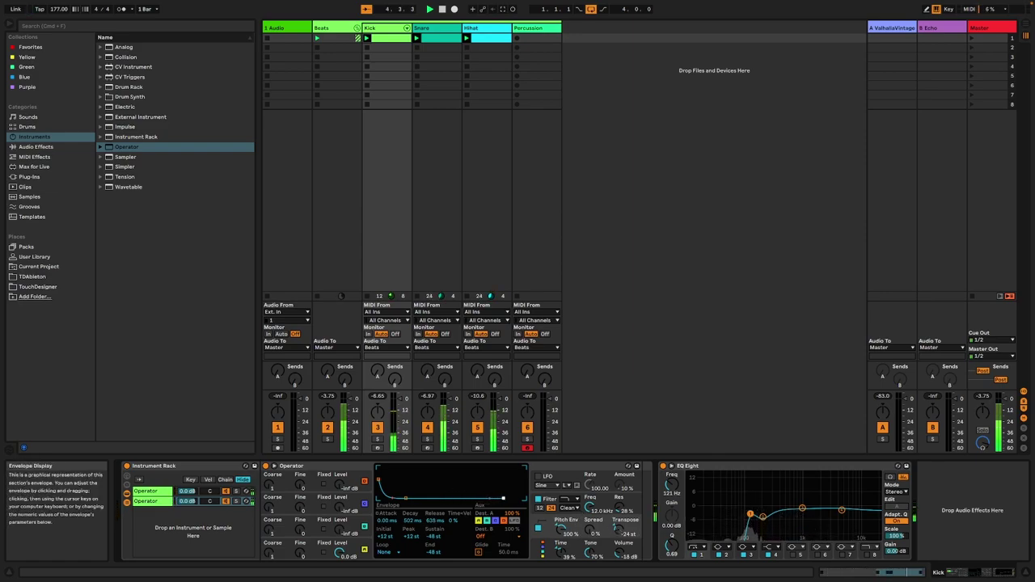
Refine the pitch envelope with -48 st sustain and 9.98 s release, and set Time to 26% and Transpose to -12 st
mouse_move(409, 501)
left_mouse_down()
mouse_move(407, 492)
mouse_move(418, 499)
left_mouse_up()
left_click_drag(561, 552, 561, 501)
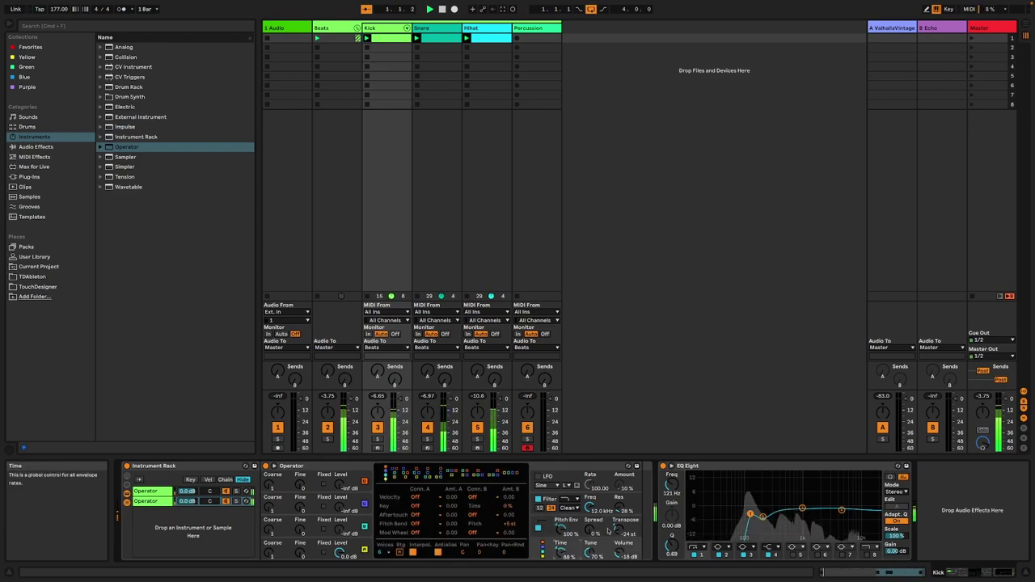
left_click(579, 523)
left_click_drag(406, 494, 406, 498)
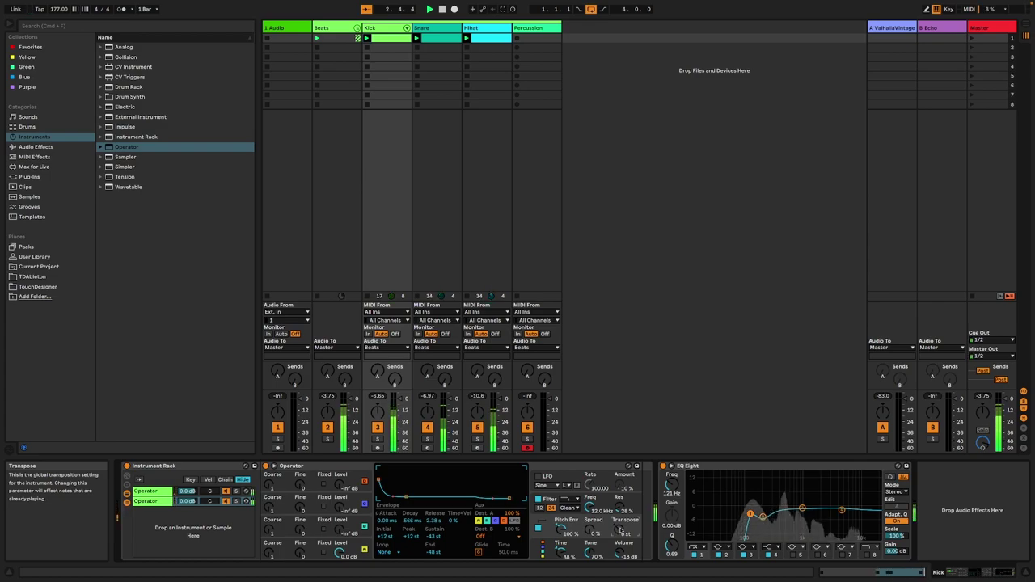
left_click(565, 552)
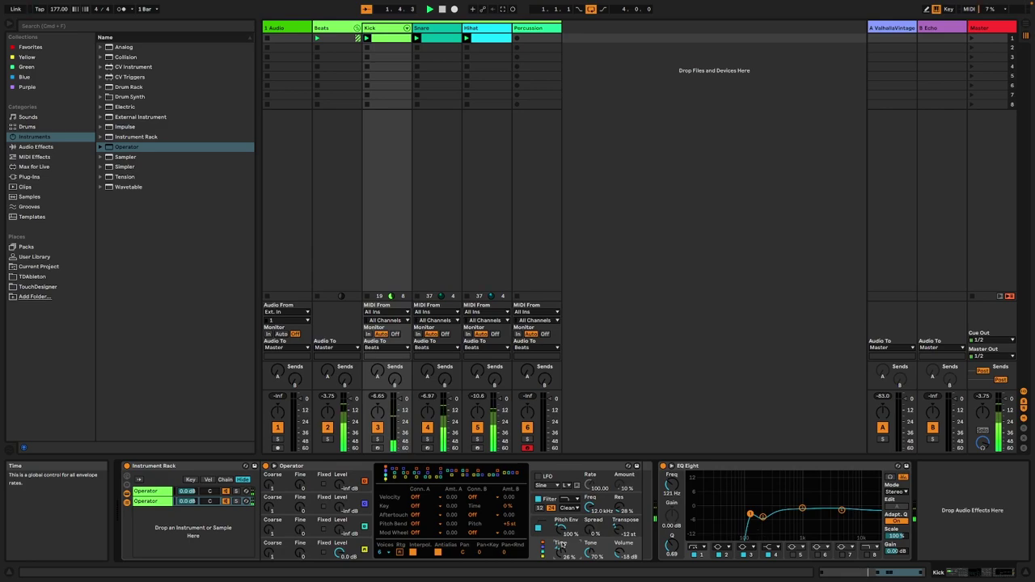
left_click(568, 526)
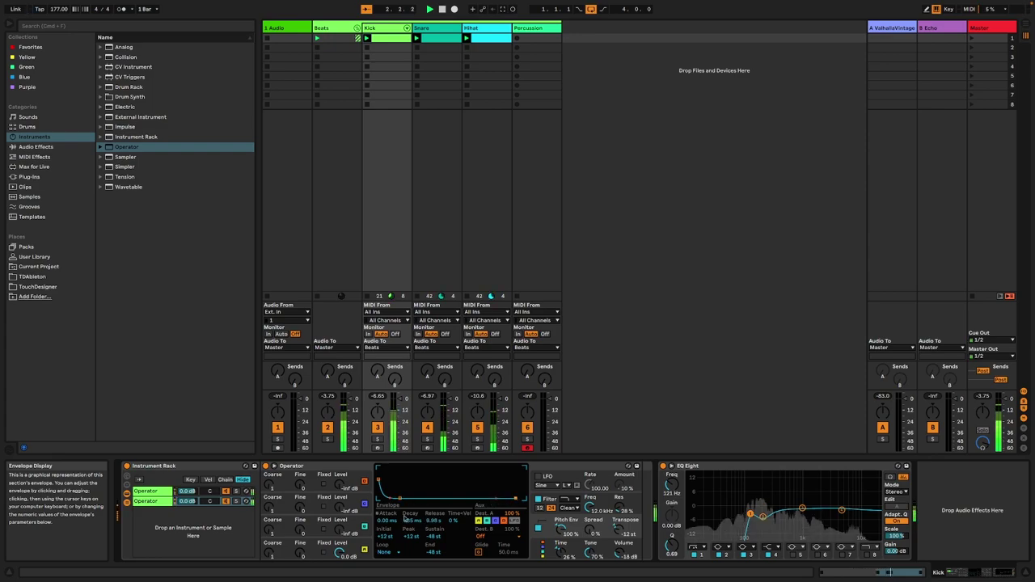
Set oscillator A's envelope to 1.31 s decay, -34 dB sustain and 47.2 s release, and raise the second Operator's volume to -5.1 dB
left_click(357, 543)
left_click_drag(416, 498, 426, 492)
left_click_drag(492, 502, 522, 498)
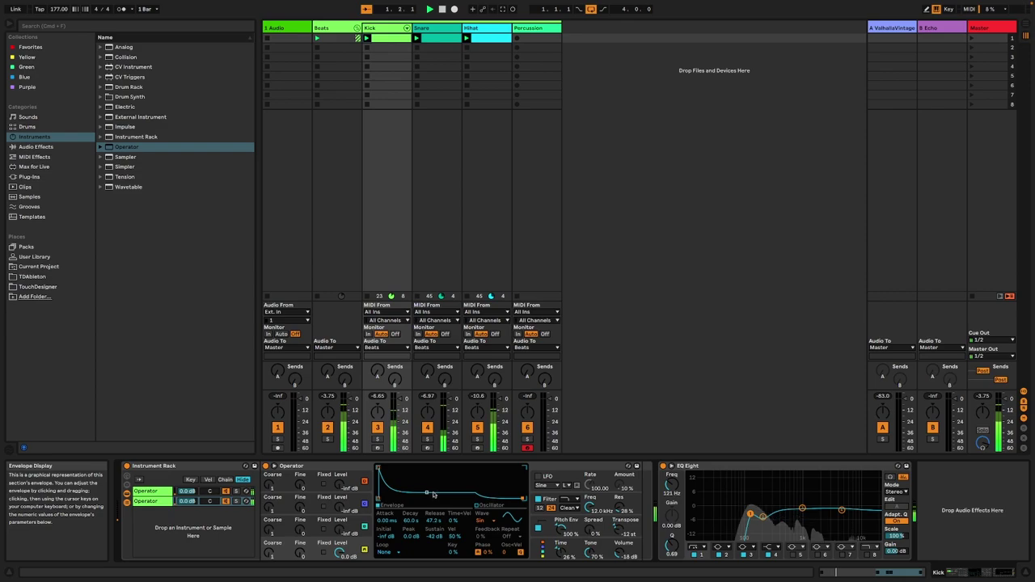
left_click_drag(421, 491, 416, 490)
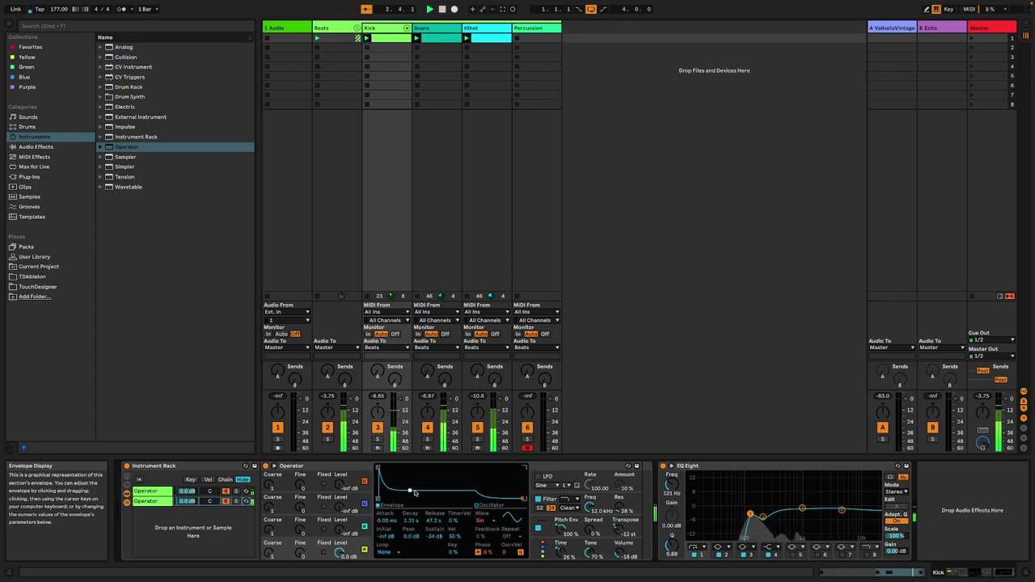
left_click(622, 551)
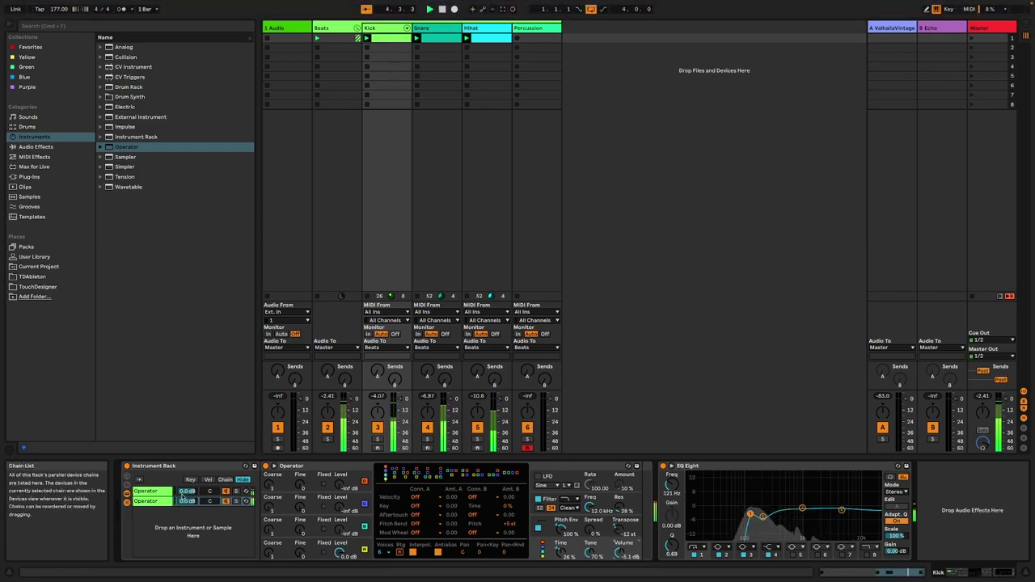
Move the EQ Eight into the first Operator's chain and set the second Operator's volume to -12 dB
left_click(180, 491)
left_click_drag(720, 467, 643, 472)
left_click(161, 501)
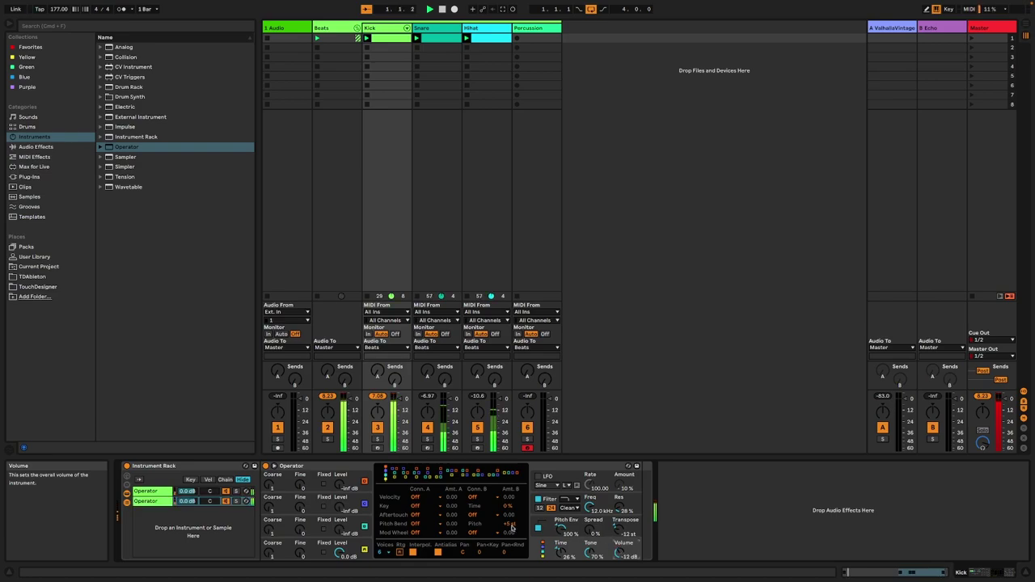
Reset the second Operator's Transpose to 0 st and reshape its pitch envelope to -4 st initial, 502 ms decay and -41 st sustain
double_click(615, 530)
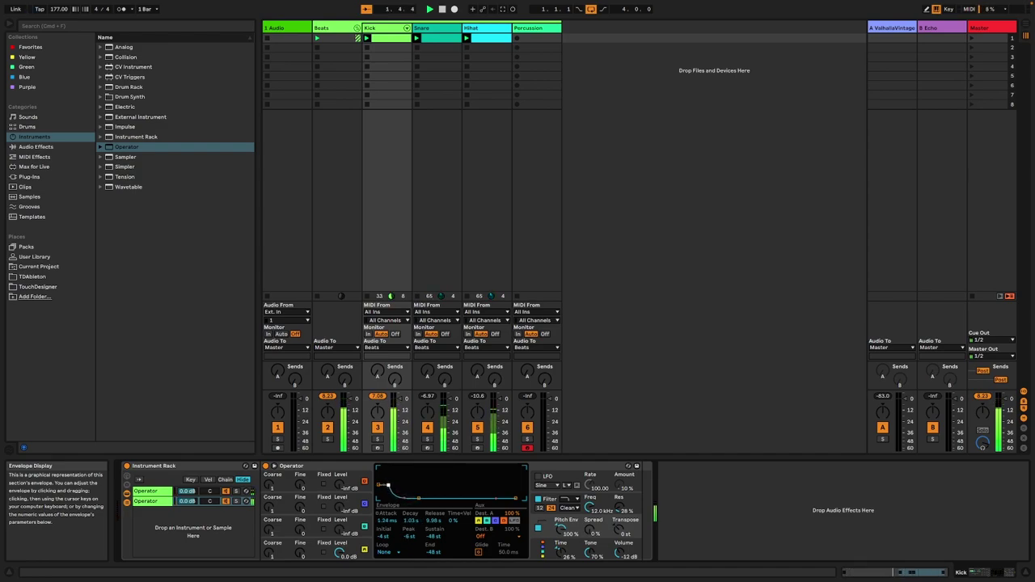
left_click_drag(419, 499, 414, 496)
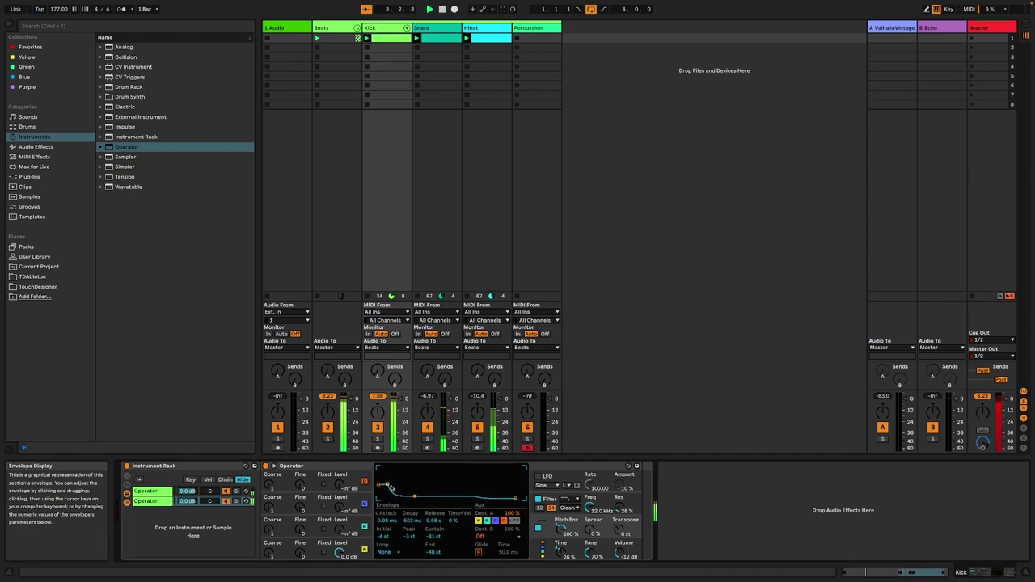
Reduce the second Operator's voices and refine its pitch envelope to 0.64 ms attack, -8 st peak, 351 ms decay, -46 st sustain and 1.47 s release
left_click(544, 547)
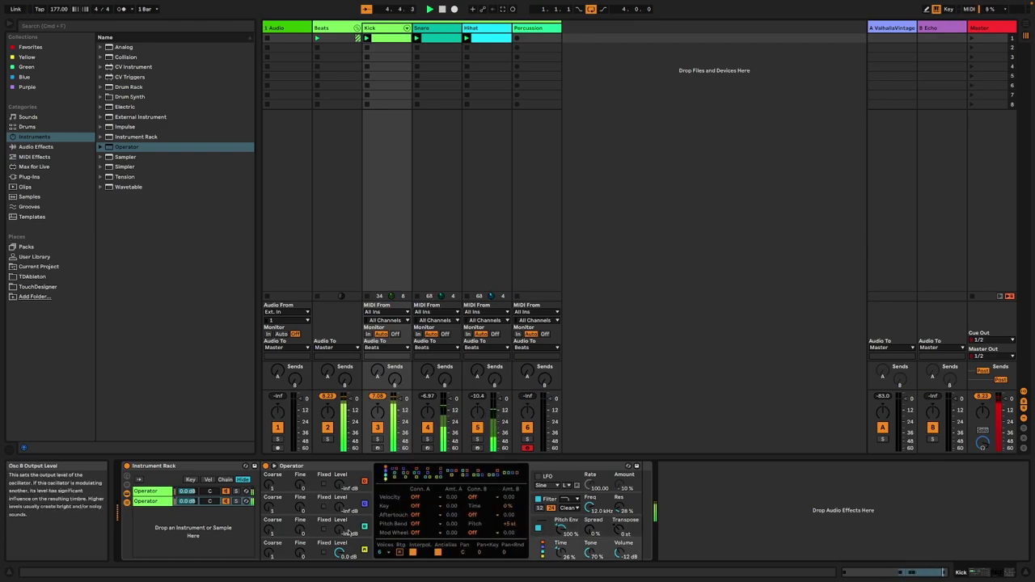
left_click(382, 552)
left_click(383, 454)
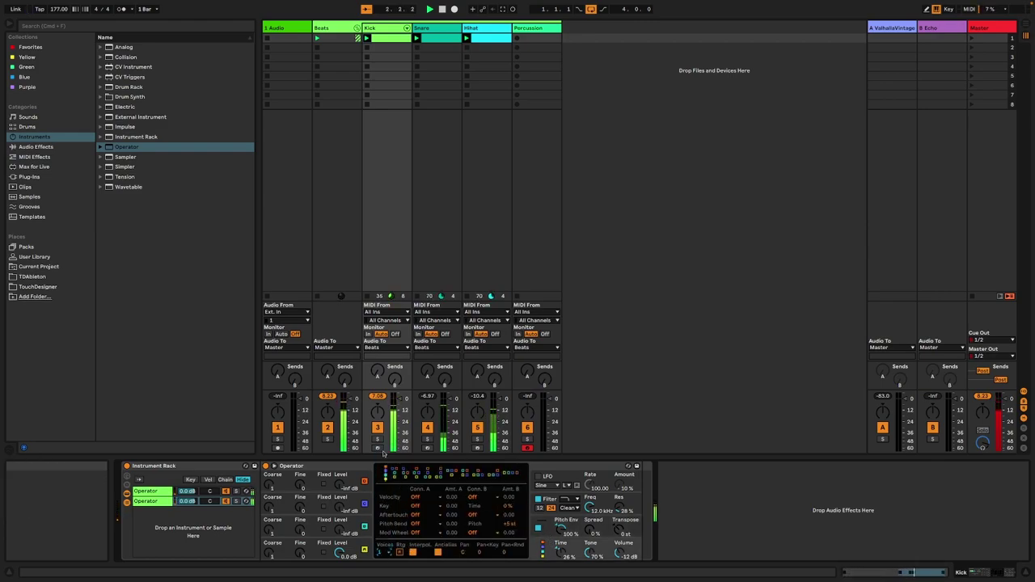
left_click(550, 537)
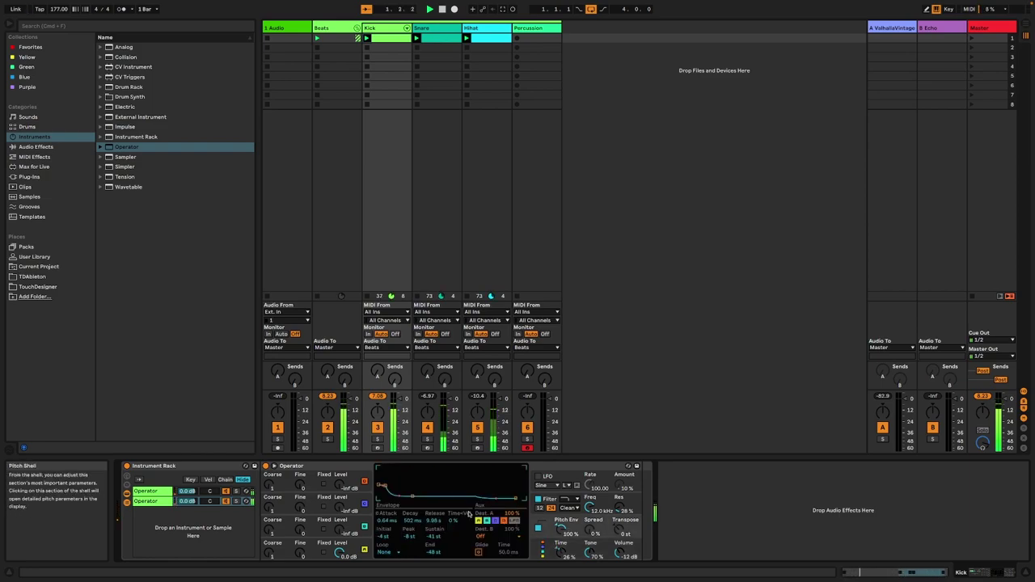
left_click_drag(515, 499, 506, 499)
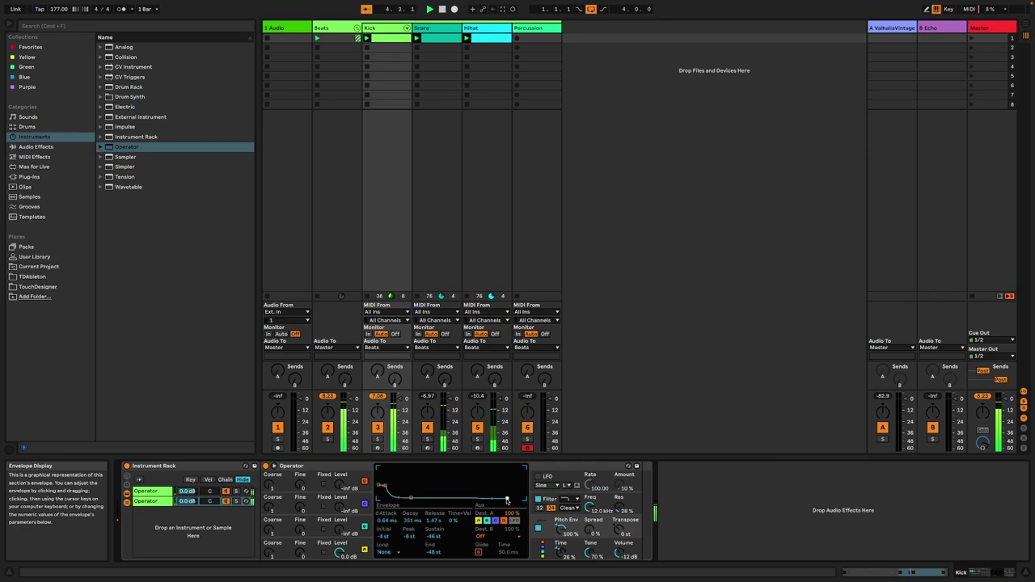
Add EQ Eight after the second Operator in its chain, with a high cut at about 100 Hz and a -0.37 dB band at 33 Hz
left_click(67, 148)
left_click(134, 109)
mouse_move(556, 454)
left_mouse_down()
mouse_move(635, 502)
mouse_move(642, 495)
left_mouse_up()
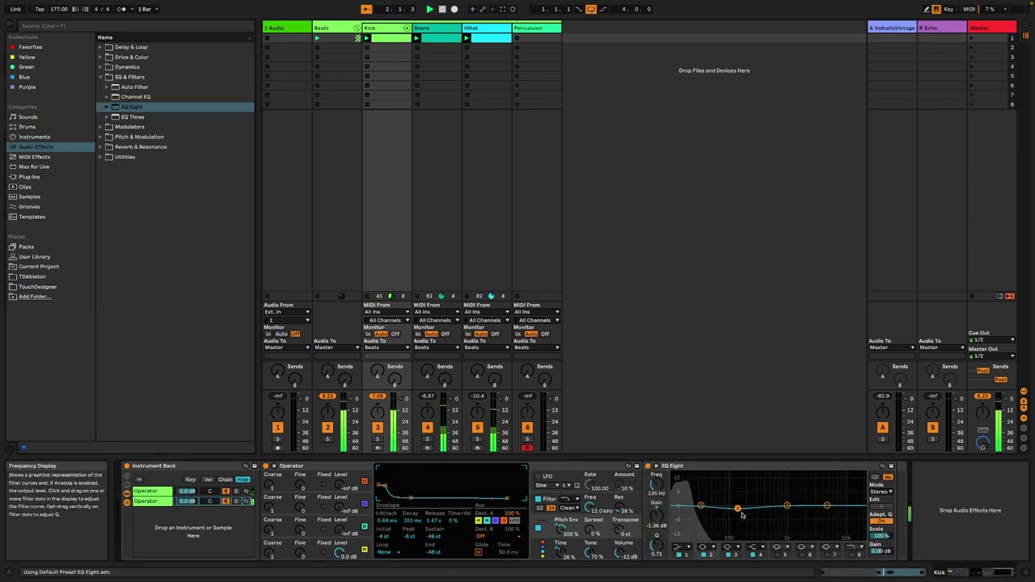
left_click(680, 546)
left_click(678, 499)
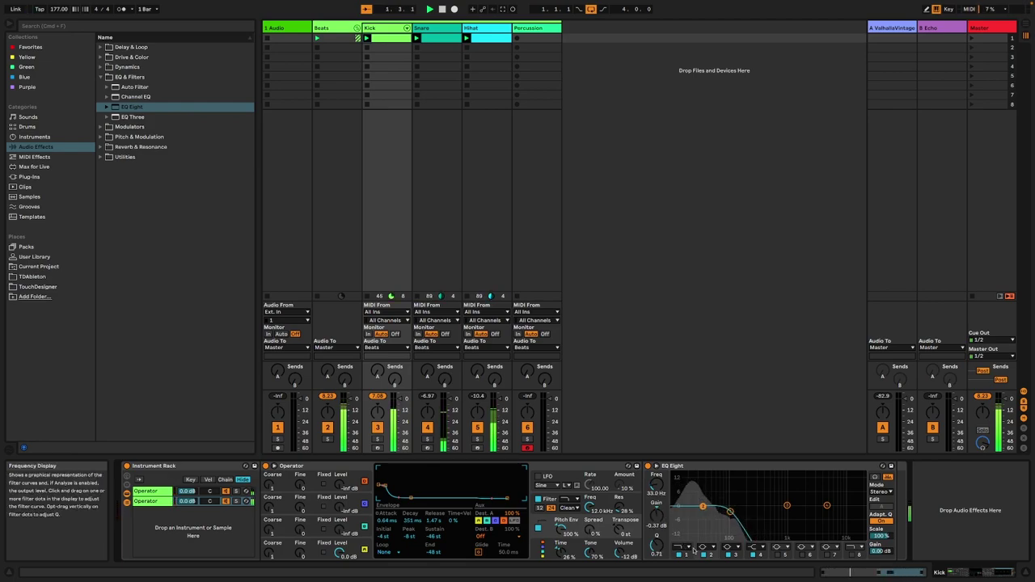
Make band 1 of the second Operator's EQ Eight a low cut at 31 Hz and band 2 a high cut, and set the Operator's Time to 12 %
left_click(685, 546)
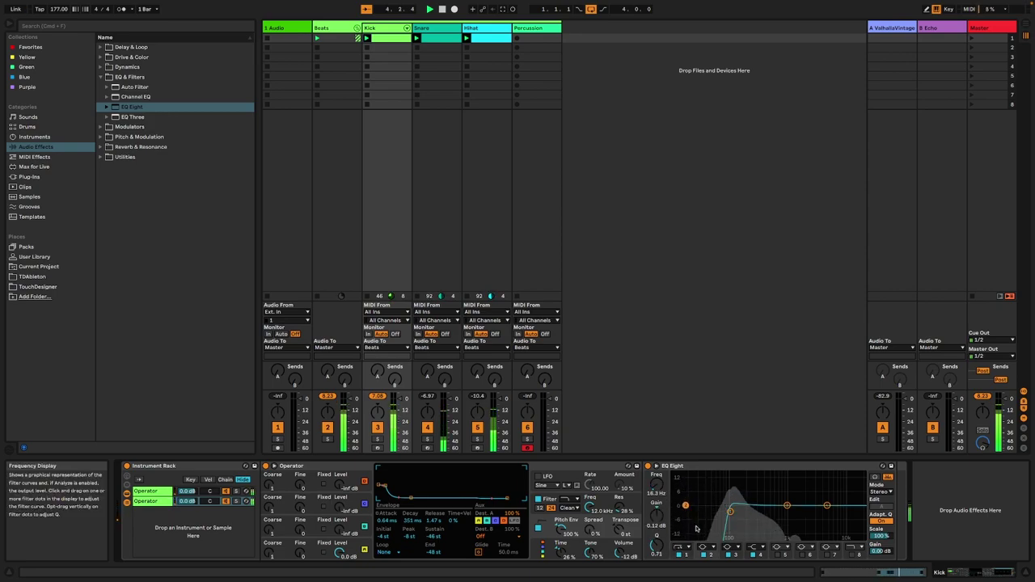
key("super+z")
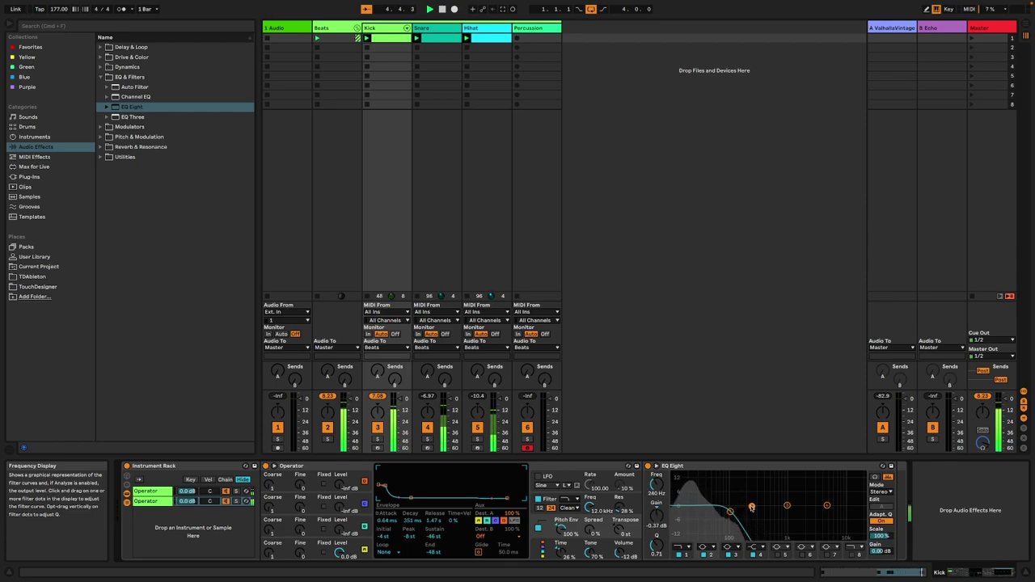
left_click(683, 546)
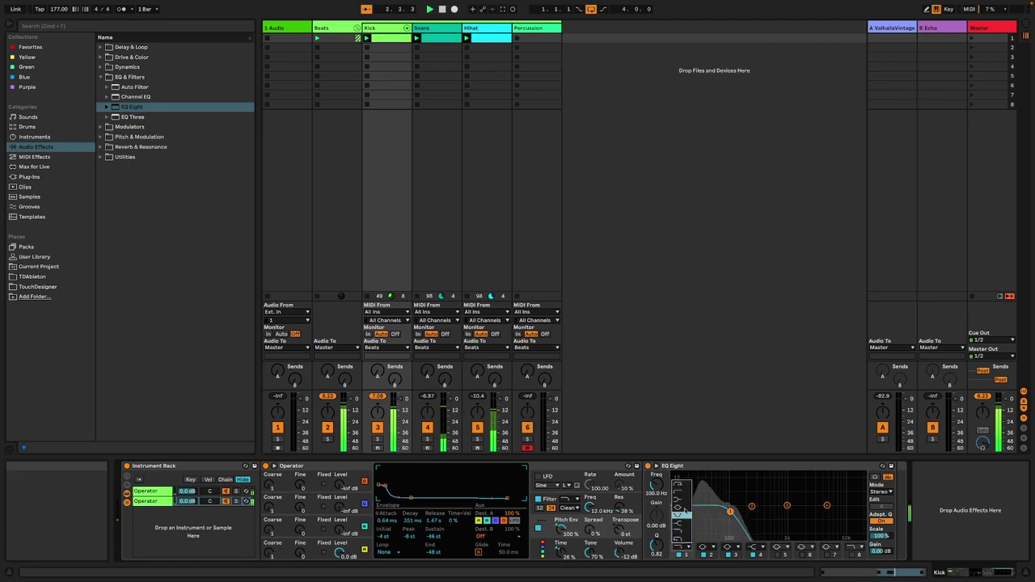
left_click(685, 485)
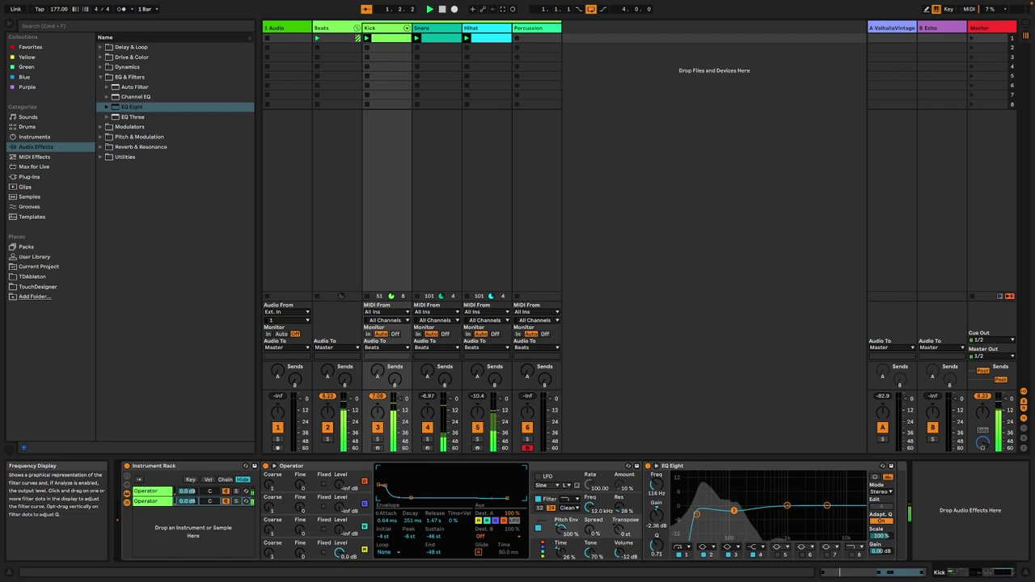
left_click(702, 546)
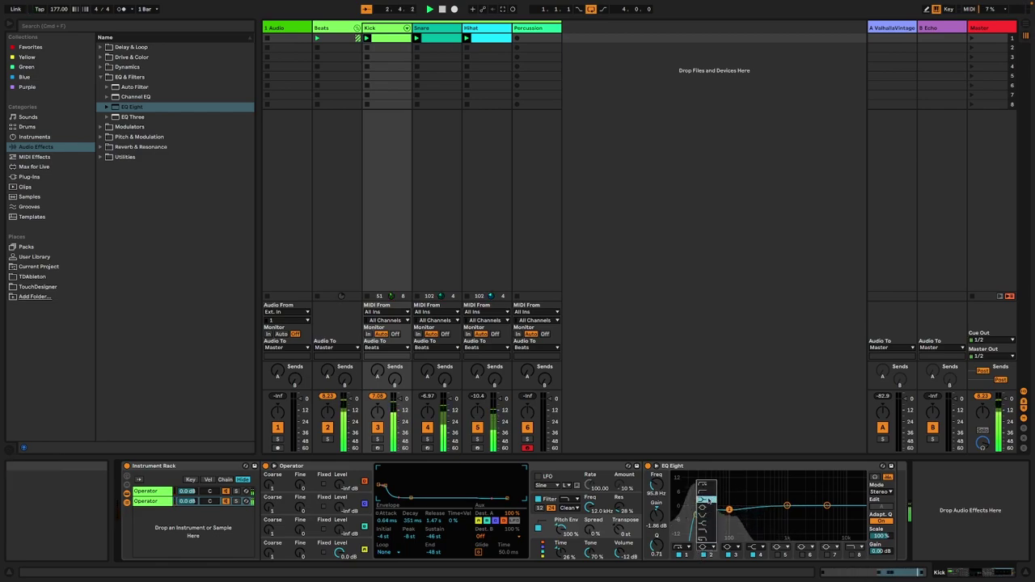
left_click(708, 534)
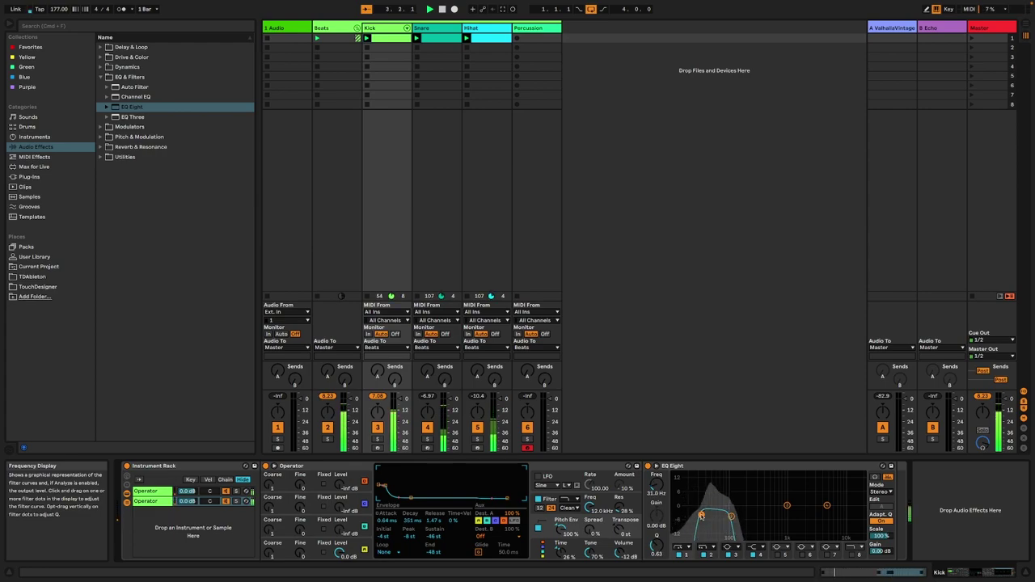
left_click_drag(560, 552, 560, 561)
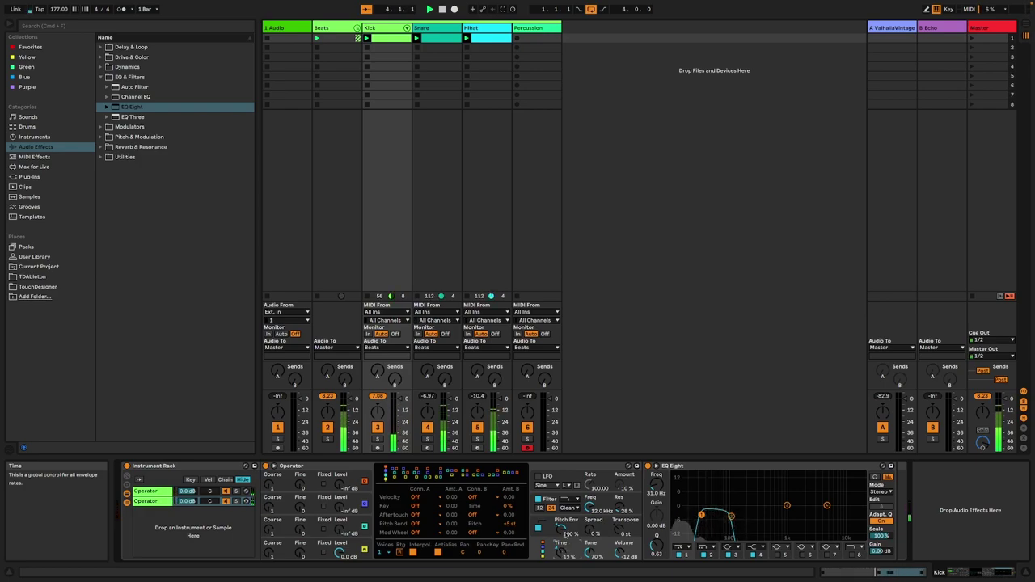
Dip a band of the Snare track's EQ Eight by about 2 dB at 958 Hz
left_click(444, 34)
left_click_drag(595, 509, 651, 510)
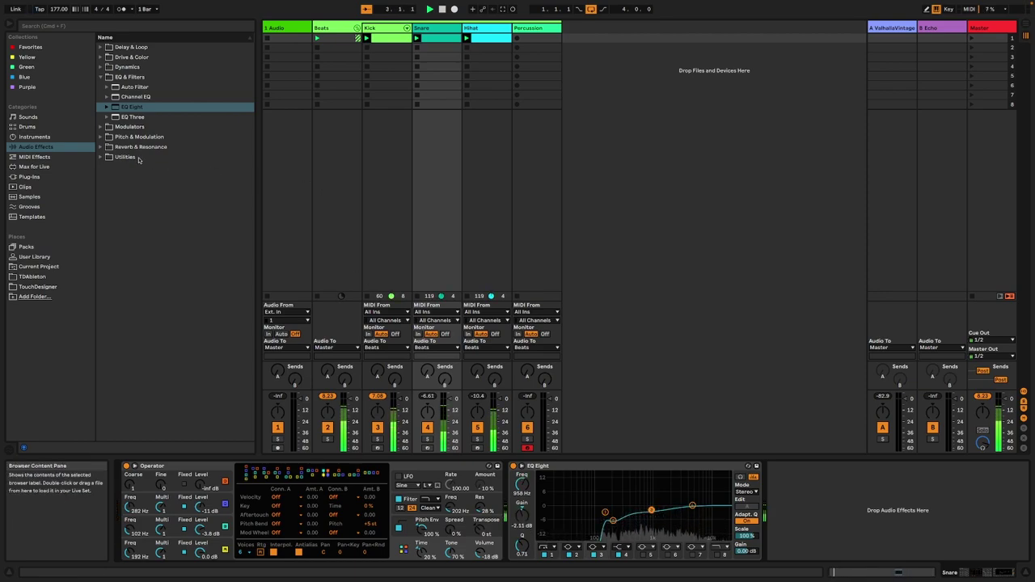
Create a clip in the Percussion track's first slot, draw four consecutive 1/16 C3 notes starting at 1.1.3, and launch the first scene
double_click(522, 43)
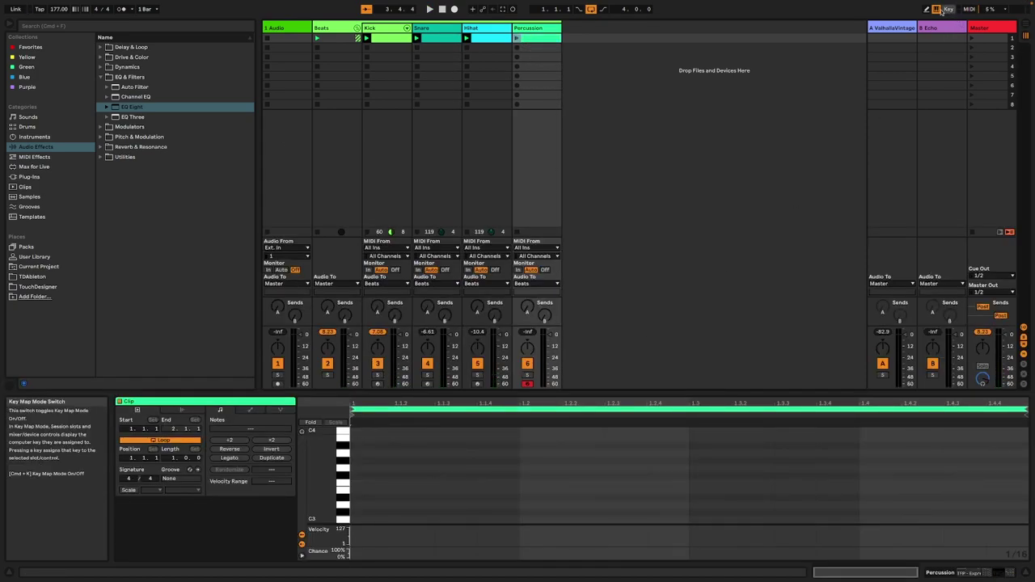
left_click(928, 9)
left_click(443, 519)
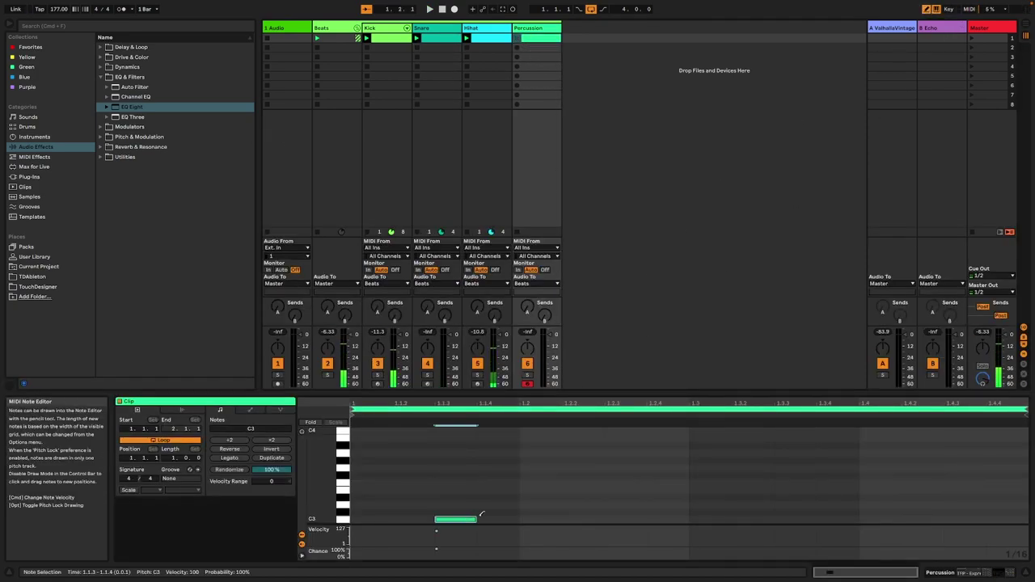
left_click_drag(474, 515, 599, 518)
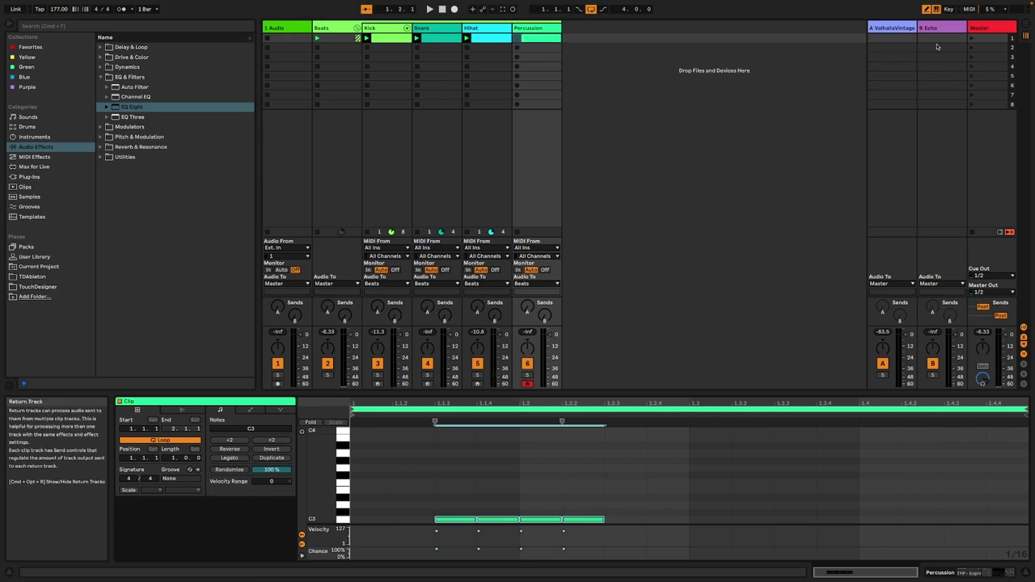
left_click(971, 37)
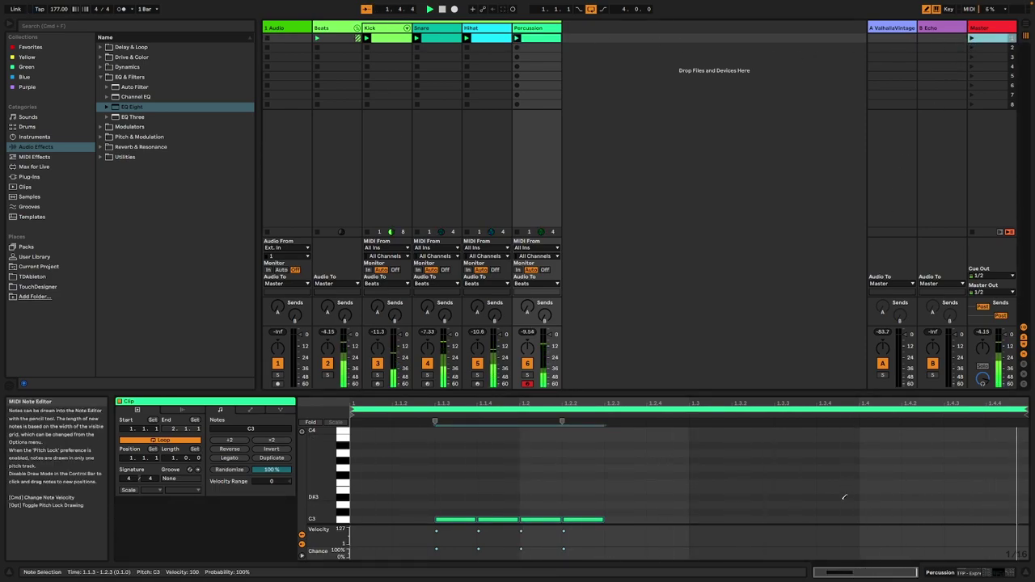
Add a C3 note at 1.3.2, shift it one 1/16 step later, and remove the note at 1.1.3
left_click(766, 518)
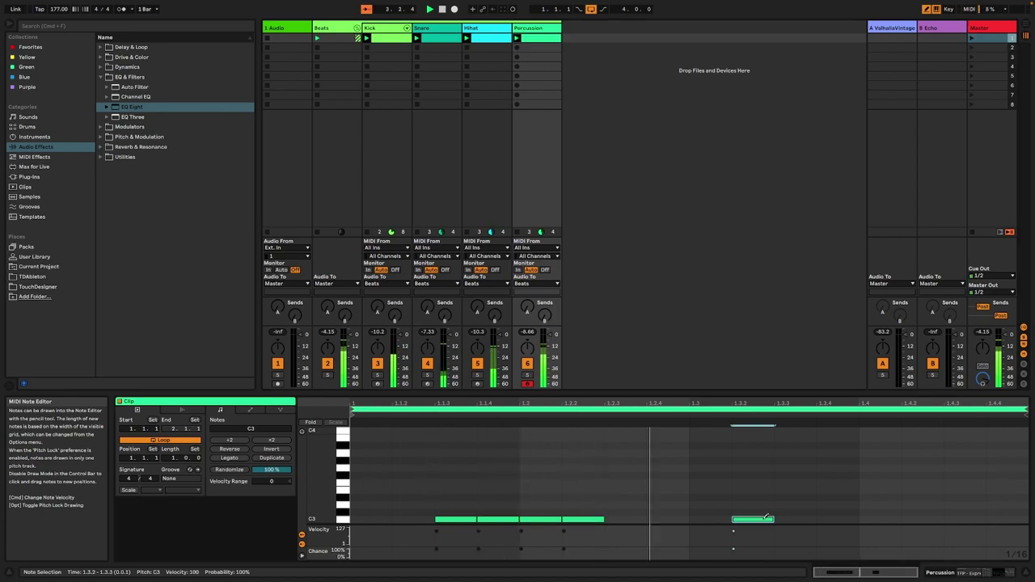
key("Right")
left_click(458, 519)
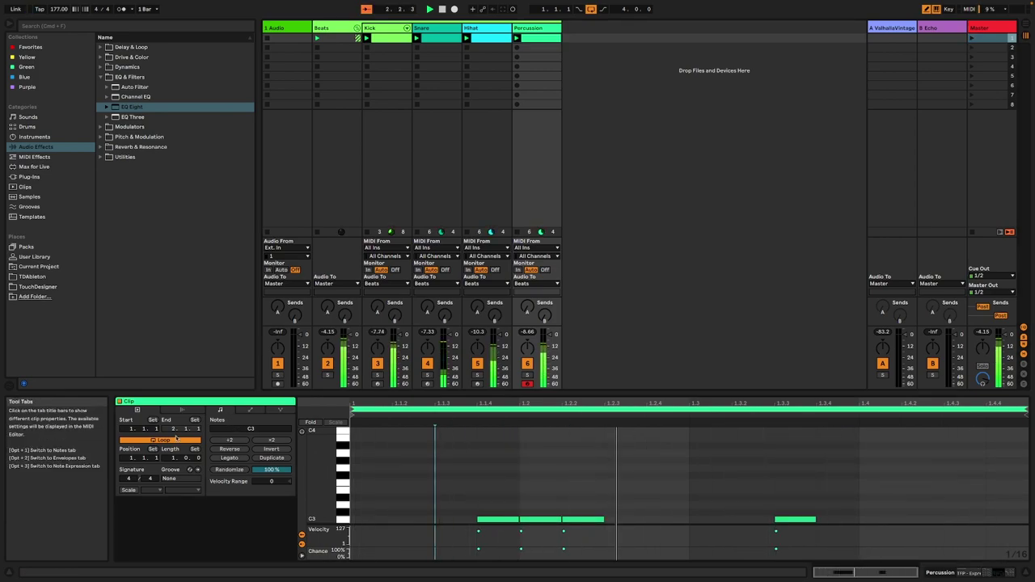
Extend the Percussion clip's loop length to four bars and draw three consecutive 1/16 C3 notes starting at 3.2.2
left_click_drag(173, 458, 173, 441)
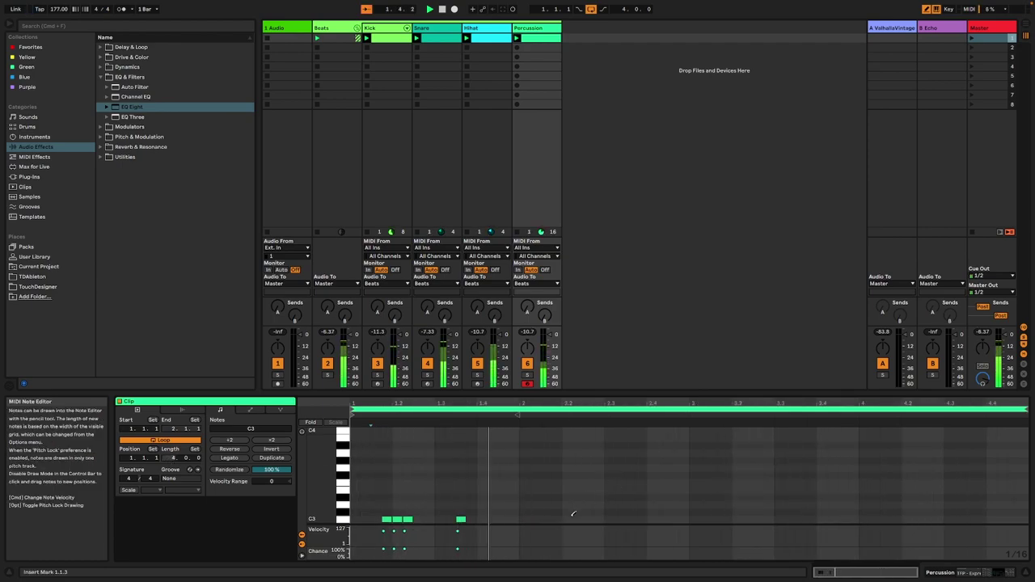
left_click_drag(745, 519, 770, 519)
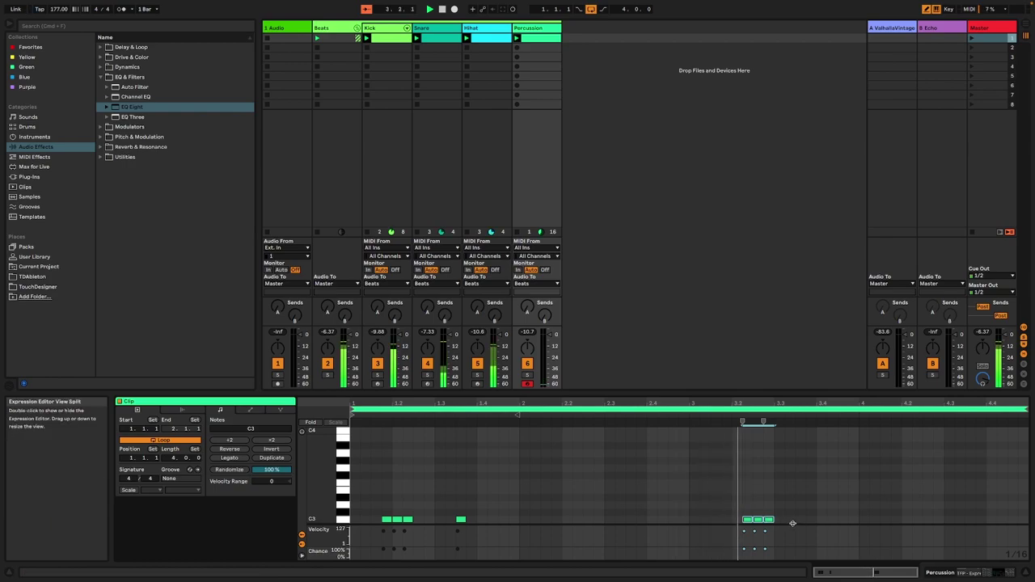
Set the note grid to 1/4 triplets and fill bar 4 of the Percussion clip with six C3 notes
right_click(825, 505)
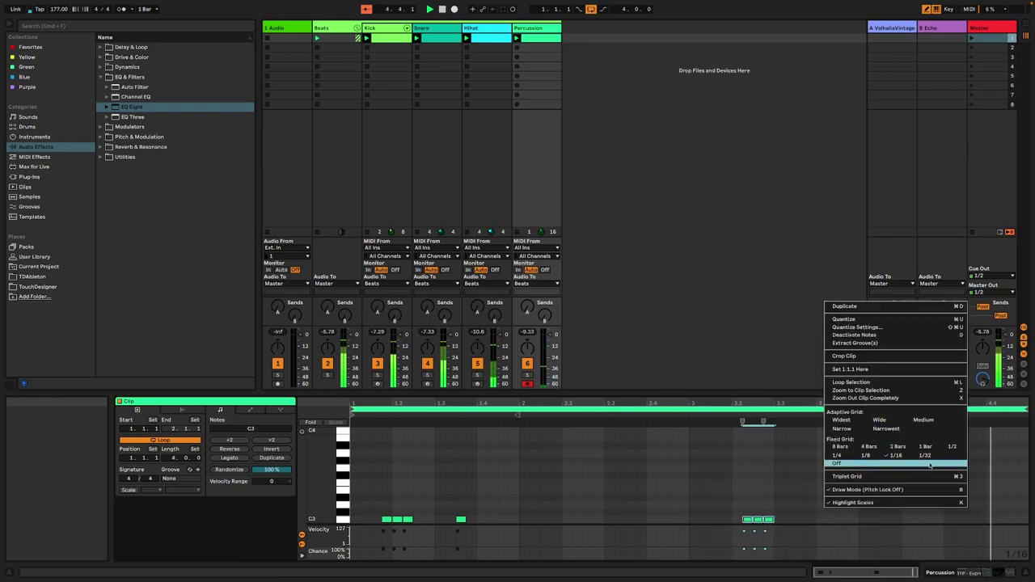
left_click(836, 455)
right_click(871, 458)
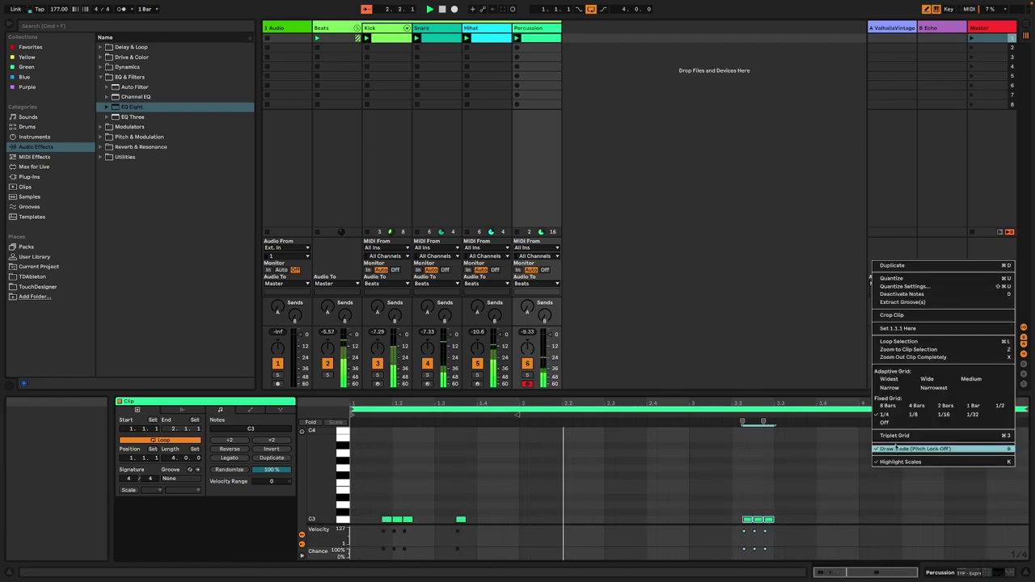
left_click(896, 436)
mouse_move(861, 519)
left_mouse_down()
mouse_move(1017, 514)
mouse_move(985, 519)
left_mouse_up()
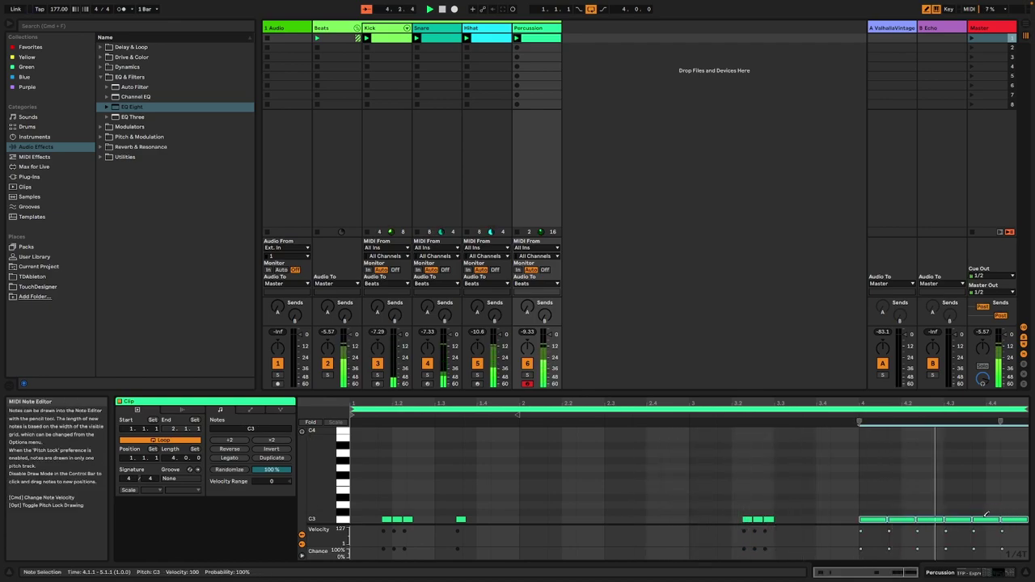
Set the note grid to 1/8 triplets and draw four consecutive C3 notes filling the end of bar 2
right_click(870, 512)
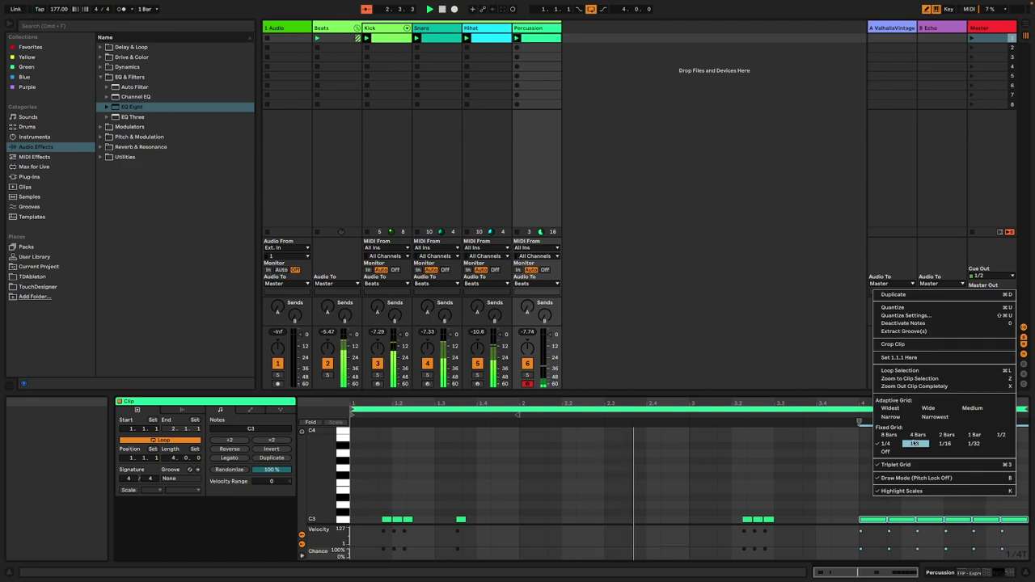
left_click(916, 440)
left_click_drag(650, 519, 684, 519)
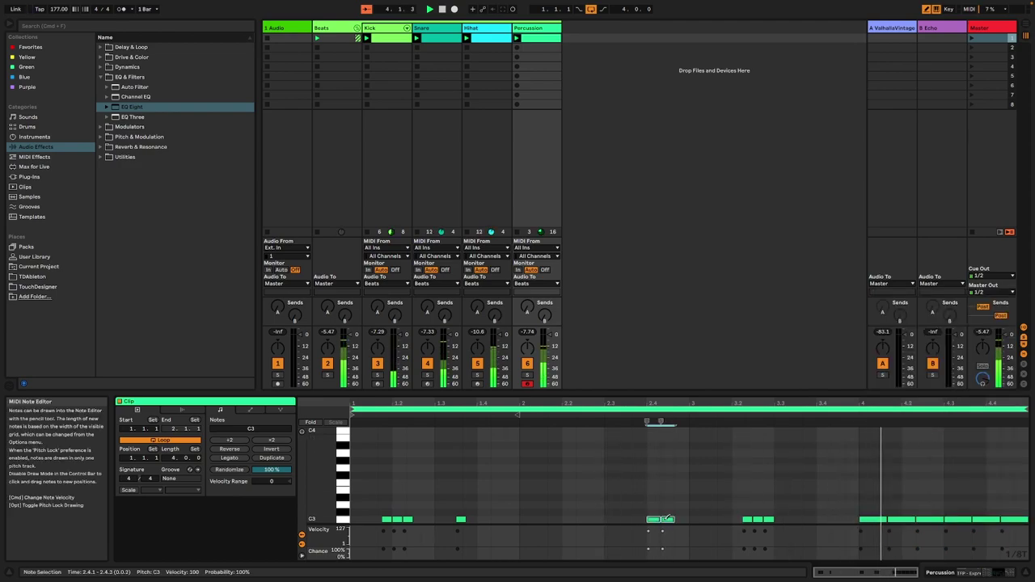
left_click(625, 519)
left_click(638, 519)
left_click(626, 520)
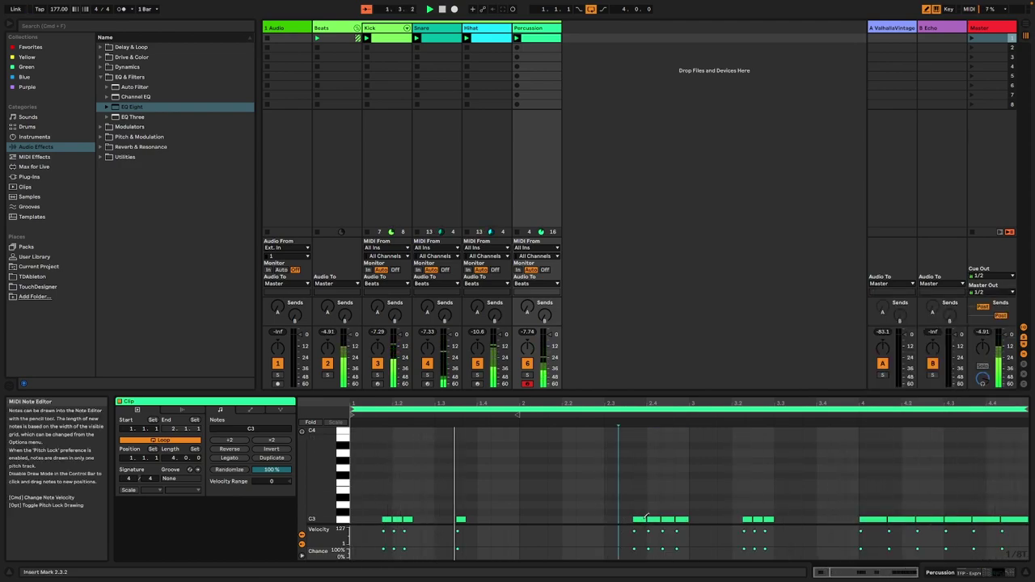
Switch to a straight 1/8 grid, redraw four C3 notes at the start of bar 4, and remove the note just before 2.4
right_click(887, 518)
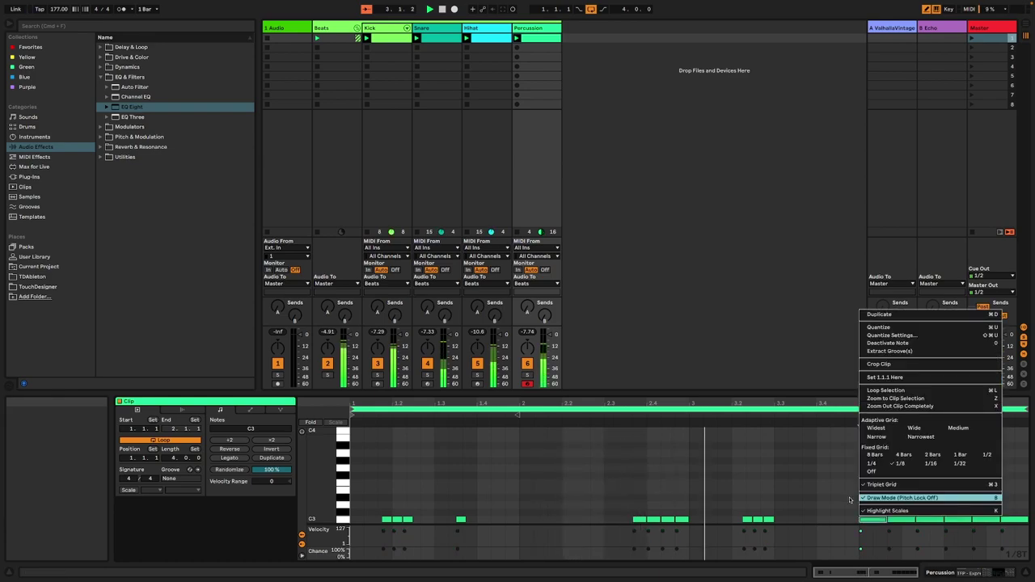
left_click(871, 486)
left_click(869, 519)
left_click_drag(869, 519, 938, 516)
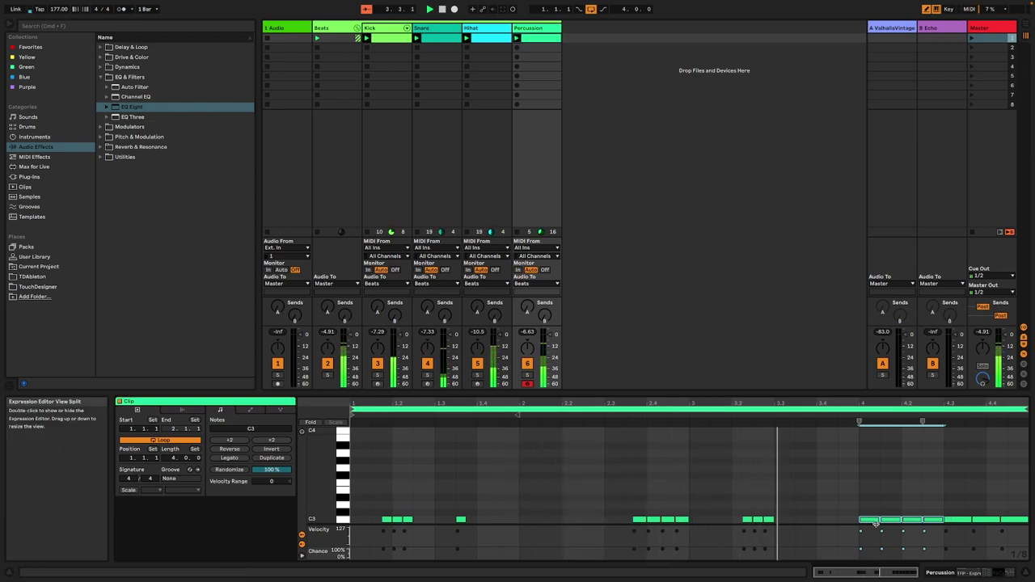
left_click(641, 519)
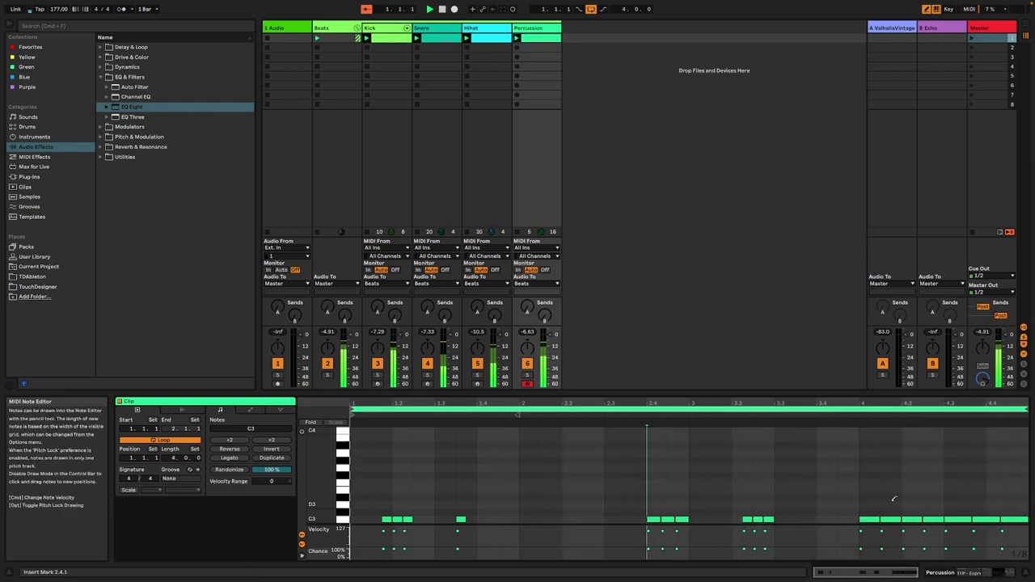
Add EQ Eight to the Percussion track with a low cut at 111 Hz and a -1.12 dB dip at 958 Hz
left_click(983, 573)
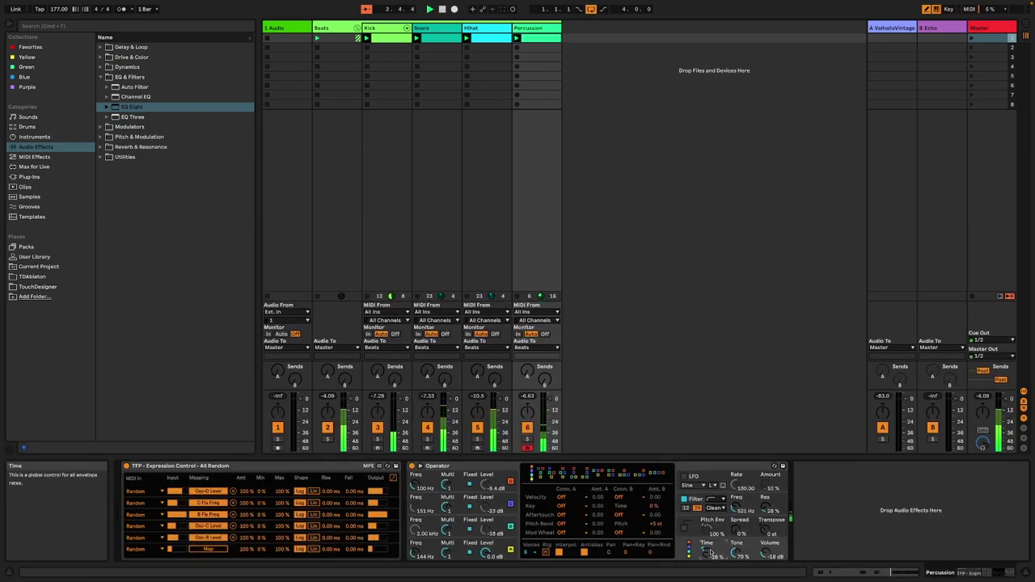
double_click(131, 107)
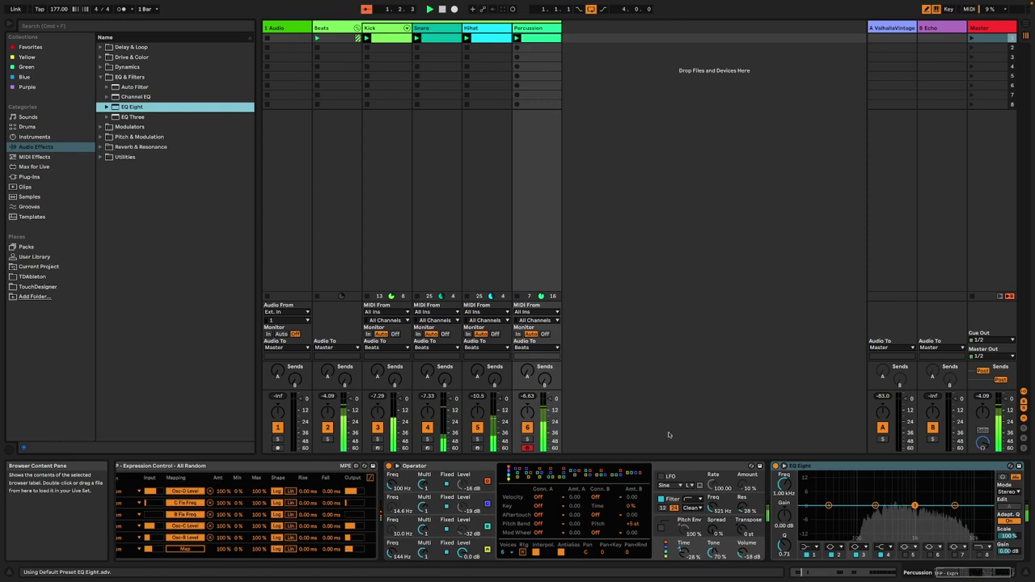
left_click_drag(875, 507, 855, 515)
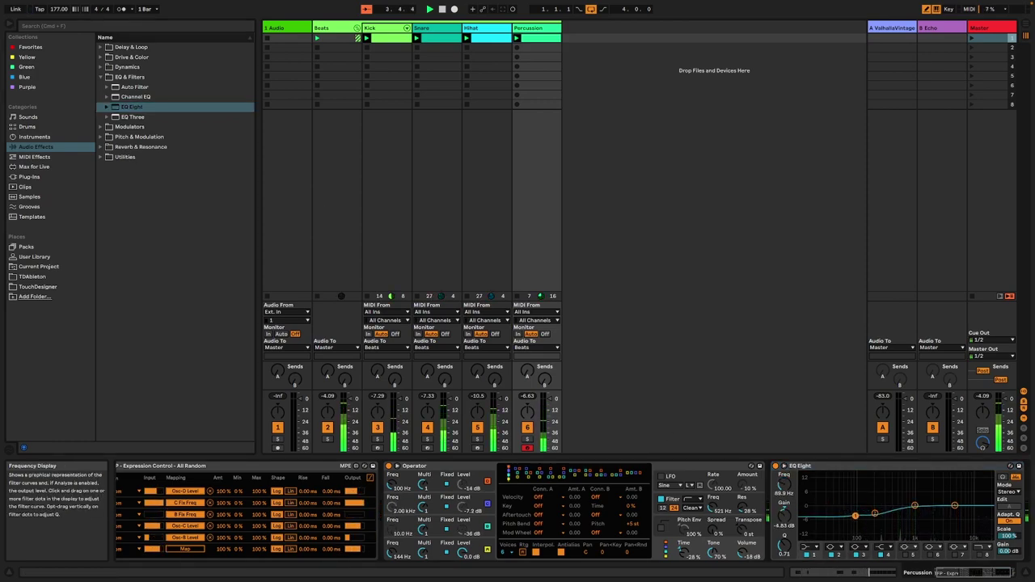
left_click(813, 549)
left_click(808, 485)
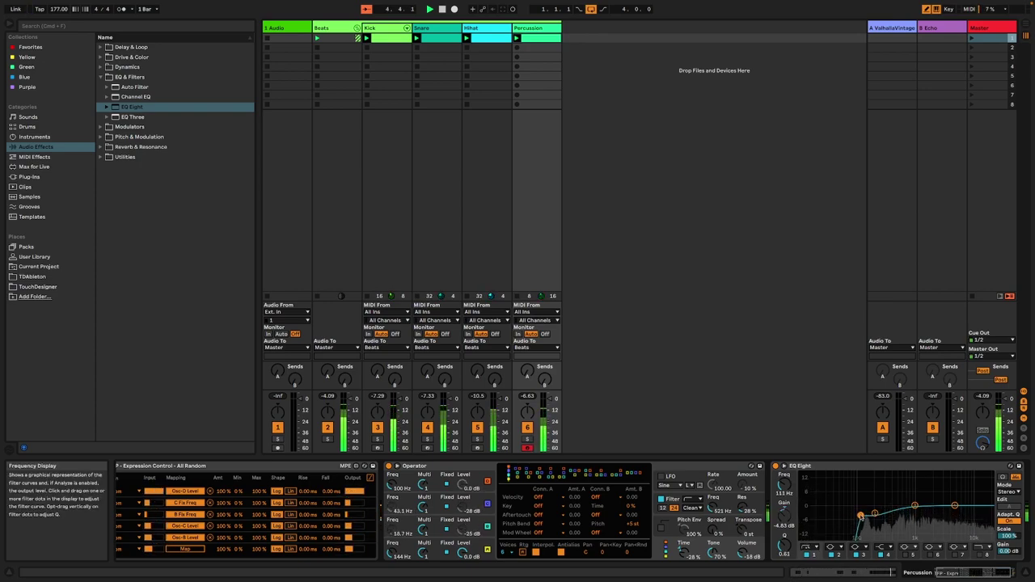
left_click_drag(914, 505, 914, 507)
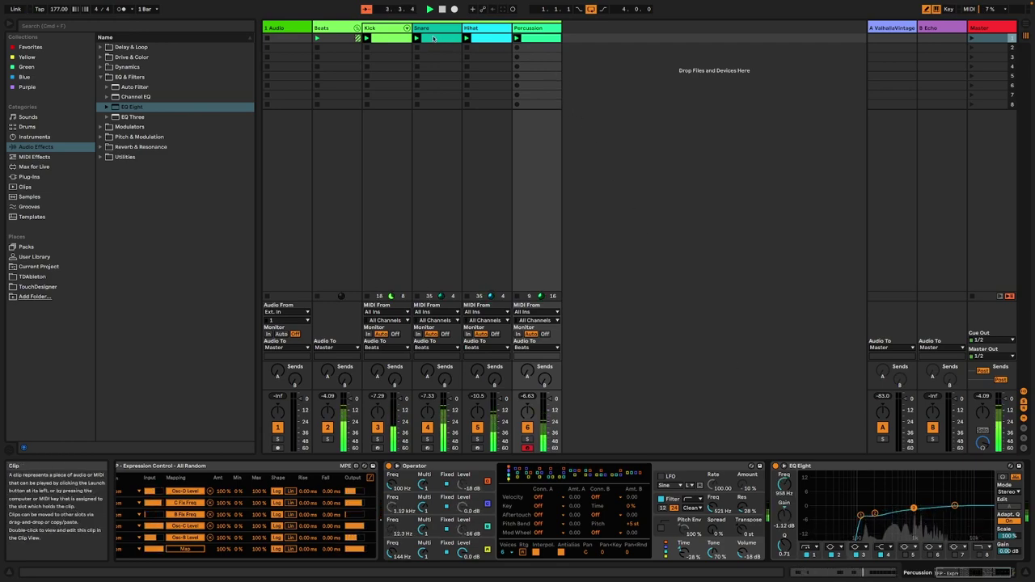
Add the OTT preset of Multiband Dynamics to the Beats group with its Amount at 48 %, and bypass it
left_click(350, 28)
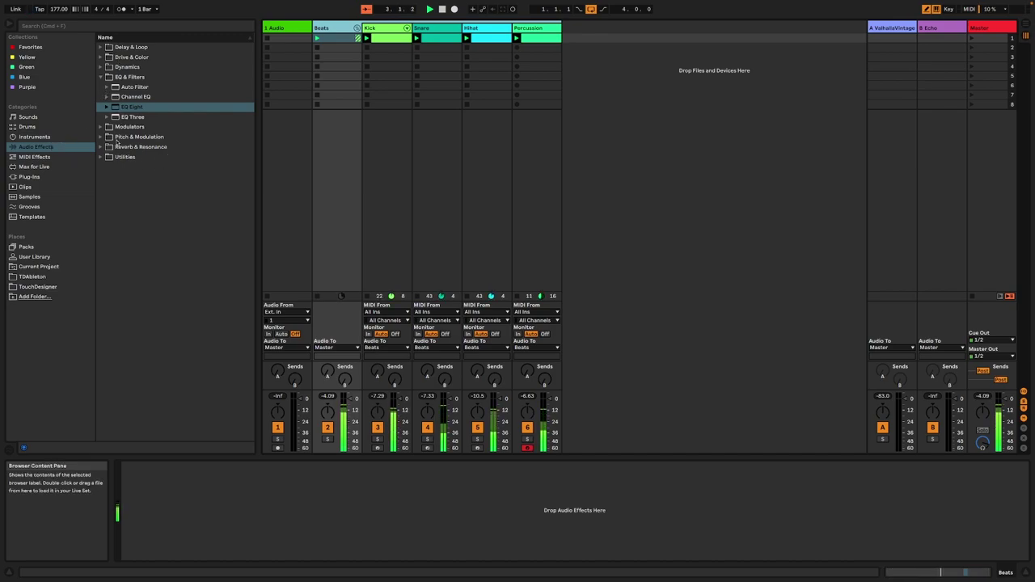
left_click(105, 69)
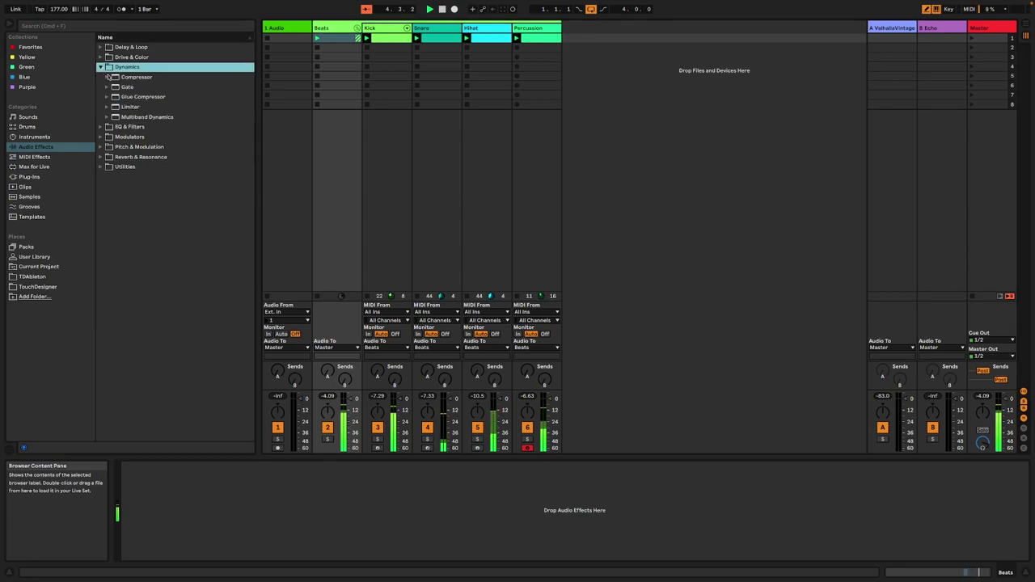
left_click(107, 117)
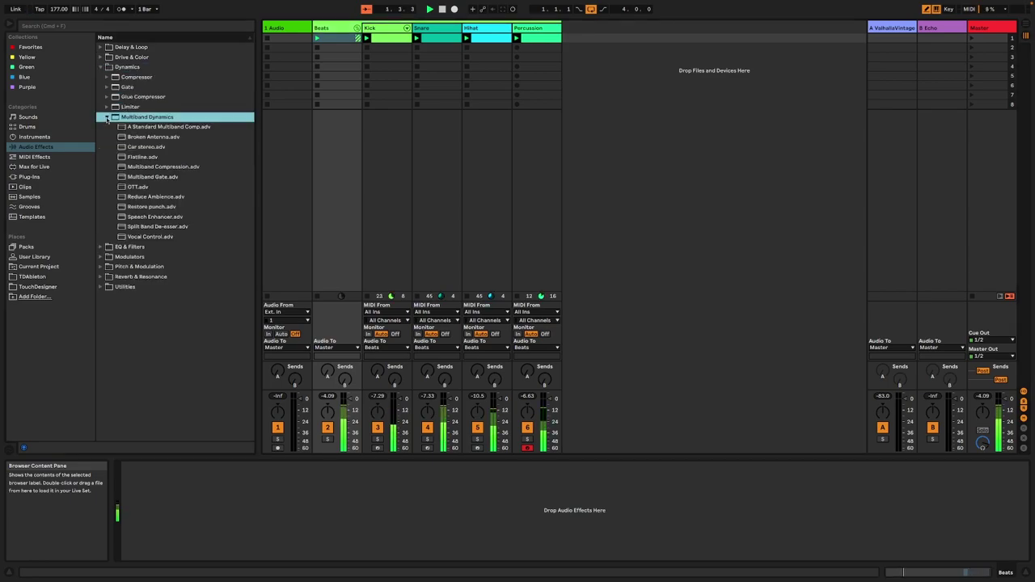
double_click(154, 190)
left_click_drag(359, 546, 360, 555)
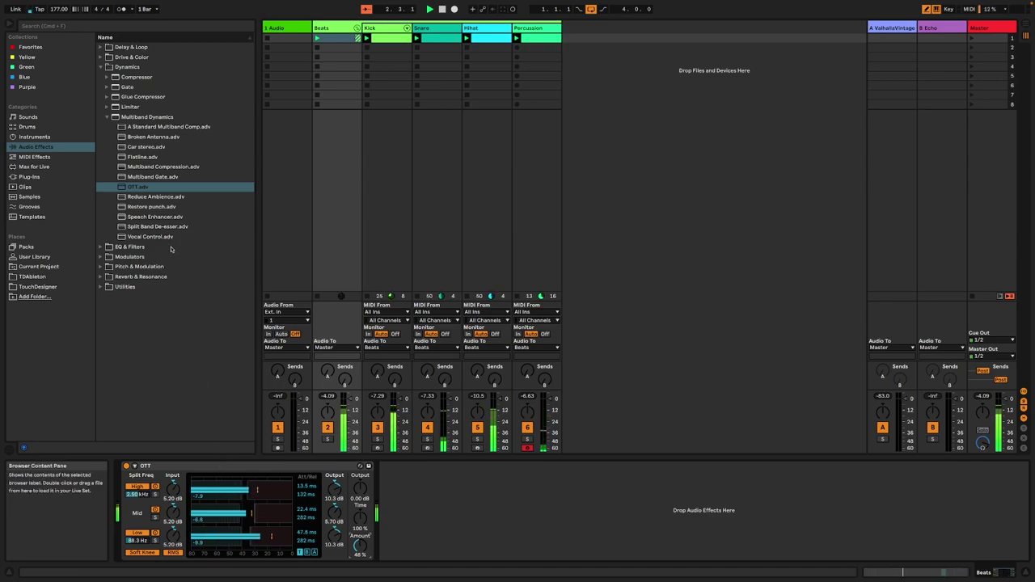
left_click(125, 466)
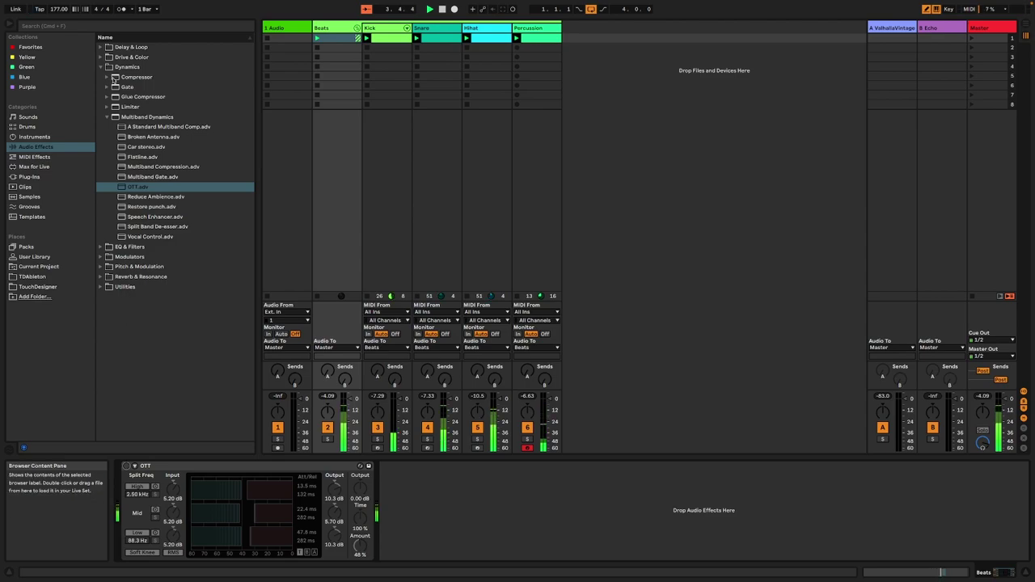
Add a default Multiband Dynamics ahead of OTT on the Beats group, group it into a rack, and duplicate its chain twice
double_click(130, 118)
left_click(489, 467)
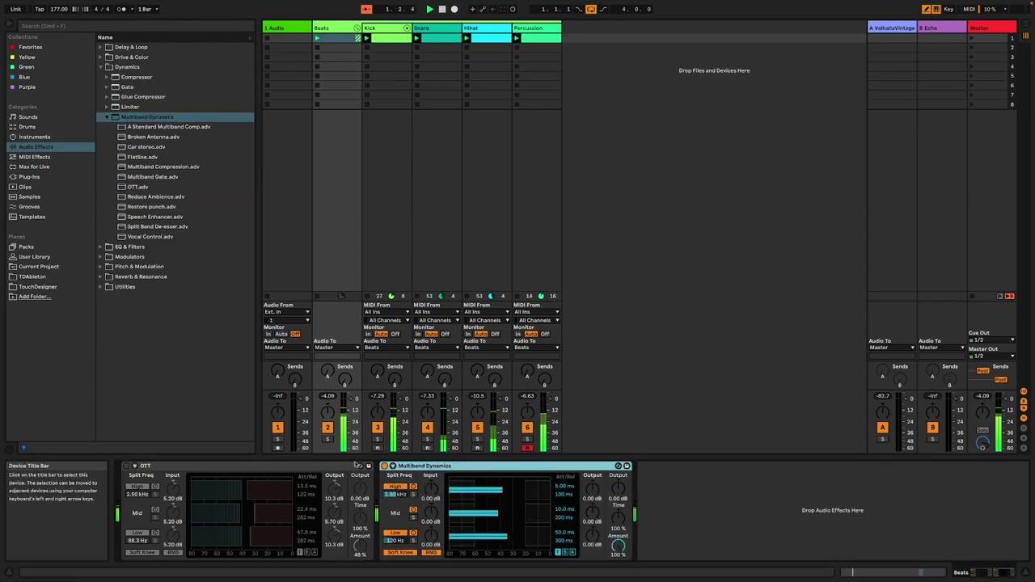
left_click_drag(447, 466, 125, 481)
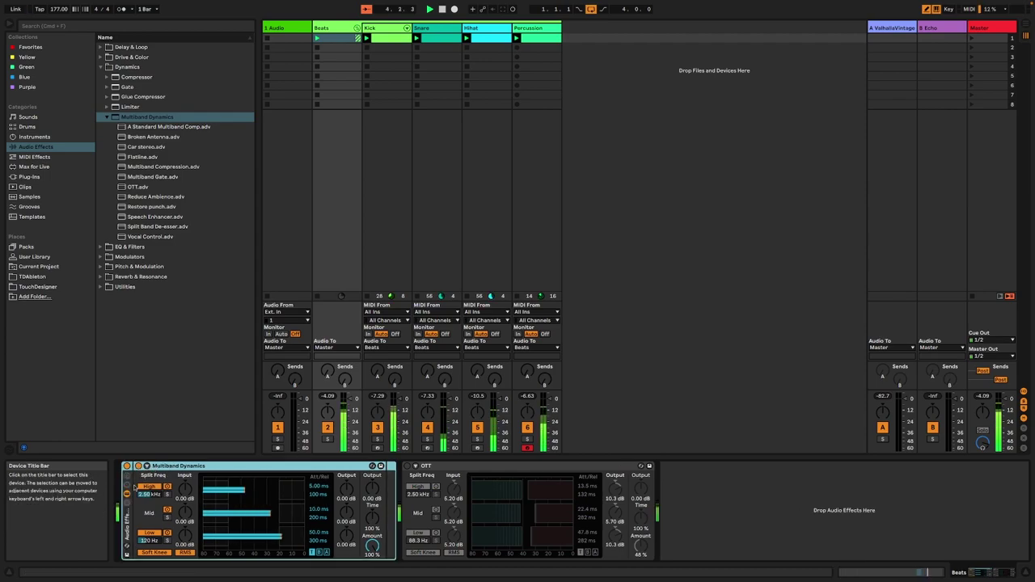
key("super+g")
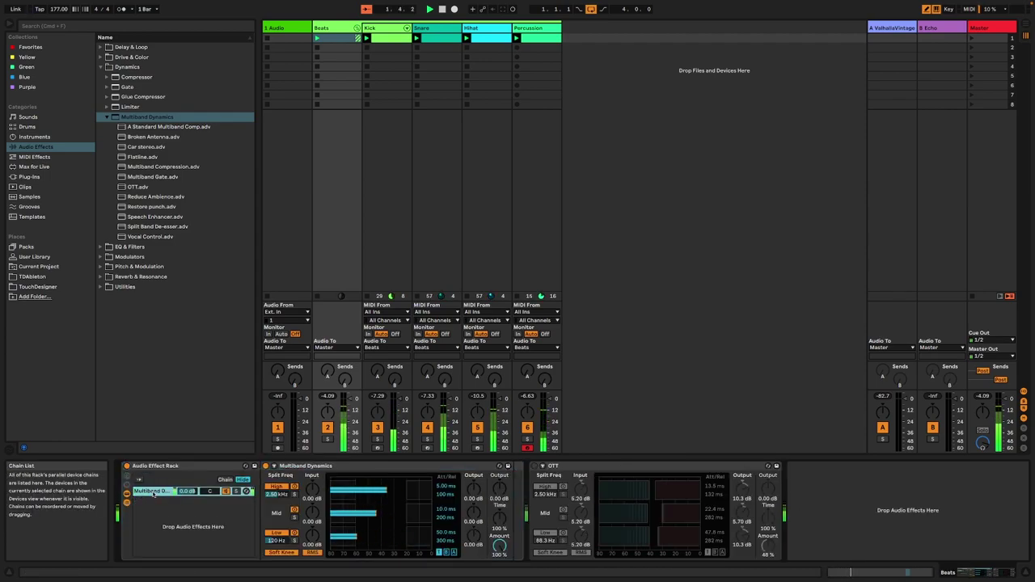
key("super+d")
key("super+d")
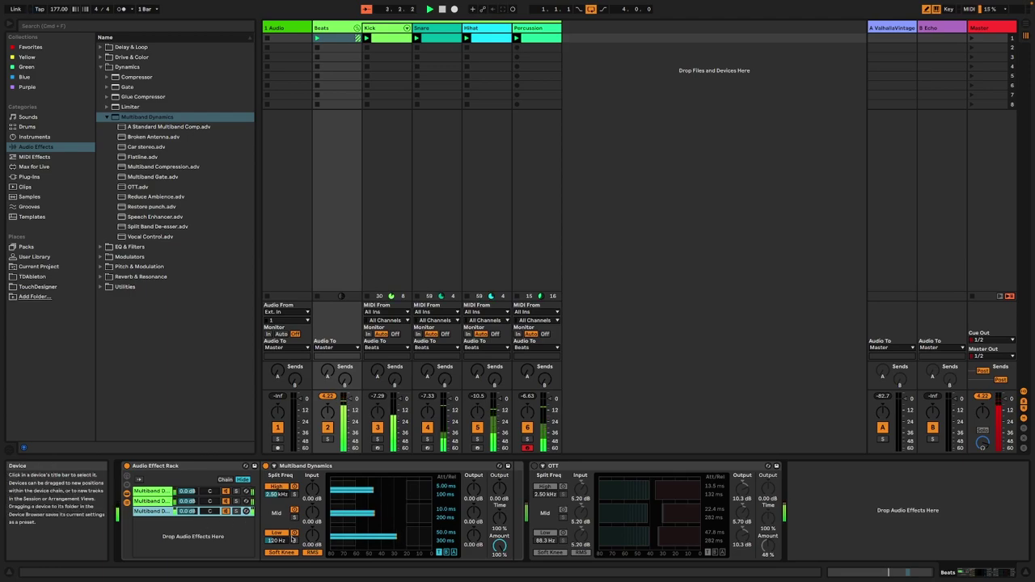
Isolate one band per rack chain: solo Low in the third chain, Mid in the second, and High in the first
left_click(293, 540)
left_click(163, 502)
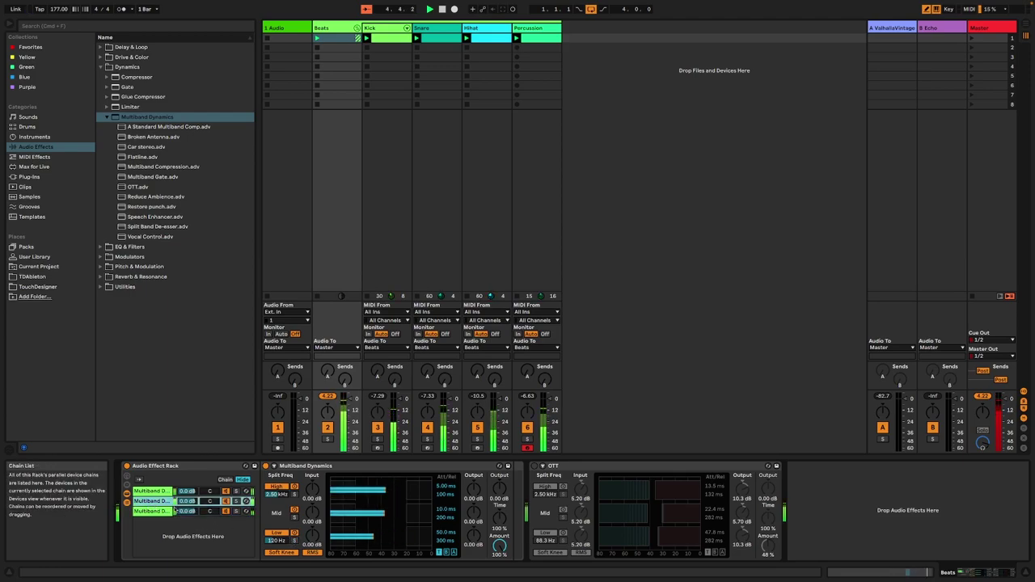
left_click(293, 517)
left_click(158, 491)
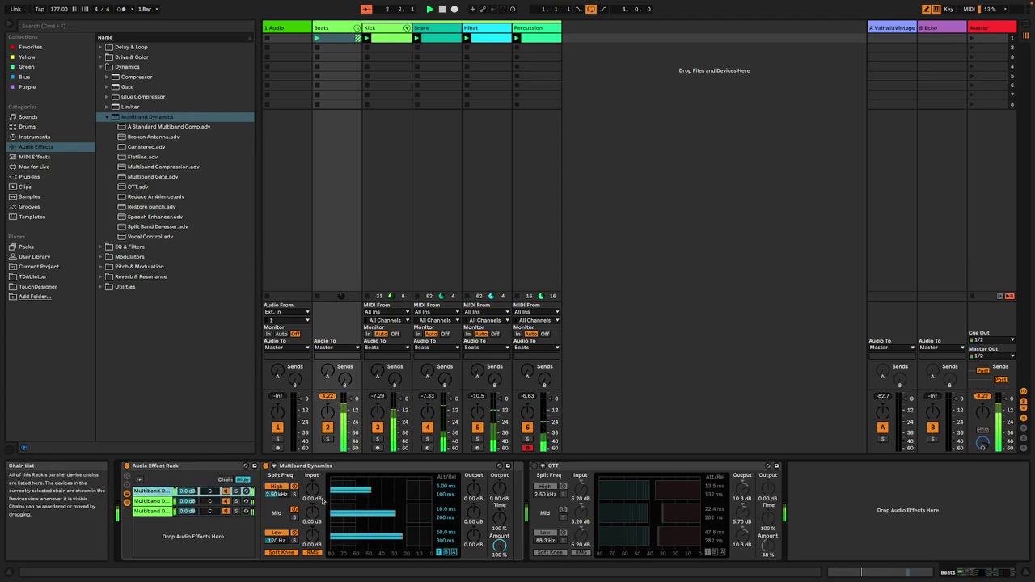
left_click(161, 512)
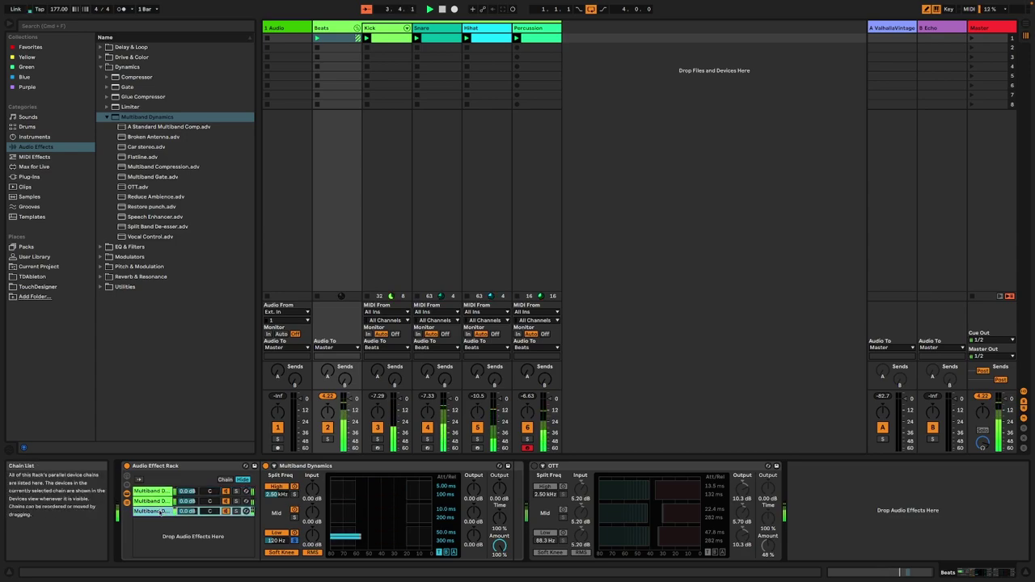
Add a Saturator after Multiband Dynamics in the rack's third chain
left_click(106, 58)
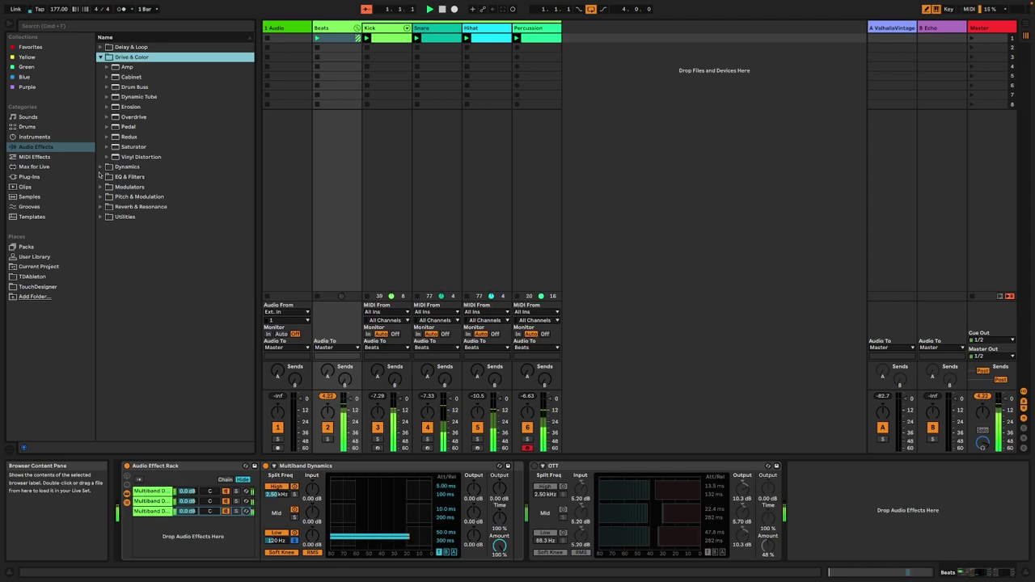
left_click(99, 167)
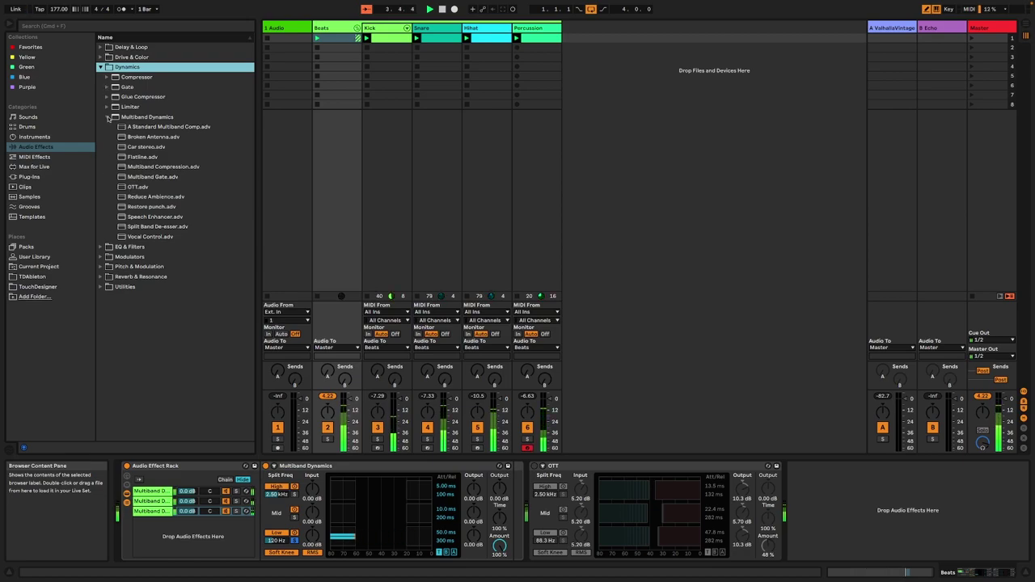
left_click(109, 118)
left_click(100, 57)
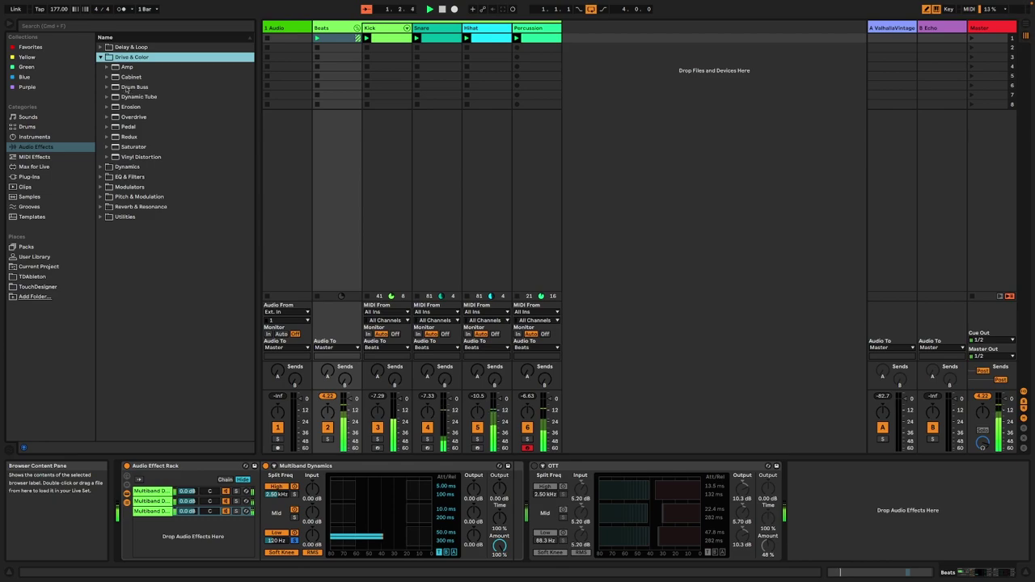
left_click(142, 148)
left_click_drag(141, 148, 539, 496)
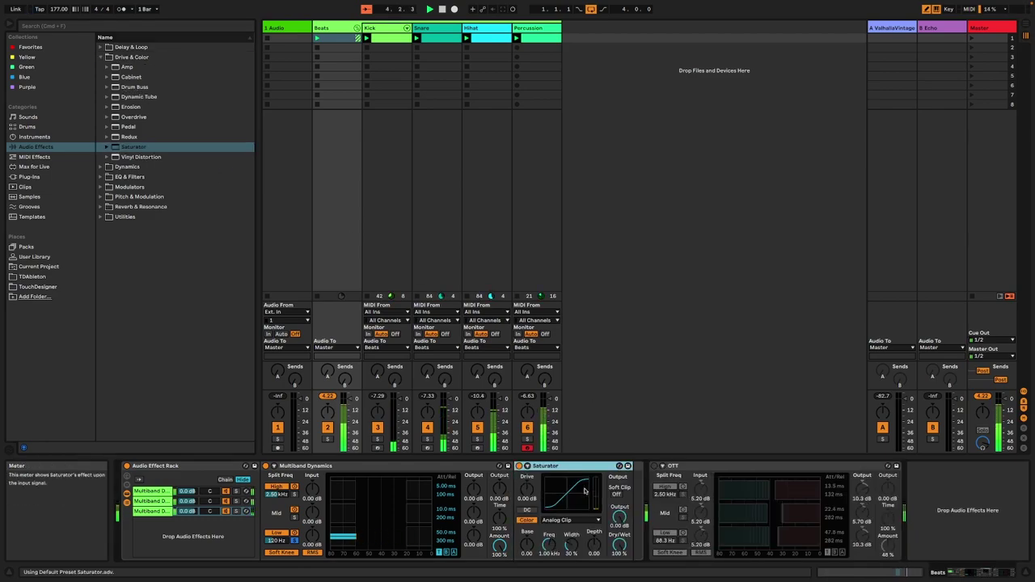
Set the Saturator's curve to Sinoid Fold, its Drive to 1.71 dB, and its Base to 24.0
left_click(556, 524)
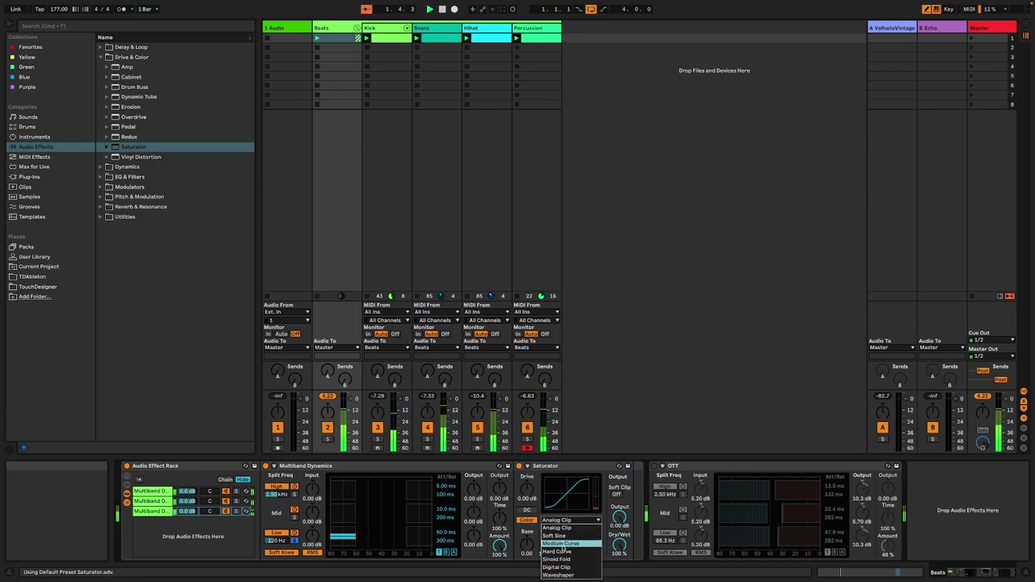
left_click(567, 562)
left_click_drag(527, 543, 527, 525)
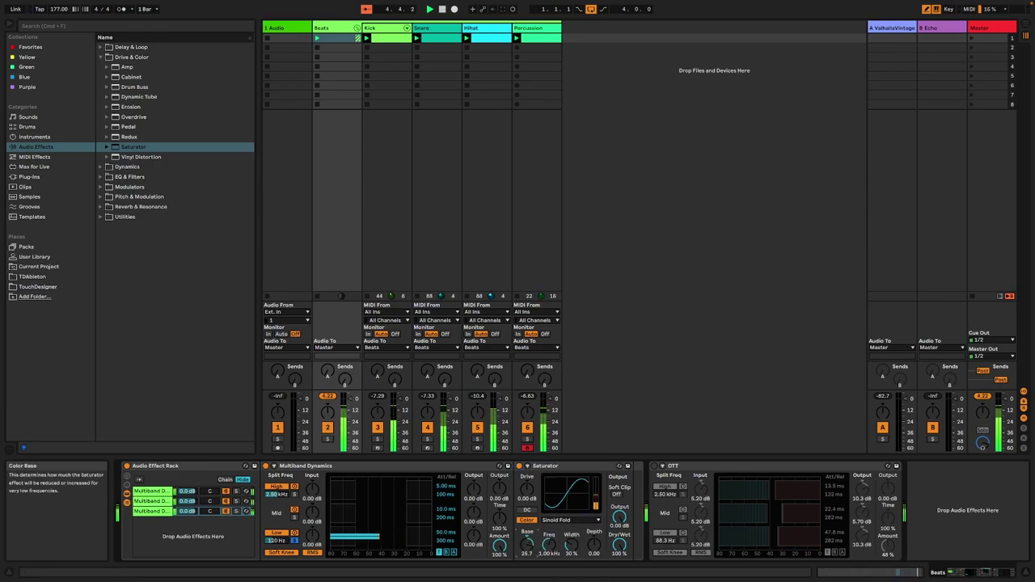
left_click_drag(527, 490, 527, 484)
left_click_drag(529, 542, 529, 546)
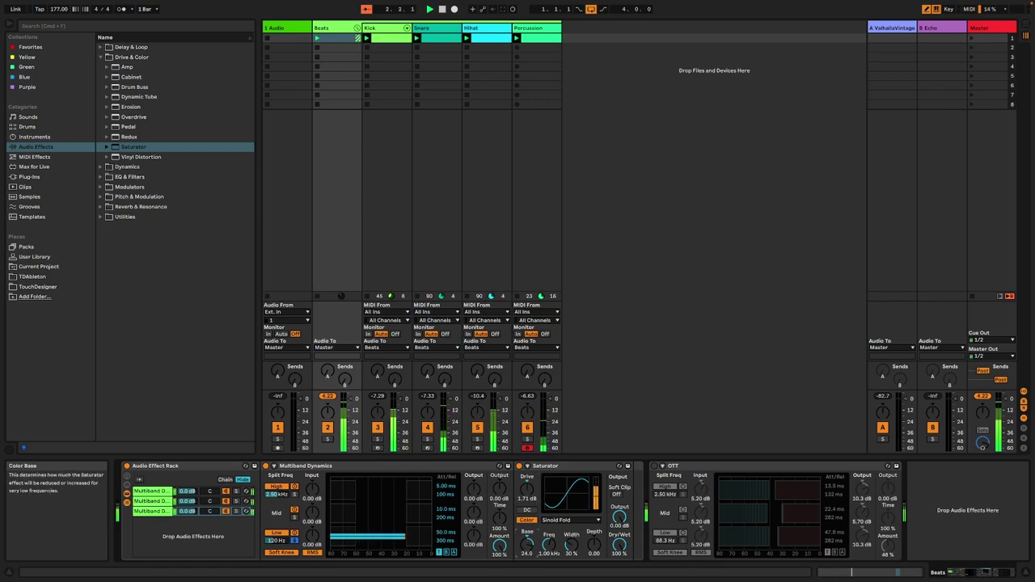
Add the TFP - Expression Control - All Random MIDI effect preset ahead of the Instrument Rack on the Kick track
left_click(386, 28)
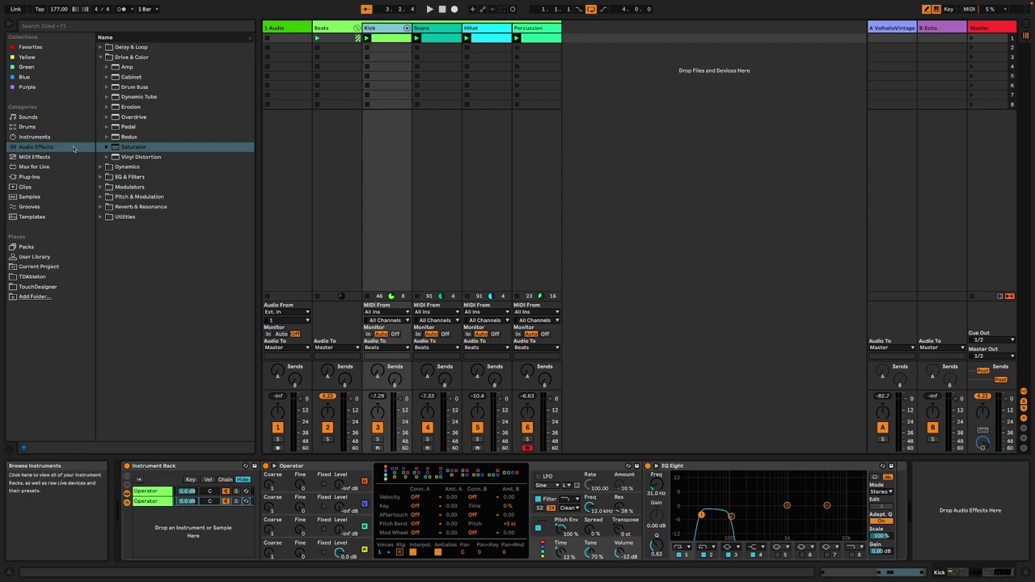
left_click(68, 146)
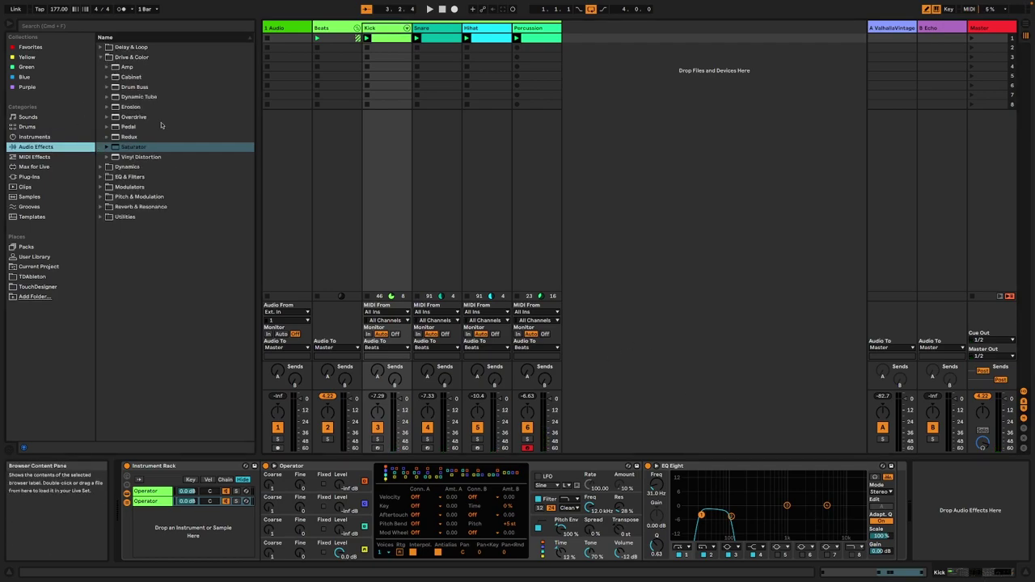
left_click(101, 58)
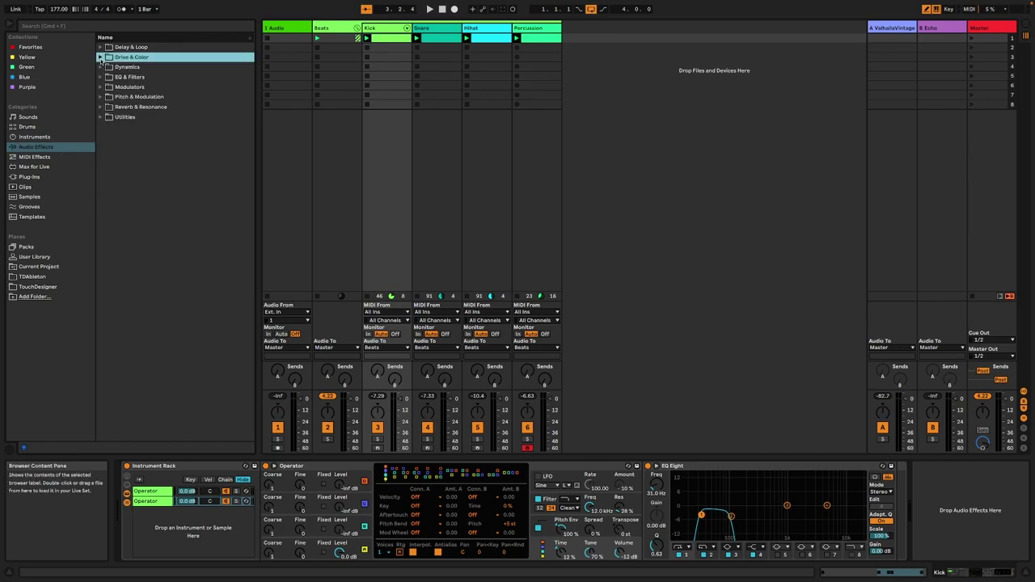
left_click(100, 86)
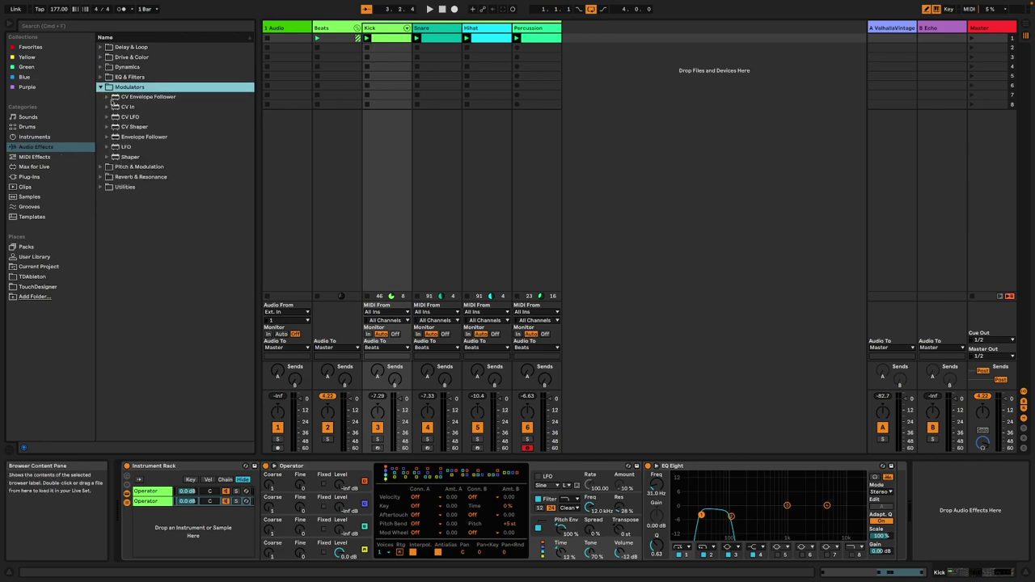
left_click(34, 157)
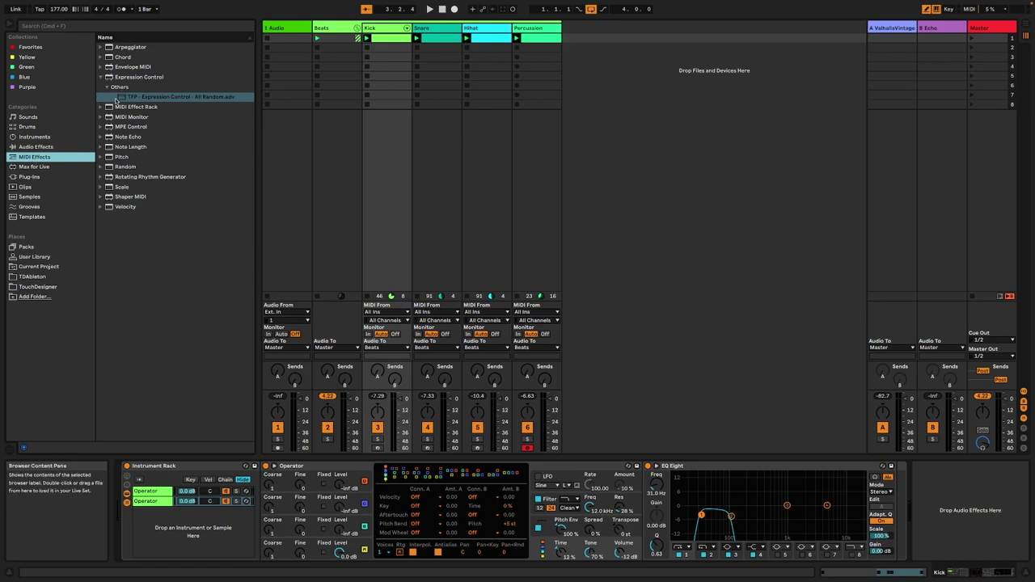
left_click(122, 97)
left_click_drag(503, 397, 222, 489)
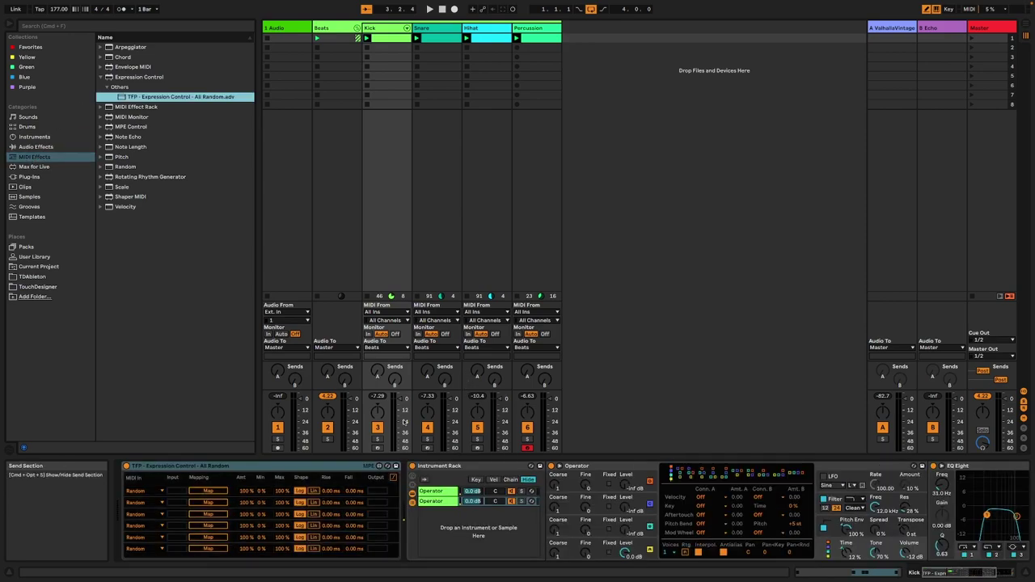
Map the Kick Expression Control's first random slot to the Saturator's Base on the Beats group, and set the Saturator's Dry/Wet to 61.1 %
left_click(216, 489)
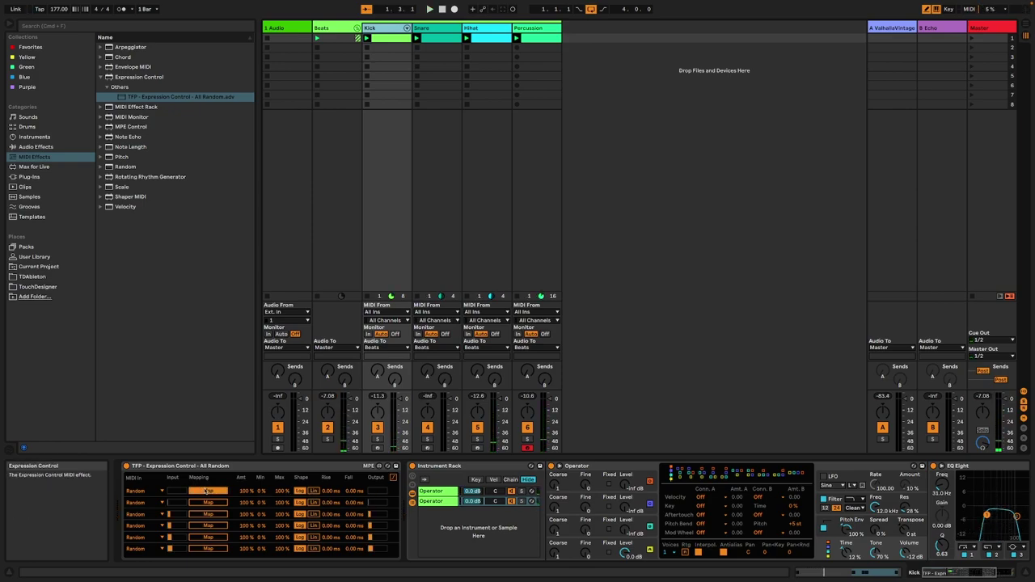
left_click(339, 27)
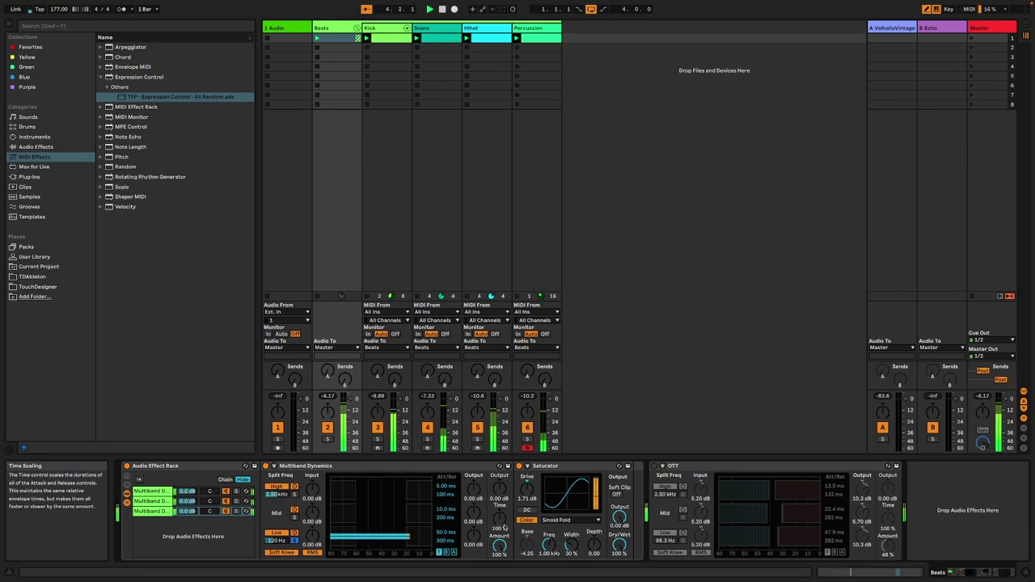
left_click_drag(521, 523, 521, 516)
left_click_drag(619, 540, 618, 574)
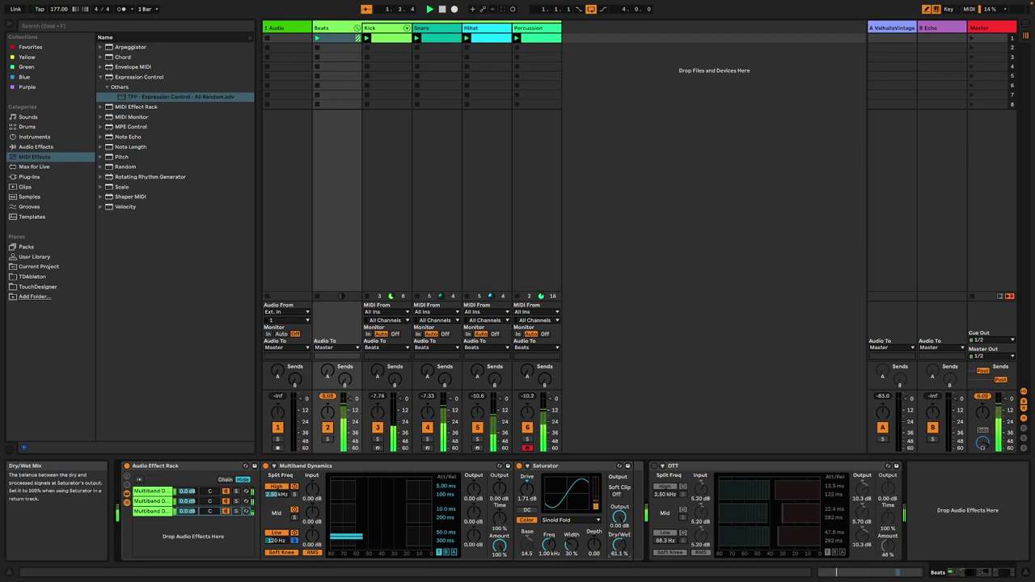
left_click(387, 28)
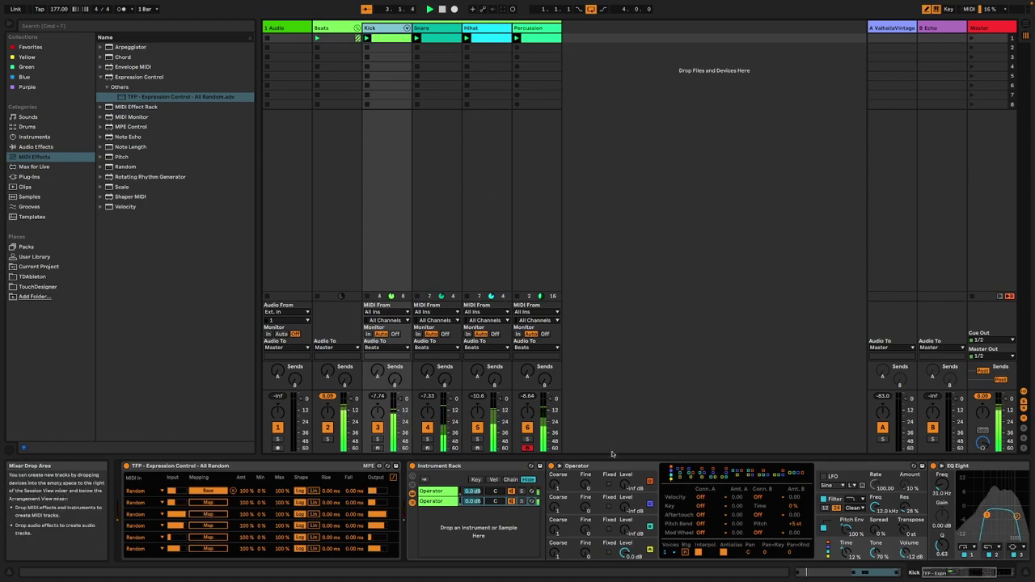
left_click(210, 503)
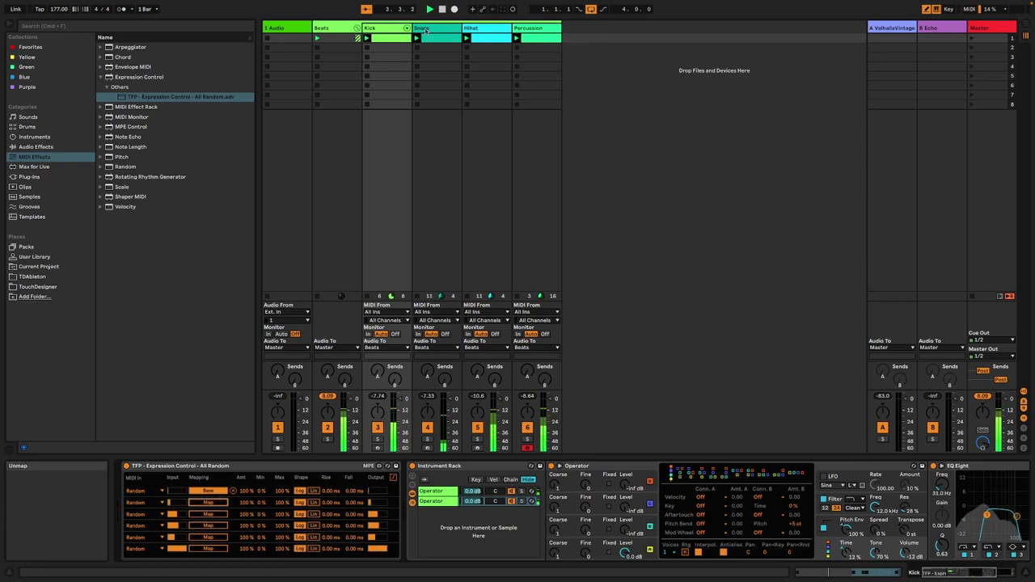
left_click(427, 29)
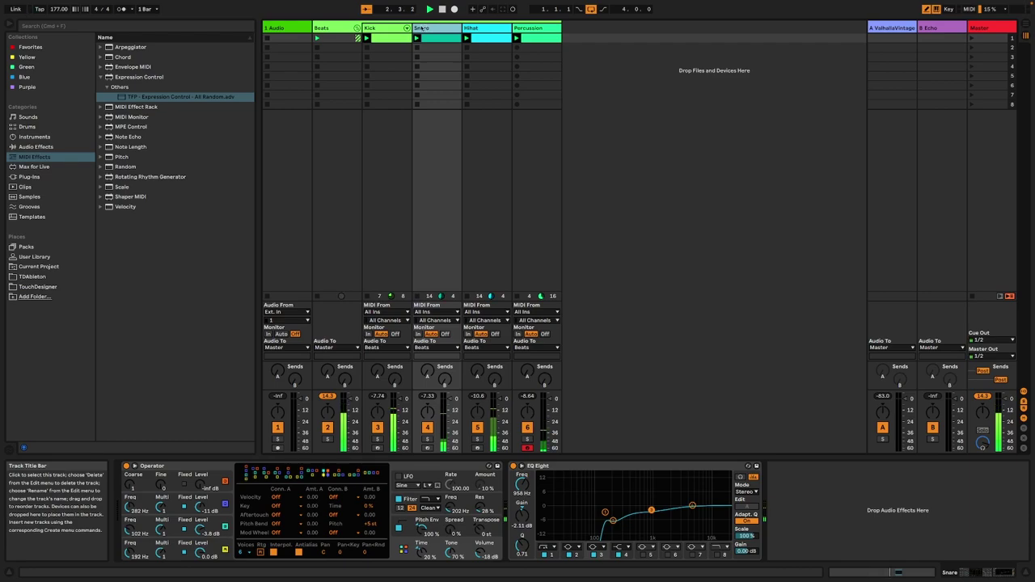
Select the mid-band chain in the Beats group's rack and add a default Reverb to the group
left_click(347, 30)
key("Delete")
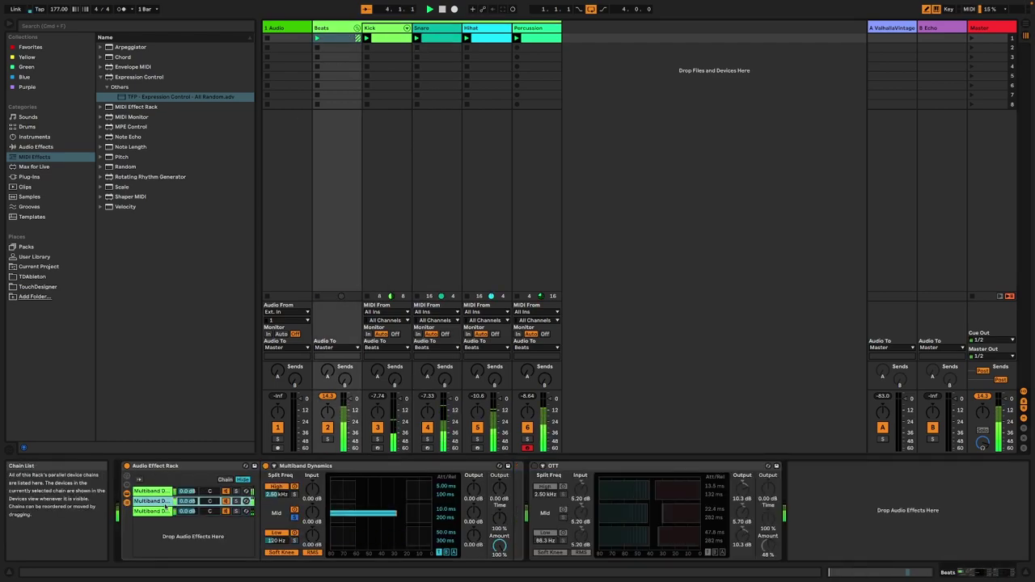
left_click(51, 137)
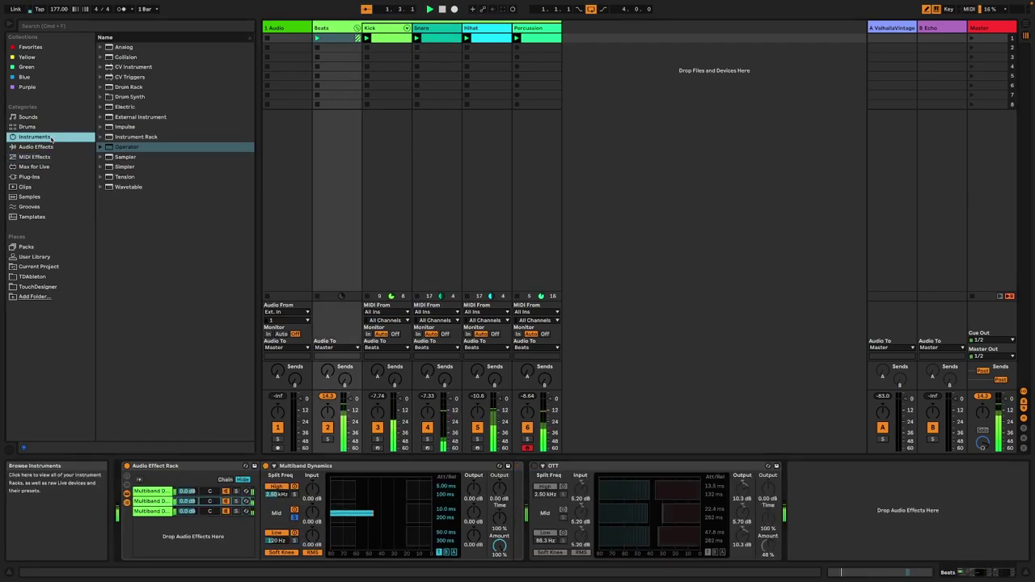
left_click(54, 148)
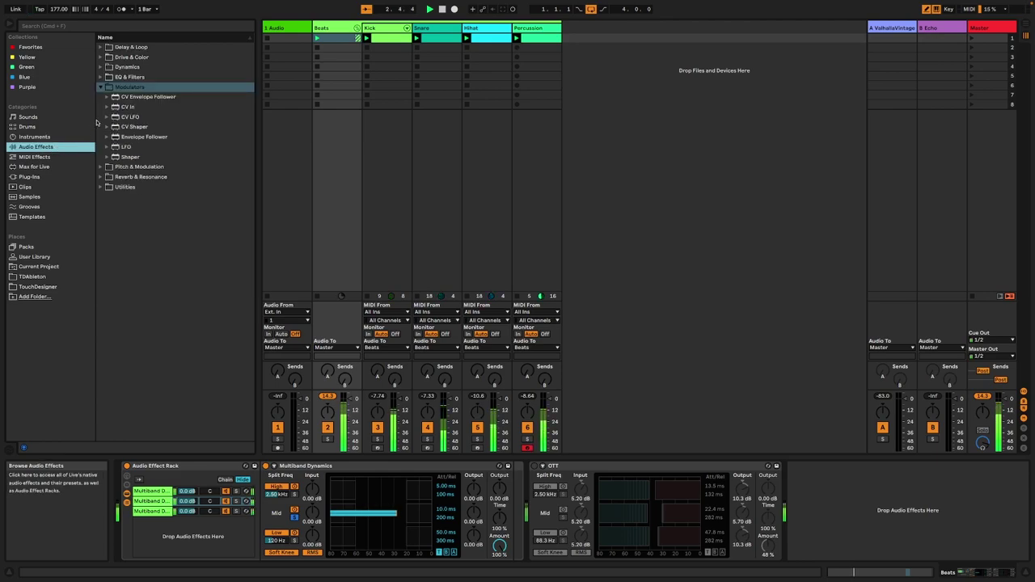
left_click(103, 68)
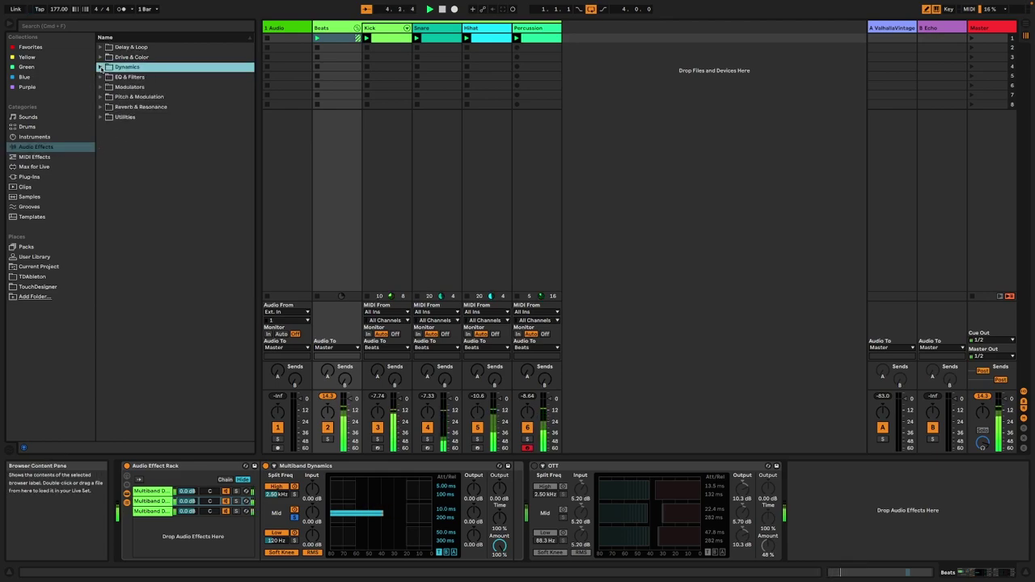
left_click(101, 106)
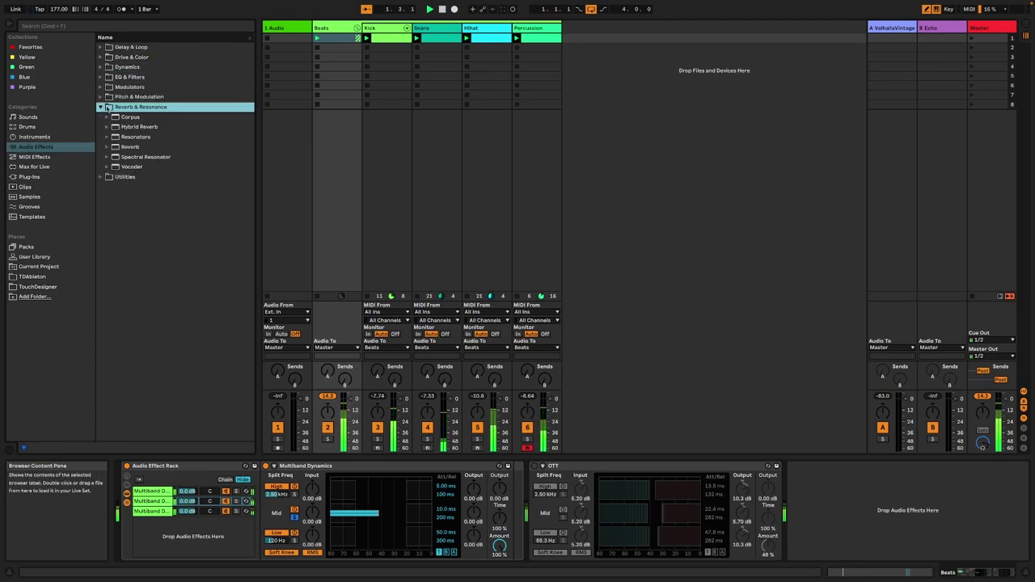
double_click(130, 146)
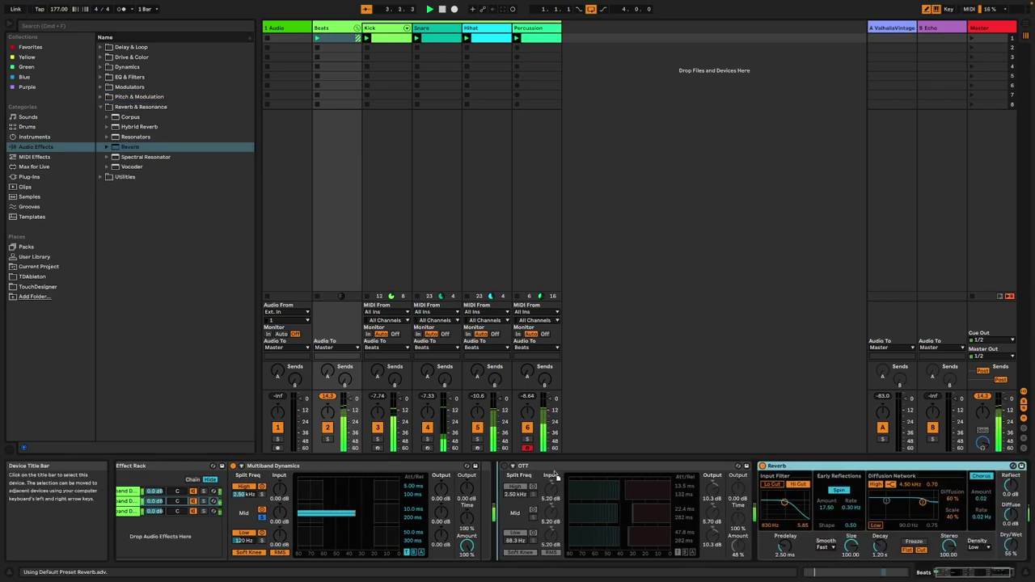
Move the Reverb into the mid-band chain after Multiband Dynamics, and set Stereo to 0.00, Diffuse to -1.2 dB, and Dry/Wet to 25 %
left_click(481, 488)
left_click_drag(485, 488, 485, 488)
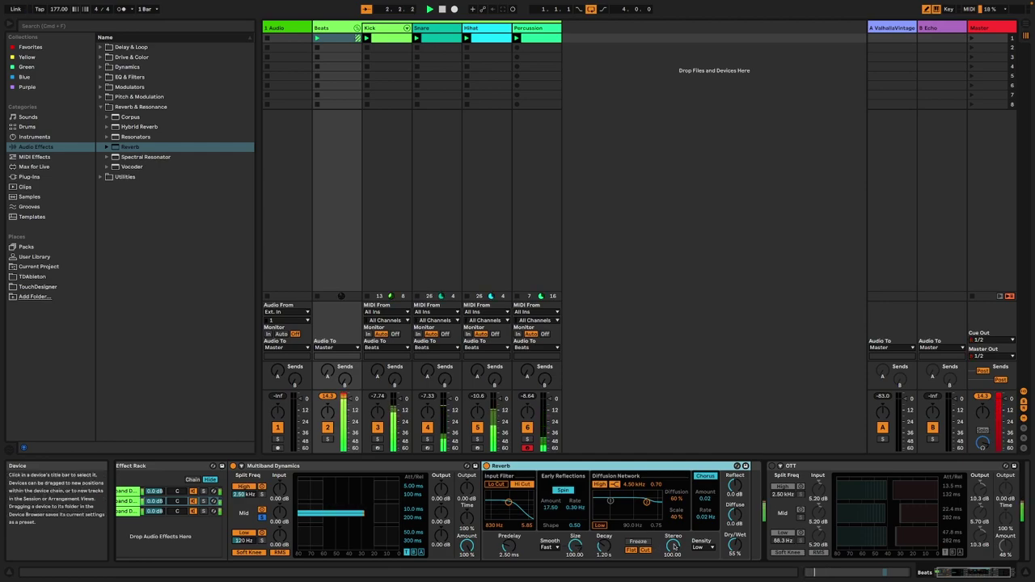
left_click_drag(673, 547, 672, 579)
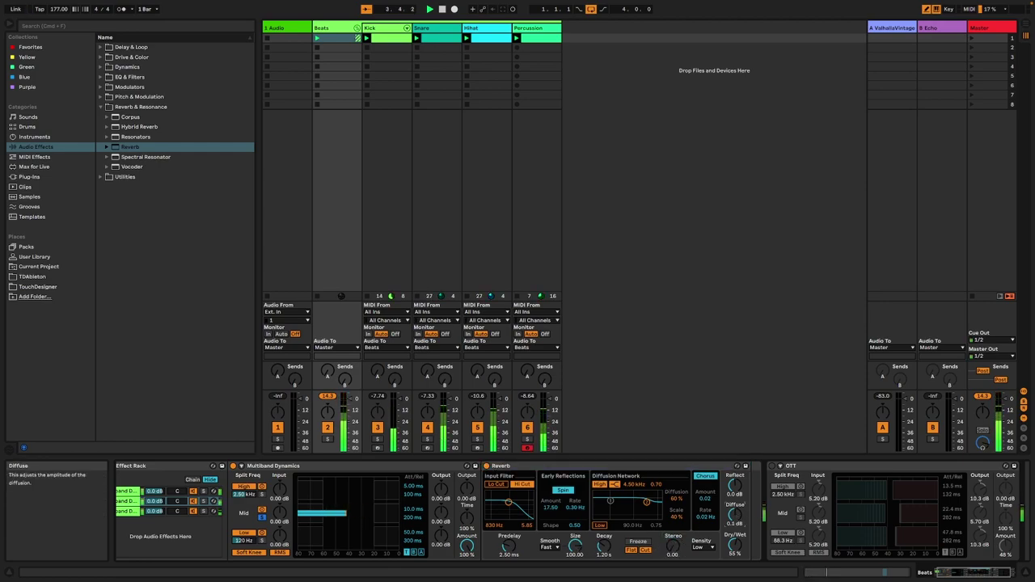
left_click_drag(747, 549, 747, 559)
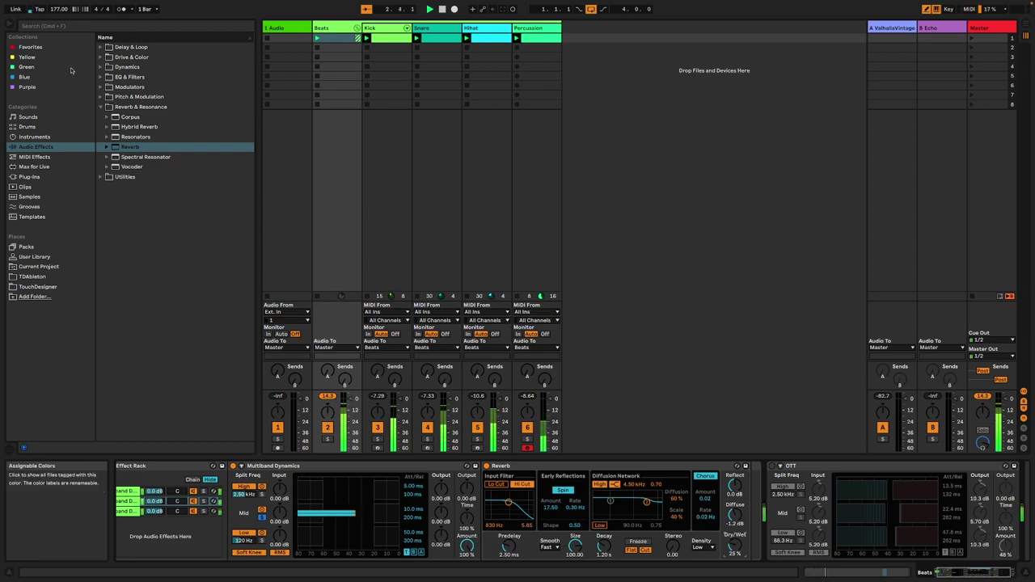
Add the OTT preset of Multiband Dynamics after the Reverb in the mid-band chain and set its Amount to 27 %
left_click(101, 67)
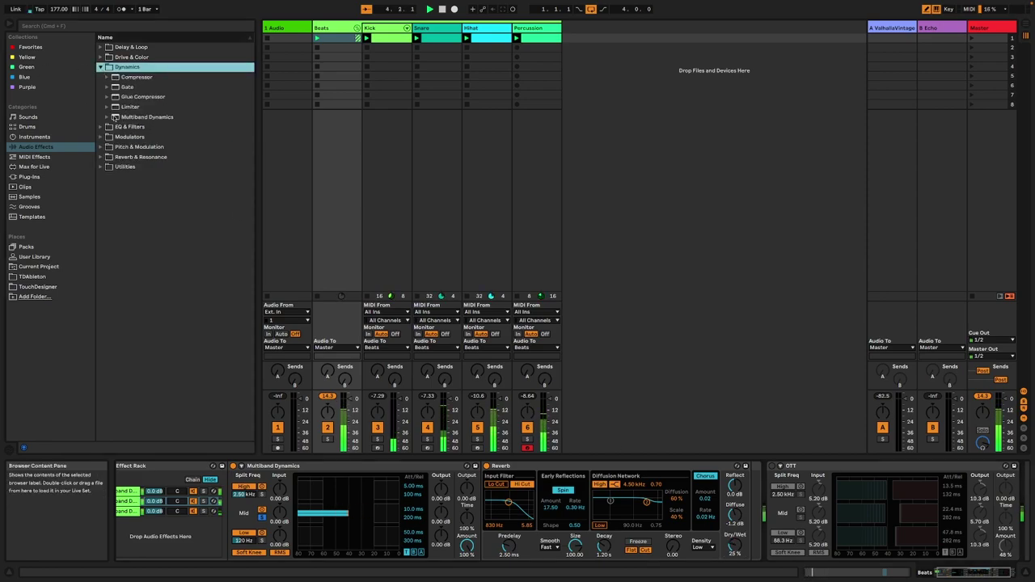
left_click(107, 117)
left_click(134, 188)
left_click_drag(148, 197, 753, 496)
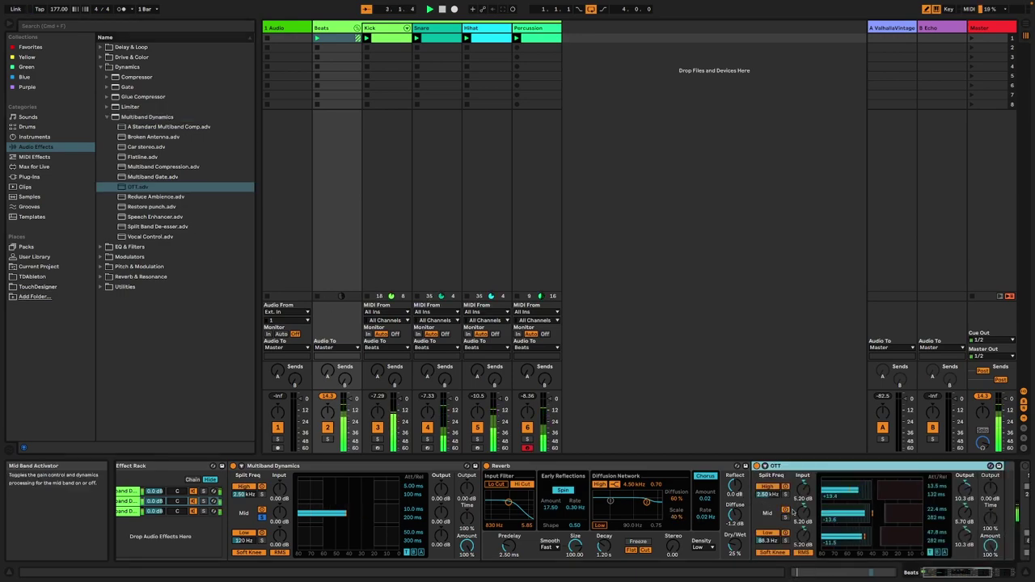
mouse_move(989, 546)
left_mouse_down()
mouse_move(990, 577)
mouse_move(989, 557)
left_mouse_up()
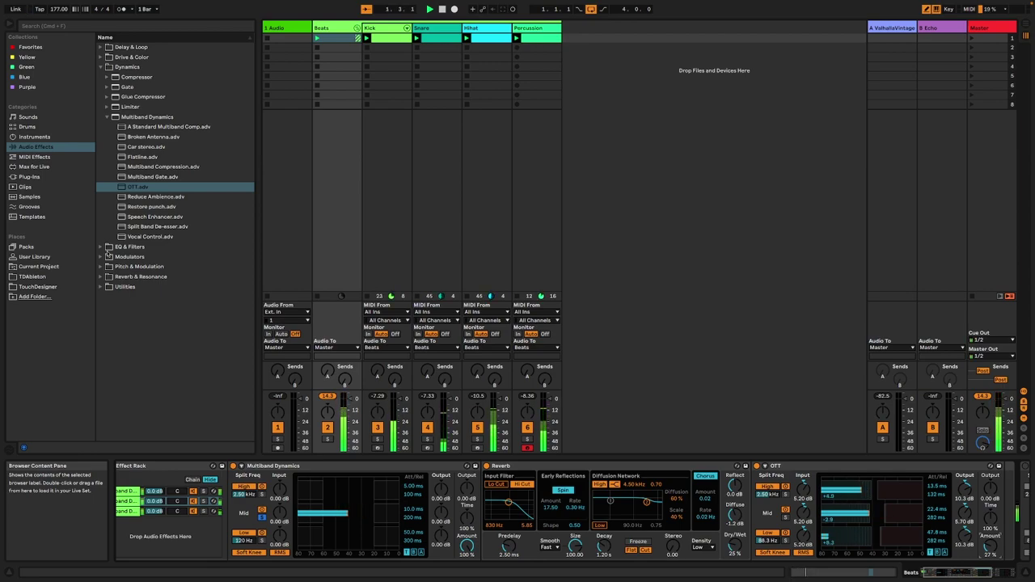
Shape the Reverb's input filter into a low cut at 4.37 kHz with a width of 5.96
left_click(496, 484)
left_click_drag(508, 502, 520, 501)
left_click(521, 485)
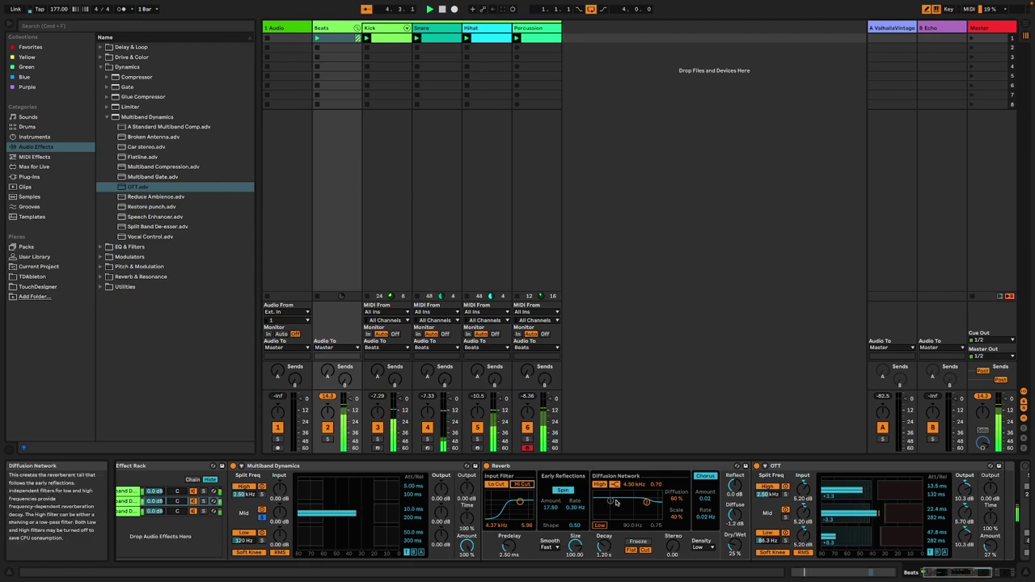
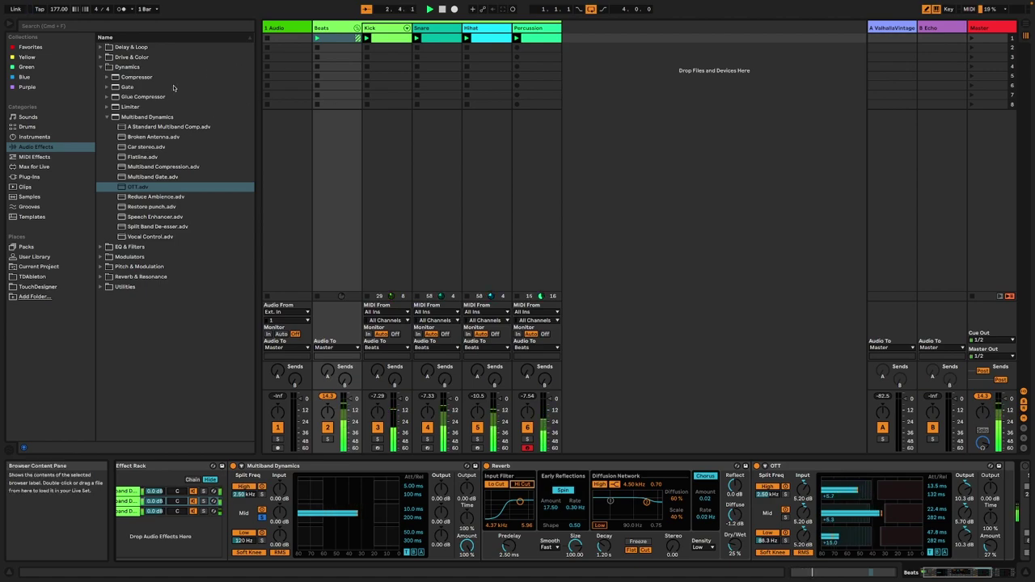
Add a default Phaser-Flanger after the OTT in the mid-band chain
left_click(105, 267)
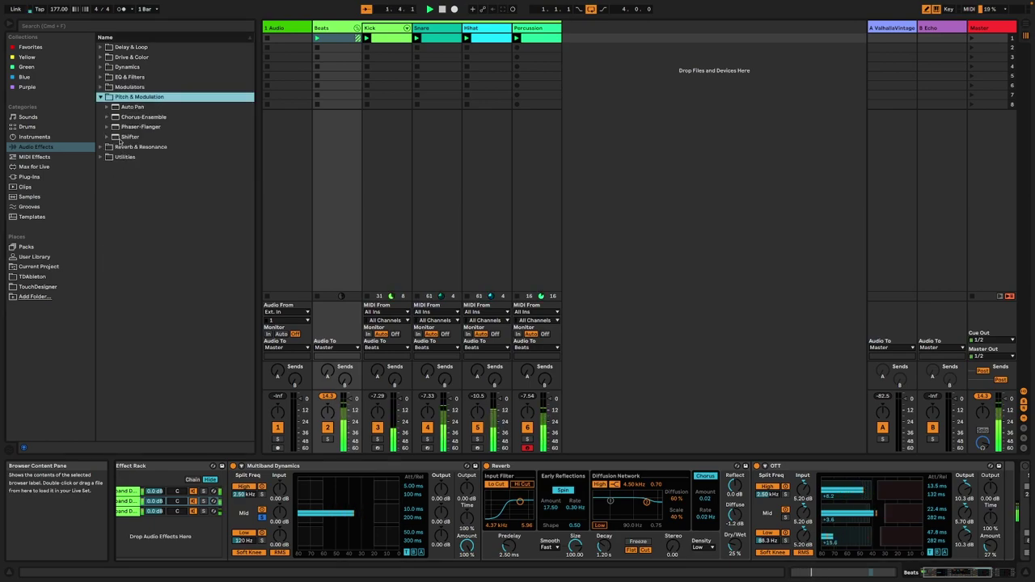
left_click(123, 129)
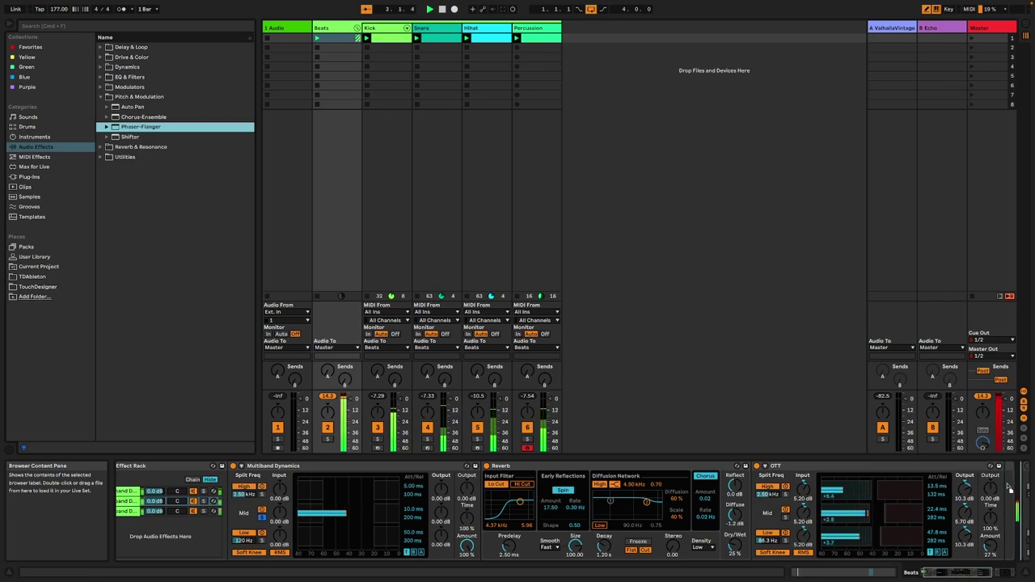
key("Return")
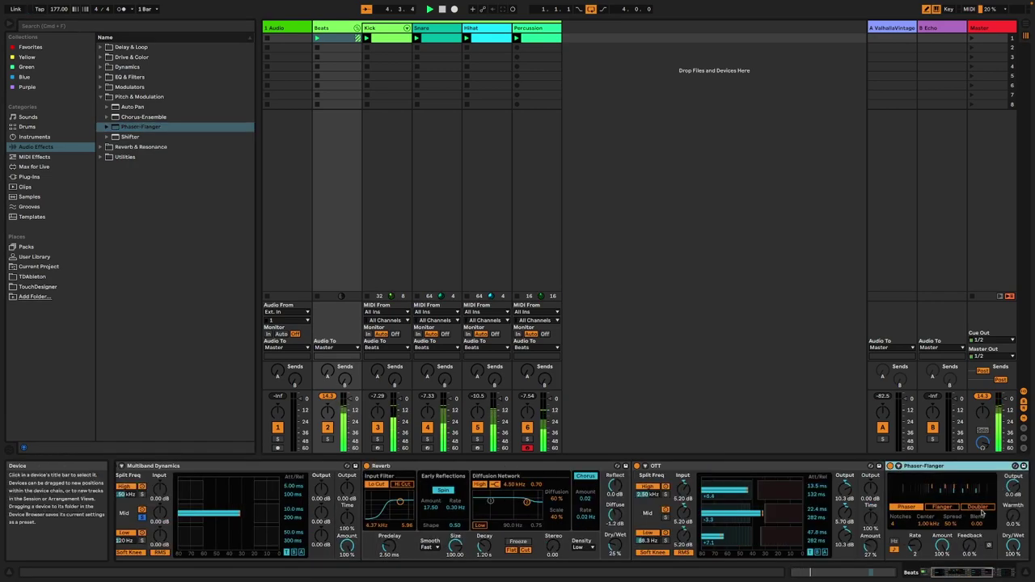
Switch the Phaser-Flanger to Flanger mode with a Rate of 4 and Feedback of 18 %
left_click_drag(968, 544, 967, 495)
left_click_drag(914, 546, 915, 544)
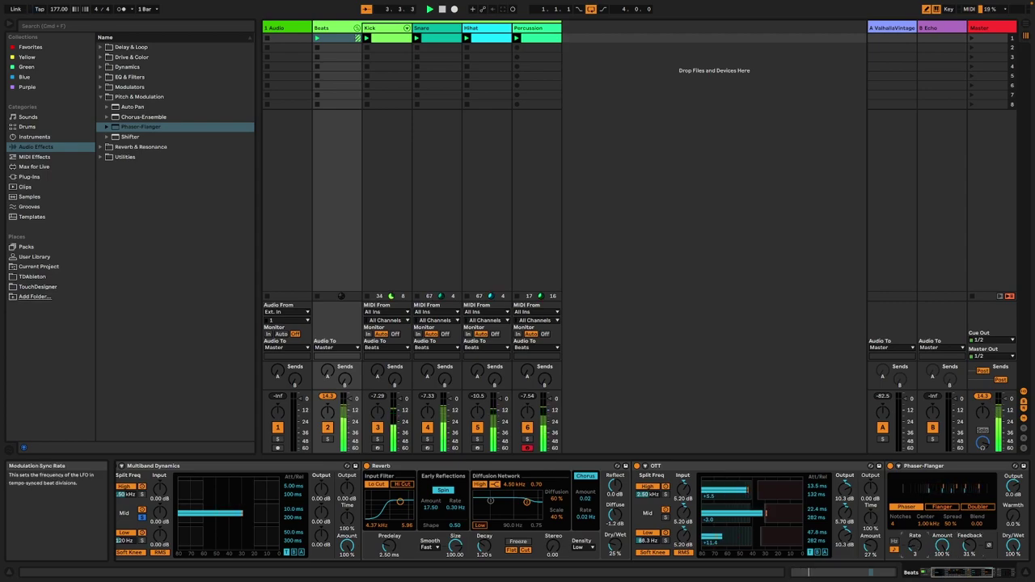
left_click_drag(970, 547, 969, 514)
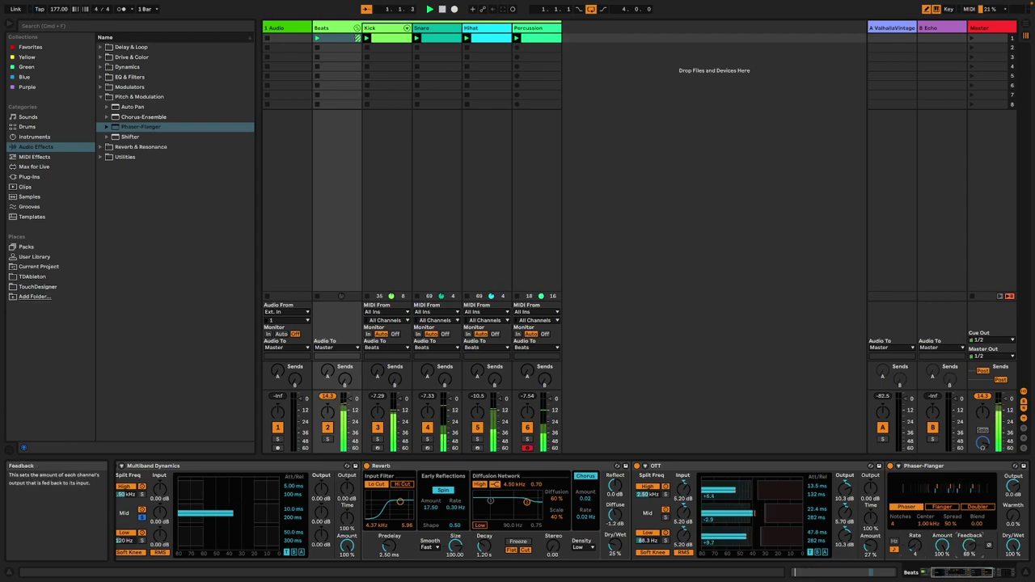
left_click(941, 507)
mouse_move(970, 546)
left_mouse_down()
mouse_move(969, 483)
mouse_move(970, 544)
left_mouse_up()
Map the Kick Expression Control's second random slot to the Phaser-Flanger's mode on the Beats group
left_click(372, 34)
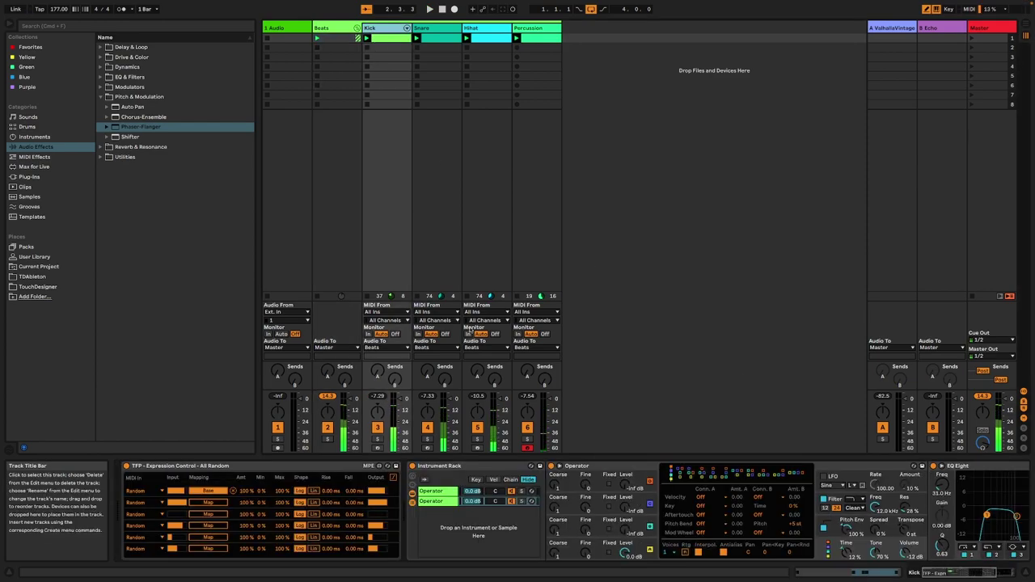
left_click(195, 502)
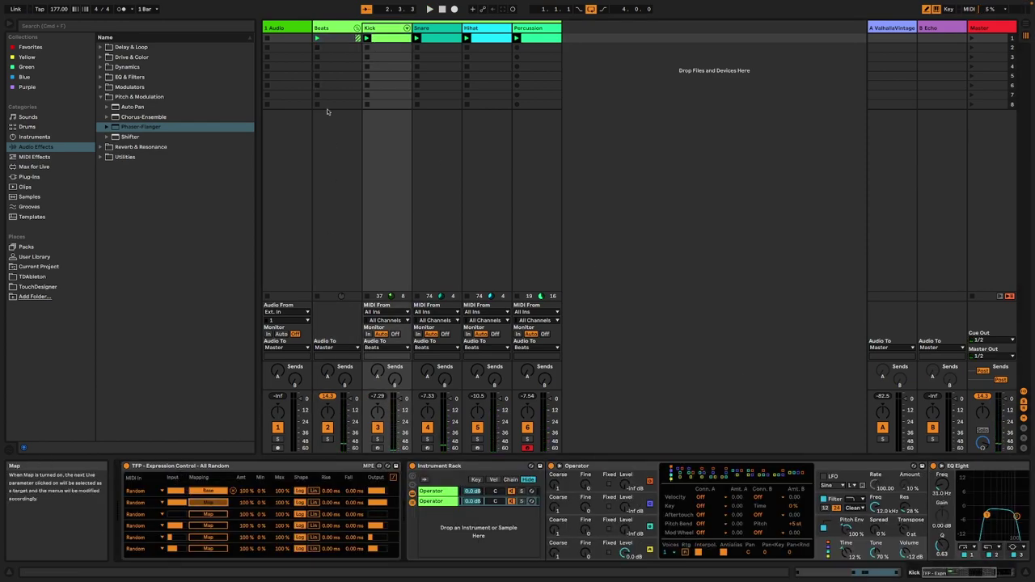
left_click(326, 27)
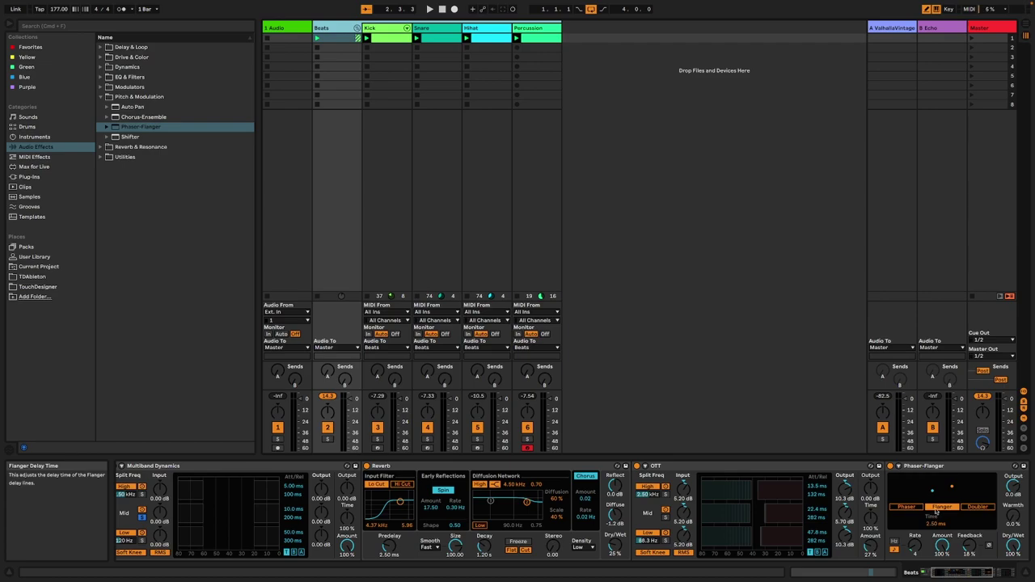
Map the Kick Expression Control's third random slot to the Phaser-Flanger's Feedback and set that slot's Max to 25 %
left_click(379, 28)
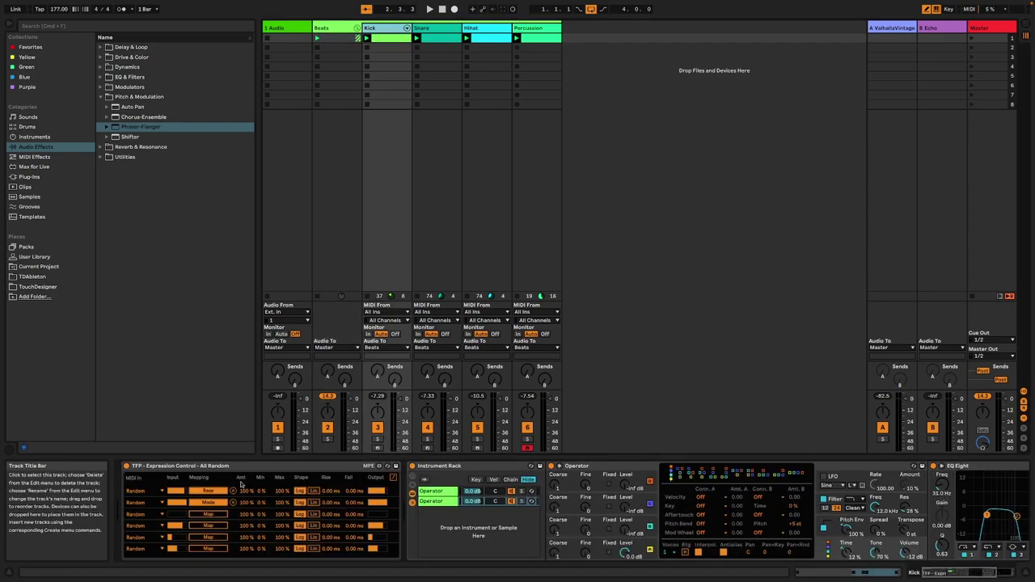
left_click(331, 29)
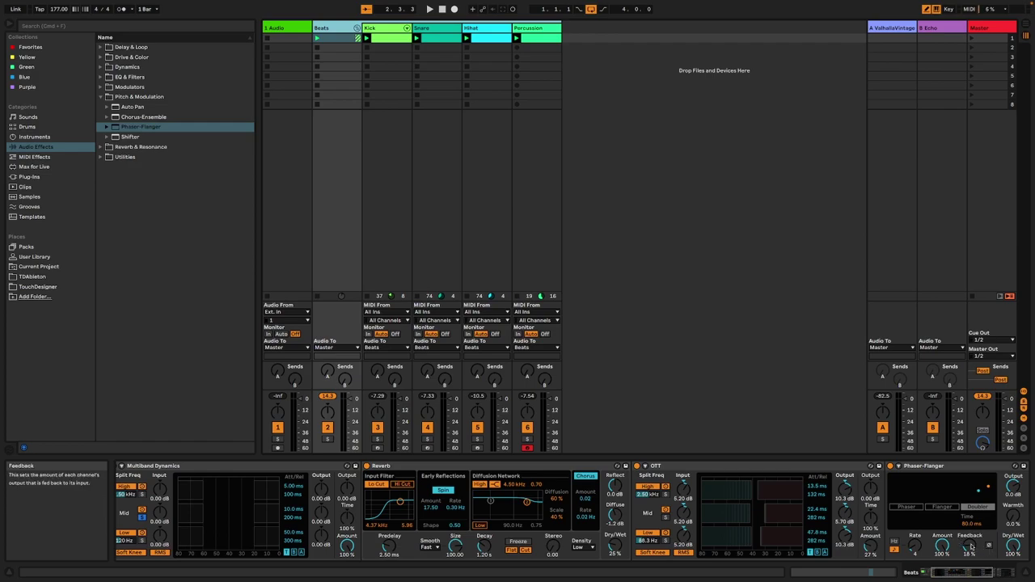
key("space")
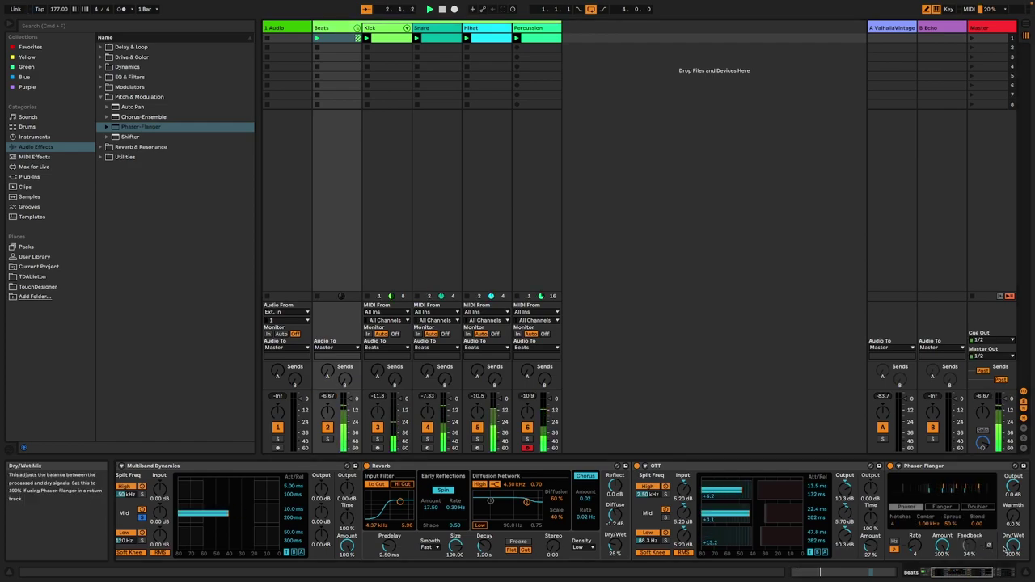
left_click(397, 31)
left_click_drag(279, 515, 279, 575)
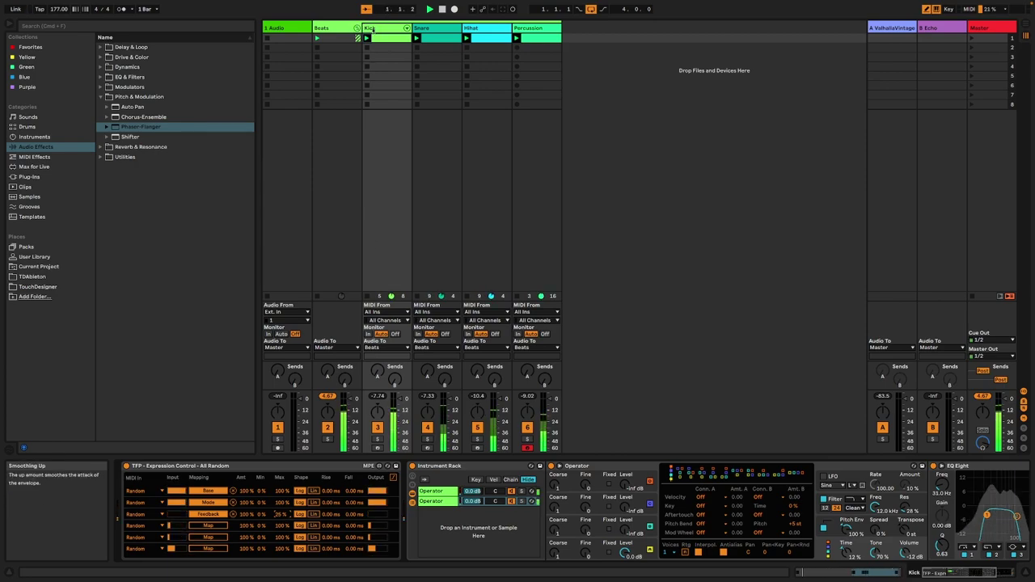
Select the high-band chain in the Beats group's rack and browse the Drive & Color audio effects
left_click(346, 28)
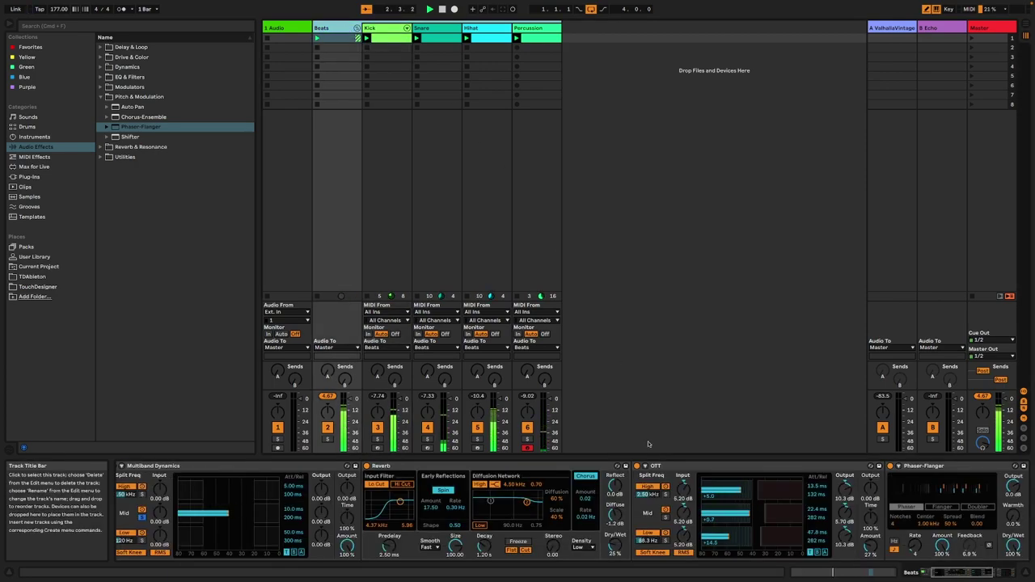
left_click(936, 572)
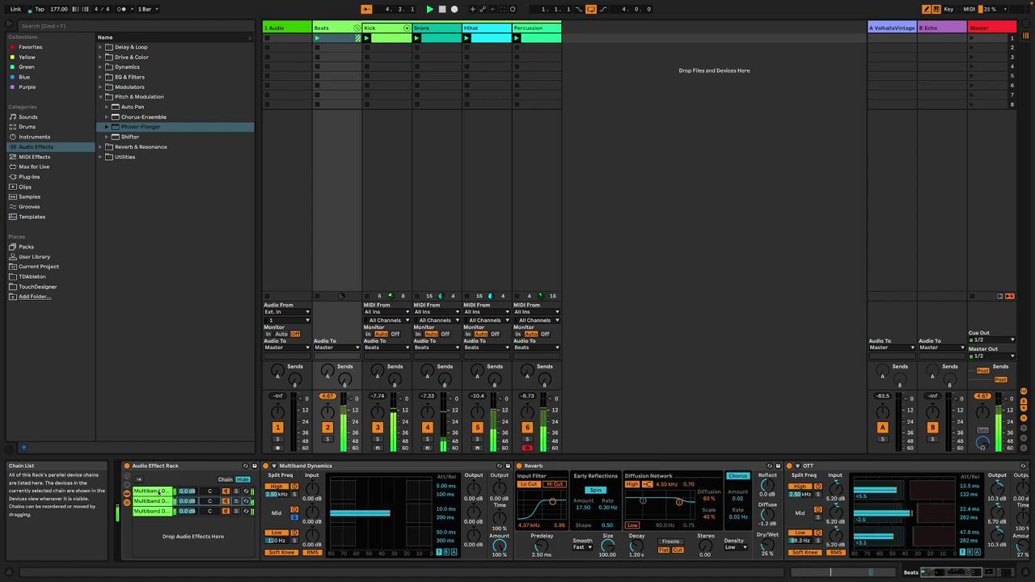
left_click(160, 492)
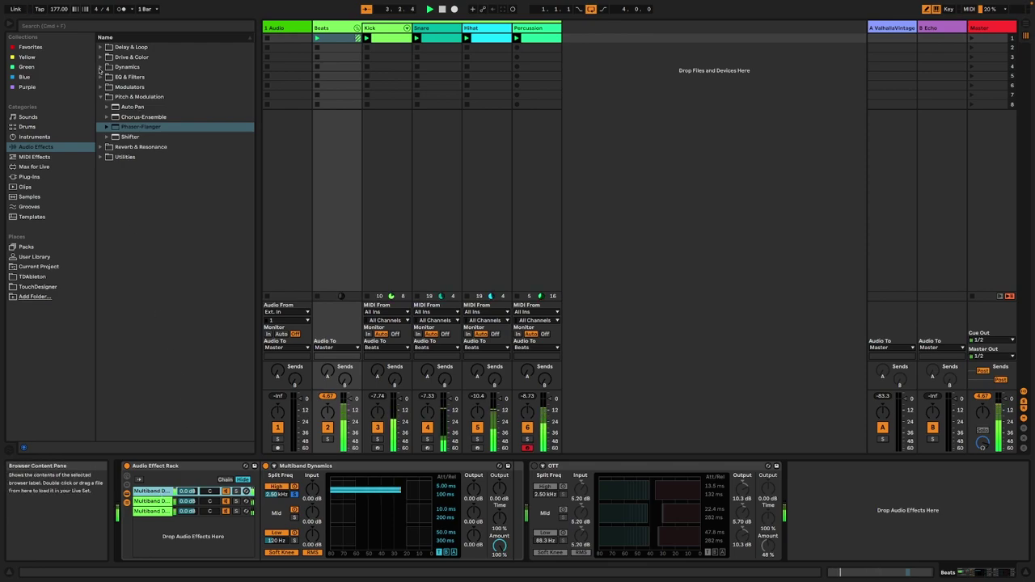
left_click(101, 58)
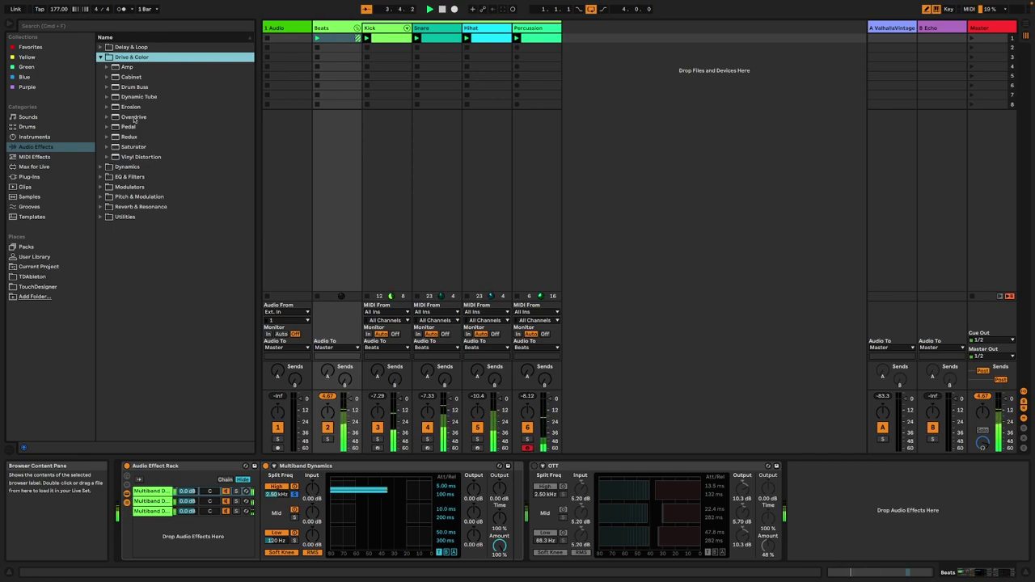
Set the Max of the Base mapping in the Kick's Expression Control to 84 %
left_click(389, 29)
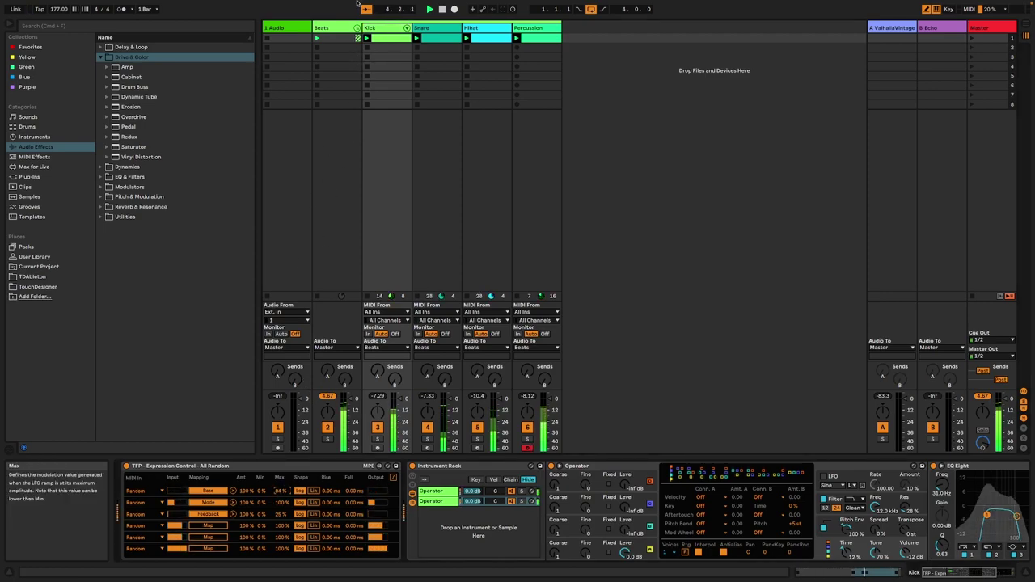
left_click(341, 28)
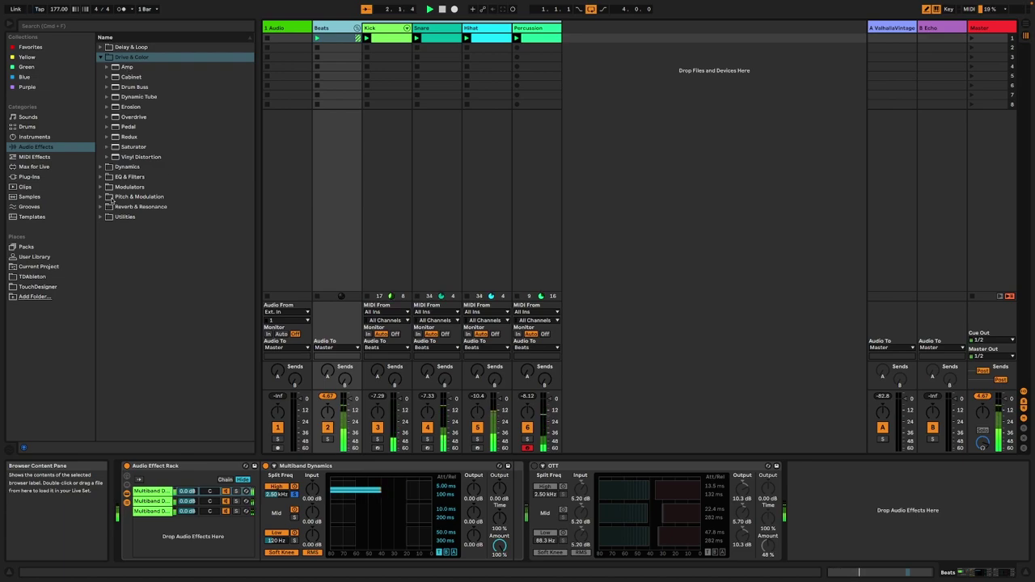
Add a default Grain Delay after Multiband Dynamics in the high-band chain of the Beats group's rack
left_click(101, 58)
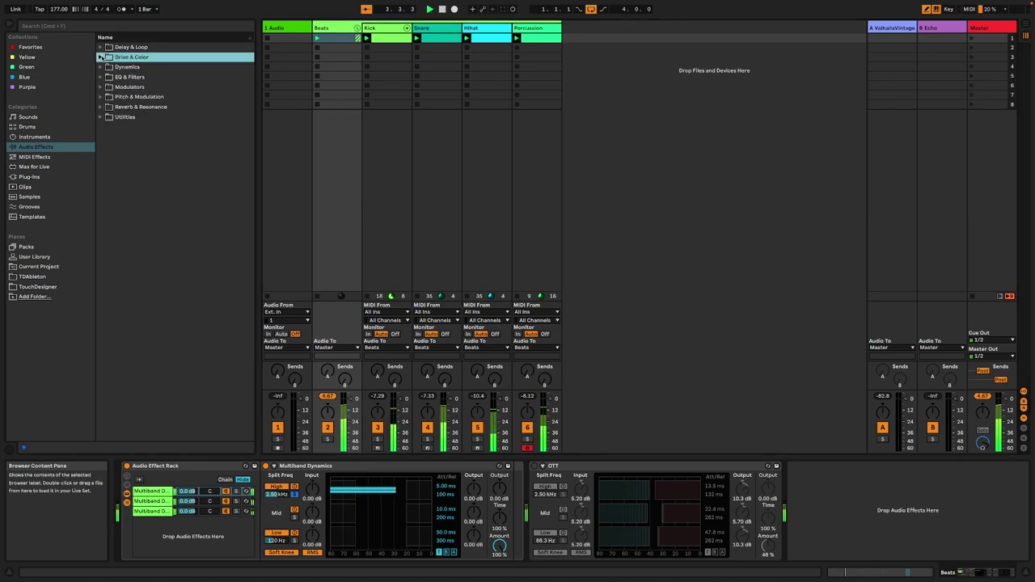
left_click(100, 48)
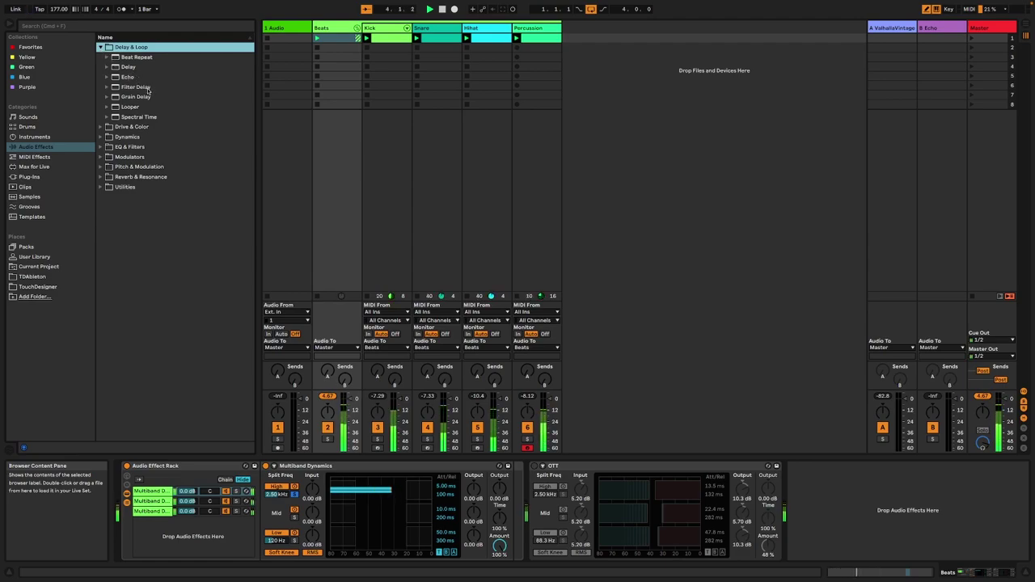
left_click(145, 98)
left_click_drag(312, 222, 515, 498)
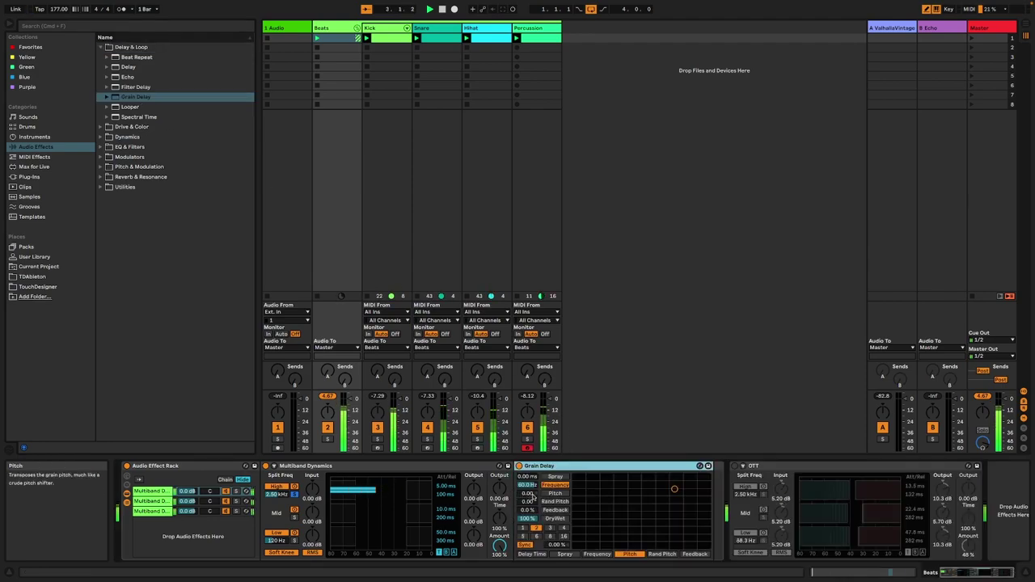
Map the Kick Expression Control's fourth random slot to the Grain Delay's Pitch
left_click(401, 231)
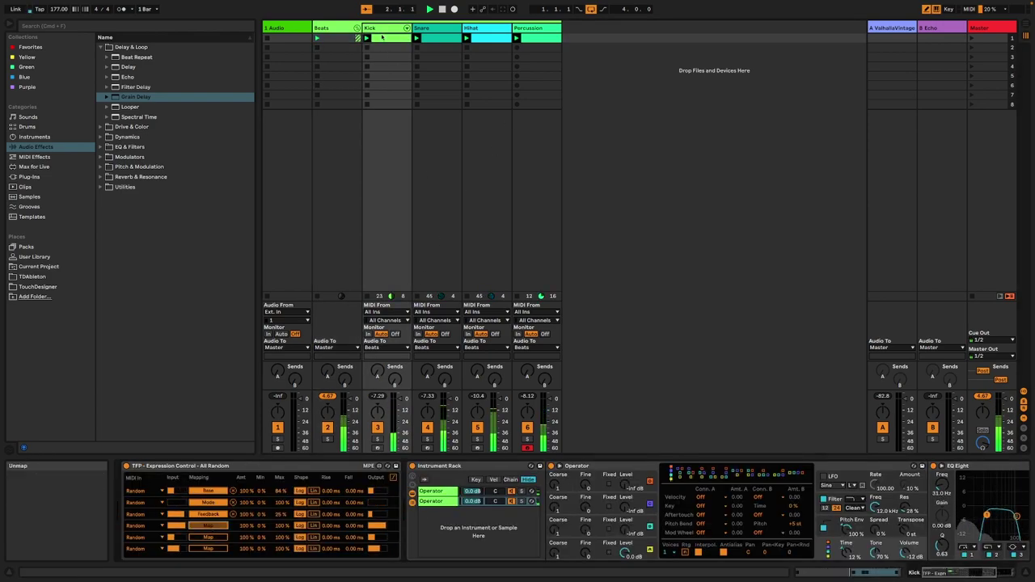
left_click(342, 28)
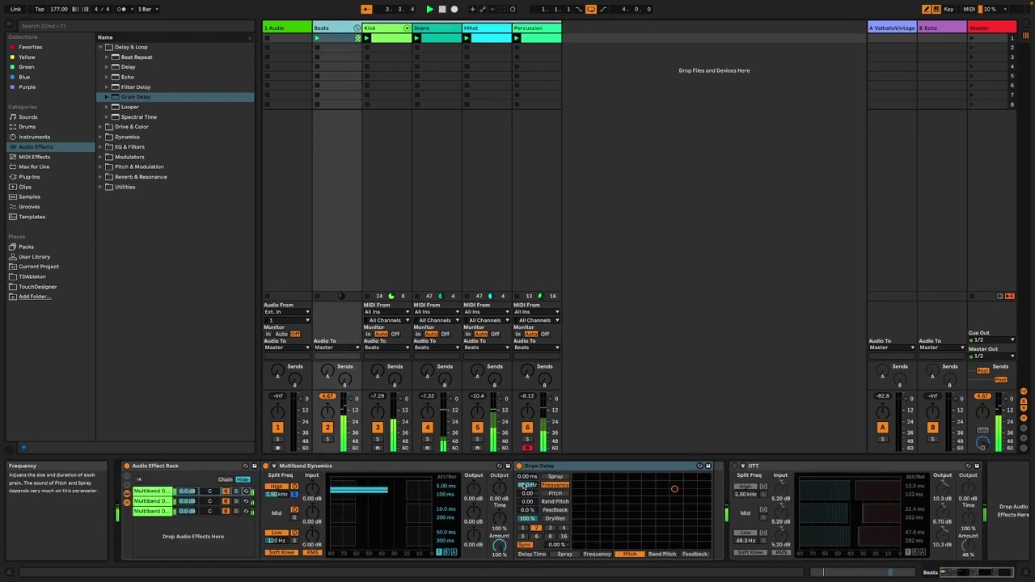
Set the Grain Delay's Dry/Wet to 25 % and switch its delay time from Sync to Time
left_click_drag(528, 492, 527, 522)
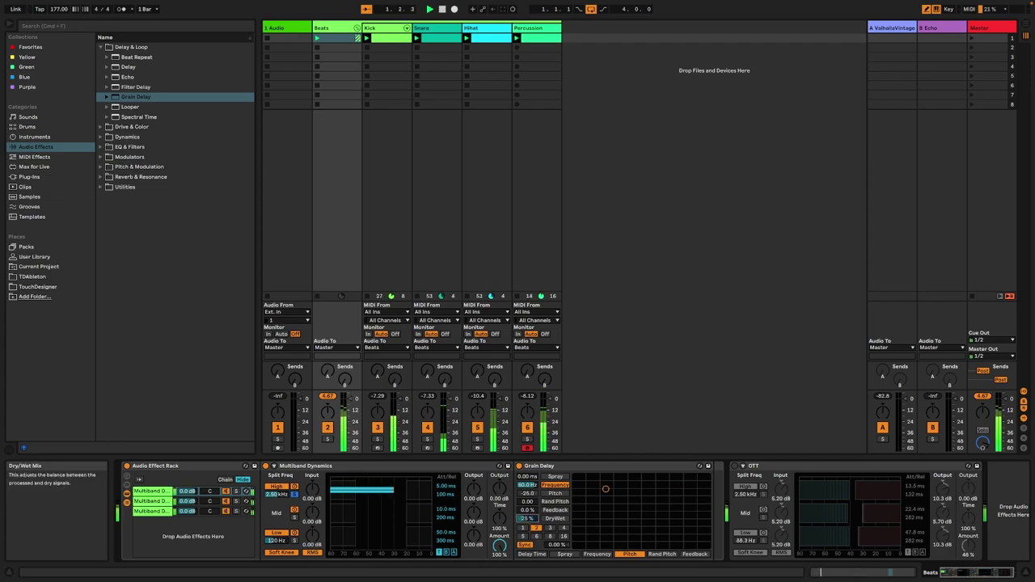
left_click(524, 544)
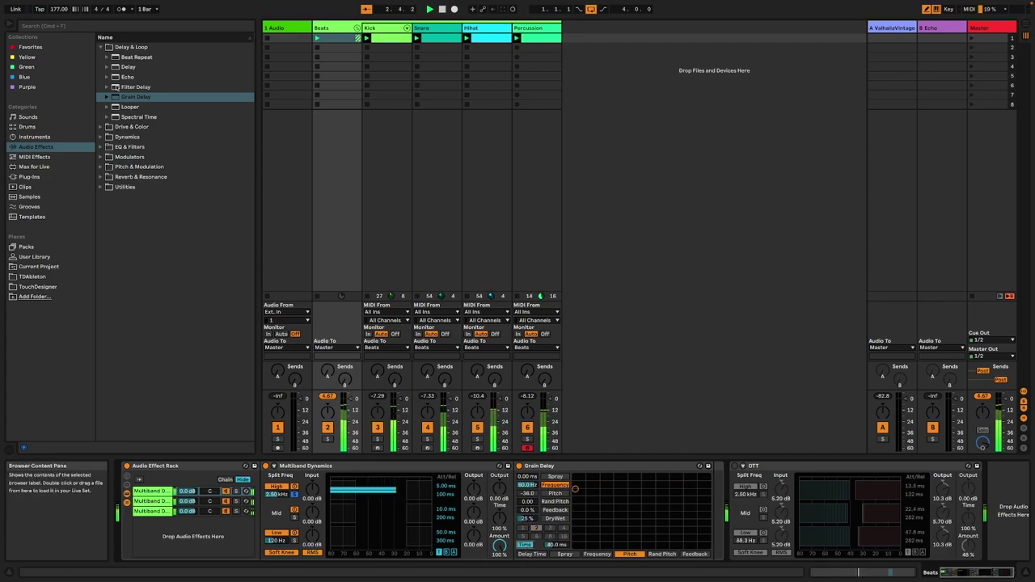
Map the Kick Expression Control's fifth random slot to the Grain Delay's Frequency on the Beats group
left_click(34, 156)
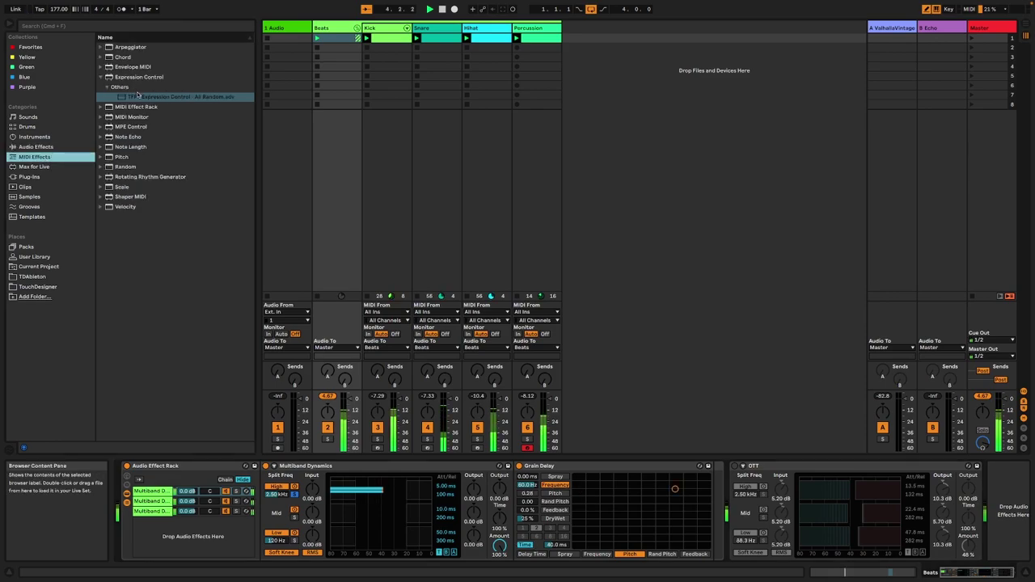
left_click_drag(179, 96, 379, 73)
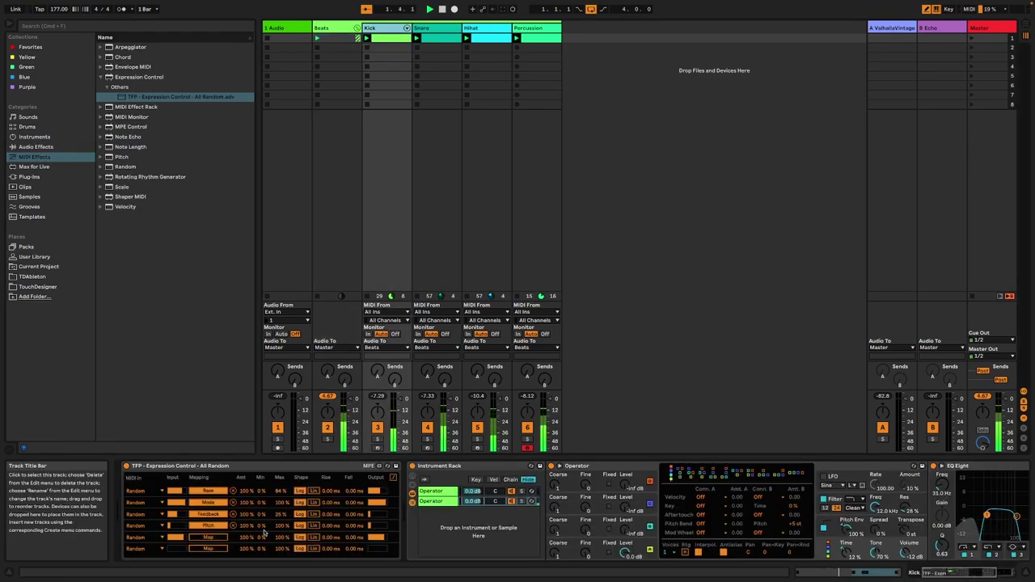
left_click(443, 31)
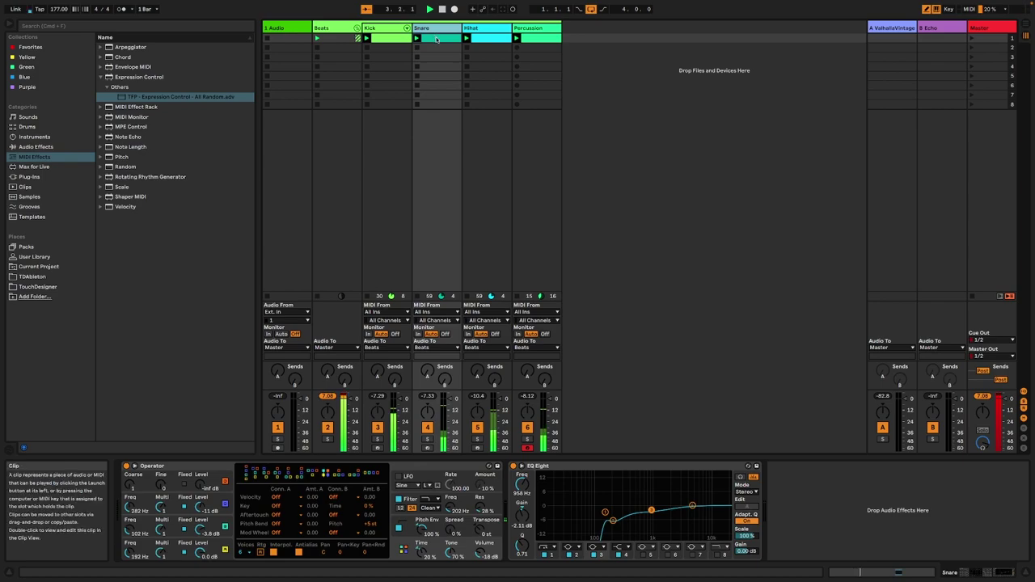
left_click(335, 28)
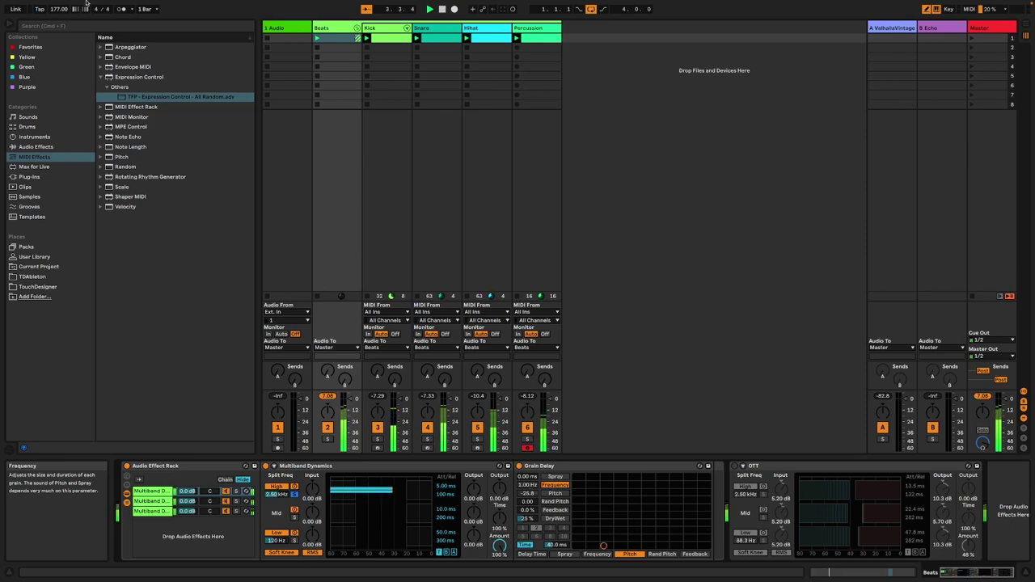
left_click(380, 28)
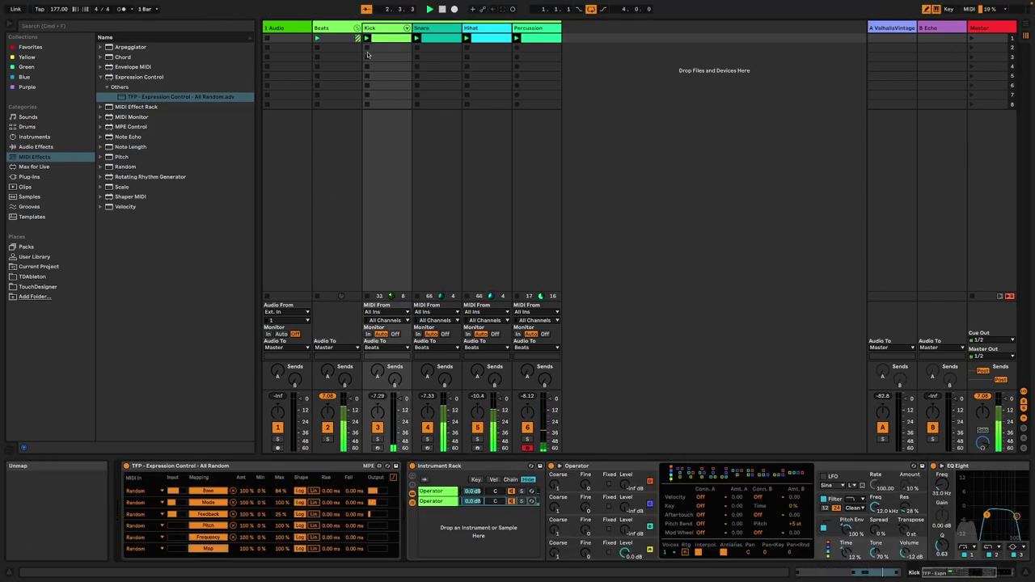
Map the Kick Expression Control's sixth random slot to the Grain Delay's Dry/Wet and limit its maximum to 38 %
left_click(332, 28)
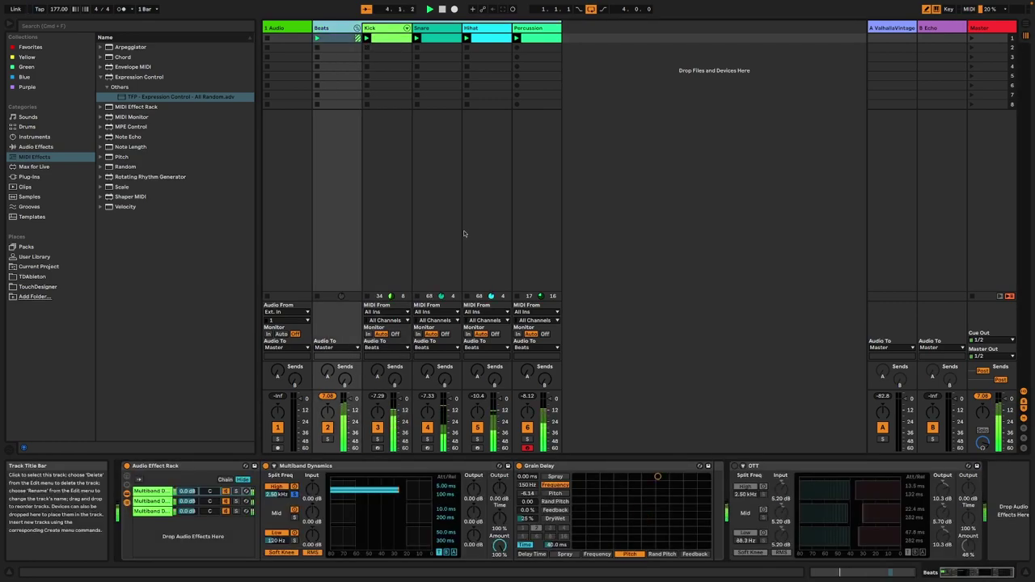
left_click(575, 528)
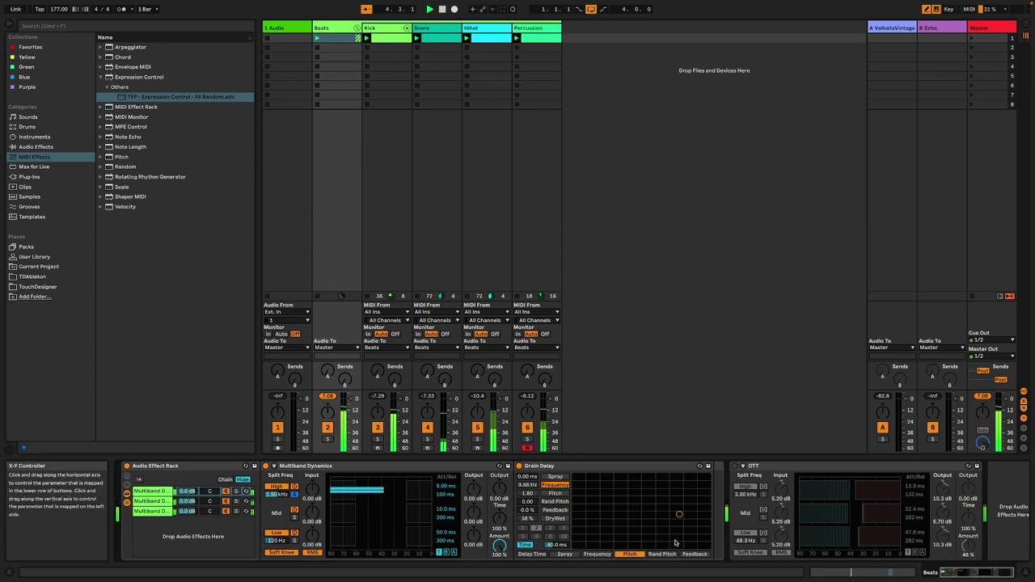
left_click(392, 32)
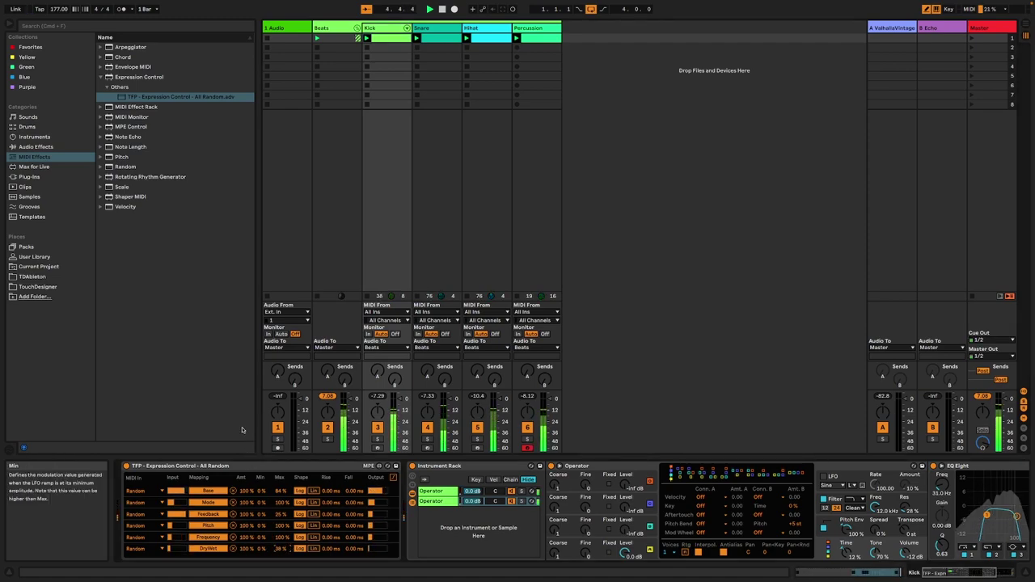
Add a second TFP - Expression Control - All Random to Kick and map its first two slots to the Grain Delay's delay time and Feedback
left_click(185, 97)
left_click_drag(486, 542, 485, 540)
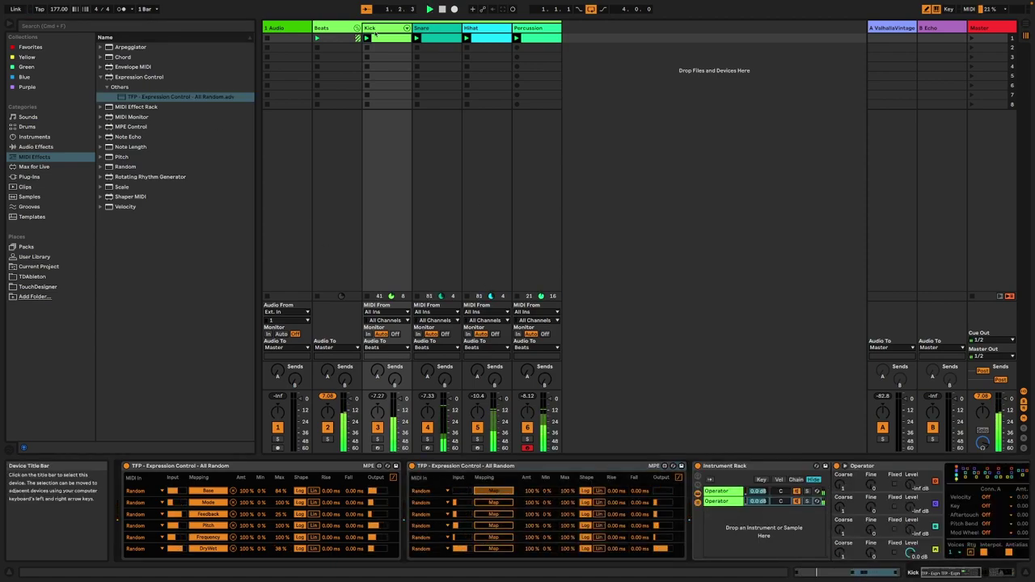
left_click(333, 29)
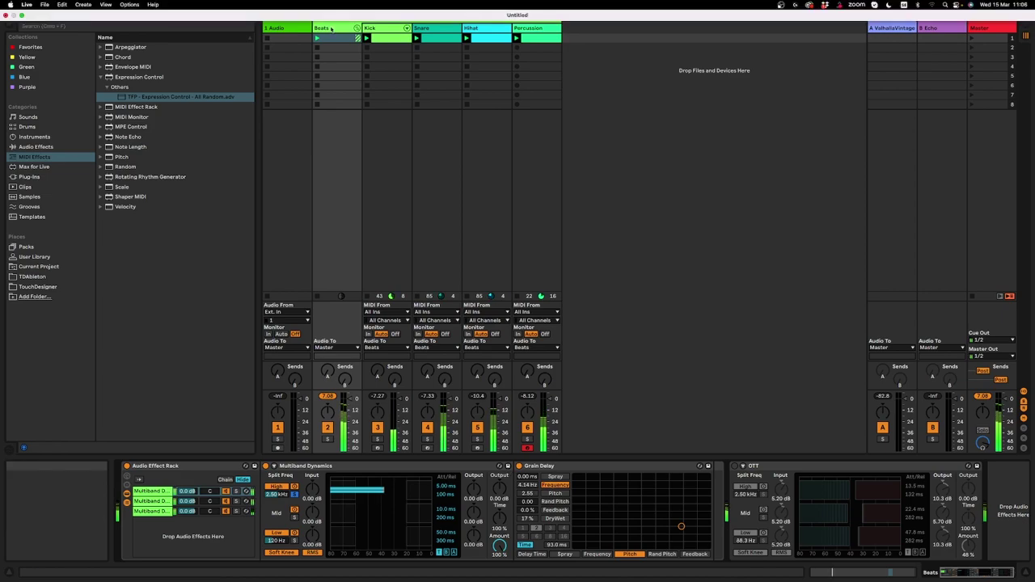
left_click(385, 29)
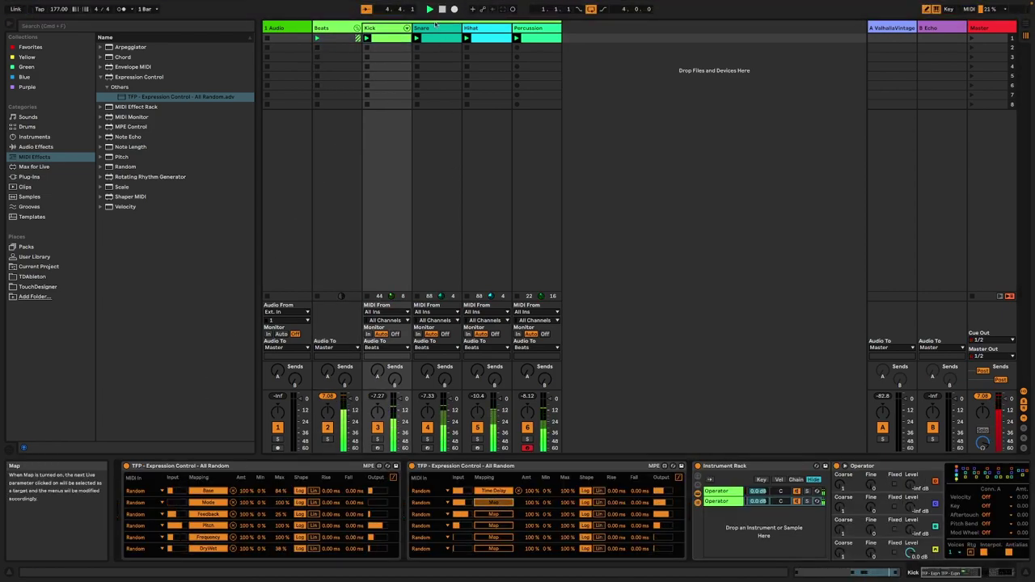
left_click(345, 31)
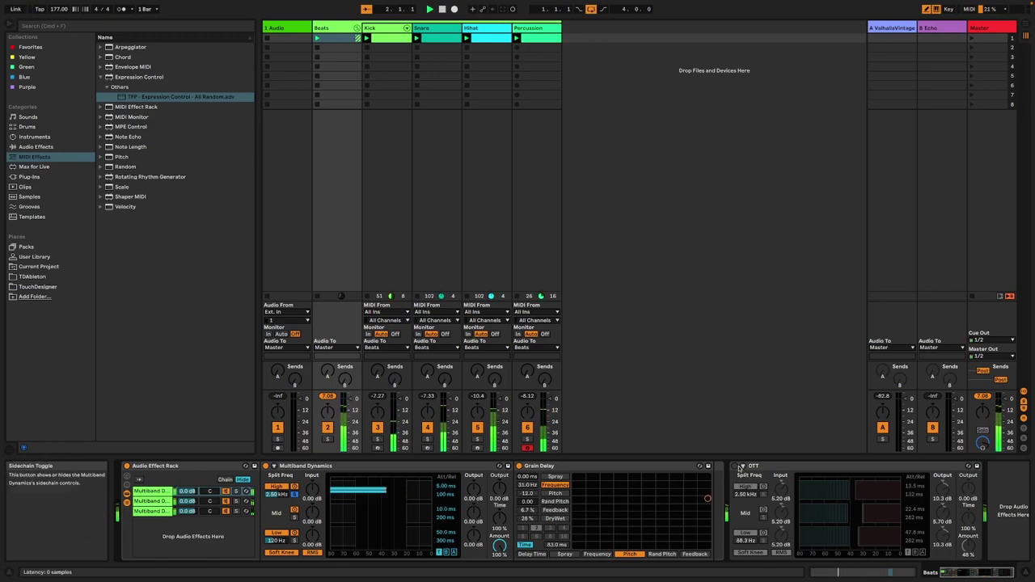
Switch on OTT after the Beats group's rack and set its Amount to 27 %
left_click(734, 466)
left_click_drag(968, 544, 968, 554)
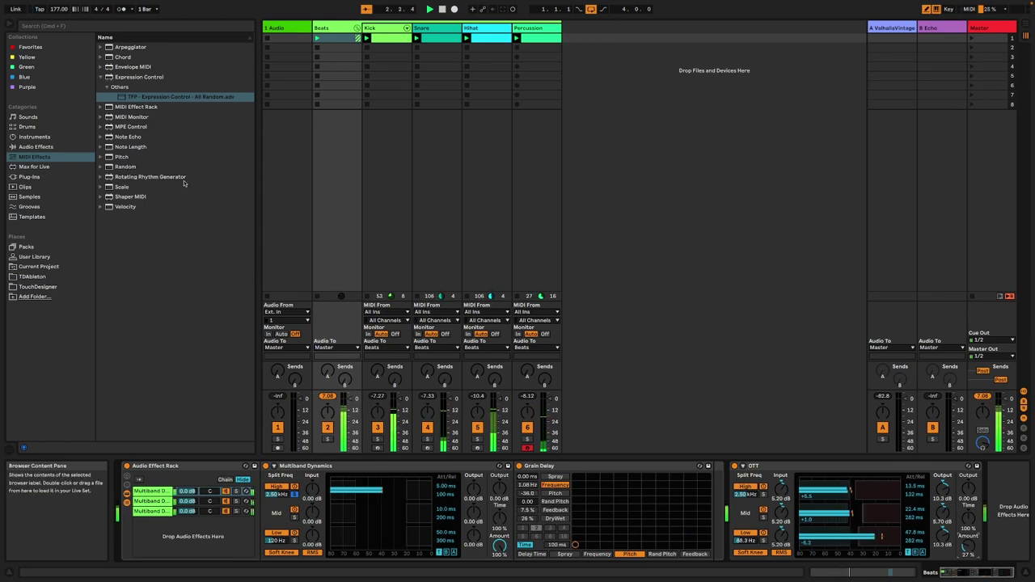
Add a Utility after OTT on the Beats group and enable its Bass Mono
left_click(52, 138)
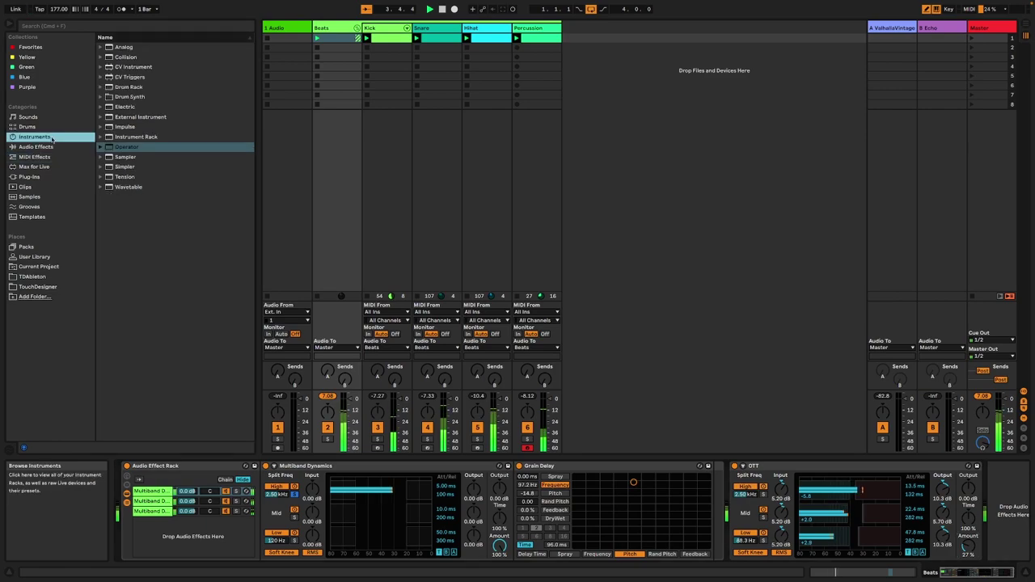
left_click(52, 148)
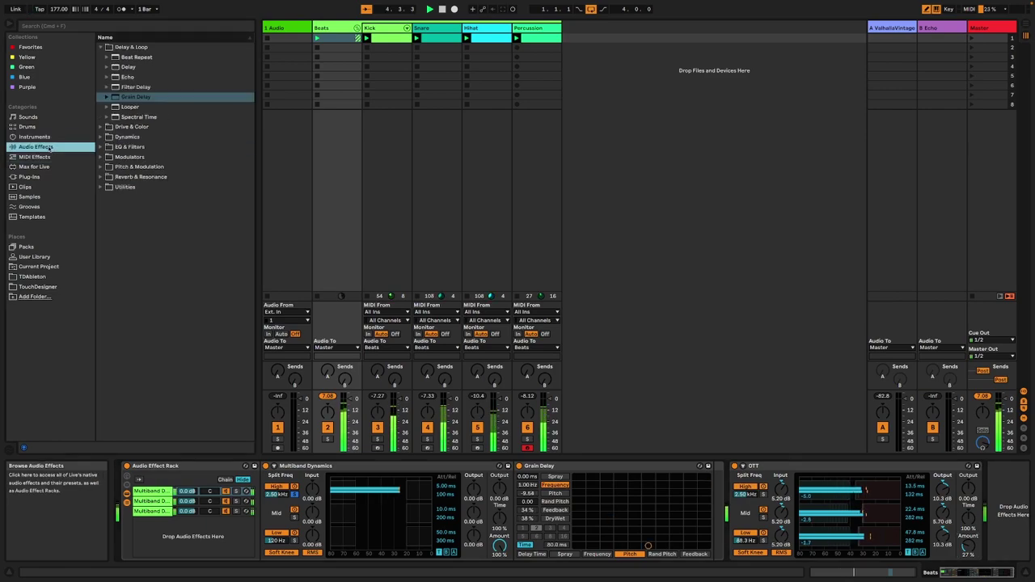
left_click(109, 188)
double_click(130, 206)
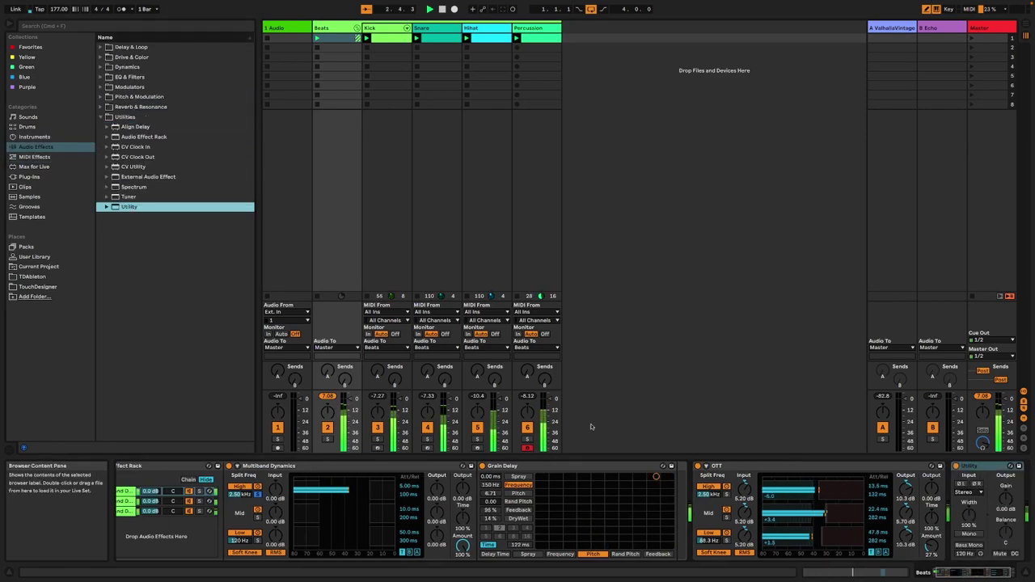
left_click(968, 545)
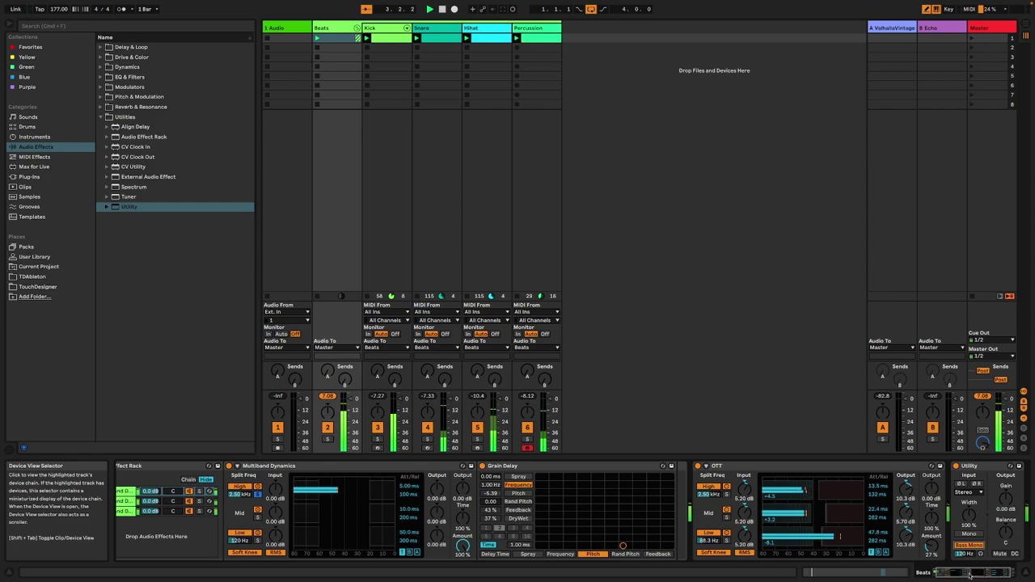
Lower the maximum of the Dry/Wet slot in Kick's first Expression Control to 30 %
left_click_drag(835, 571, 820, 572)
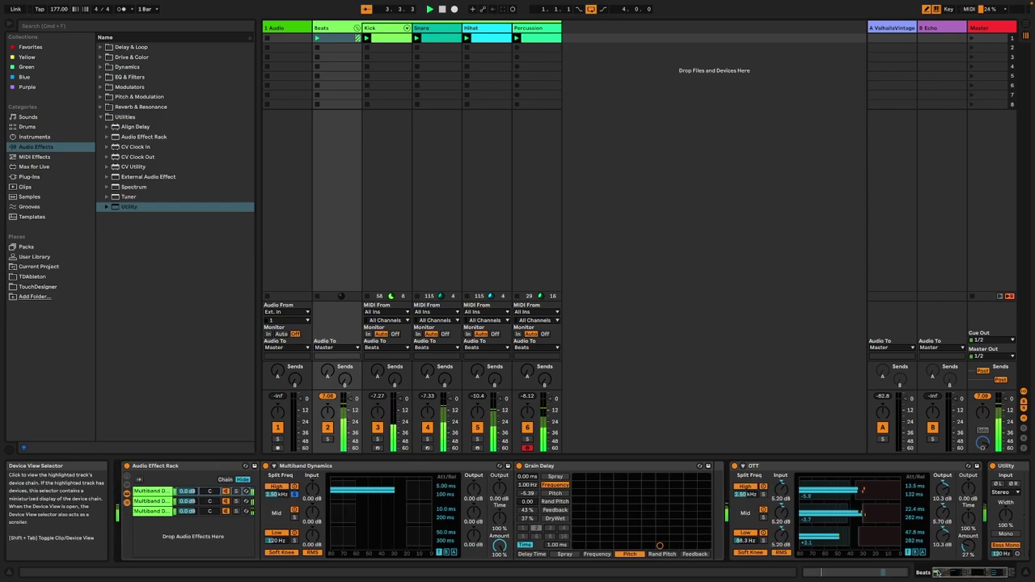
left_click(374, 30)
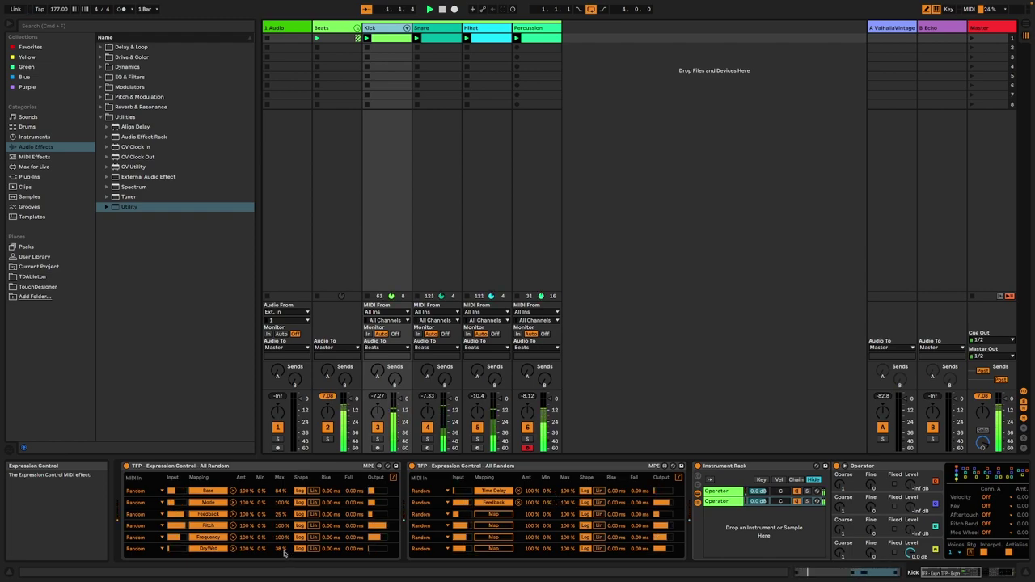
left_click_drag(279, 548, 279, 552)
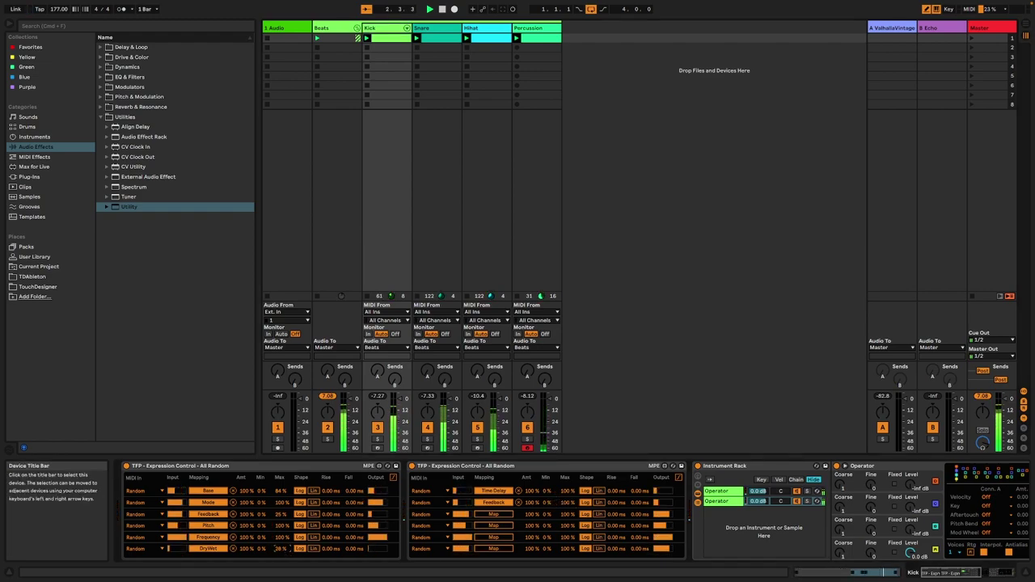
left_click(426, 28)
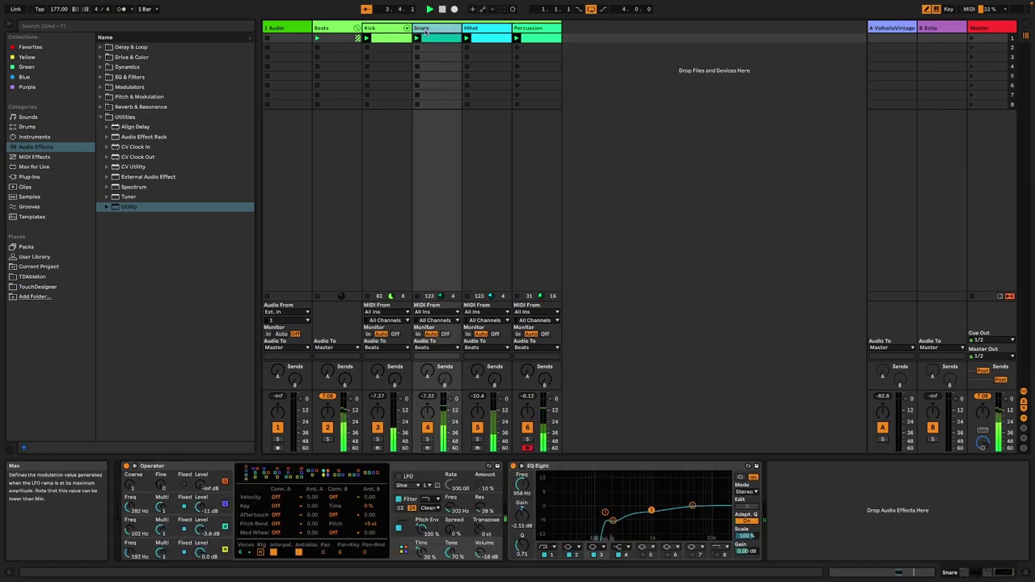
left_click(383, 27)
left_click(335, 27)
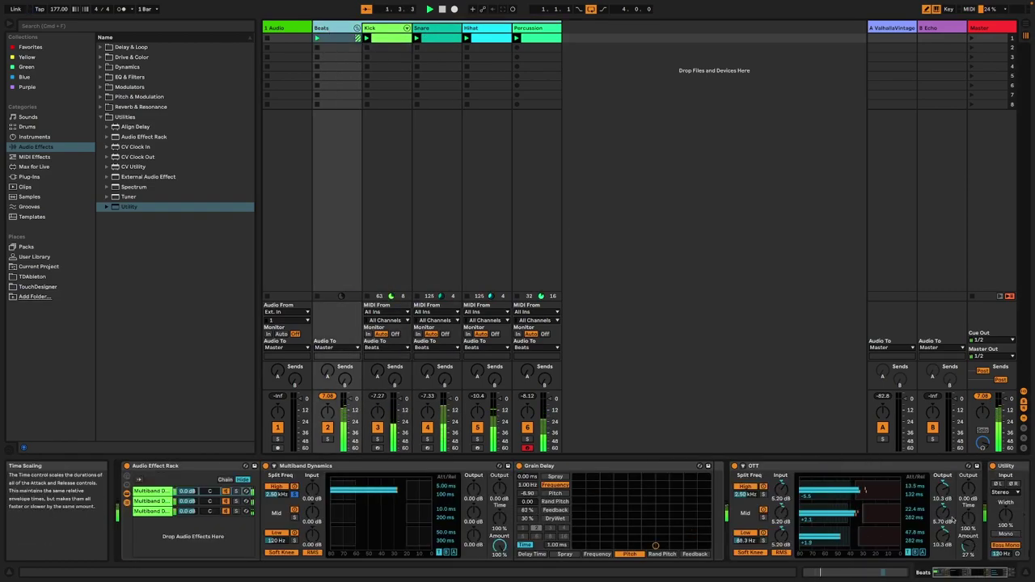
Set the Reverb in the mid-band chain of the Beats group's rack to 20 % Dry/Wet and 1.60 s Decay
mouse_move(966, 575)
left_mouse_down()
mouse_move(982, 574)
mouse_move(954, 574)
left_mouse_up()
left_click(153, 501)
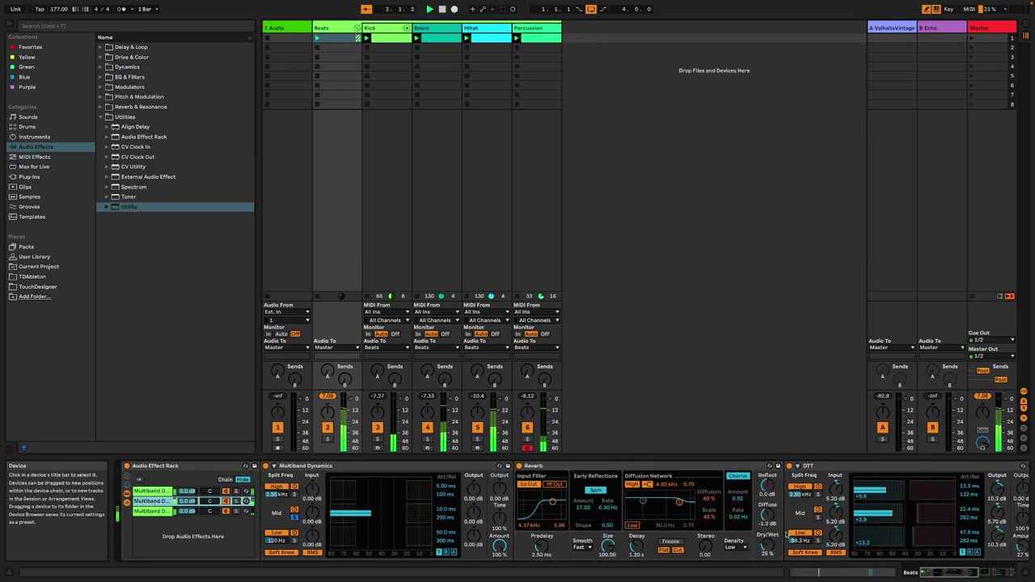
left_click_drag(767, 543, 768, 552)
left_click_drag(637, 547, 637, 517)
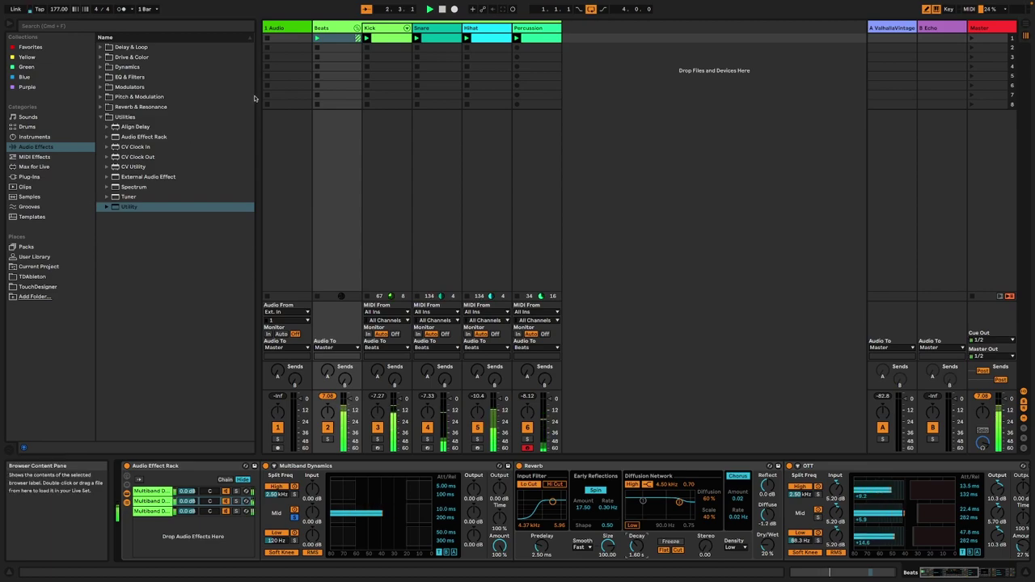
Find the Max MIDI effect TFP - Coin with the search term "coin" and add it to the Kick track
left_click(380, 32)
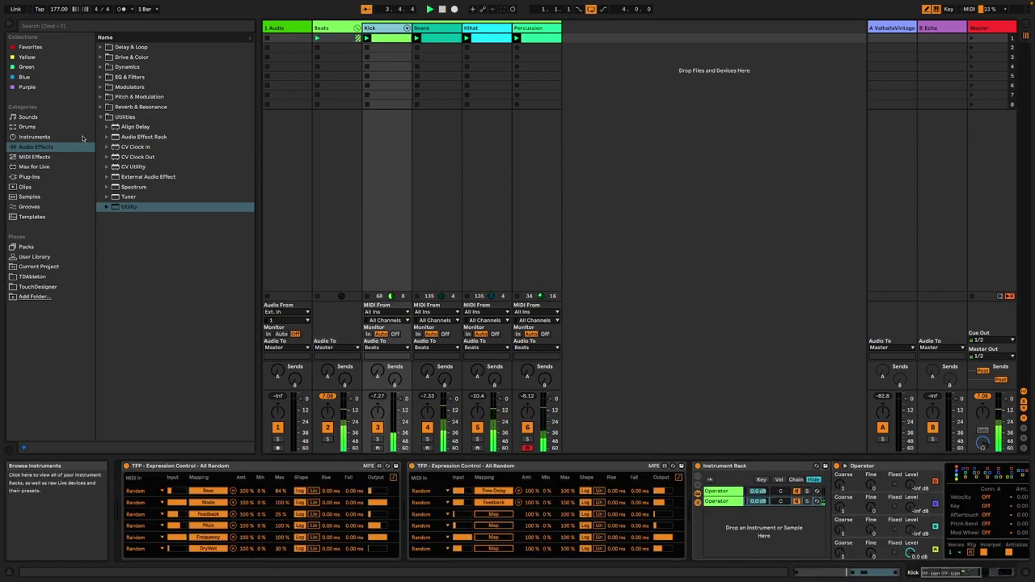
left_click(47, 176)
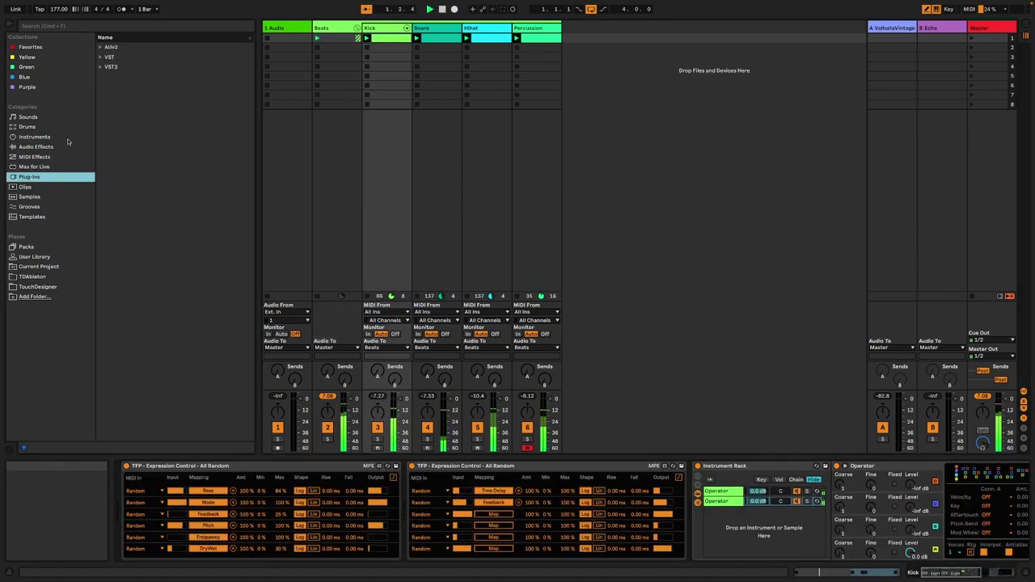
left_click(98, 28)
type("coin")
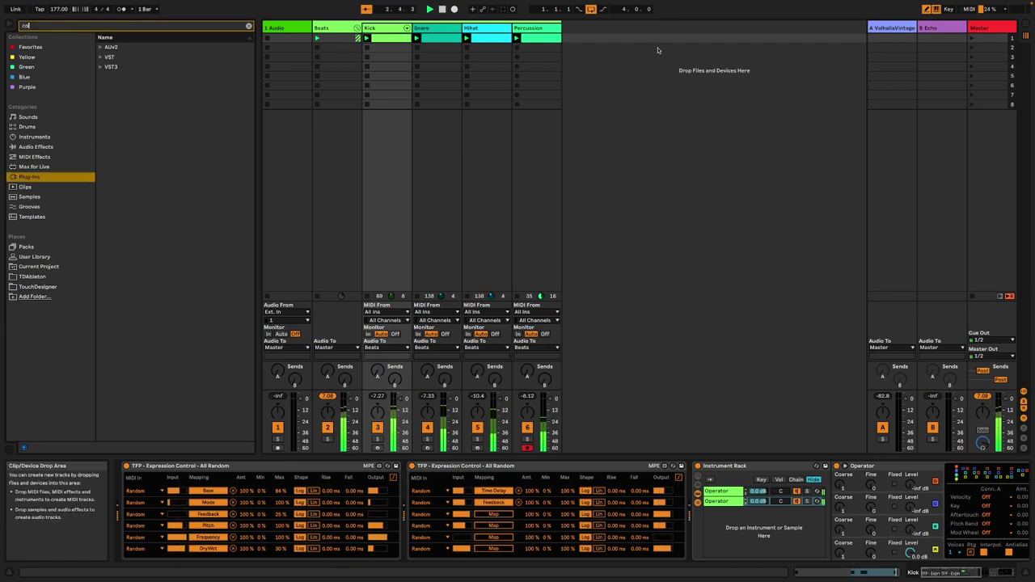
left_click(34, 166)
left_click(100, 47)
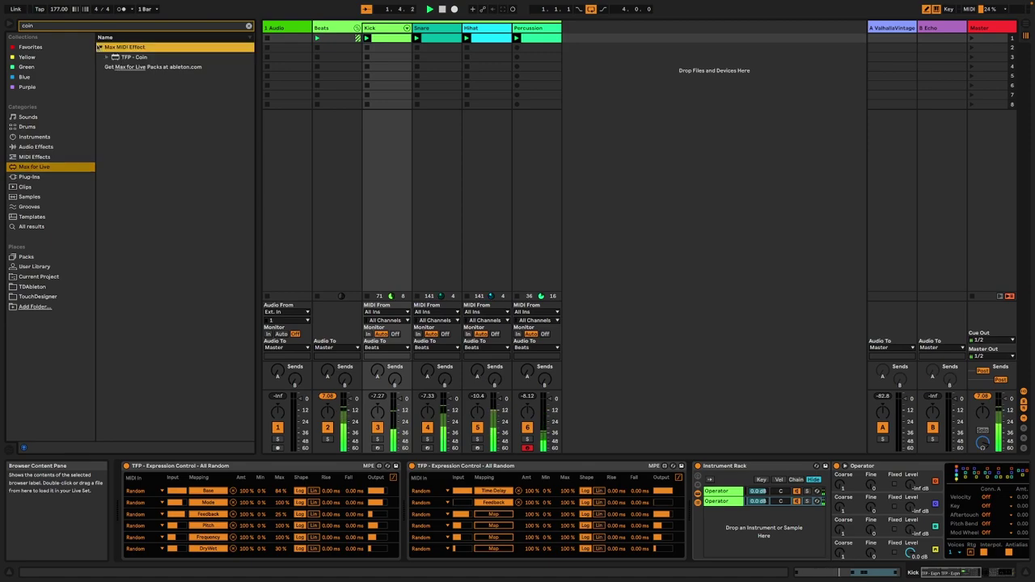
double_click(117, 56)
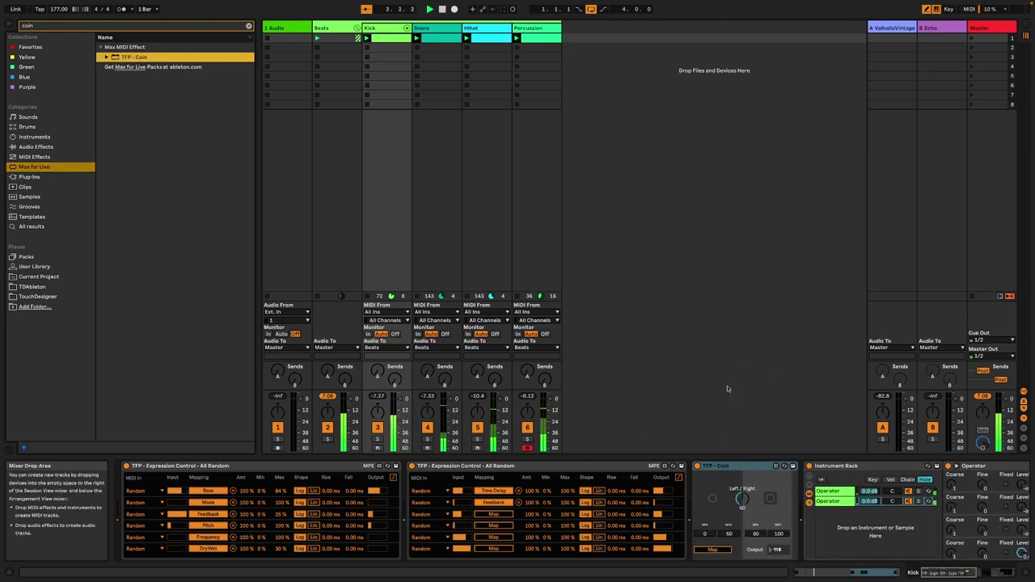
Set TFP - Coin's Left/Right to 18, left maximum to 25 and right minimum to 68, and map it to the mid-band Reverb's Decay
left_click_drag(742, 499, 742, 524)
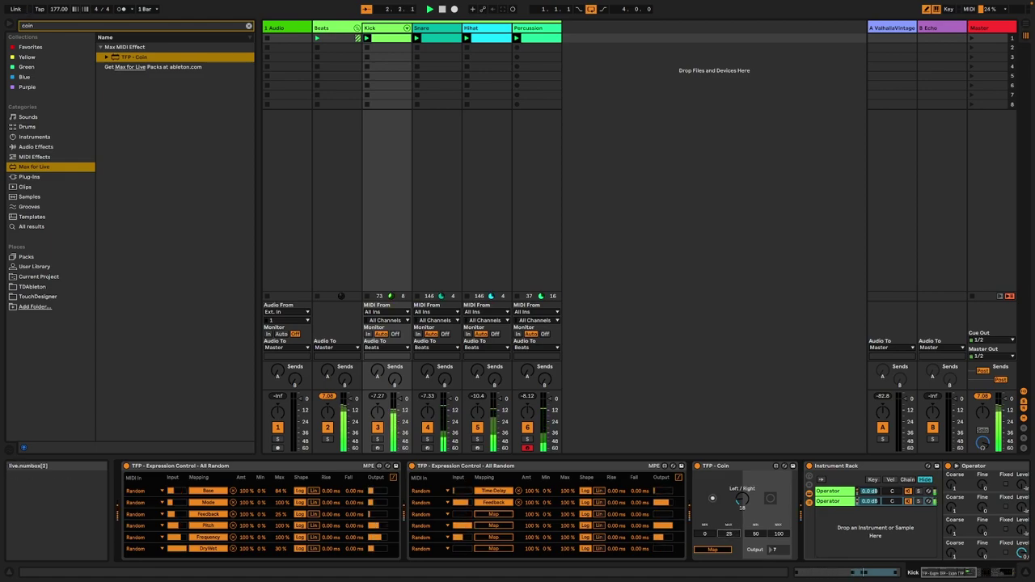
left_click_drag(760, 536, 760, 523)
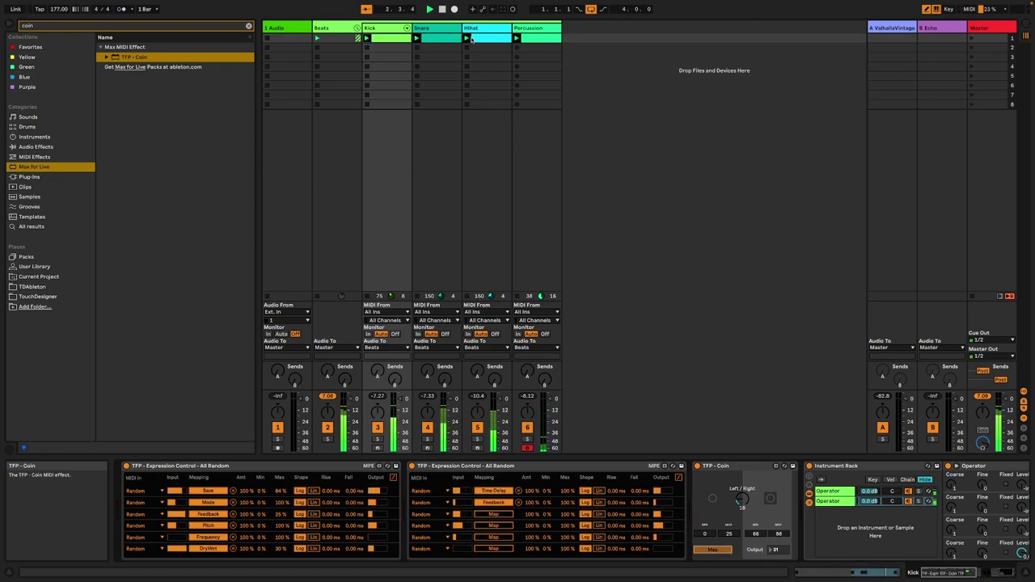
left_click(333, 30)
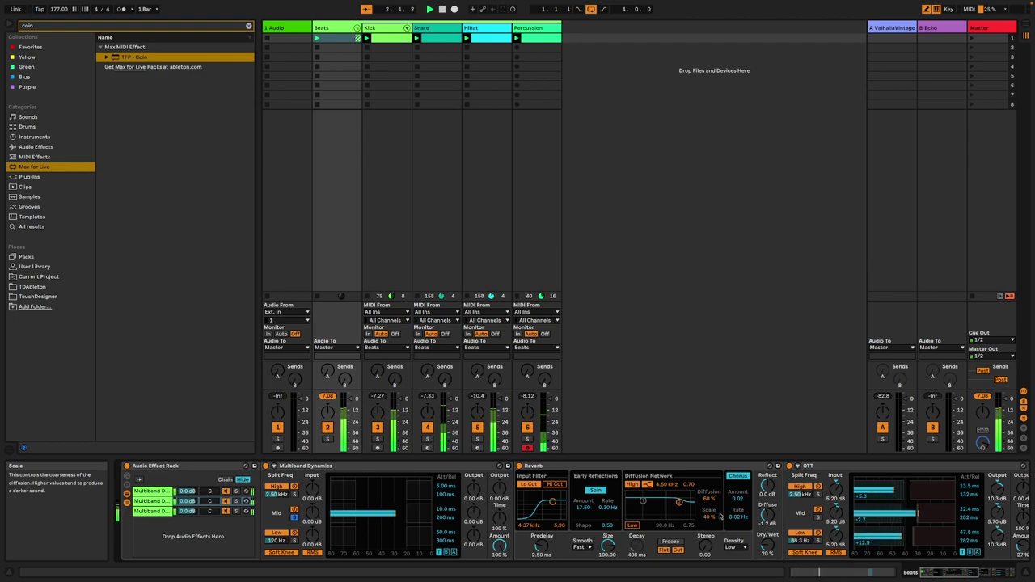
Add a default EQ Eight after the Grain Delay in the high-band chain of the Beats group's rack
left_click(147, 492)
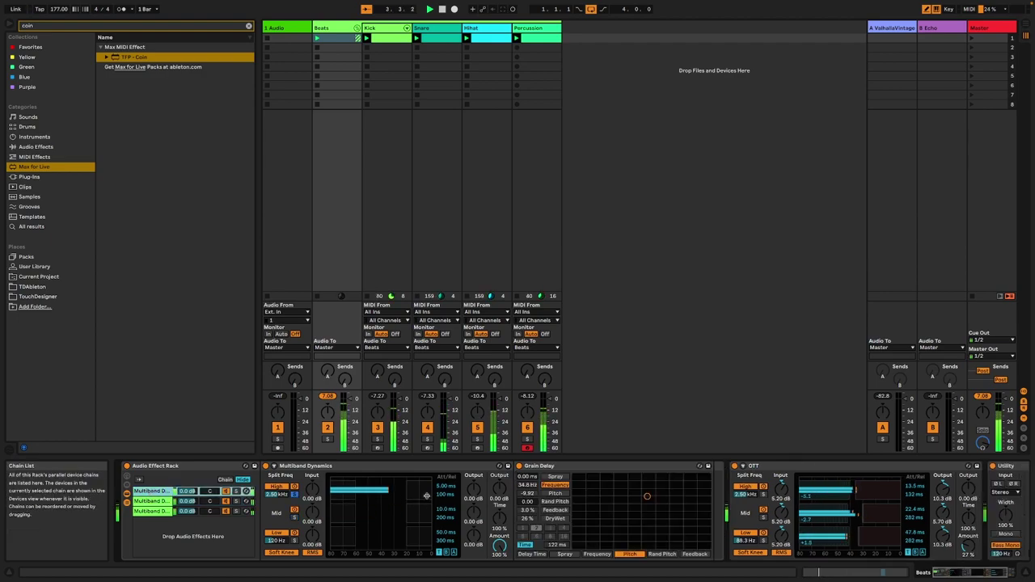
left_click(974, 573)
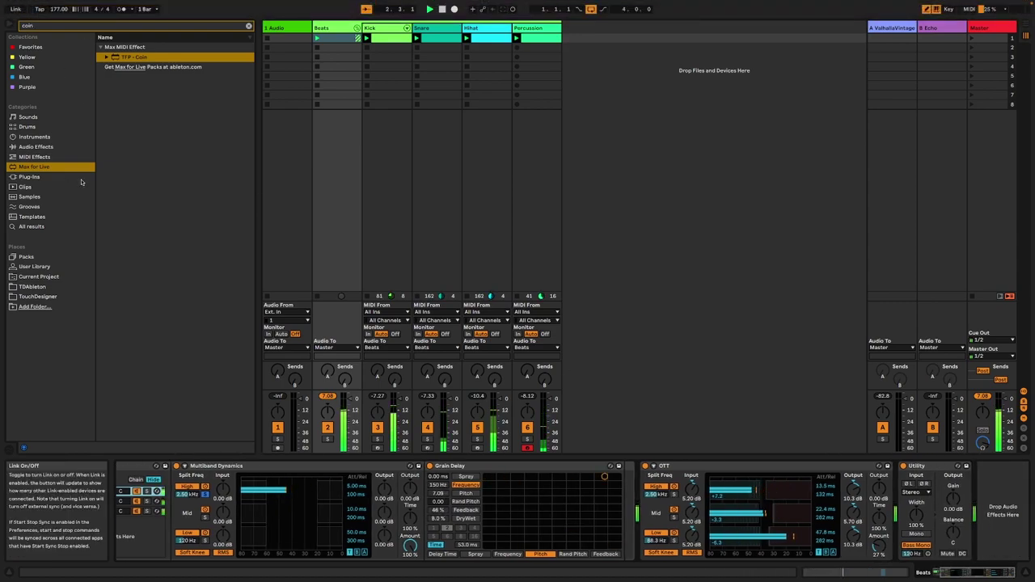
left_click(60, 148)
key("BackSpace")
key("BackSpace")
key("BackSpace")
key("BackSpace")
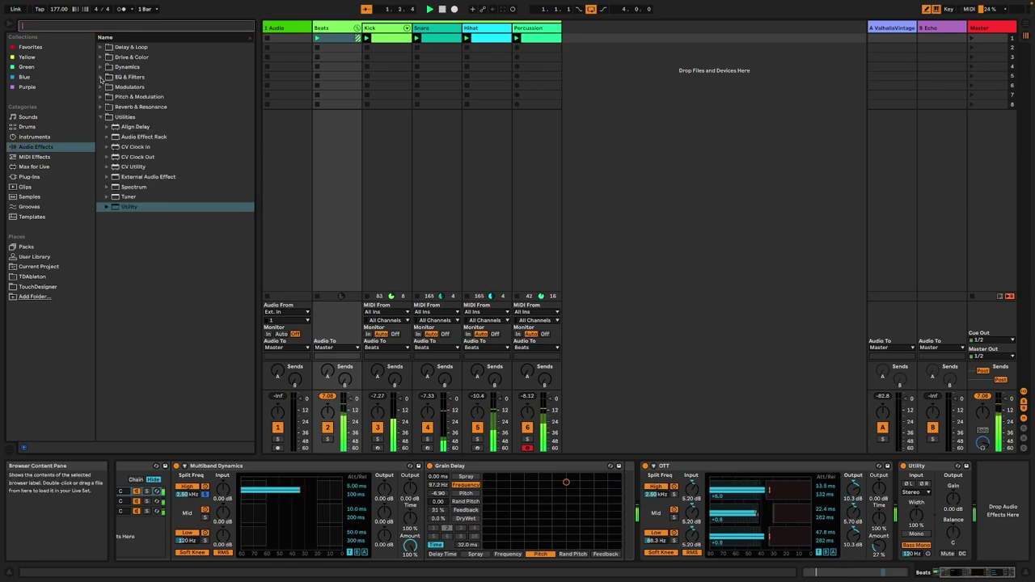
left_click(101, 77)
left_click(131, 107)
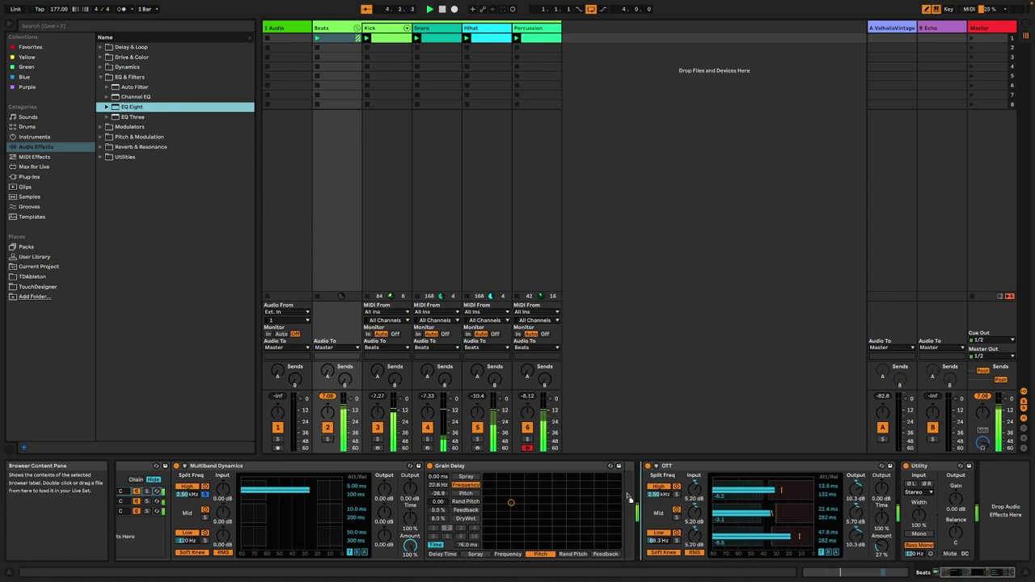
key("Return")
left_click_drag(697, 467, 626, 478)
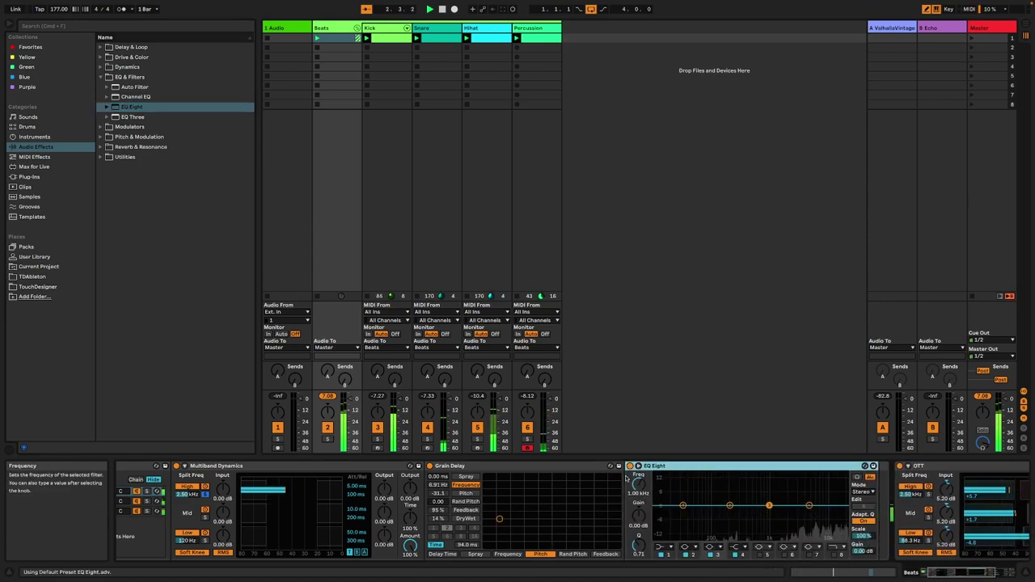
Move the EQ Eight's third band to about 550 Hz and make its first band a low cut at 774 Hz with Q 0.66
left_click(729, 506)
left_click_drag(768, 506, 760, 507)
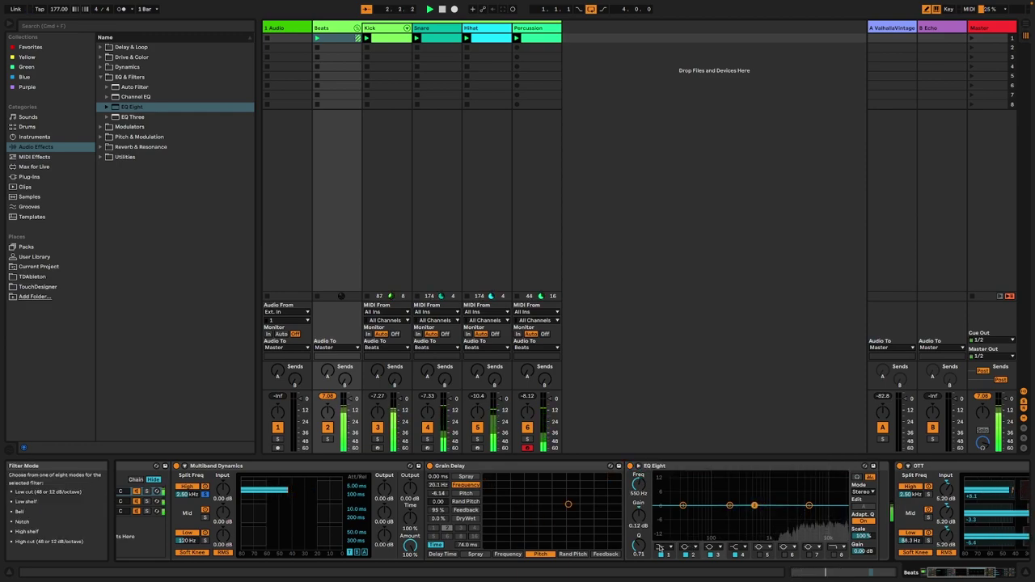
double_click(683, 505)
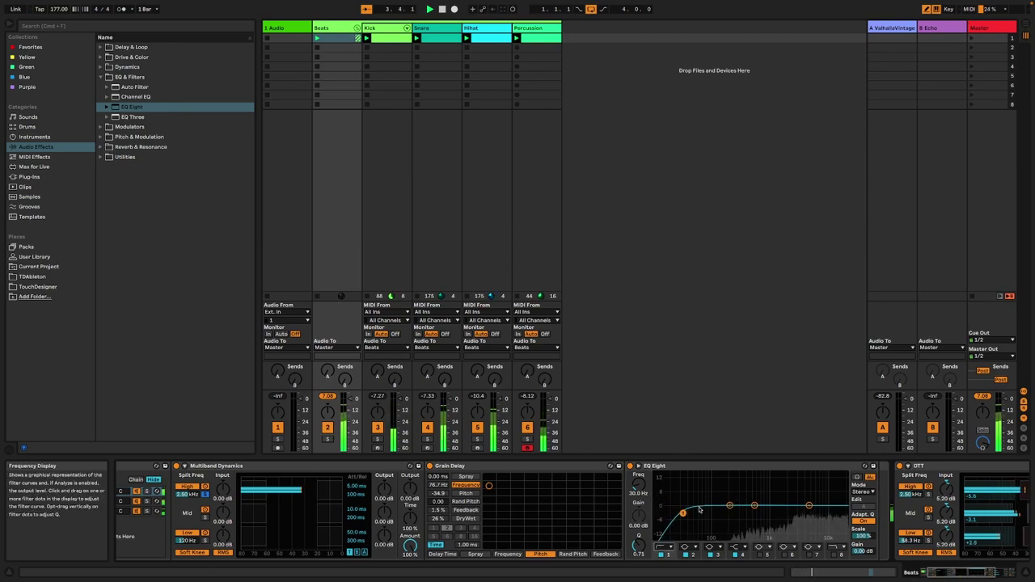
left_click_drag(683, 514, 764, 515)
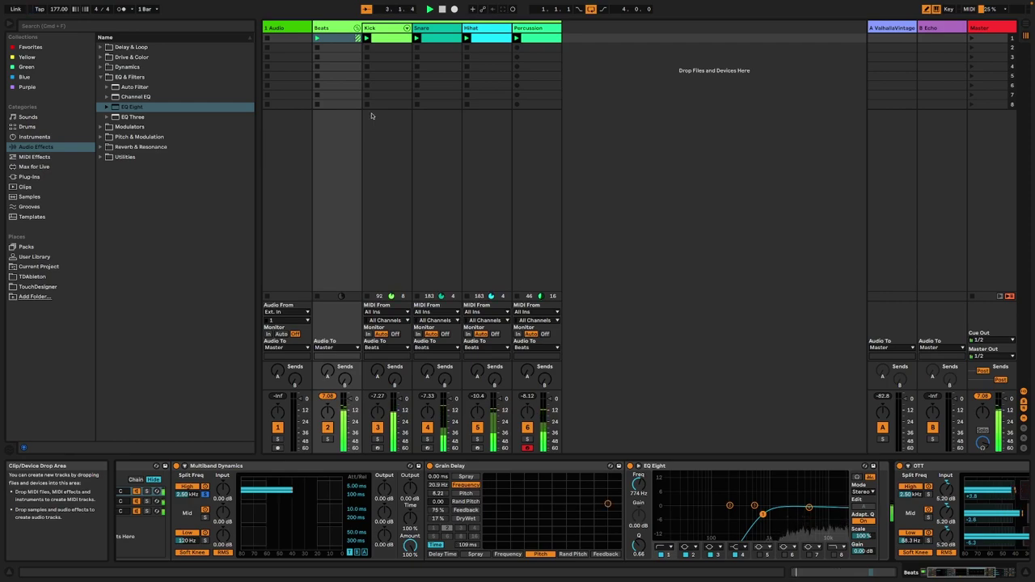
Delete the unused first audio track and insert a new MIDI track after the Percussion track
left_click(277, 29)
key("Delete")
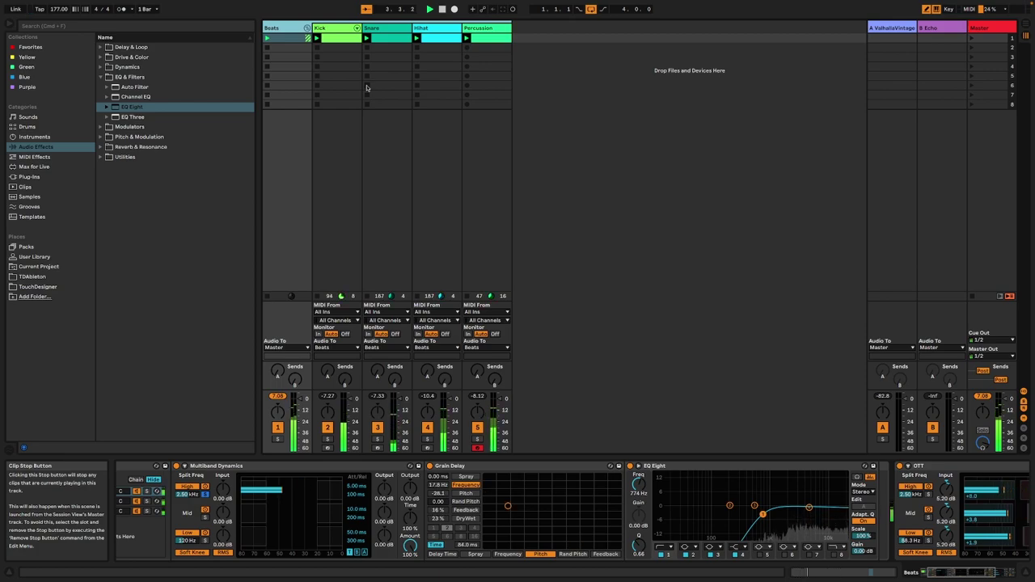
right_click(558, 105)
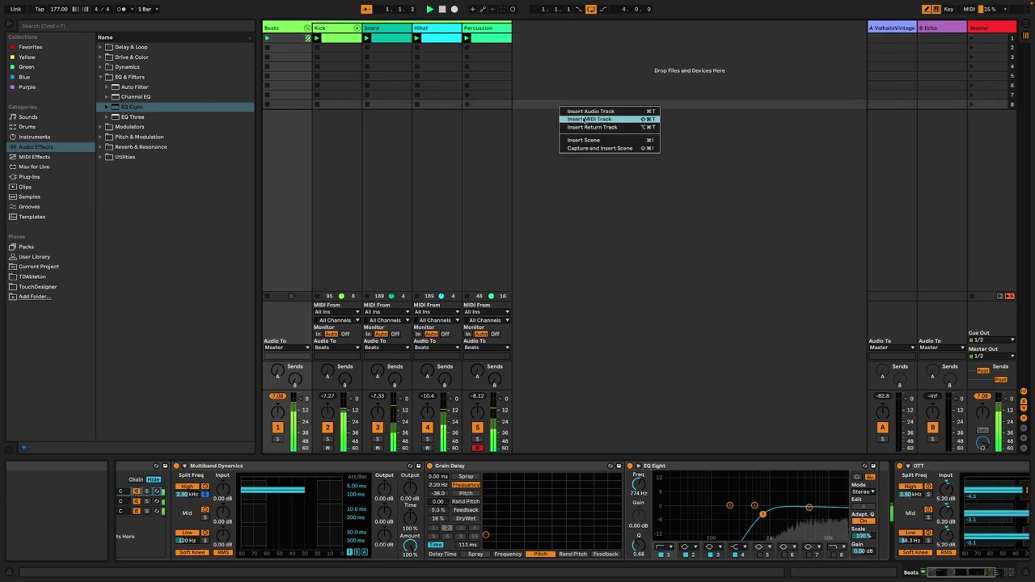
left_click(584, 118)
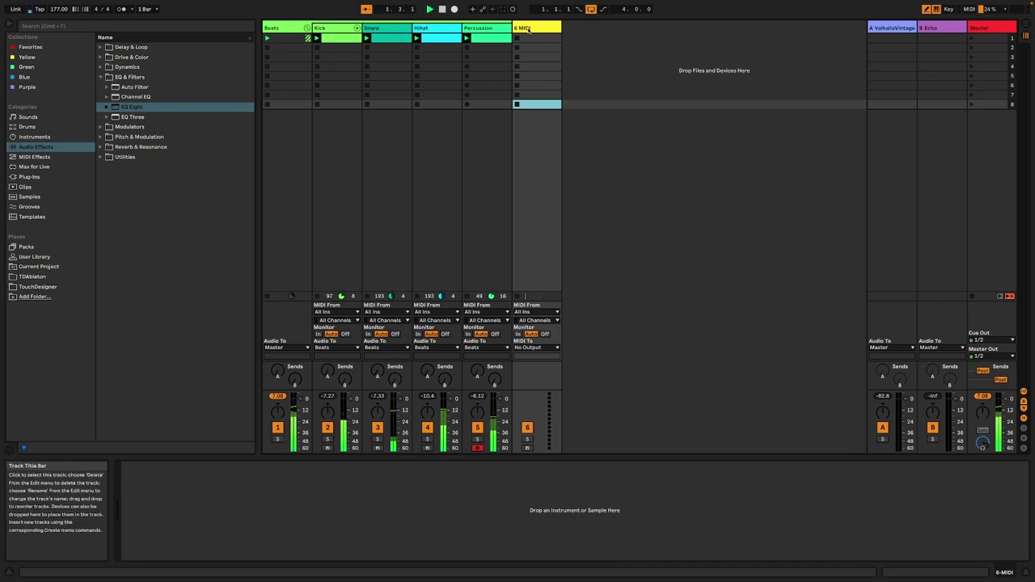
Load a default Operator on the new MIDI track and create an empty clip in its first slot
left_click(35, 137)
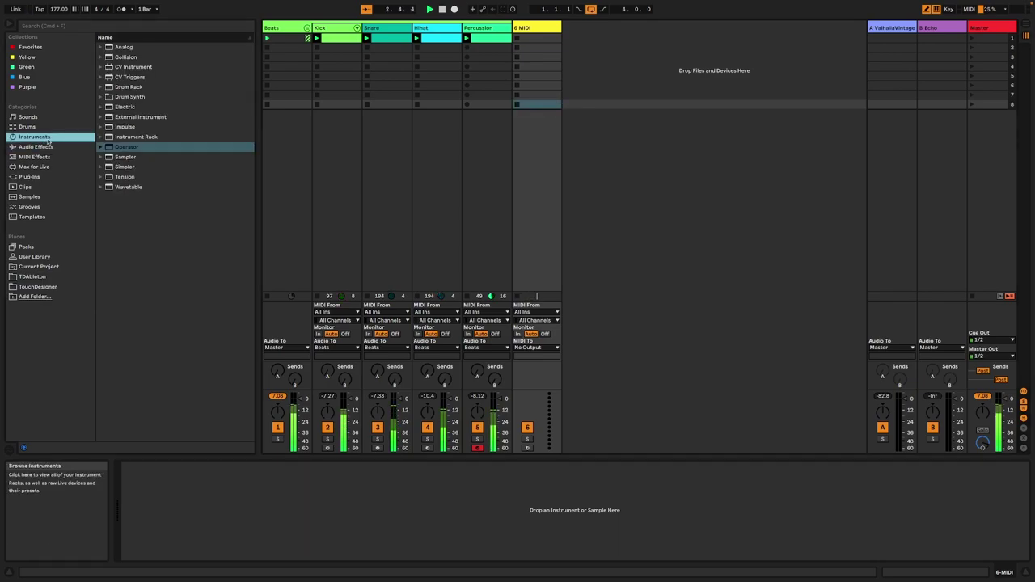
left_click(119, 148)
double_click(119, 148)
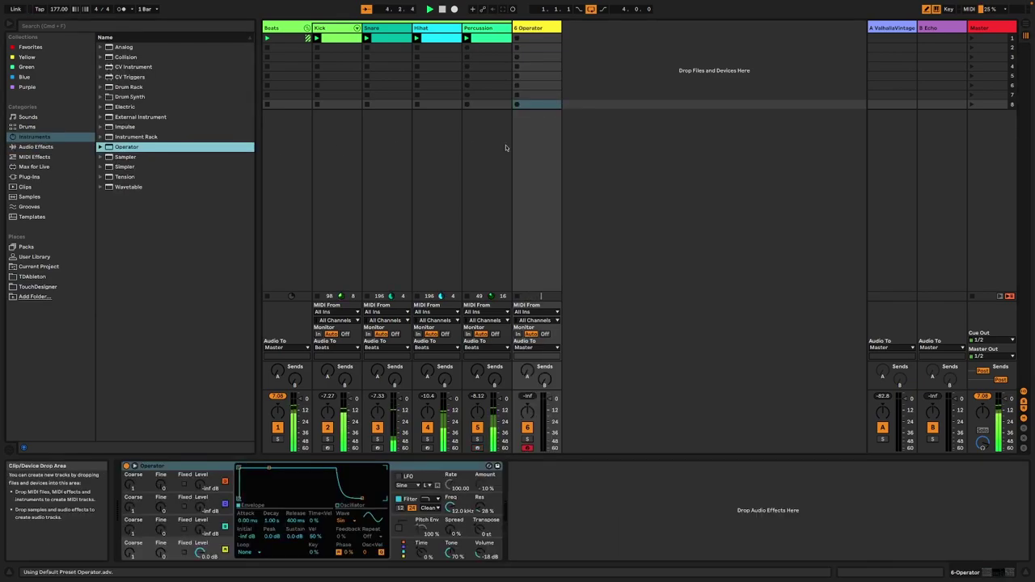
double_click(536, 38)
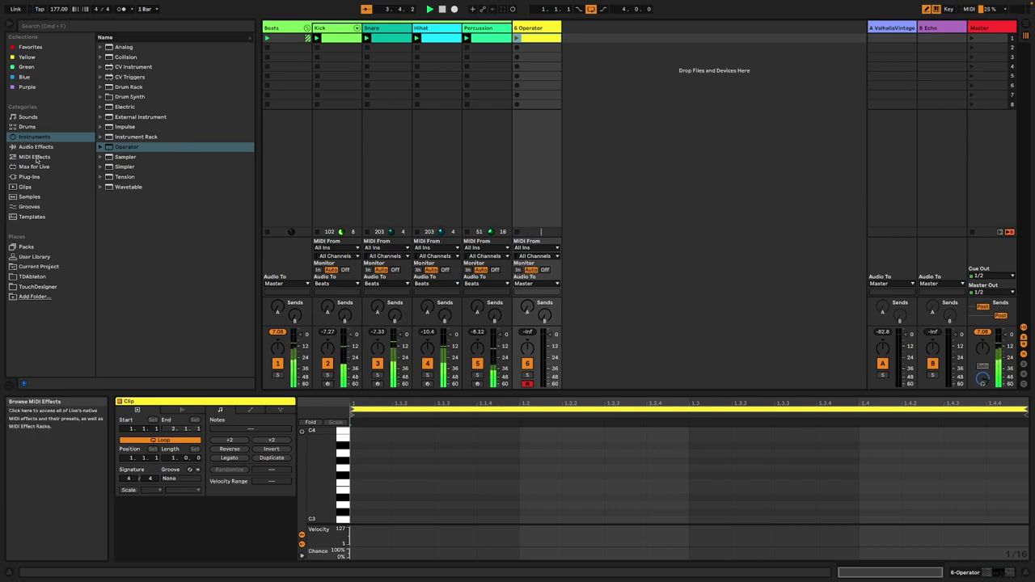
Look through the Max for Live, MIDI Effects and Audio Effects categories for a device, collapsing the expanded effect folders
left_click(37, 167)
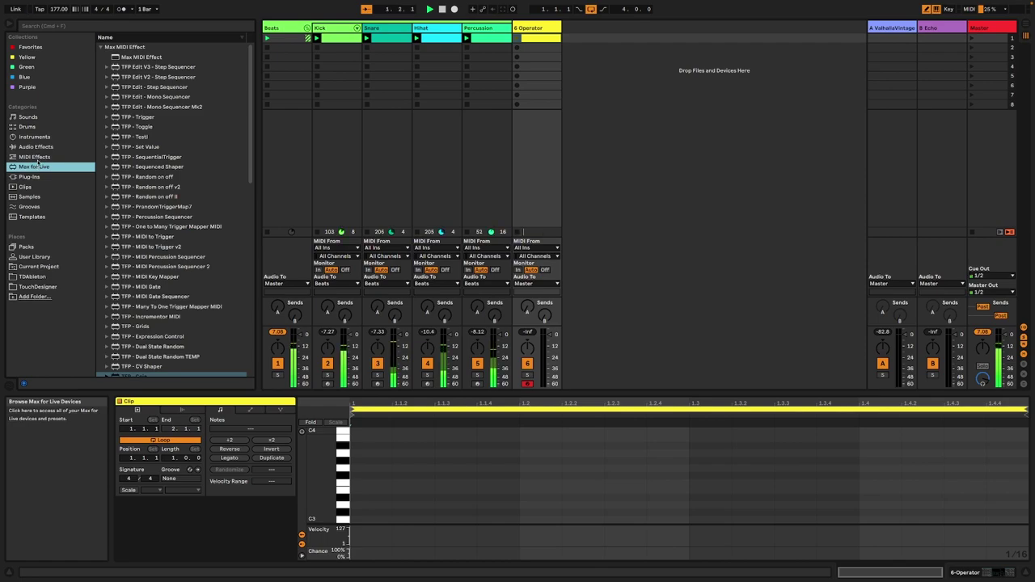
left_click(38, 158)
left_click(39, 147)
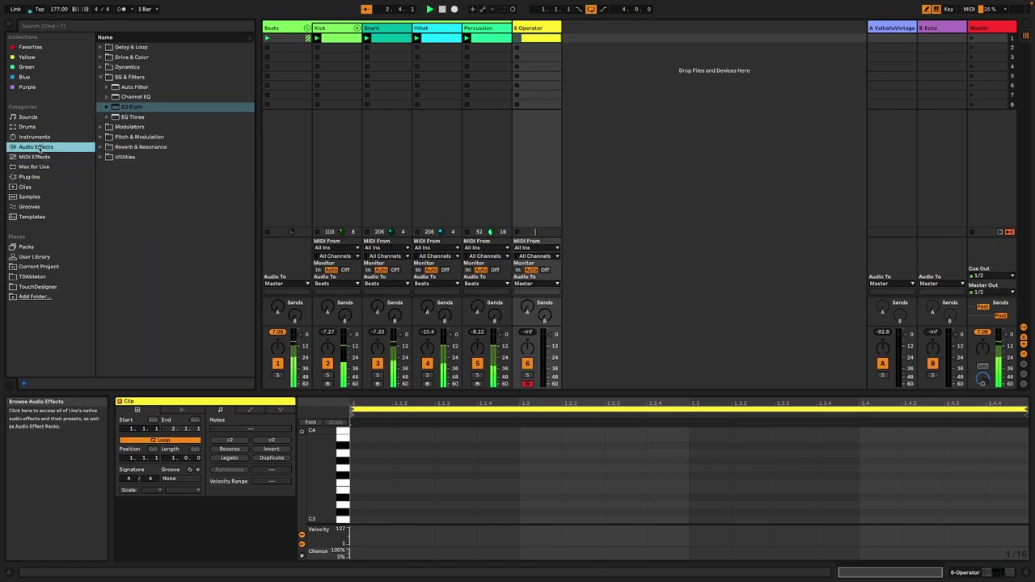
left_click(37, 157)
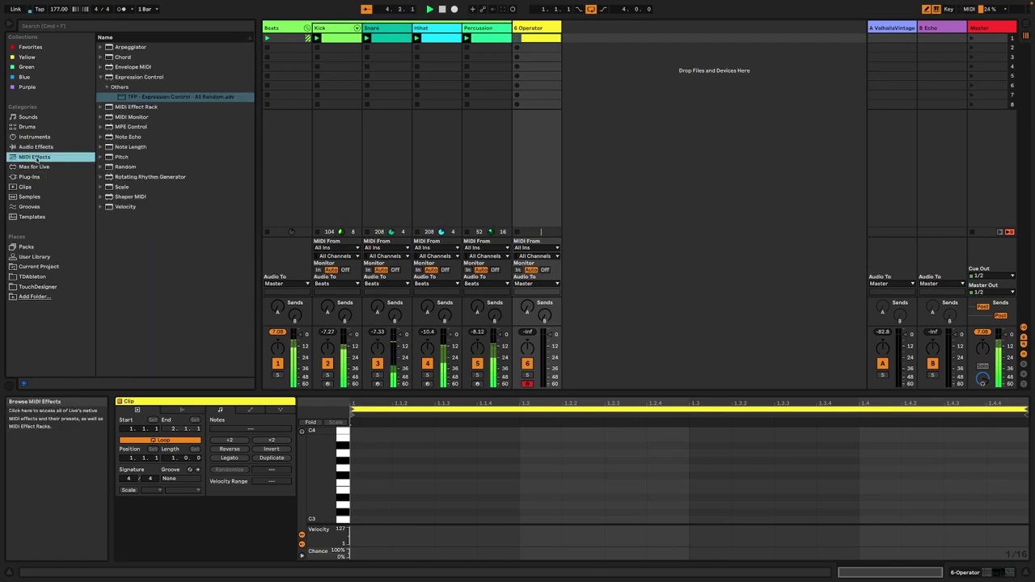
left_click(101, 77)
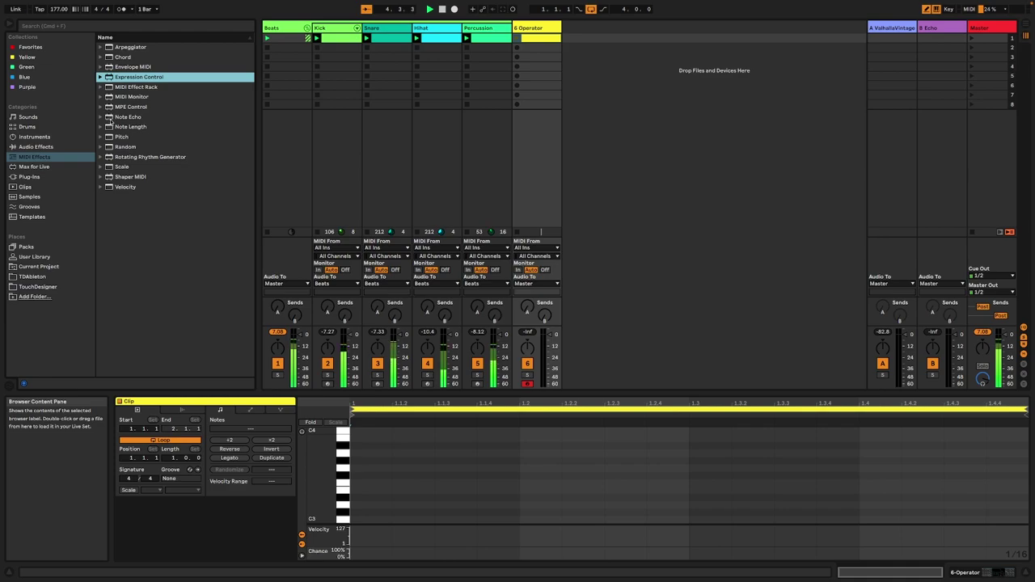
left_click(35, 147)
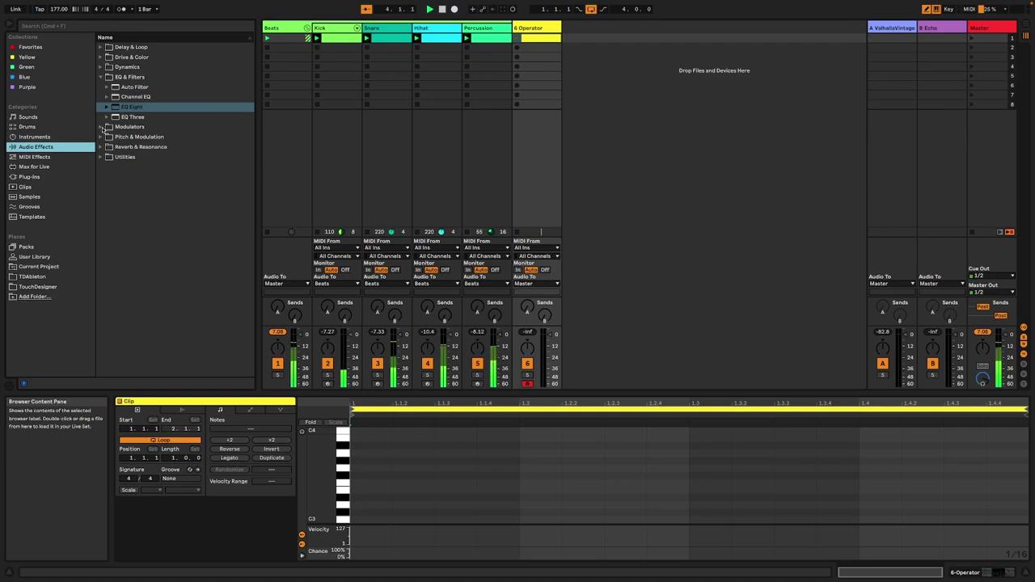
left_click(103, 127)
left_click(101, 86)
left_click(101, 107)
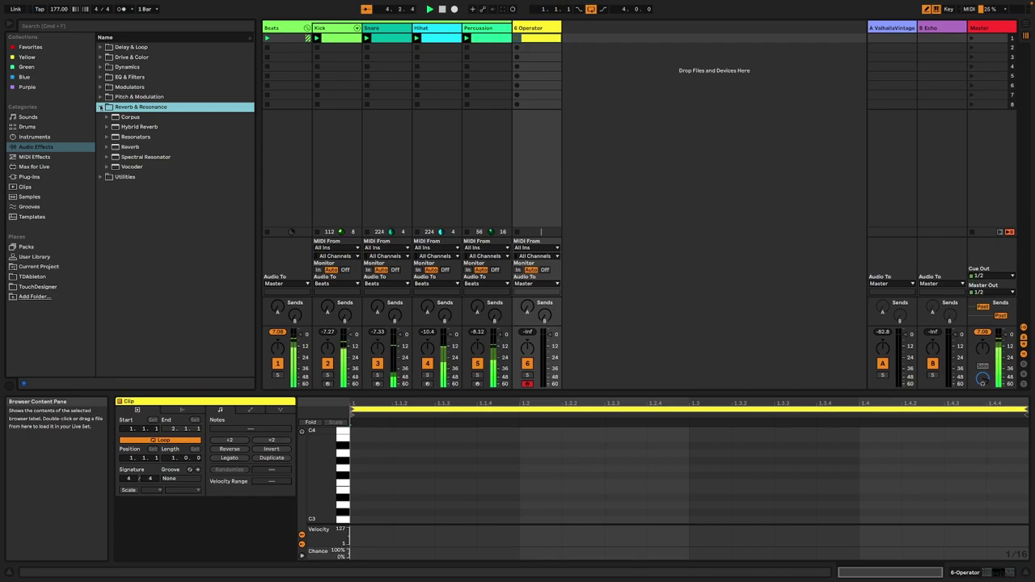
left_click(100, 107)
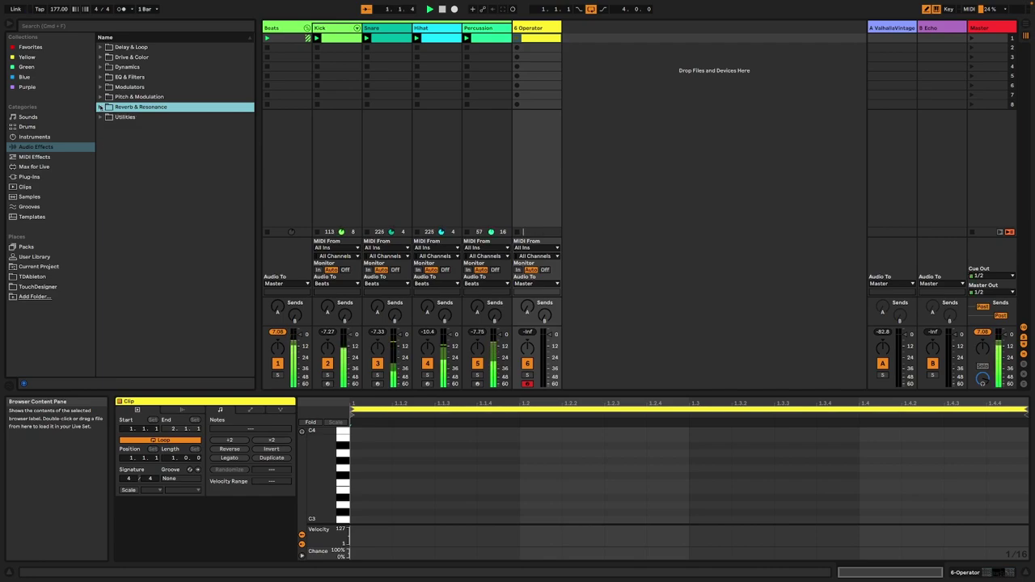
Add the Phrygian Dominant preset of the Scale MIDI effect in front of Operator on the new track
left_click(34, 156)
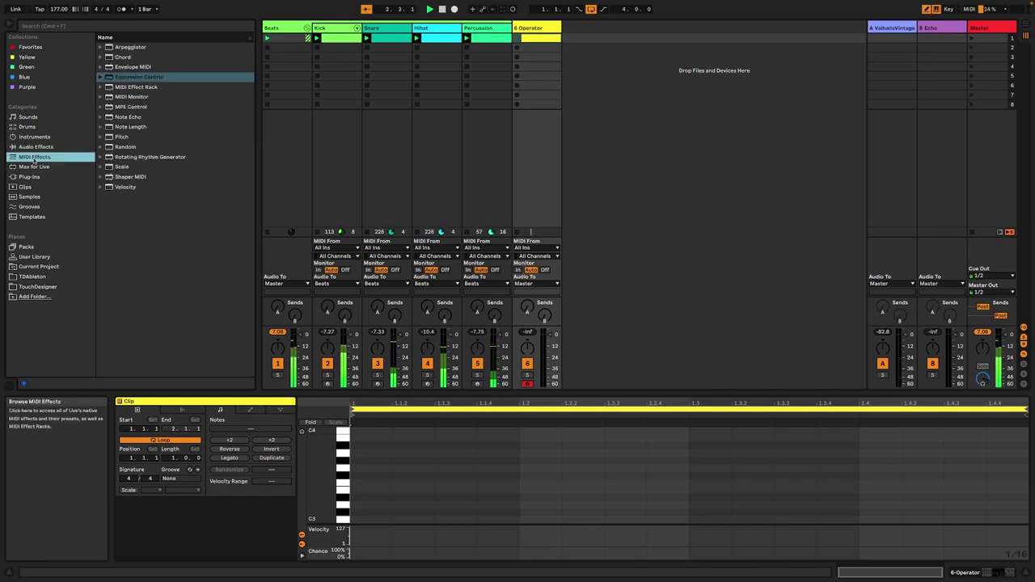
left_click(100, 167)
scroll(186, 307, "down", 10)
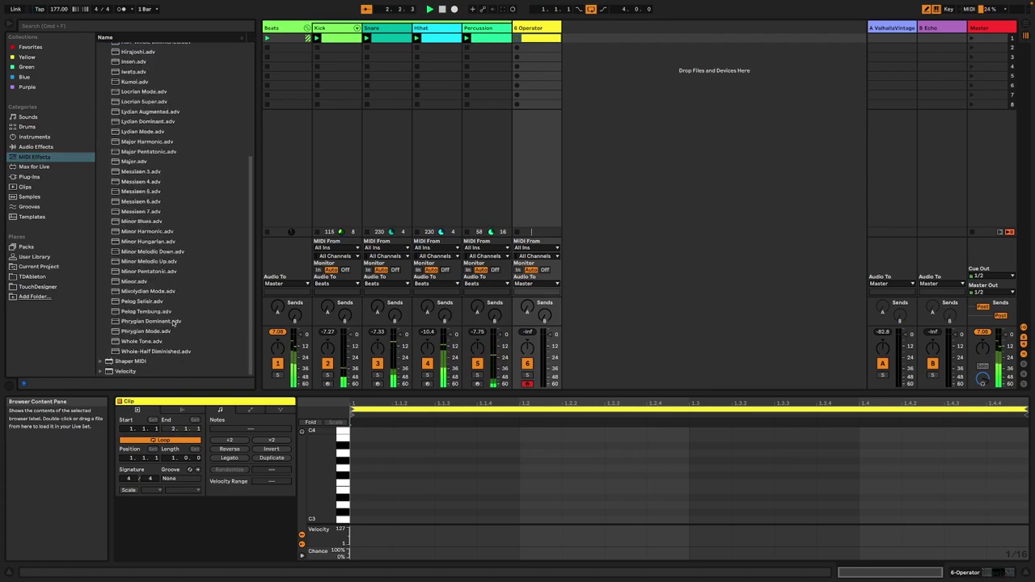
double_click(150, 321)
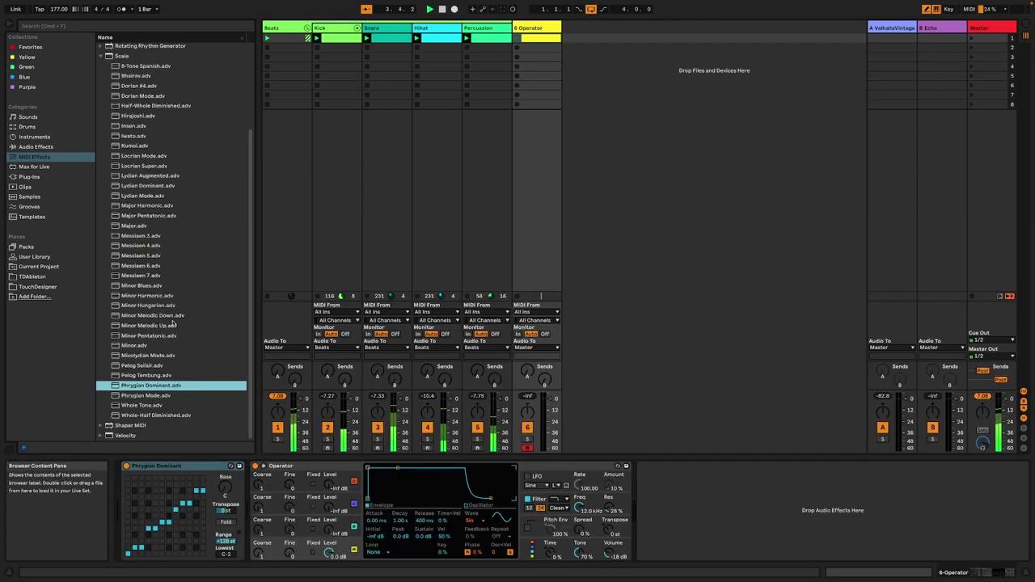
Turn on the scale for the Operator track's clip and set it to C Phrygian Dominant
double_click(537, 38)
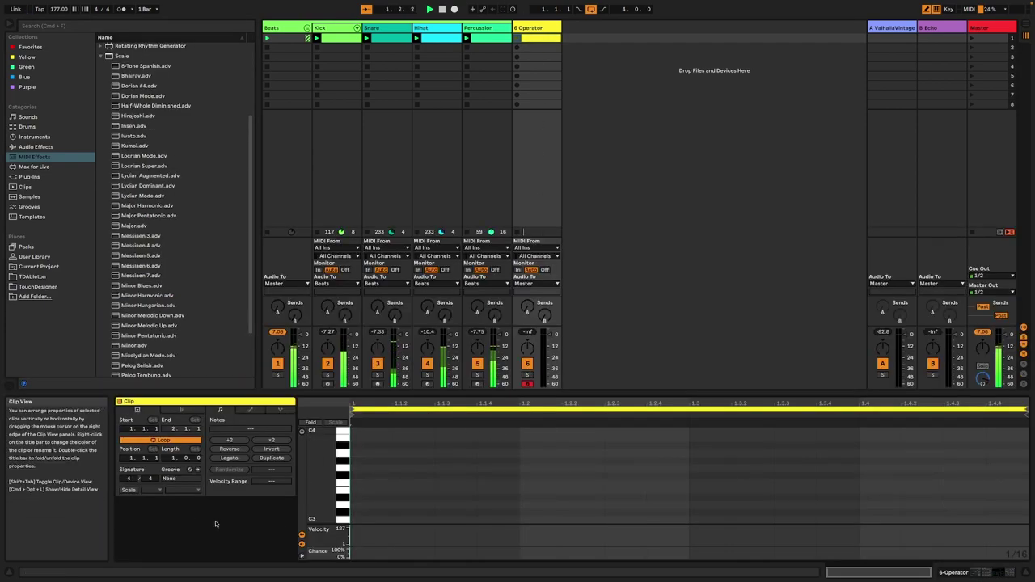
left_click(127, 489)
left_click(150, 490)
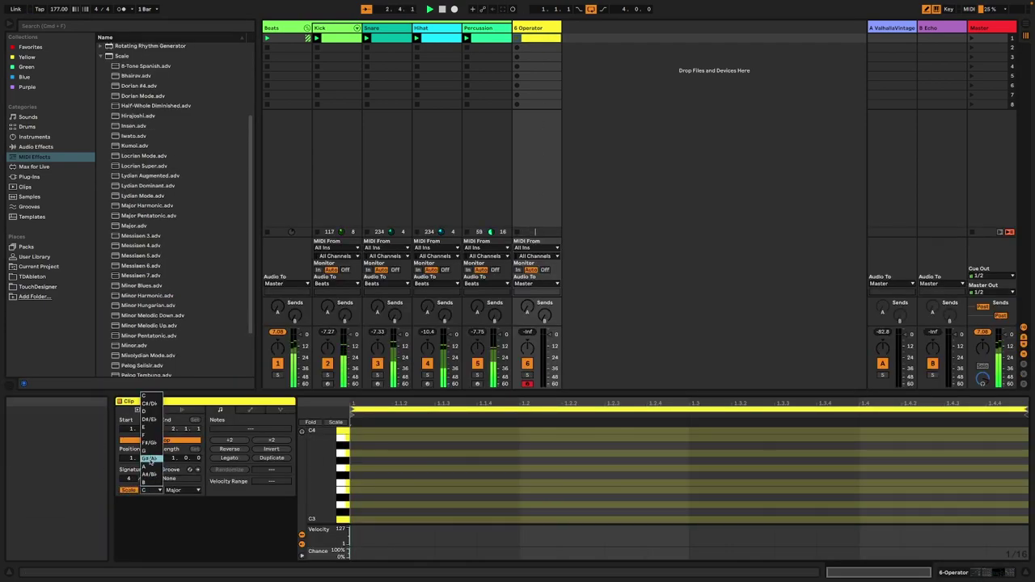
left_click(159, 398)
left_click(179, 490)
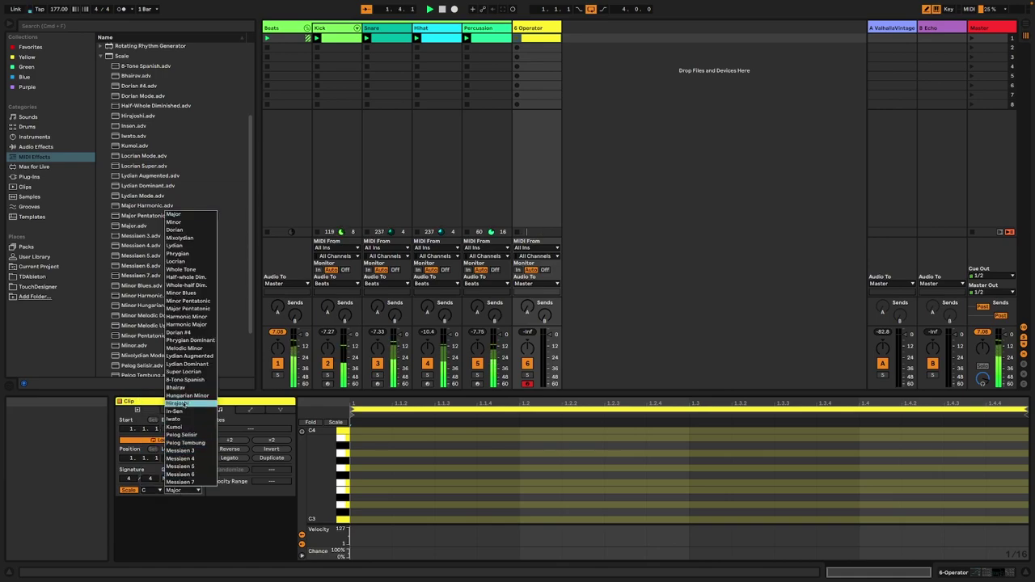
left_click(189, 340)
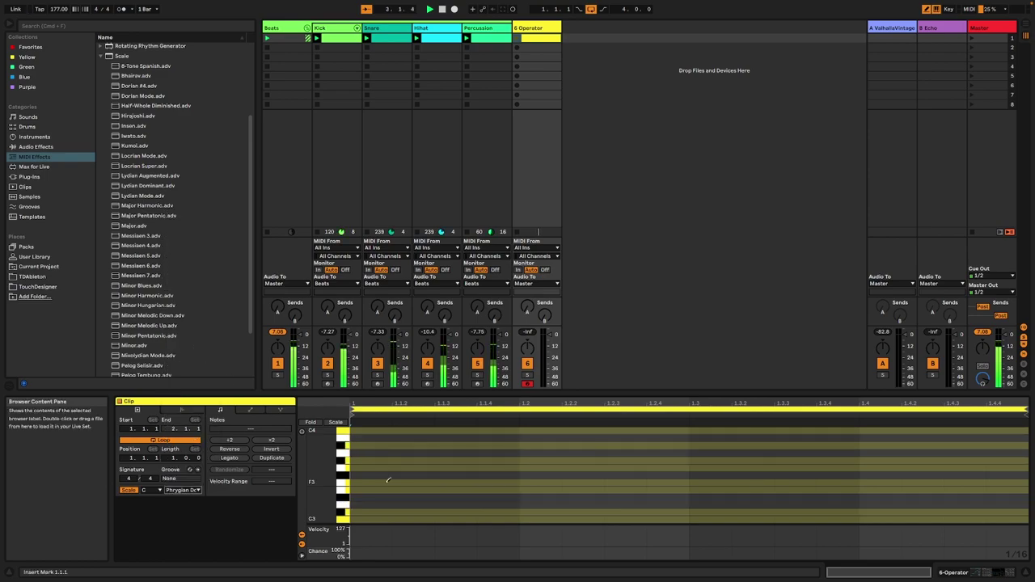
Draw sixteenth notes in the Operator clip on Db1 at 1.1.2 and C1 at 1.2.1
scroll(383, 509, "down", 10)
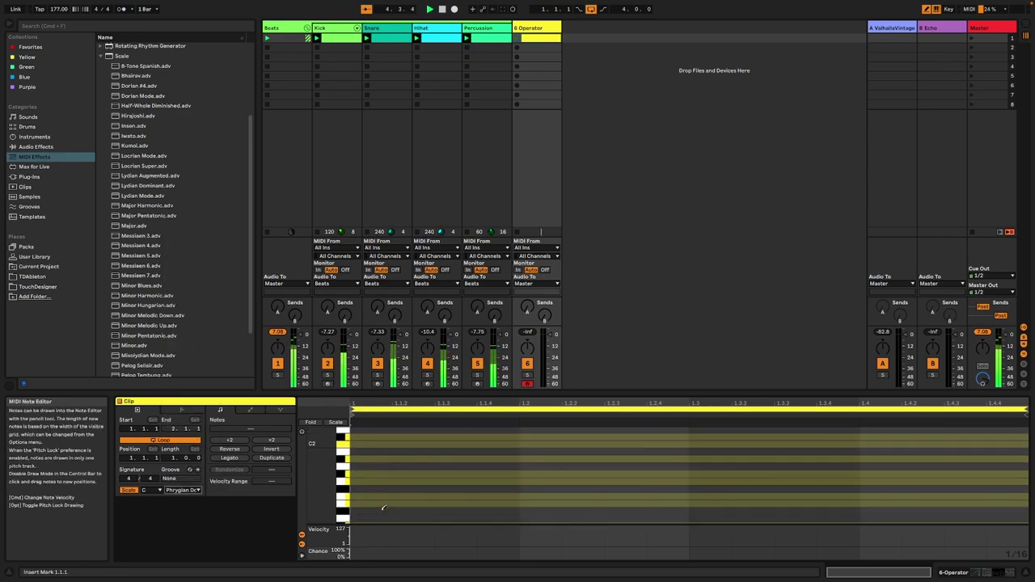
scroll(383, 509, "up", 3)
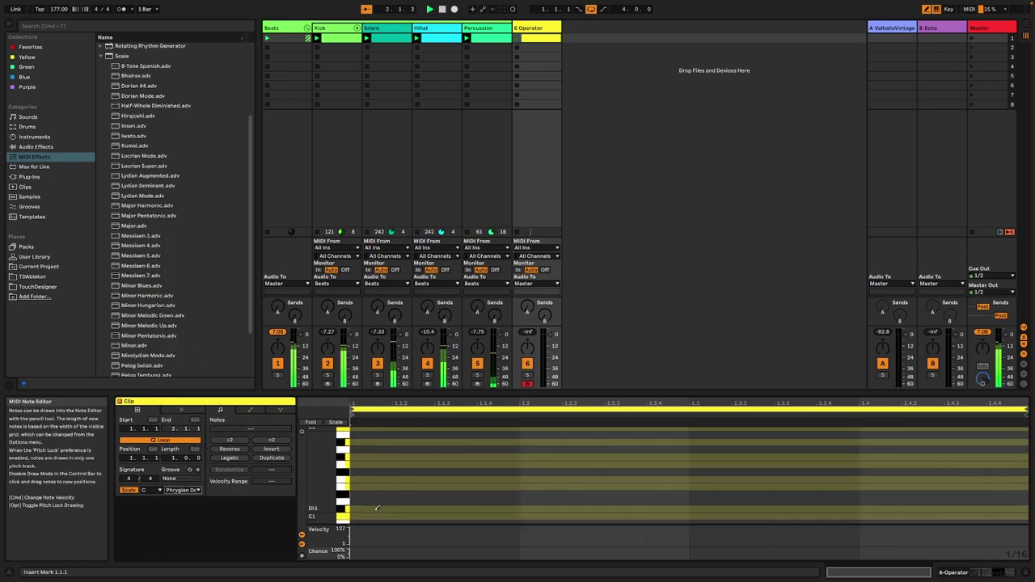
left_click(428, 487)
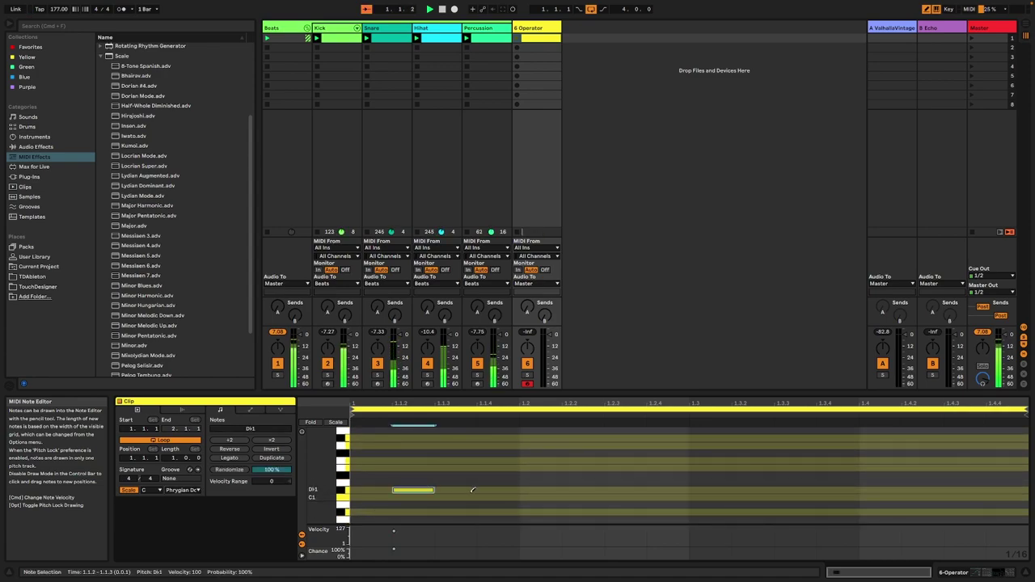
left_click(533, 496)
left_click(654, 496)
left_click(651, 496)
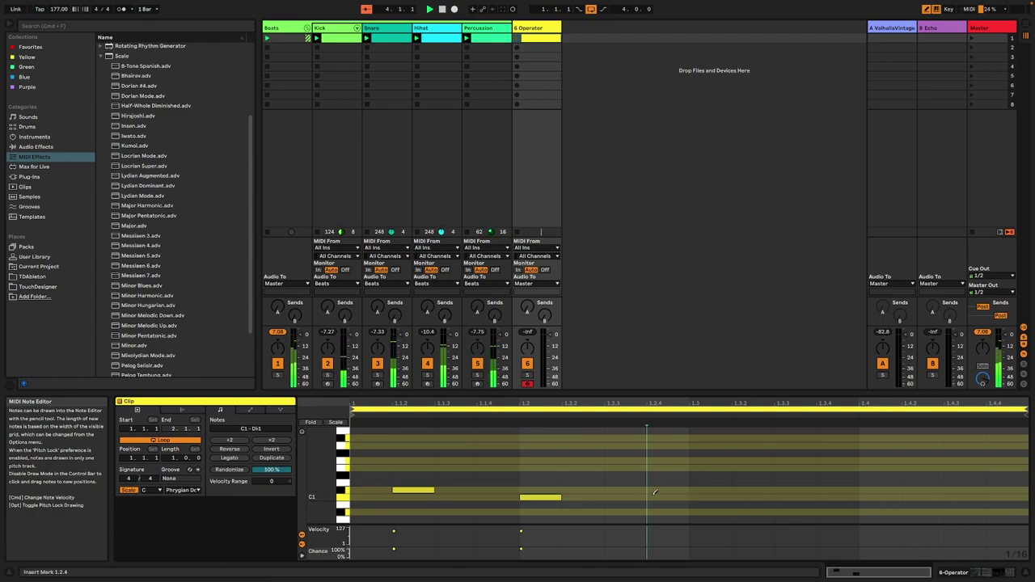
Draw sixteenth notes on E1 at 1.2.4, F1 at 1.3.1, Ab1 at 1.3.3 and F2 at 1.4.1, and launch the clip
left_click(660, 468)
left_click(700, 460)
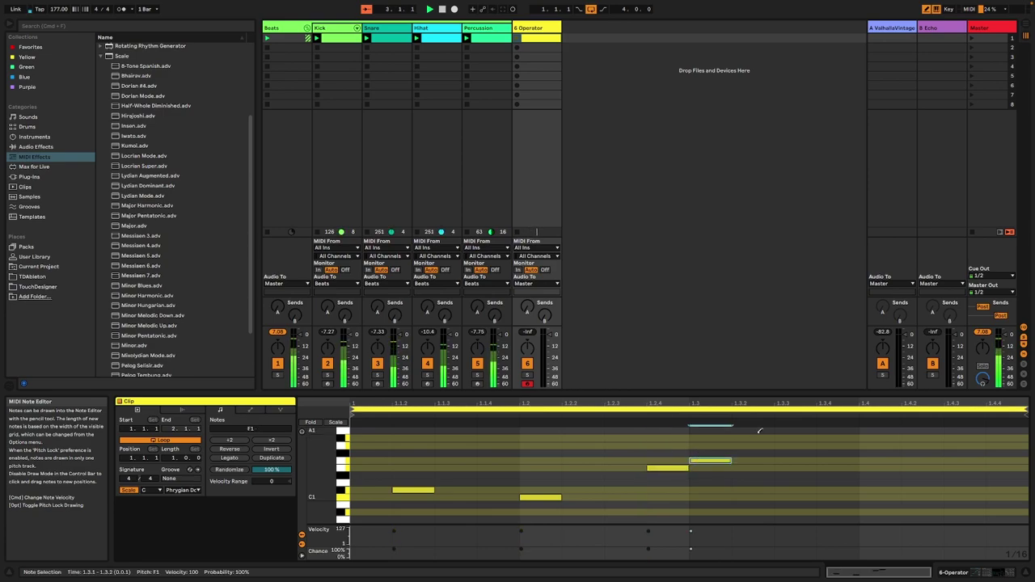
left_click(794, 435)
scroll(806, 462, "up", 3)
left_click(885, 441)
left_click(519, 38)
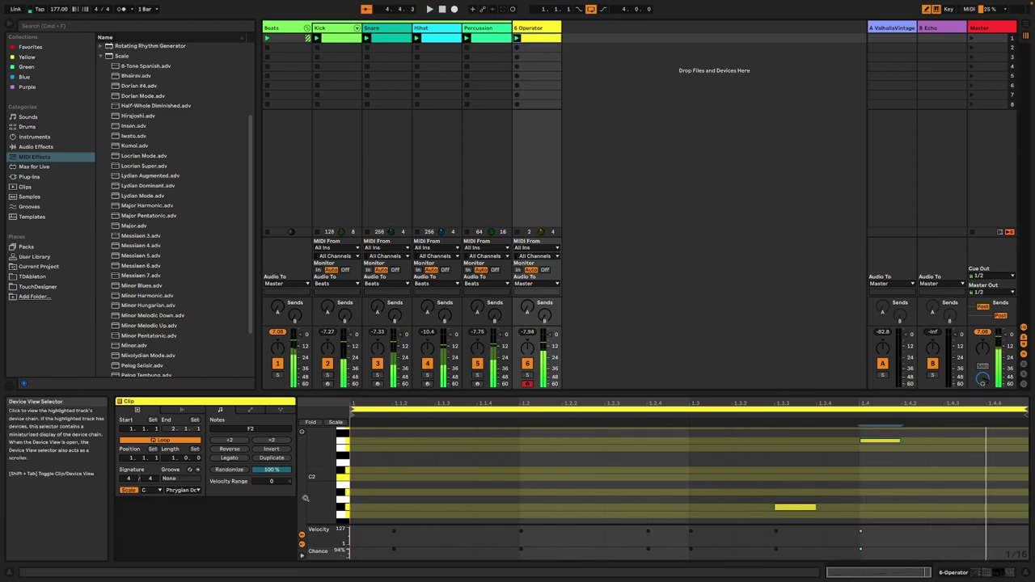
Double the F2 note's length, set the clip's loop length to 2 bars and restart playback
left_click(270, 441)
left_click_drag(168, 459, 169, 446)
key("space")
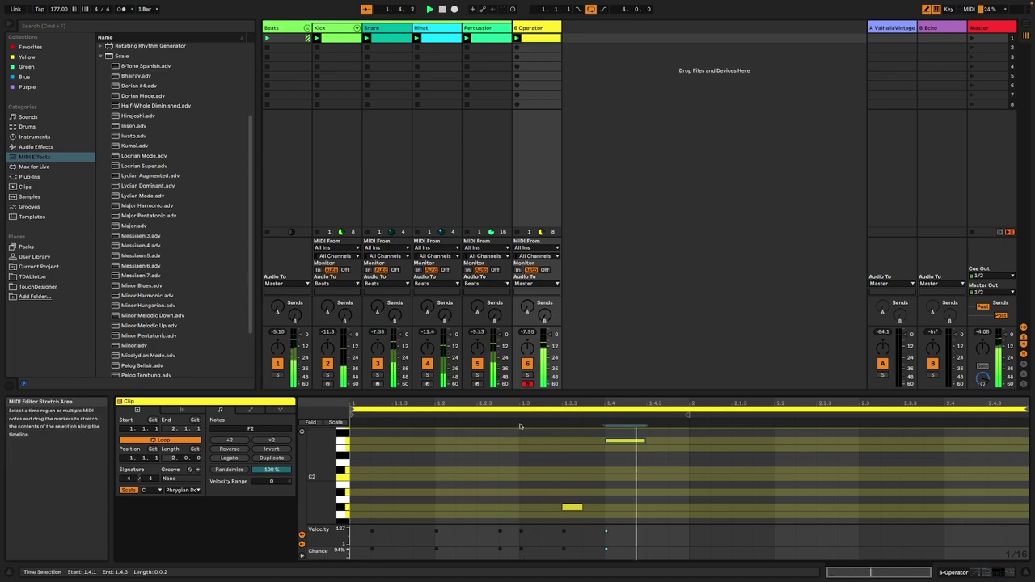
Move the C1 note to 1.1.3 and replace the F1 note at 1.3.1 with the E1 note
left_click_drag(598, 393, 598, 323)
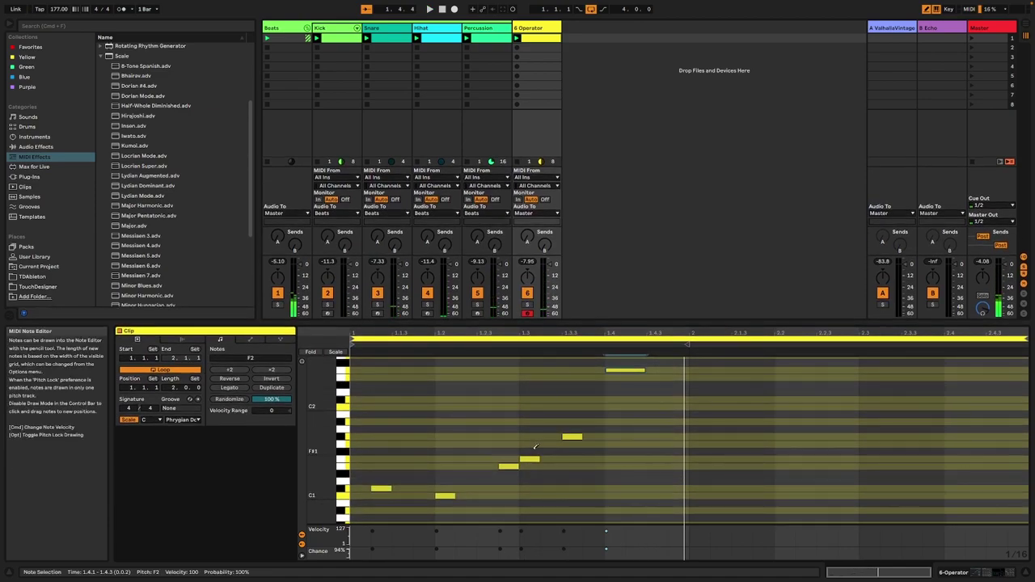
mouse_move(446, 495)
left_mouse_down()
mouse_move(466, 494)
mouse_move(402, 493)
left_mouse_up()
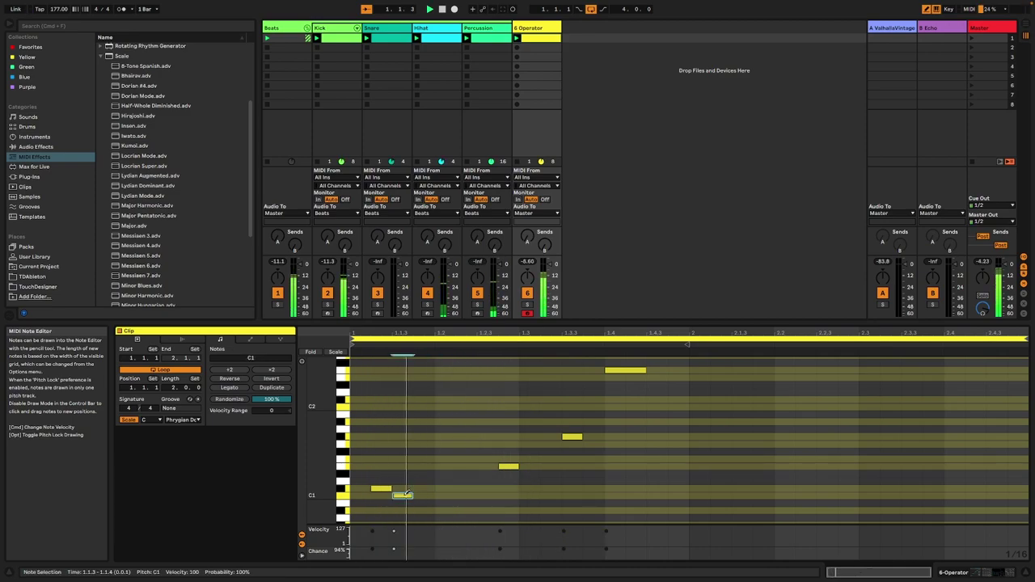
left_click_drag(497, 467, 533, 466)
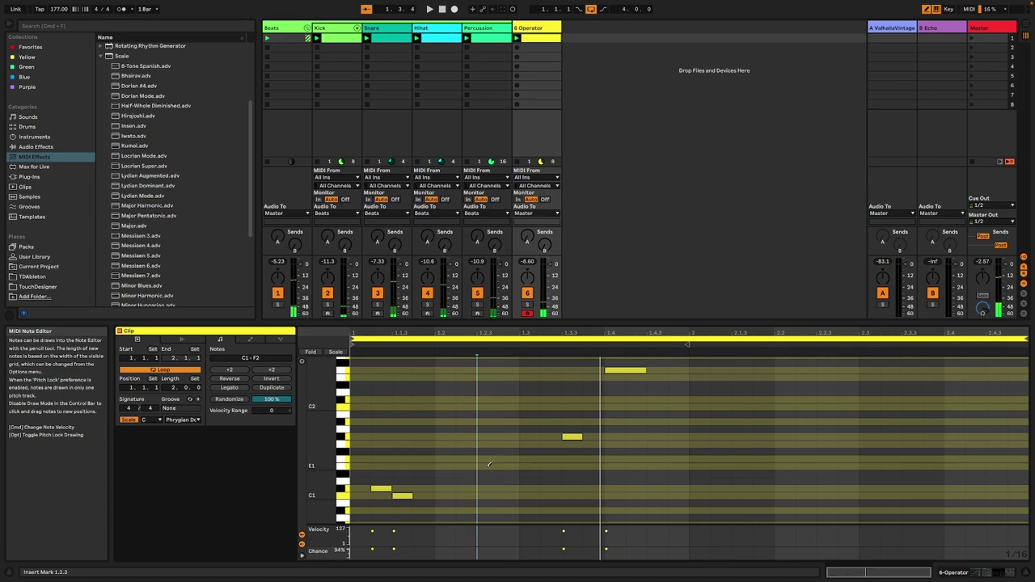
Delete the C1 note at 1.1.3, lengthen the Db1 note to two sixteenths and play the pattern
left_click(404, 495)
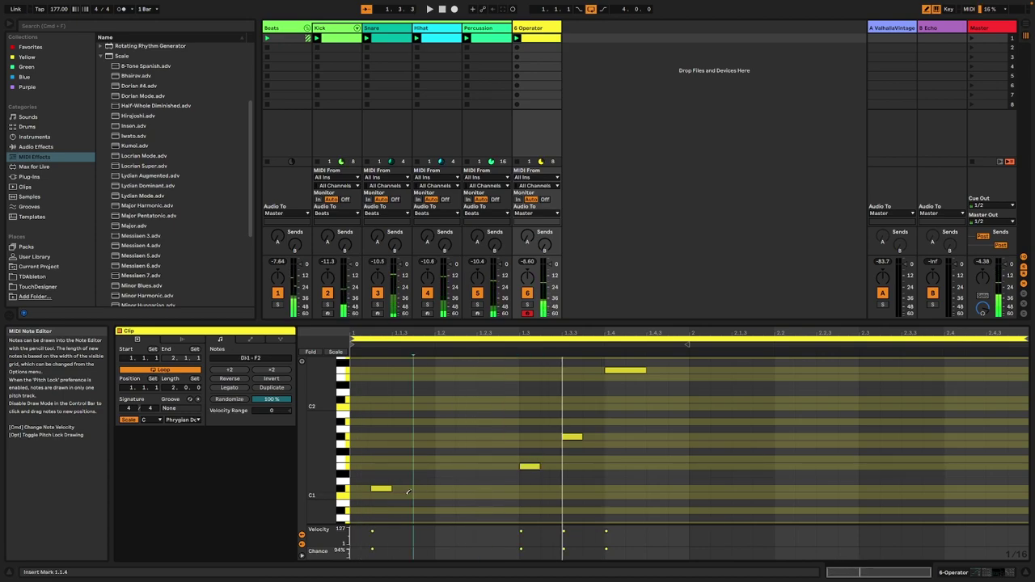
left_click_drag(391, 488, 417, 485)
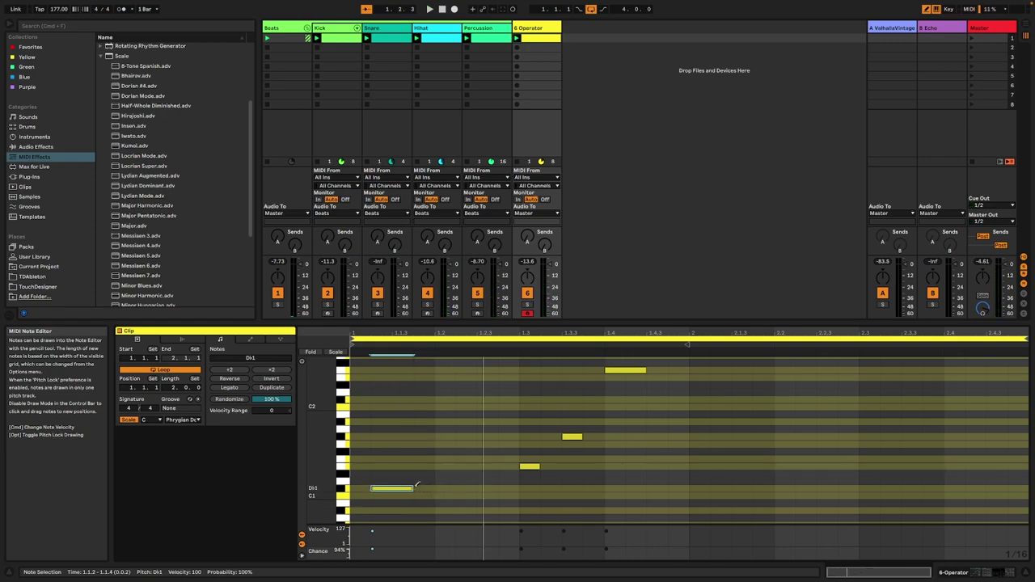
key("space")
key("space")
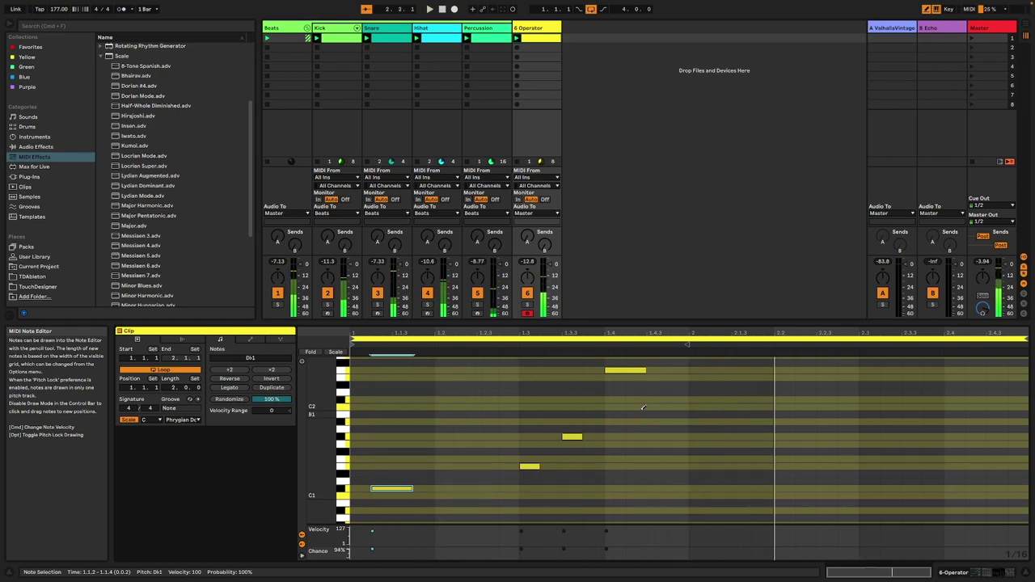
Replace the F2 note at 1.4.1 with a C1 note three sixteenths long
left_click(613, 369)
left_click(625, 493)
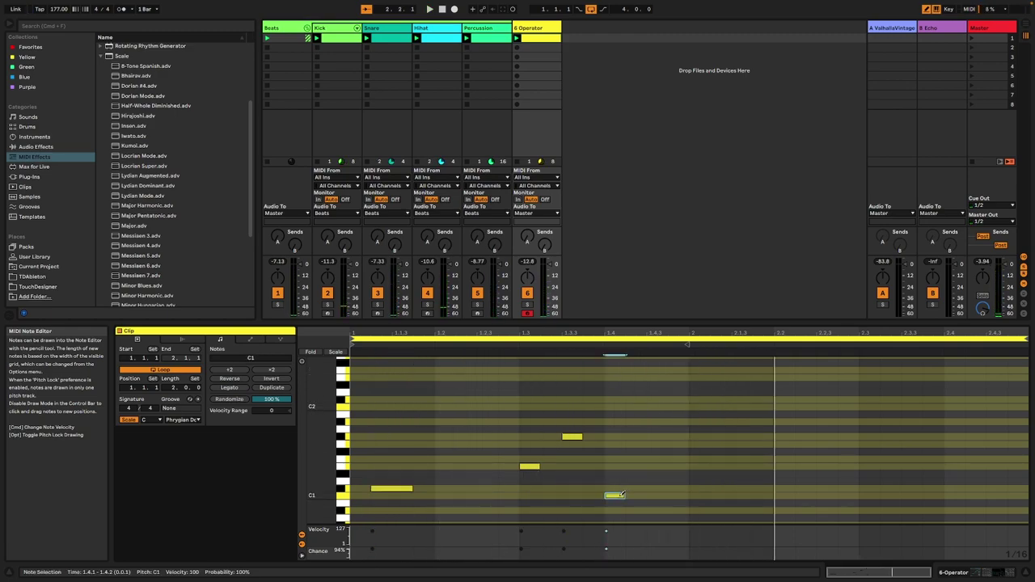
left_click_drag(621, 497, 666, 491)
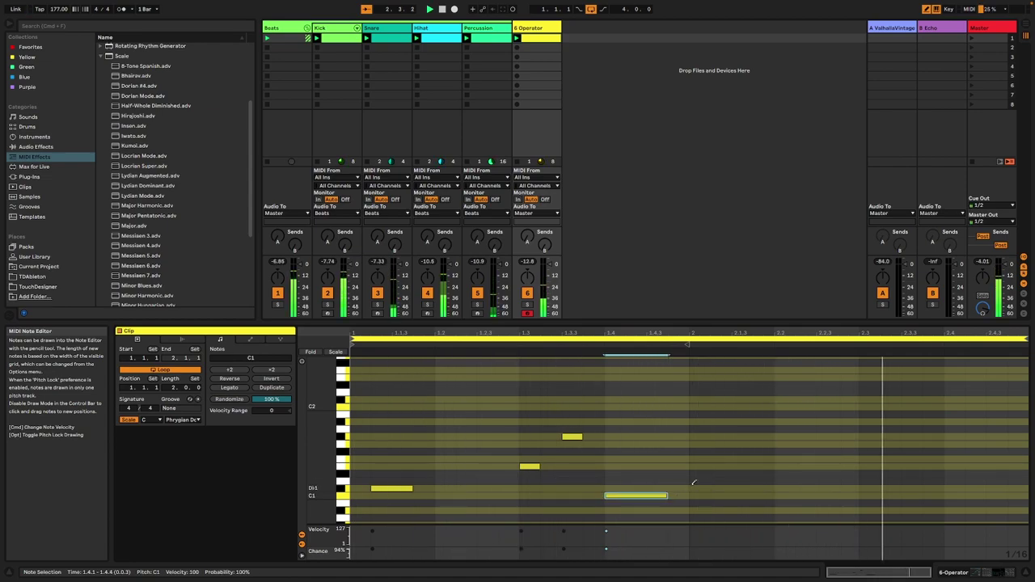
Add sixteenth notes Ab1 at 2.2.1 and 2.3.1, G1 at 2.3.3 and Db1 at 2.4.2, restart playback, and move the 2.2.1 note to 2.1.3
left_click(795, 436)
left_click(865, 434)
left_click(920, 444)
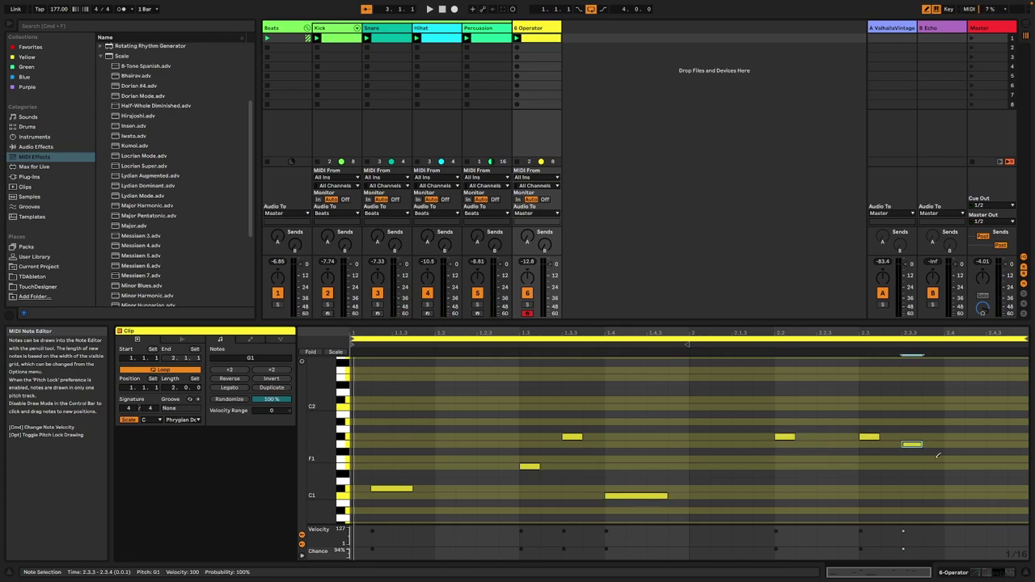
left_click(973, 488)
key("space")
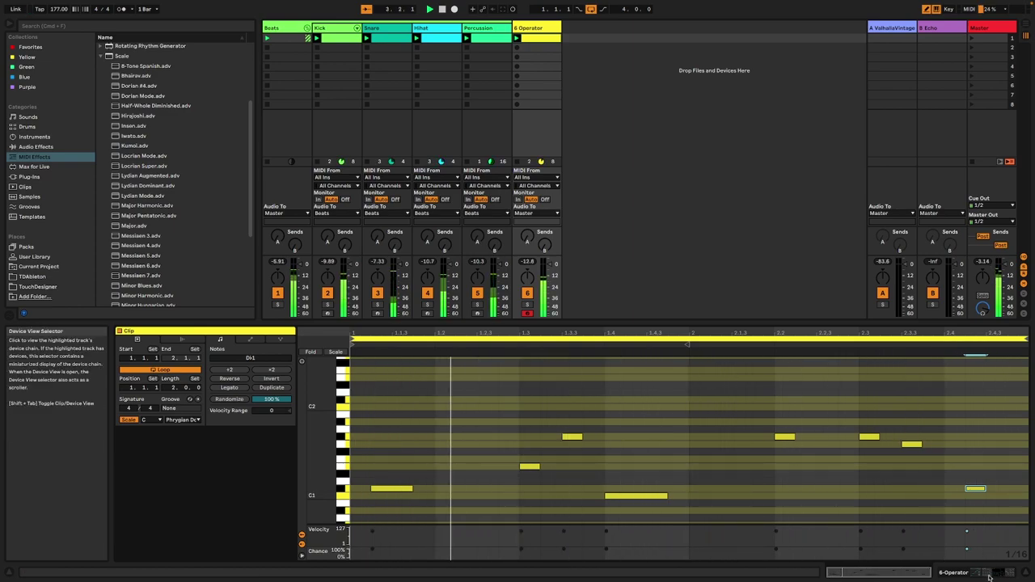
left_click(736, 436)
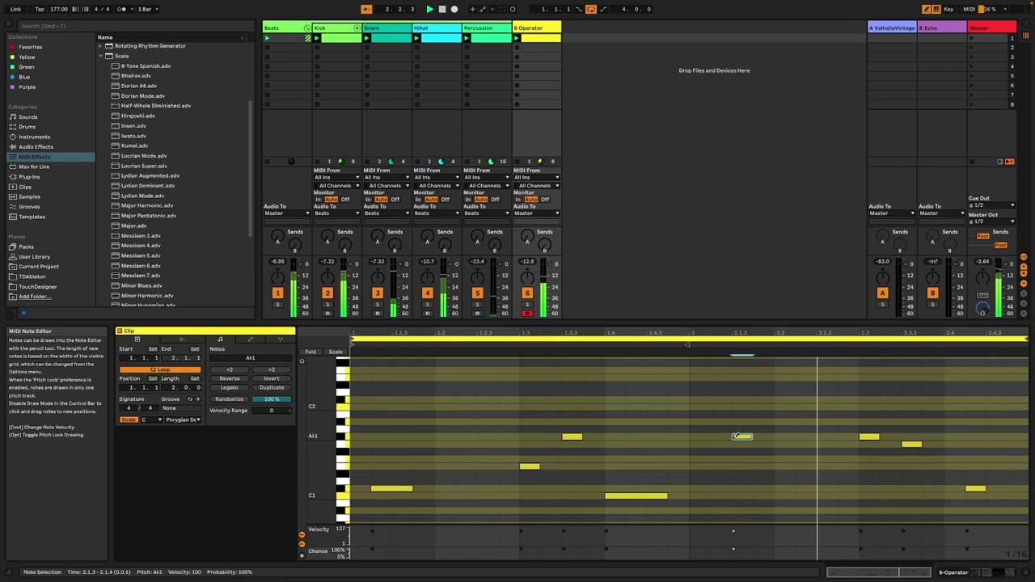
Show the bass track's Operator device, set oscillator C's level to -18 dB and solo the track
left_click(1001, 571)
left_click_drag(330, 531, 262, 535)
left_click(527, 438)
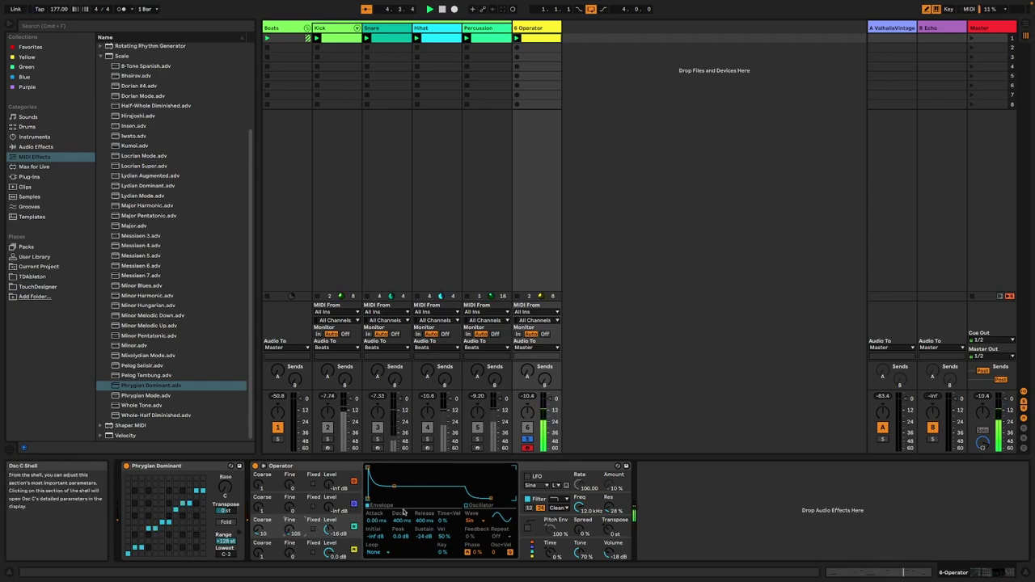
Give Operator's oscillator C a 6.96 ms attack and a fixed frequency, and set oscillator A's release to 1.16 s
left_click_drag(366, 471, 384, 469)
left_click(313, 530)
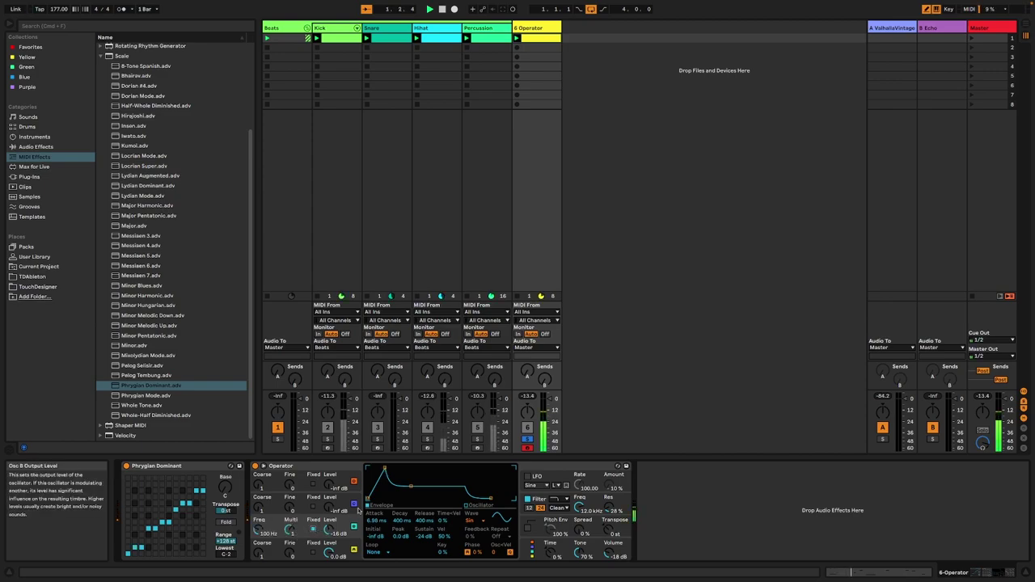
left_click_drag(491, 498, 500, 498)
left_click(329, 551)
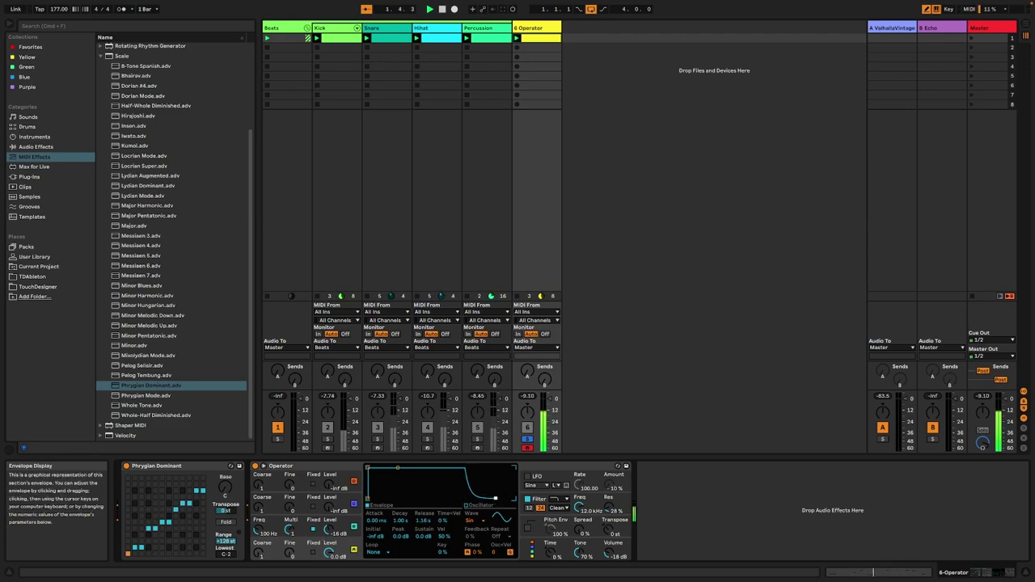
Set Operator's oscillator C to coarse 0.5 at -23 dB, and load the TFP - Expression Control - All Random preset before Operator
left_click(330, 508)
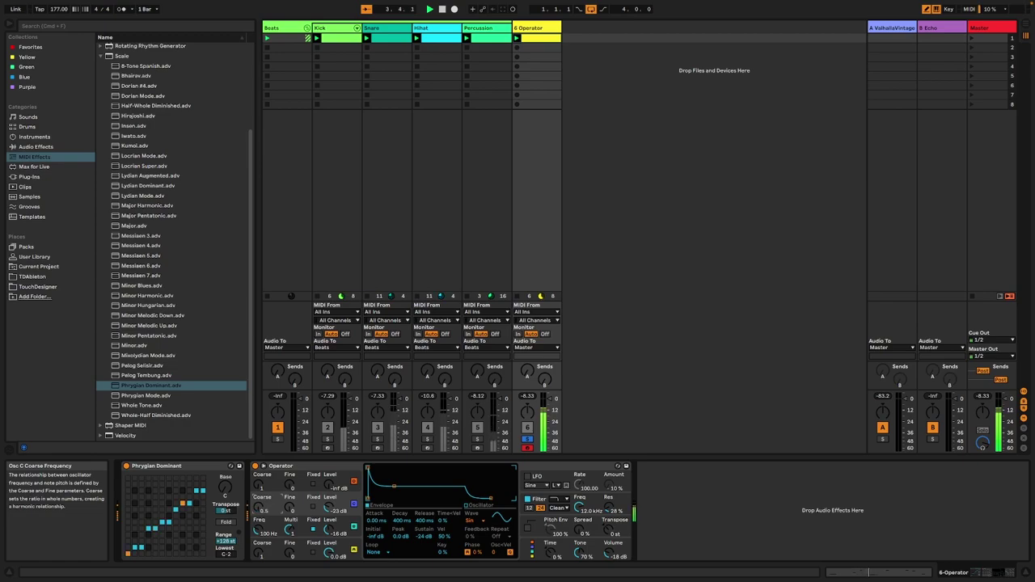
left_click(100, 56)
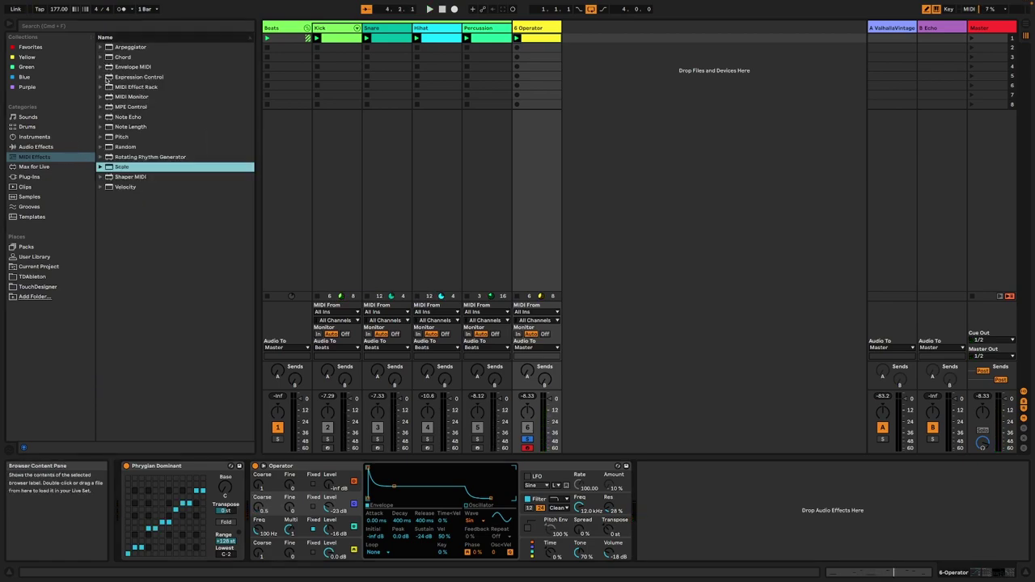
left_click(101, 77)
double_click(127, 96)
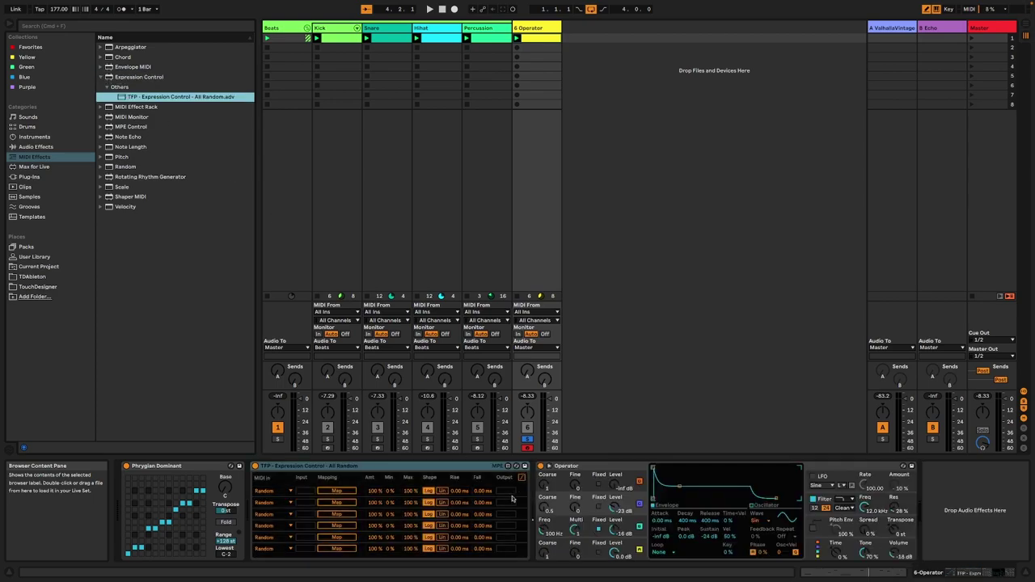
Map the fifth random modulator to oscillator B's fixed frequency, with a range from 21% to 81%
left_click(348, 539)
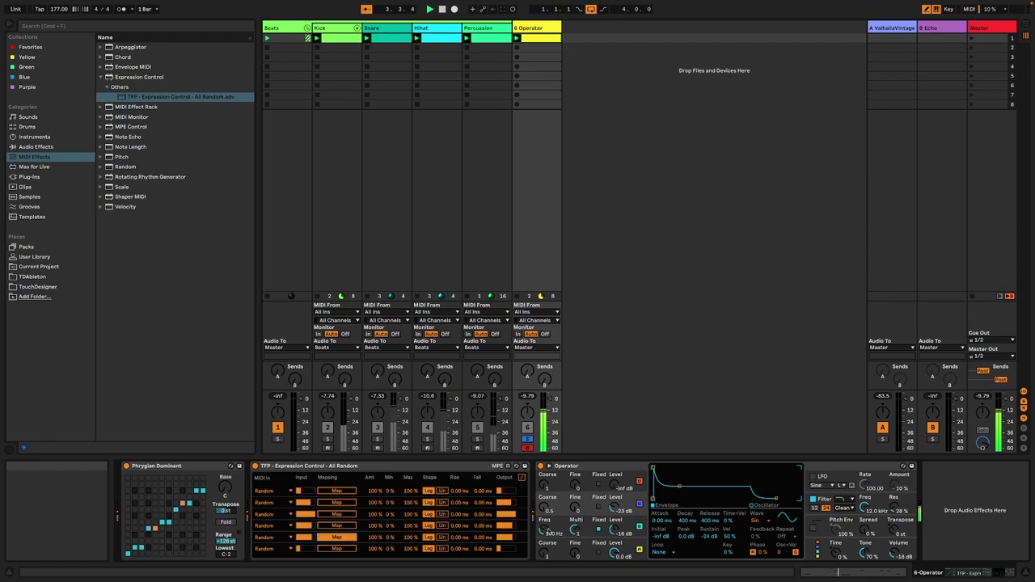
left_click(547, 530)
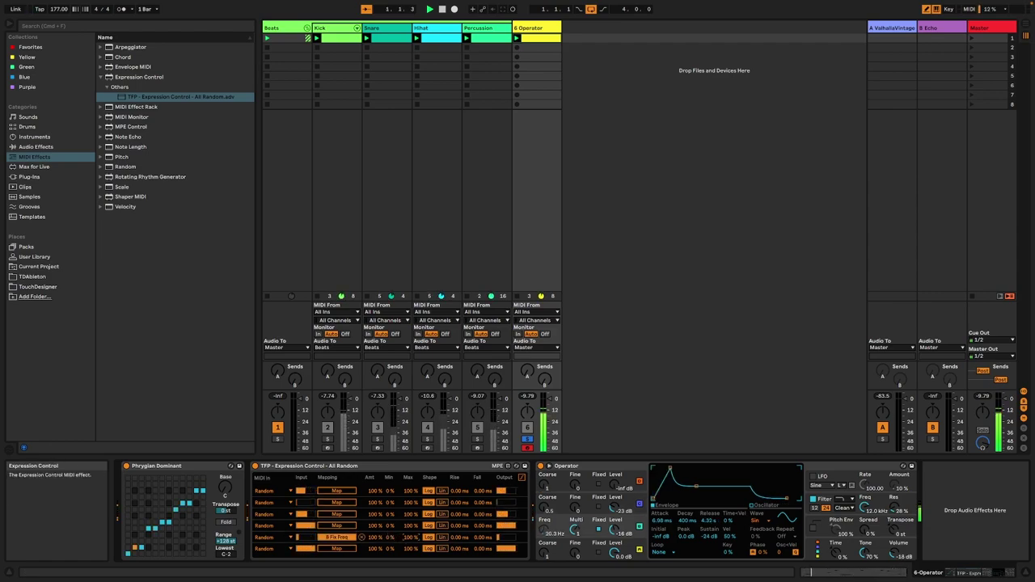
left_click_drag(408, 536, 392, 541)
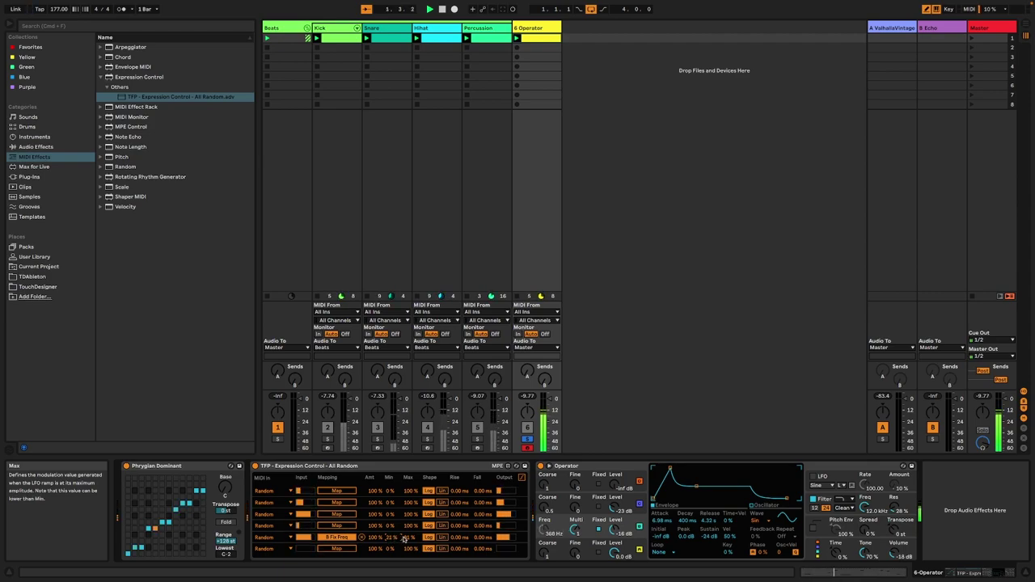
left_click_drag(405, 539, 404, 543)
Map the fourth random modulator to Operator's global Time control, and change Operator's voice count
left_click(336, 525)
left_click(835, 547)
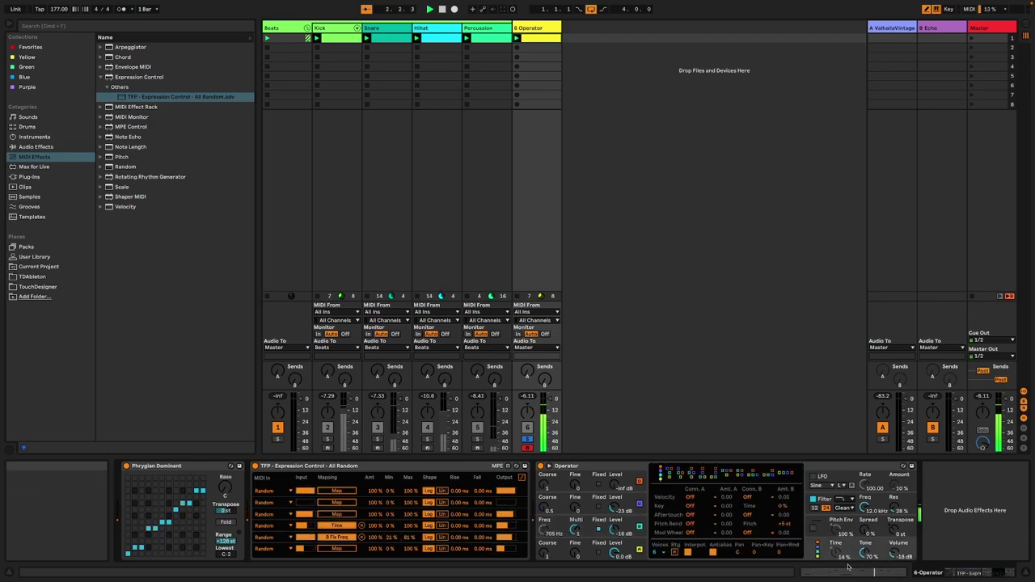
left_click(654, 552)
left_click(660, 450)
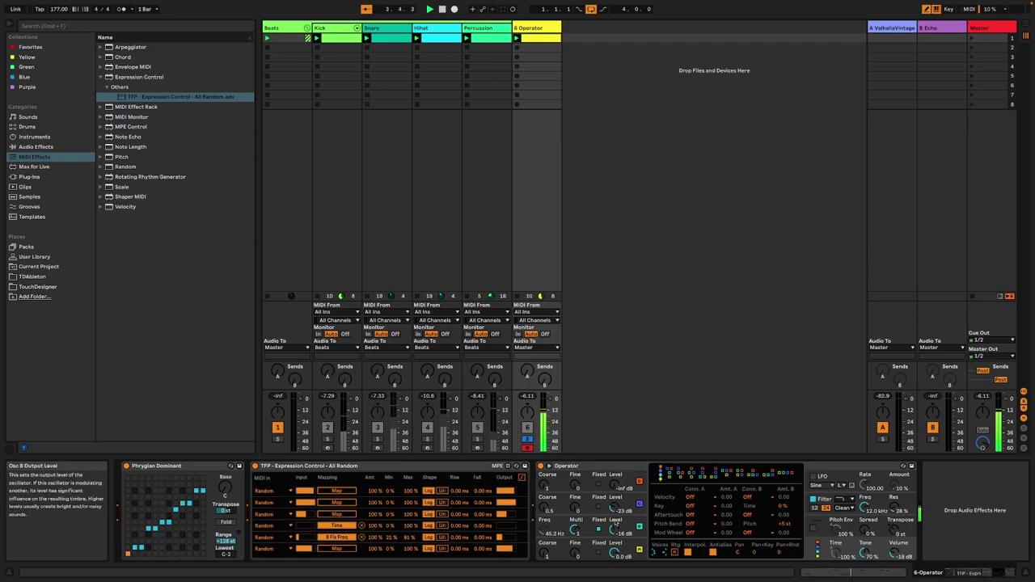
Lower Operator's filter frequency to about 674 Hz and map the third random modulator to the filter envelope decay
left_click(875, 502)
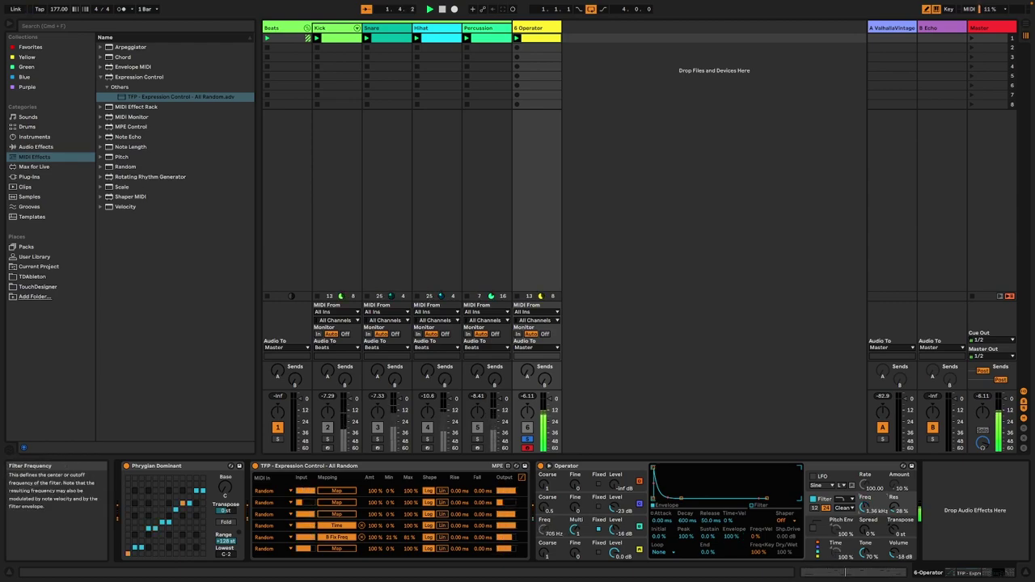
left_click(336, 513)
left_click(689, 520)
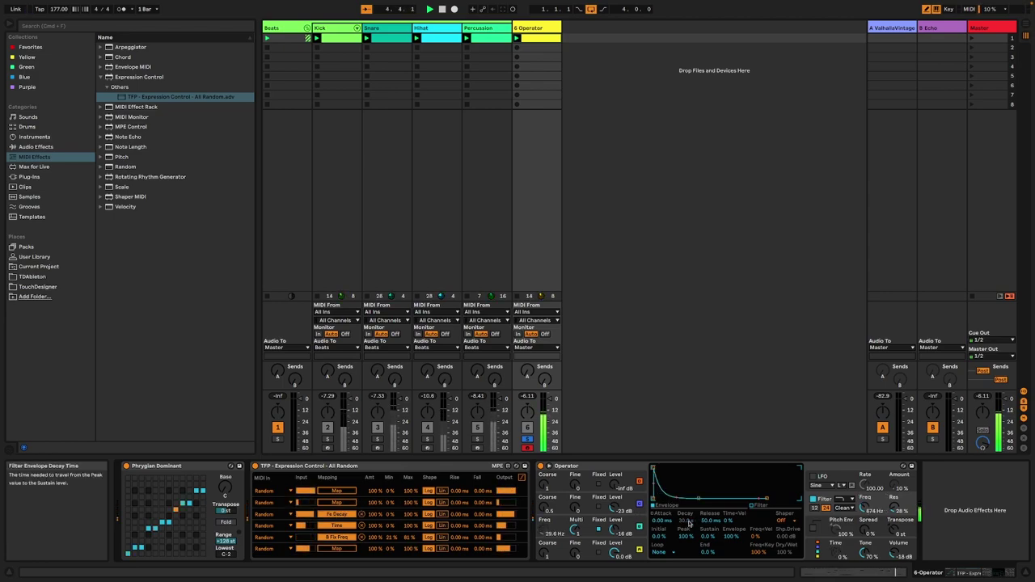
Map the second random modulator to filter resonance with a 32% maximum, and set the filter decay mapping's minimum to 31%
left_click(892, 507)
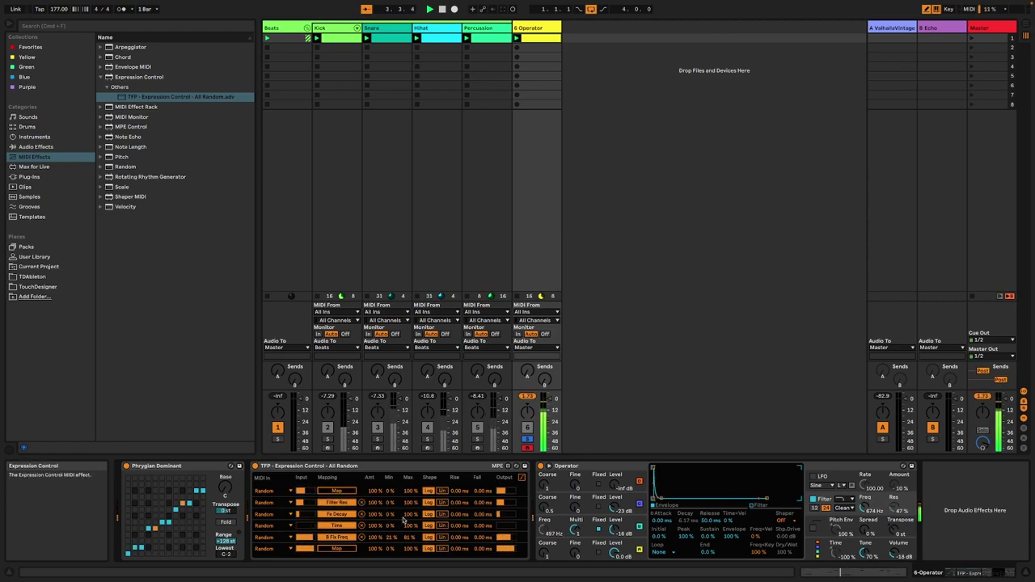
left_click_drag(409, 502, 409, 560)
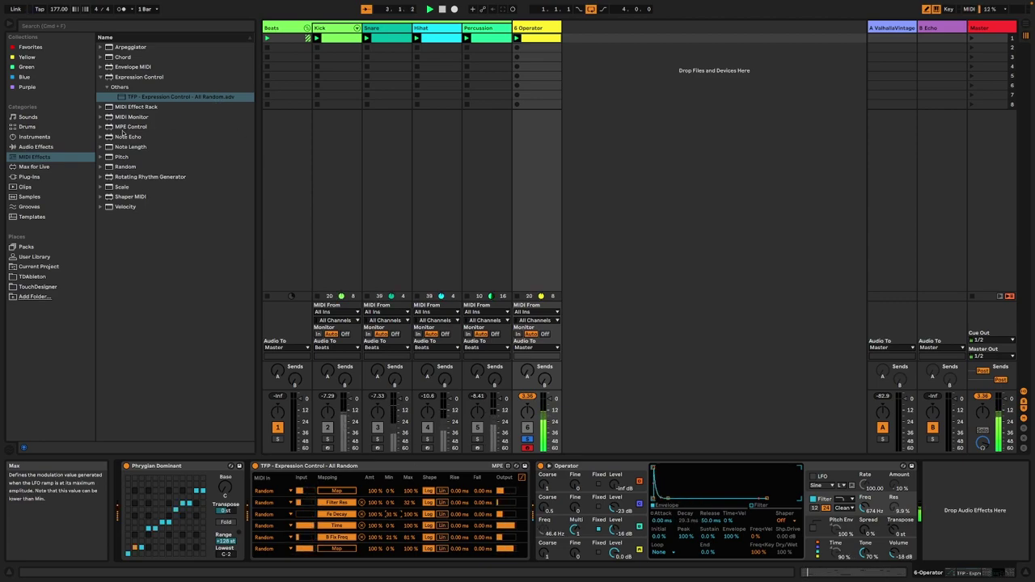
Add an EQ Eight audio effect after Operator on the Operator track
left_click(81, 147)
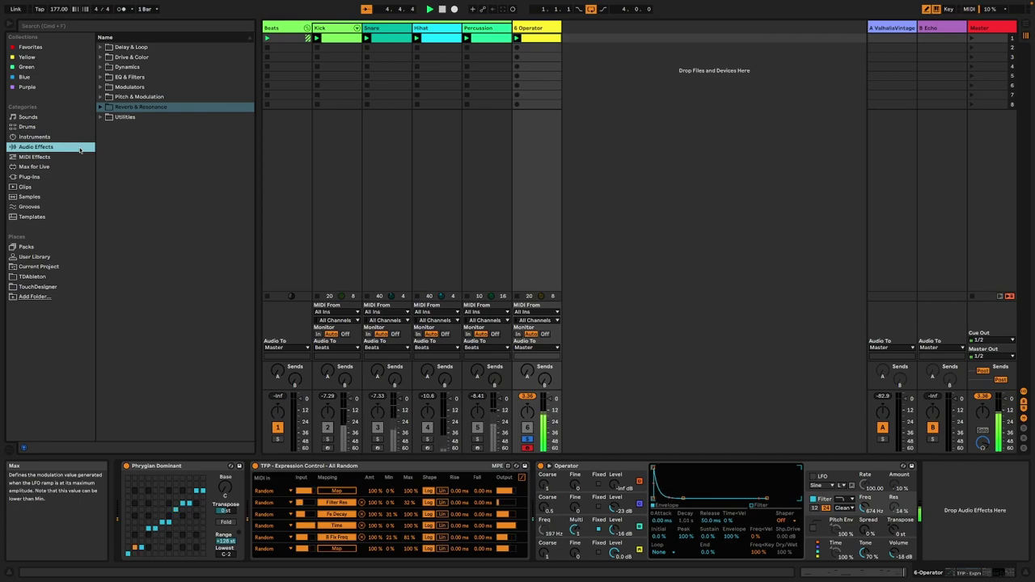
left_click(100, 68)
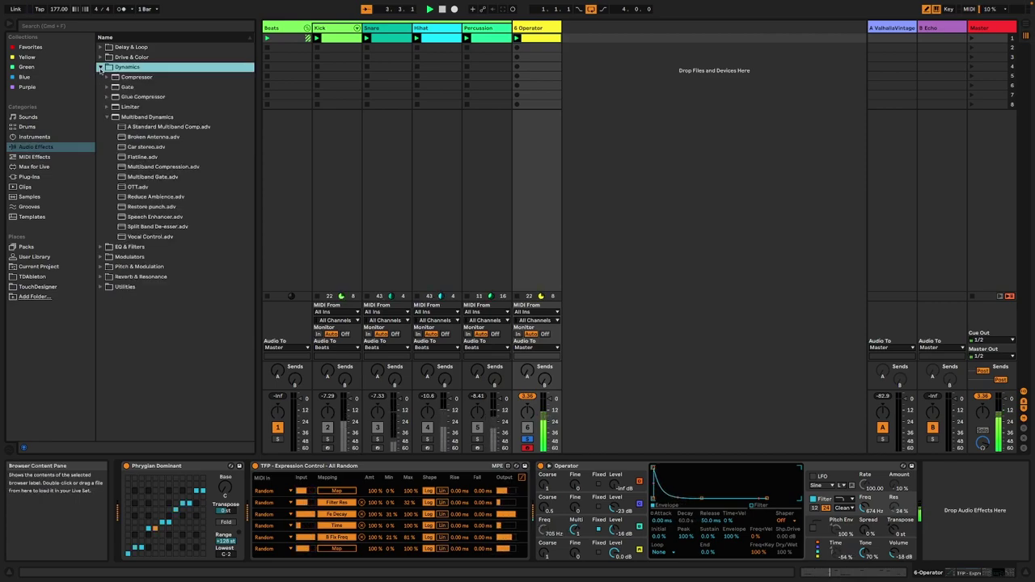
left_click(100, 68)
left_click(102, 78)
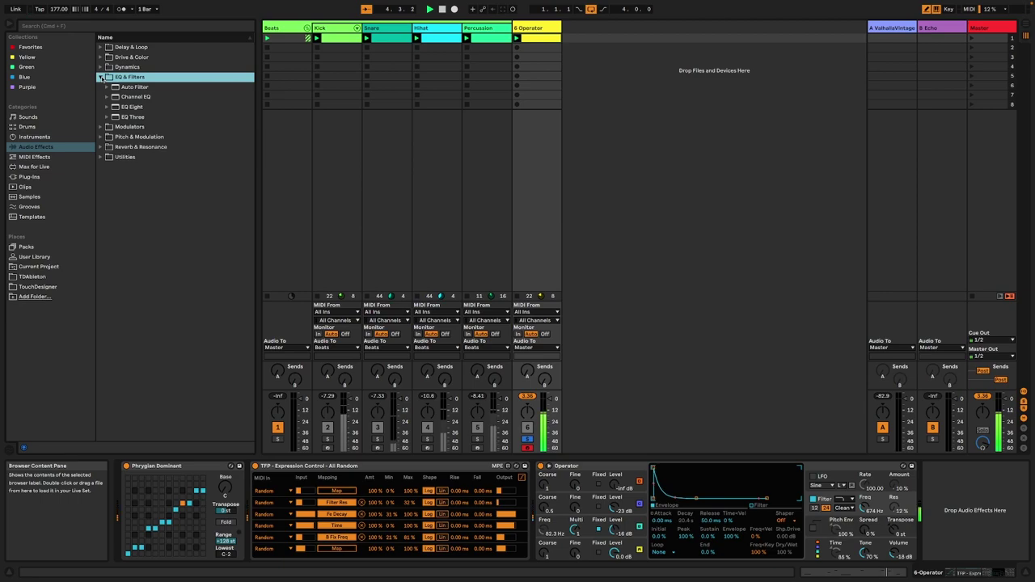
left_click(142, 106)
double_click(143, 107)
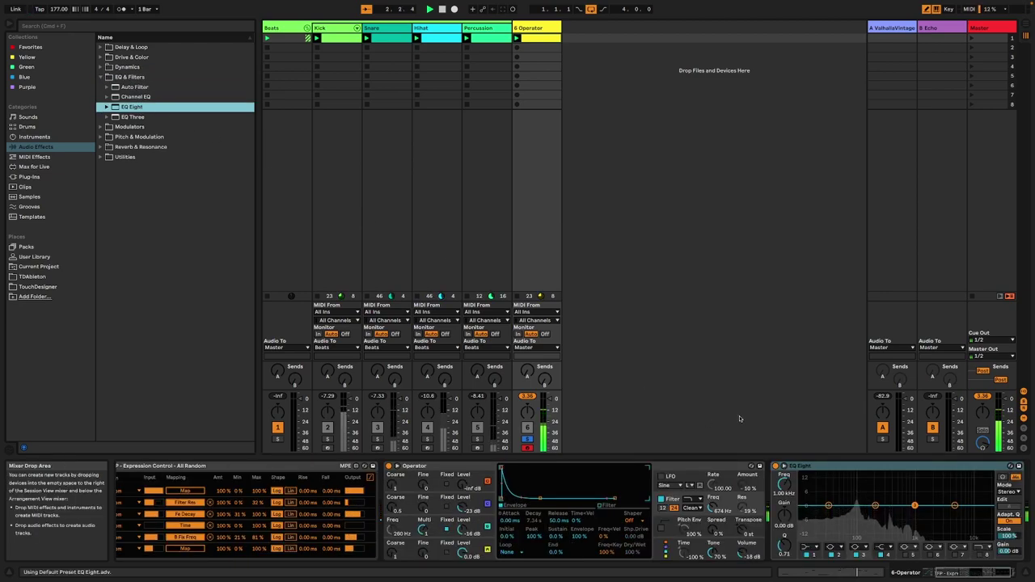
Shape EQ Eight with a low cut on band 1 and a dip of about -4.83 dB at 198 Hz on band 2
left_click(809, 548)
left_click(809, 486)
left_click_drag(876, 506, 875, 517)
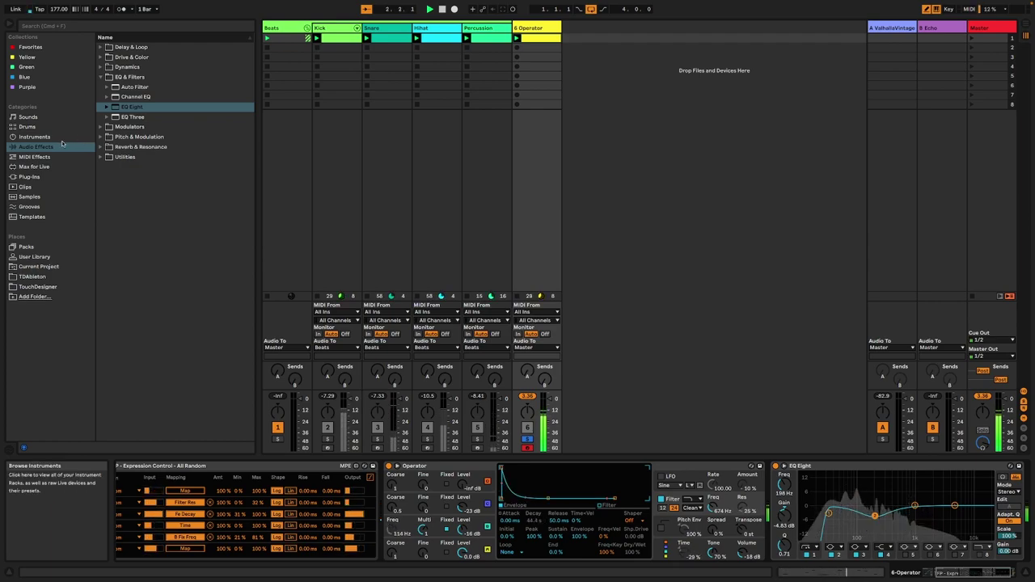
Add a Glue Compressor after EQ Eight and enable its sidechain with Kick as the audio source
left_click(127, 67)
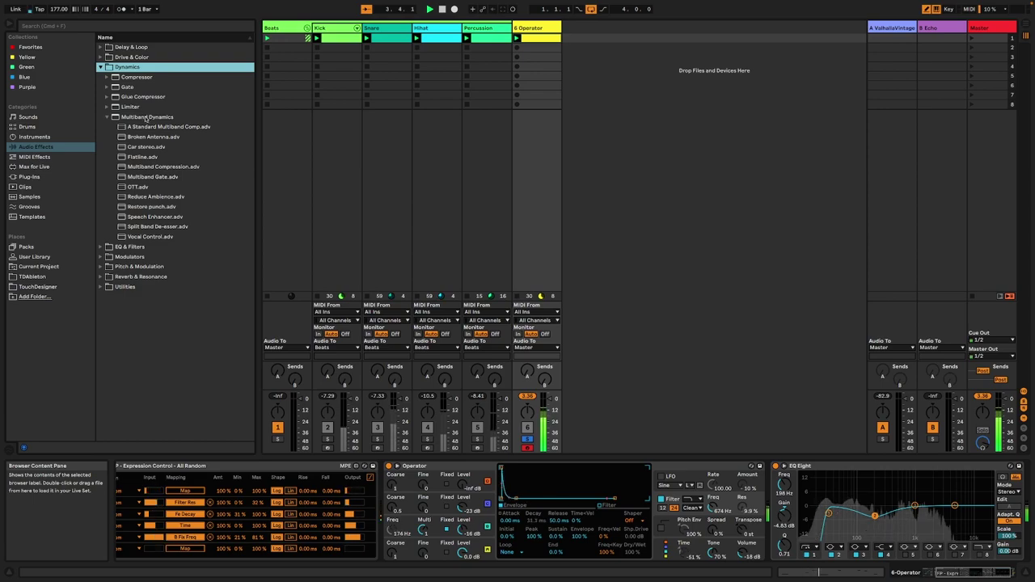
left_click_drag(142, 96, 991, 466)
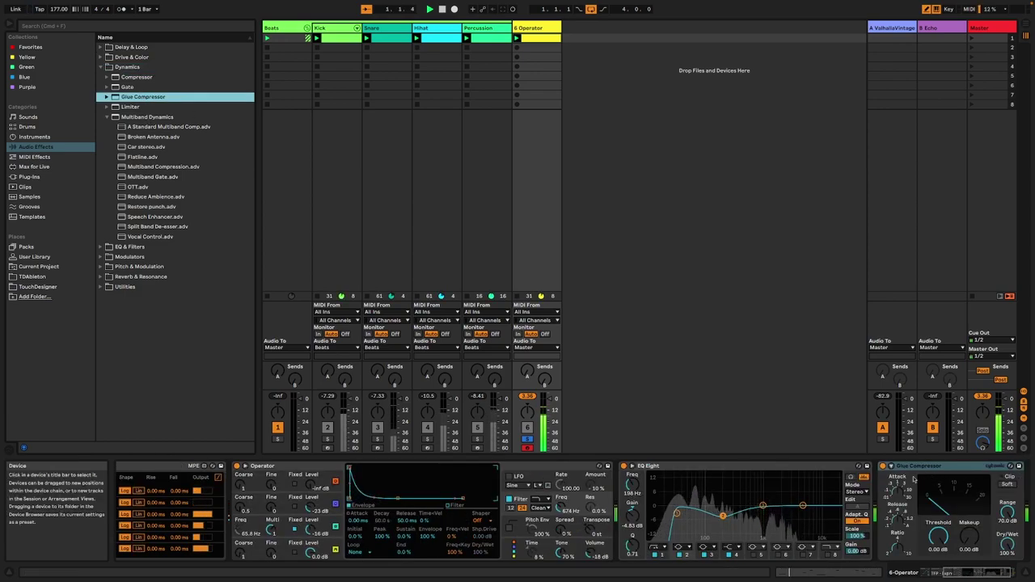
left_click(890, 466)
left_click(897, 476)
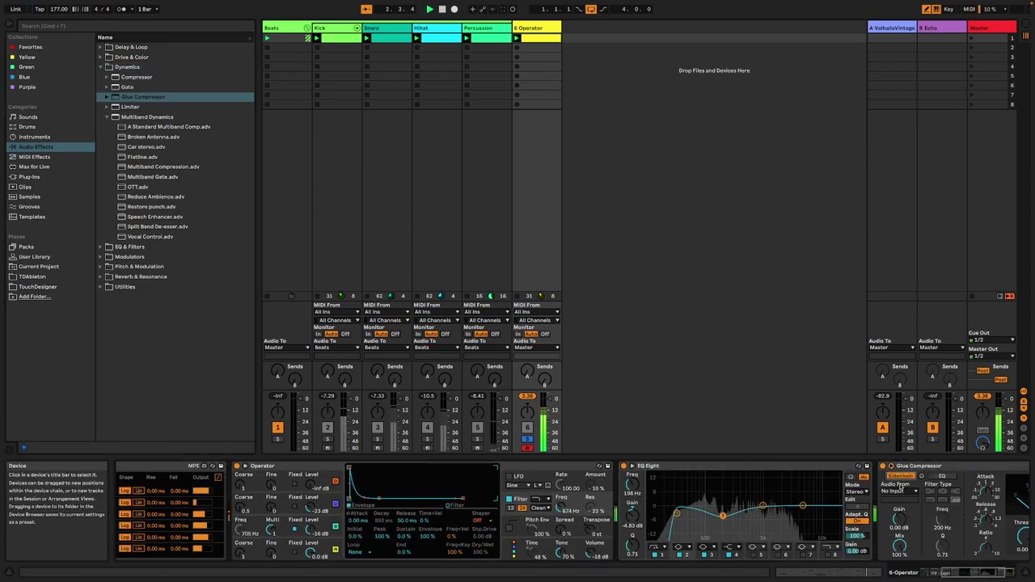
left_click(899, 491)
left_click(910, 509)
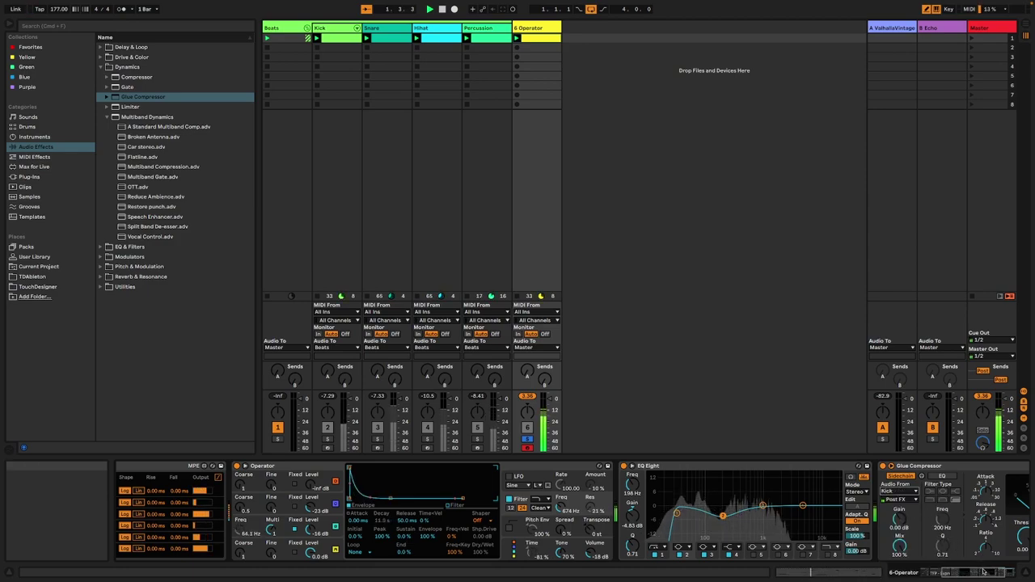
Set the Glue Compressor's threshold to -15.6 dB and makeup to about 3.81 dB, and unsolo the Operator track
left_click_drag(978, 572, 1000, 571)
left_click_drag(885, 537, 885, 557)
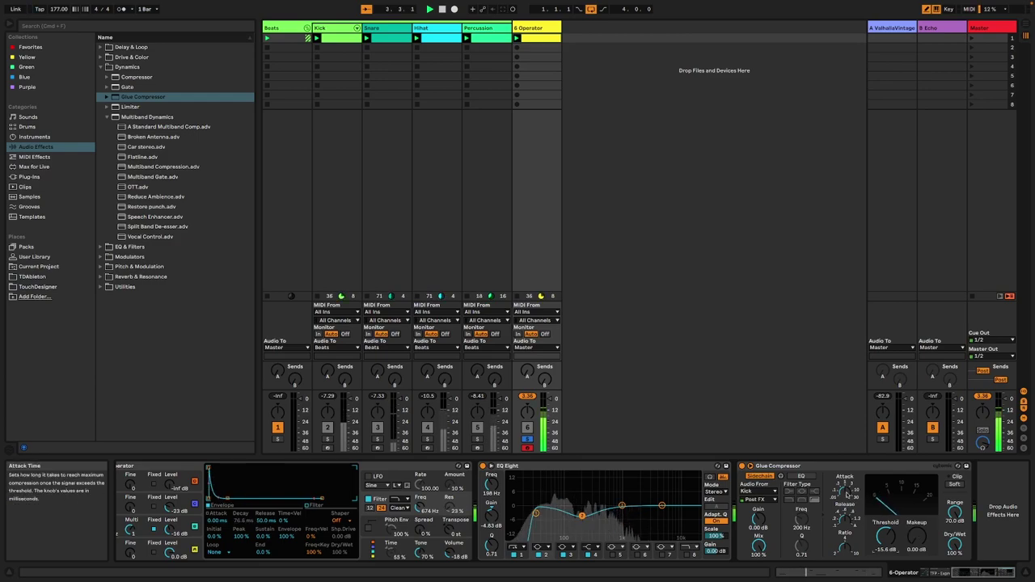
left_click_drag(916, 535, 916, 529)
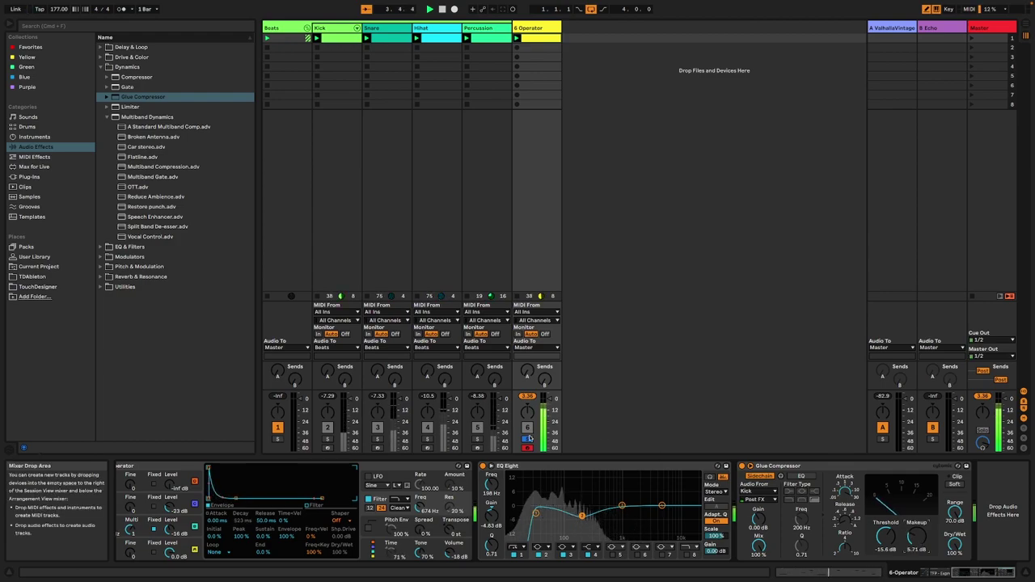
left_click(527, 437)
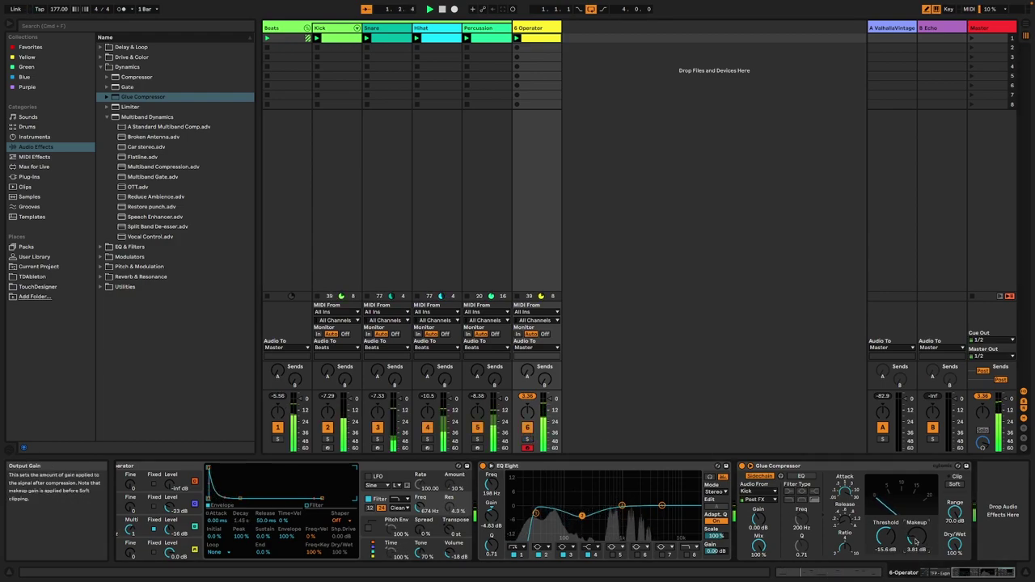
Add an Auto Filter after the Glue Compressor, set its LFO amount to about 20.5 and change the LFO waveform
left_click(101, 67)
left_click(101, 77)
double_click(125, 86)
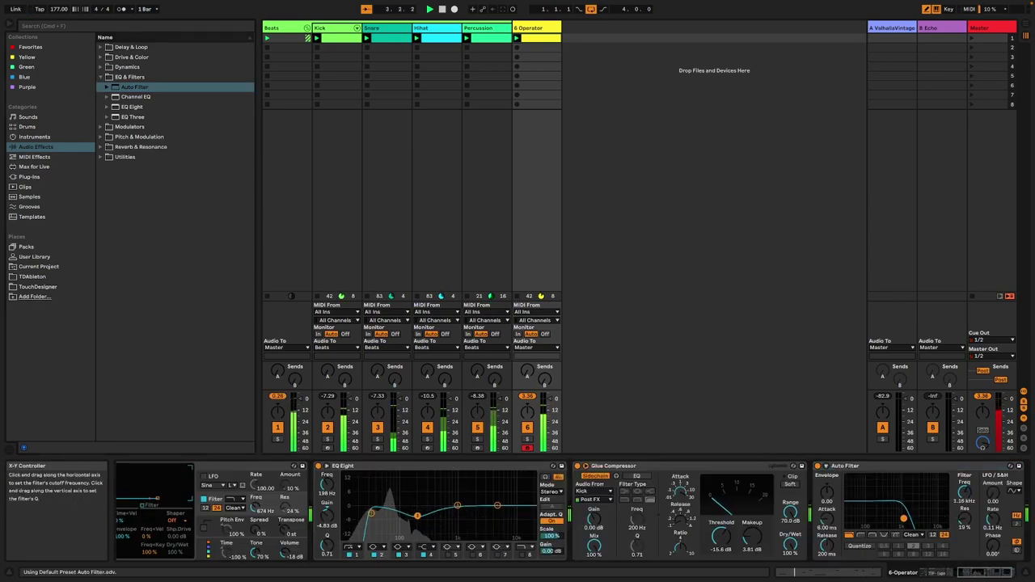
left_click_drag(992, 493, 992, 479)
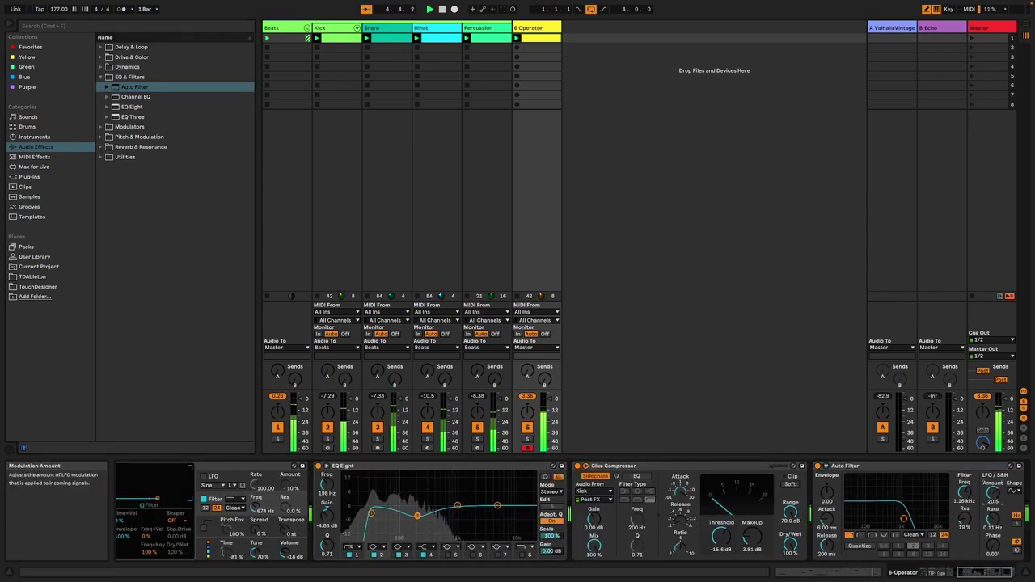
left_click(1014, 490)
left_click(1015, 527)
Tune the Auto Filter to about 1.60 kHz cutoff and 43% resonance, with LFO amount 30.0 and rate 2.83 Hz
left_click_drag(903, 518, 890, 514)
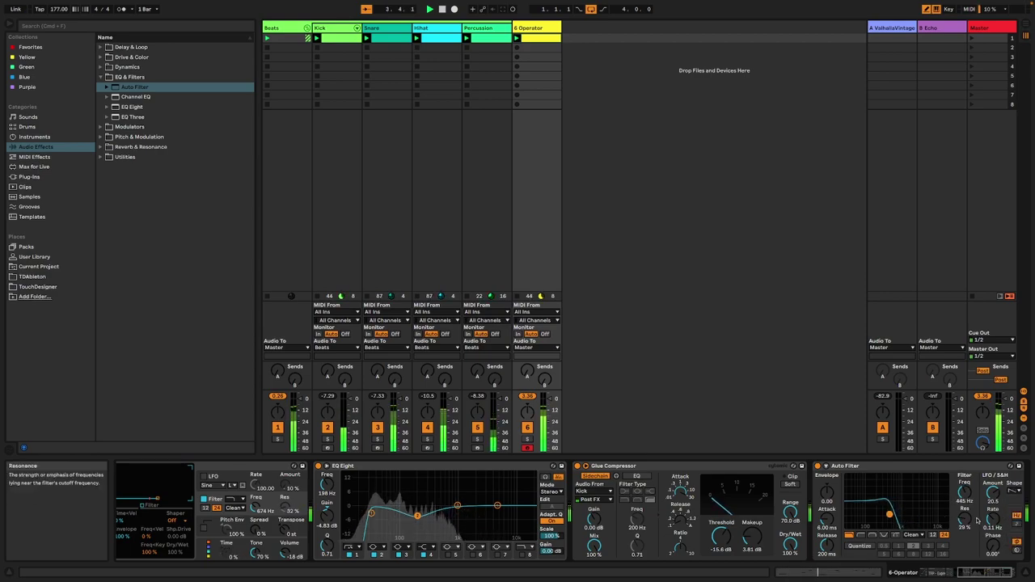
left_click_drag(965, 519, 965, 494)
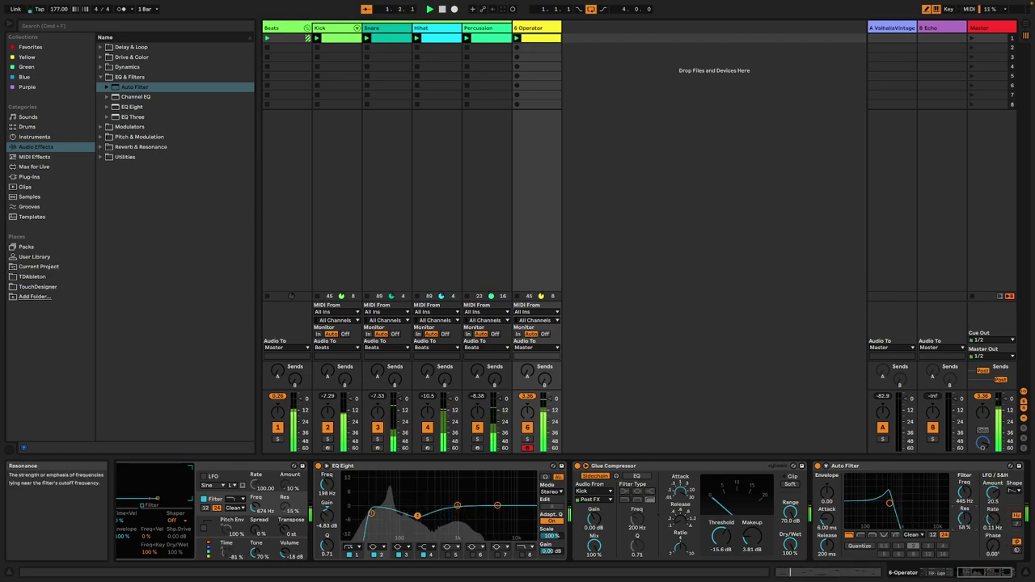
left_click_drag(890, 503, 893, 509)
left_click_drag(992, 517, 993, 524)
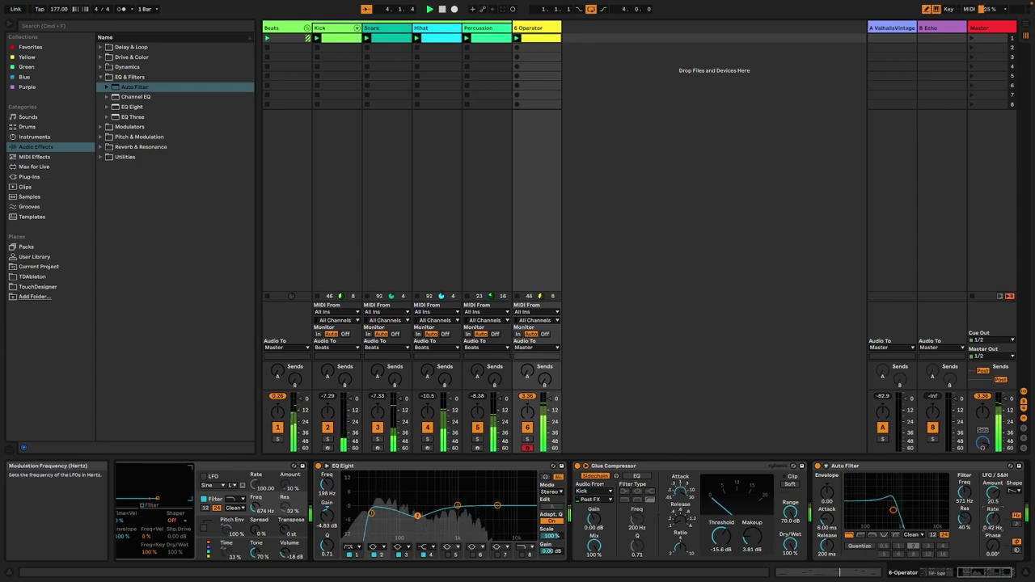
left_click_drag(992, 493, 992, 491)
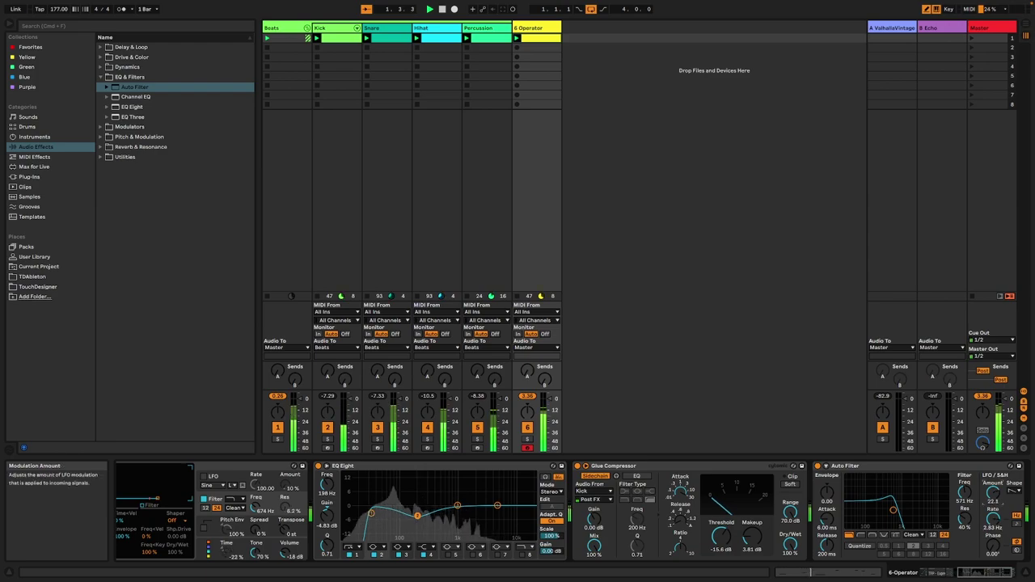
mouse_move(893, 510)
left_mouse_down()
mouse_move(919, 502)
mouse_move(908, 509)
left_mouse_up()
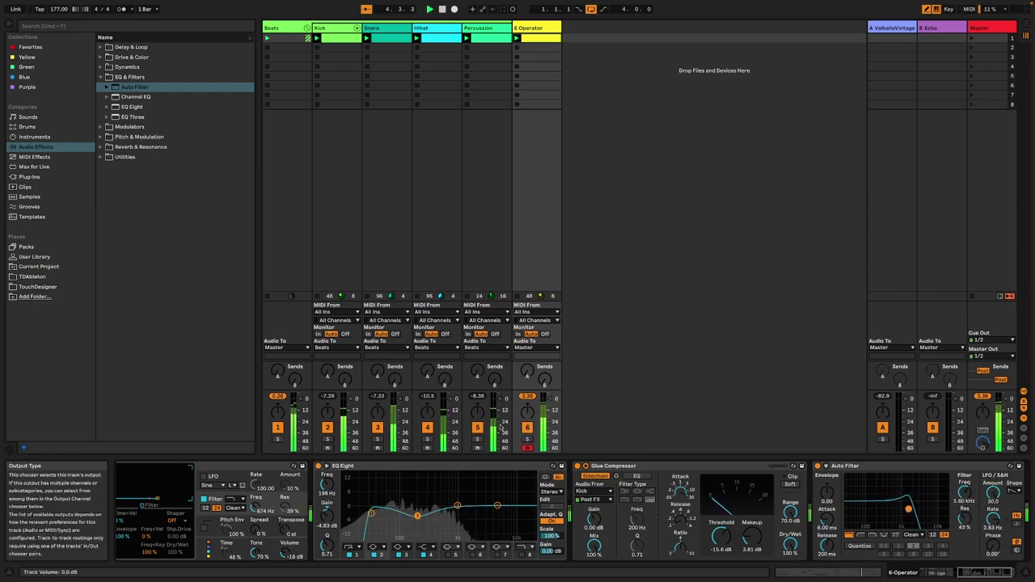
Solo the Operator track and set the Auto Filter's LFO to a tempo-synced 3/16 rate, with cutoff about 635 Hz and resonance 39%
left_click(526, 438)
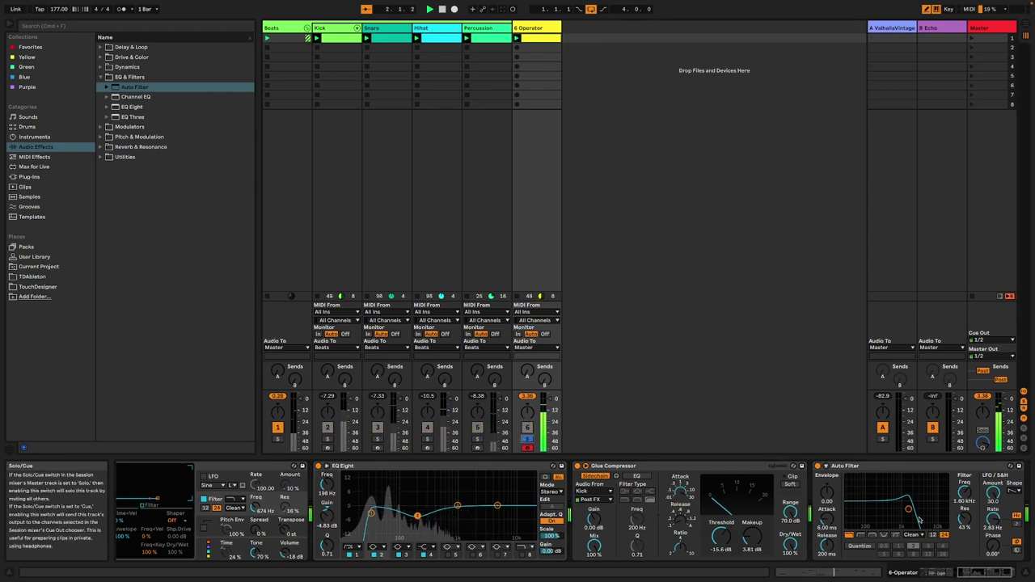
left_click_drag(919, 519, 914, 516)
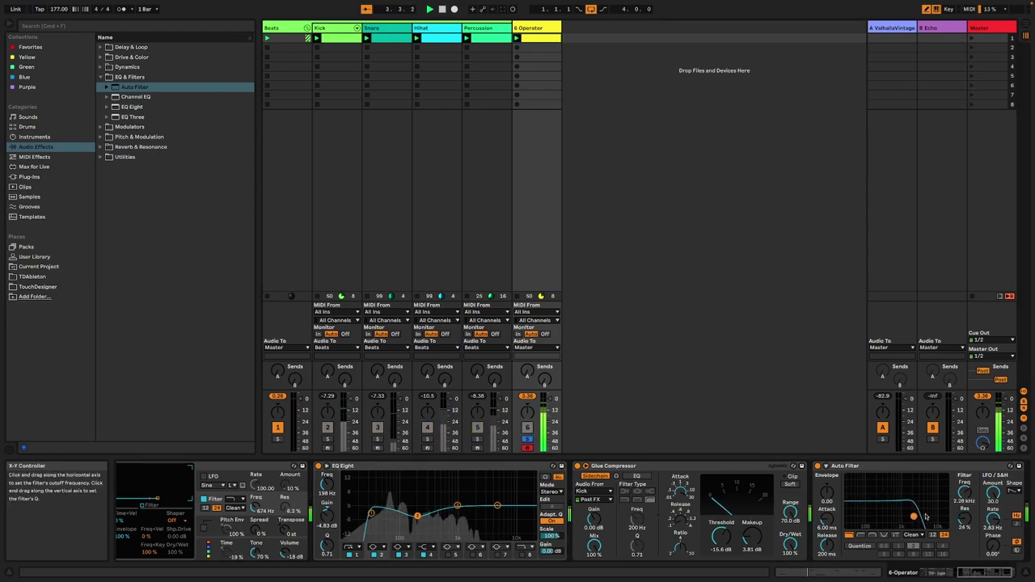
left_click_drag(992, 518, 992, 546)
left_click(1016, 522)
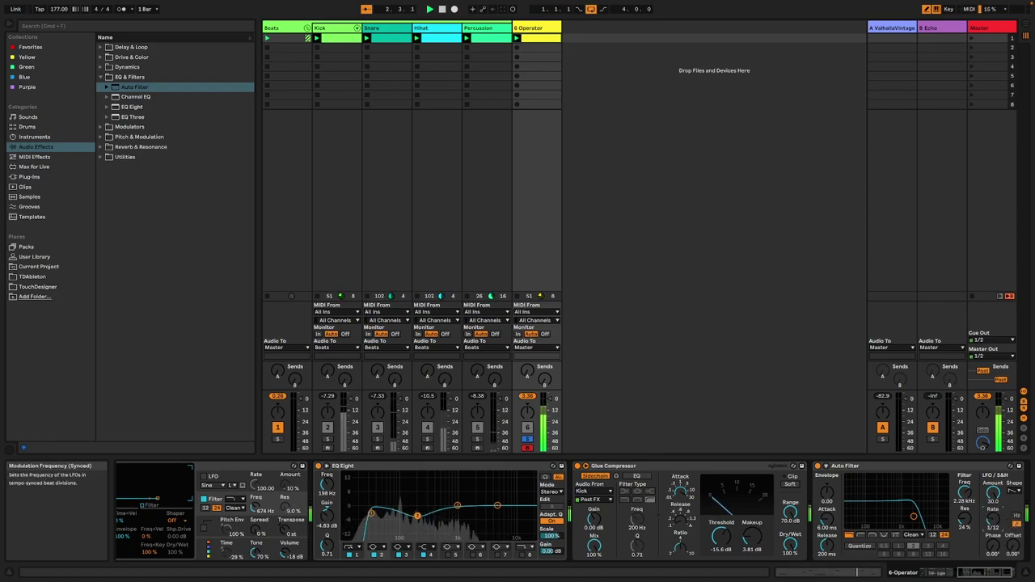
left_click_drag(914, 516, 894, 510)
left_click_drag(992, 519, 992, 525)
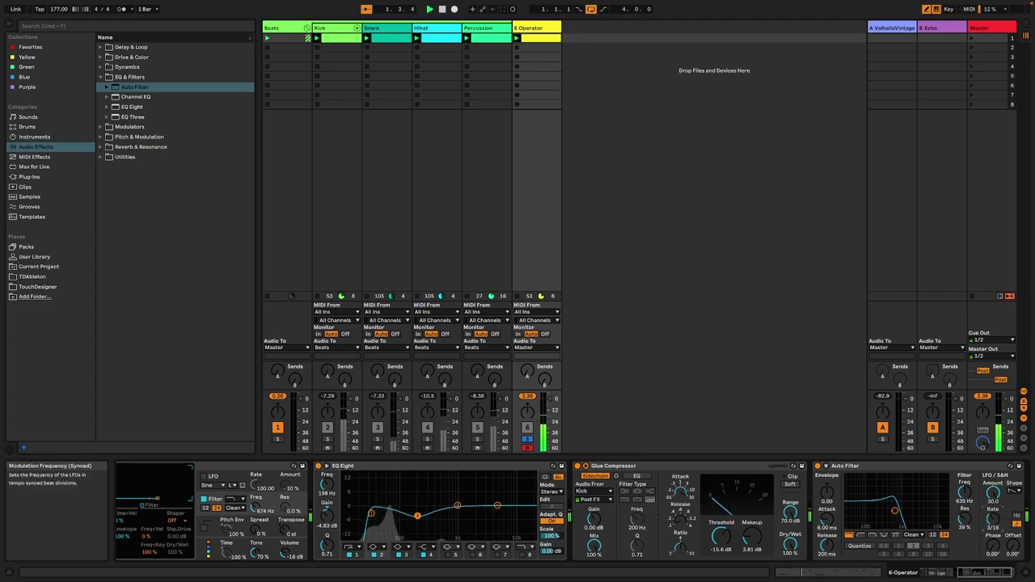
Move the Auto Filter ahead of the EQ Eight and map its LFO rate to the third slot of the Kick track's second Expression Control
left_click(897, 466)
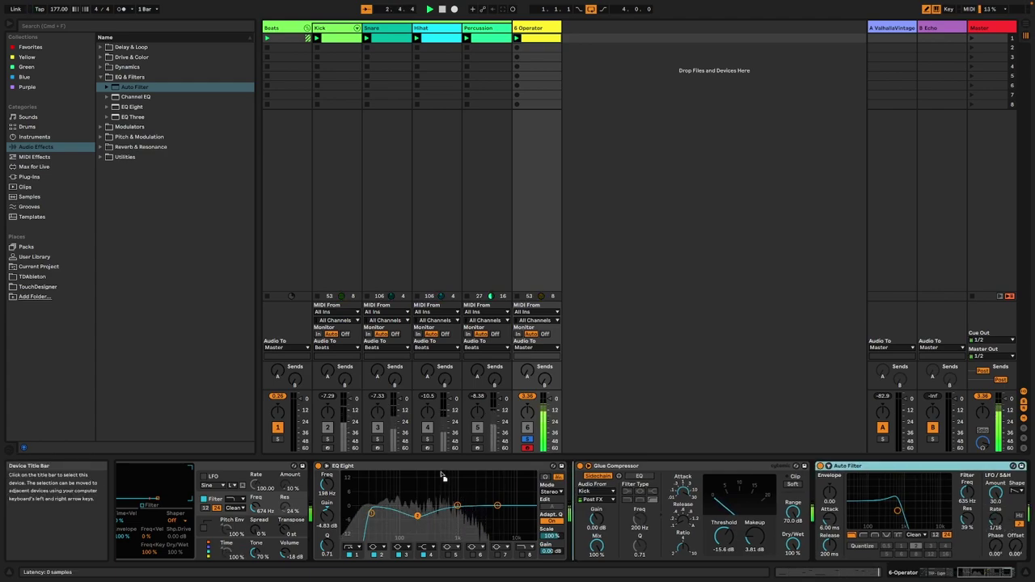
left_click_drag(315, 495, 316, 494)
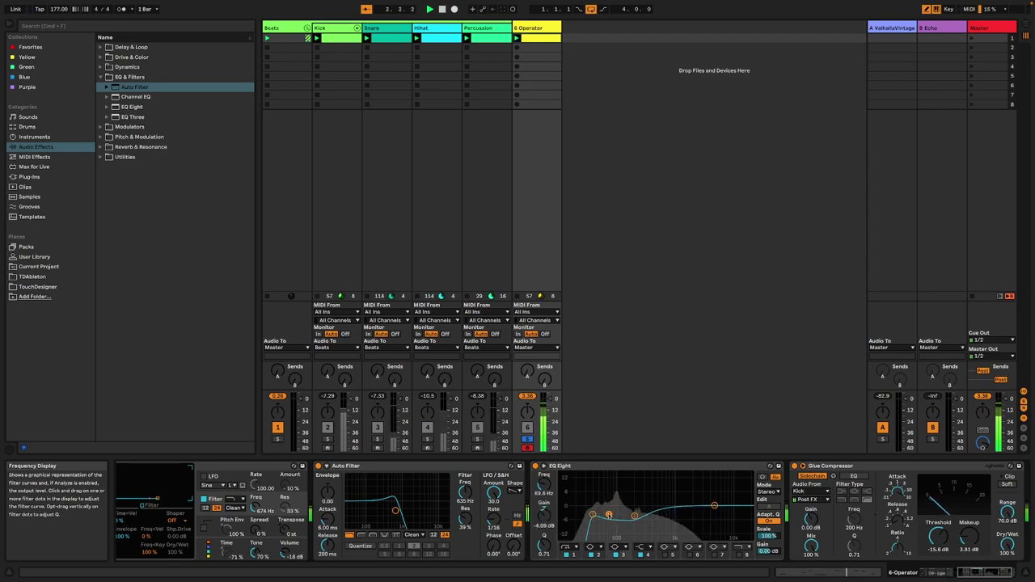
left_click(337, 28)
left_click(493, 514)
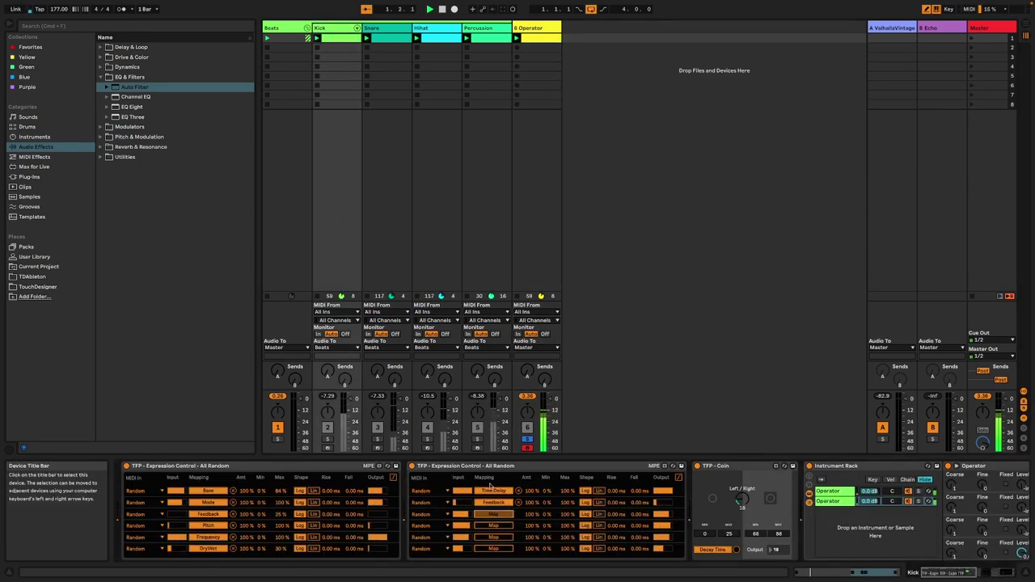
left_click(522, 28)
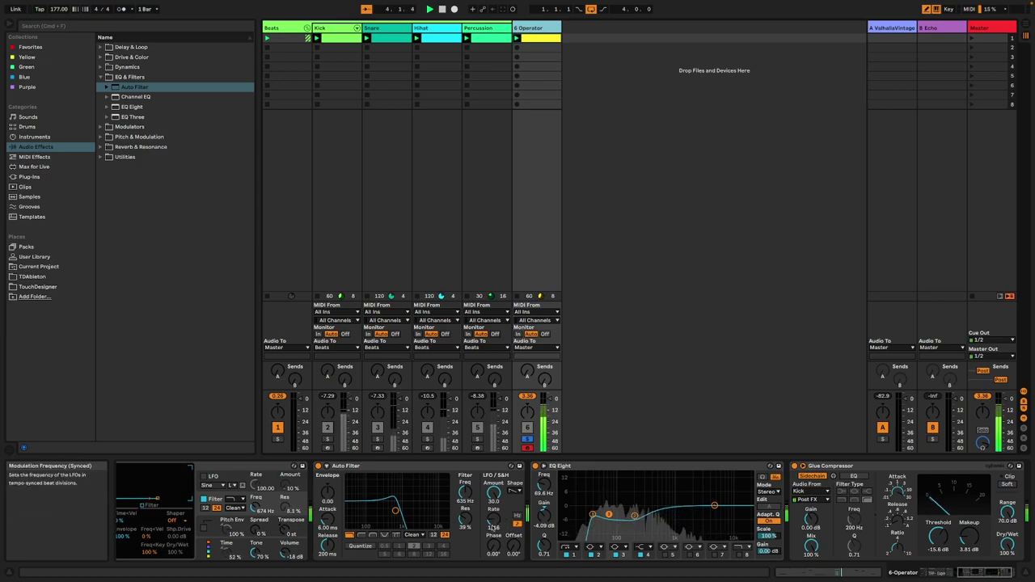
left_click_drag(494, 518, 493, 497)
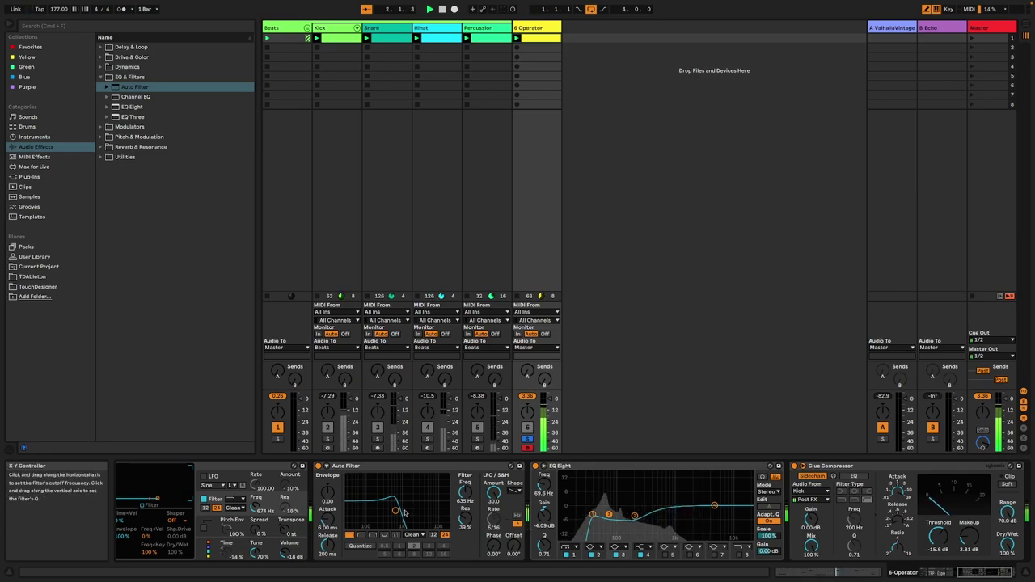
Set the Auto Filter's cutoff to about 1.54 kHz and its resonance to 33%
left_click_drag(395, 511, 403, 512)
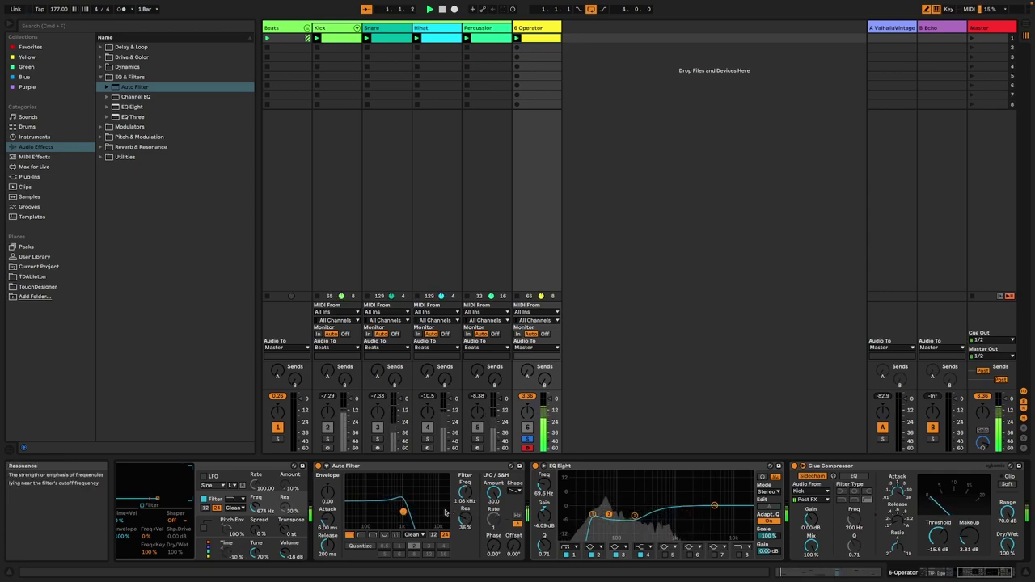
left_click_drag(403, 512, 408, 513)
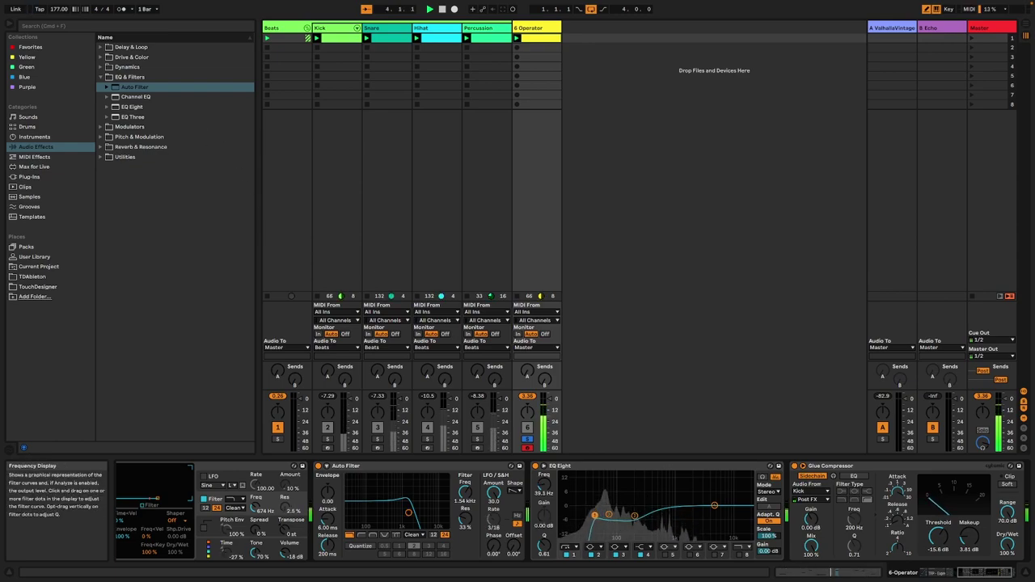
double_click(138, 109)
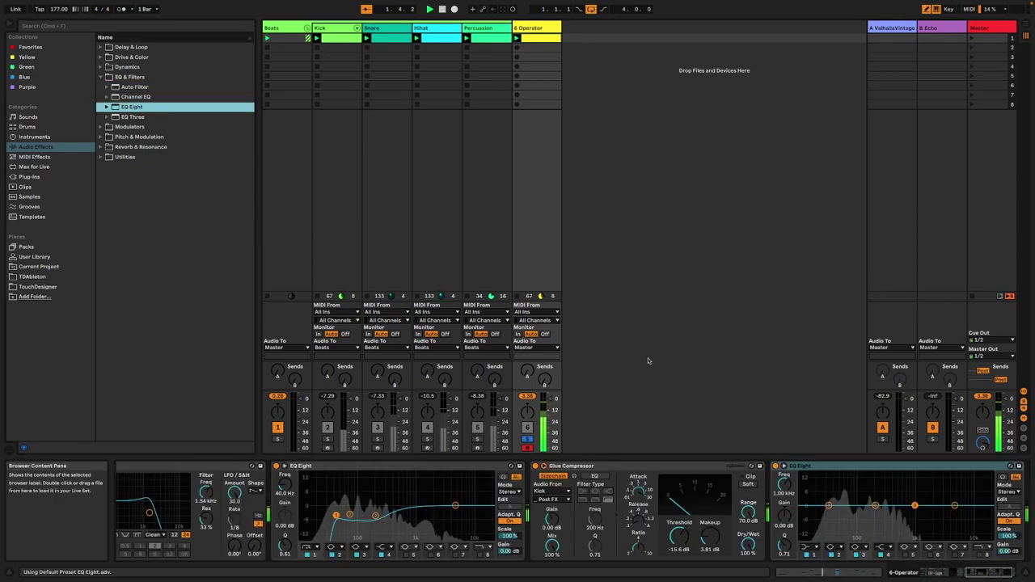
left_click(934, 474)
key("Delete")
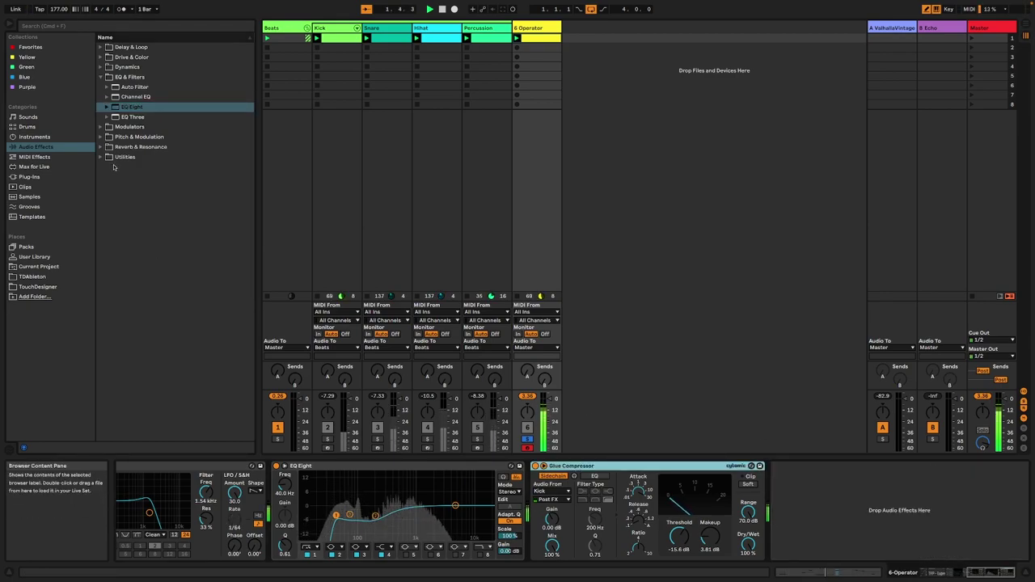
Try a Dynamic Tube after the Glue Compressor with about 7.86 dB drive, -67% envelope and 76% bias, and remove it
left_click(100, 67)
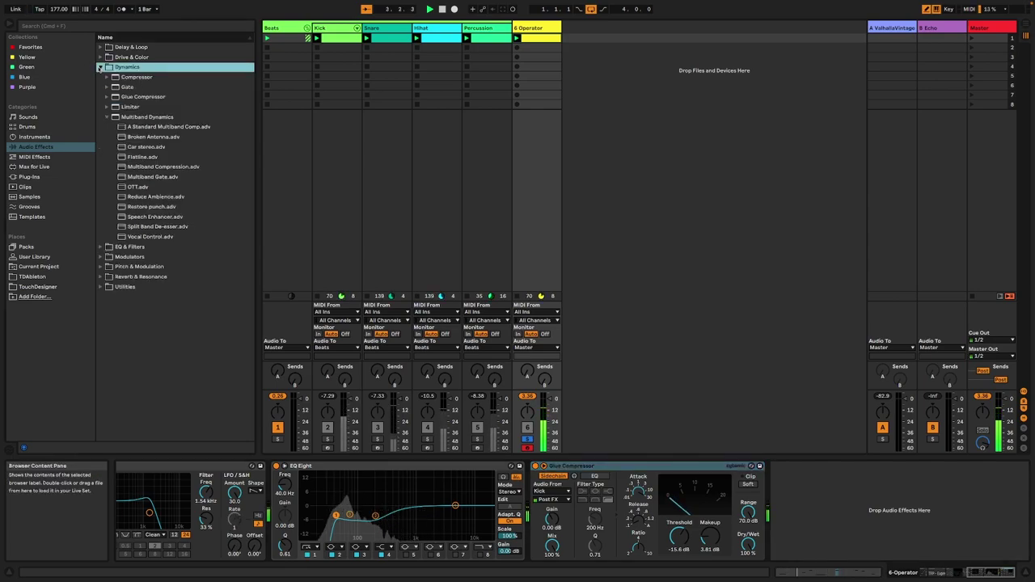
left_click(111, 119)
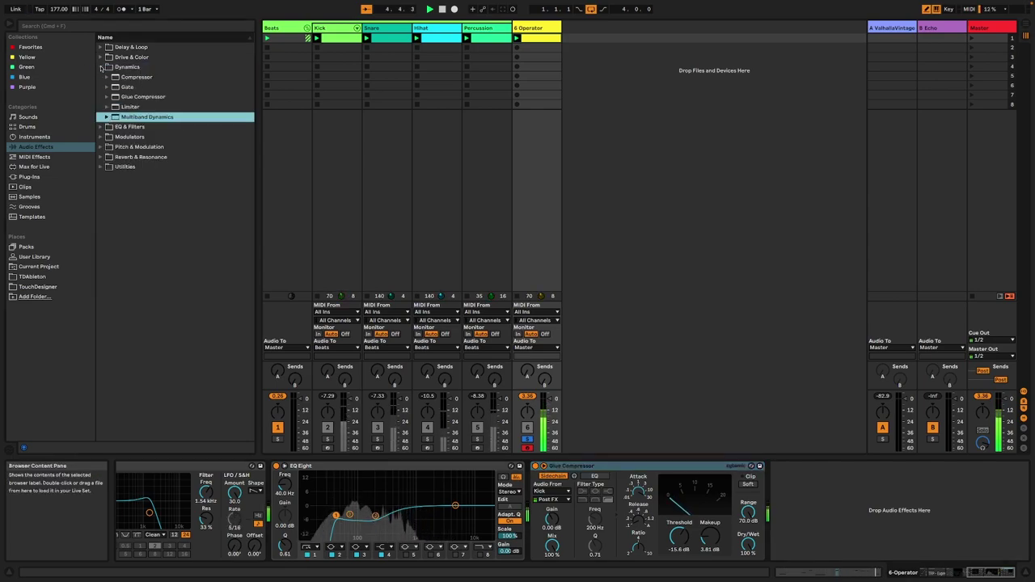
left_click(100, 58)
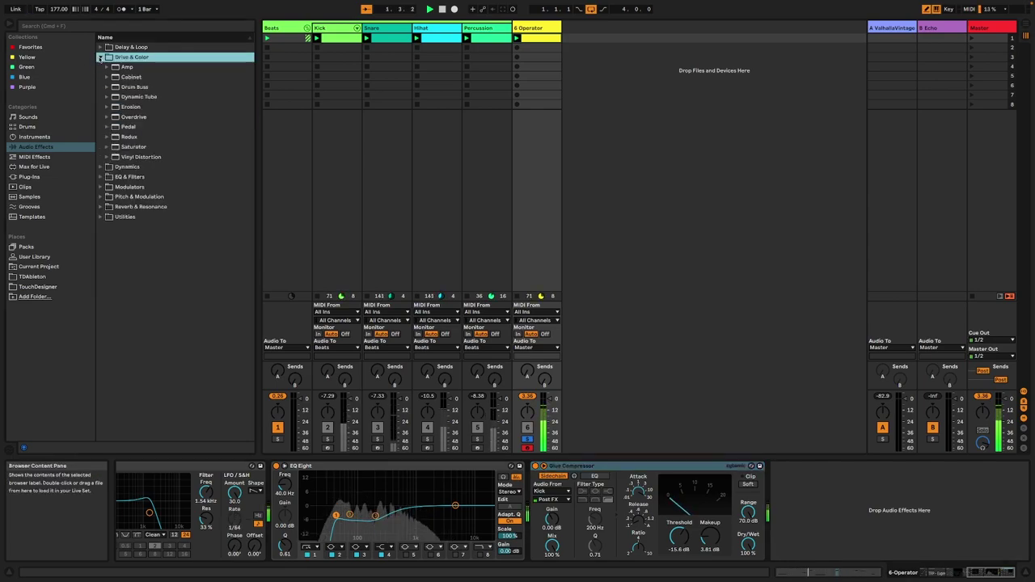
double_click(149, 97)
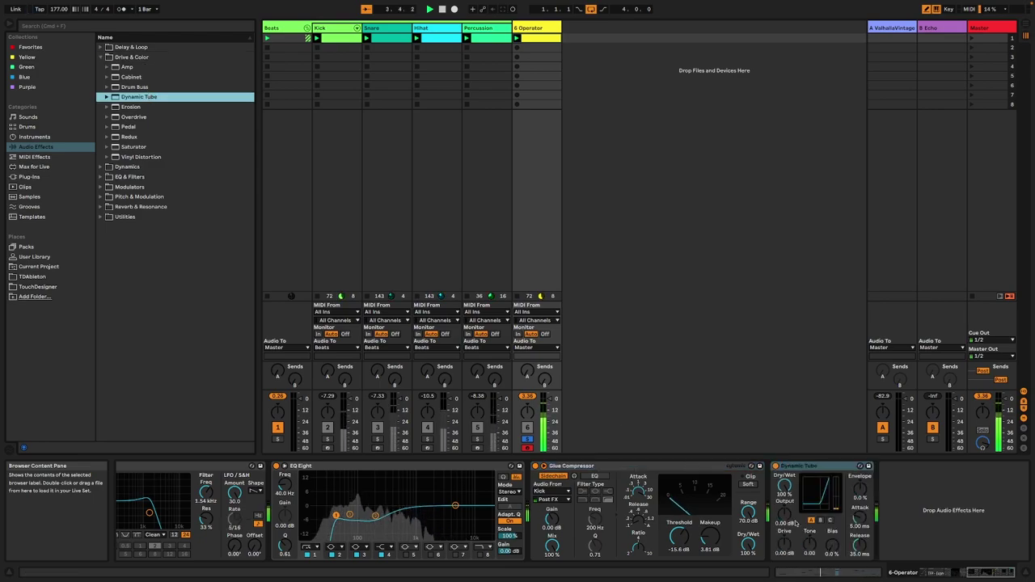
left_click_drag(860, 543, 859, 530)
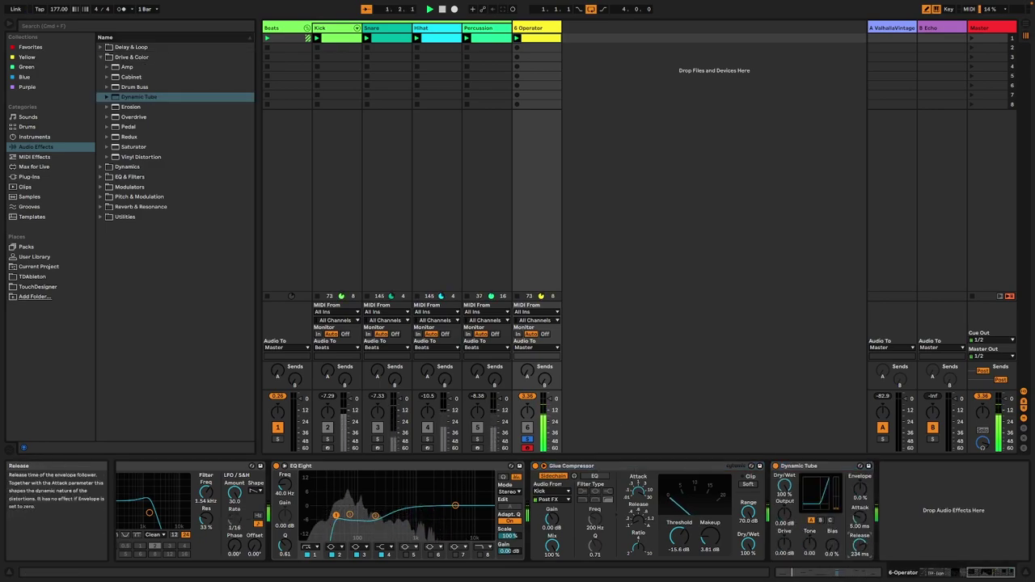
left_click_drag(784, 547, 788, 534)
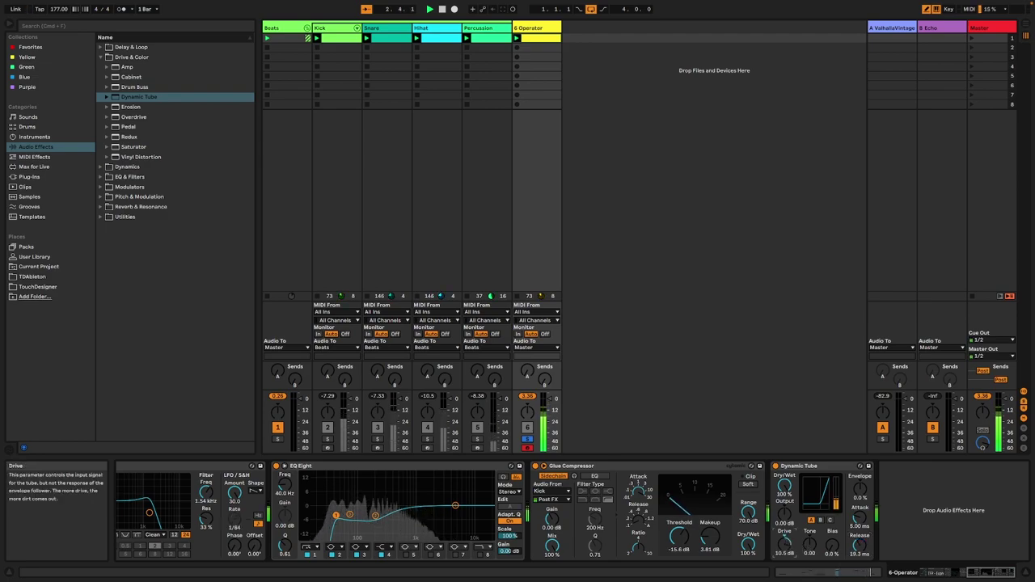
left_click_drag(860, 489, 860, 540)
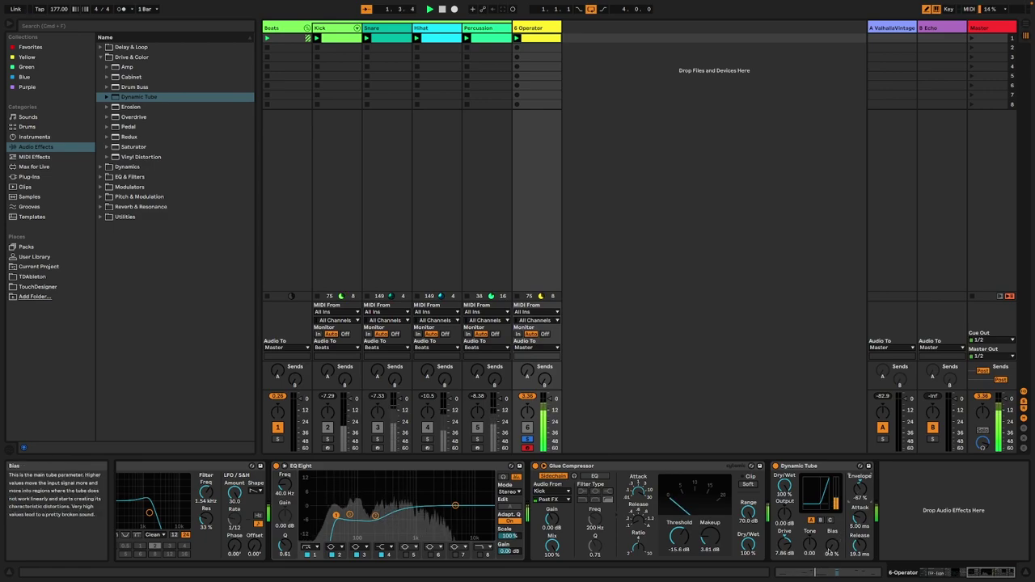
left_click(816, 466)
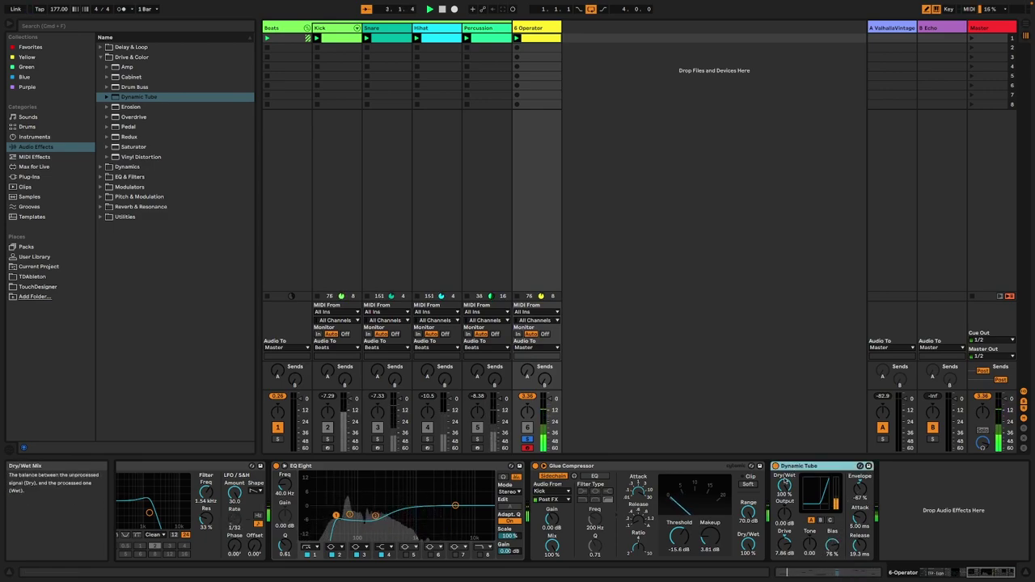
key("Delete")
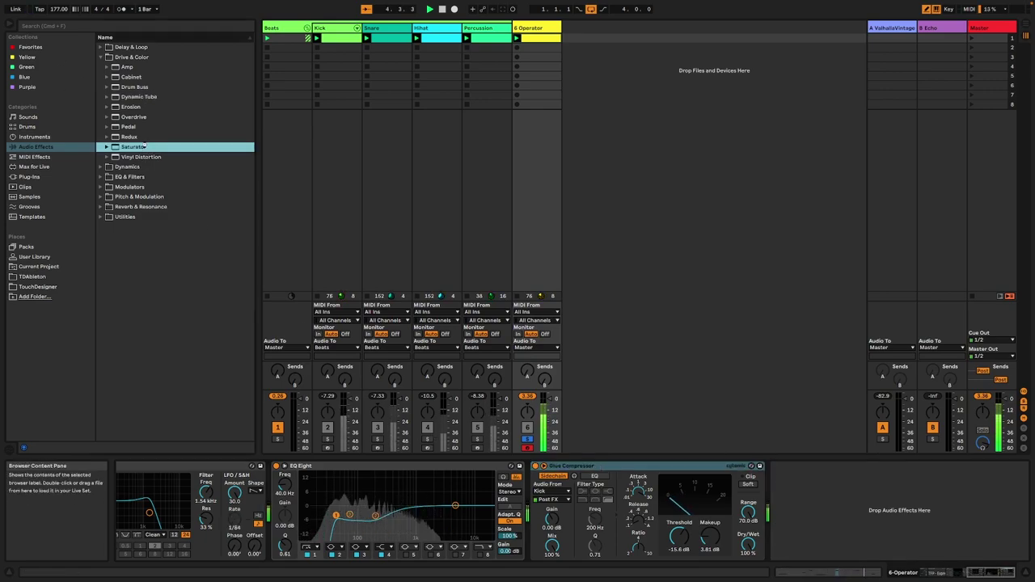
Insert a Saturator between the Auto Filter and EQ Eight with drive about 1.14 dB, and shift the EQ's lowest band slightly higher
left_click_drag(133, 146, 930, 509)
left_click_drag(783, 490, 279, 495)
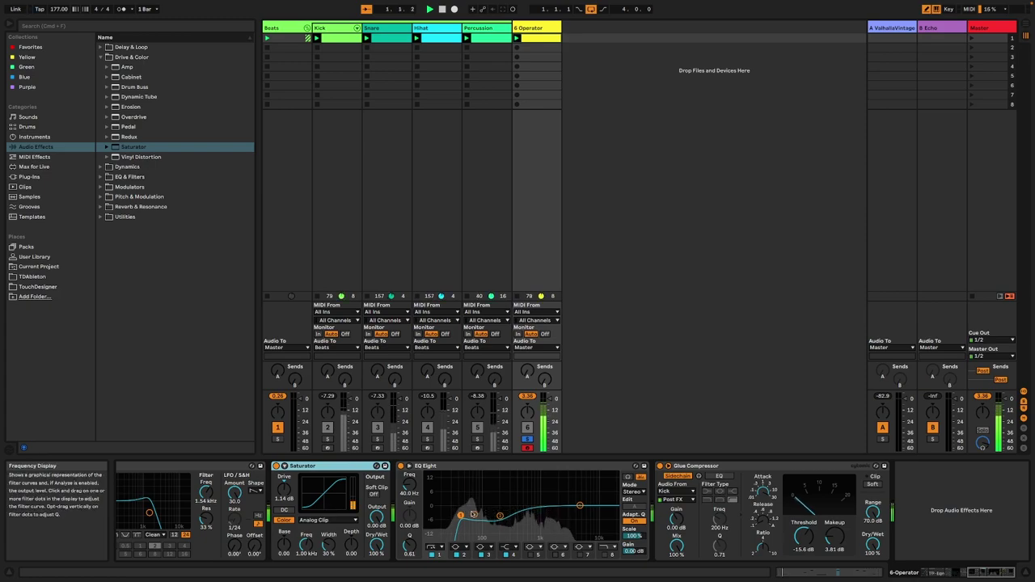
left_click_drag(461, 515, 461, 515)
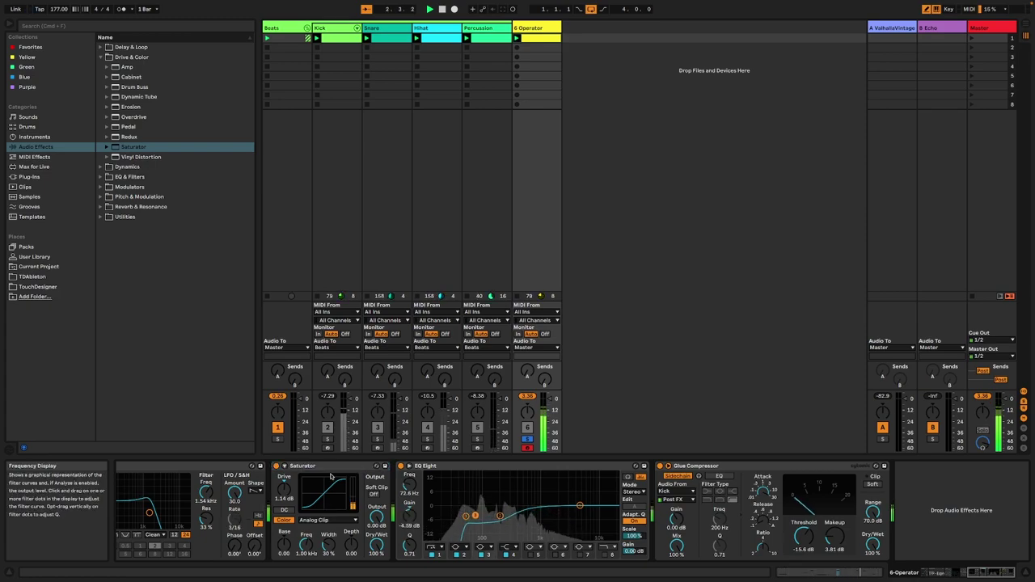
left_click_drag(285, 488, 284, 500)
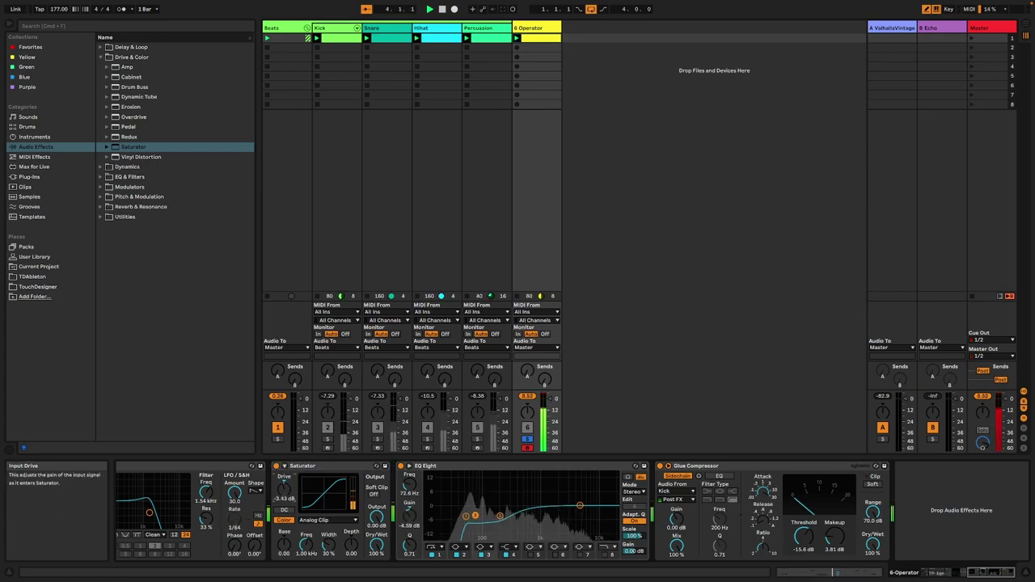
left_click(314, 519)
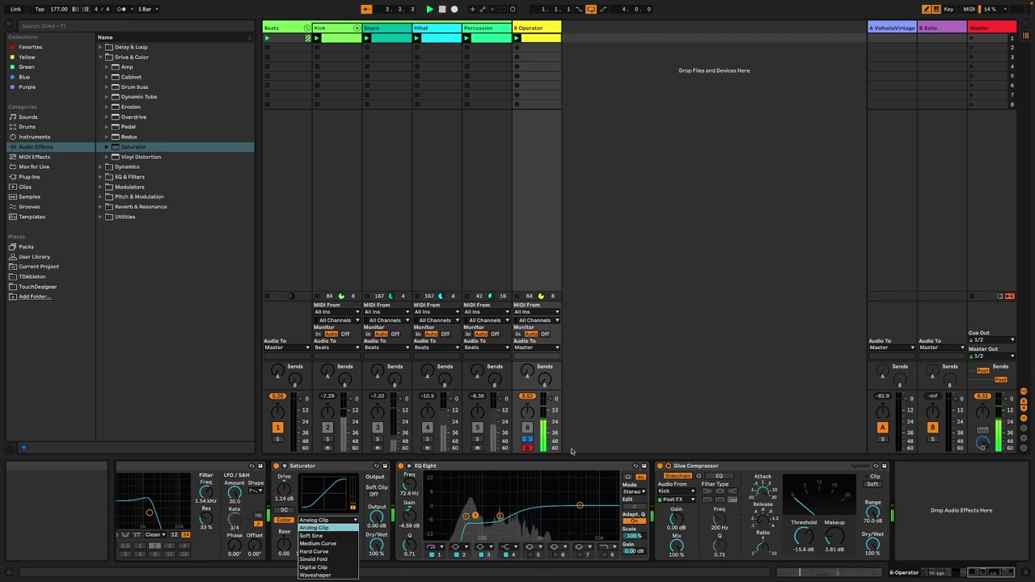
Unsolo the Operator track and lower its volume slightly in the mix
left_click(527, 440)
left_click(526, 441)
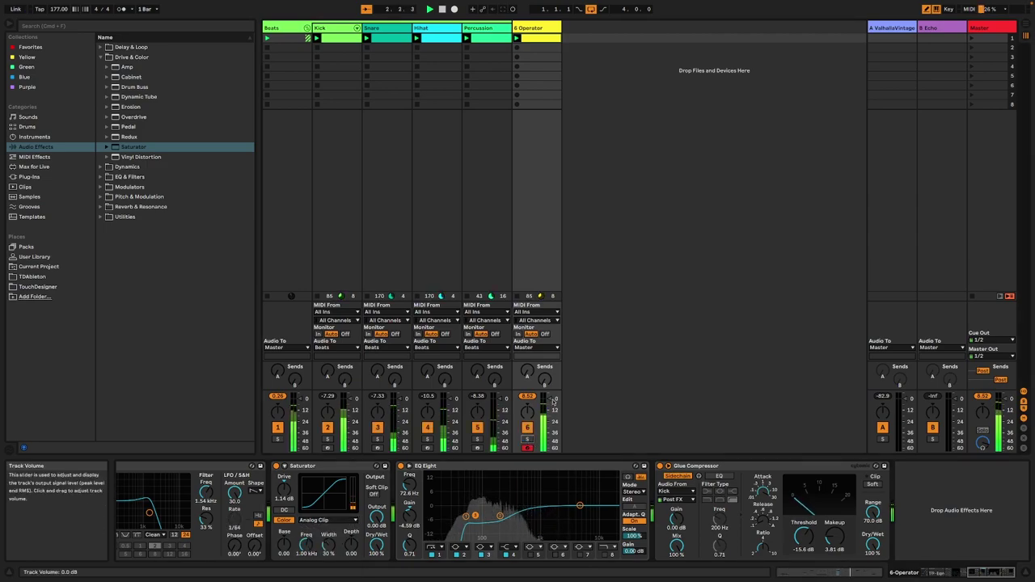
left_click_drag(549, 401, 549, 404)
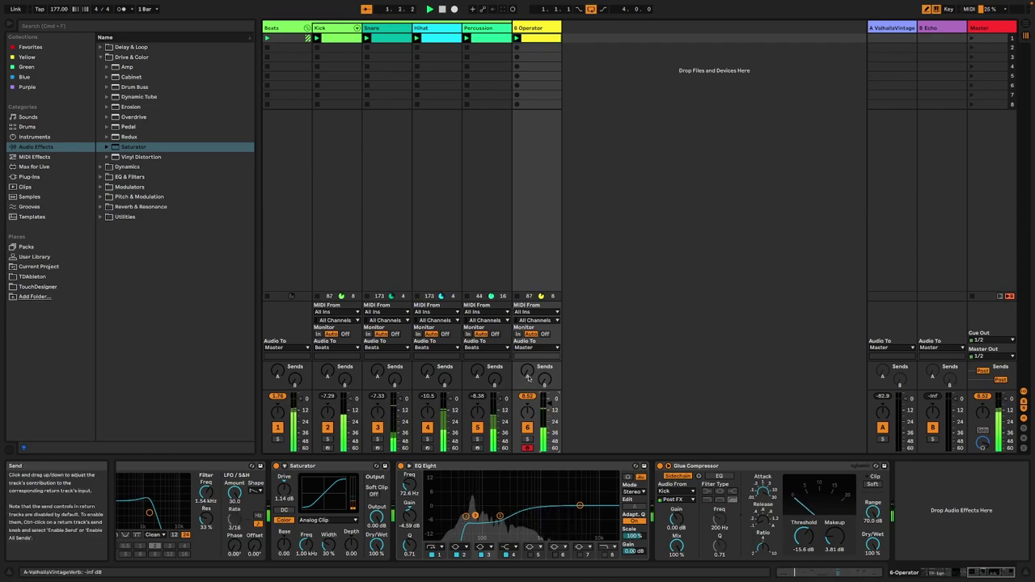
Stop playback and replace the Valhalla reverb on return track A with a Vocoder
key("space")
left_click(891, 28)
left_click(163, 476)
key("Delete")
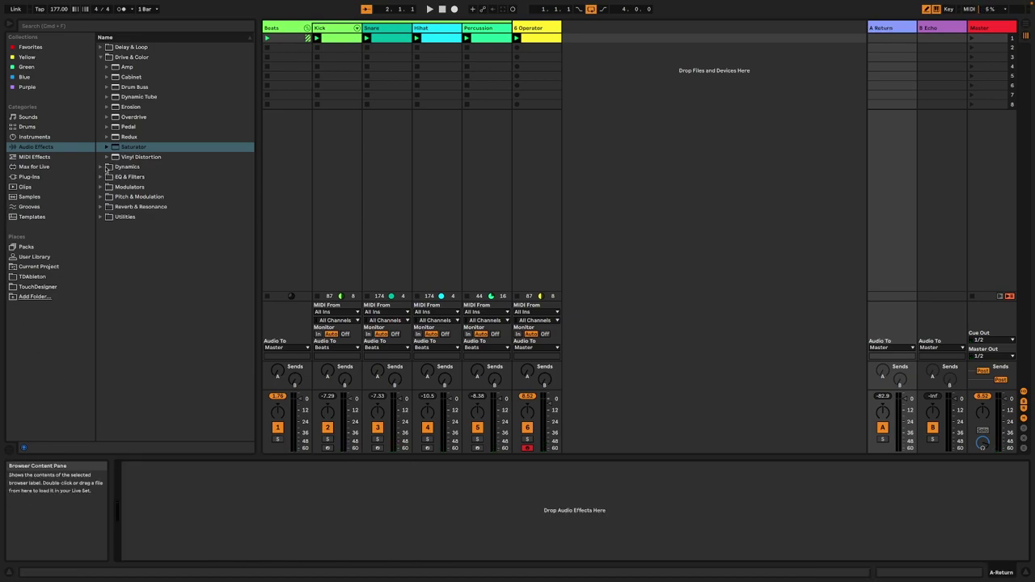
left_click(103, 206)
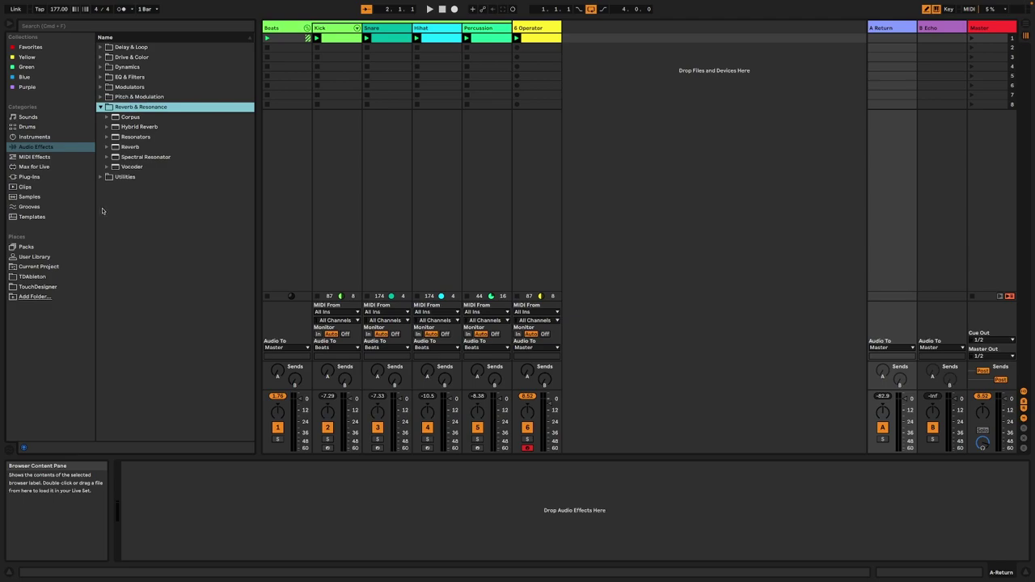
double_click(118, 167)
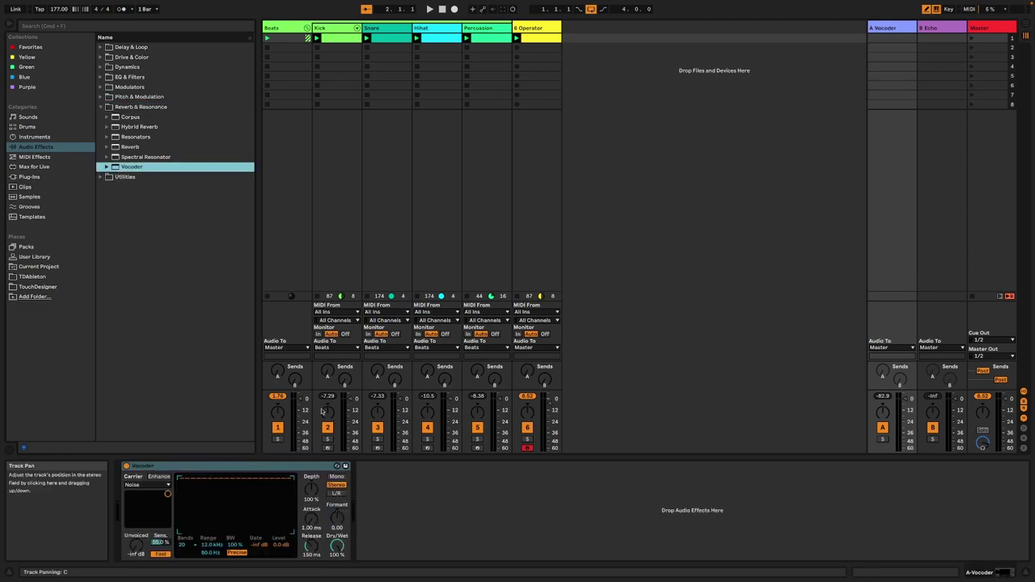
Resume playback, solo the Operator track and raise its send to the Vocoder return
key("space")
left_click(527, 439)
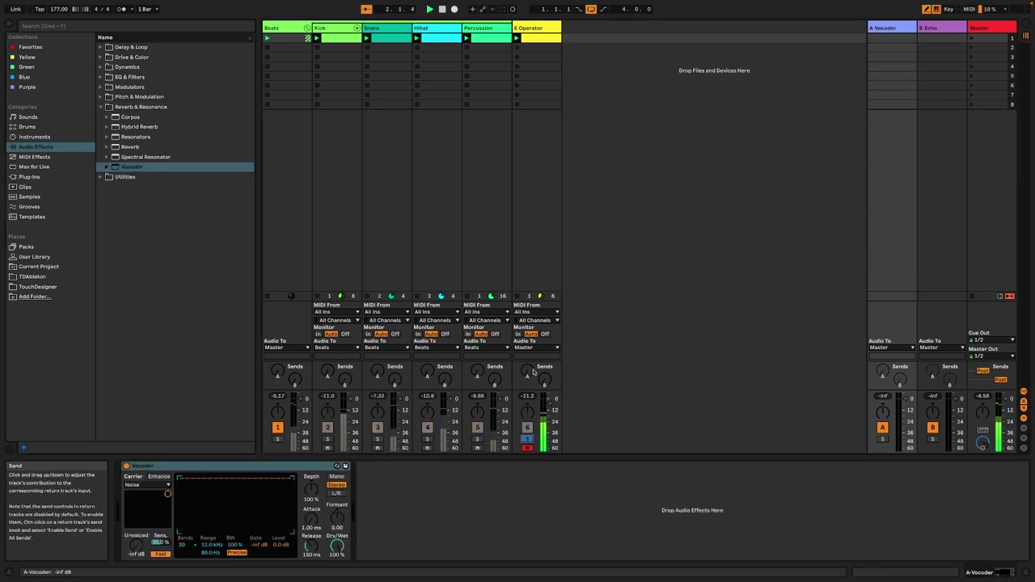
left_click_drag(526, 371, 526, 295)
Set the Vocoder to mono with formant 9.40, attack 43.9 ms and release 1.91 s, and try sending the Beats group to it
left_click_drag(312, 547, 337, 489)
left_click(334, 477)
left_click_drag(310, 546, 311, 559)
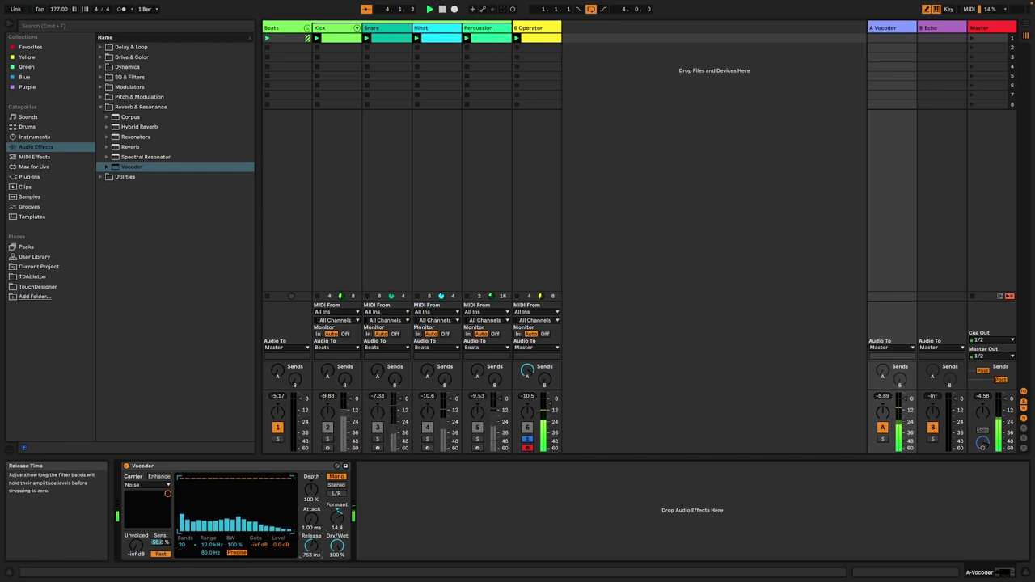
left_click_drag(339, 521, 311, 544)
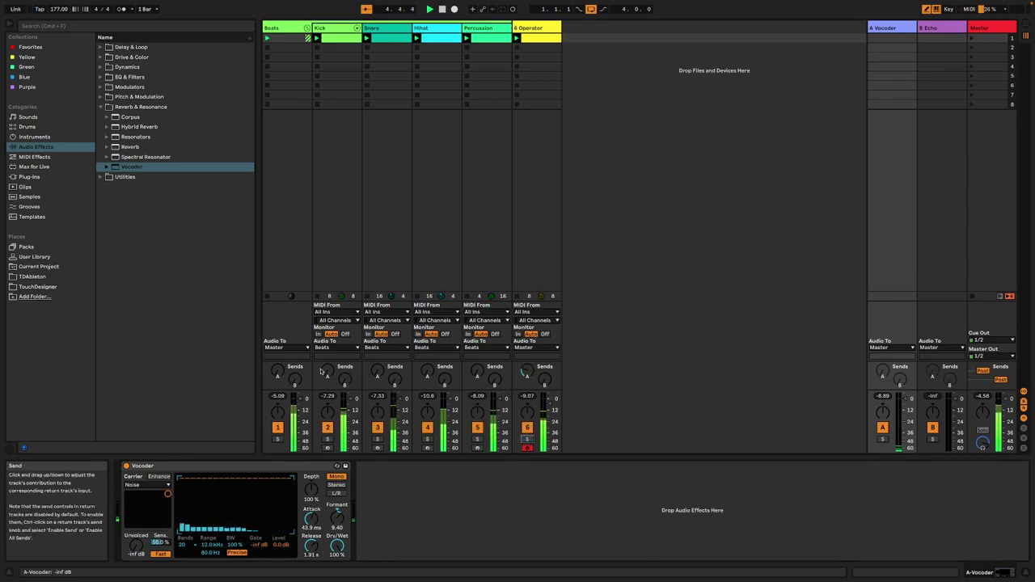
mouse_move(277, 373)
left_mouse_down()
mouse_move(277, 352)
mouse_move(278, 380)
left_mouse_up()
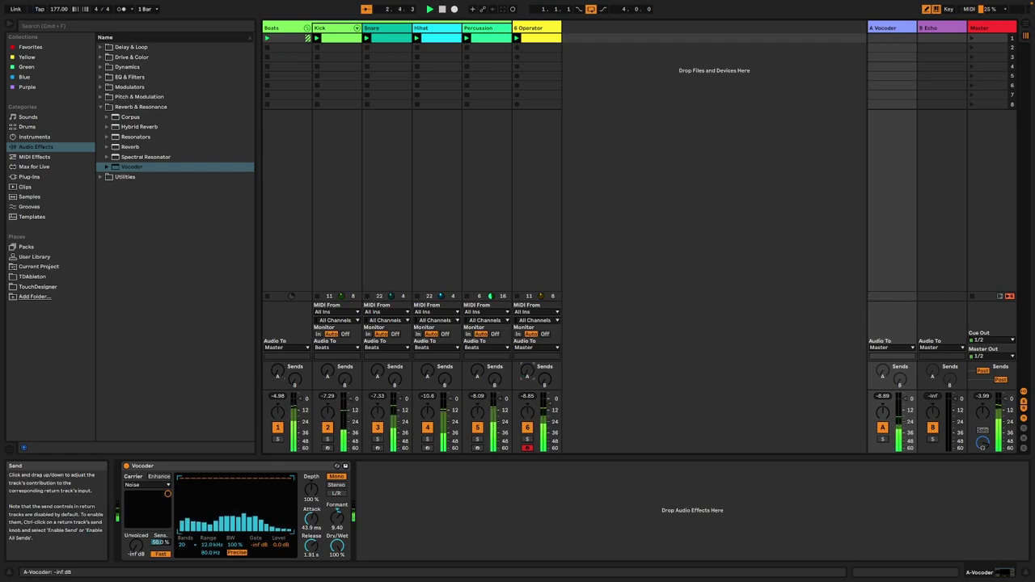
left_click(550, 26)
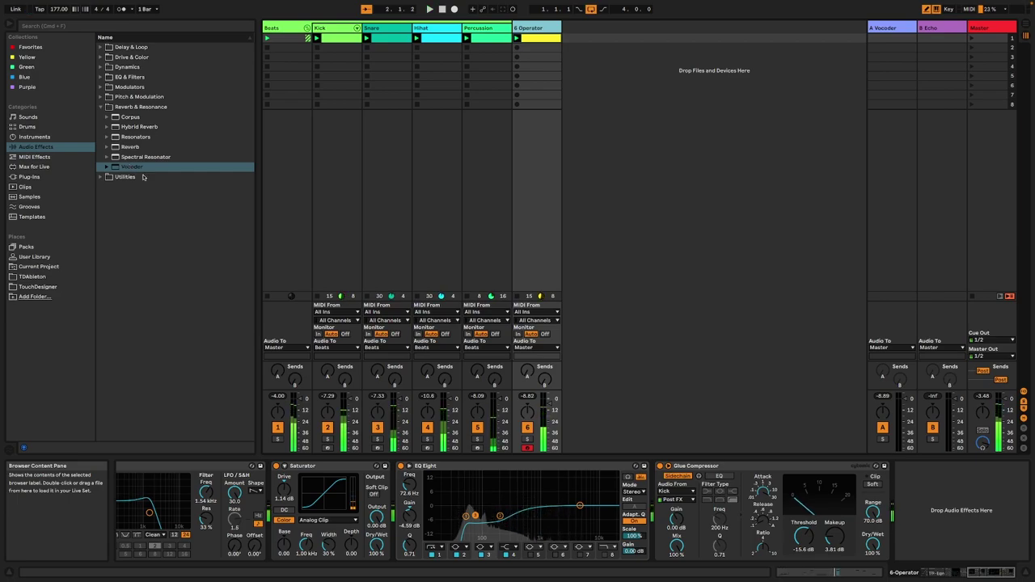
left_click(34, 156)
left_click(131, 97)
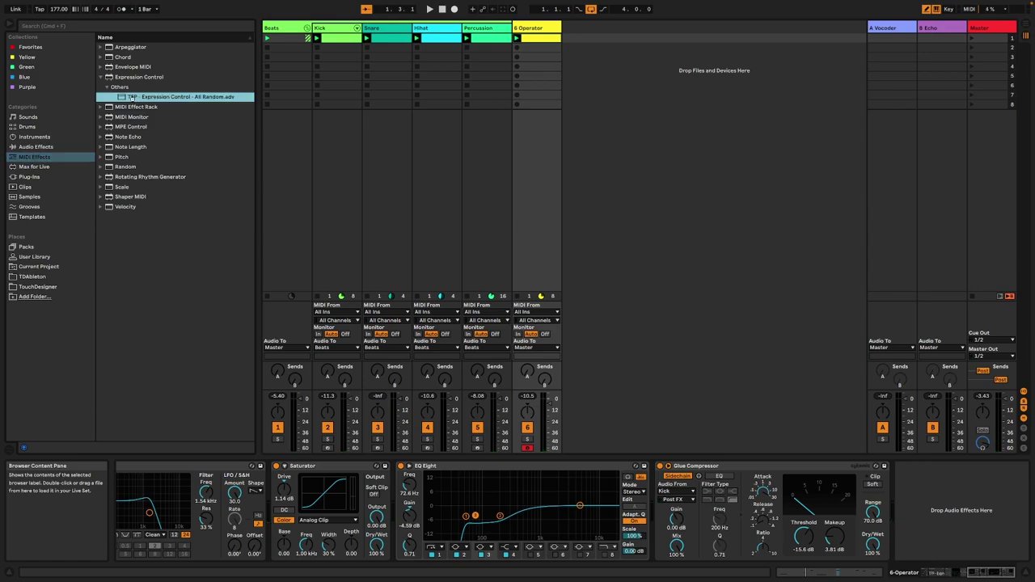
left_click_drag(216, 412, 321, 502)
left_click(204, 491)
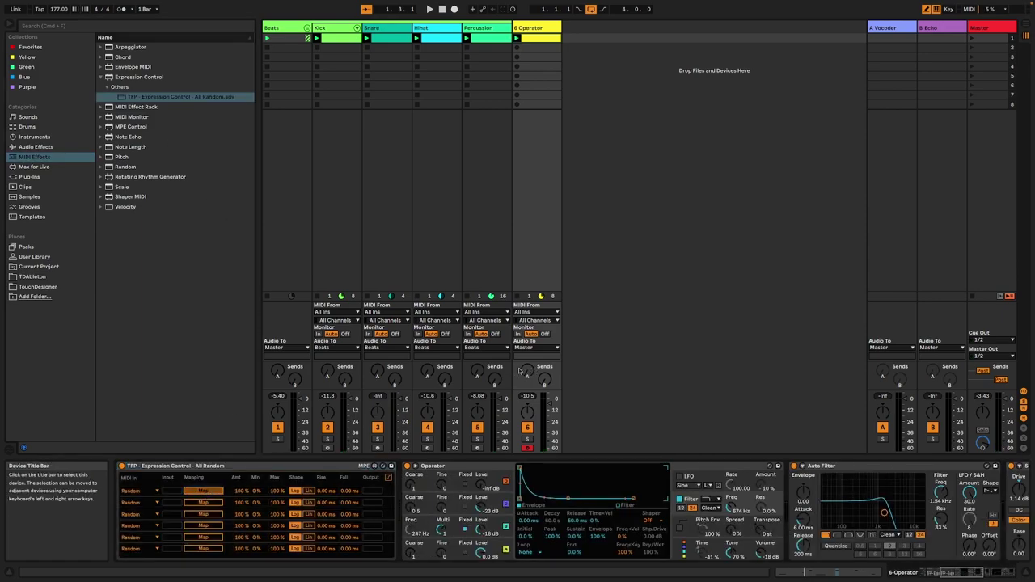
left_click(323, 463)
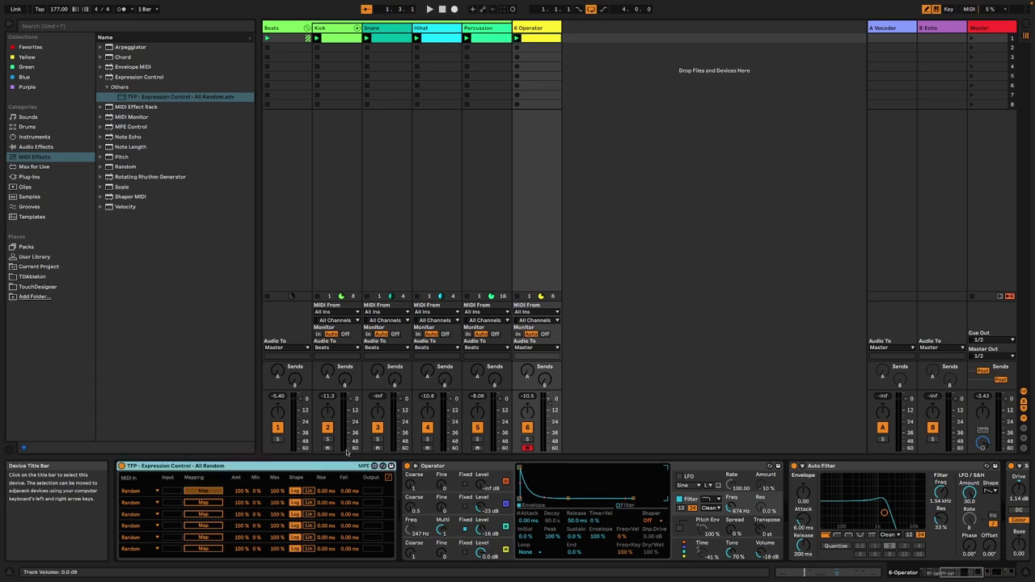
key("Delete")
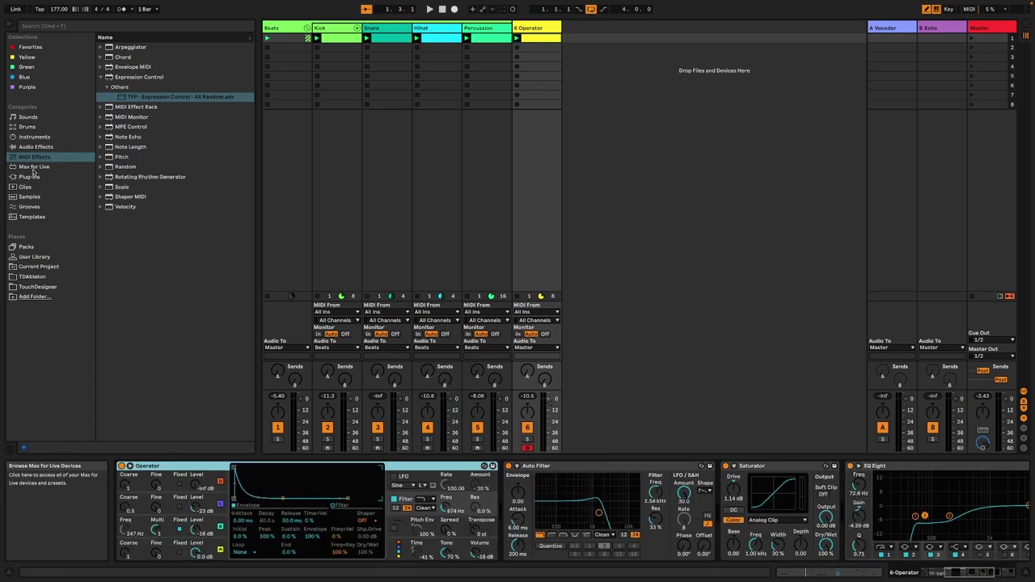
Load the Max for Live device TFP - Coin onto the Operator track ahead of the synth
left_click(27, 177)
left_click(32, 167)
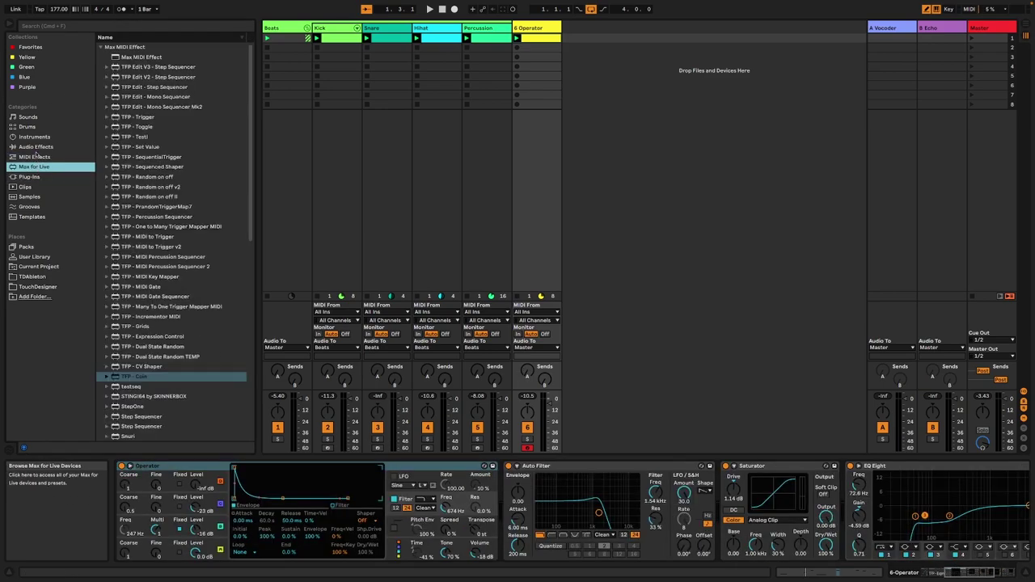
double_click(156, 377)
Set TFP - Coin's ranges to 0–9 and 82–100, map it to the track's Vocoder send, and resume playback
left_click_drag(168, 498, 168, 535)
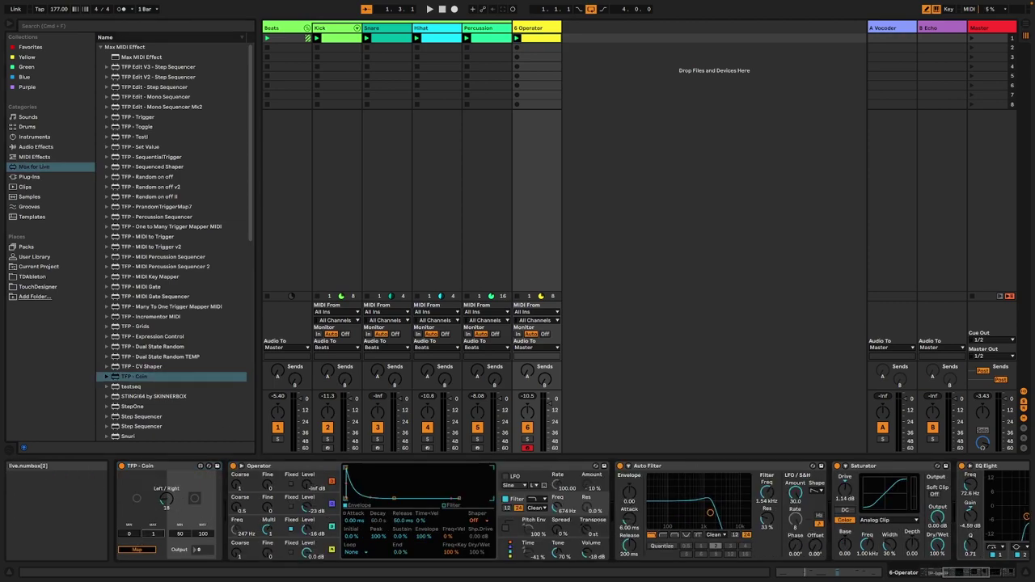
left_click_drag(180, 536, 181, 523)
left_click(148, 549)
left_click(526, 371)
key("space")
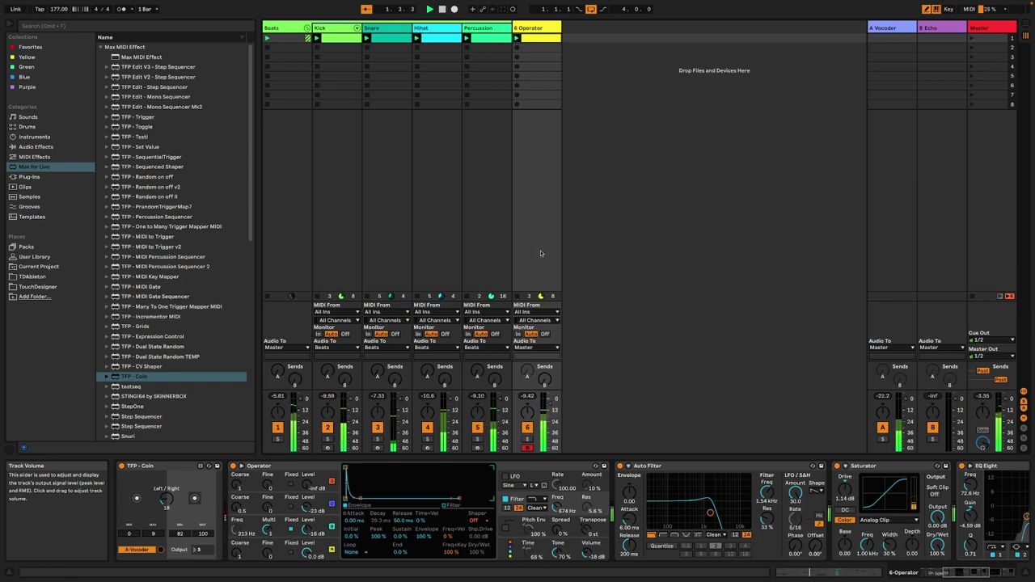
Set the return Vocoder's formant to 12.8 and follow it with a high-pass Auto Filter at 513 Hz with 12% resonance
left_click(883, 29)
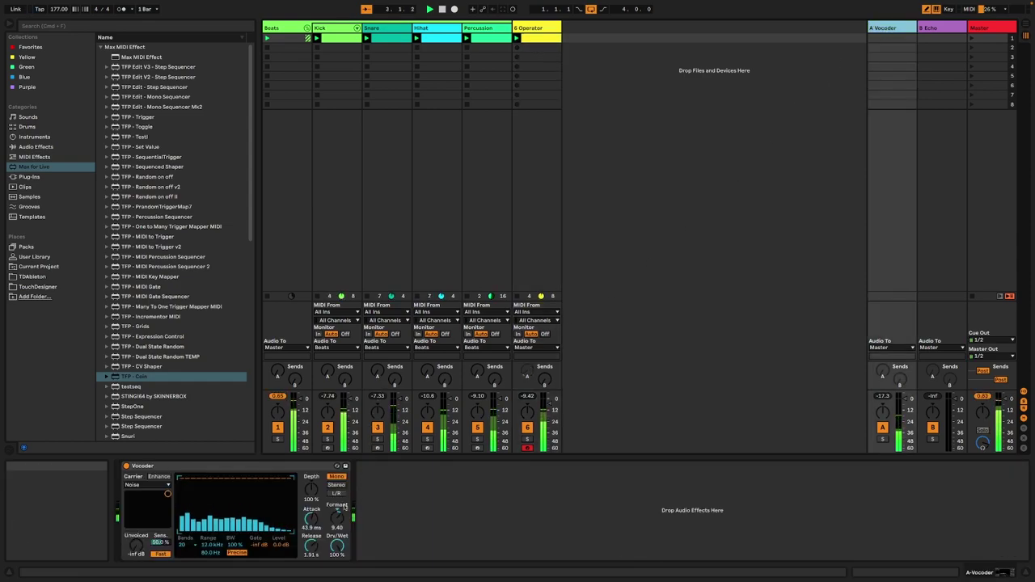
left_click(42, 138)
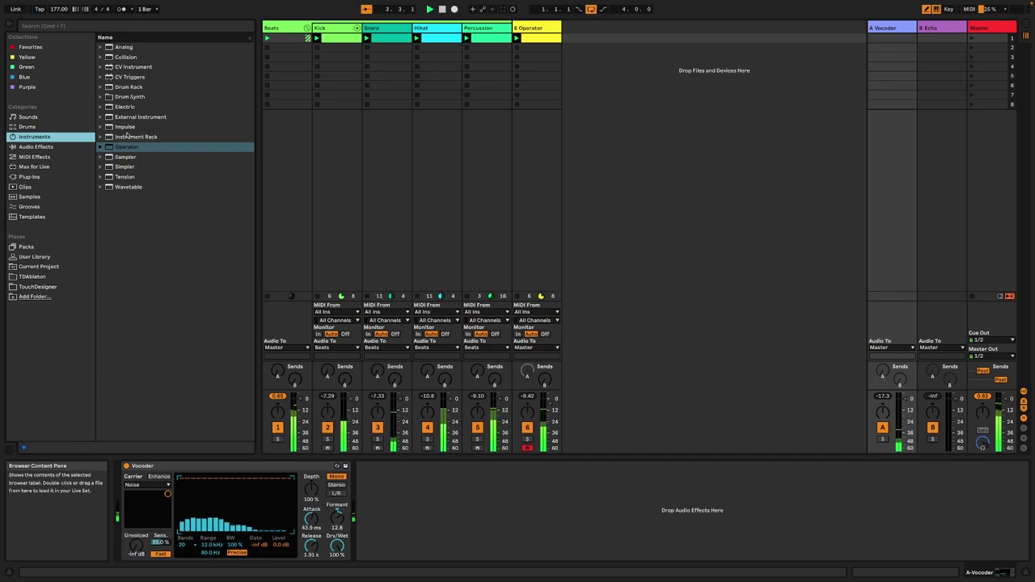
left_click(54, 148)
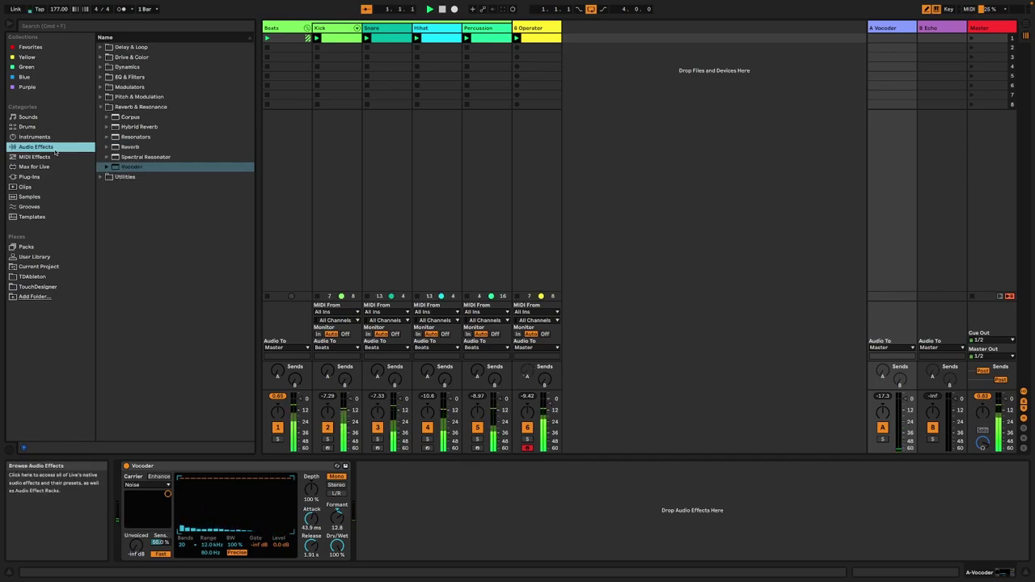
left_click(101, 76)
left_click_drag(134, 86, 396, 509)
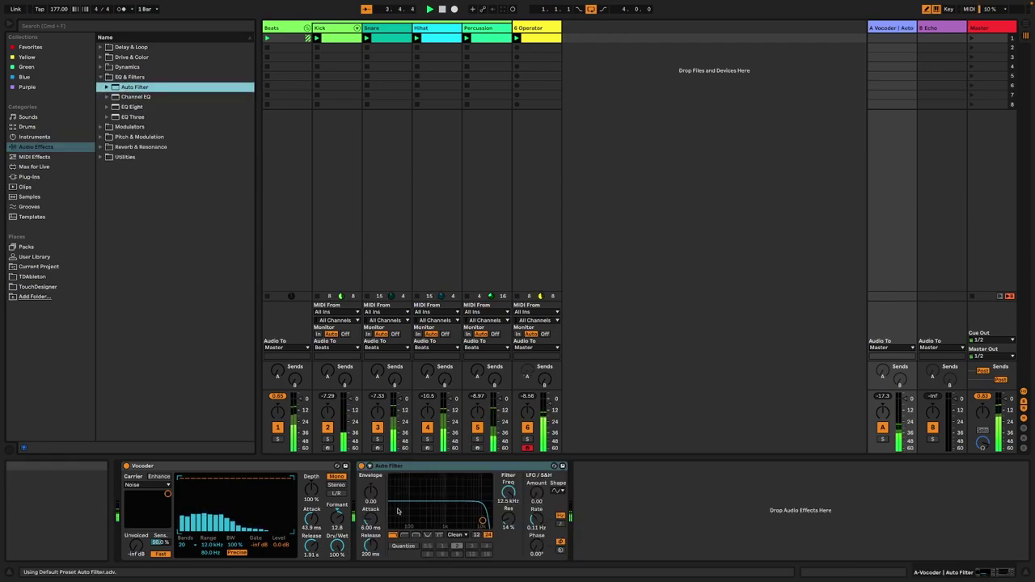
left_click_drag(482, 519, 435, 520)
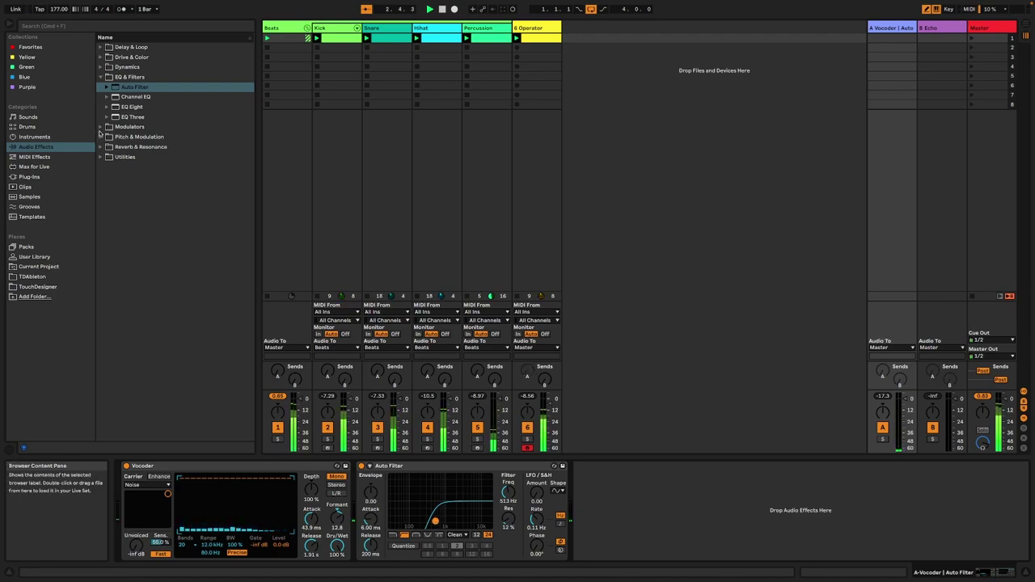
Add a Phaser-Flanger after the Auto Filter with rate 4, feedback 72% and dry/wet 18%
left_click(105, 149)
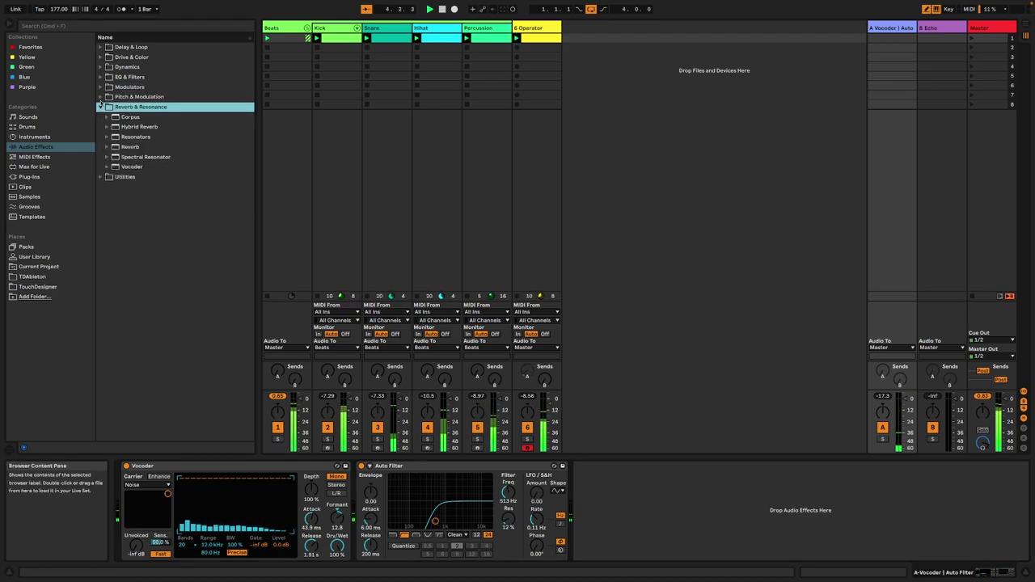
left_click(100, 97)
double_click(141, 127)
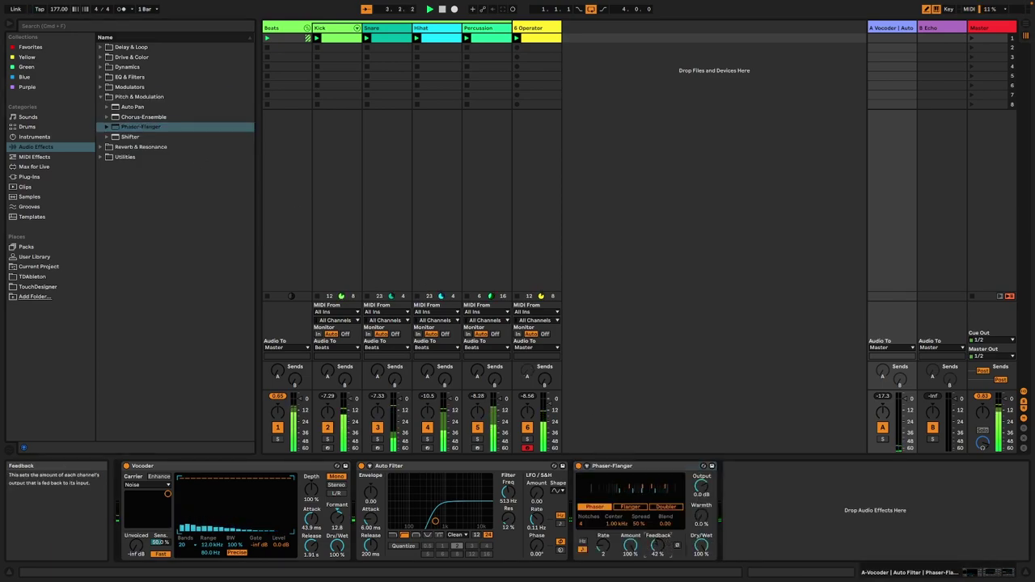
left_click_drag(657, 545, 602, 540)
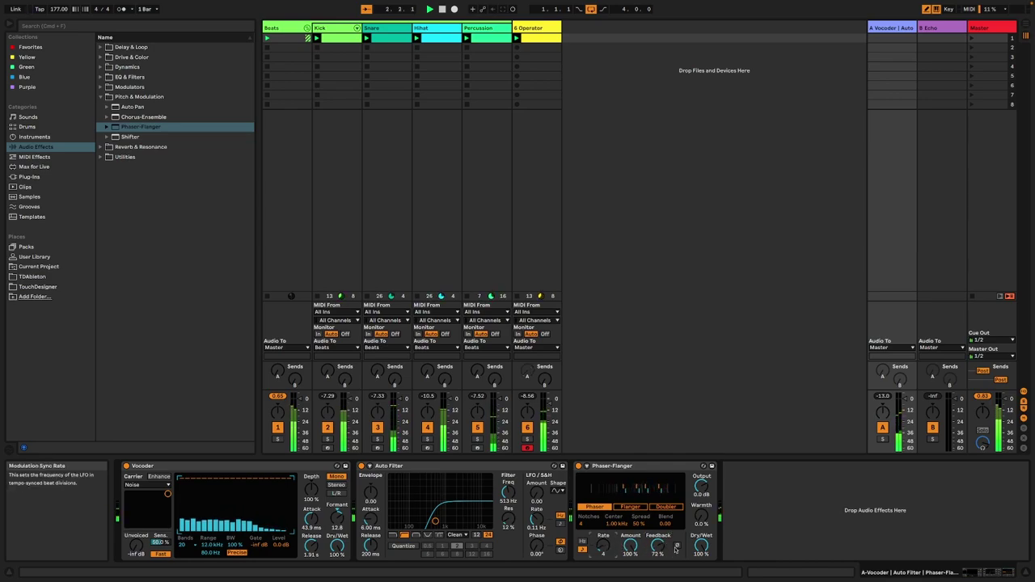
mouse_move(700, 547)
left_mouse_down()
mouse_move(701, 569)
mouse_move(700, 551)
left_mouse_up()
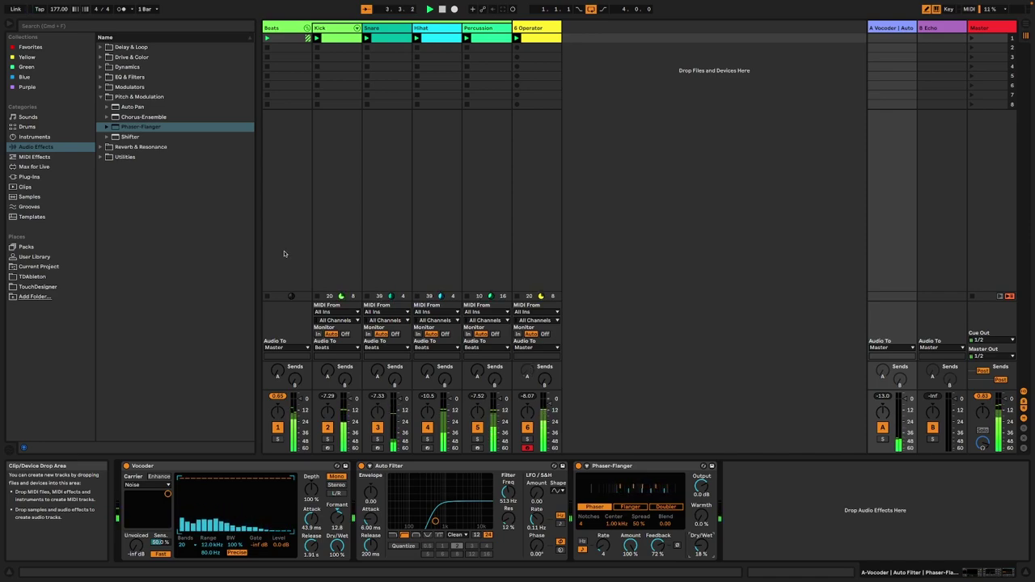
Apply the Beats group's colour to all its grouped tracks and clips
left_click(290, 28)
right_click(289, 29)
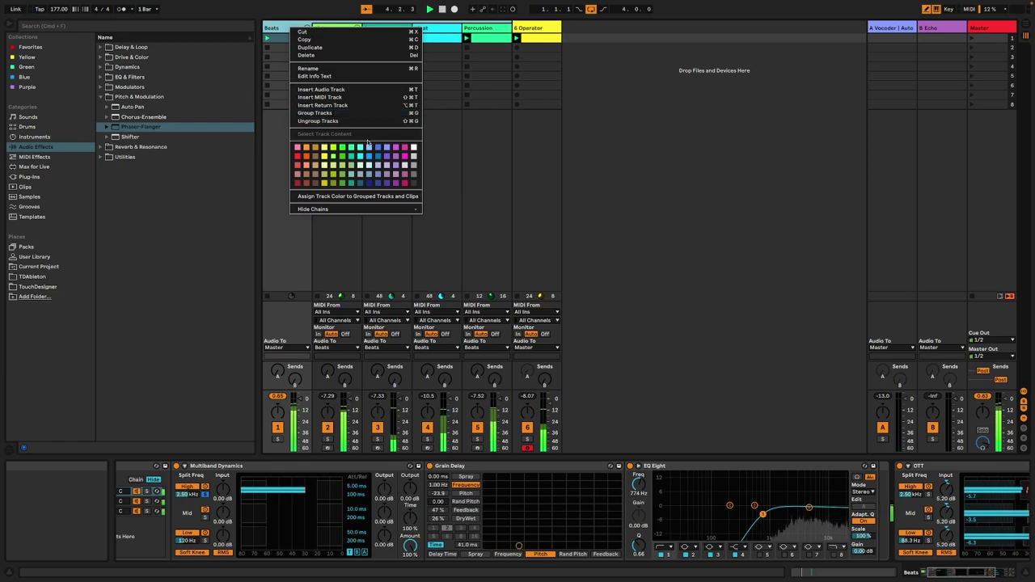
left_click(374, 197)
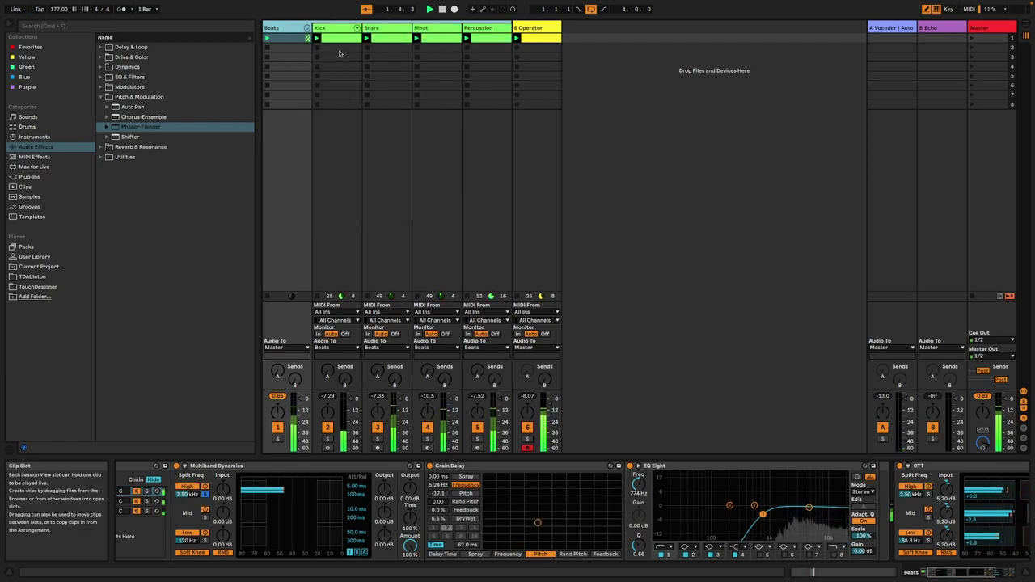
On the Kick track's Expression Controls, set the DryWet maximum to 34% and the second device's Feedback maximum to 65%
left_click(332, 29)
left_click(390, 29)
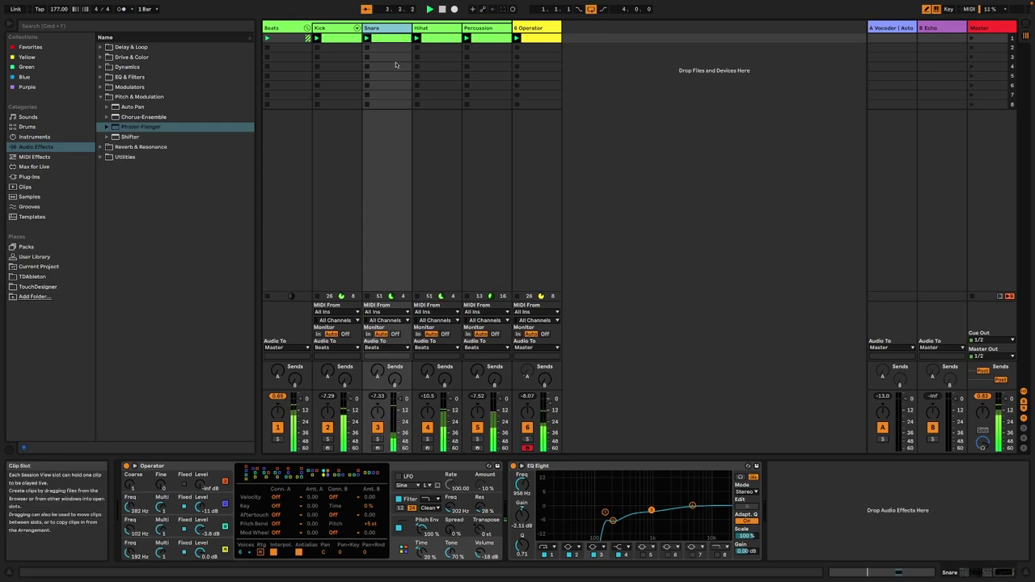
left_click(428, 30)
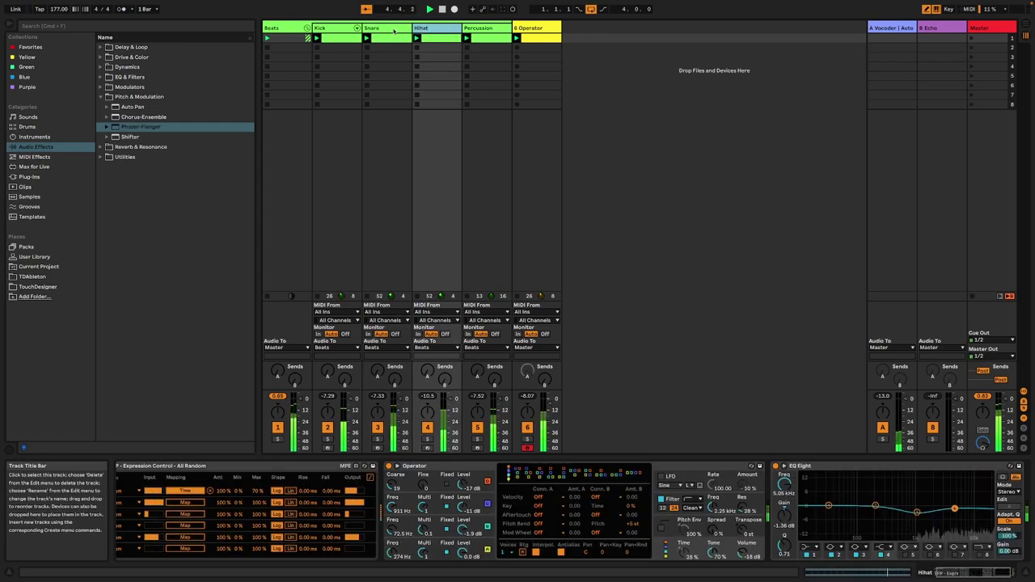
left_click(340, 29)
left_click(293, 28)
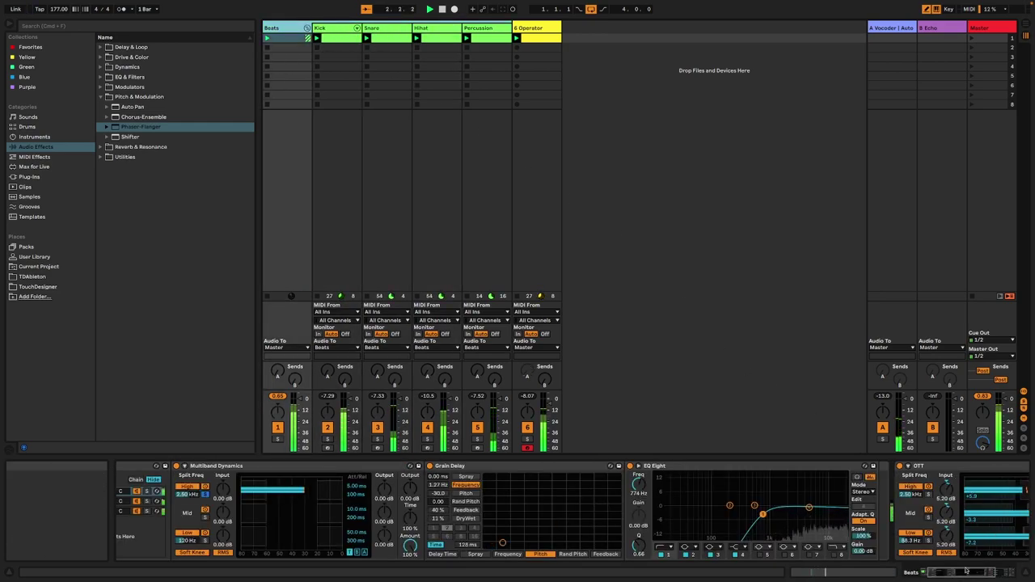
left_click(991, 572)
left_click_drag(991, 571, 930, 571)
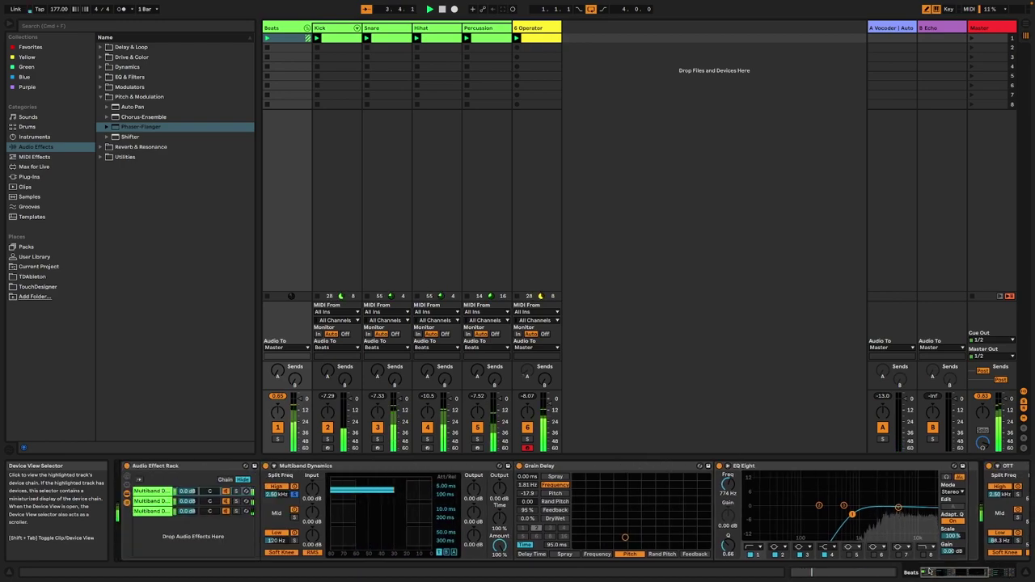
left_click(331, 28)
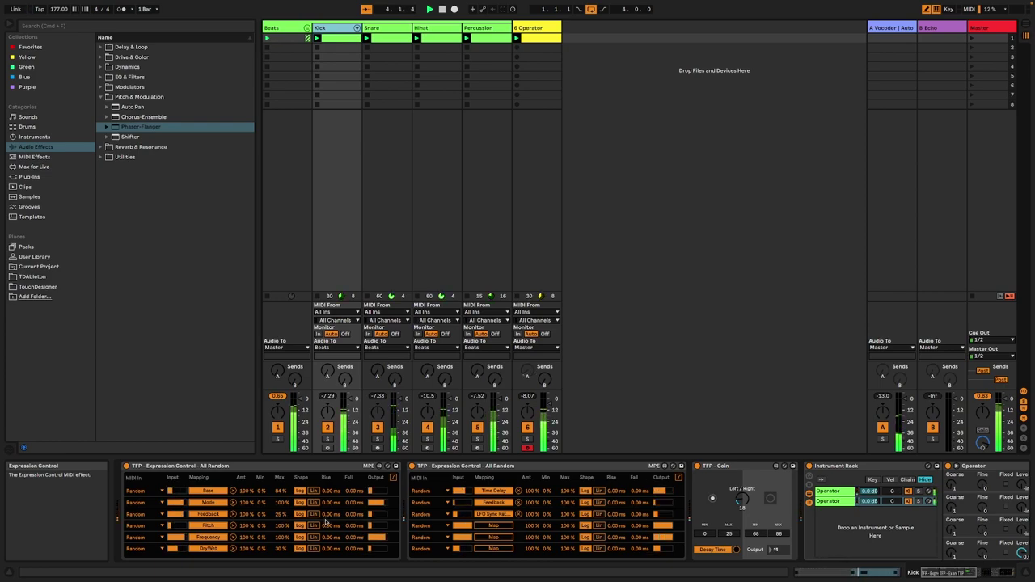
left_click_drag(570, 503, 569, 531)
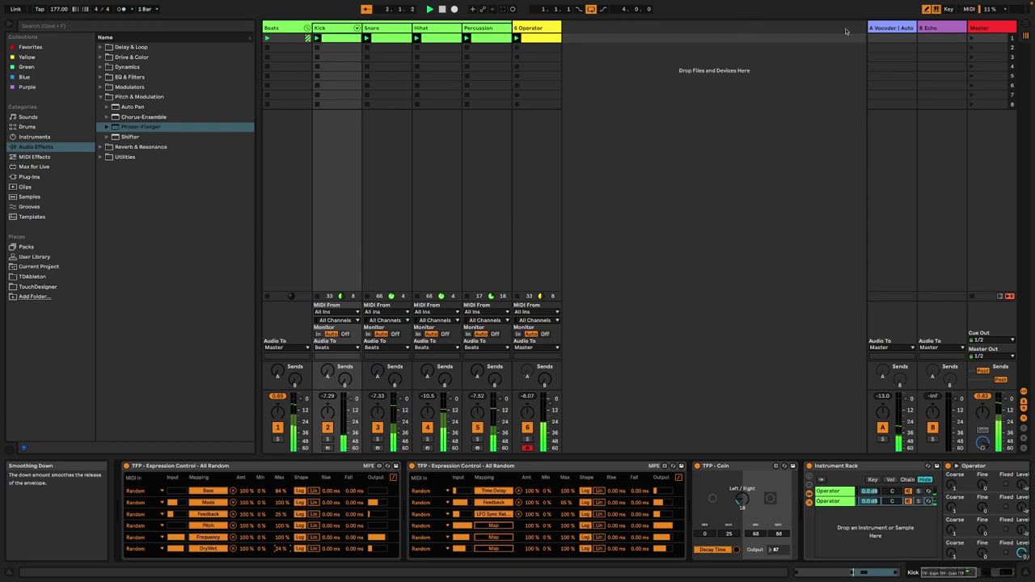
Set the return track's Vocoder to stereo with a release of 425 ms
left_click(882, 28)
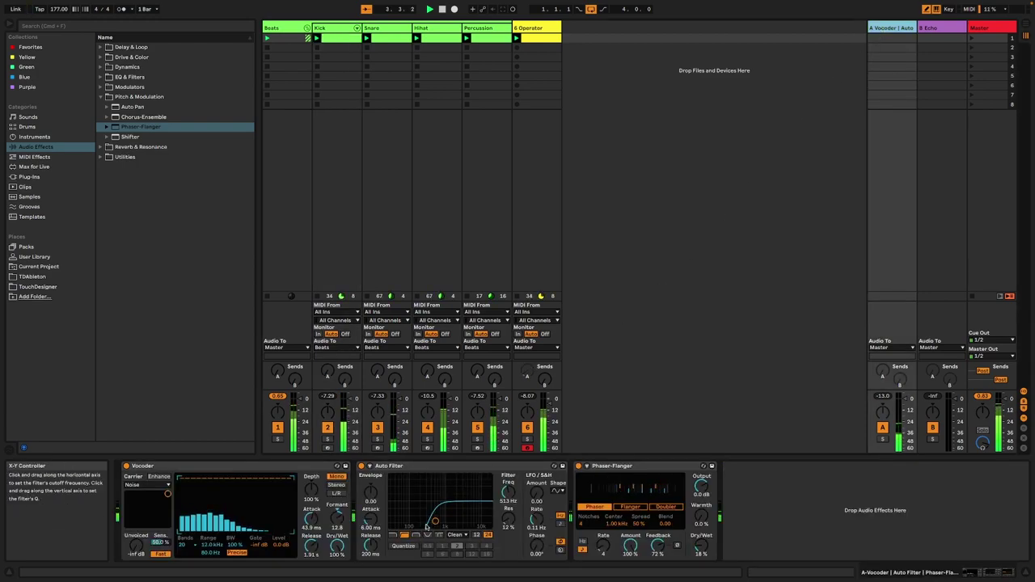
left_click_drag(317, 556, 317, 530)
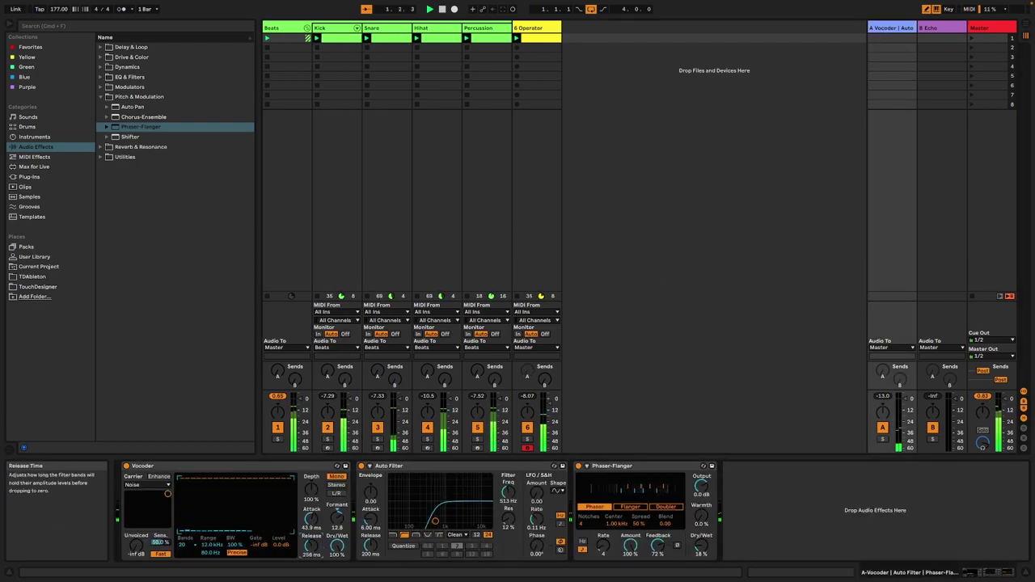
left_click_drag(311, 547, 311, 541)
left_click(336, 485)
Reduce the Vocoder to 4 bands and set its depth to 117%
mouse_move(311, 491)
left_mouse_down()
mouse_move(312, 462)
mouse_move(311, 509)
left_mouse_up()
left_click(183, 545)
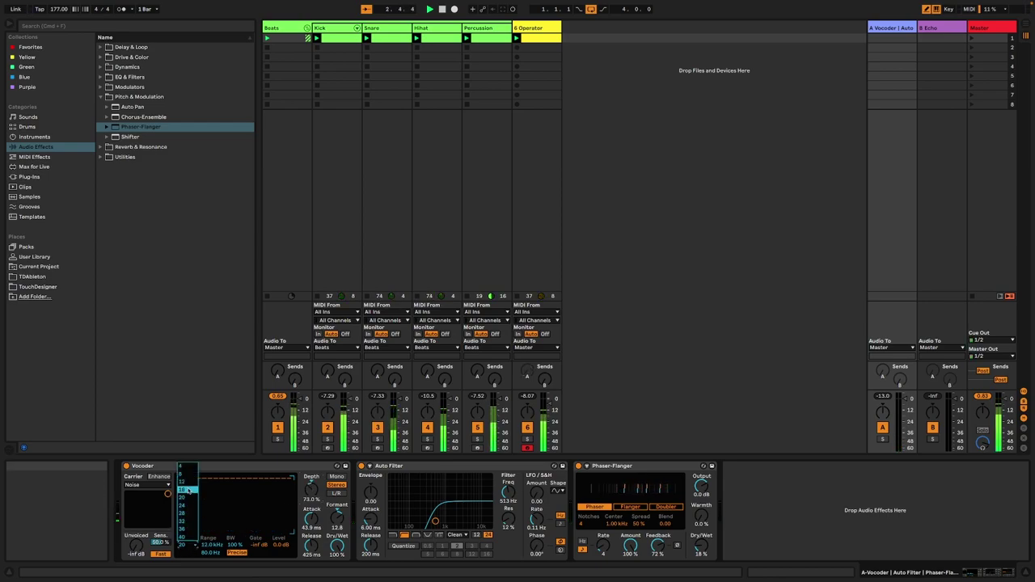
left_click(181, 467)
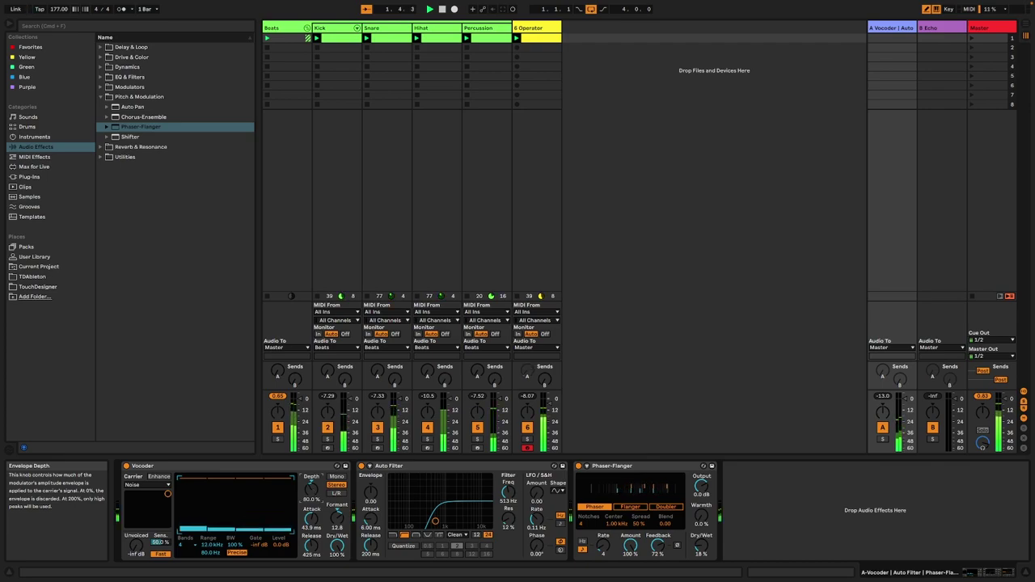
left_click_drag(311, 489, 310, 472)
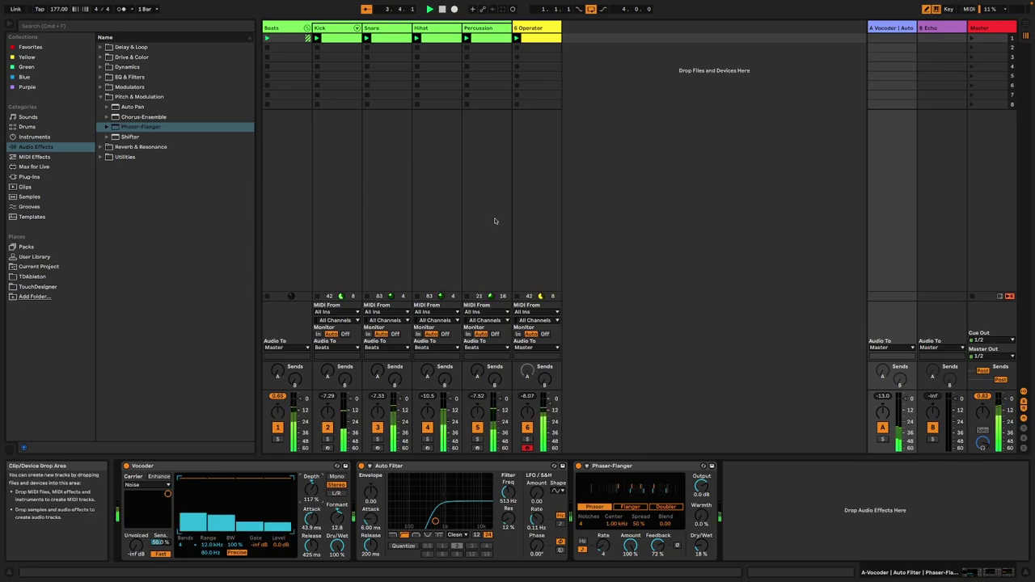
Insert a new MIDI track, rename the Operator track as Bass, and resume playback
right_click(593, 84)
left_click(605, 99)
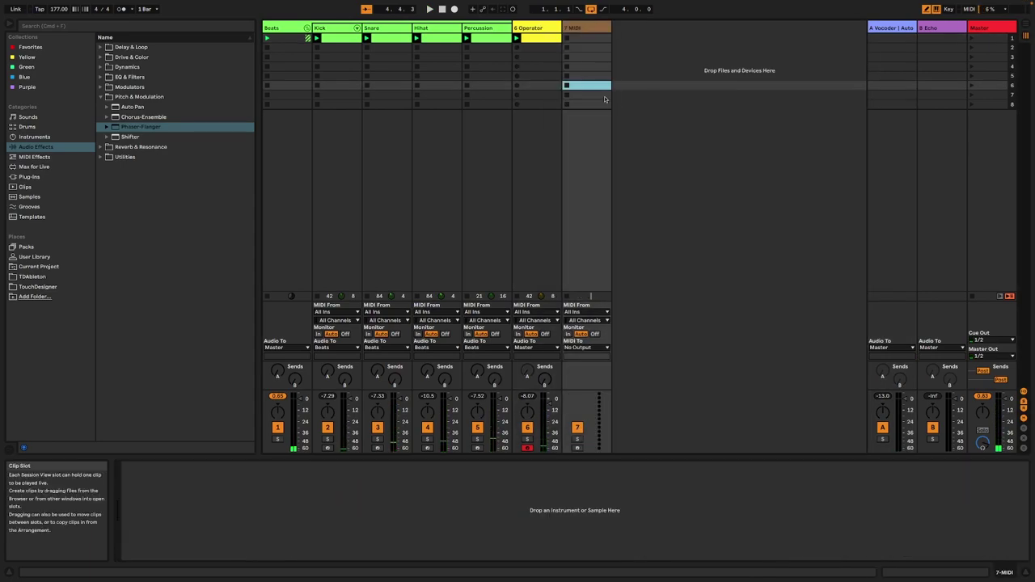
right_click(525, 30)
left_click(638, 77)
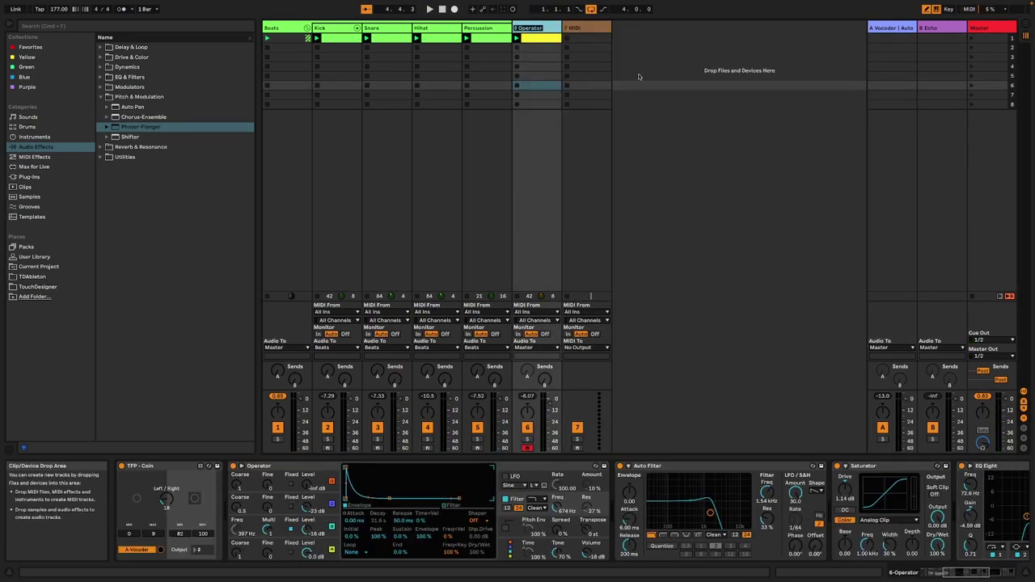
type("Bass")
key("Return")
key("space")
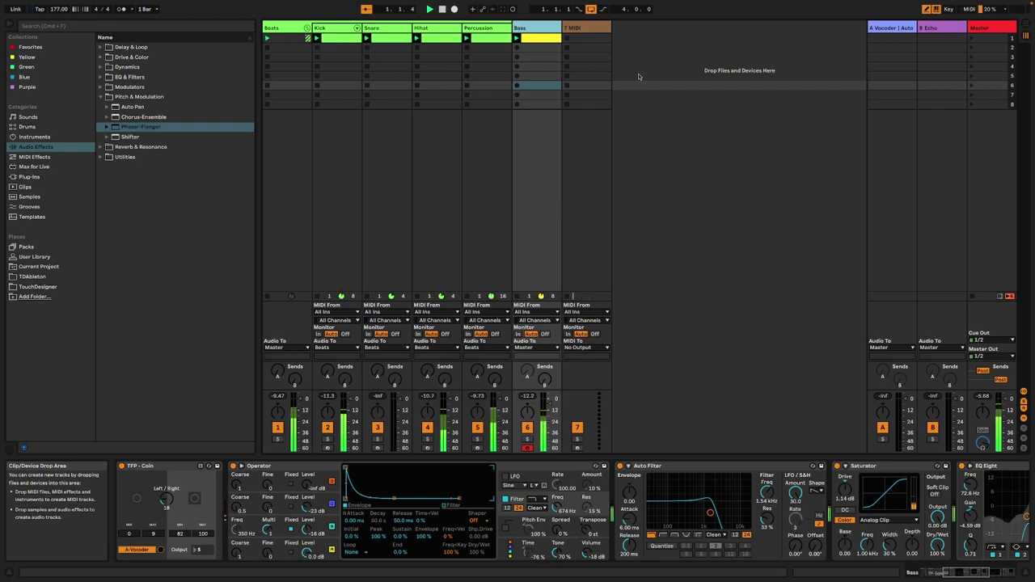
Load a default Operator instrument onto the new MIDI track
left_click(579, 29)
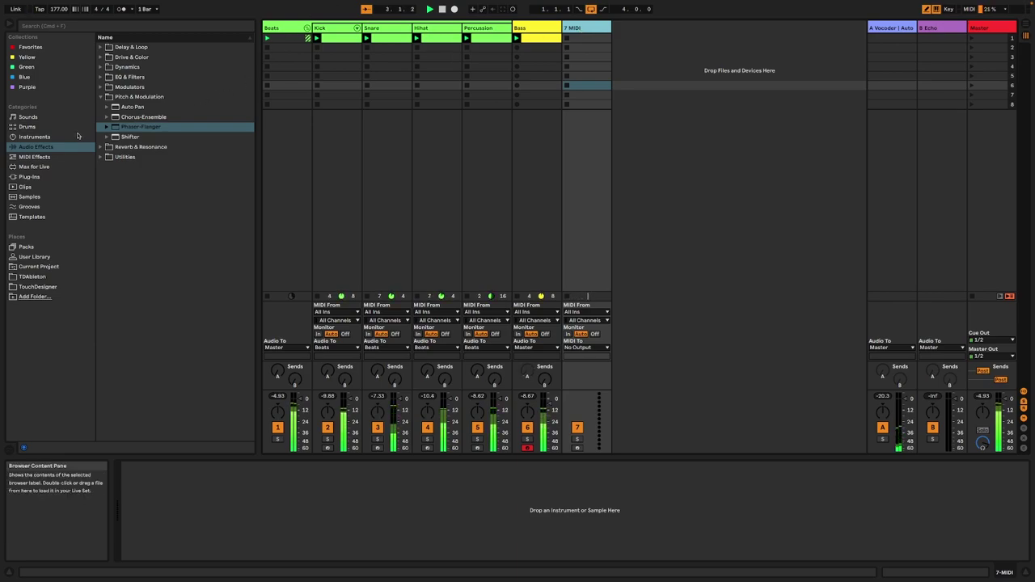
left_click(78, 137)
left_click_drag(121, 147, 573, 144)
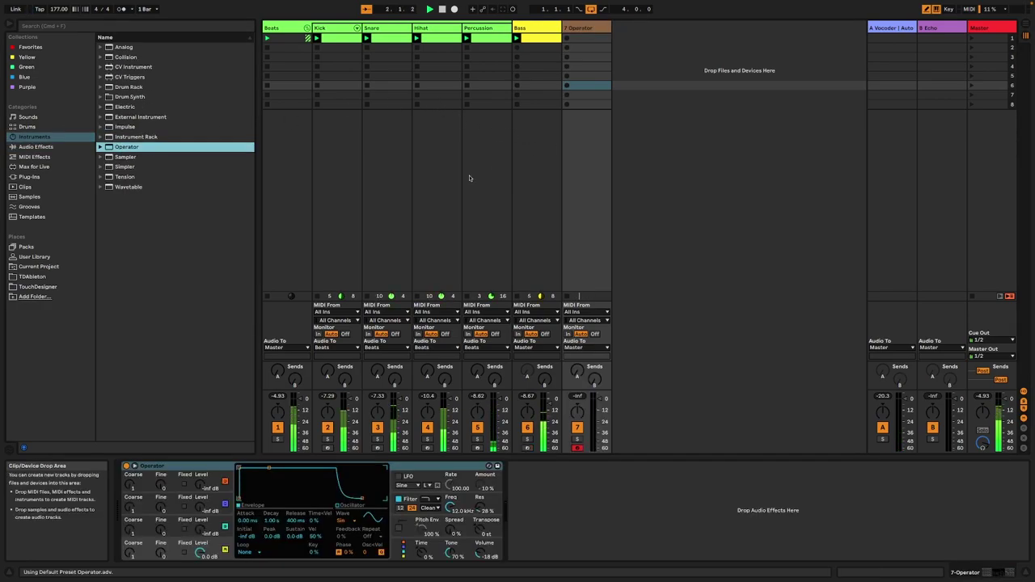
Create a MIDI clip in the new Operator track's first slot and set its scale to C Phrygian Dominant
double_click(588, 38)
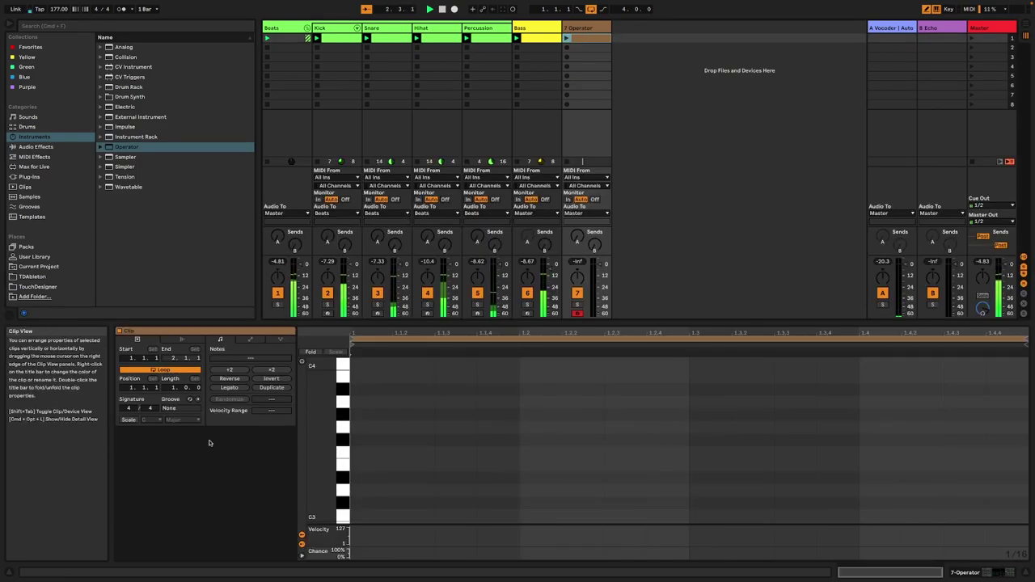
left_click(127, 419)
left_click(151, 419)
left_click(151, 419)
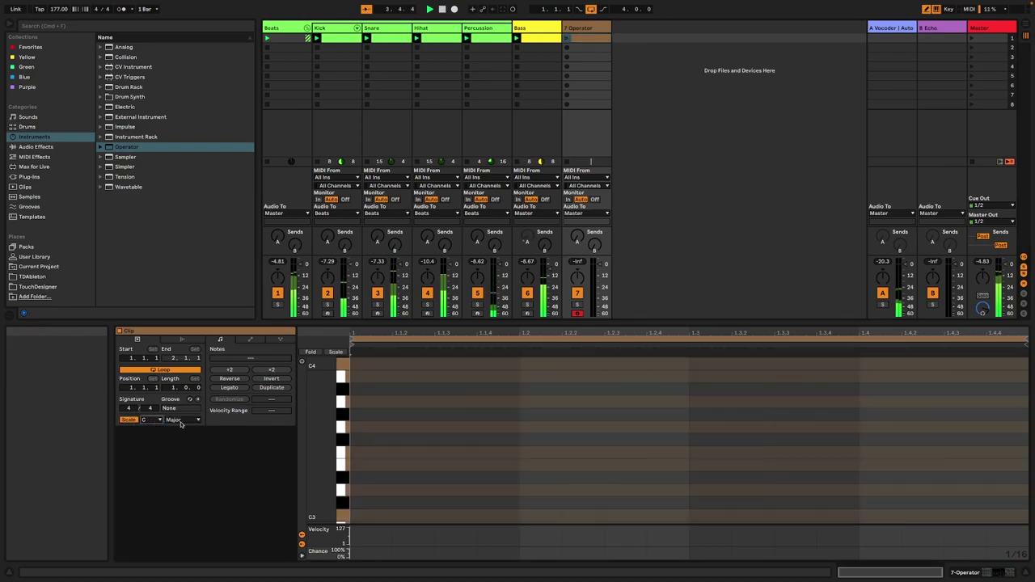
left_click(181, 420)
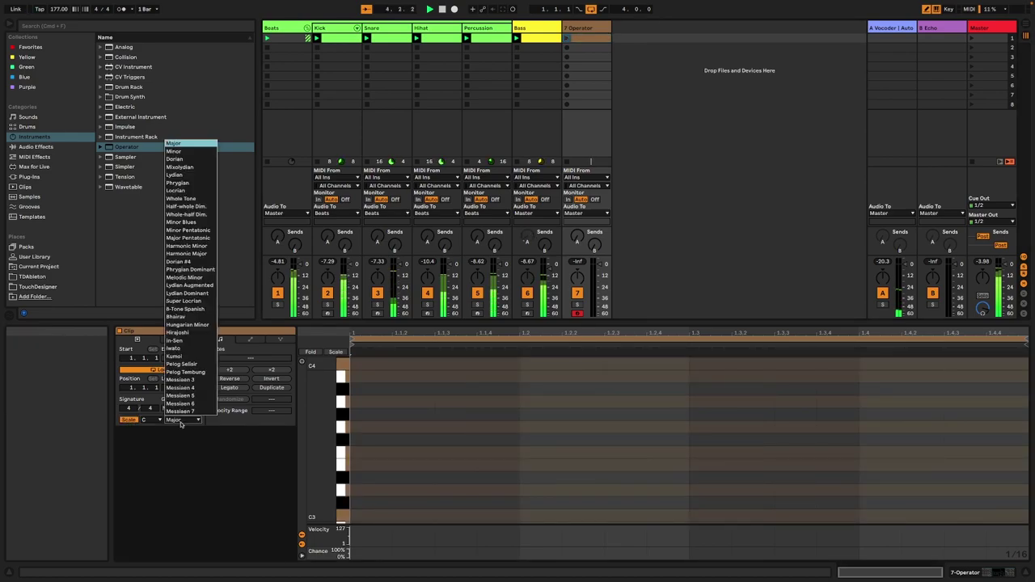
left_click(188, 269)
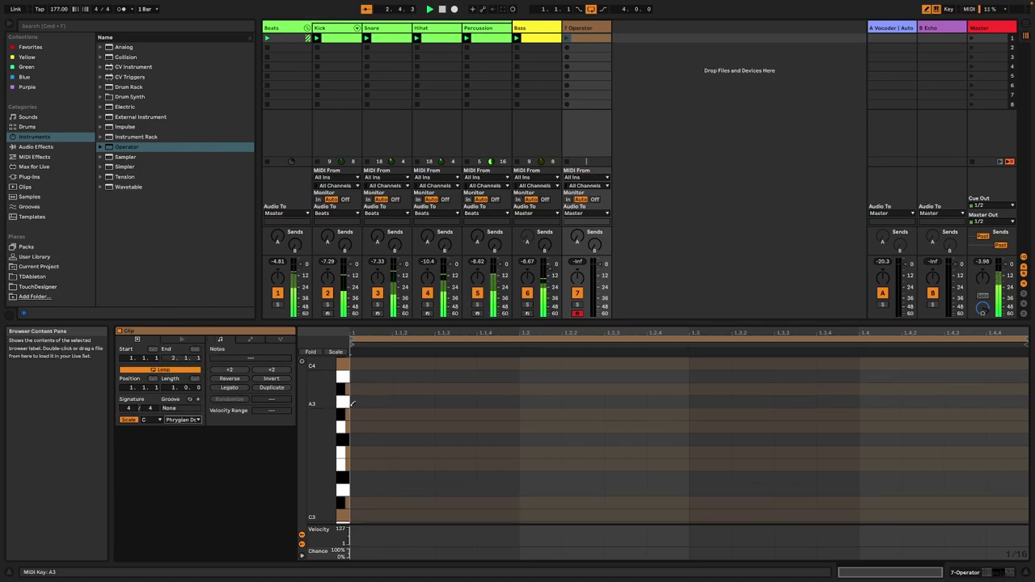
Add one-beat G3 and A♭3 notes together at position 1.2.3, and set the clip's loop length to 8 bars
left_click(357, 427)
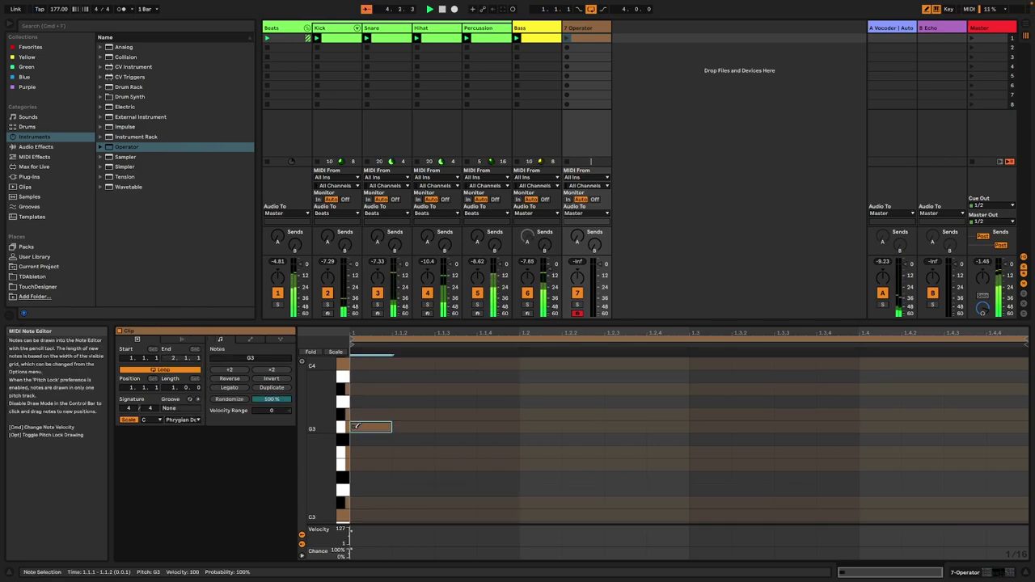
left_click(357, 414)
key("b")
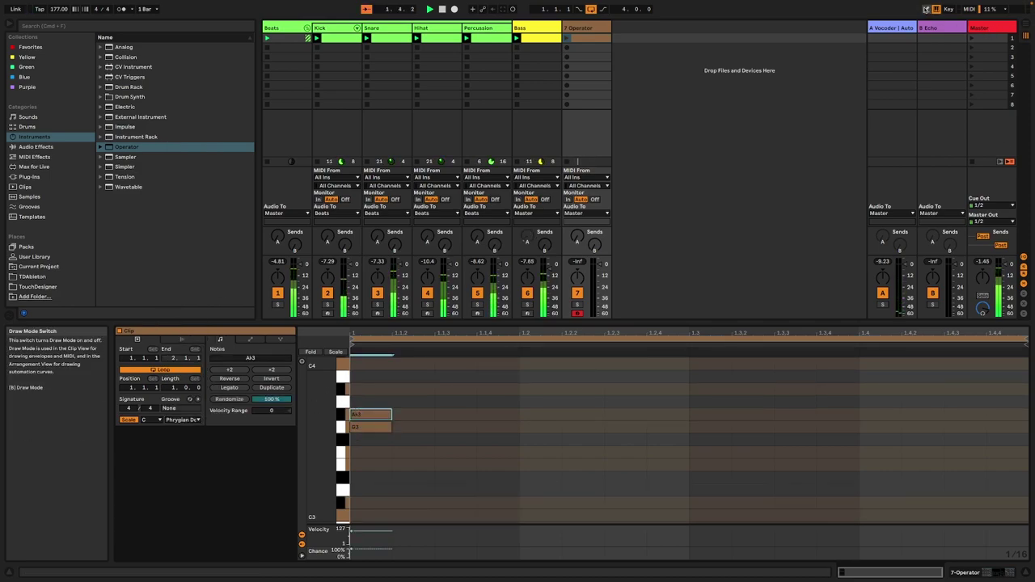
left_click_drag(414, 400, 519, 427)
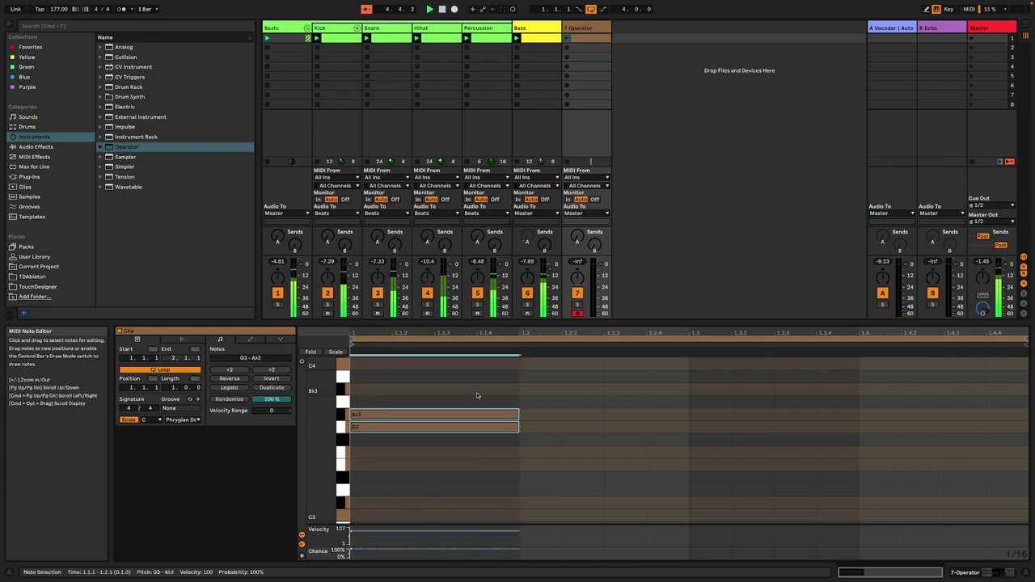
left_click_drag(450, 419, 706, 420)
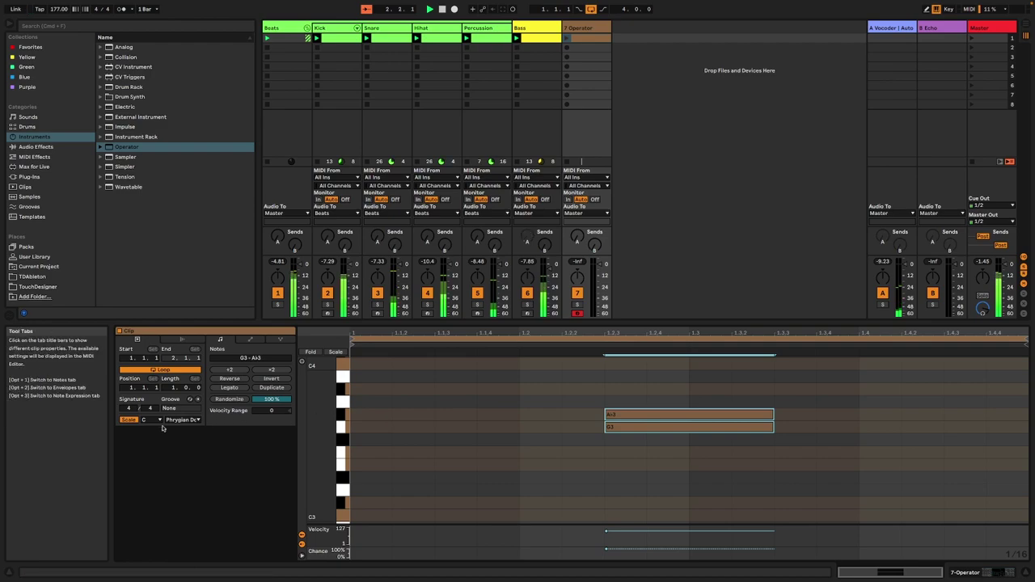
left_click_drag(173, 388, 173, 356)
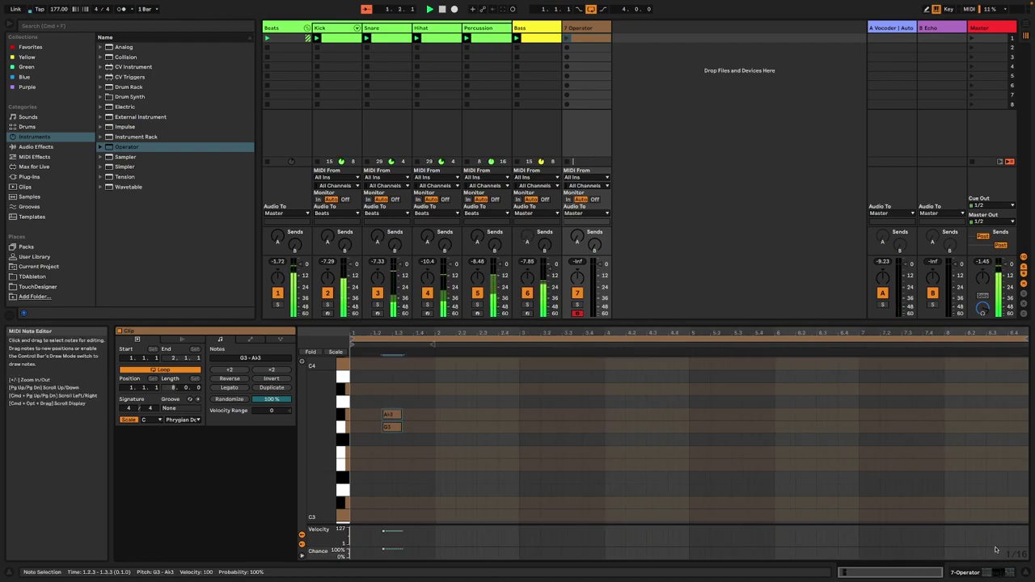
Shape the new Operator's envelope with a 400 ms decay and a −24 dB sustain
left_click(981, 573)
left_click_drag(269, 468, 273, 487)
left_click_drag(362, 498, 385, 498)
left_click_drag(239, 467, 253, 469)
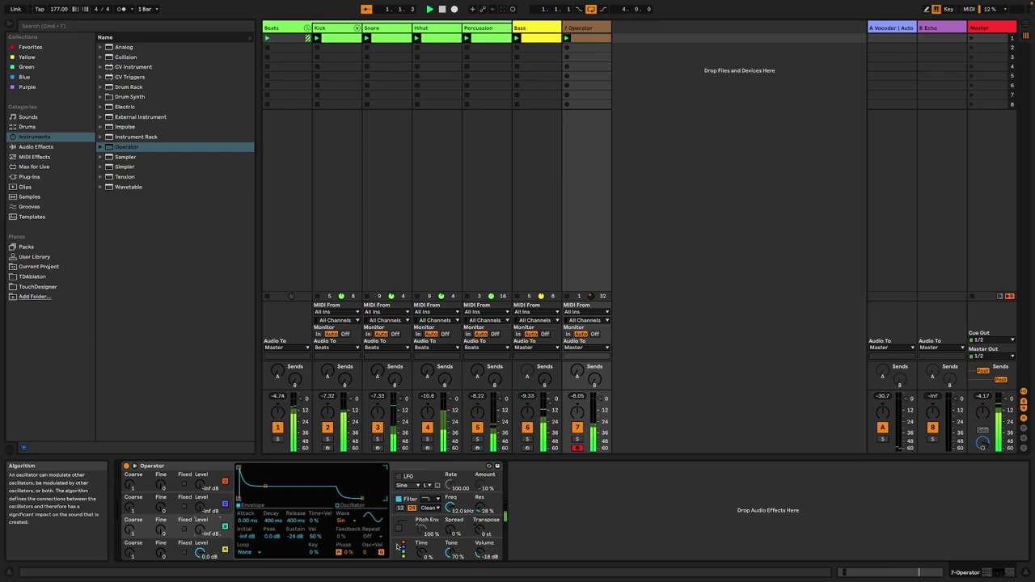
Switch the Operator to the all-parallel oscillator algorithm, and give oscillator B a fine frequency of 418 and a level of −7.0 dB
left_click(402, 547)
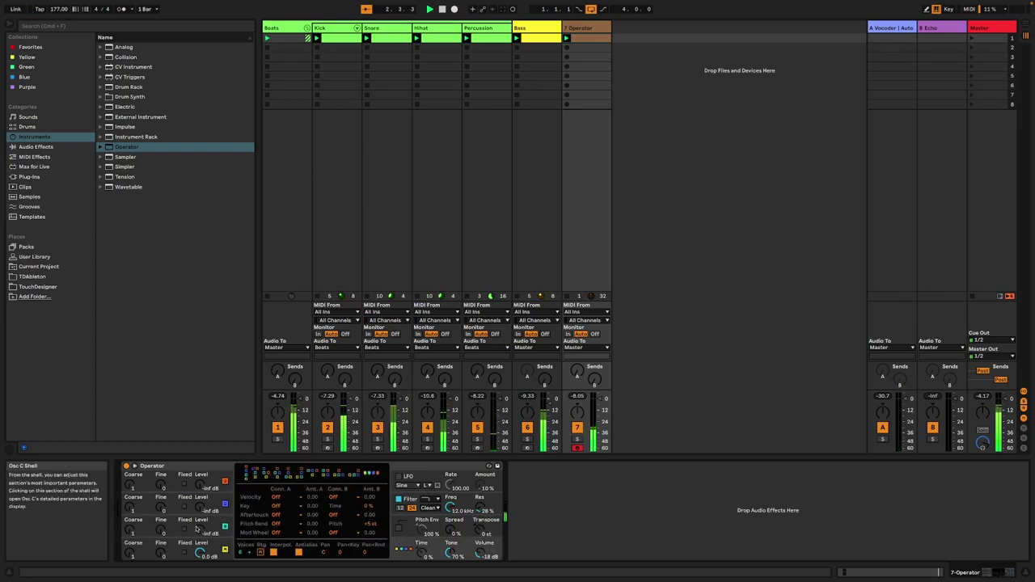
left_click(204, 531)
left_click_drag(200, 530, 161, 517)
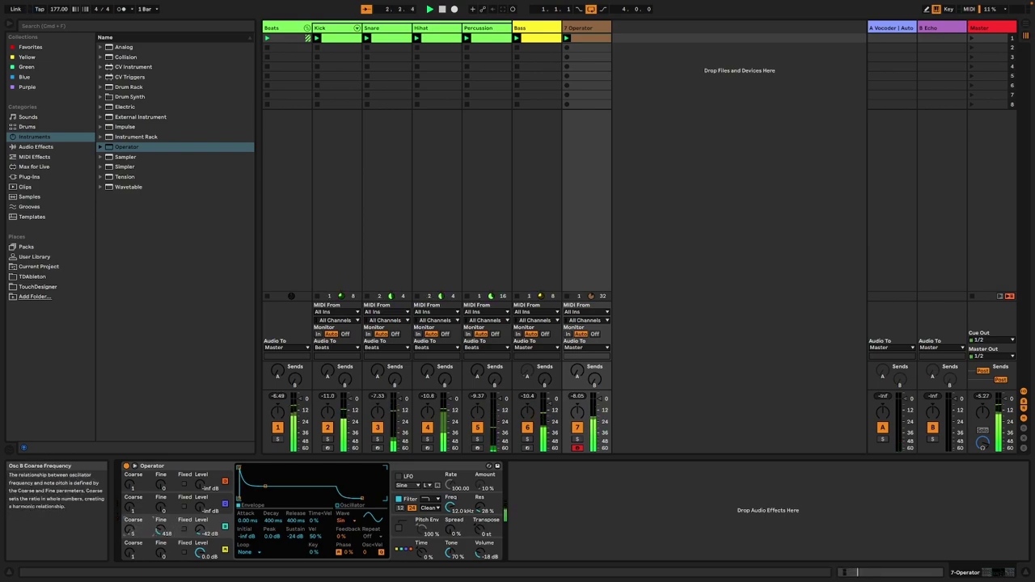
left_click_drag(200, 529, 199, 518)
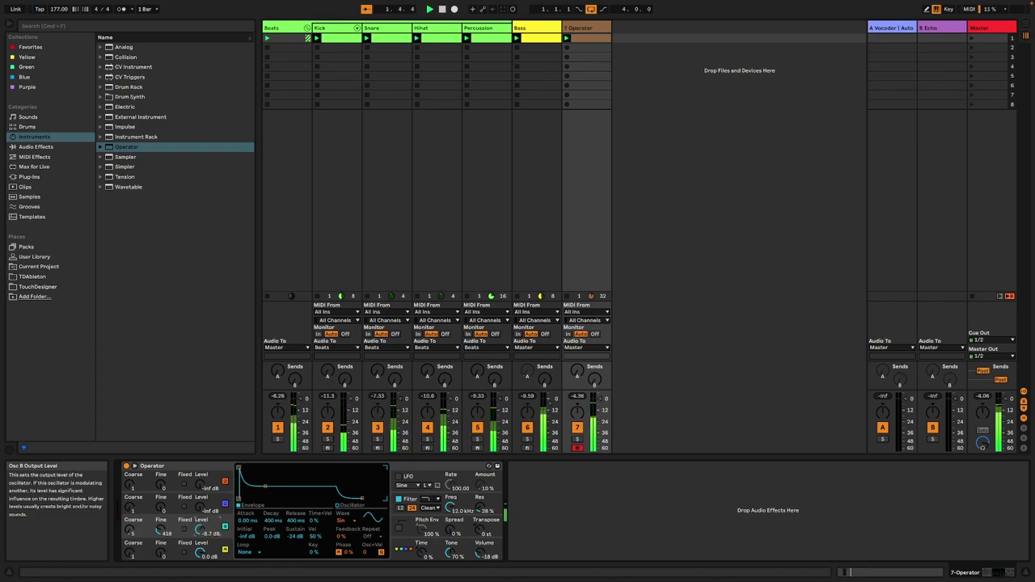
left_click_drag(201, 530, 201, 518)
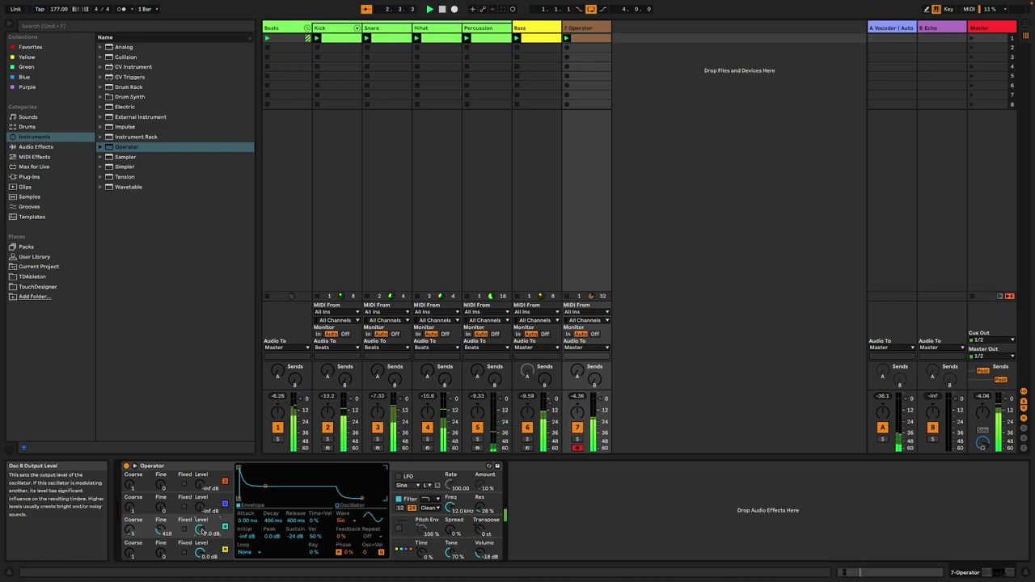
Set oscillator B's coarse frequency to 1, fine frequency to 413 and phase to 15%
double_click(161, 530)
double_click(131, 530)
left_click(162, 531)
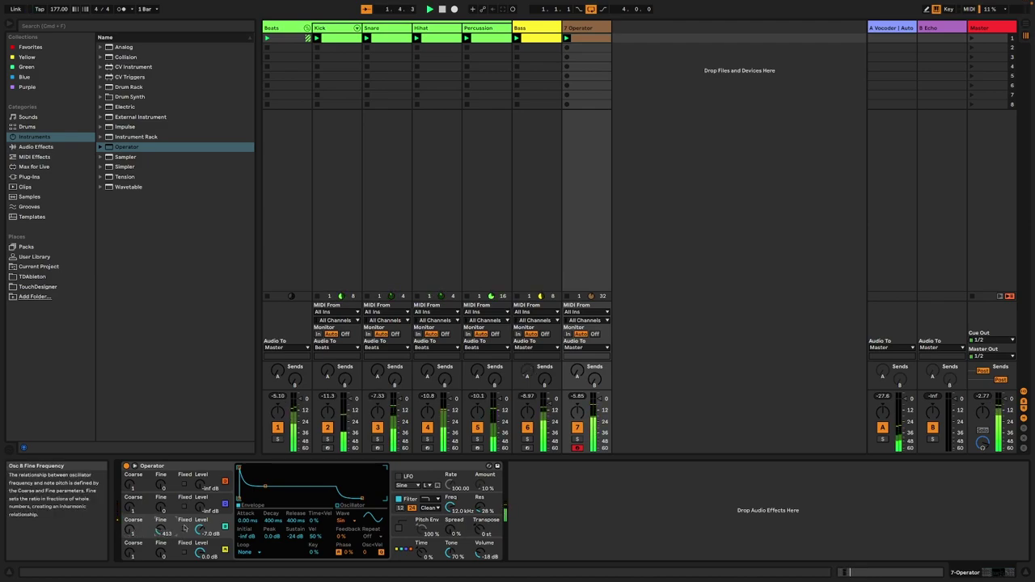
left_click(185, 531)
left_click(185, 531)
left_click_drag(349, 552, 349, 546)
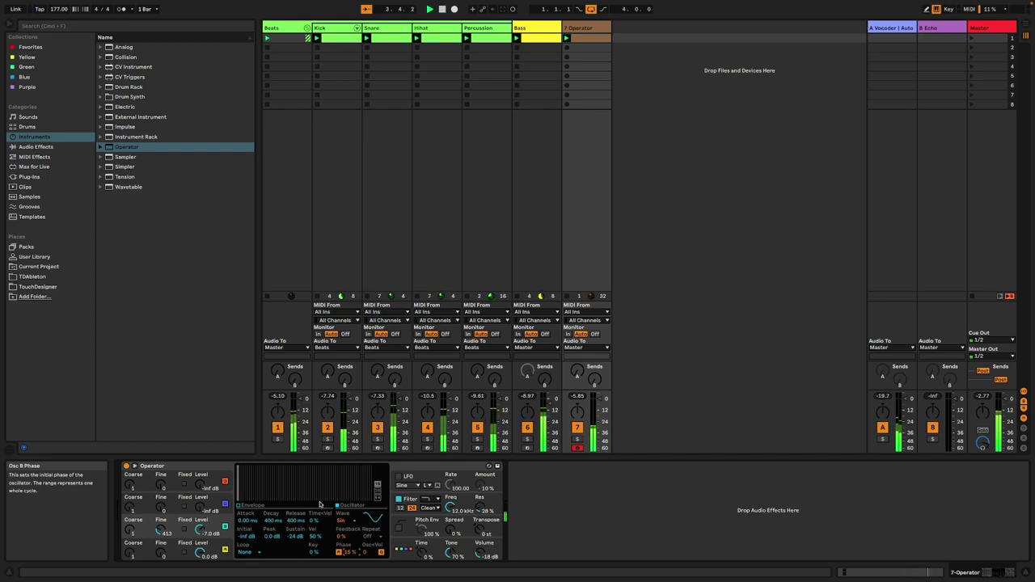
Add a Phaser-Flanger after the Operator in Flanger mode, with feedback at 52% and rate at 4
left_click(36, 146)
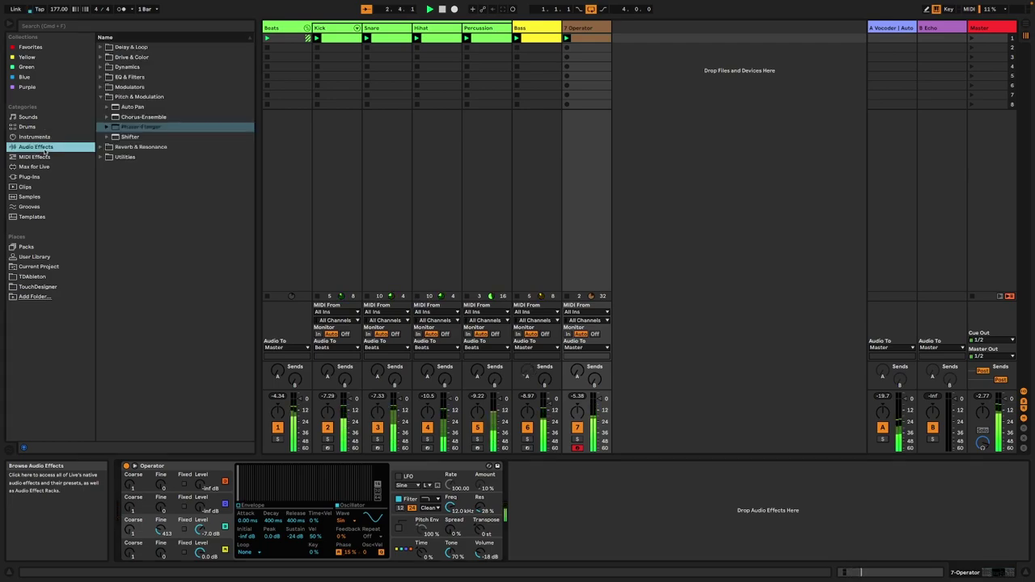
double_click(141, 127)
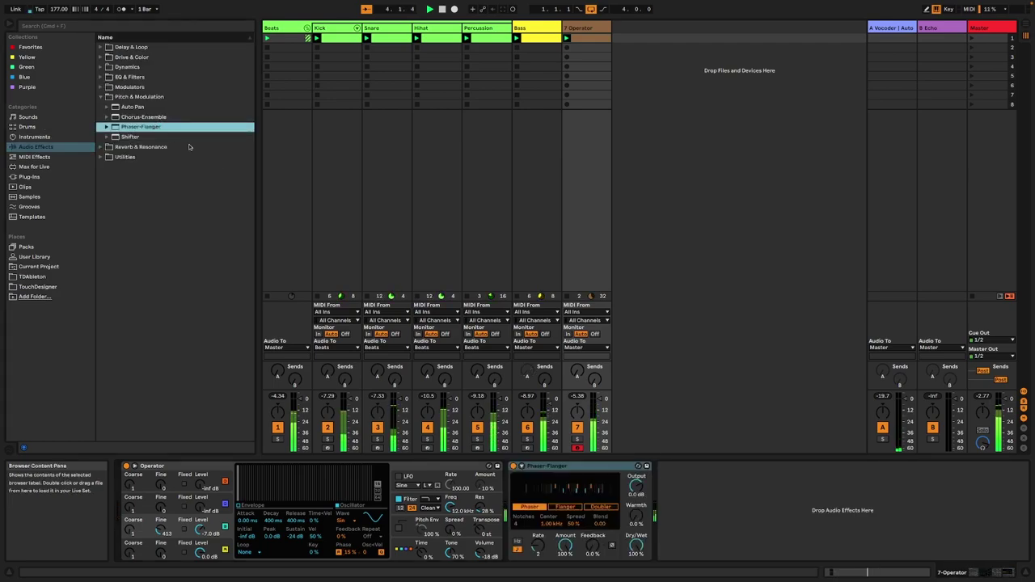
left_click_drag(593, 548, 592, 526)
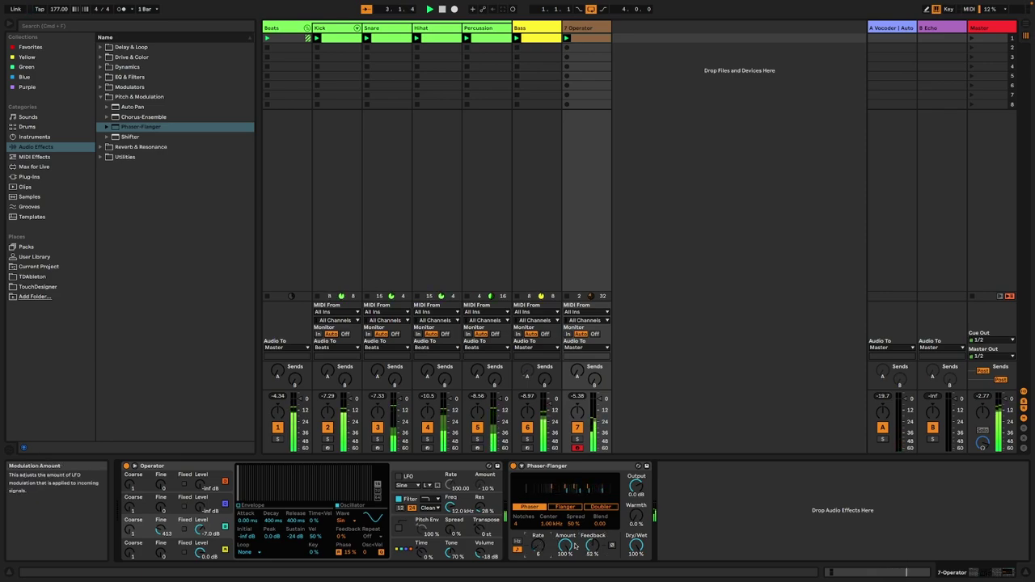
left_click(565, 507)
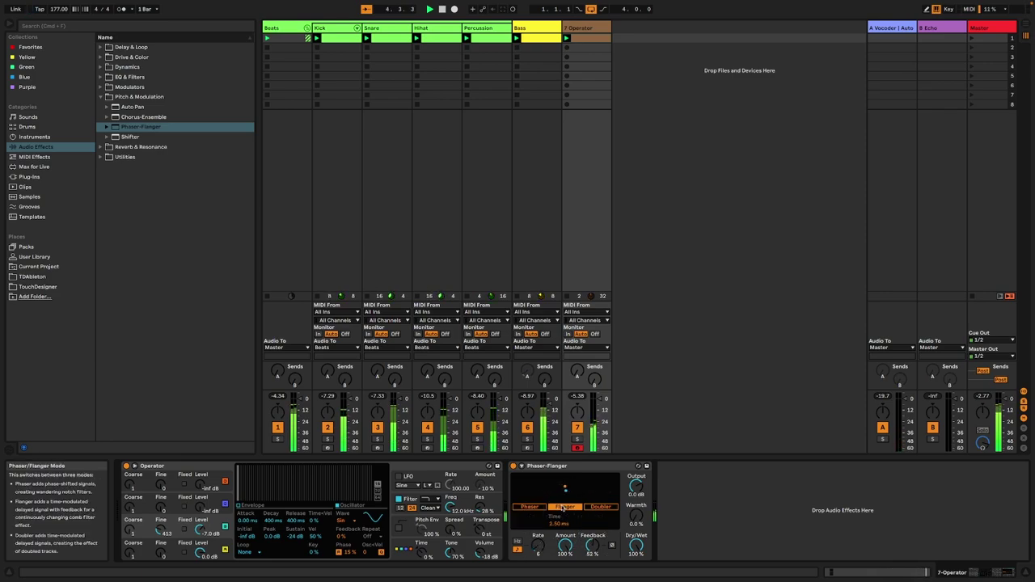
left_click_drag(538, 547, 538, 525)
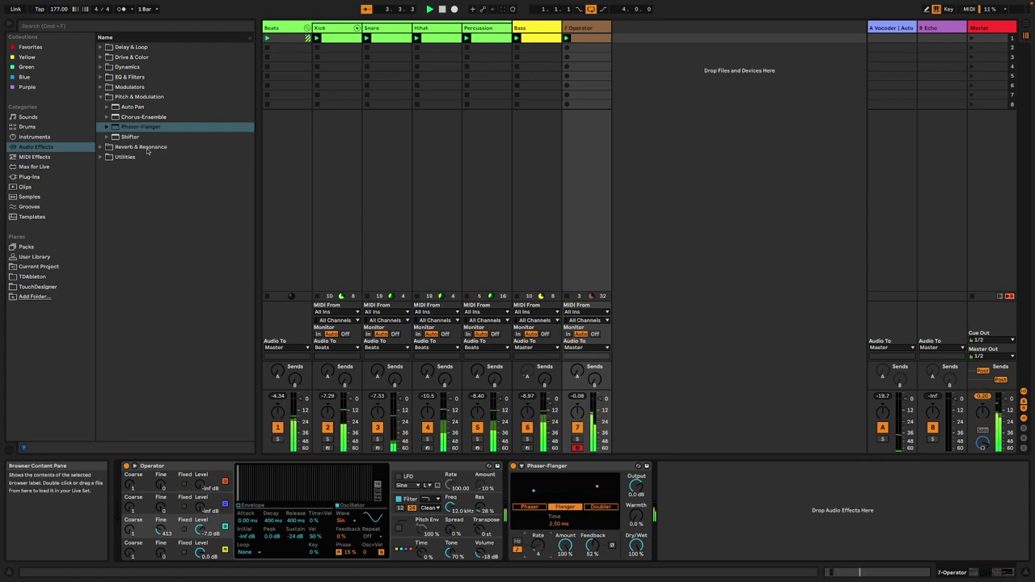
Add a Reverb after the Phaser-Flanger with a 14.1 s decay and 24% dry/wet
left_click(105, 148)
double_click(130, 148)
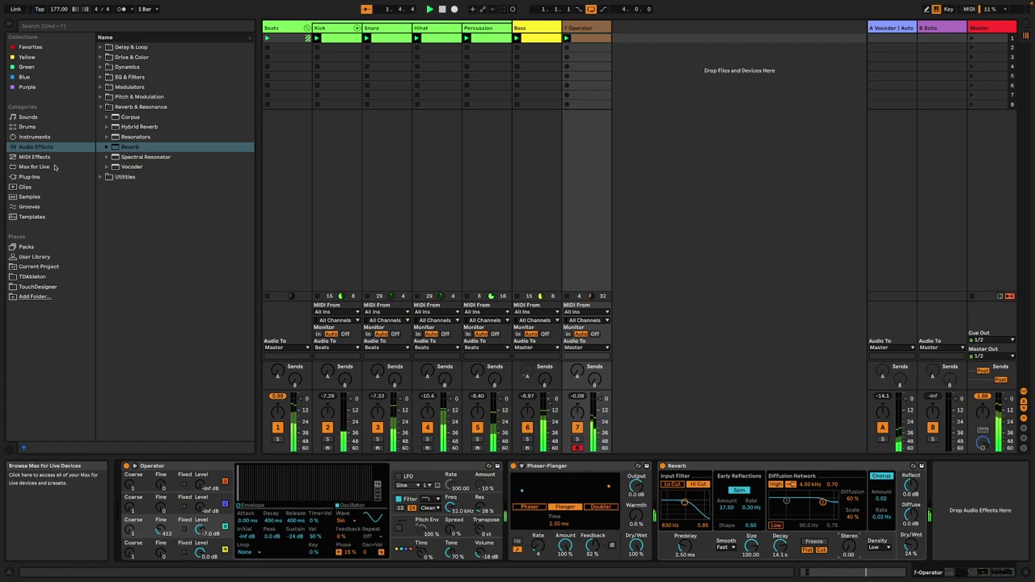
left_click(101, 107)
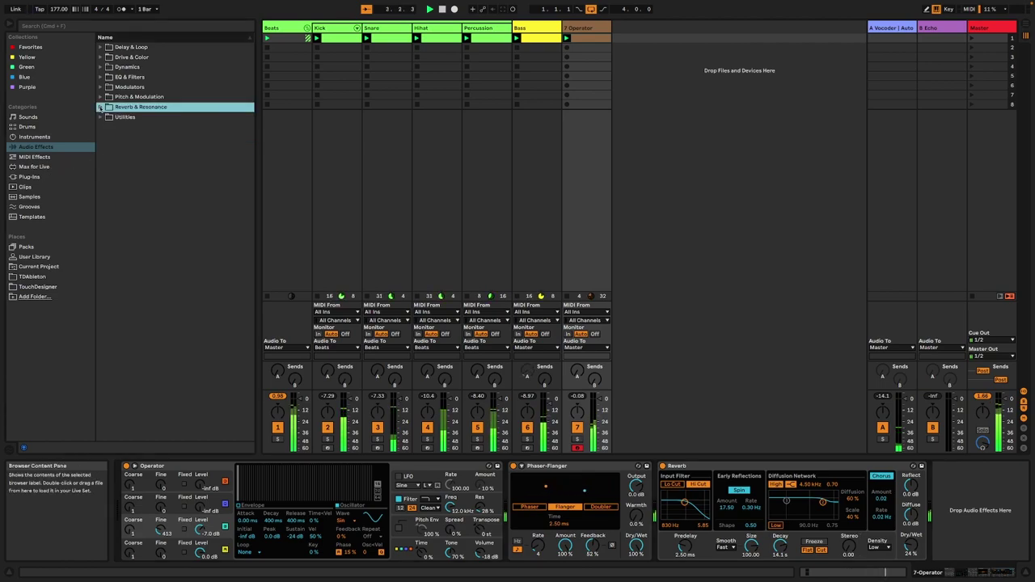
Add an EQ Eight after the Reverb, dip band 2 slightly, and make band 1 a steep low cut at 330 Hz with Q 0.66
left_click(101, 77)
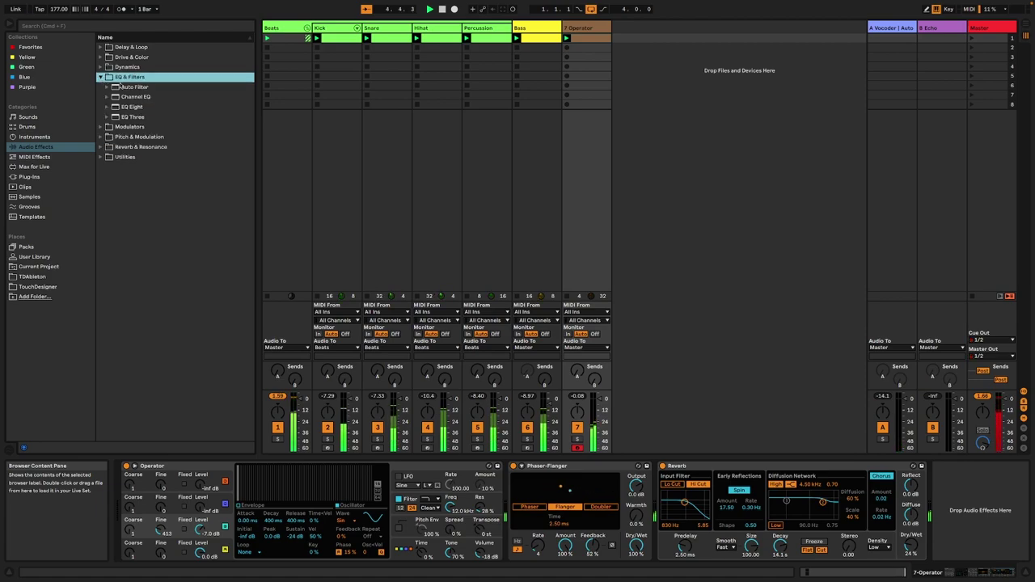
double_click(133, 108)
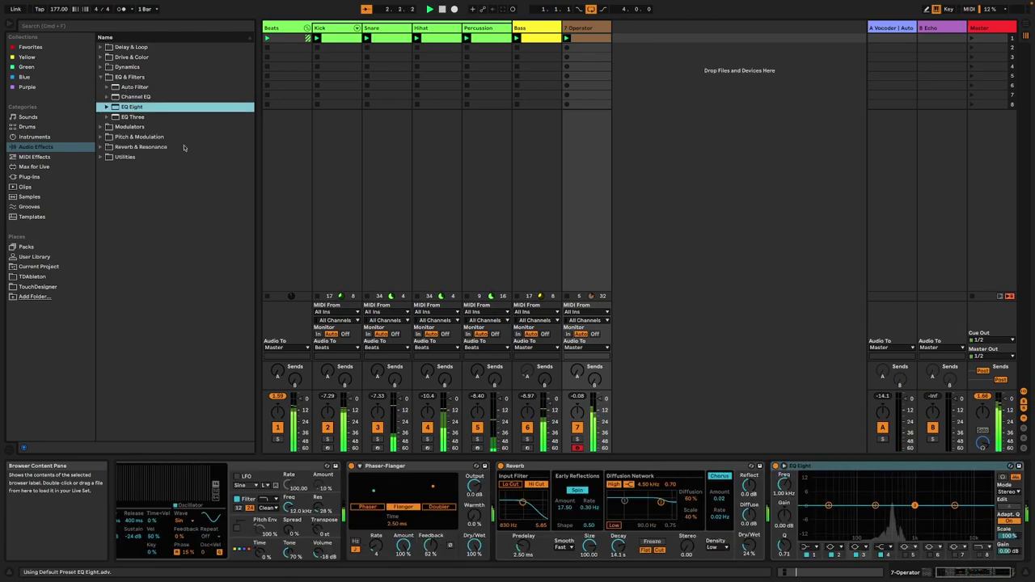
left_click_drag(876, 507, 892, 512)
left_click_drag(829, 505, 879, 522)
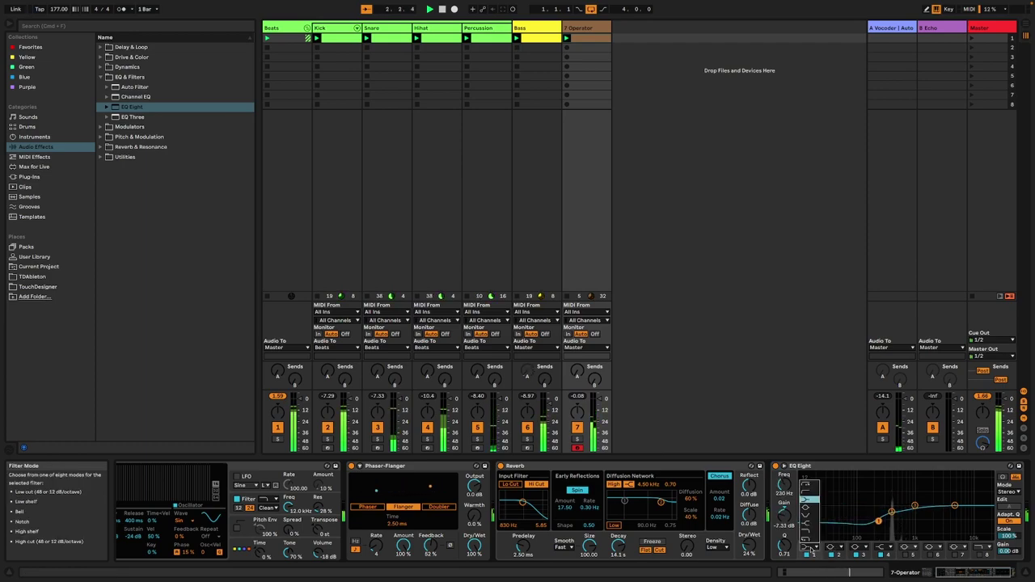
left_click(806, 483)
left_click_drag(879, 513, 882, 515)
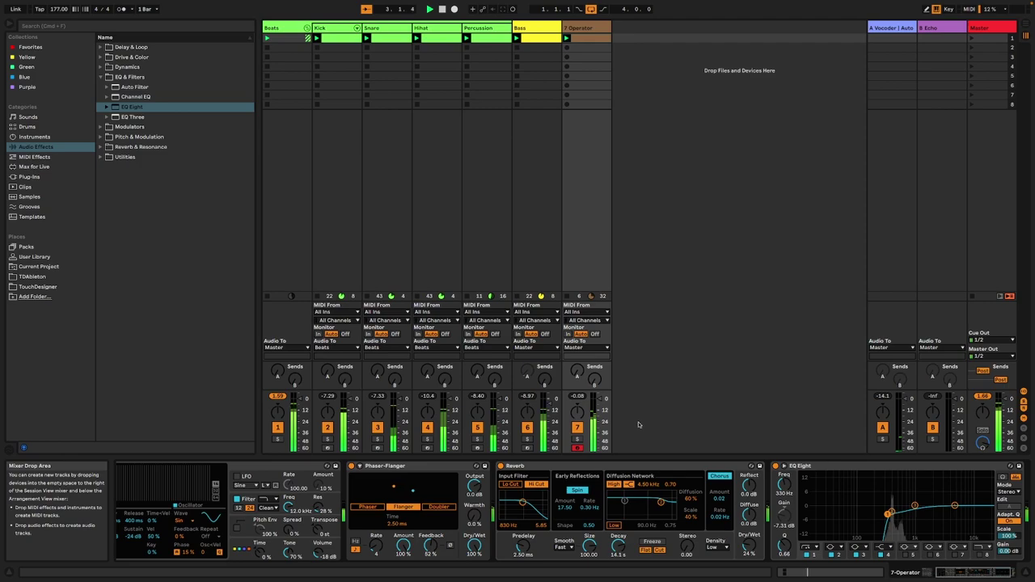
Lower the Operator track's volume slightly, and add the OTT multiband preset after the EQ with its amount at 72%
left_click_drag(600, 404, 599, 406)
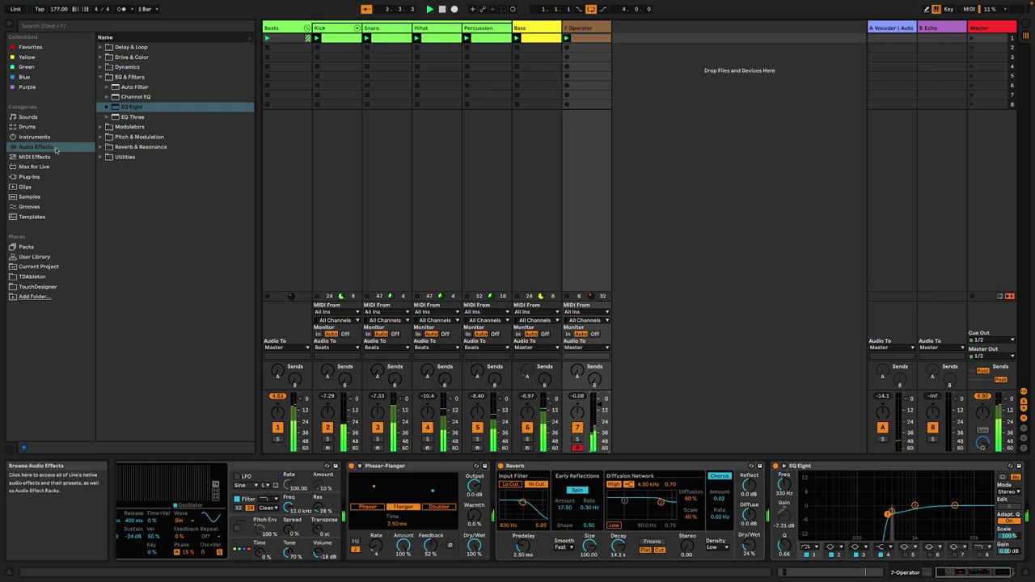
left_click(100, 66)
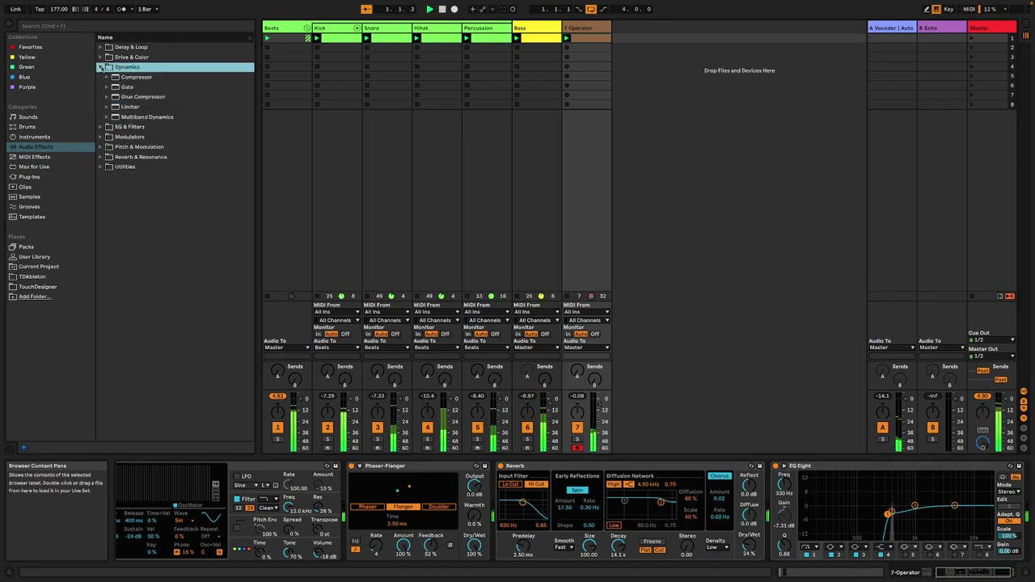
left_click(107, 116)
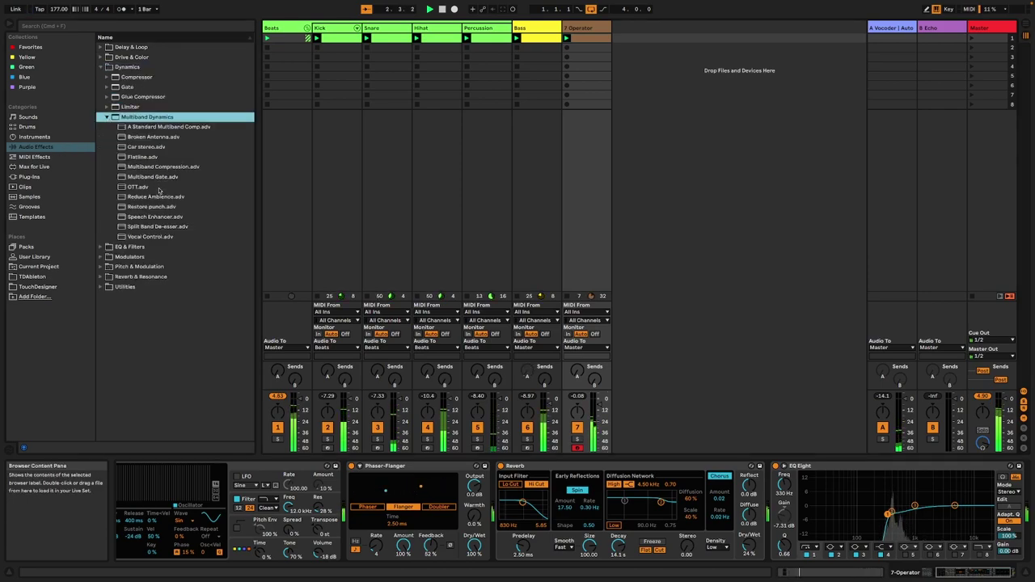
double_click(137, 187)
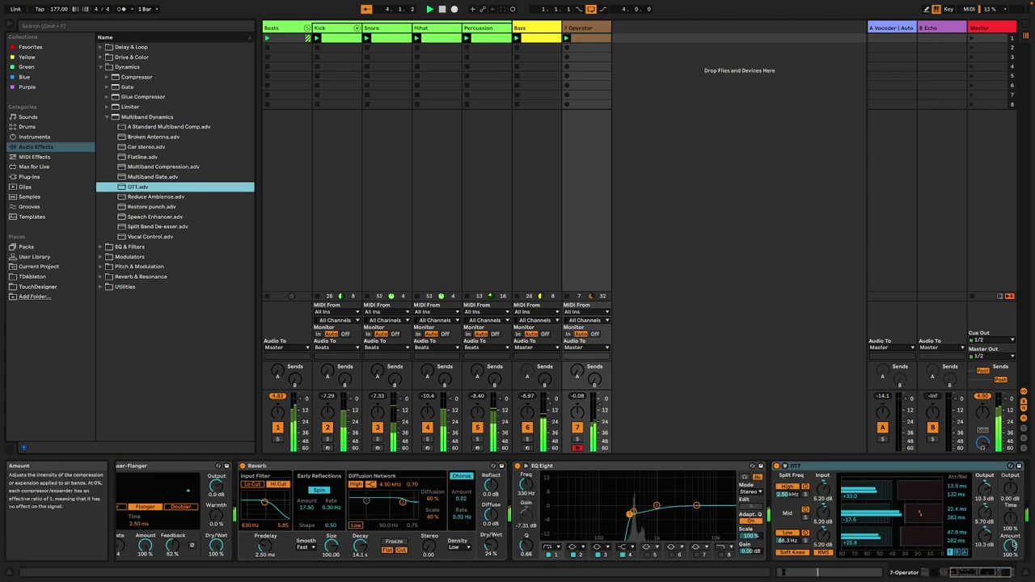
left_click_drag(1010, 544, 1011, 558)
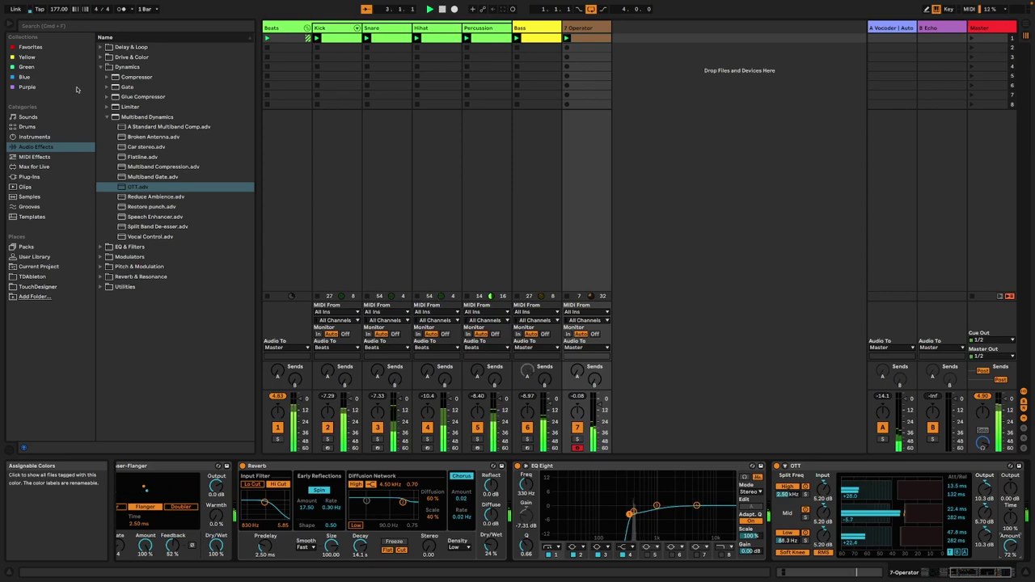
left_click(100, 67)
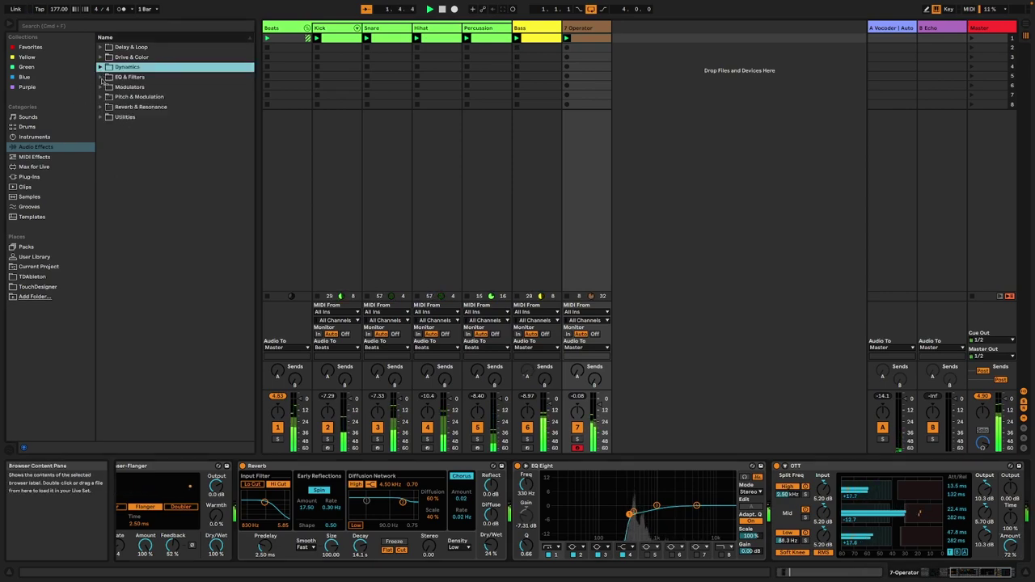
left_click(101, 97)
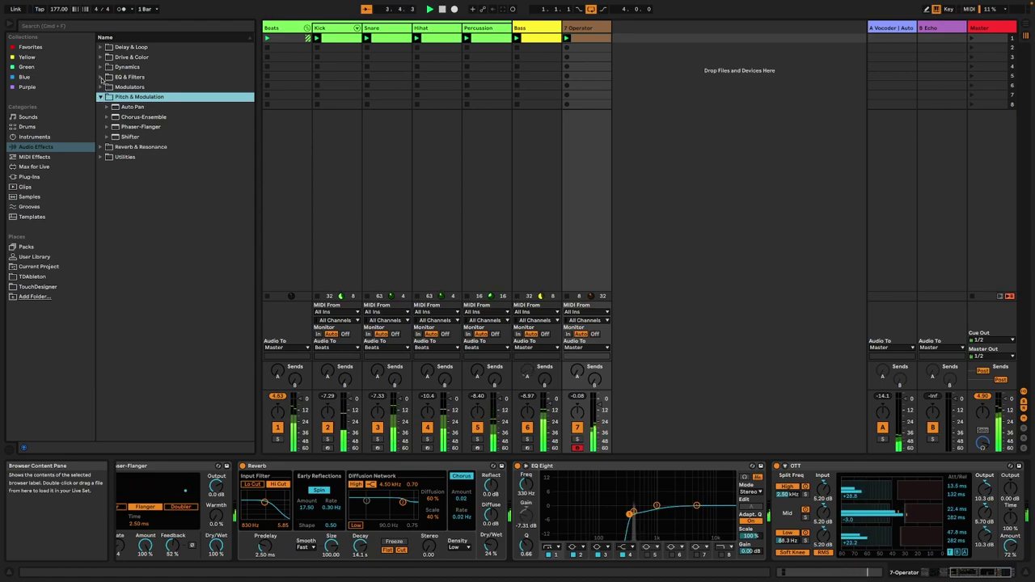
left_click(101, 76)
left_click(100, 77)
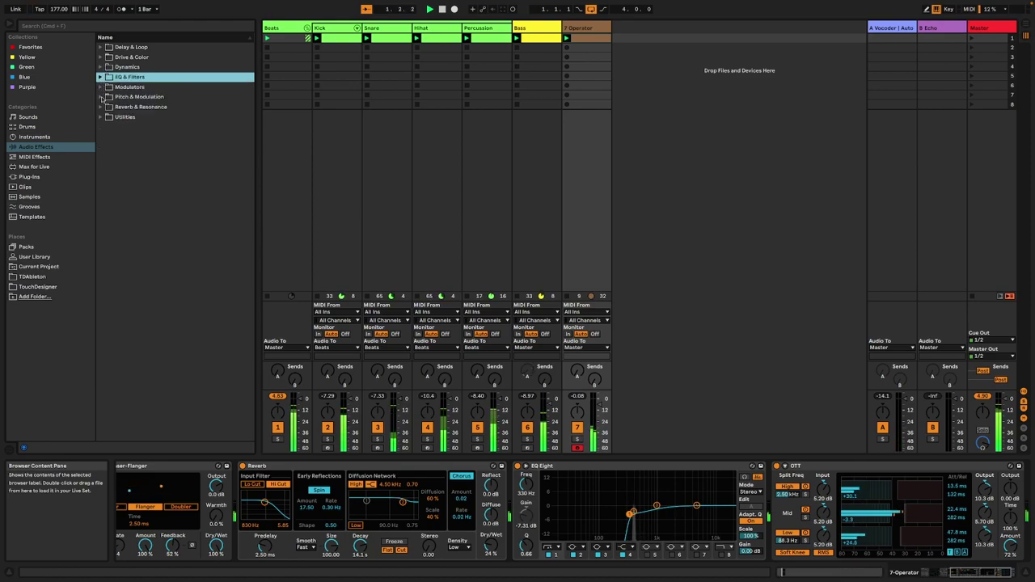
Add a Spectral Resonator between the Operator track's Reverb and EQ Eight, with its dry/wet at 56%
left_click(101, 97)
left_click(101, 97)
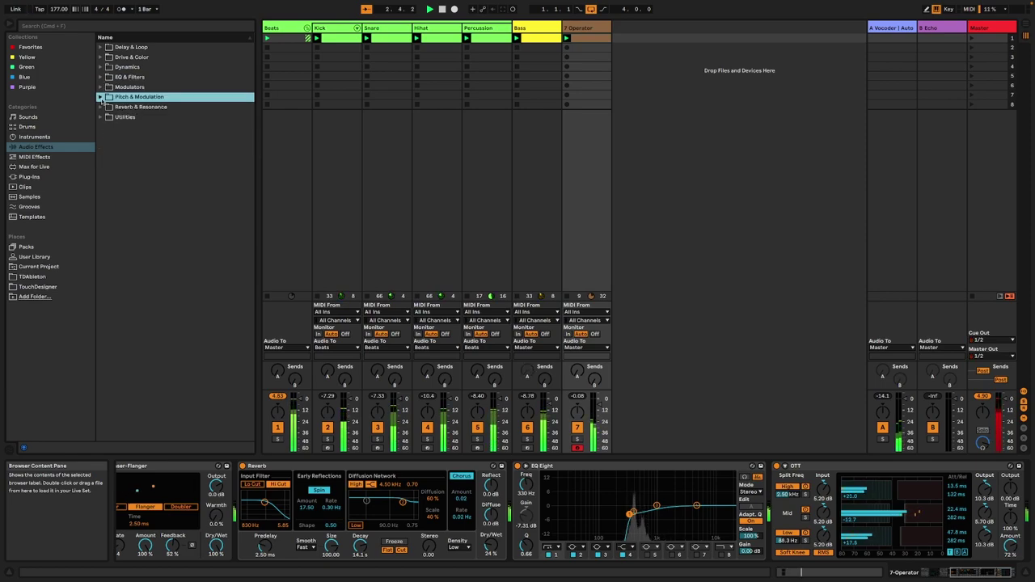
left_click(102, 80)
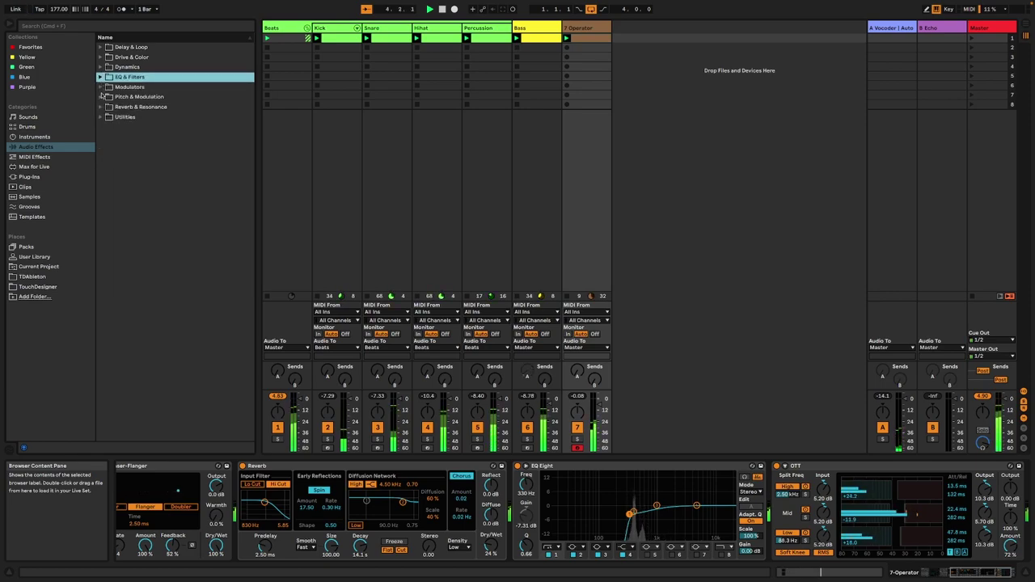
left_click(100, 107)
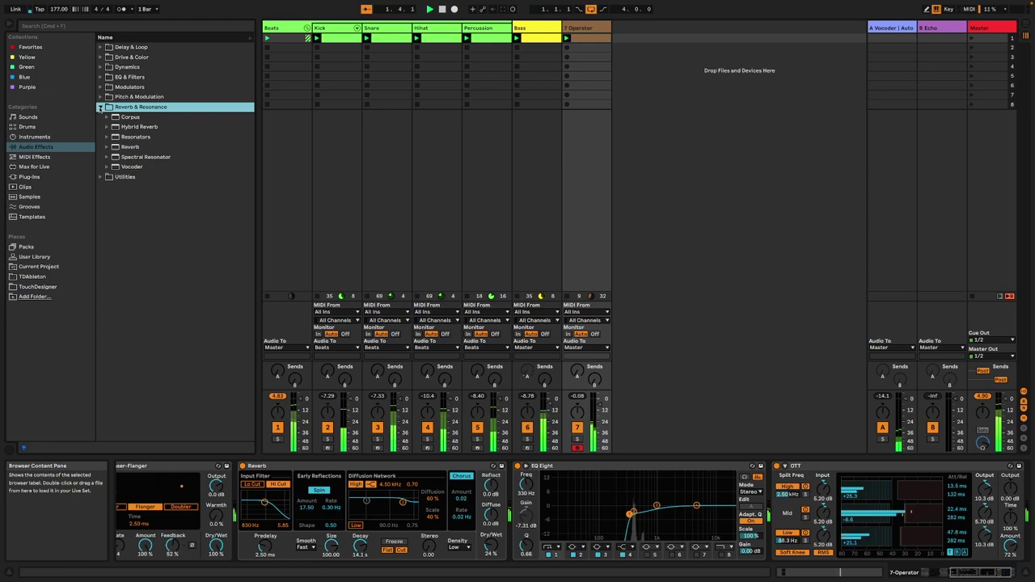
double_click(142, 157)
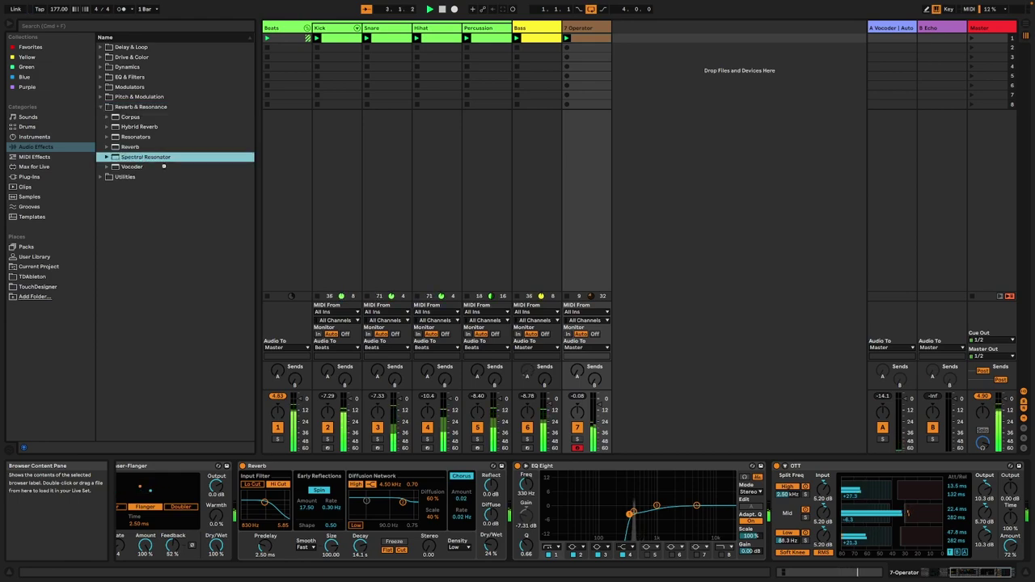
left_click_drag(1006, 545, 1006, 566)
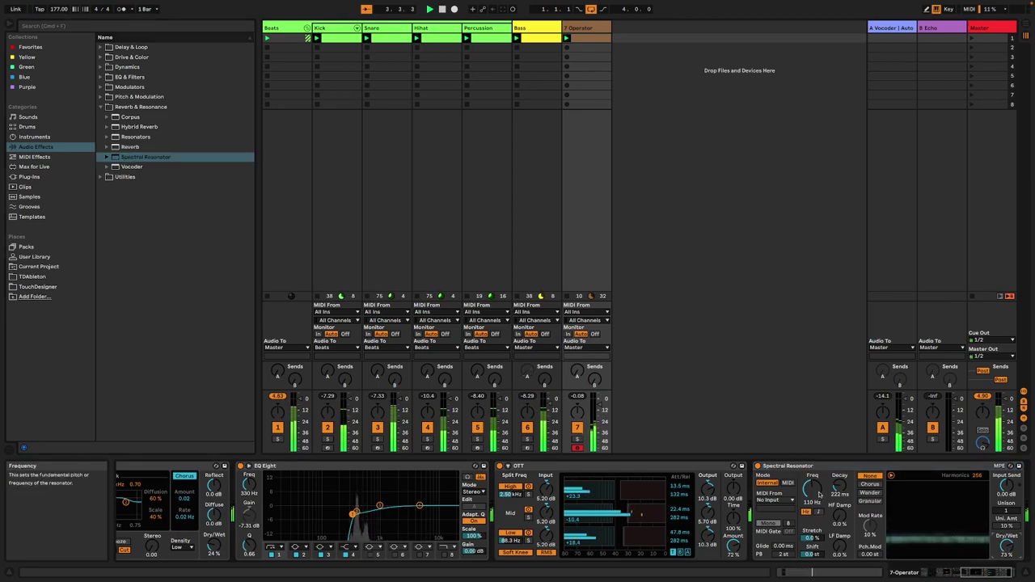
mouse_move(812, 487)
left_mouse_down()
mouse_move(812, 497)
mouse_move(812, 486)
left_mouse_up()
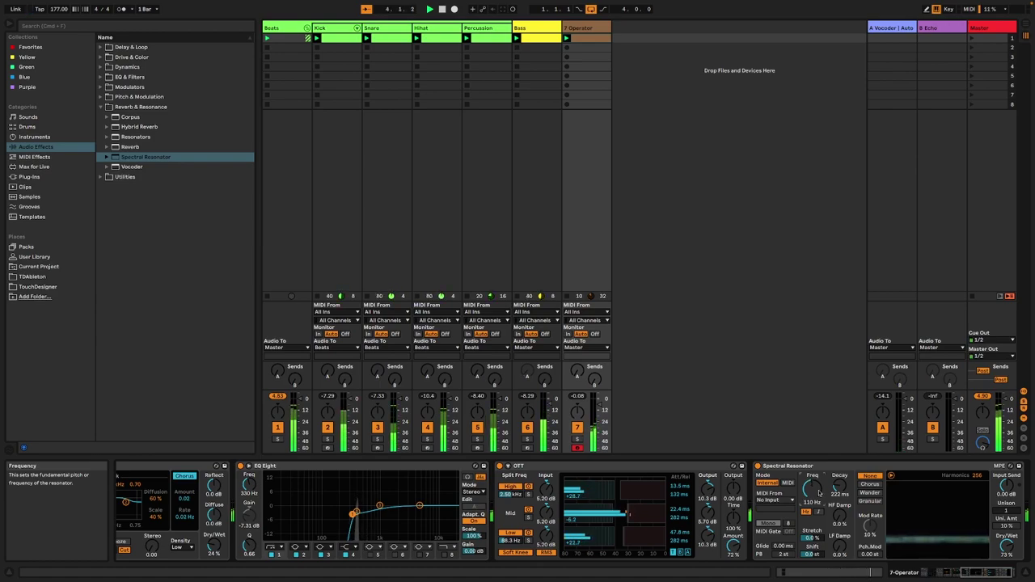
left_click_drag(1006, 547, 1006, 561)
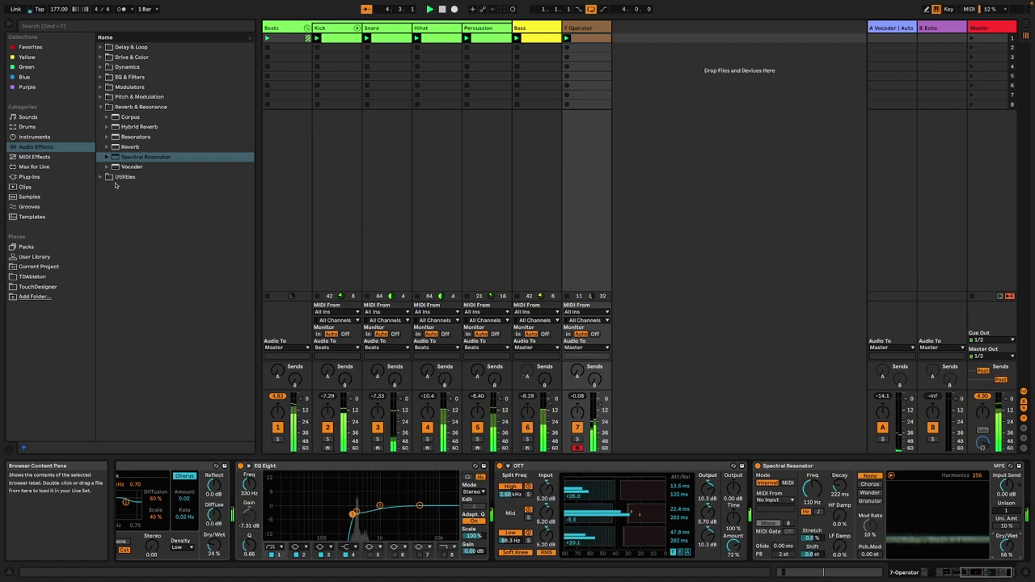
left_click_drag(752, 466, 285, 477)
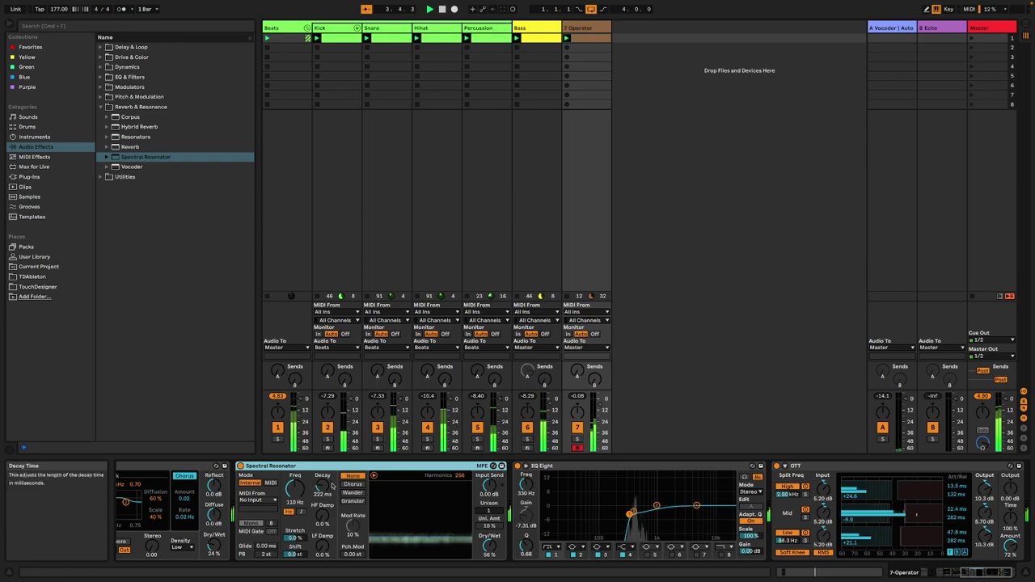
Set the Spectral Resonator to Chorus modulation and MIDI mode, taking its notes from the 7-Operator track
left_click(348, 485)
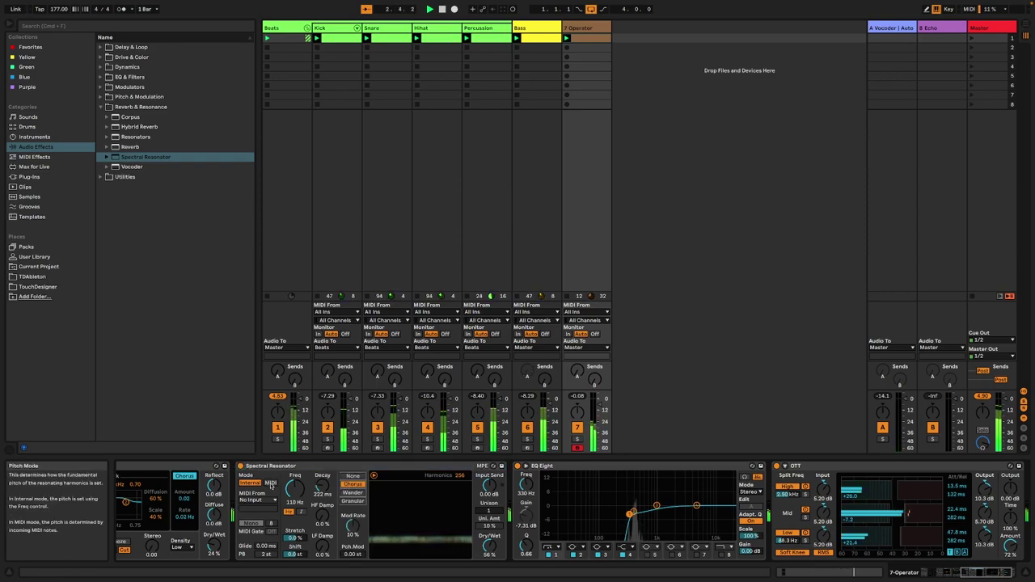
left_click(272, 484)
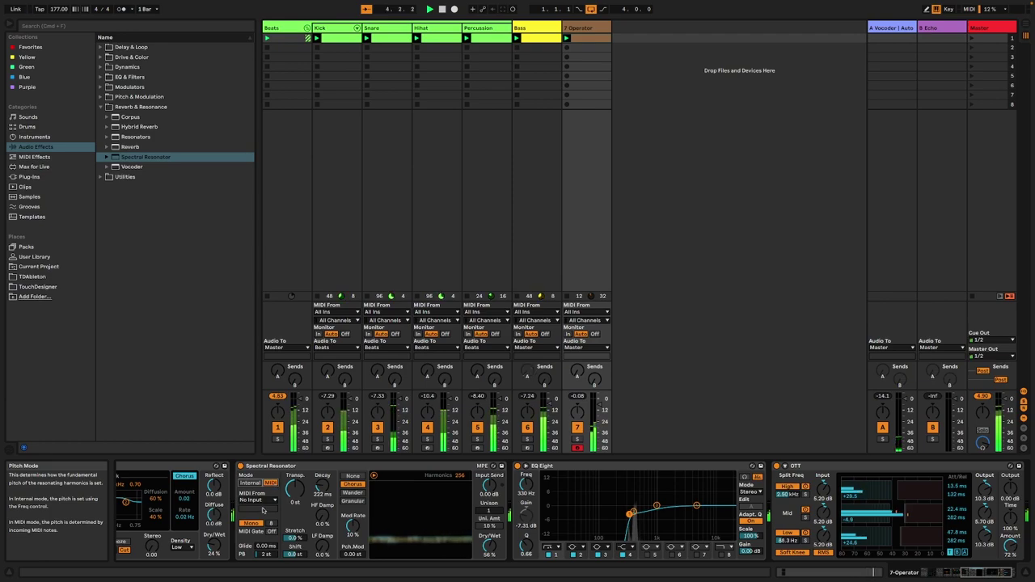
left_click(262, 500)
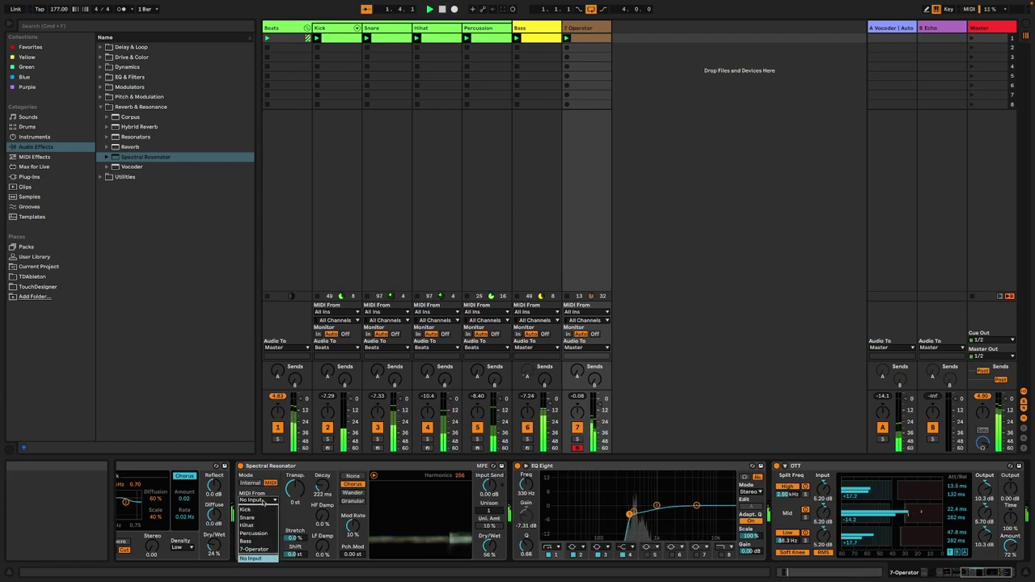
left_click(270, 549)
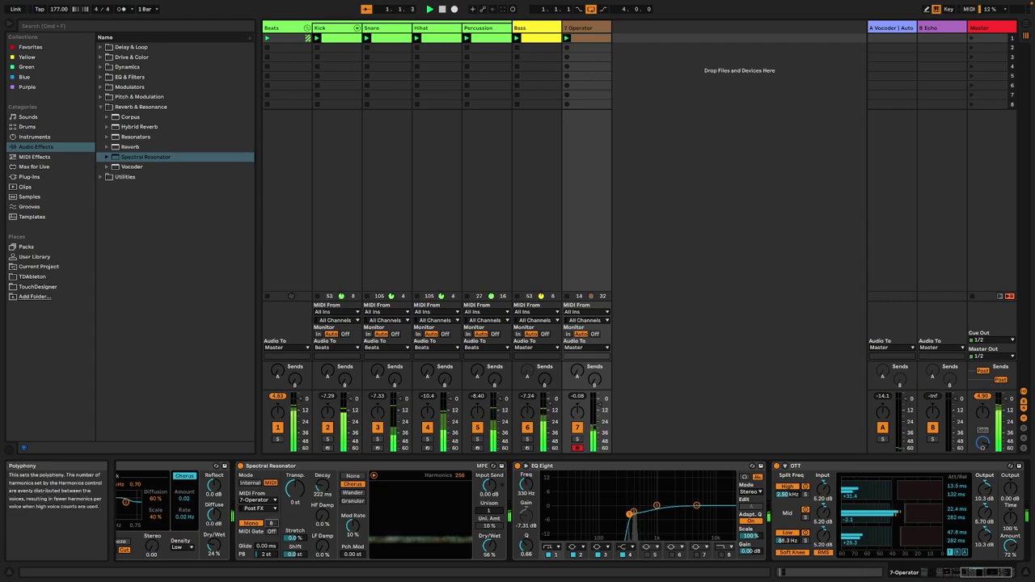
Make the Spectral Resonator polyphonic, with 1.58 s decay, -45% stretch, 9 st shift and 12 st transpose
left_click(252, 523)
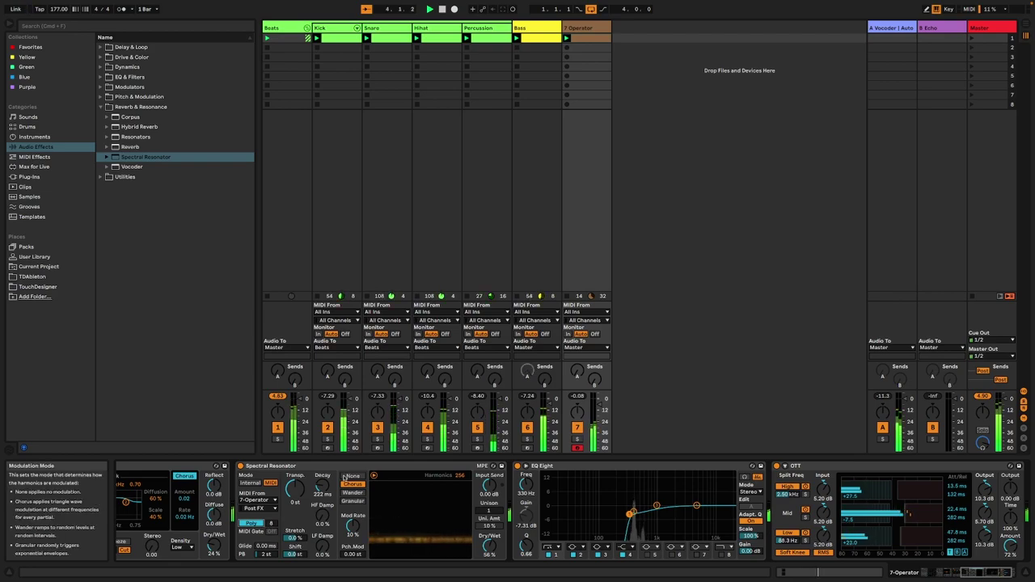
left_click_drag(331, 485, 321, 495)
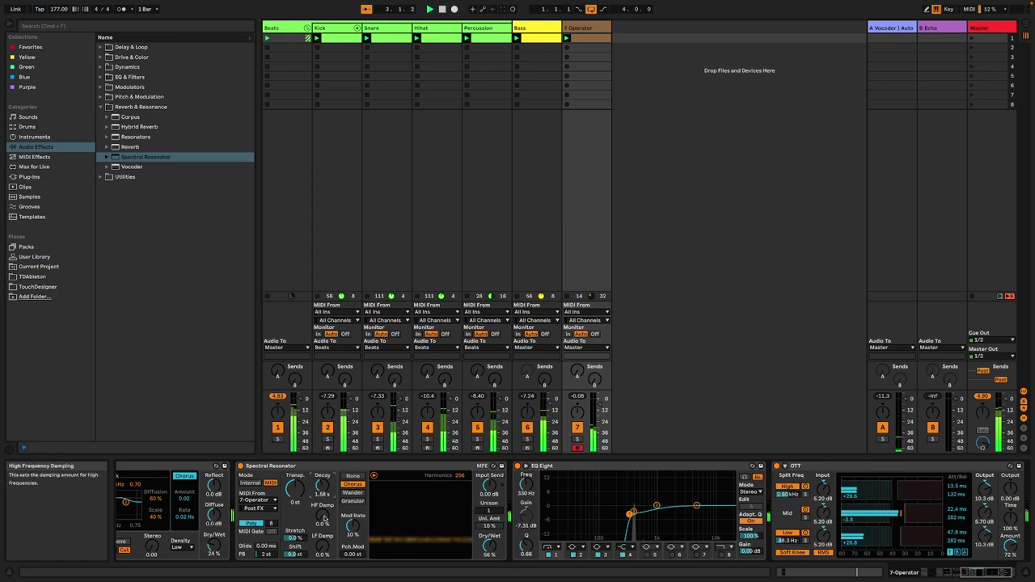
left_click_drag(301, 537, 303, 553)
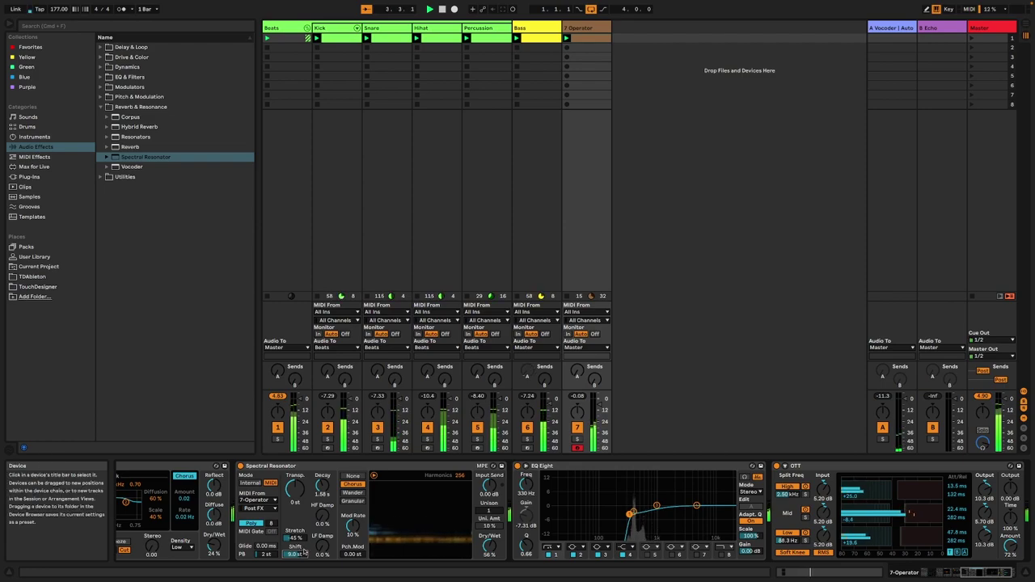
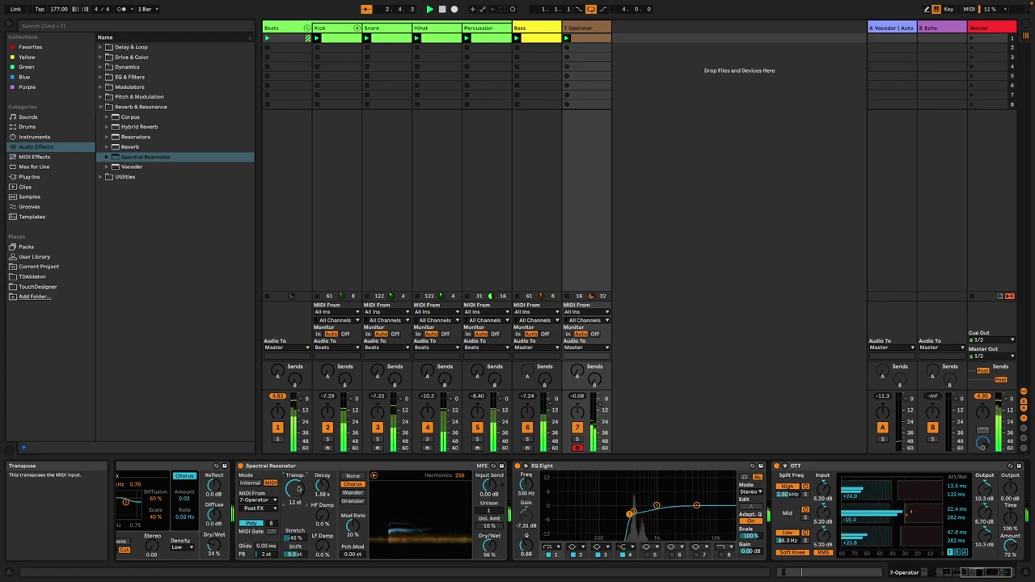
Add the TFP - Expression Control - All Random MIDI effect preset ahead of the Operator
left_click(51, 159)
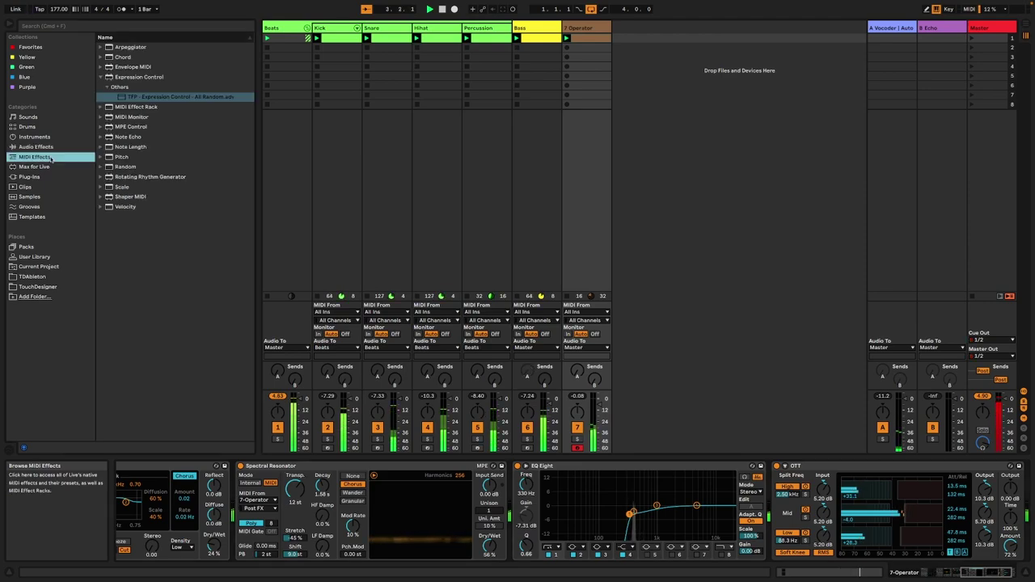
left_click(144, 97)
left_click_drag(472, 426, 178, 501)
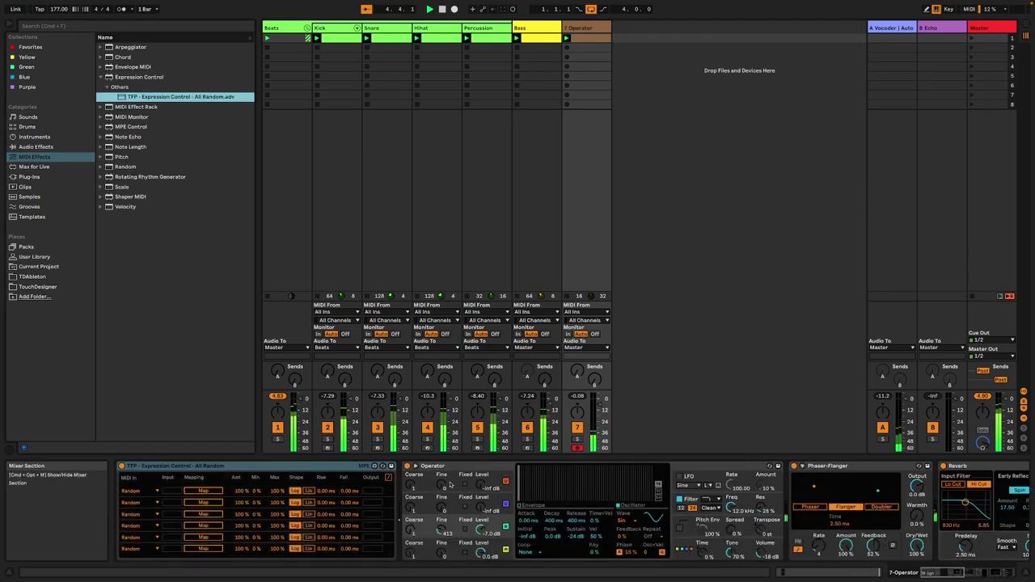
Map the first random row of the Expression Control to the Spectral Resonator's Transpose, with a 34% minimum and 70% maximum
left_click(194, 491)
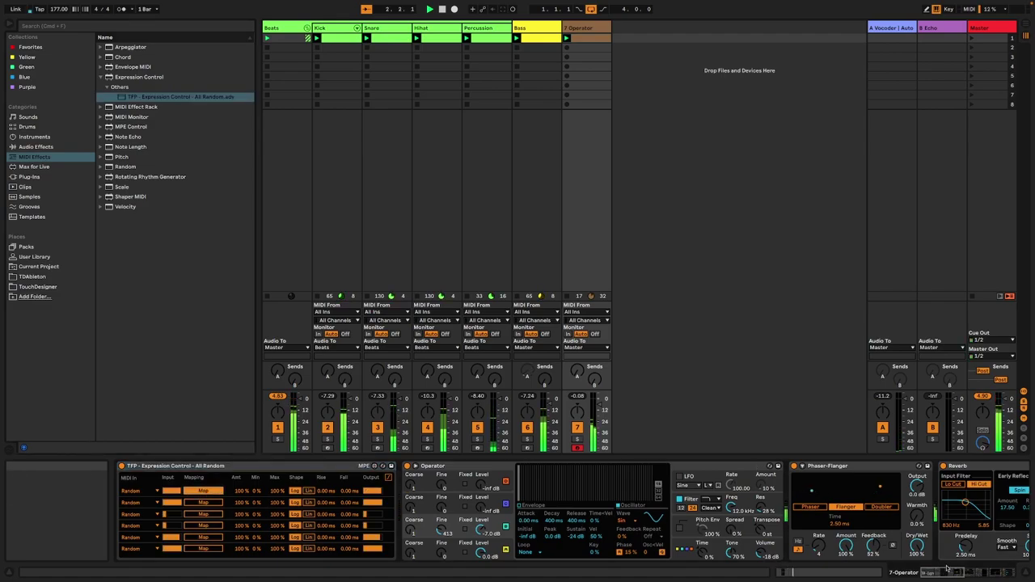
scroll(859, 526, "right", 7)
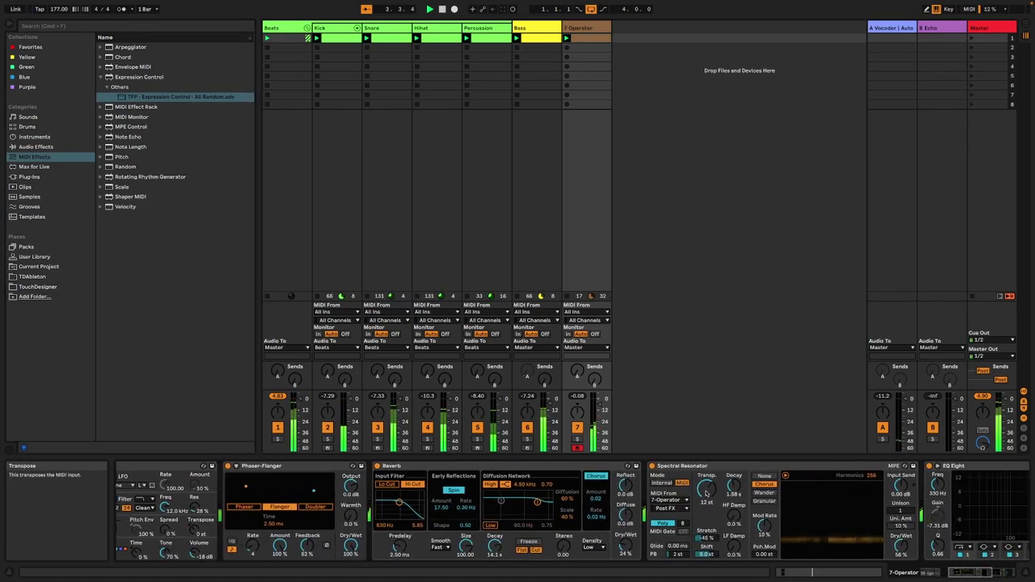
scroll(588, 550, "left", 10)
left_click_drag(261, 491, 261, 465)
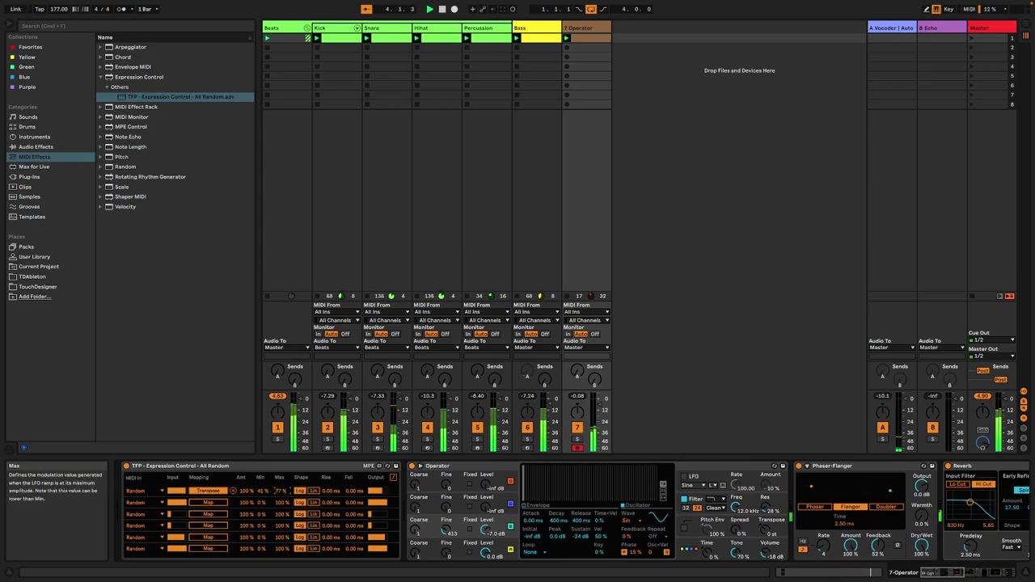
left_click_drag(261, 491, 260, 497)
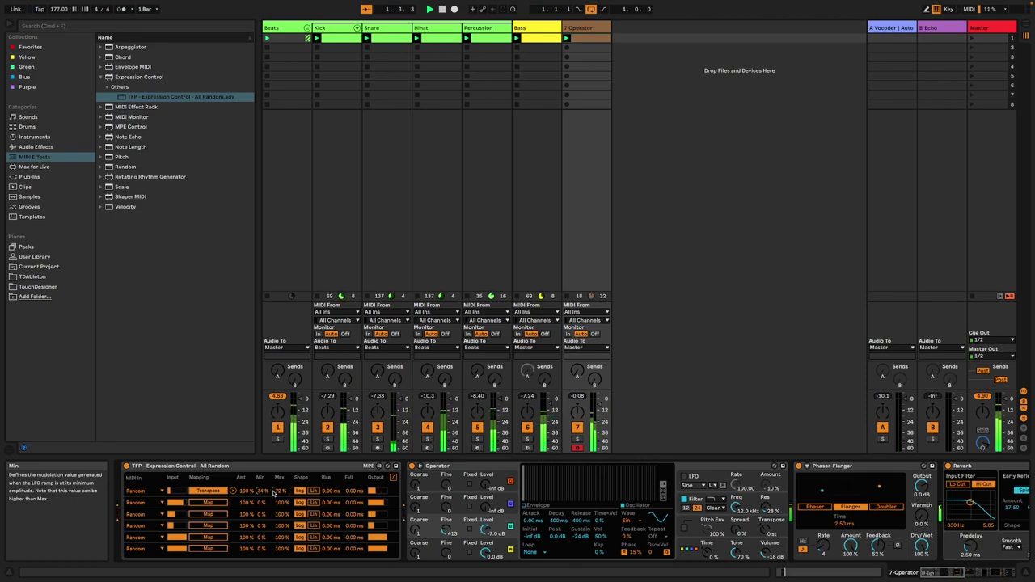
scroll(278, 492, "down", 7)
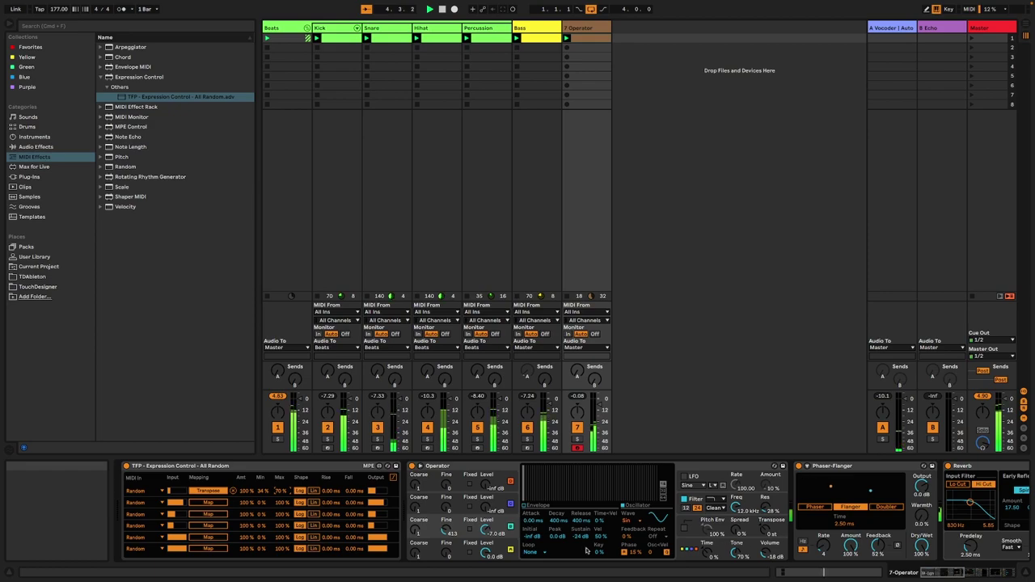
Lengthen the envelope release of the Operator's oscillator A to 9.88 s
left_click(510, 543)
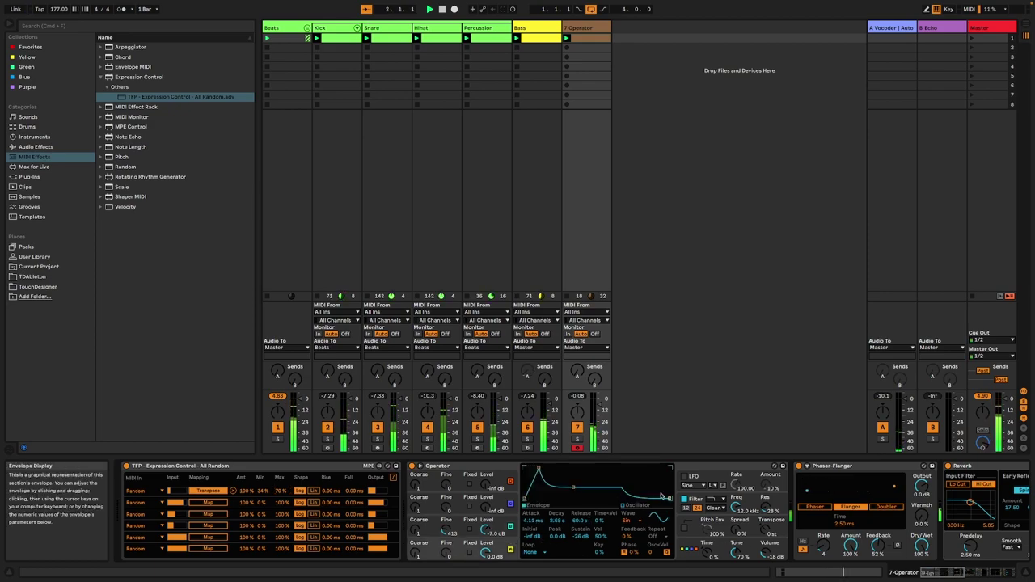
left_click_drag(668, 499, 662, 498)
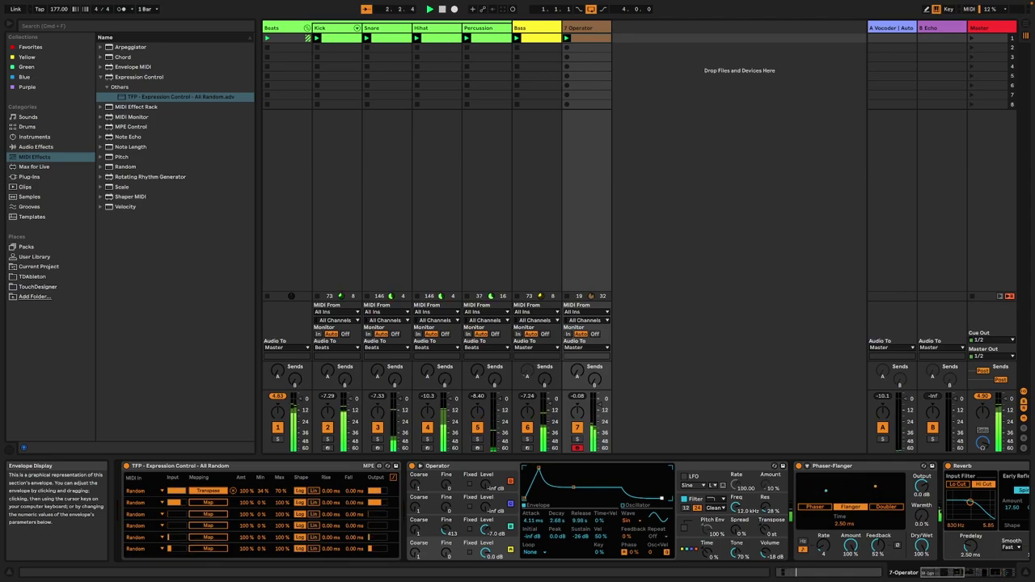
Raise the Spectral Resonator's decay to 10.3 s and dip the EQ Eight by 1.36 dB at 979 Hz
scroll(750, 540, "right", 10)
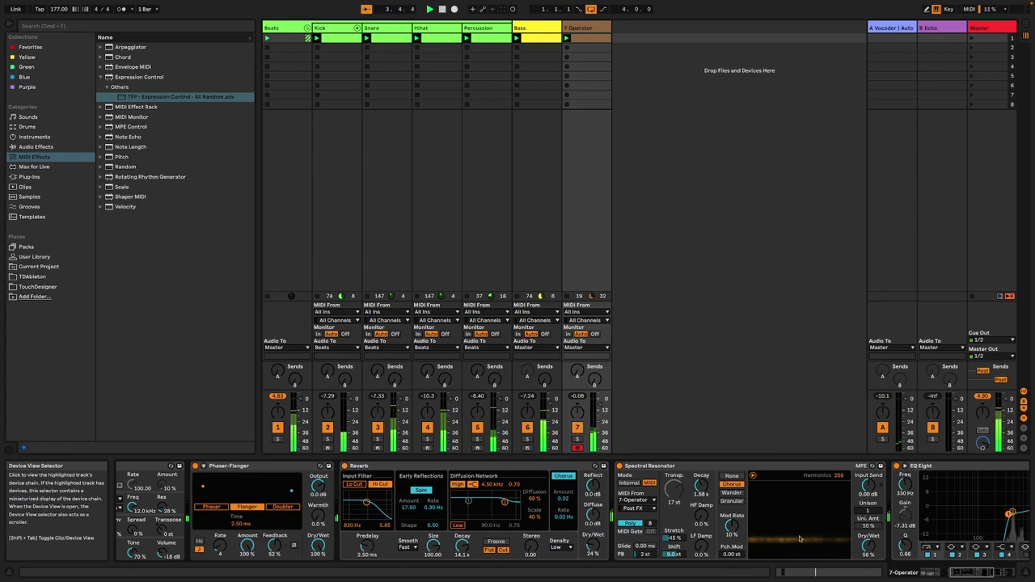
left_click_drag(701, 485, 701, 453)
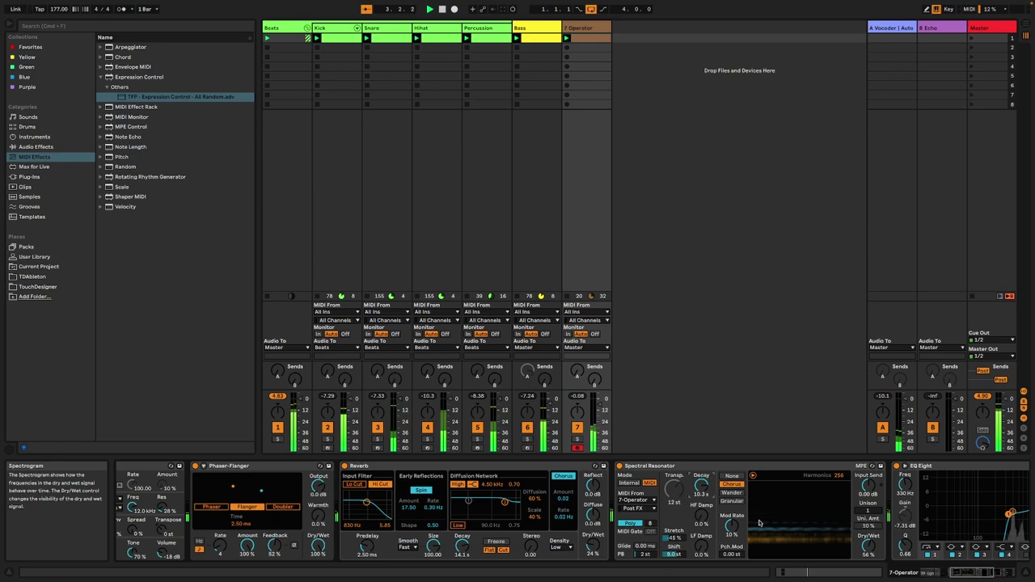
left_click(974, 571)
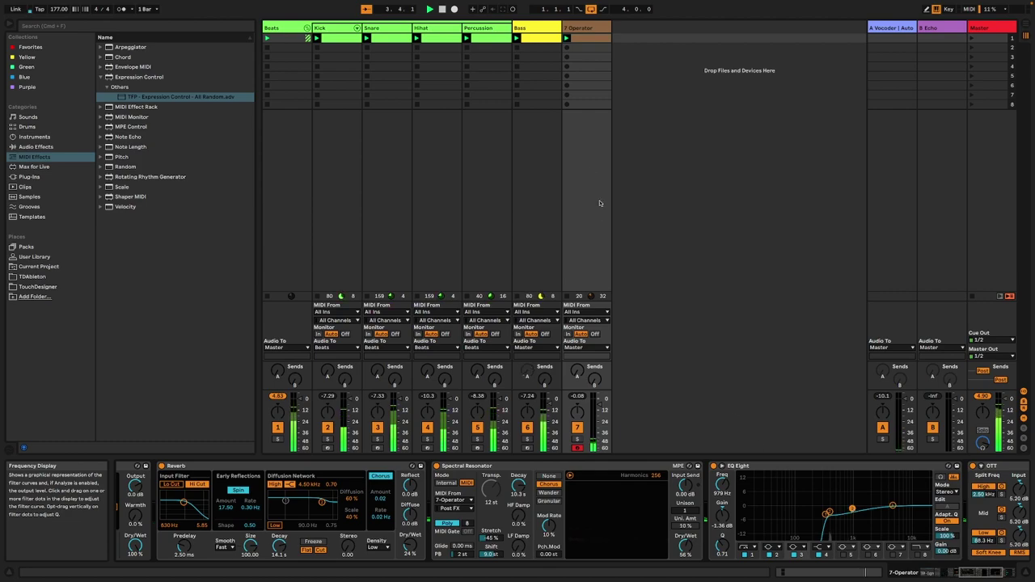
Rename the 7-Operator track as Ambience
right_click(575, 28)
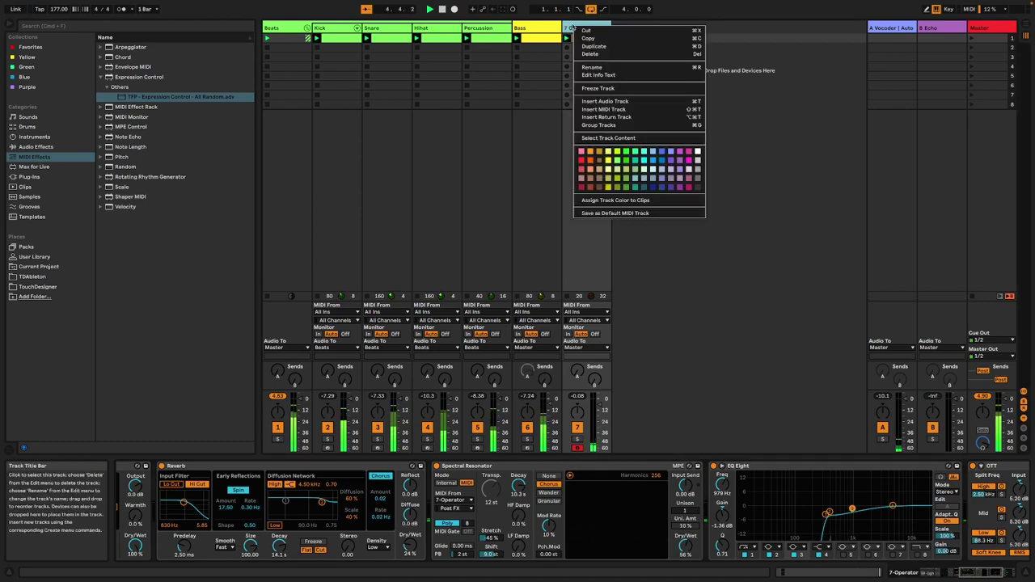
left_click(608, 68)
type("Ambience")
key("Return")
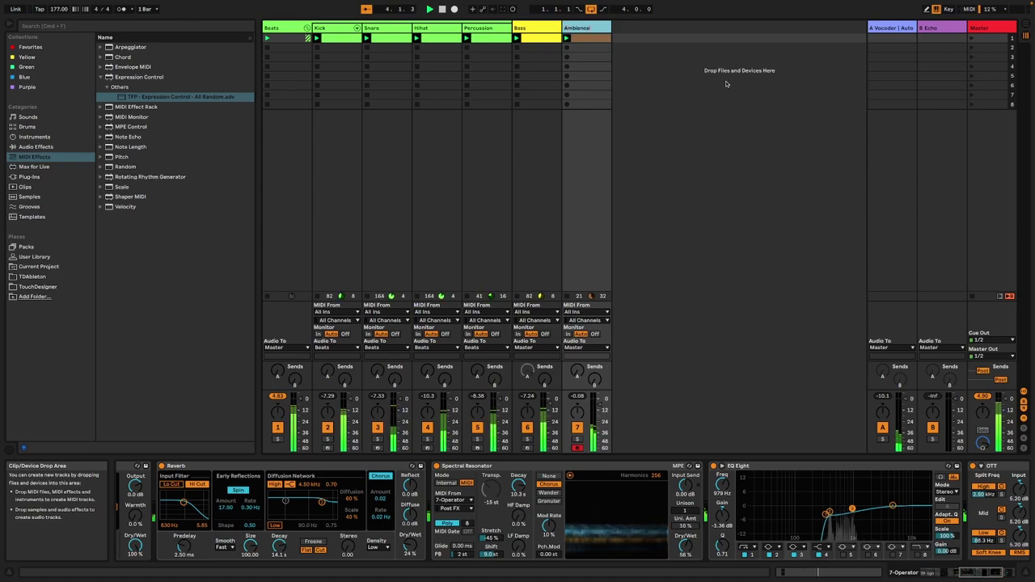
Set the loop length of the Ambience clip to 7 bars and restart playback
double_click(589, 38)
key("space")
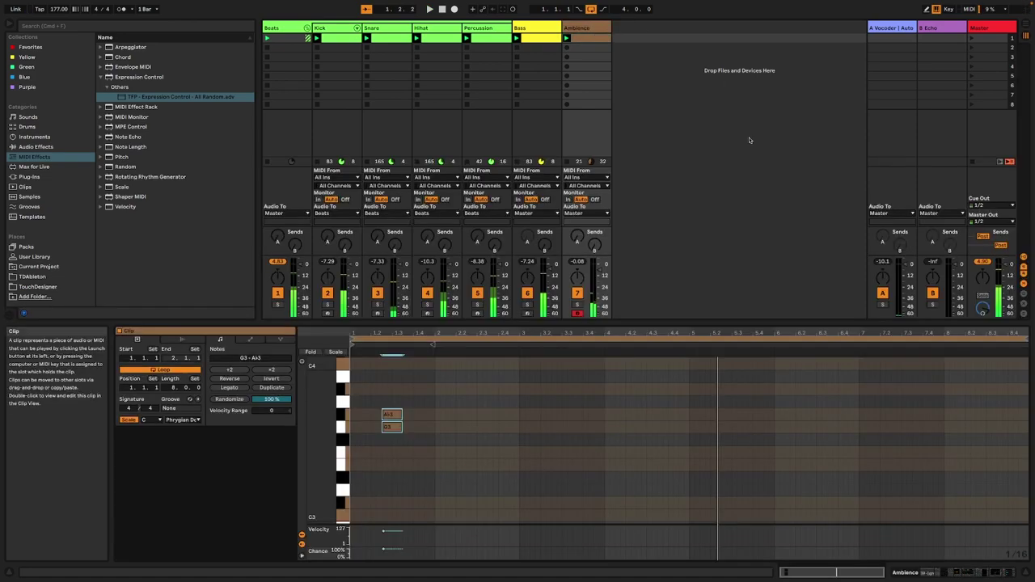
mouse_move(434, 345)
left_mouse_down()
mouse_move(1025, 346)
mouse_move(943, 346)
left_mouse_up()
key("space")
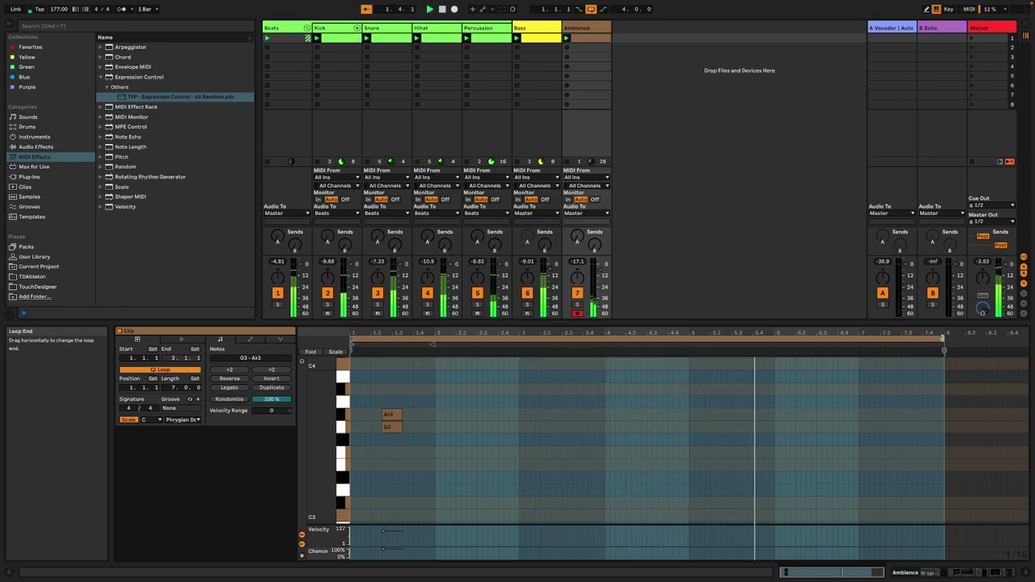
Group the Bass and Ambience tracks together
left_click(534, 28)
right_click(569, 30)
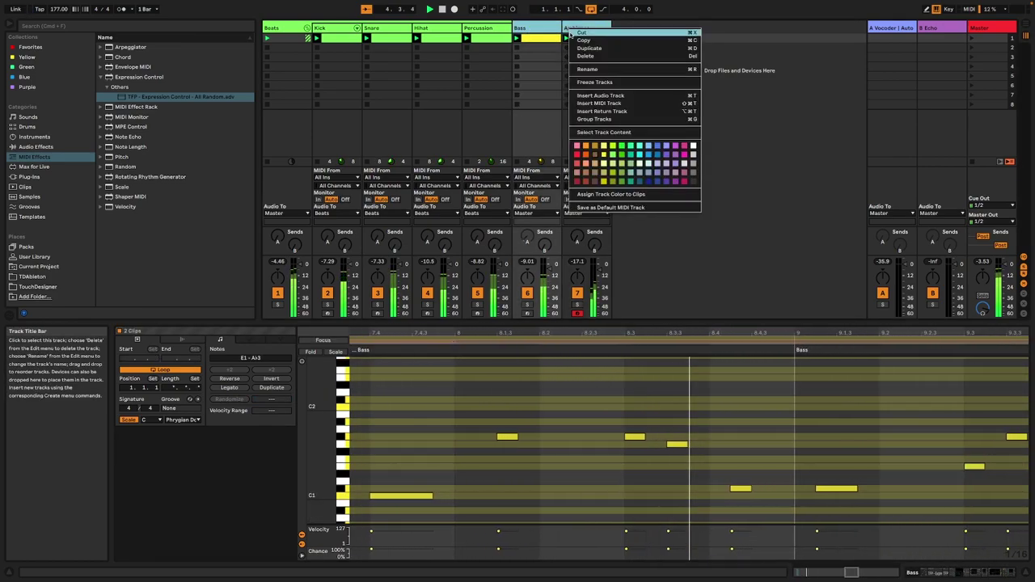
left_click(549, 68)
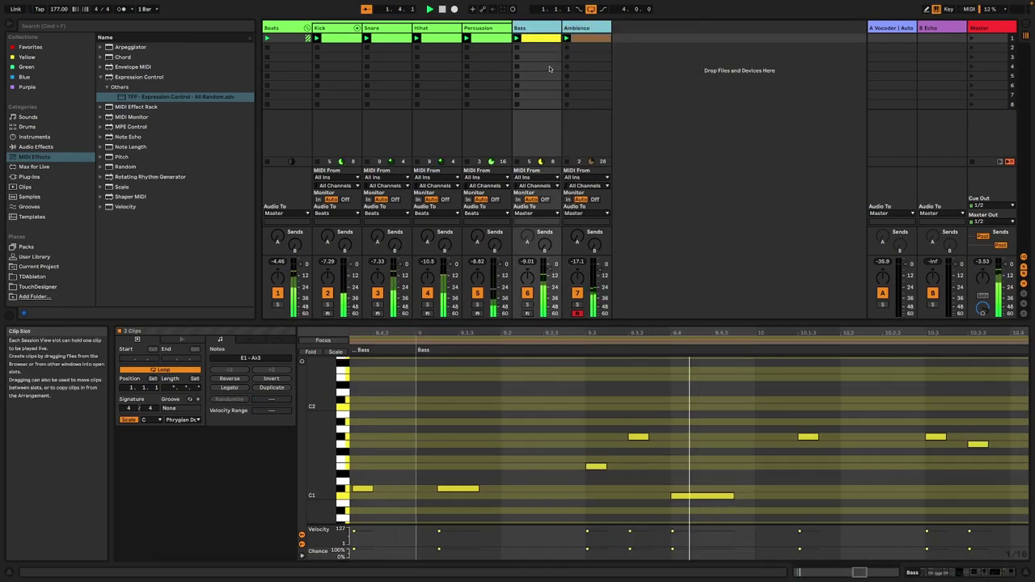
key("super+g")
Rename the group holding the Bass and Ambience tracks as Non perc
right_click(529, 30)
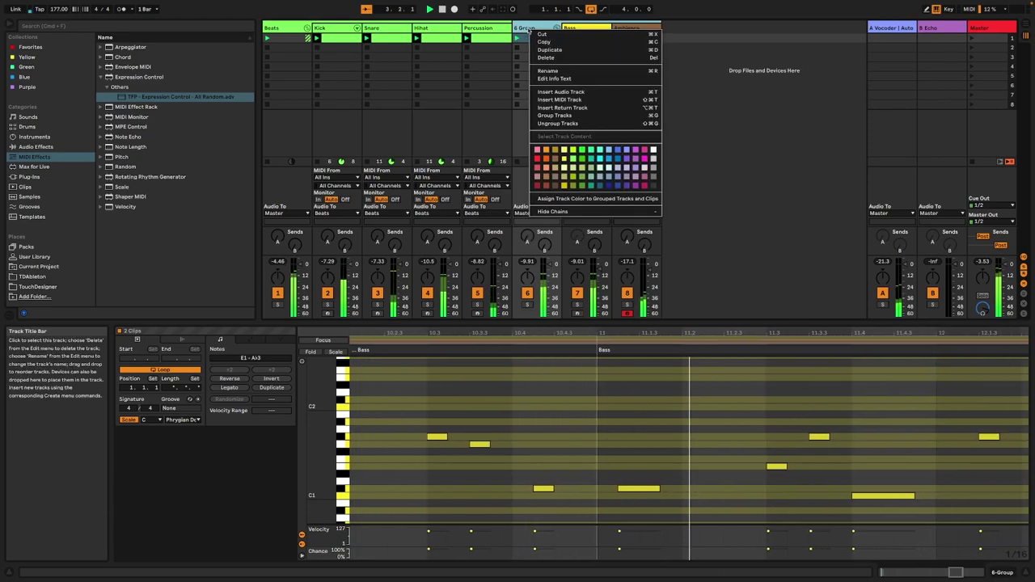
left_click(554, 70)
type("Non perc")
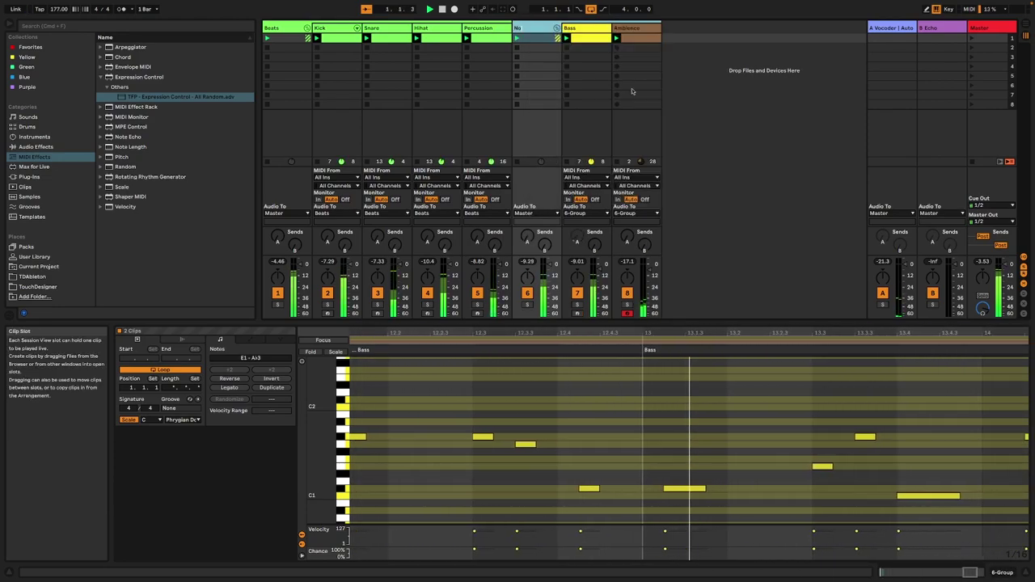
key("Return")
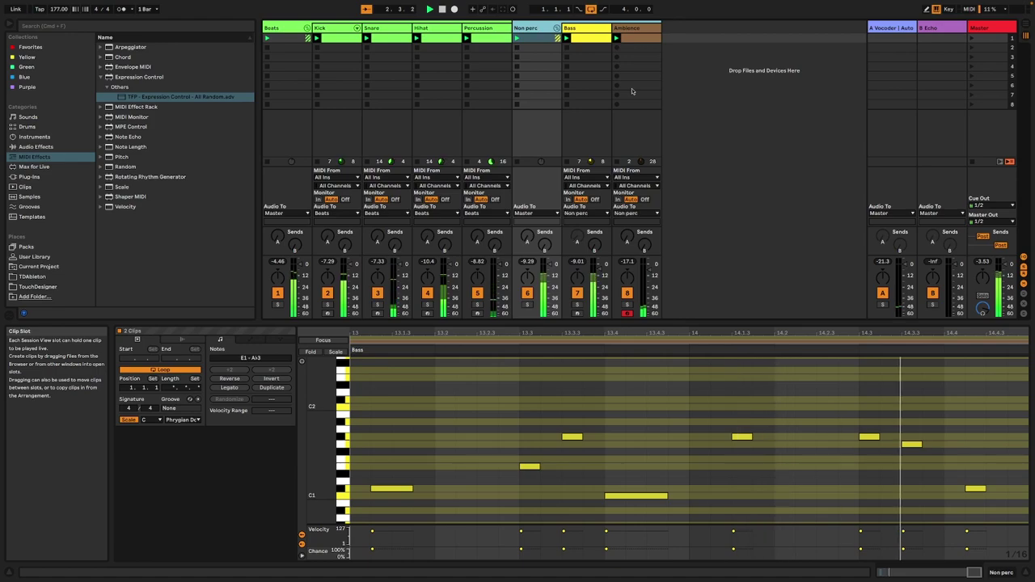
Color the Non perc group dark blue and assign that color to its grouped tracks and clips
right_click(532, 27)
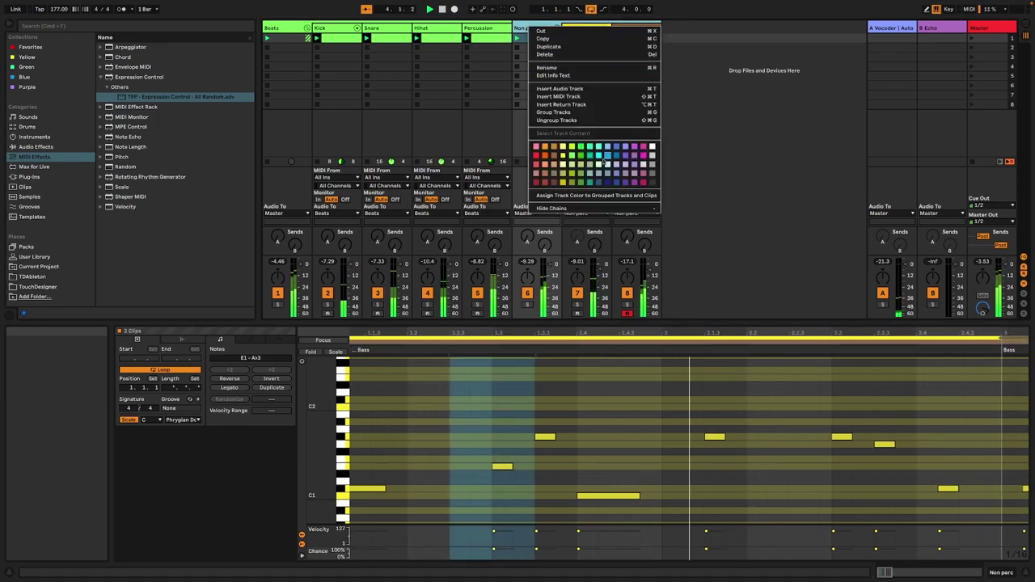
left_click(581, 182)
right_click(529, 32)
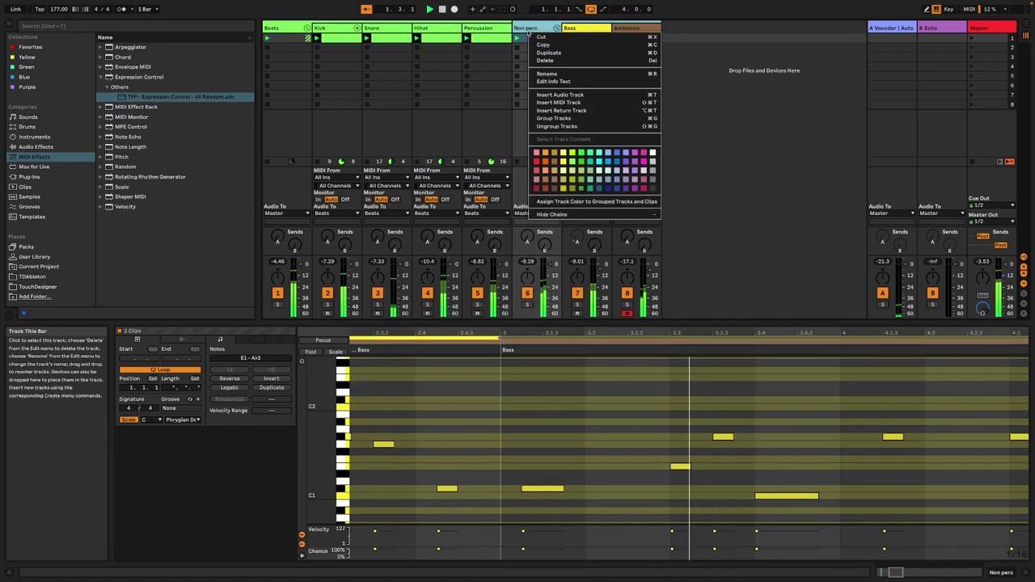
left_click(599, 188)
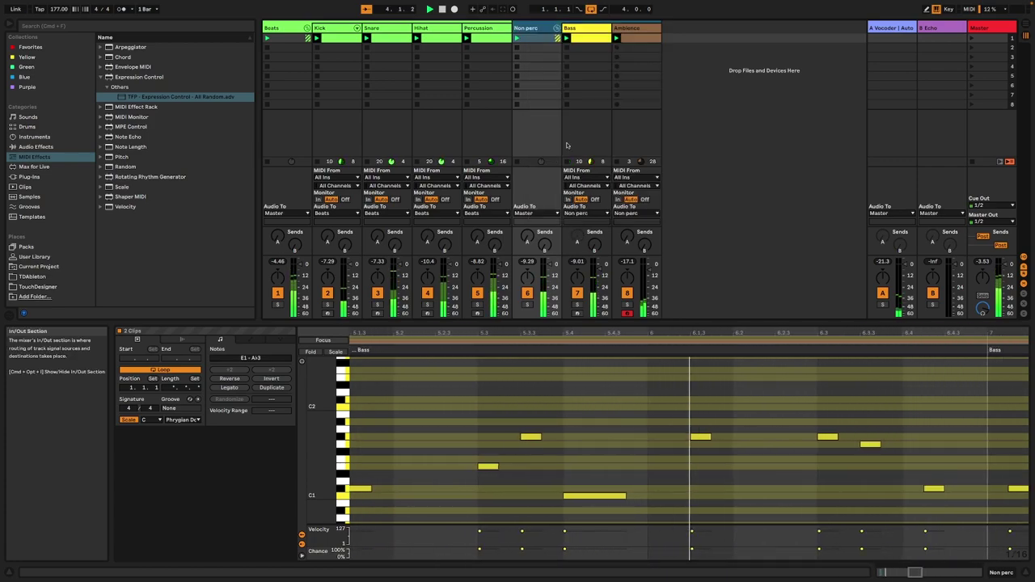
right_click(532, 28)
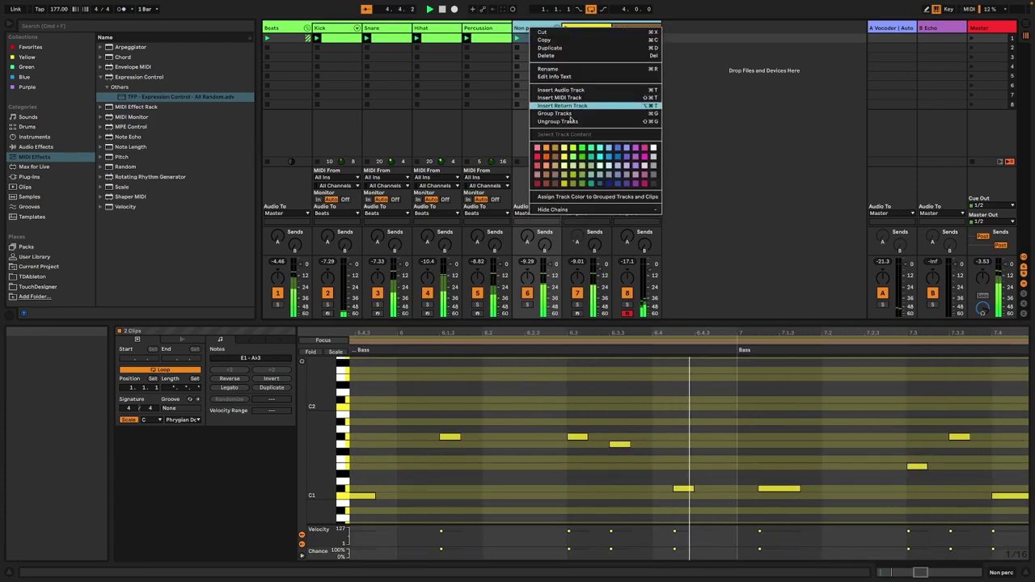
left_click(588, 200)
left_click(691, 132)
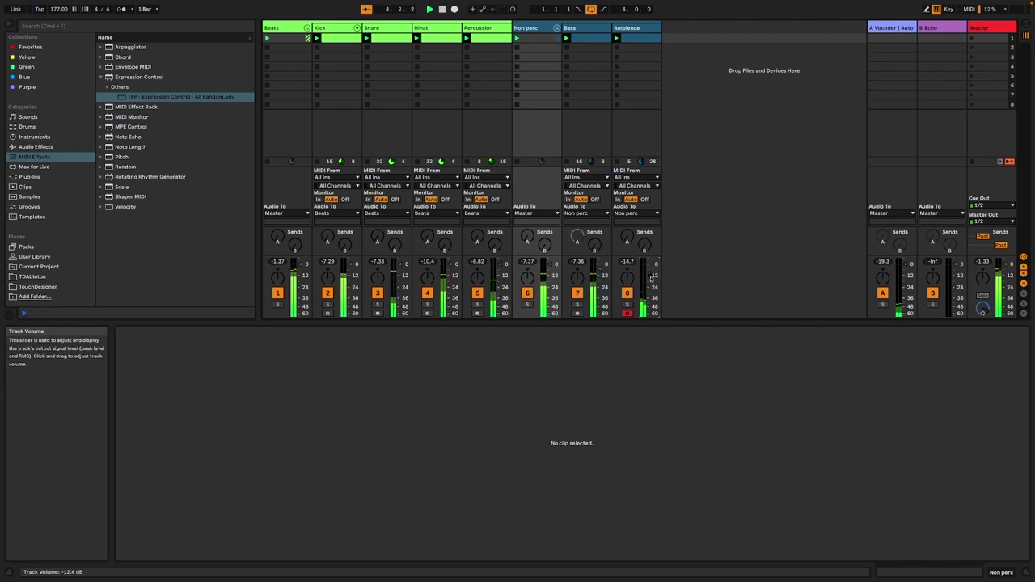
Add a new Operator instrument track and move it into the Non perc group after Ambience
left_click(631, 27)
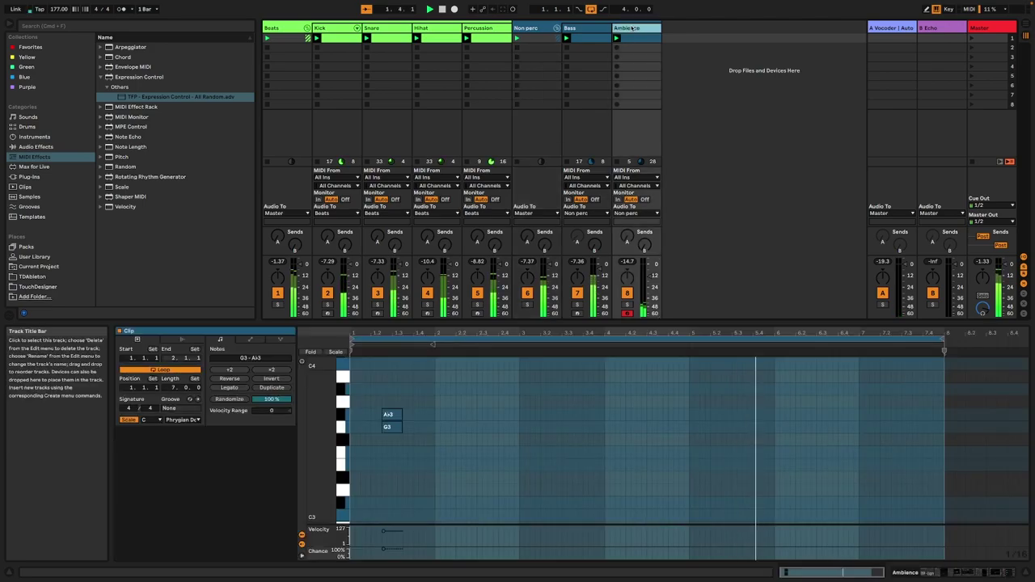
left_click(34, 137)
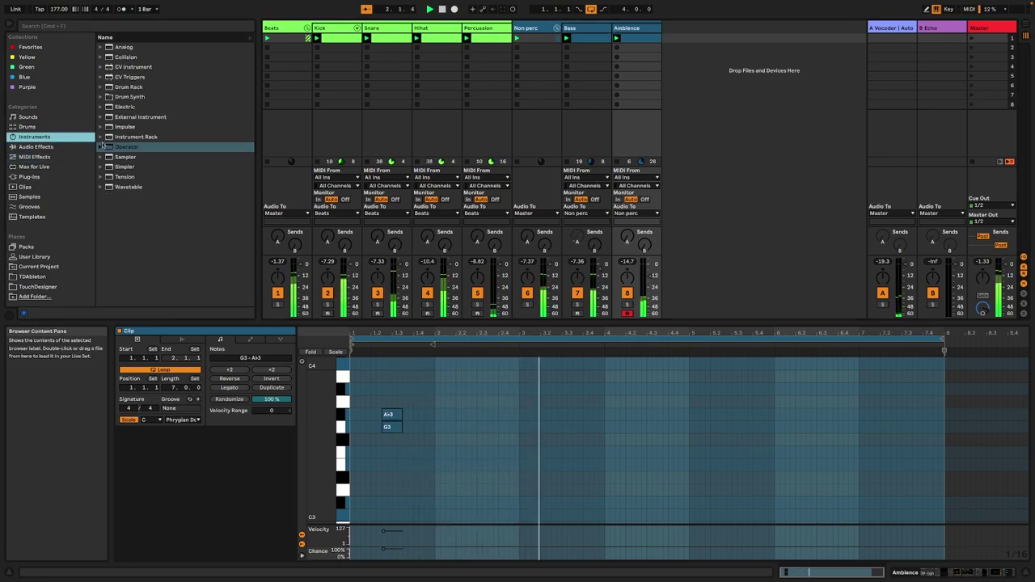
left_click(127, 146)
left_click_drag(306, 164, 738, 142)
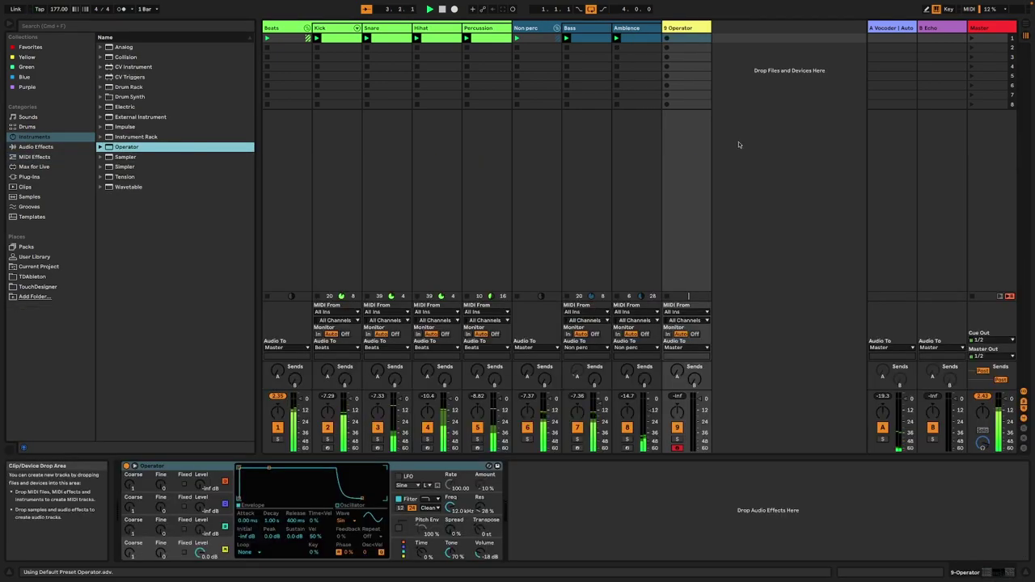
left_click(666, 36)
left_click_drag(666, 35, 646, 31)
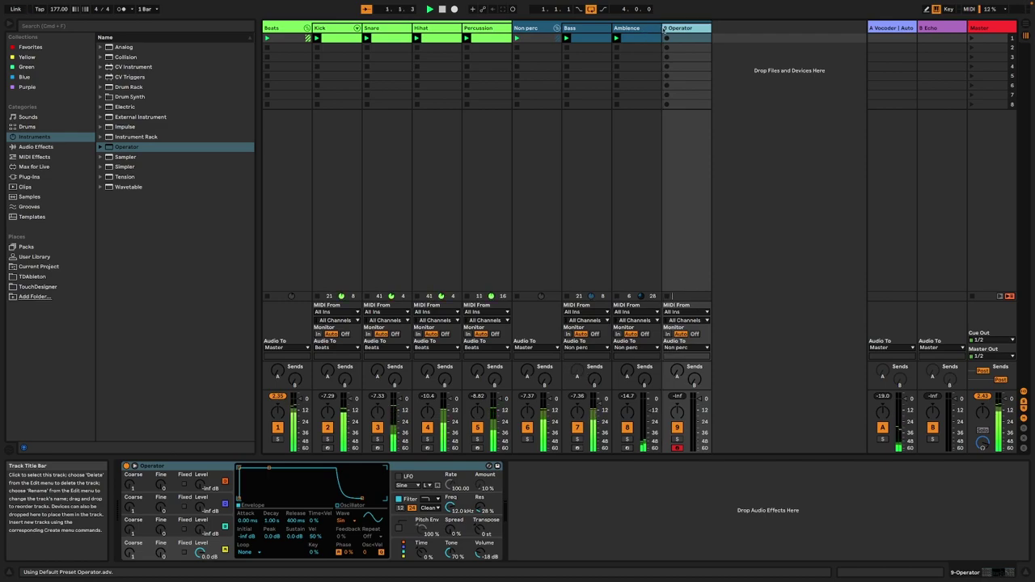
Rename the new Operator track as Melody
right_click(673, 31)
left_click(722, 75)
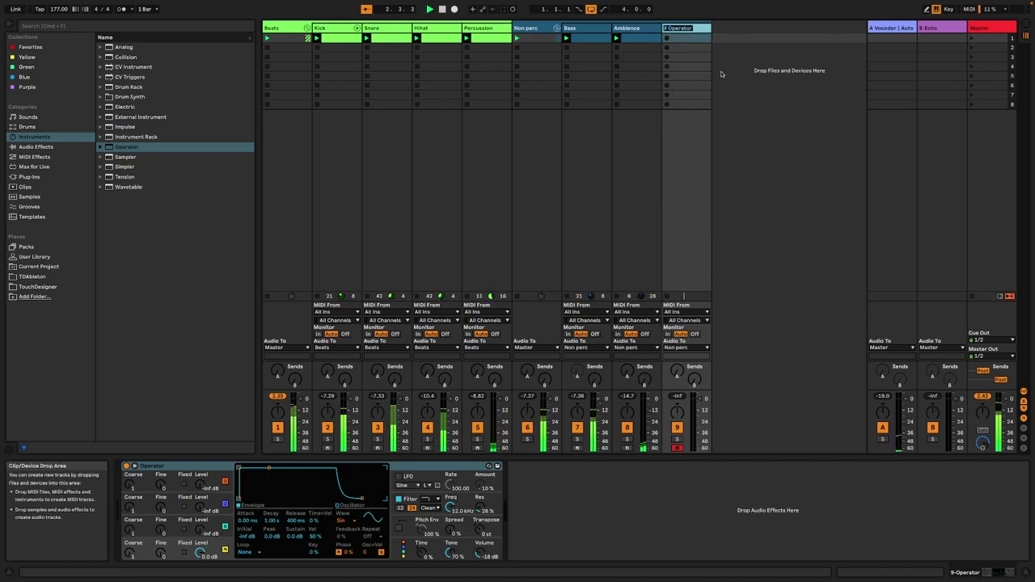
type("Melody")
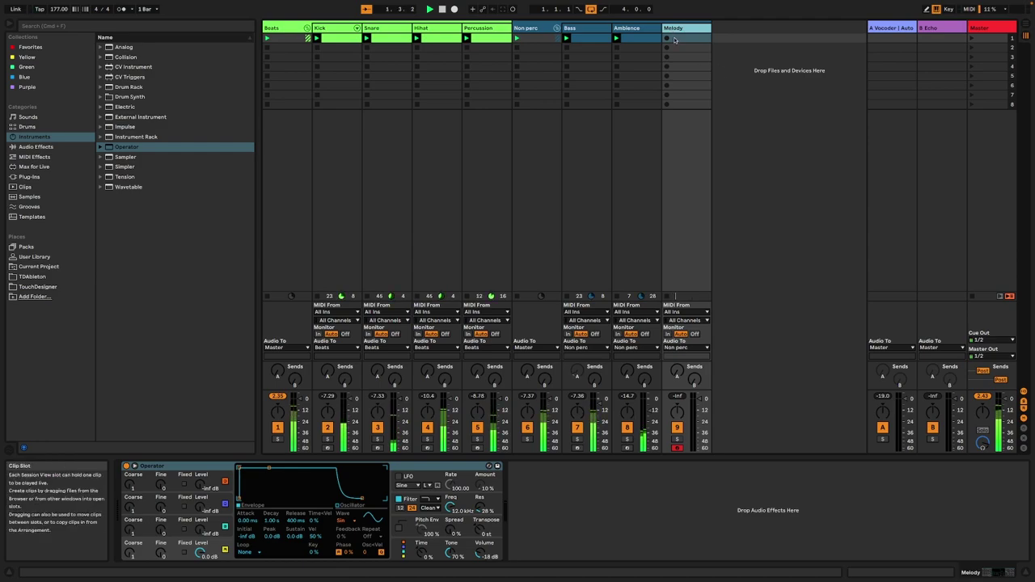
key("Return")
Create a Melody clip with an F3 note at 1.2.1 and an A♭3 at 1.3.2, and set its loop length to 4 bars
key("ctrl+shift+m")
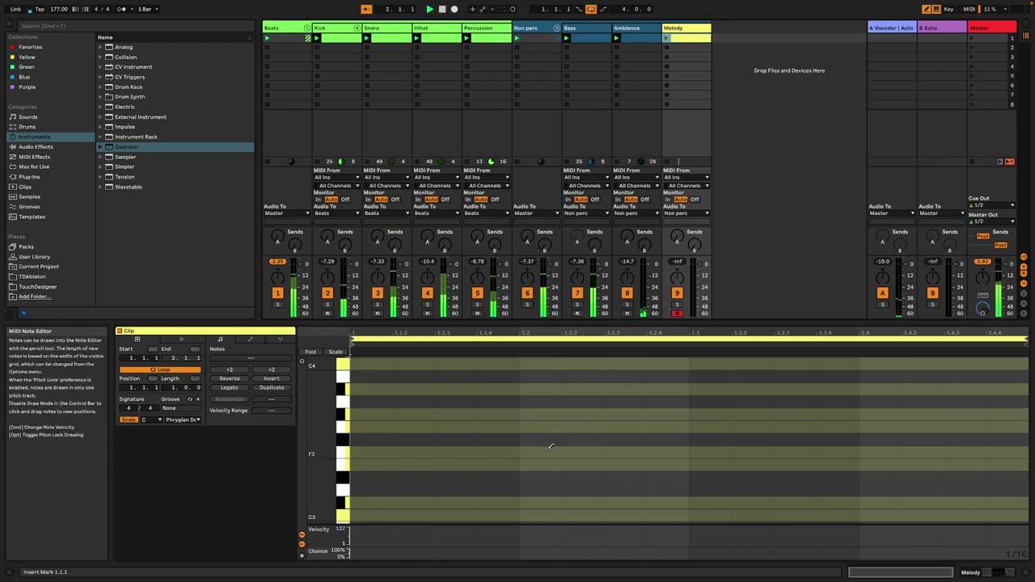
left_click(550, 448)
left_click(761, 419)
left_click_drag(175, 388, 173, 380)
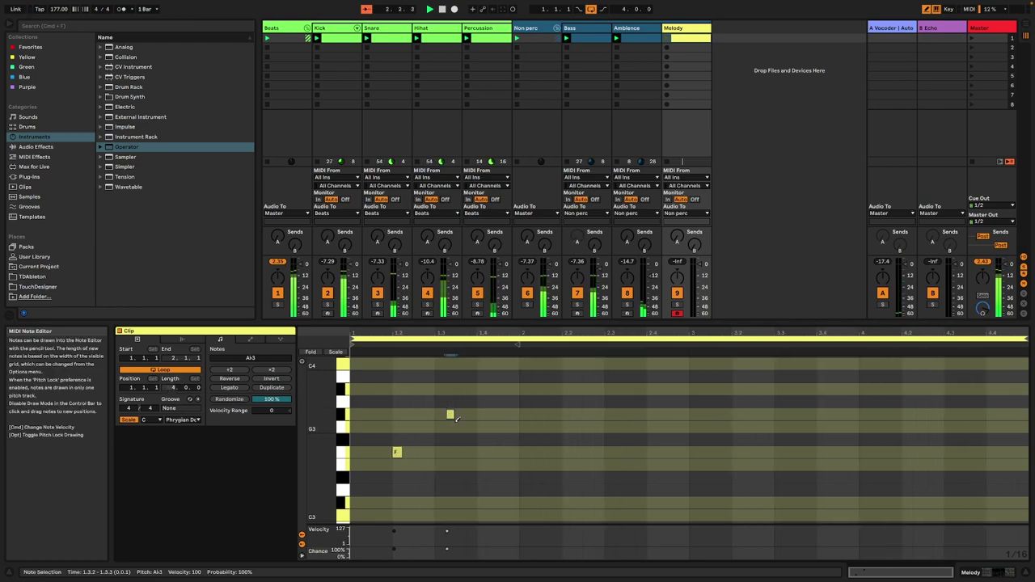
Shape the Melody Operator's envelope into a short pluck with sustain at -inf dB and a longer release
left_click(1000, 574)
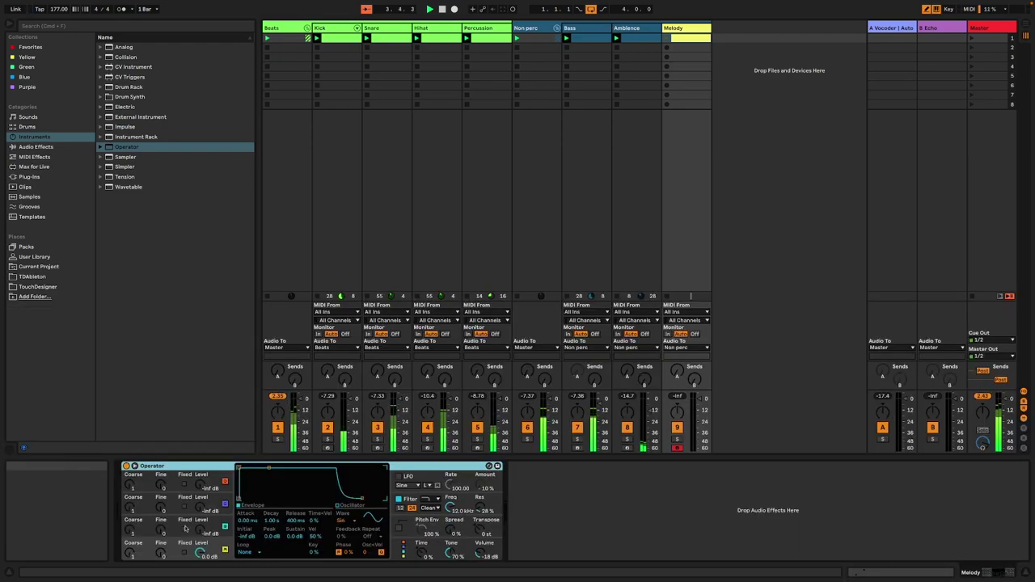
left_click_drag(270, 468, 266, 499)
left_click_drag(362, 498, 365, 498)
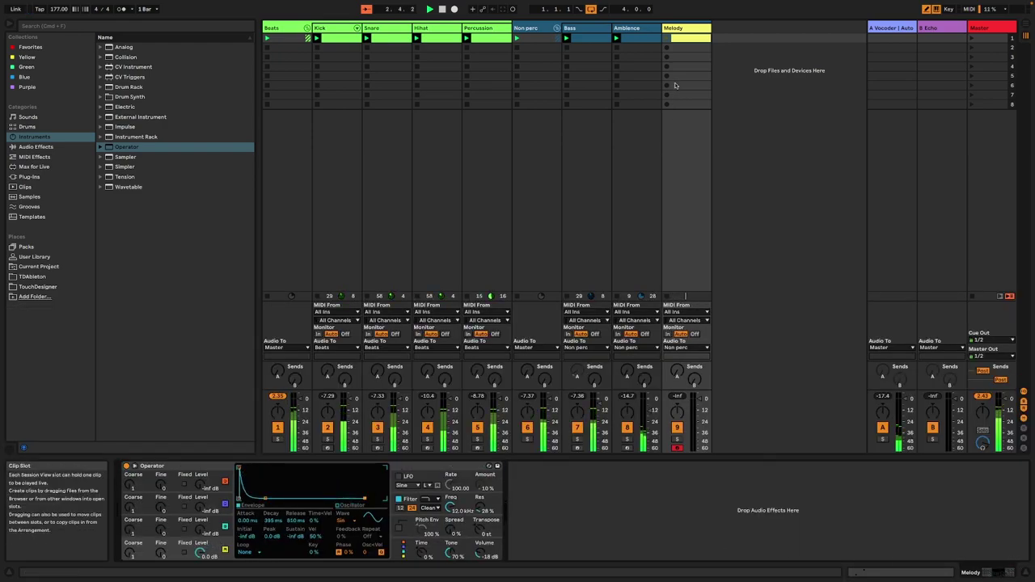
Launch the Melody clip and delete its F3 and A♭3 notes
left_click(688, 40)
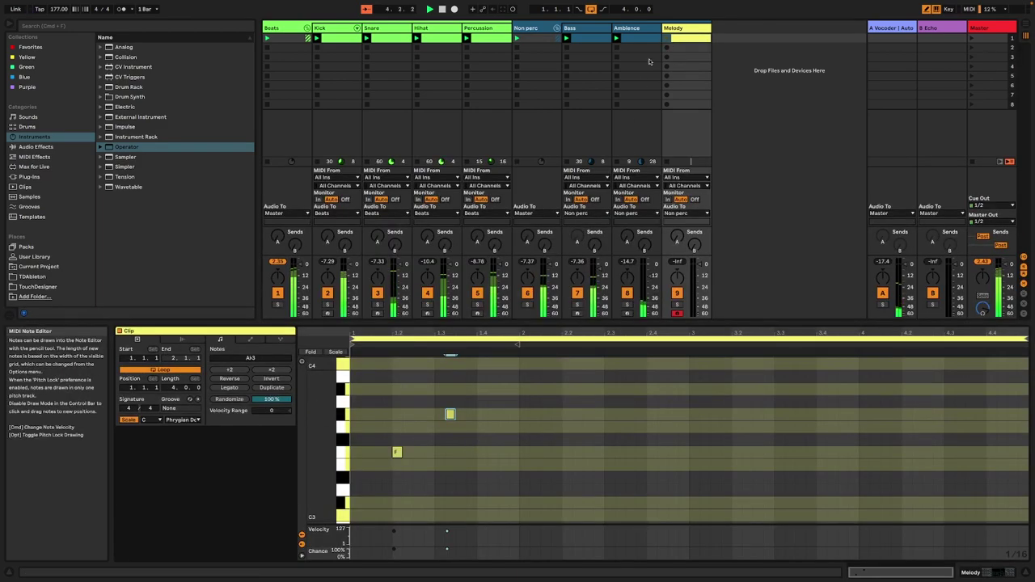
left_click(664, 38)
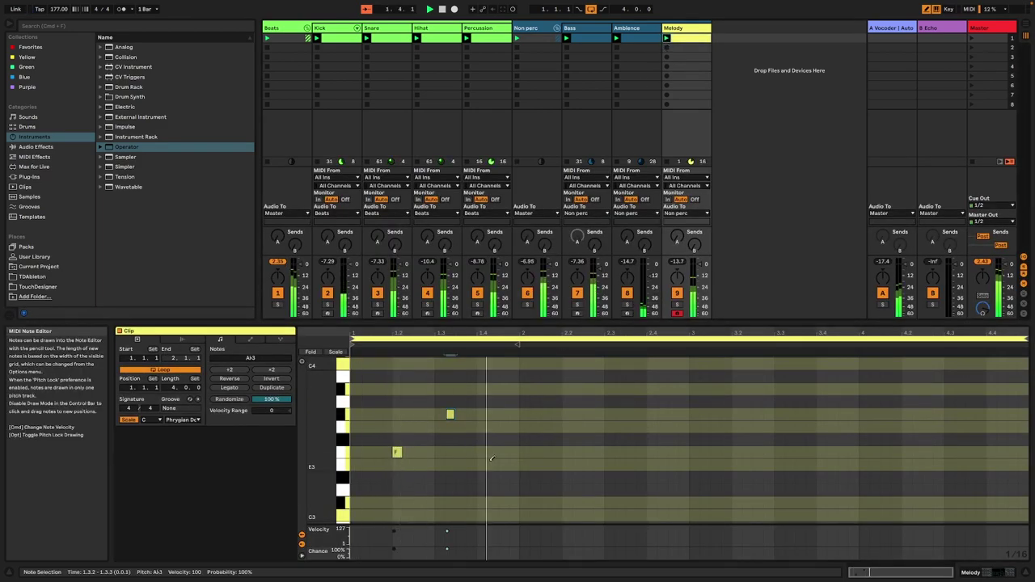
left_click(397, 451)
scroll(463, 379, "up", 3)
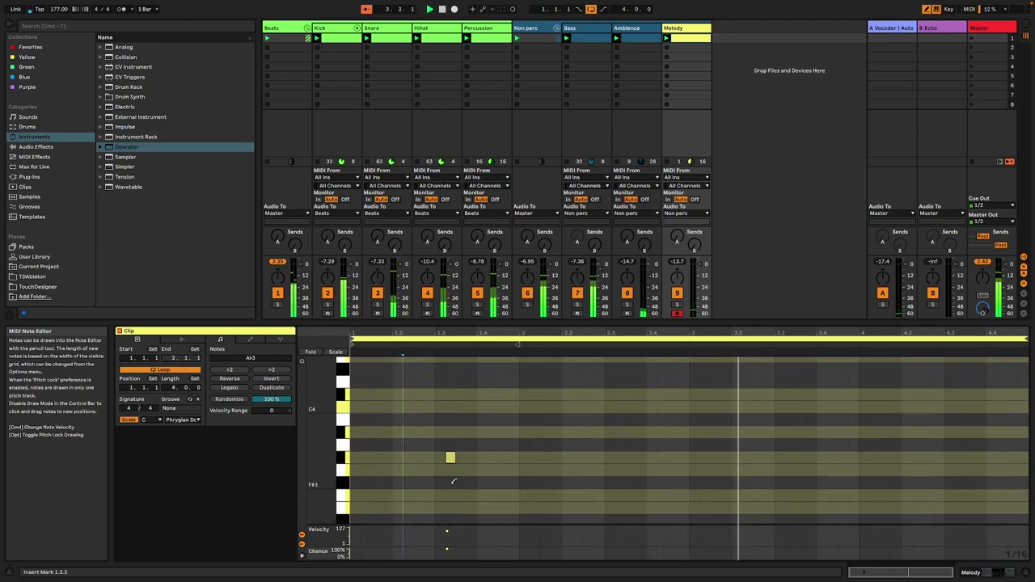
left_click(449, 457)
Draw a D♭4 note at 1.3.1 and C4 notes at 1.4.1 and 1.4.4 in the Melody clip
left_click(439, 395)
left_click(481, 406)
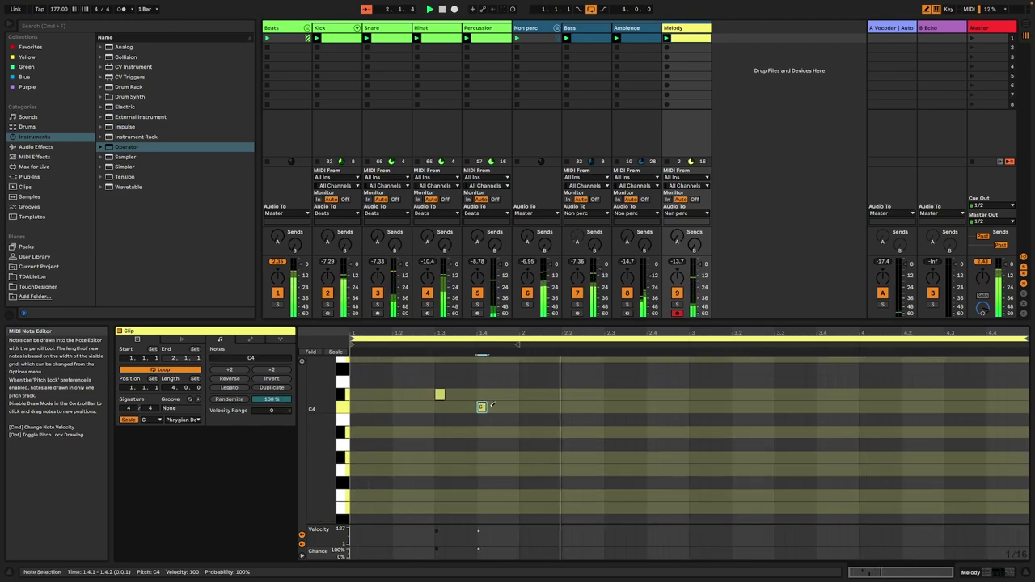
left_click(513, 407)
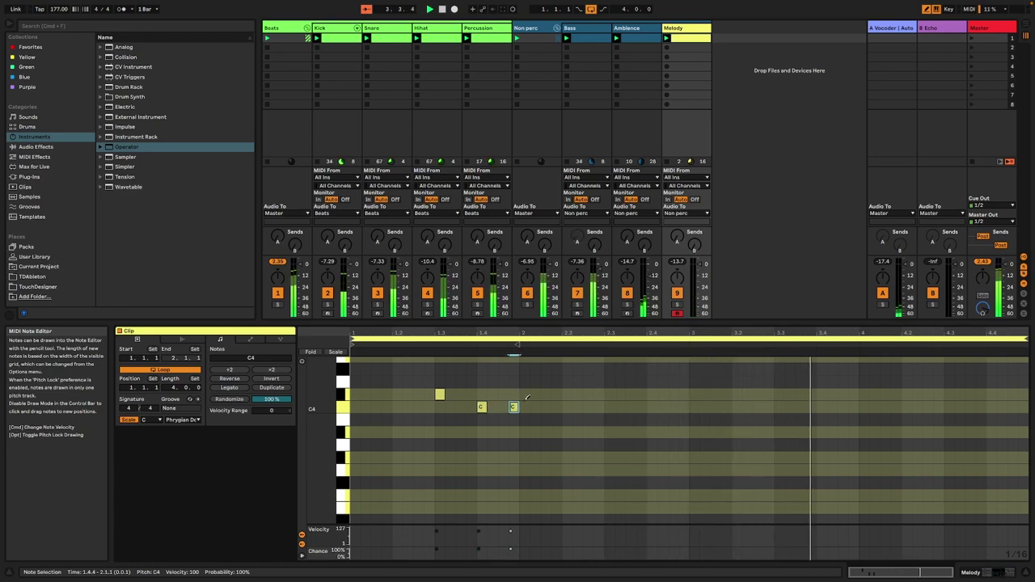
left_click(524, 394)
left_click(566, 432)
left_click(598, 432)
left_click(524, 395)
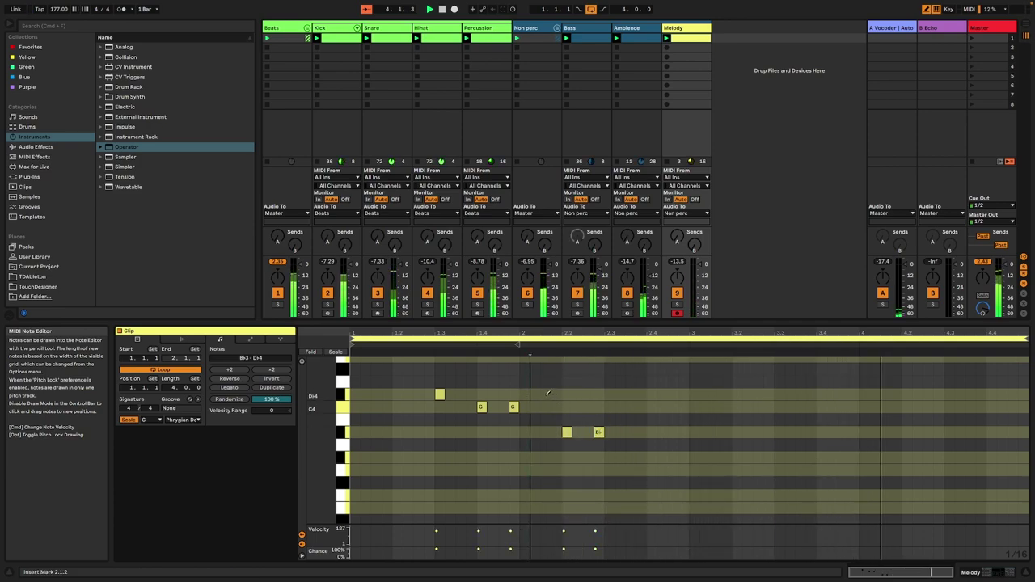
left_click(567, 432)
left_click(598, 432)
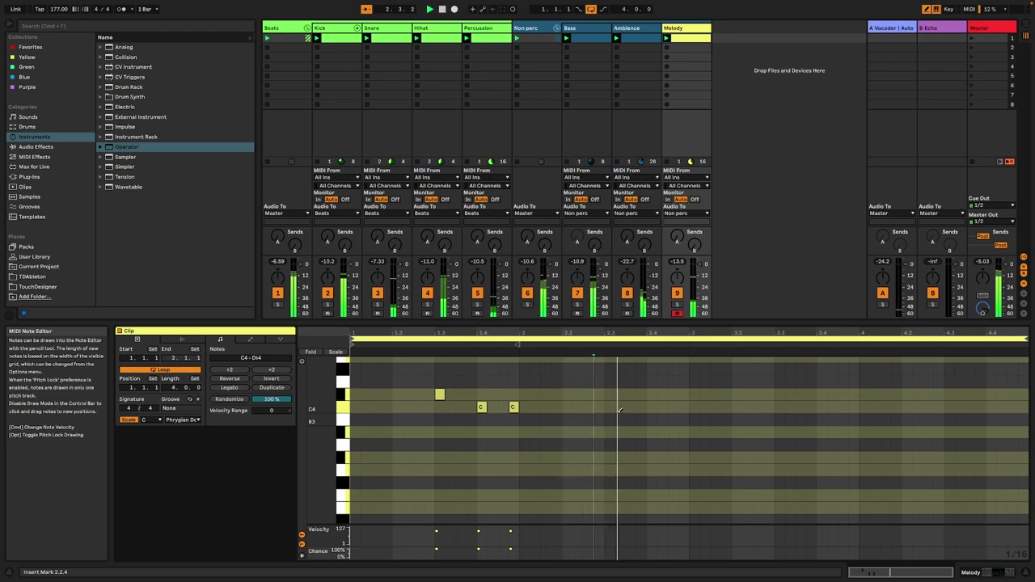
Draw C4 at 2.3.1, G3 at 2.4.1 and 2.4.4, and E4 at 3.1.1 in the Melody clip
left_click(610, 406)
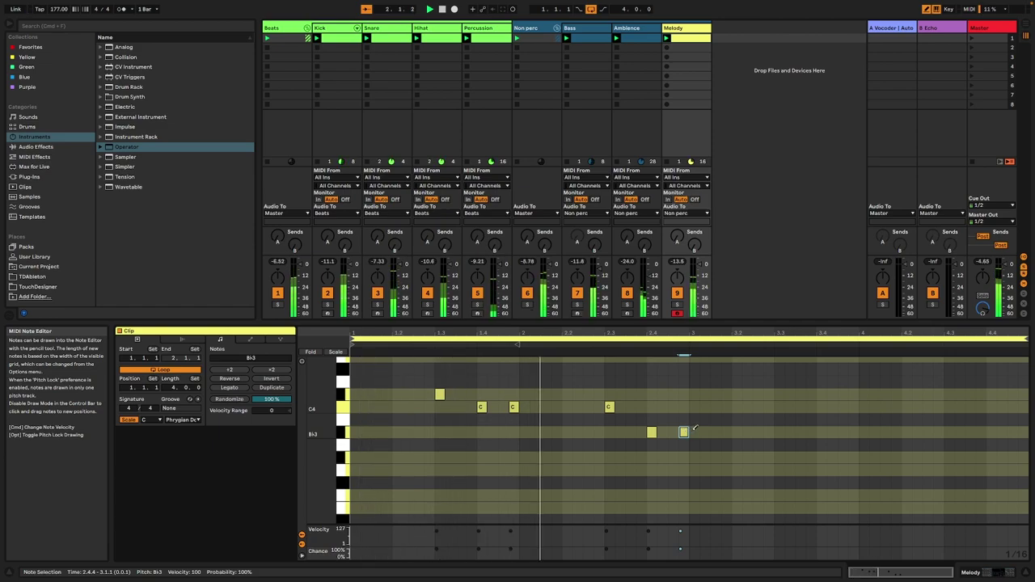
key("space")
left_click(653, 432)
left_click(686, 430)
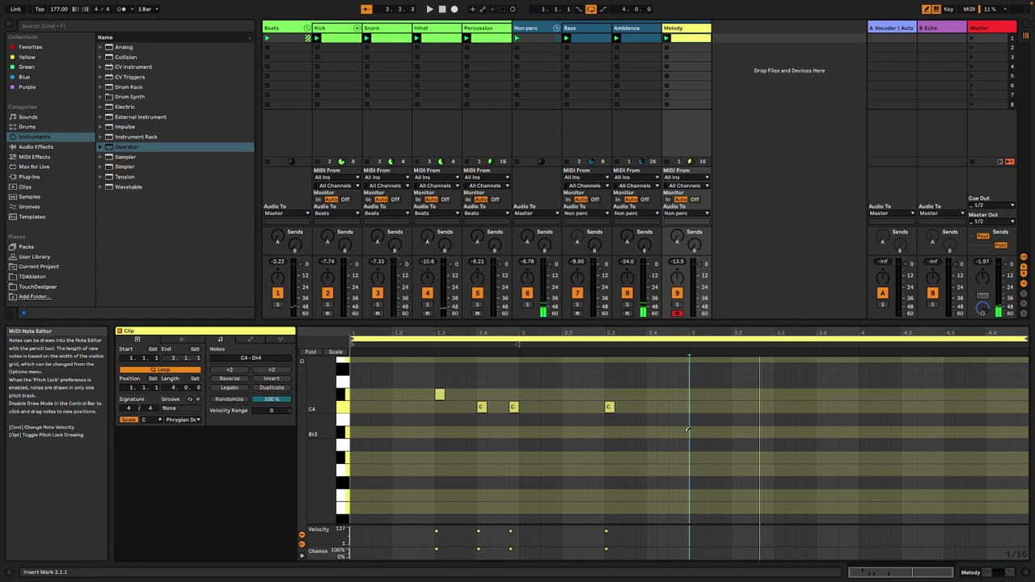
left_click(651, 470)
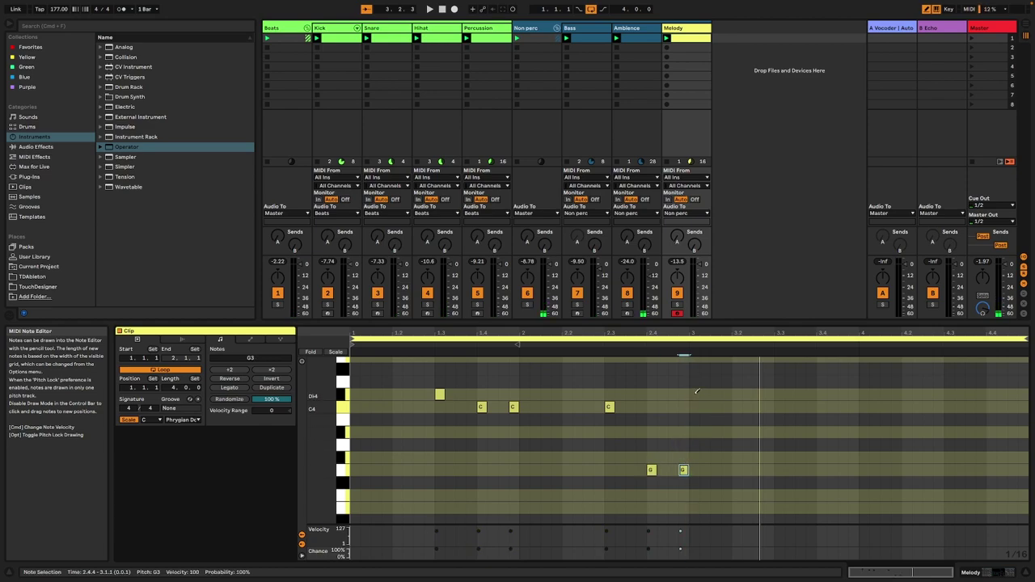
scroll(695, 393, "up", 2)
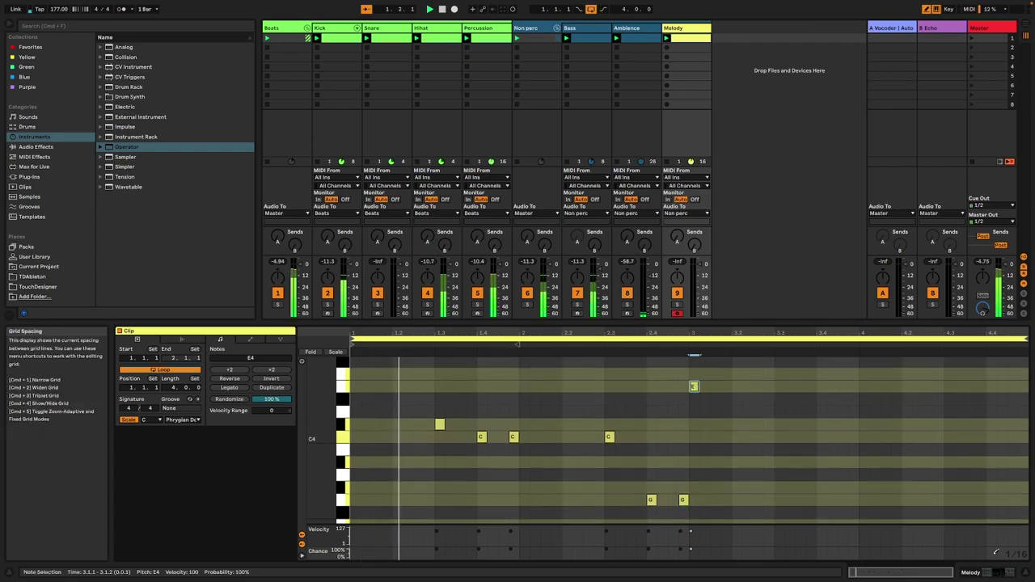
Set the Melody Operator's envelope to about 311 ms decay, -54 dB sustain and 6.97 s release
key("shift+Tab")
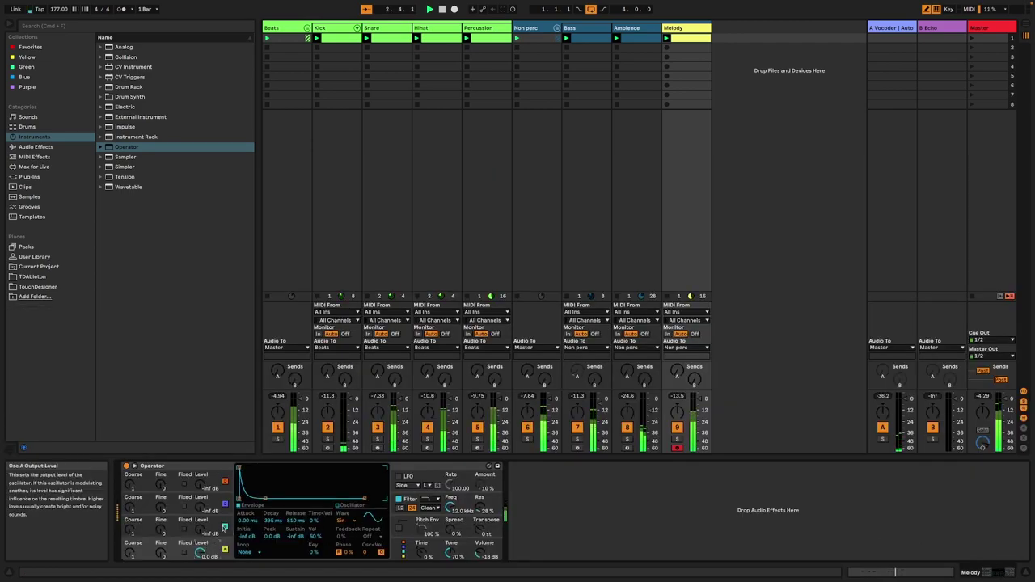
left_click_drag(365, 498, 375, 498)
left_click_drag(265, 498, 267, 493)
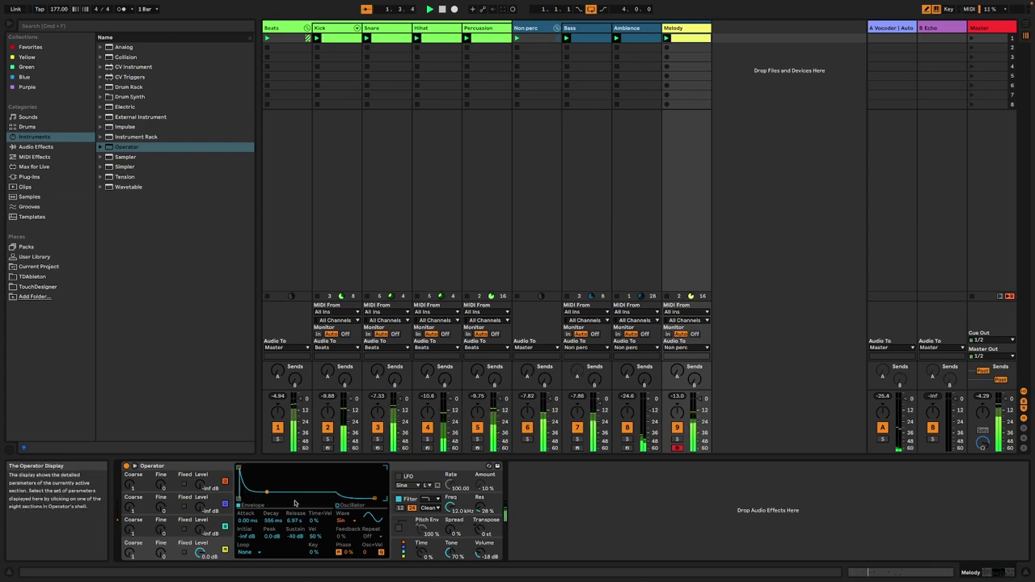
left_click_drag(267, 491, 264, 495)
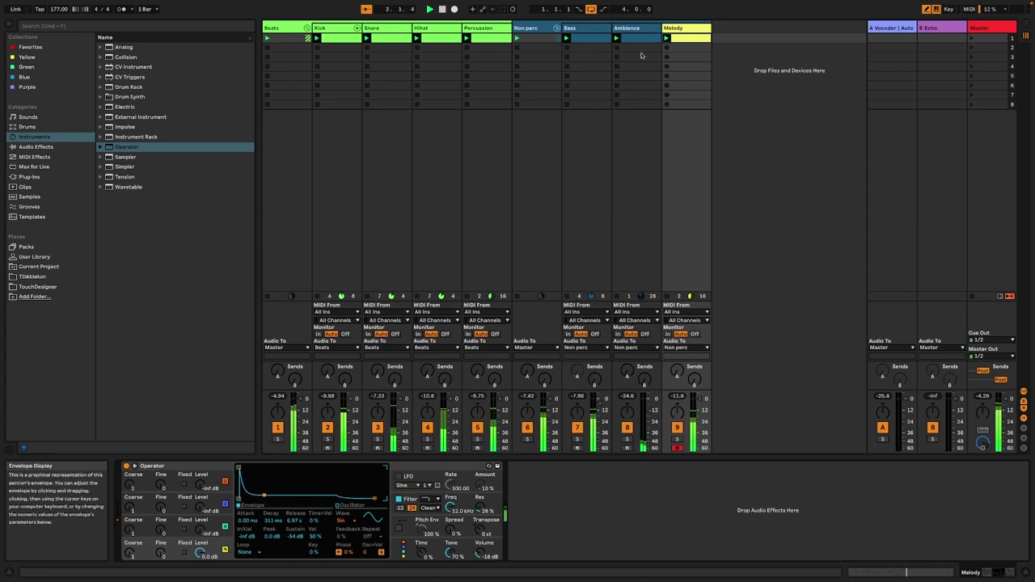
Add more Melody notes: E4 at 2.3.1, A♭3 at 1.4.1, B♭3, G3 and E3 at 3.4.1, and C4 and G3 at 4.1.1
double_click(675, 38)
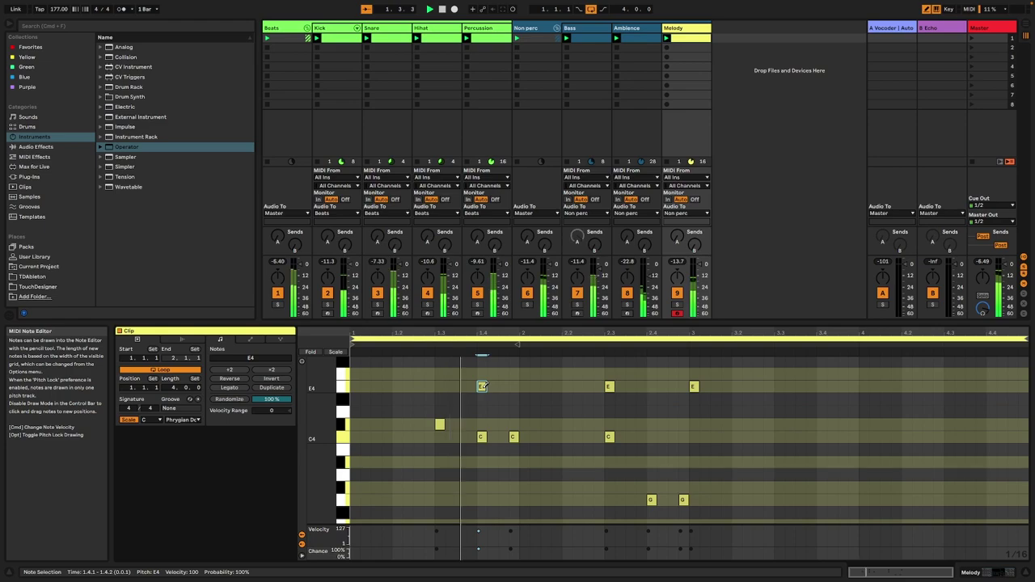
left_click_drag(481, 386, 482, 488)
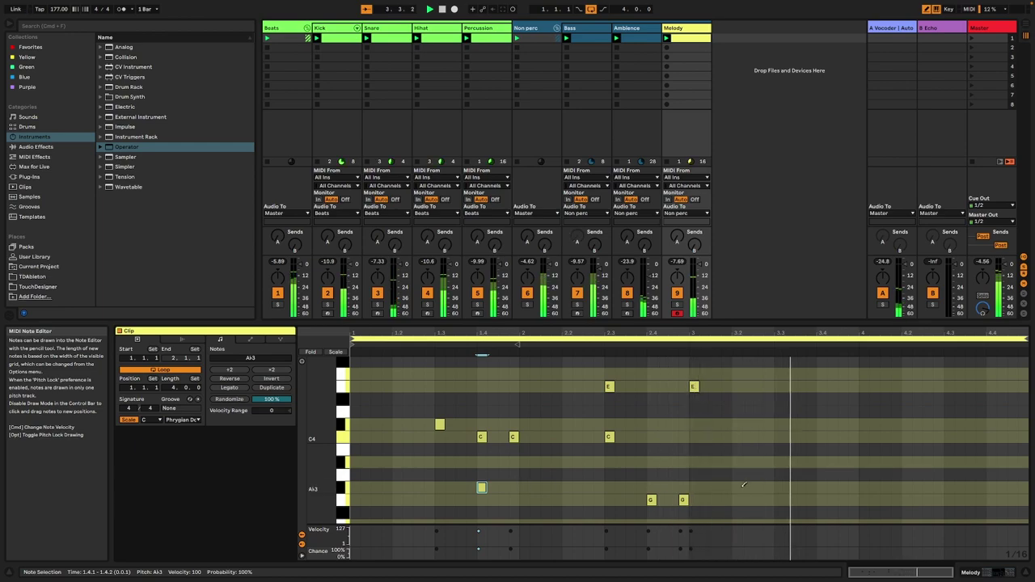
scroll(809, 436, "down", 2)
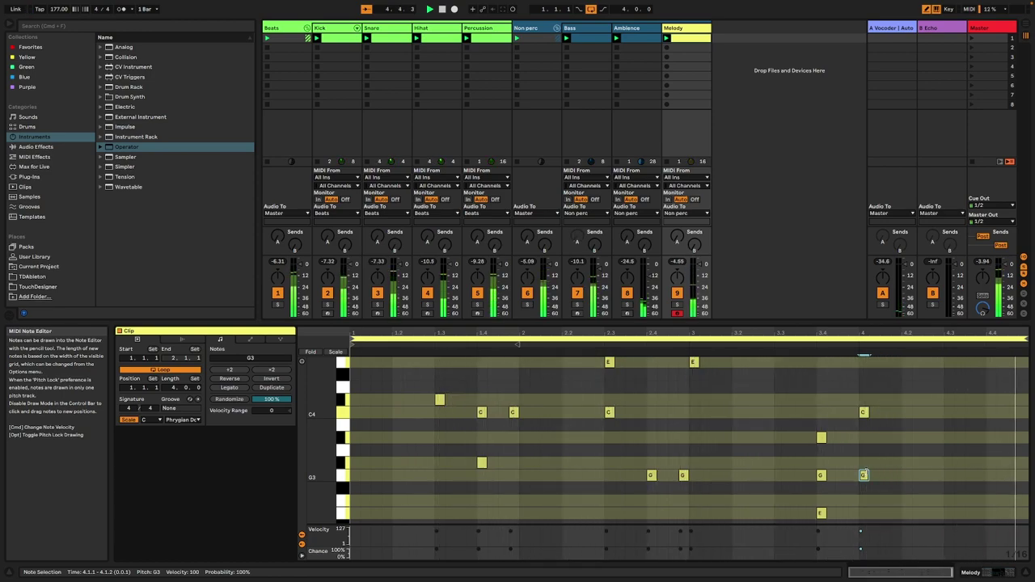
Add an A♭3 note at 2.3.1 in the Melody clip and stretch the notes from 1.3.1 to 3.1.1 to half tempo
double_click(609, 462)
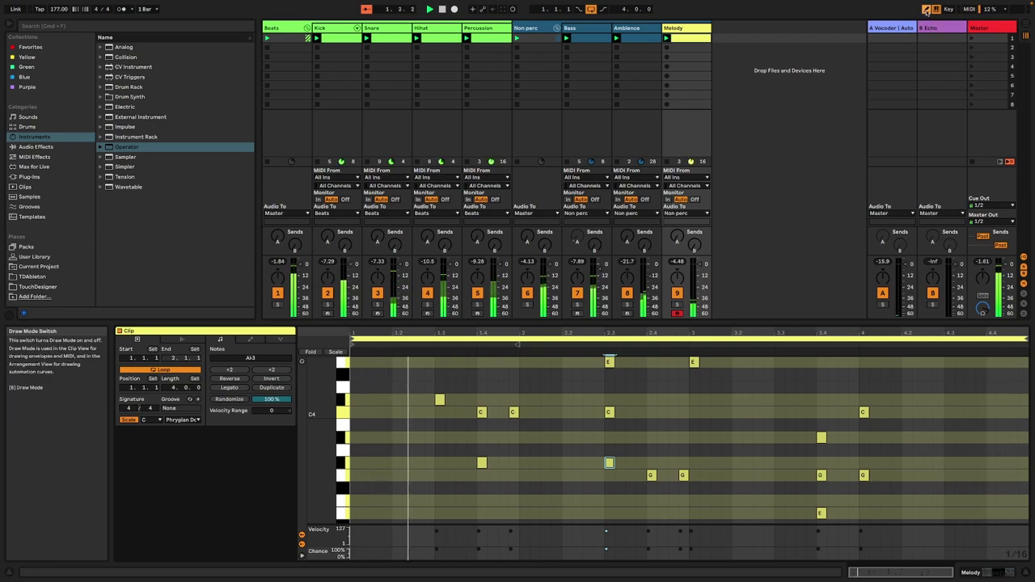
left_click_drag(711, 509, 357, 355)
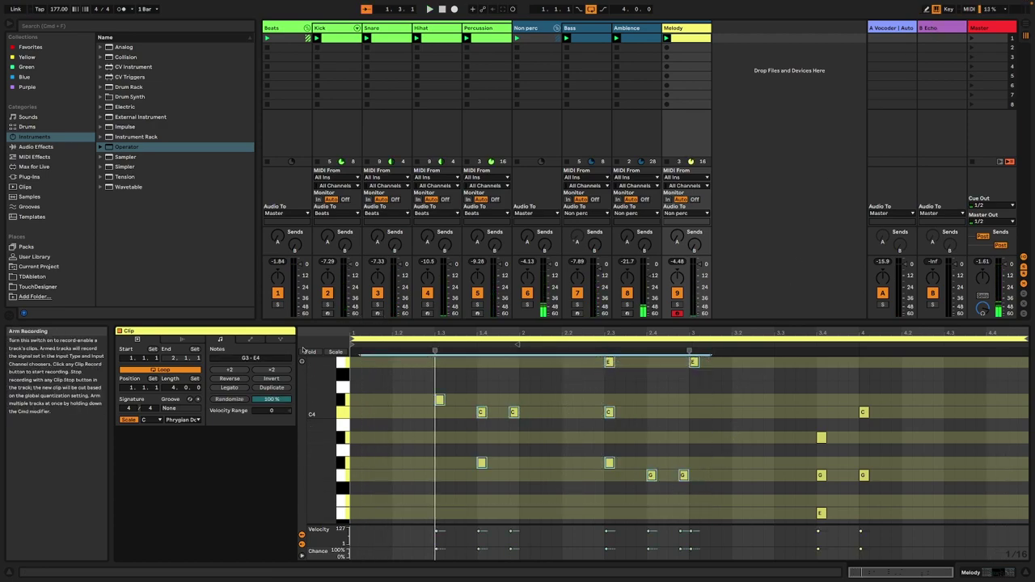
left_click(269, 371)
key("space")
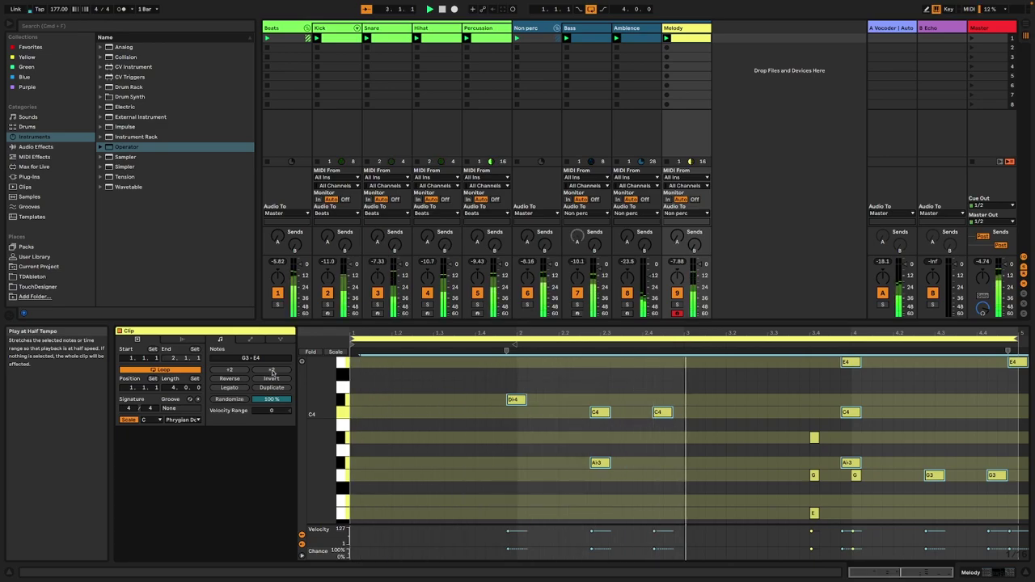
Add a B♭3 note at 1.4.4 and a short C4 note at 2.4.3 in the Melody clip, and select all notes
scroll(537, 436, "up", 2)
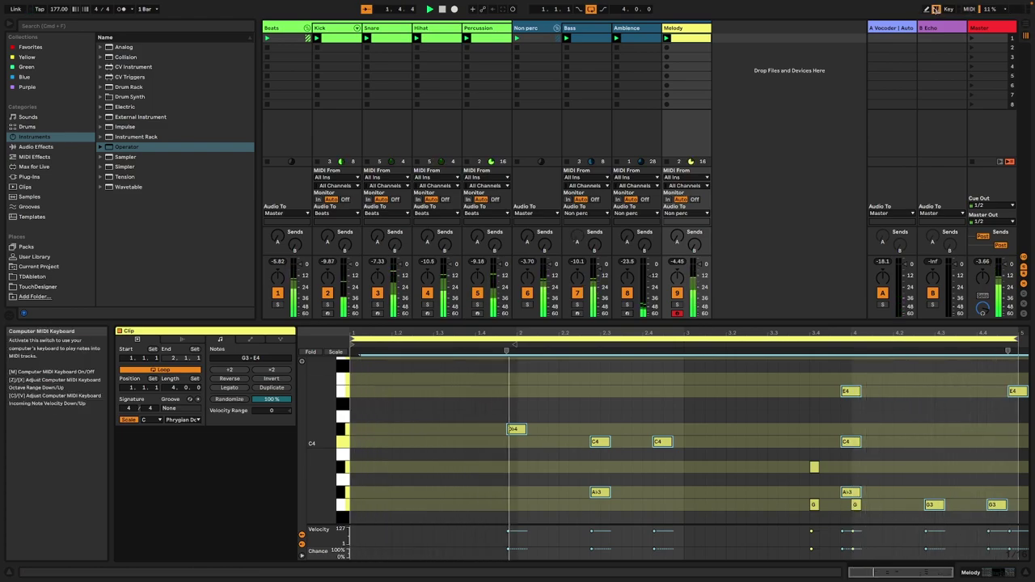
scroll(517, 404, "up", 2)
left_click(511, 388)
scroll(521, 401, "down", 5)
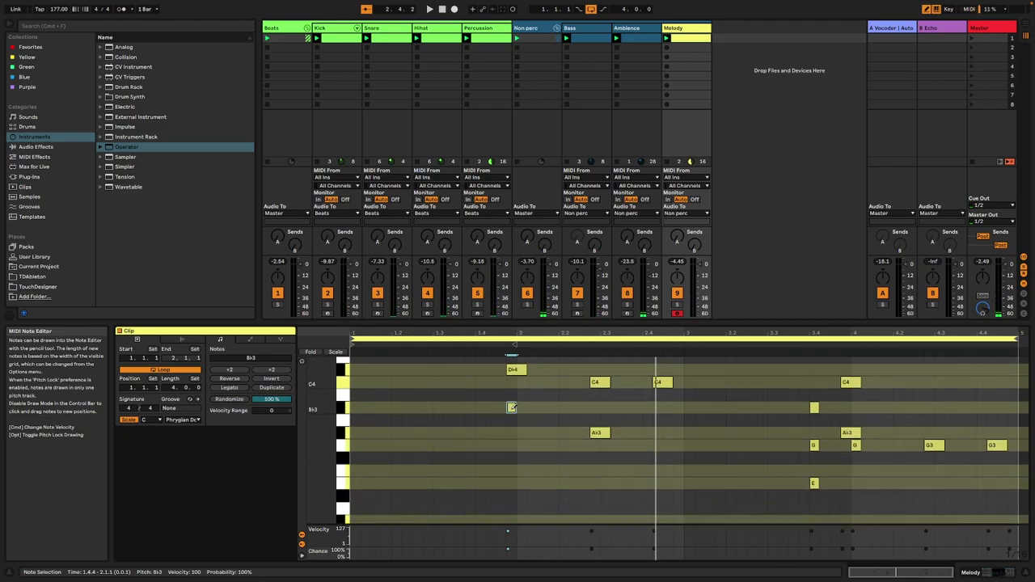
left_click(511, 406)
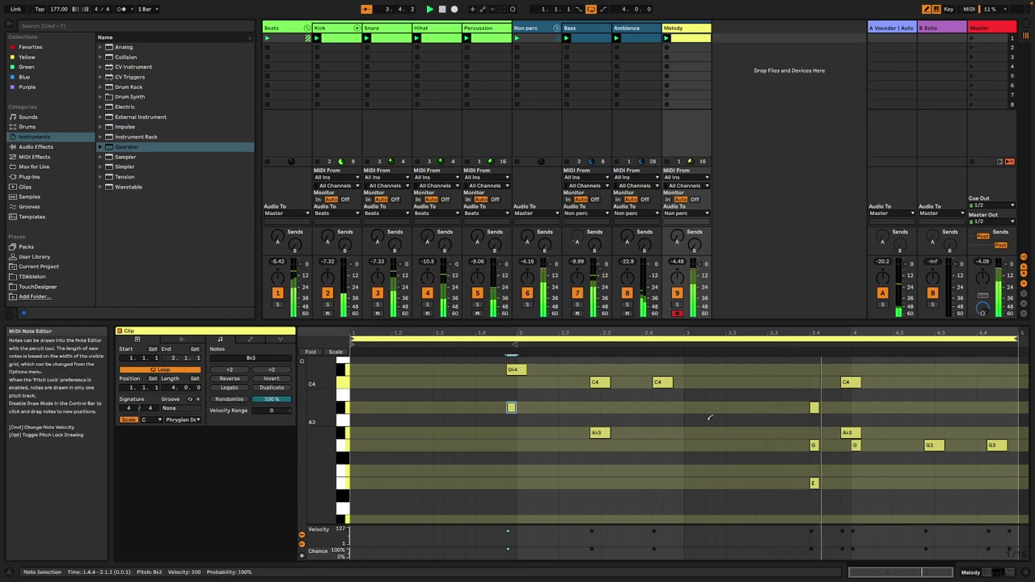
left_click(667, 382)
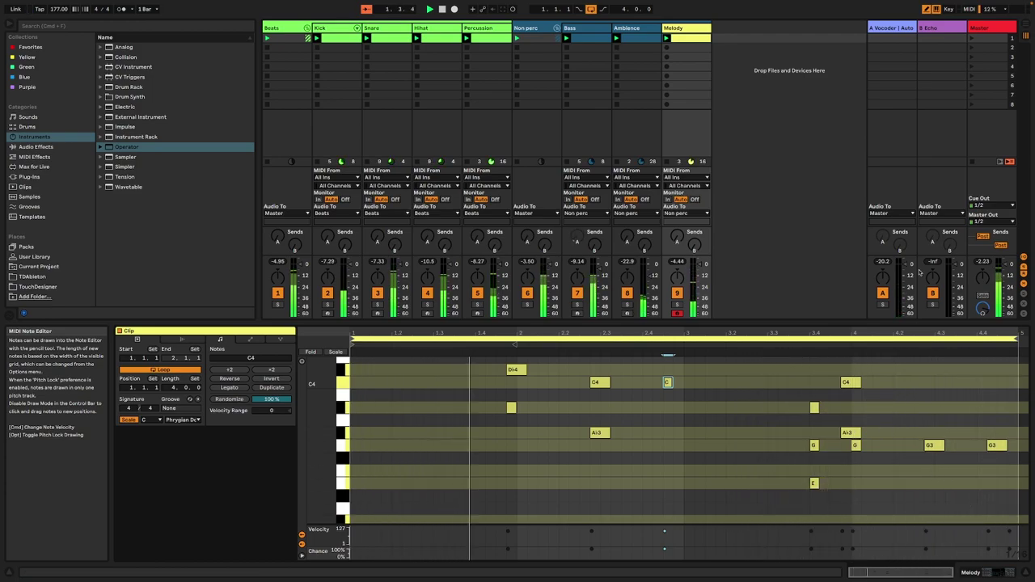
key("super+a")
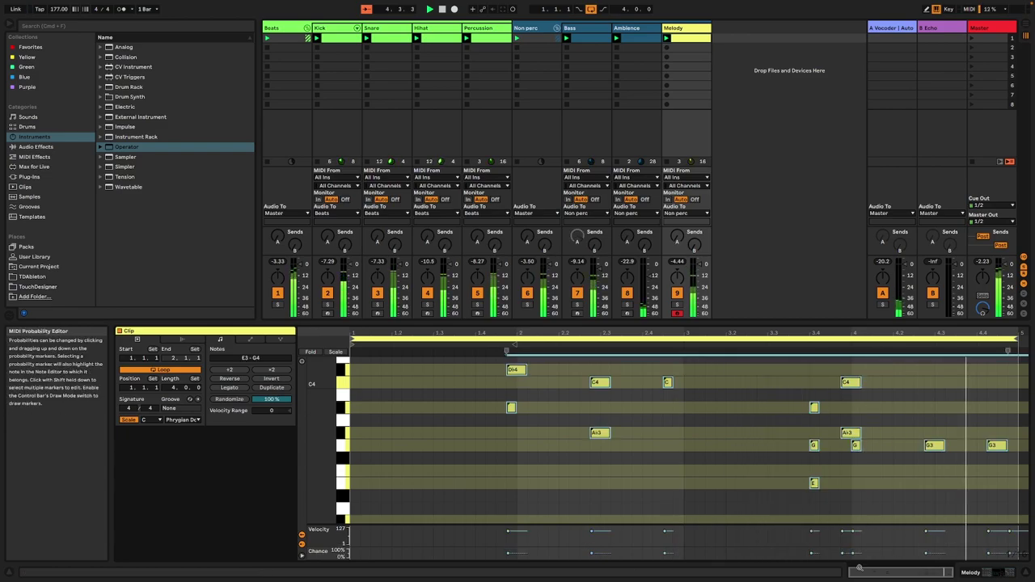
Solo the Melody track and set its Operator envelope to about 0.39 ms attack, 1.03 s decay, -25 dB sustain and 3.83 s release
key("shift+Tab")
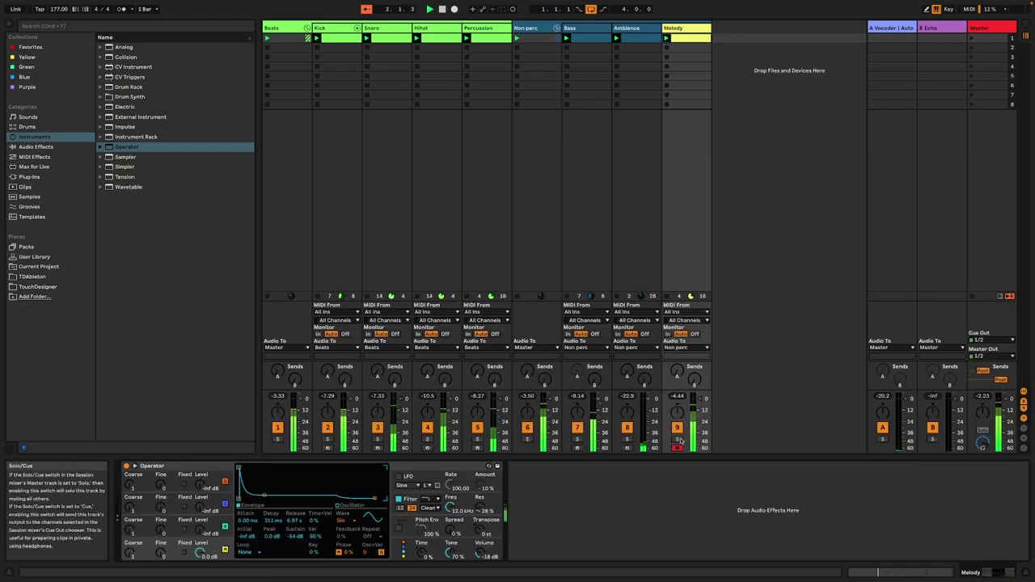
left_click(49, 147)
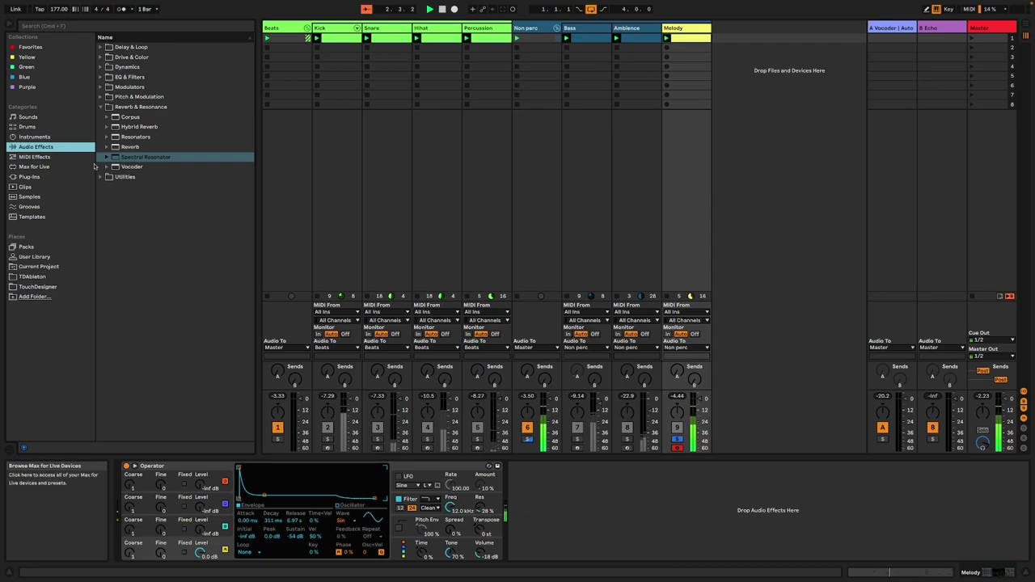
left_click_drag(239, 469, 241, 469)
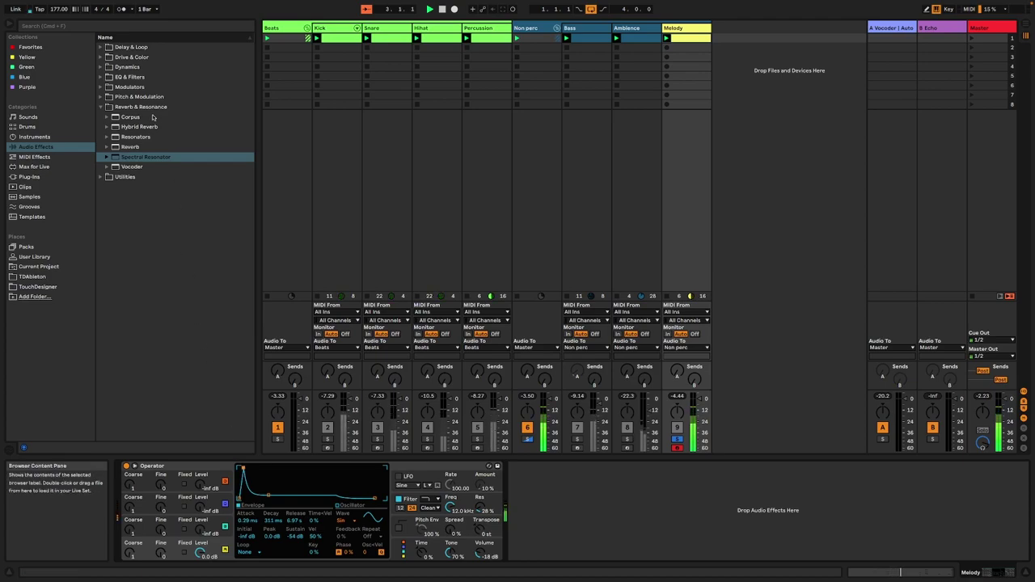
left_click_drag(268, 494, 274, 486)
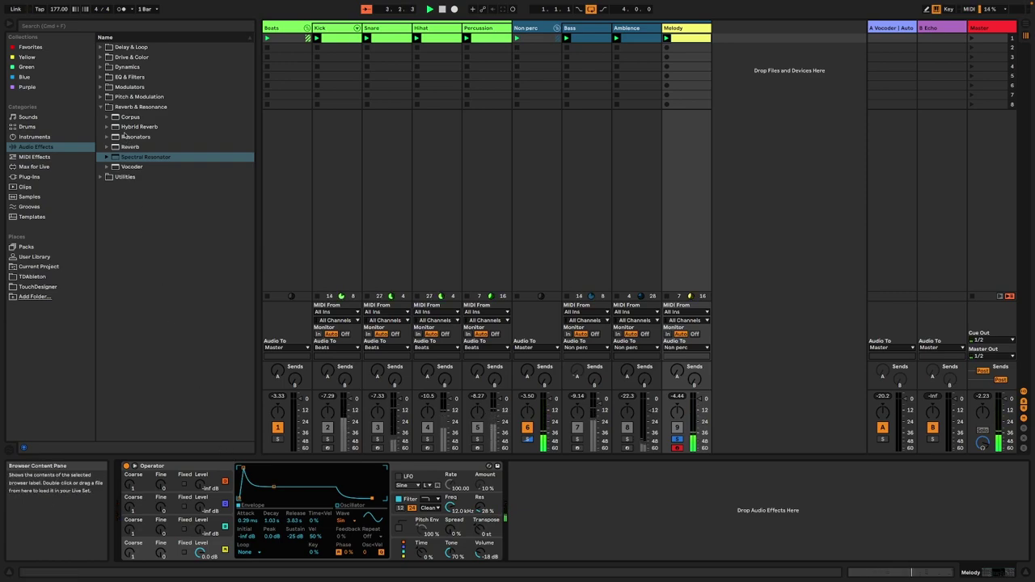
Load the Phrygian Dominant preset of the Scale MIDI effect in front of the Melody track's Operator
left_click(37, 158)
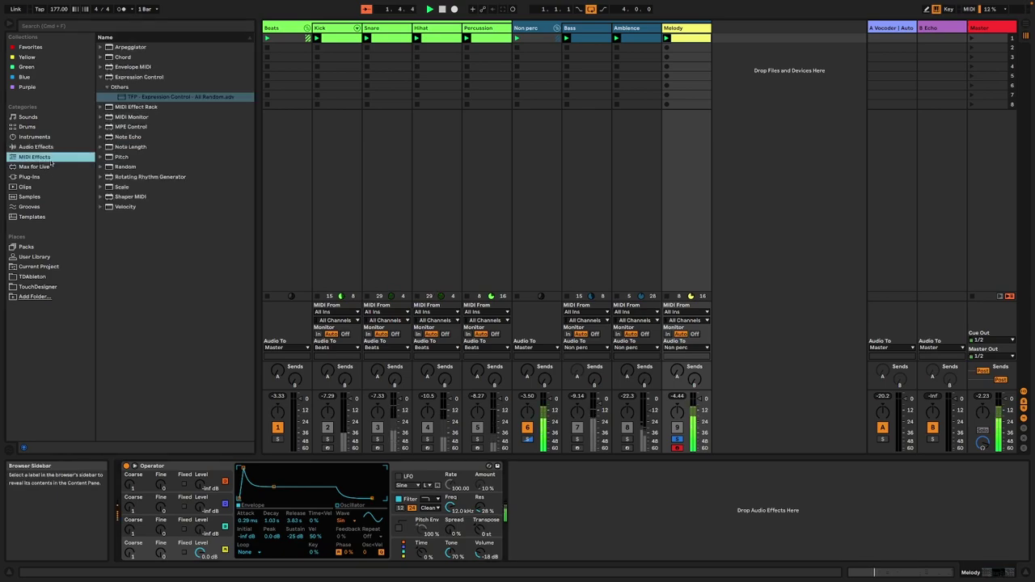
left_click(137, 191)
left_click(102, 190)
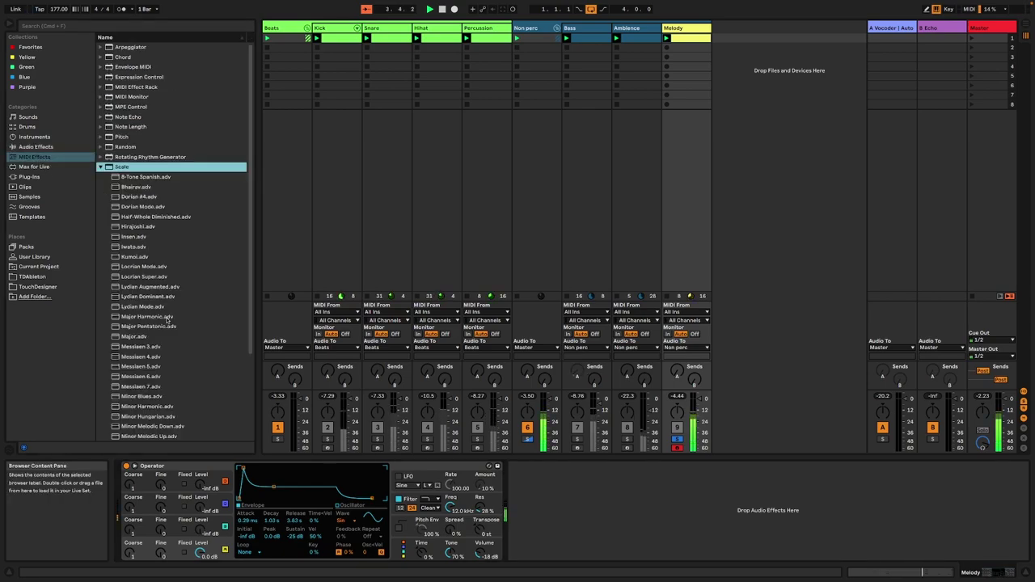
scroll(174, 348, "down", 2)
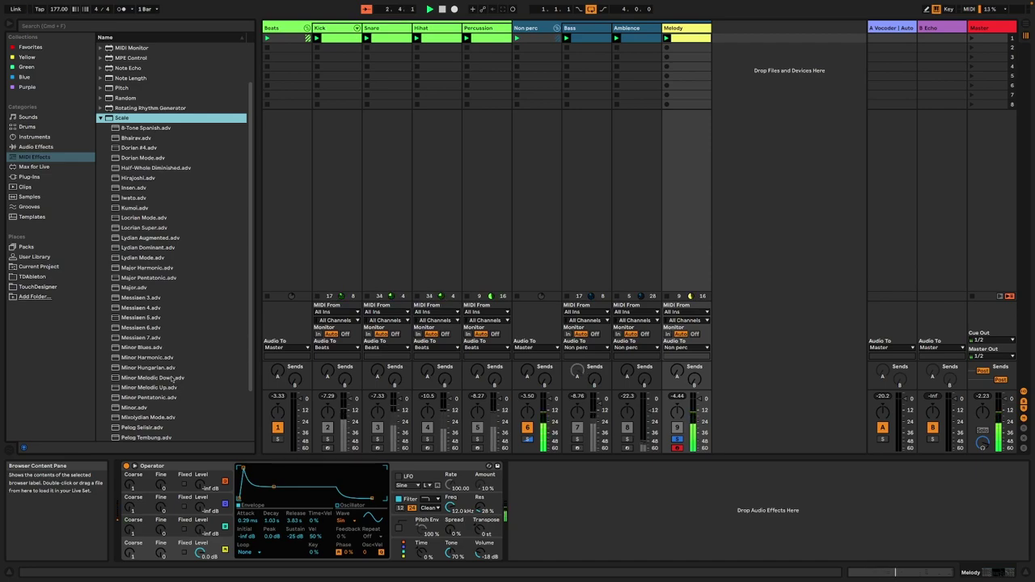
scroll(175, 397, "down", 1)
double_click(178, 404)
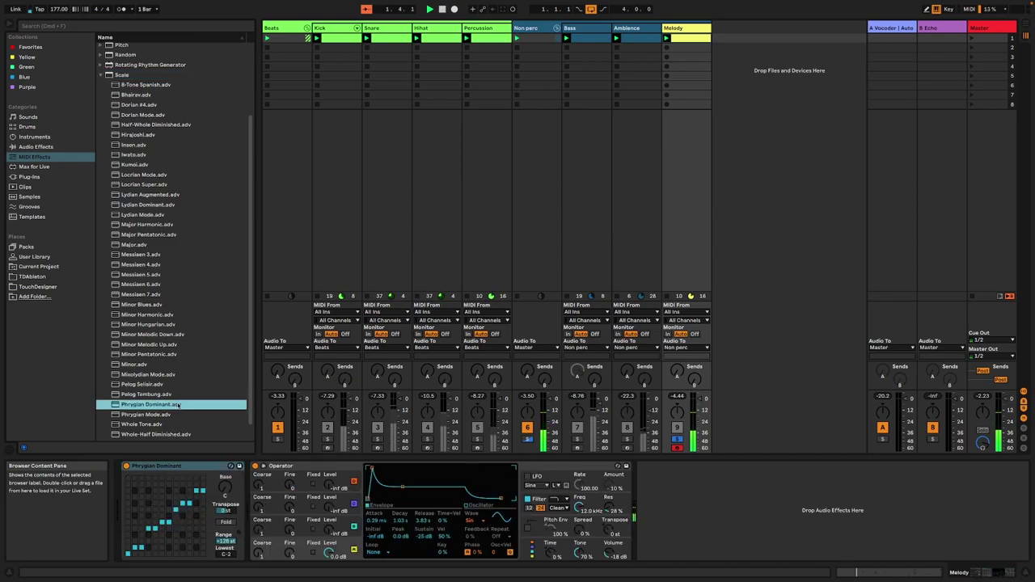
left_click(33, 166)
left_click(35, 156)
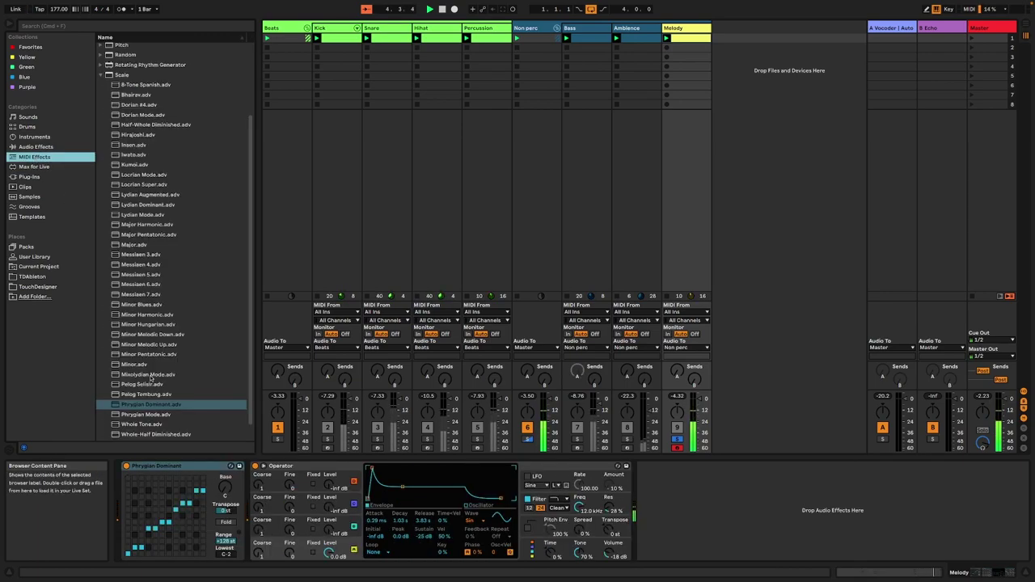
scroll(151, 380, "down", 1)
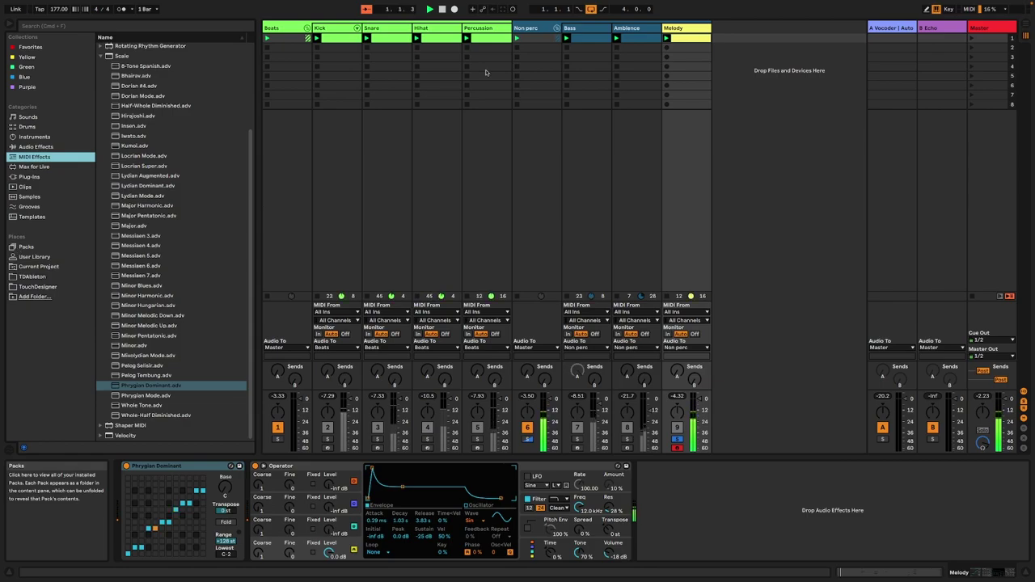
Switch to the Arrangement View and place a Random MIDI effect before the Phrygian Dominant scale, with 40% chance and 12 choices
double_click(678, 38)
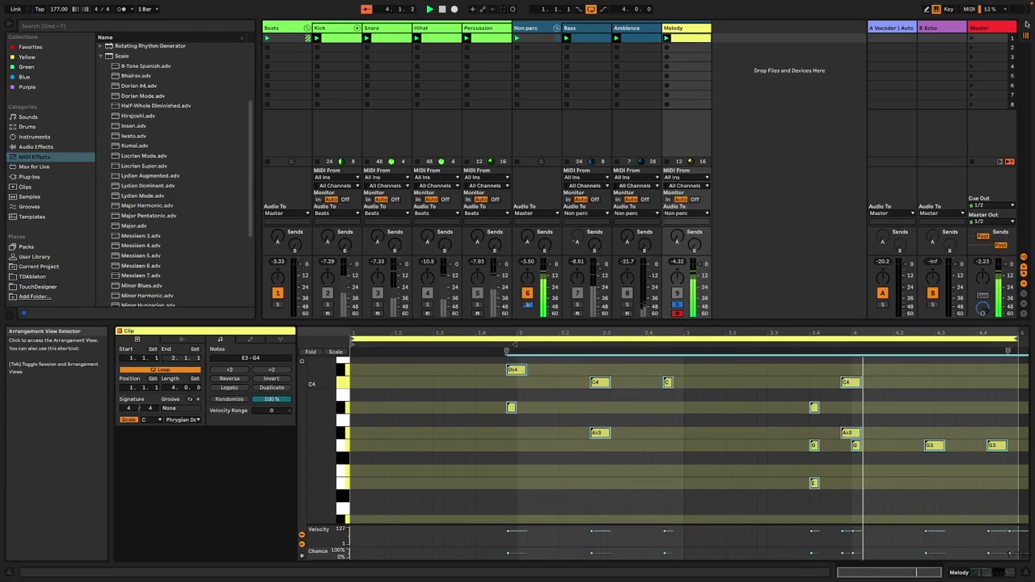
left_click(1025, 23)
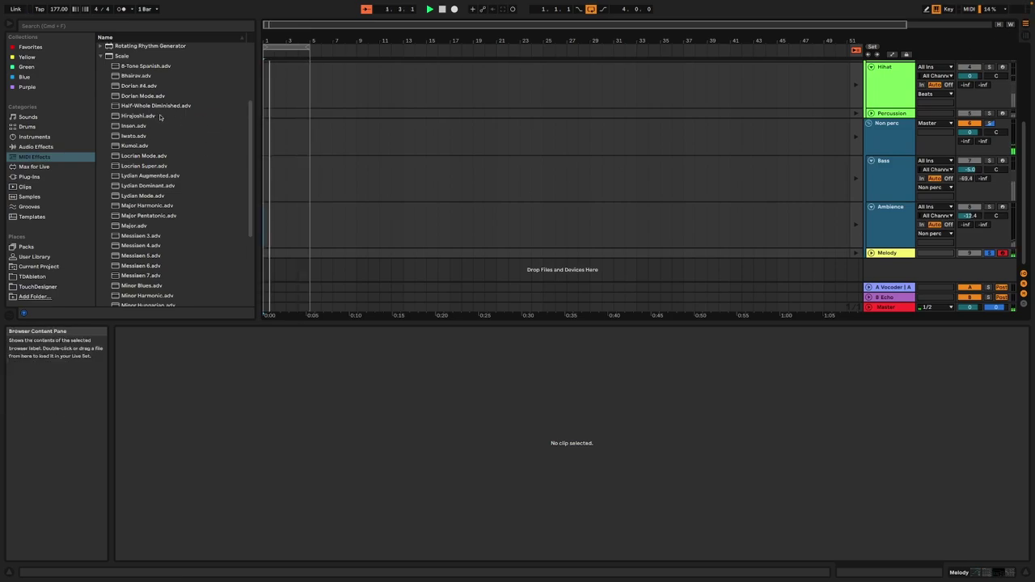
scroll(362, 135, "up", 3)
scroll(697, 169, "down", 3)
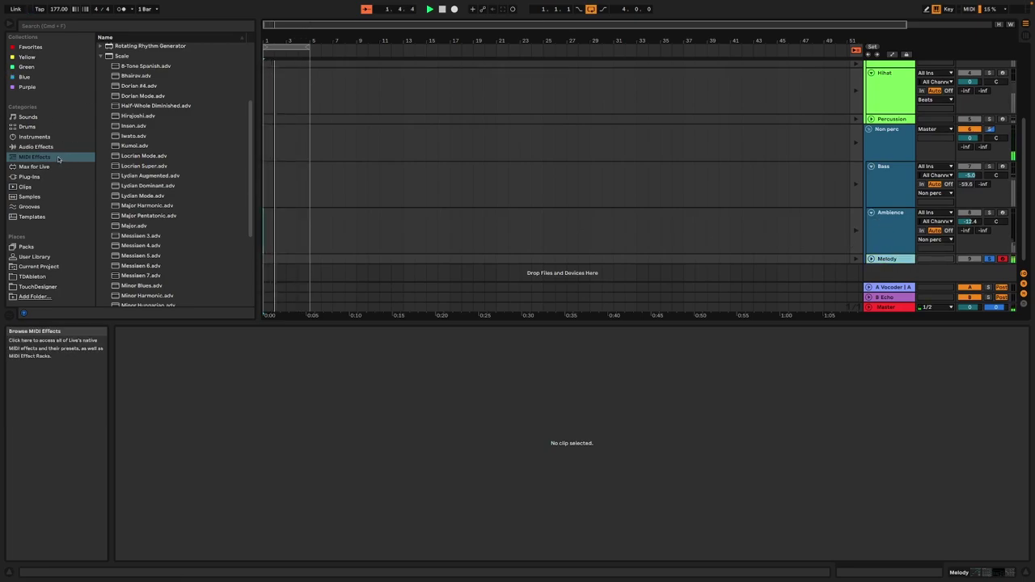
scroll(121, 161, "up", 3)
left_click(101, 119)
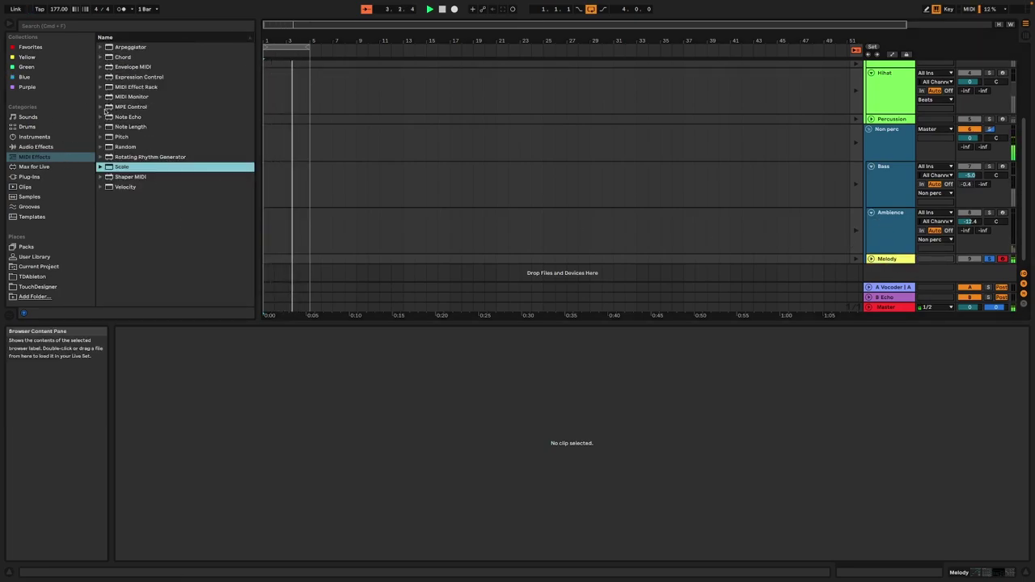
double_click(126, 146)
left_click_drag(267, 466, 134, 469)
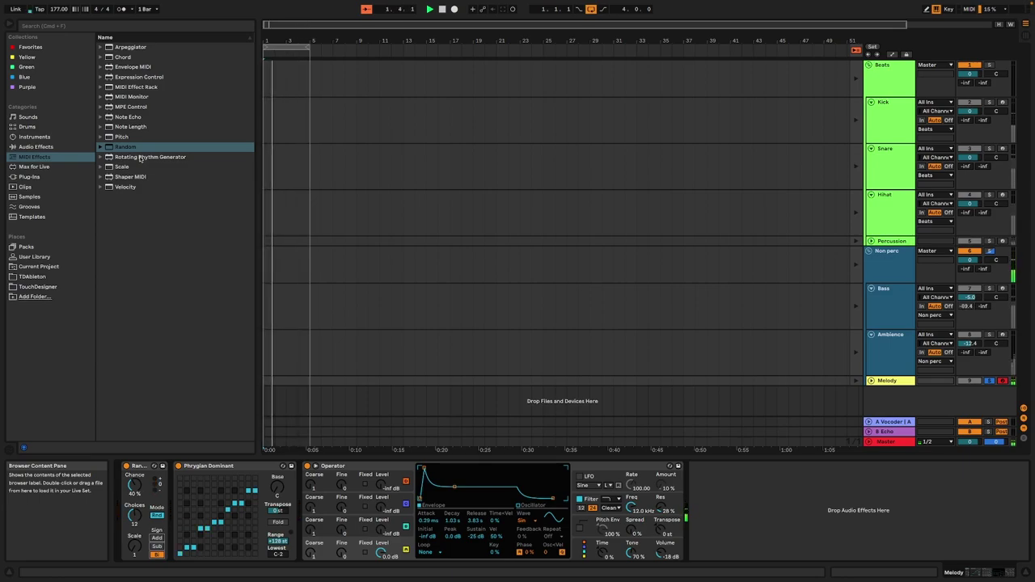
Set Operator's oscillator B level to -22 dB and oscillator A coarse frequency to 0.5, and raise the global Time amount
left_click_drag(381, 531, 381, 524)
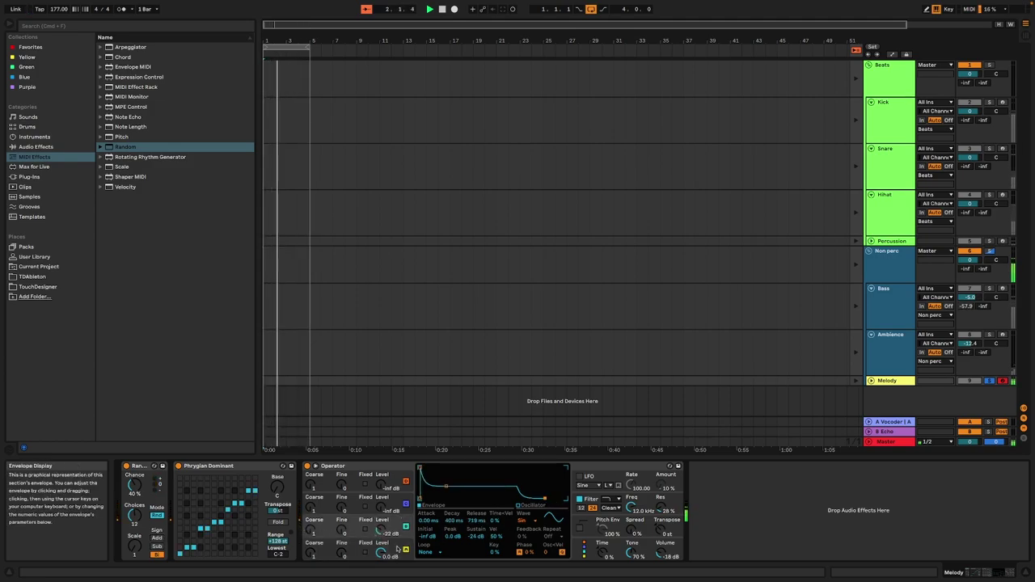
left_click(351, 549)
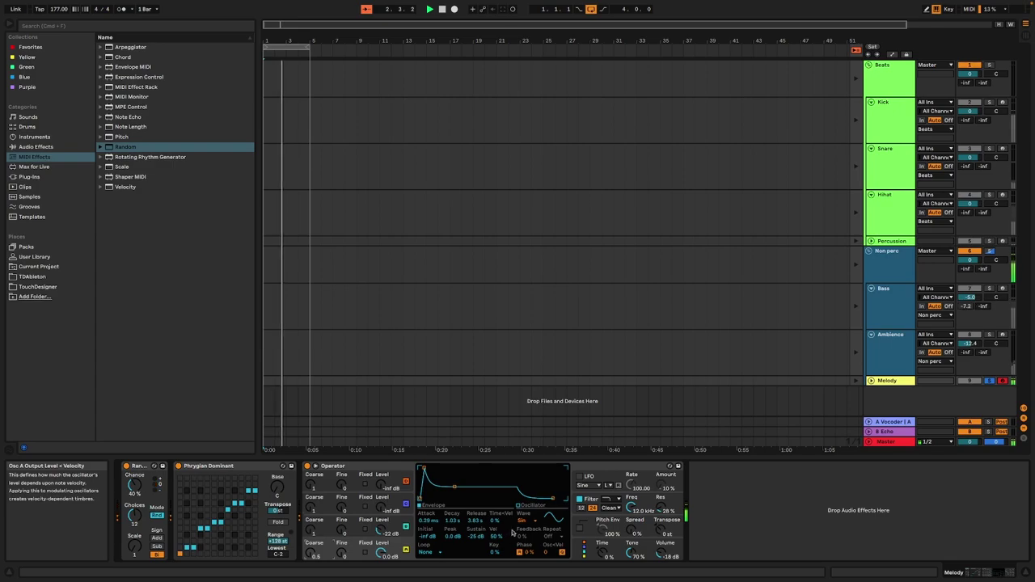
left_click_drag(601, 554, 601, 553)
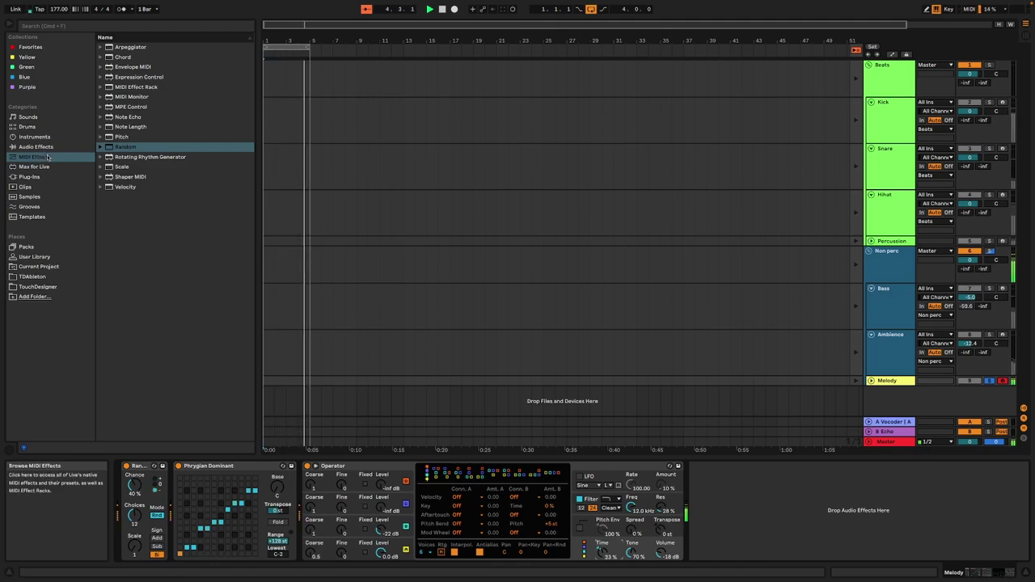
Insert an Expression Control before Operator and map its Velocity row to Operator's Time parameter
left_click_drag(140, 77, 392, 515)
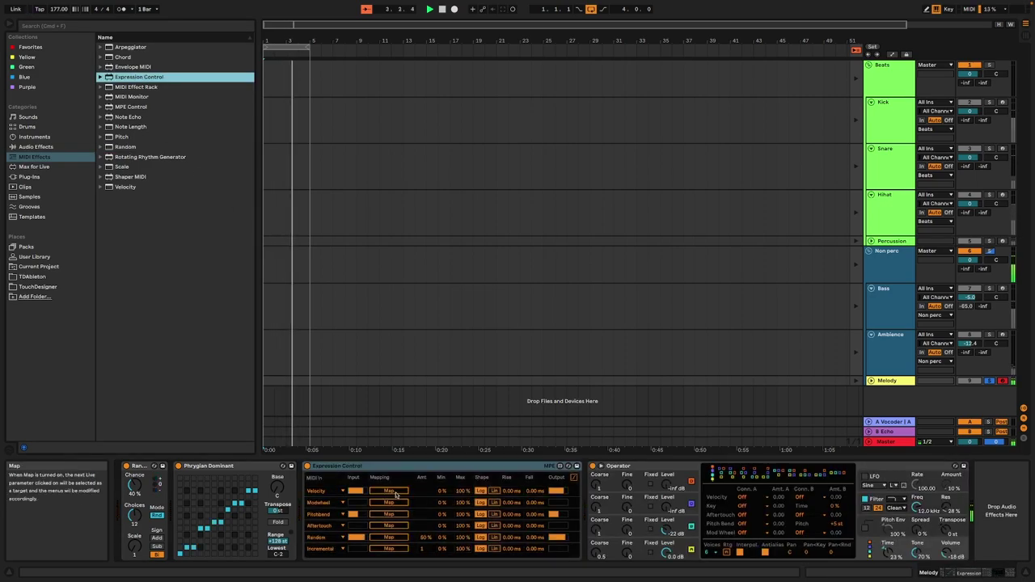
left_click(389, 491)
left_click(887, 553)
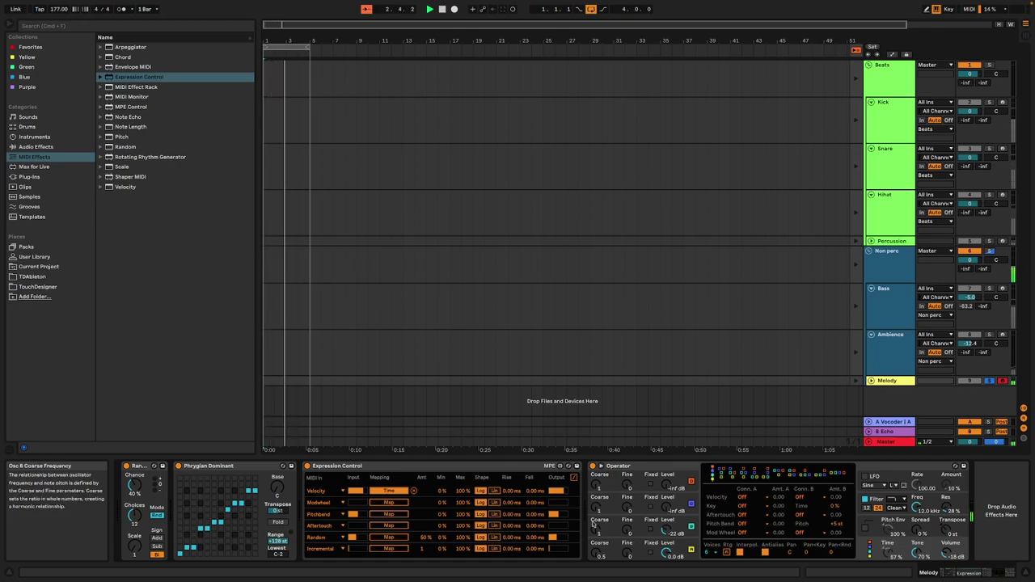
Change the Time mapping's source to Random and set its minimum to 40%
left_click(324, 491)
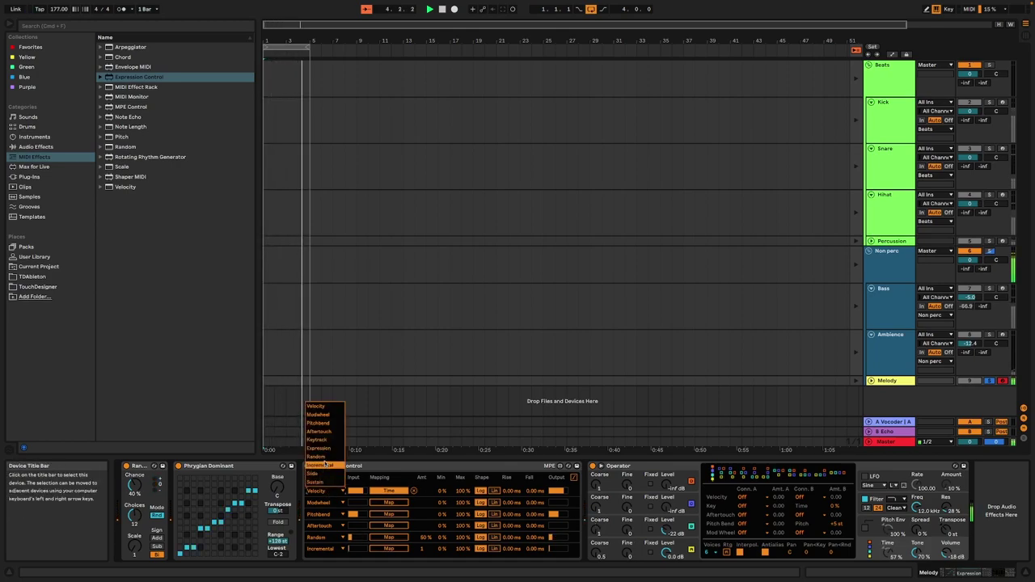
left_click(324, 459)
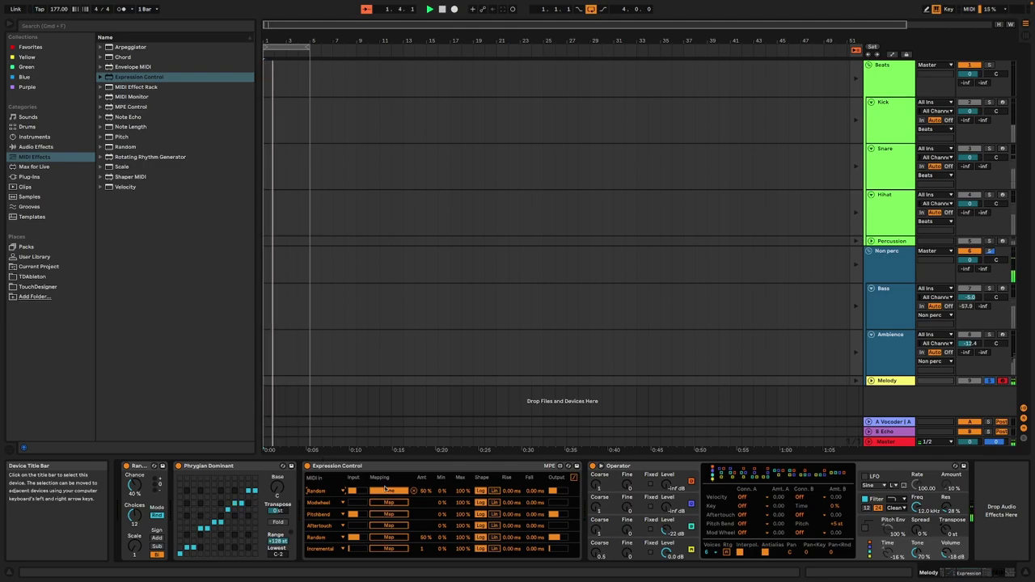
left_click_drag(441, 491, 441, 492)
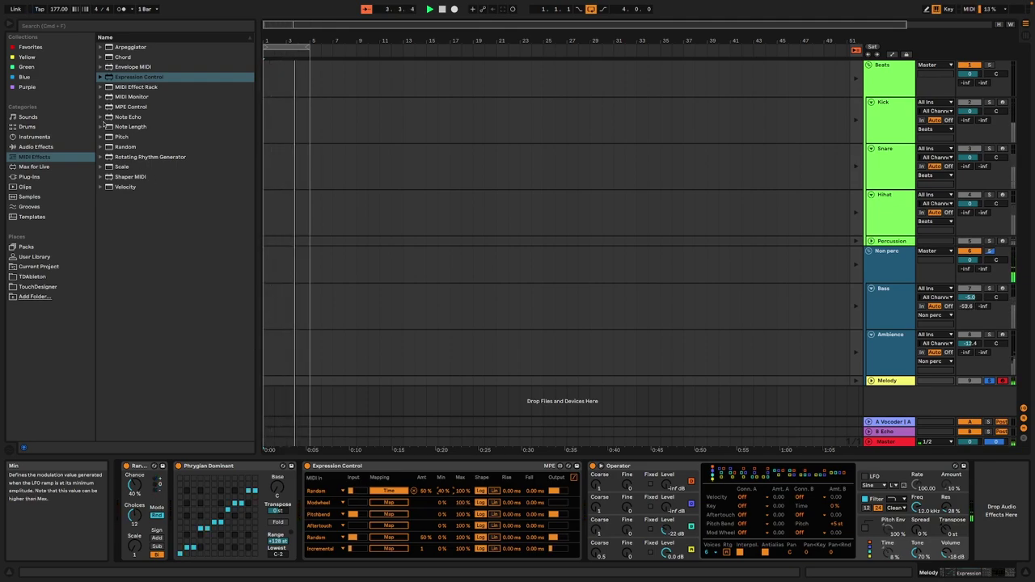
Add an EQ Eight after the Melody track's Operator and turn band 1 into a low cut at about 104 Hz
left_click(35, 146)
left_click(101, 77)
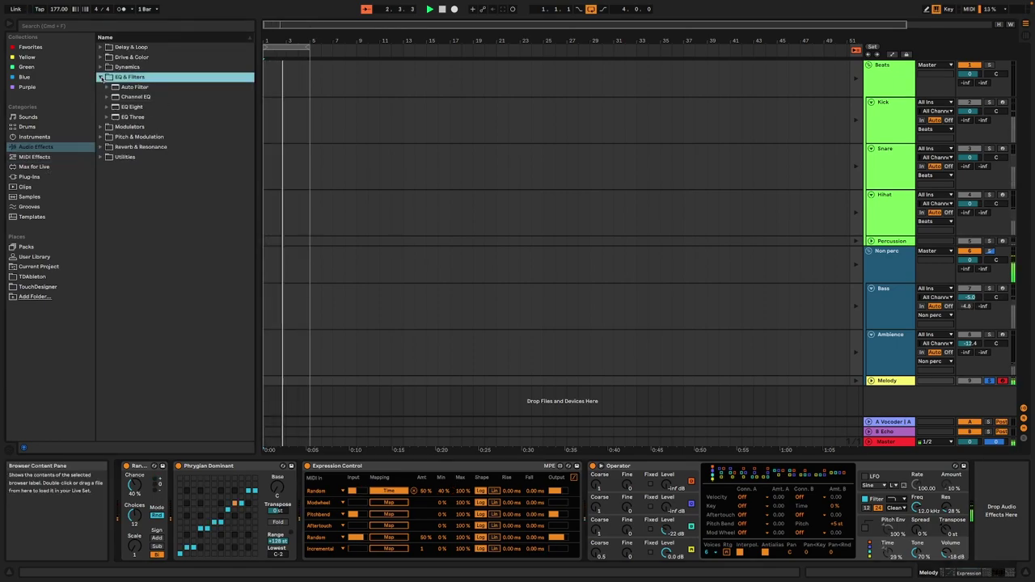
double_click(129, 106)
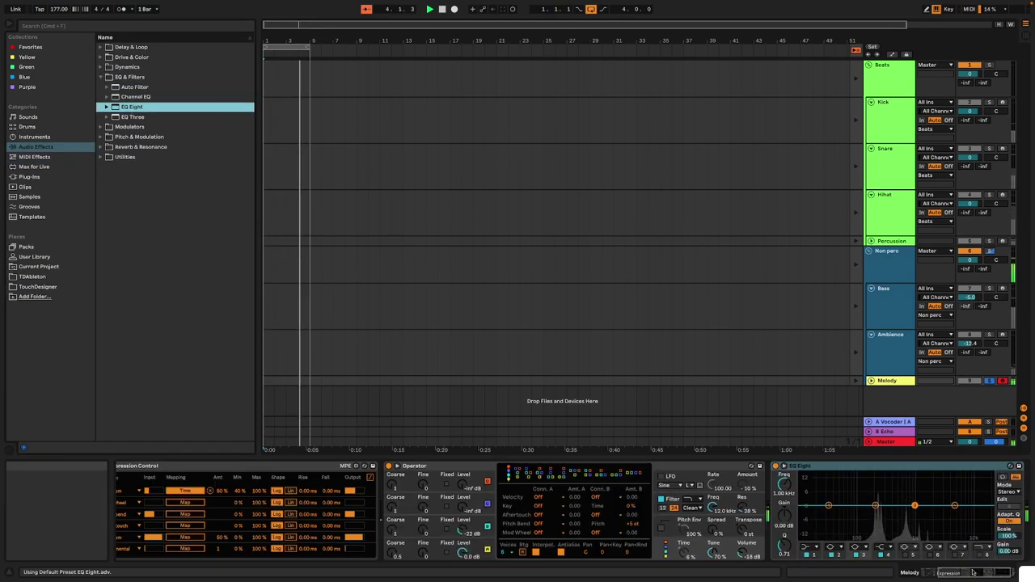
left_click_drag(875, 506, 859, 523)
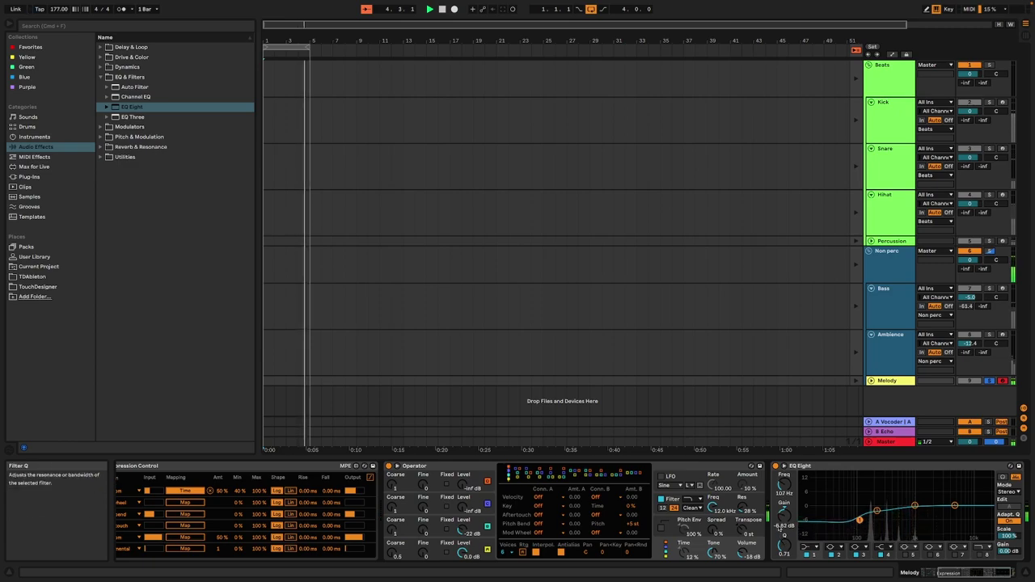
left_click(807, 548)
left_click(807, 486)
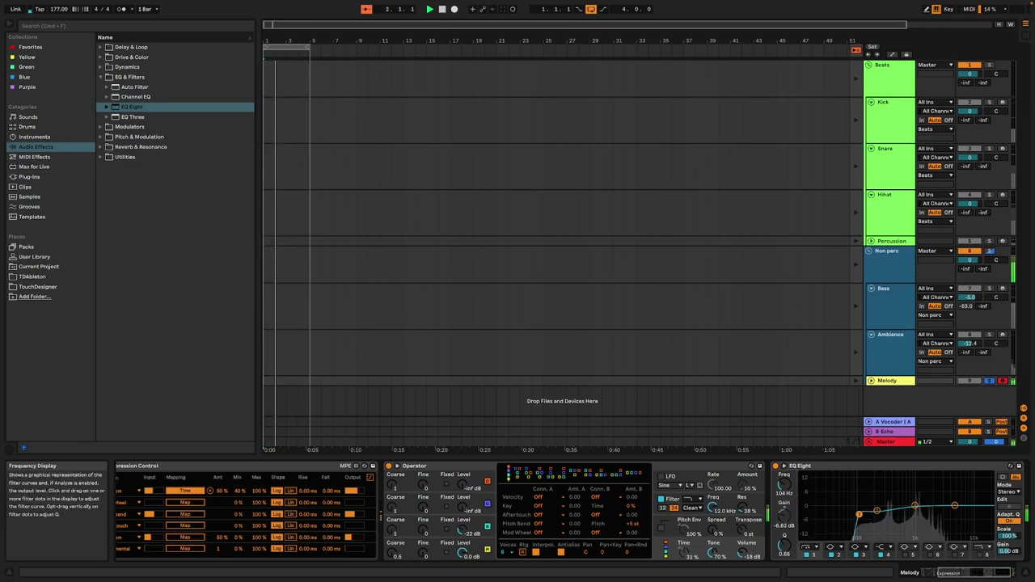
Set the Melody EQ Eight's band 2 to about 278 Hz and -4.83 dB, and add a Vocoder after it
left_click(875, 512)
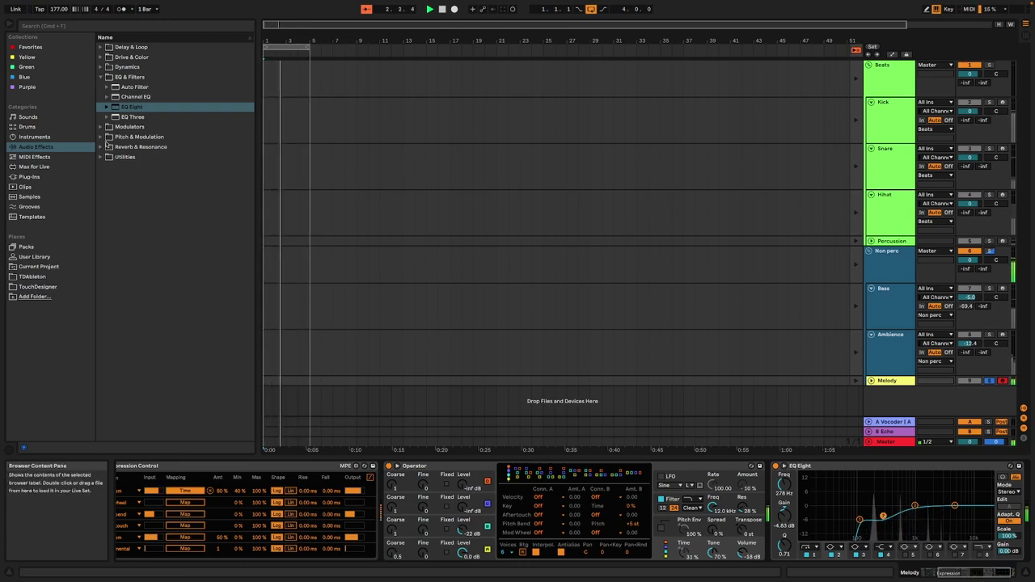
left_click(102, 137)
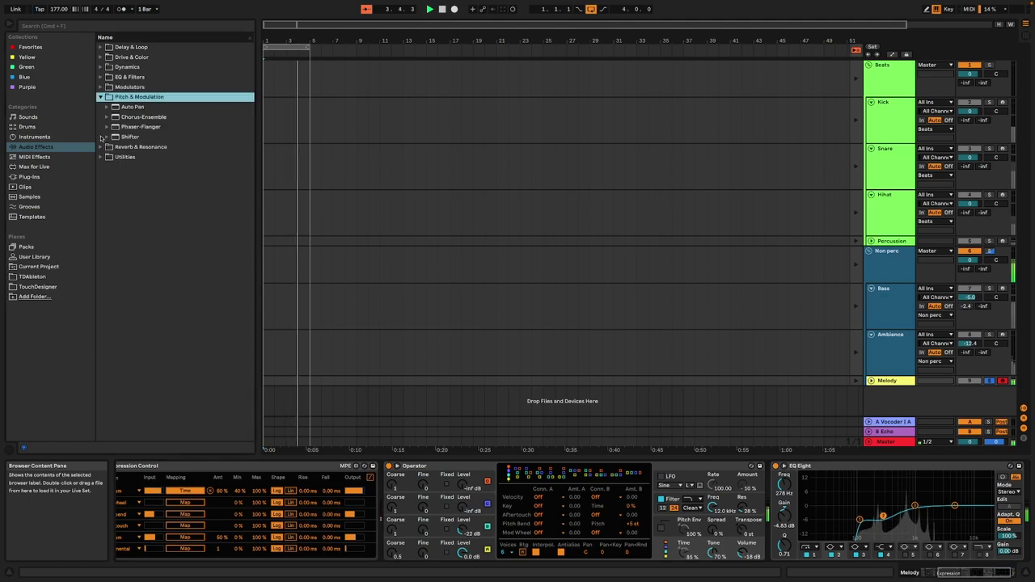
left_click(101, 147)
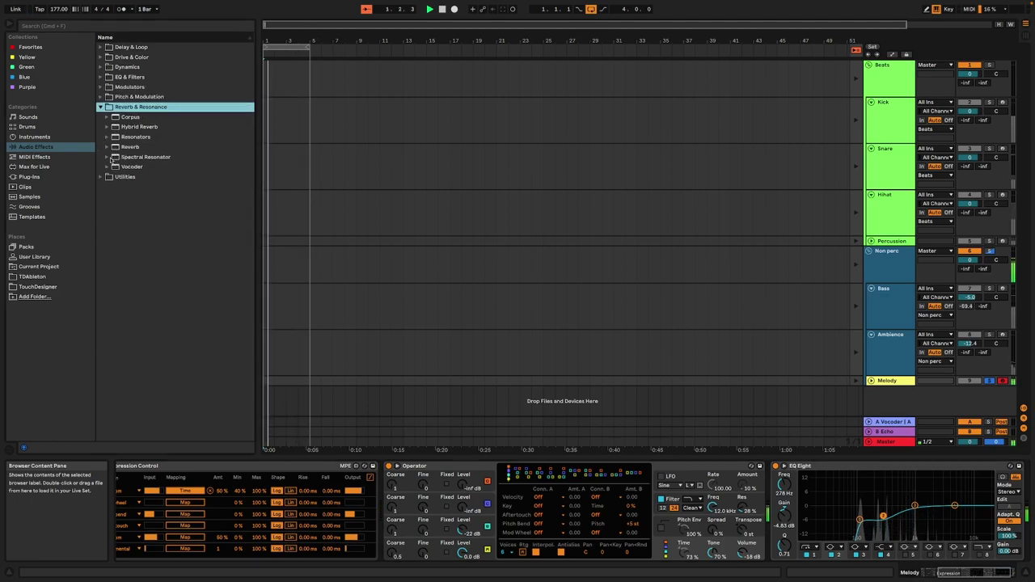
double_click(125, 166)
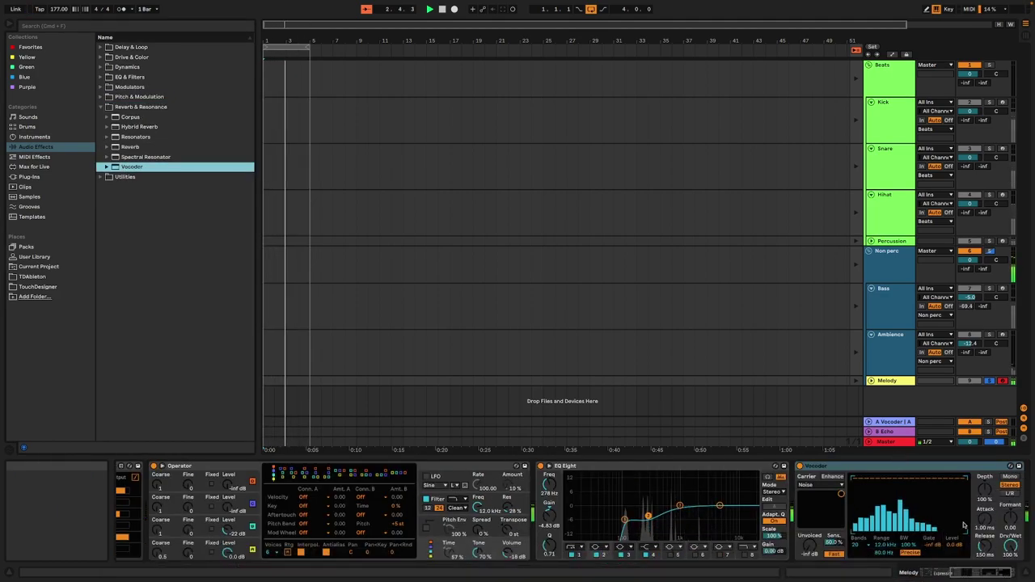
Set the Vocoder's dry/wet to 26.5% and its attack to 7.20 ms
left_click_drag(1009, 546, 1010, 570)
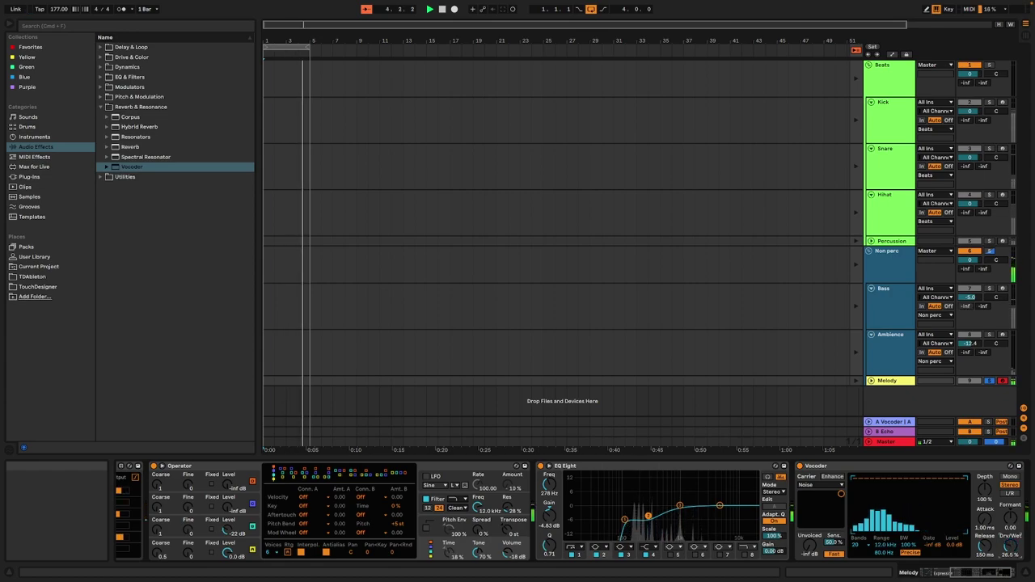
left_click_drag(984, 518, 984, 510)
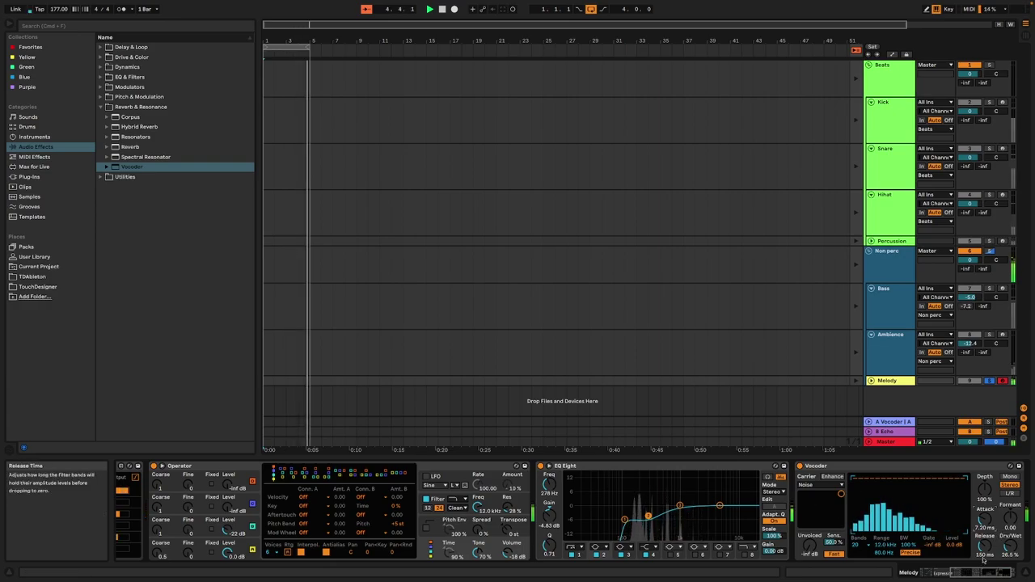
Map the Expression Control's Modwheel row to the Vocoder's Depth parameter
left_click(903, 572)
left_click(384, 503)
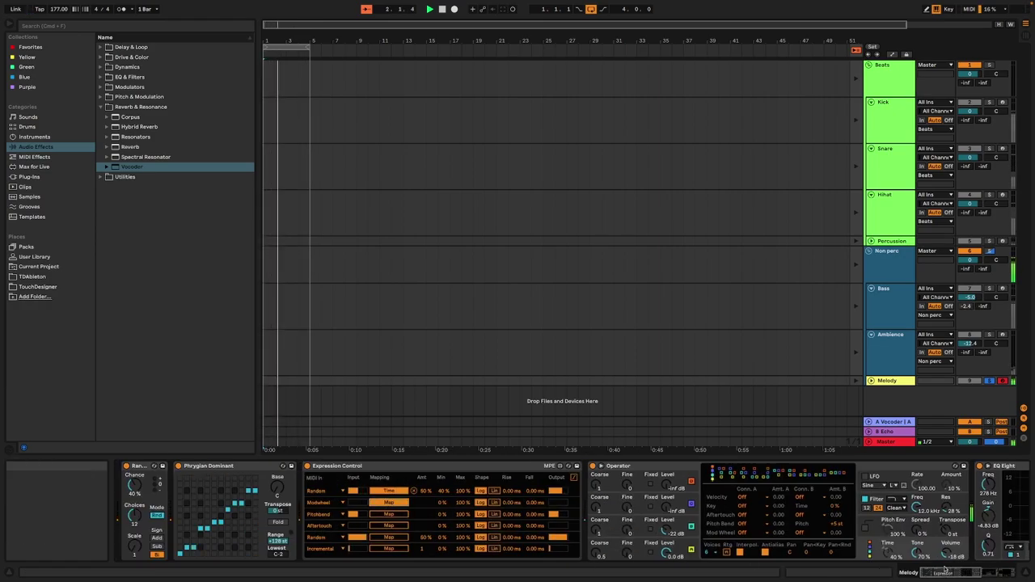
left_click(998, 571)
left_click_drag(930, 485, 938, 570)
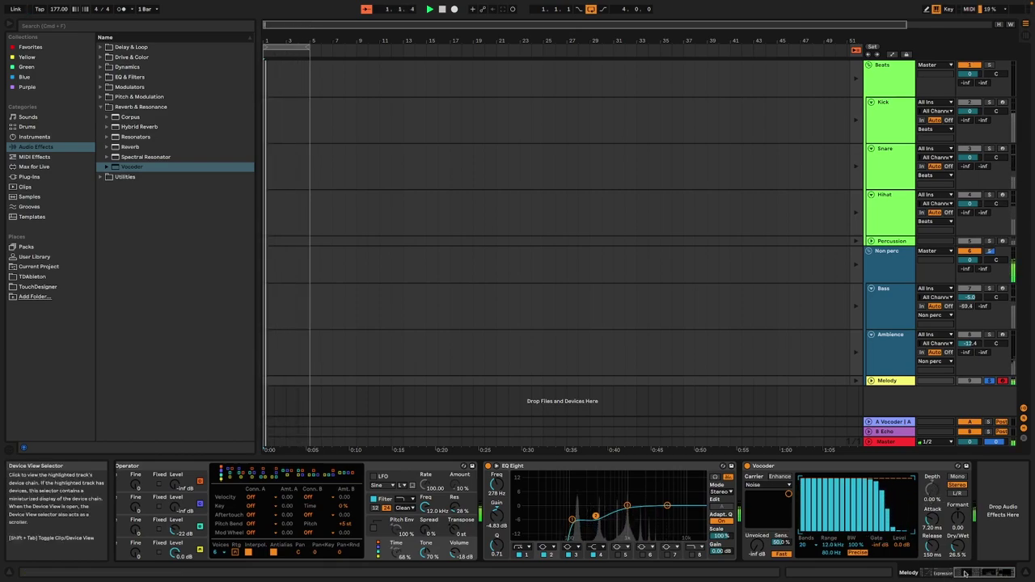
Set the Vocoder's release to 20.1 ms, dry/wet to 13% and formant to -7.60
left_click_drag(932, 546, 932, 558)
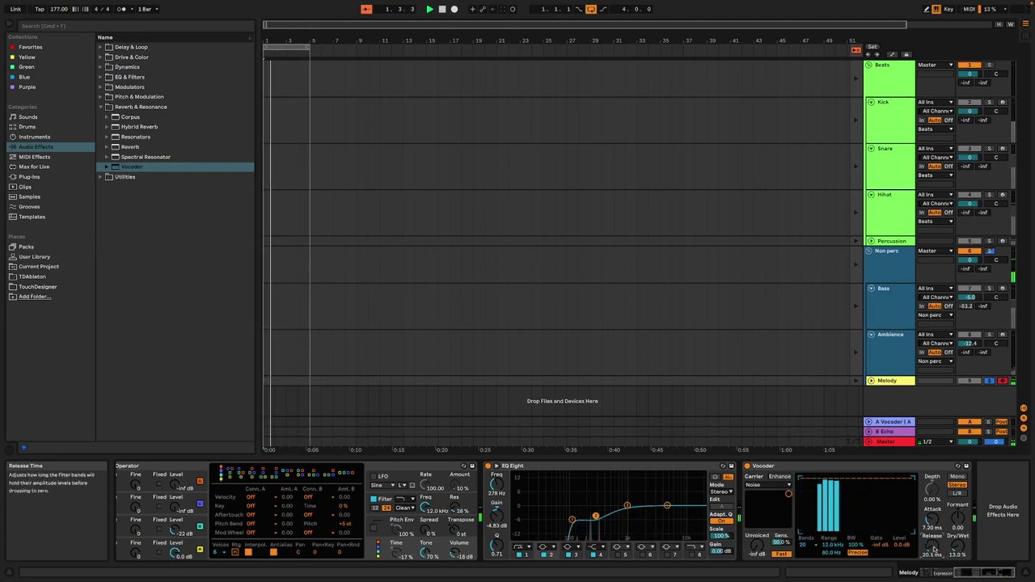
left_click(960, 477)
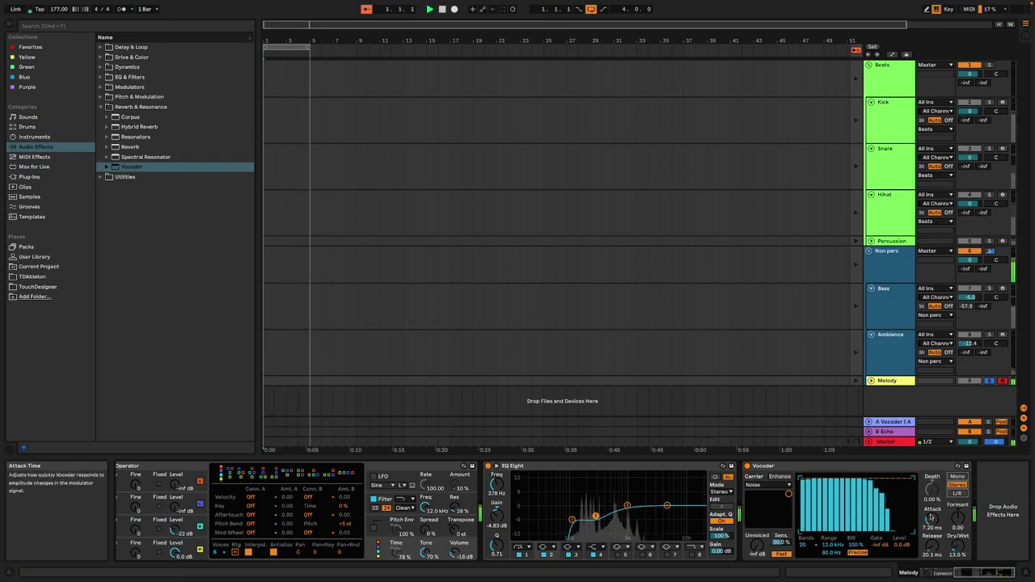
mouse_move(957, 517)
left_mouse_down()
mouse_move(958, 527)
mouse_move(957, 512)
left_mouse_up()
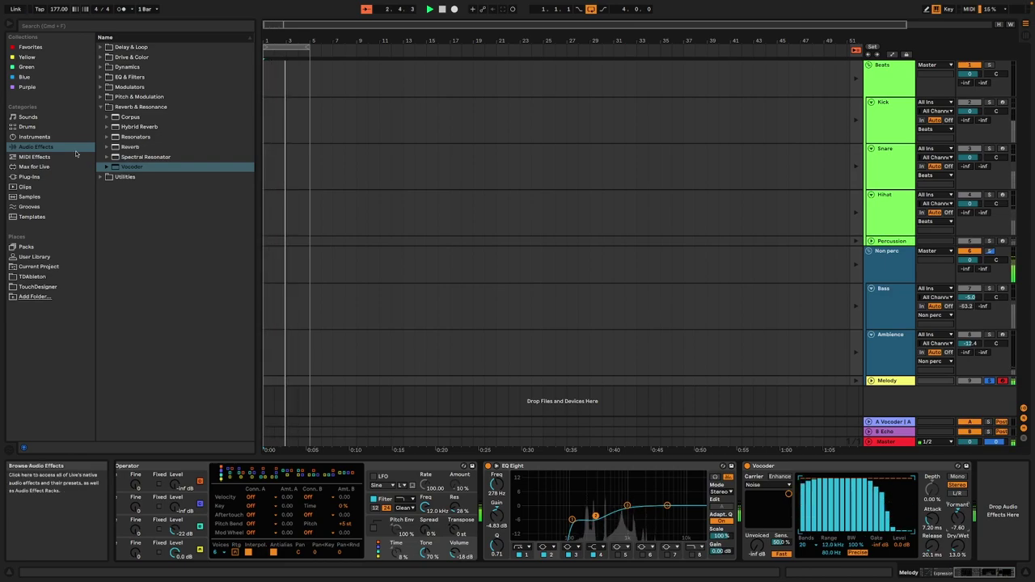
Set the maximum of the Expression Control's Time mapping to 68%
left_click_drag(977, 573, 887, 580)
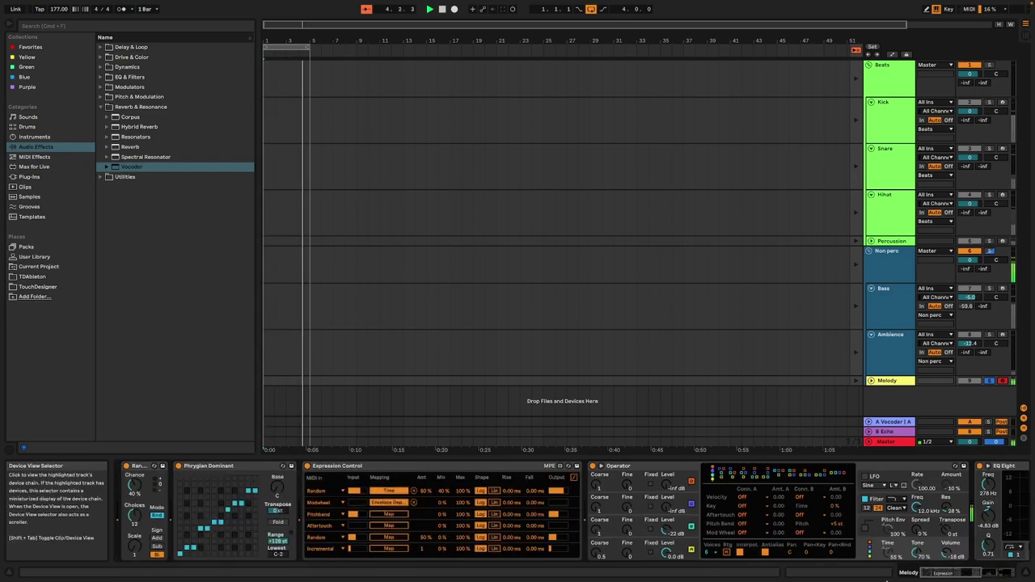
left_click_drag(459, 490, 459, 508)
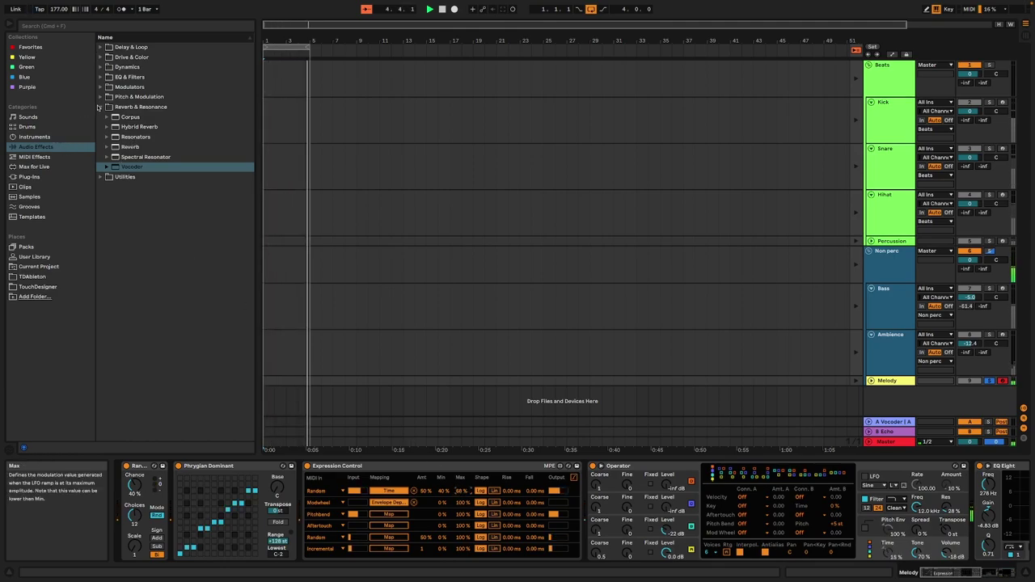
Add a Redux after the Vocoder and lower its sample rate to about 13.5 kHz
left_click(100, 107)
left_click(100, 57)
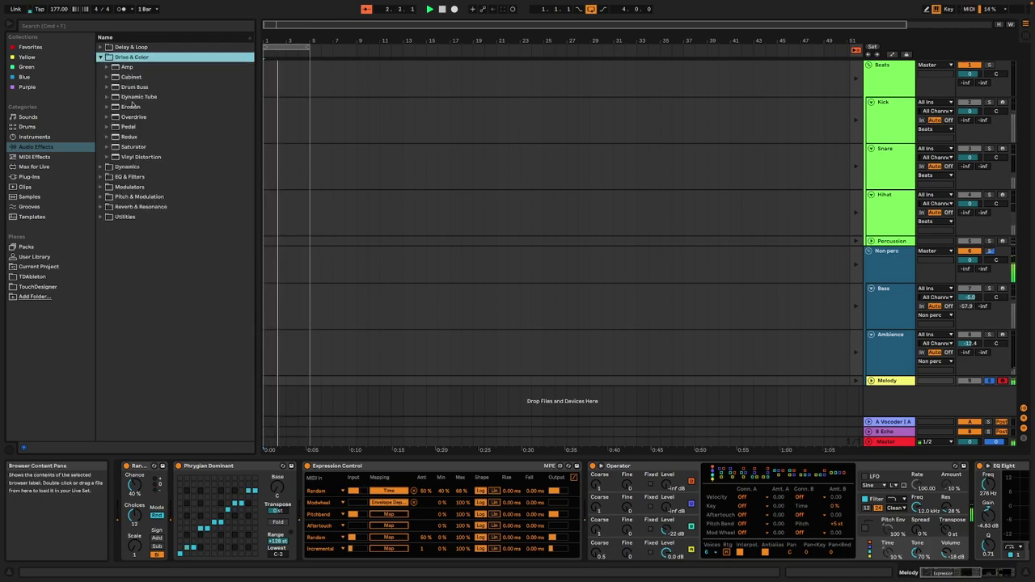
left_click(142, 127)
double_click(133, 137)
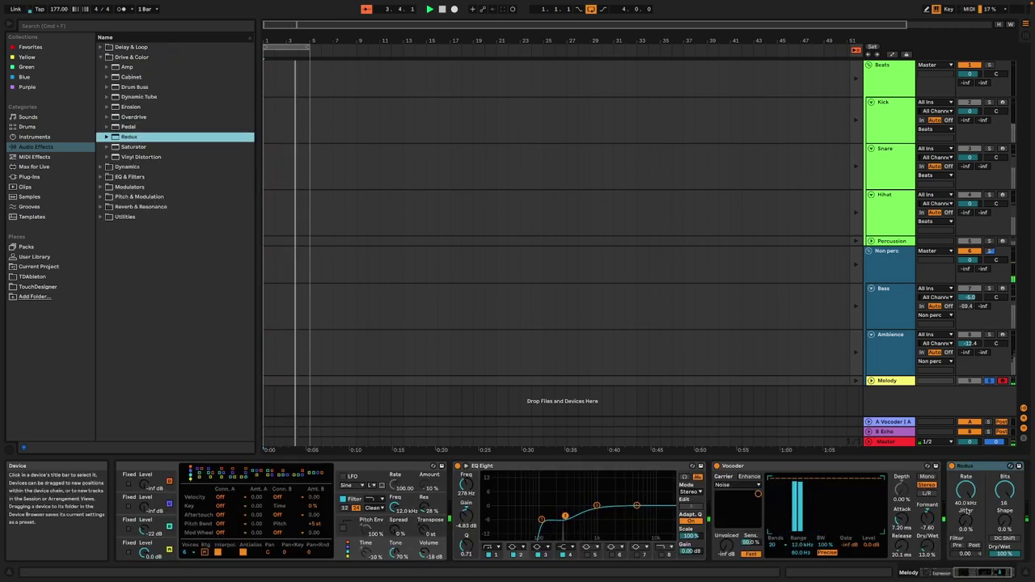
left_click_drag(966, 490, 966, 516)
Map the Expression Control's Pitchbend row to Redux's sample rate
scroll(407, 520, "left", 10)
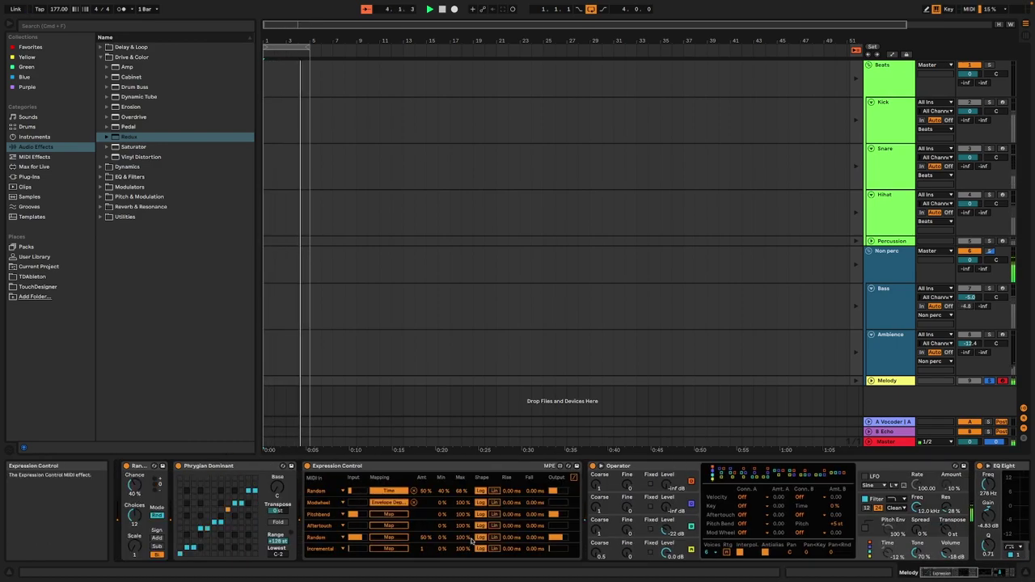
scroll(400, 520, "right", 10)
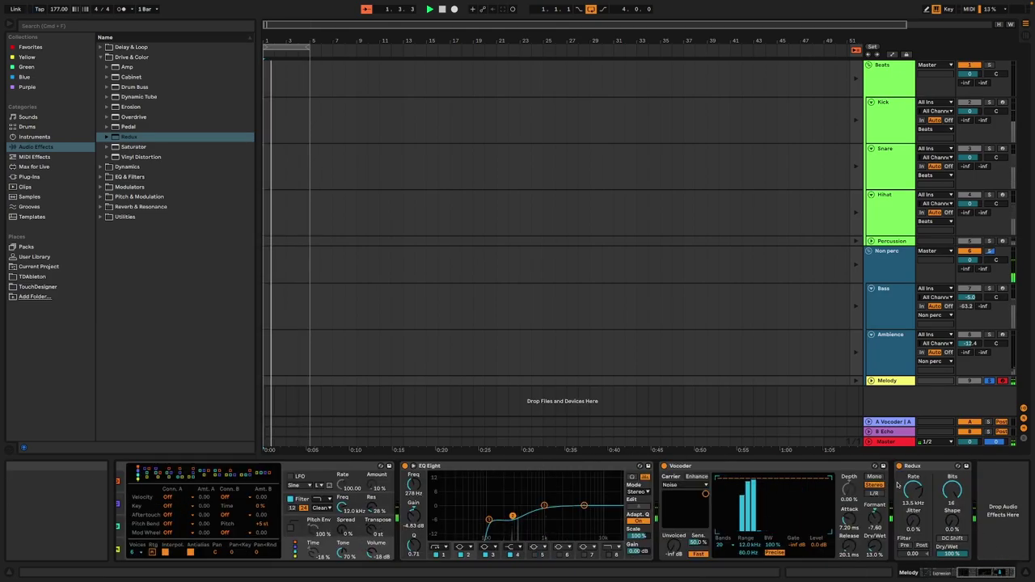
scroll(956, 534, "left", 10)
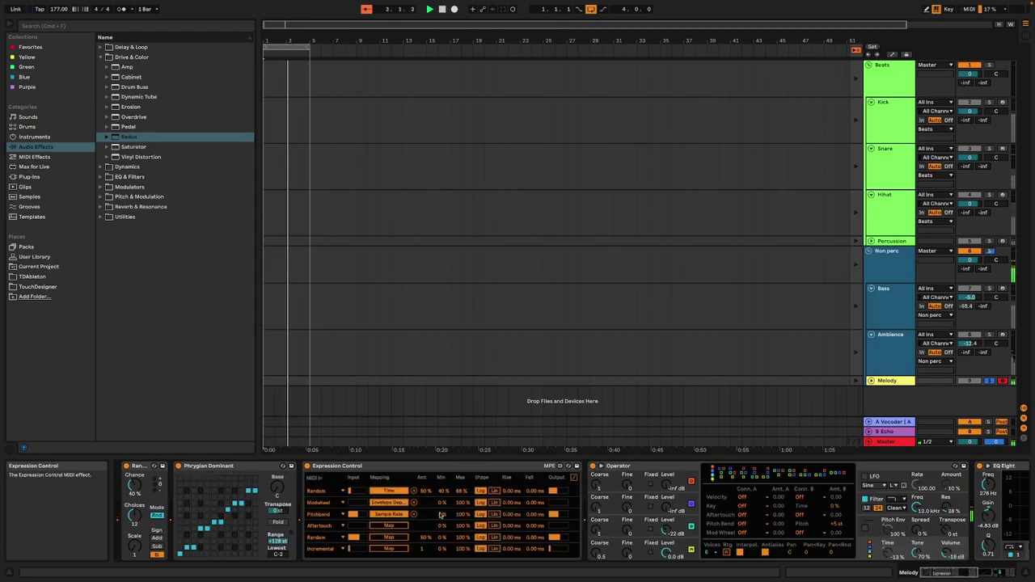
Add a second EQ Eight after Redux, setting band 1 to about 132 Hz and lowering band 2
left_click(101, 177)
double_click(133, 108)
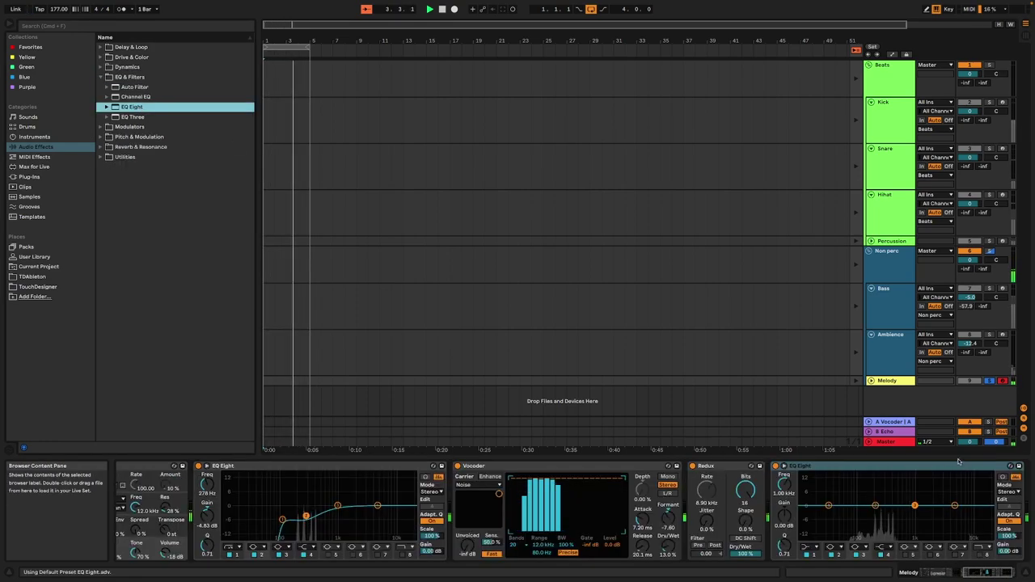
mouse_move(876, 505)
left_mouse_down()
mouse_move(876, 516)
mouse_move(856, 518)
mouse_move(885, 519)
mouse_move(864, 513)
left_mouse_up()
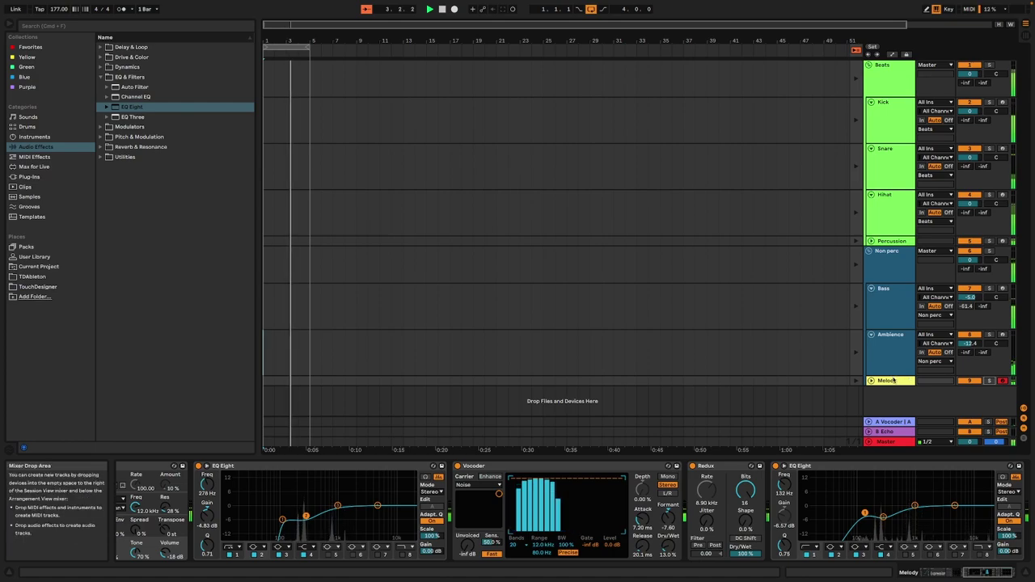
Move the Melody track into the Non perc group and switch to Session View
left_click(893, 380)
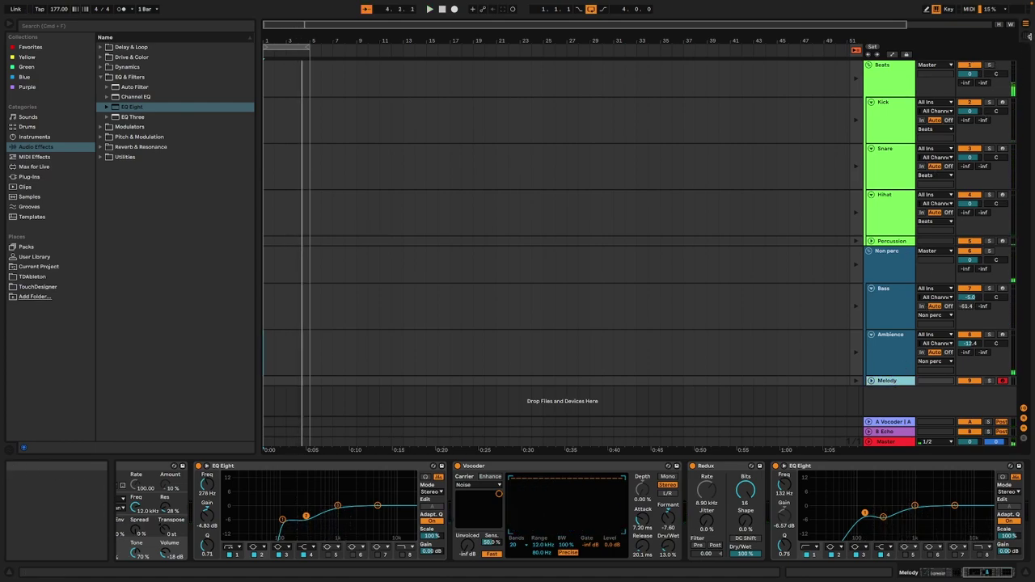
key("Tab")
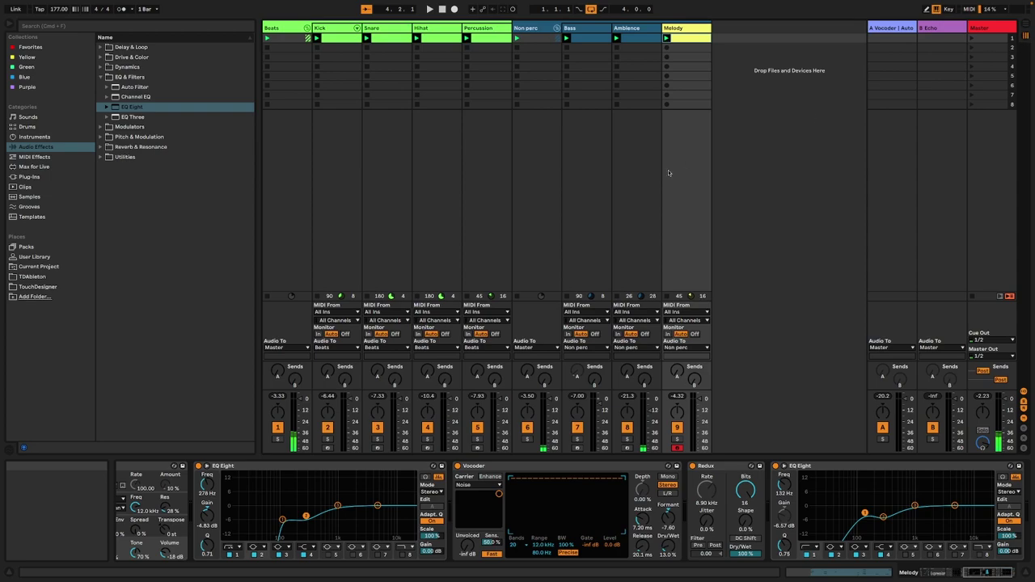
Transpose all notes of the Melody clip up one octave, shift them earlier to start at 1.3, and play the set
double_click(702, 38)
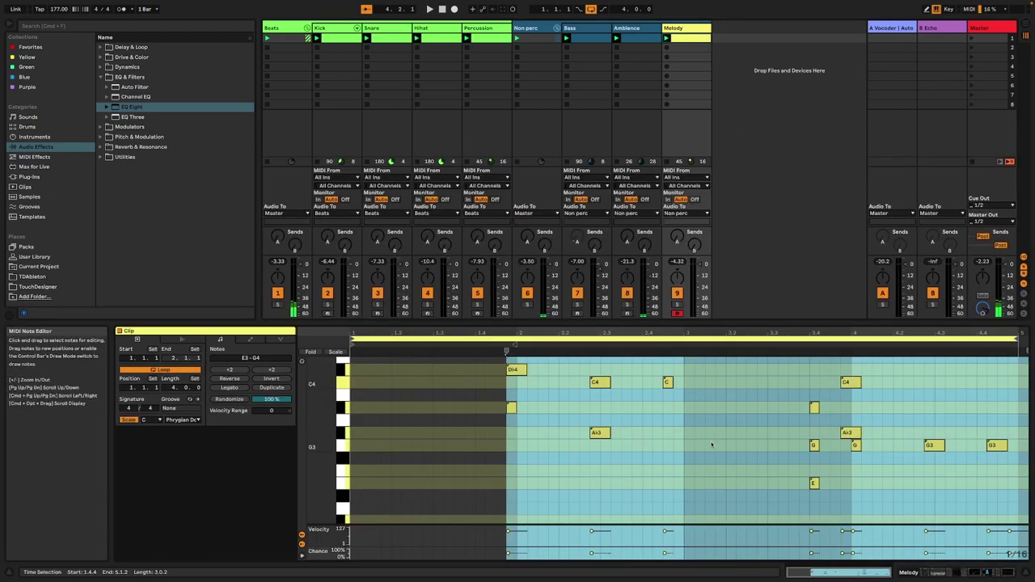
key("ctrl+a")
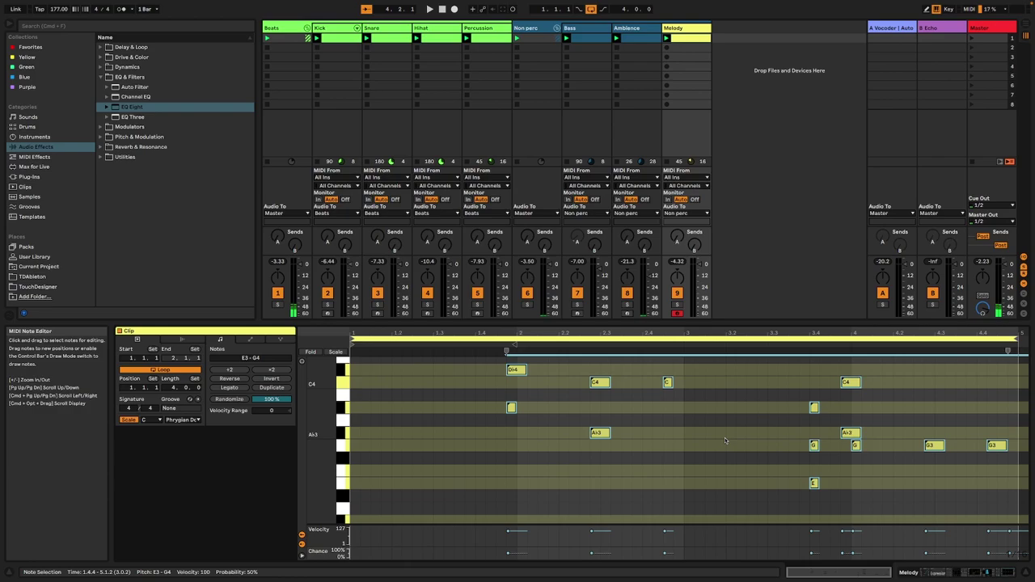
key("shift+Up")
key("space")
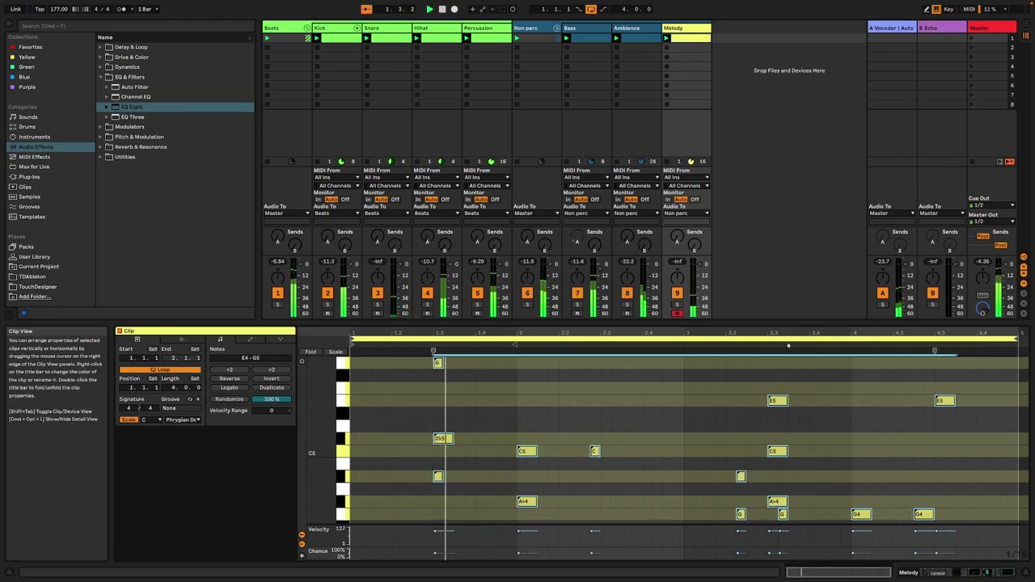
Delete the Melody clip's notes just after beat 3.3 and those around beat 4.3
left_click_drag(770, 365, 832, 497)
key("Delete")
scroll(833, 497, "down", 2)
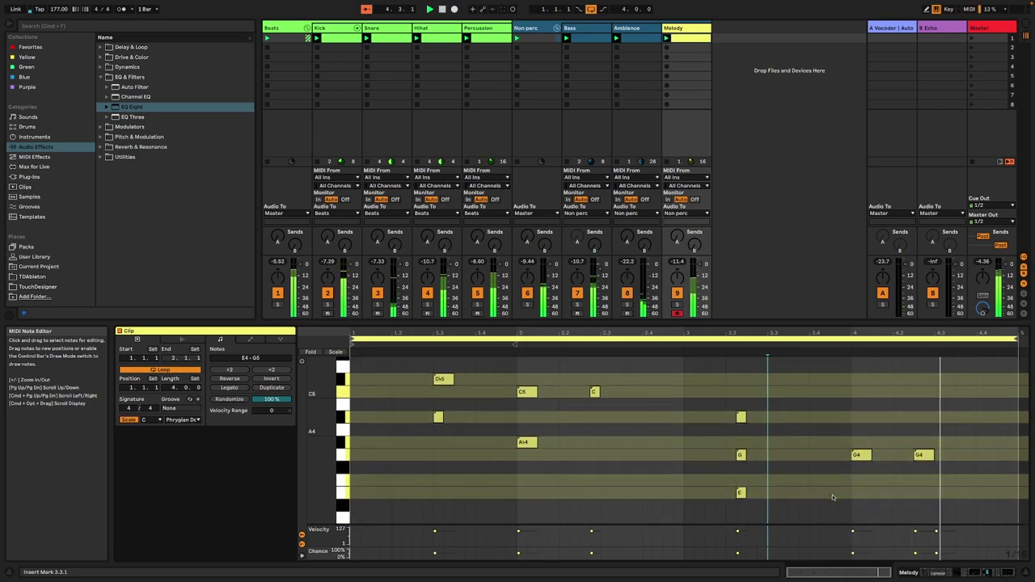
scroll(871, 444, "up", 2)
left_click_drag(913, 365, 972, 524)
key("Delete")
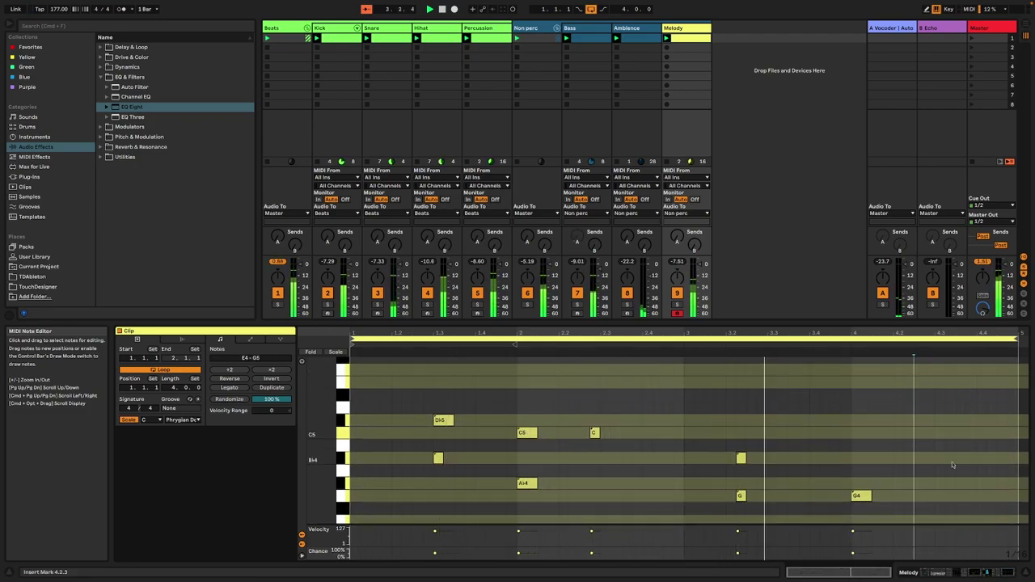
Move the G5 note at beat 1.3 of the Melody clip down two octaves to G3 and restart playback
scroll(424, 407, "up", 1)
scroll(424, 407, "up", 1)
left_click_drag(414, 388, 473, 410)
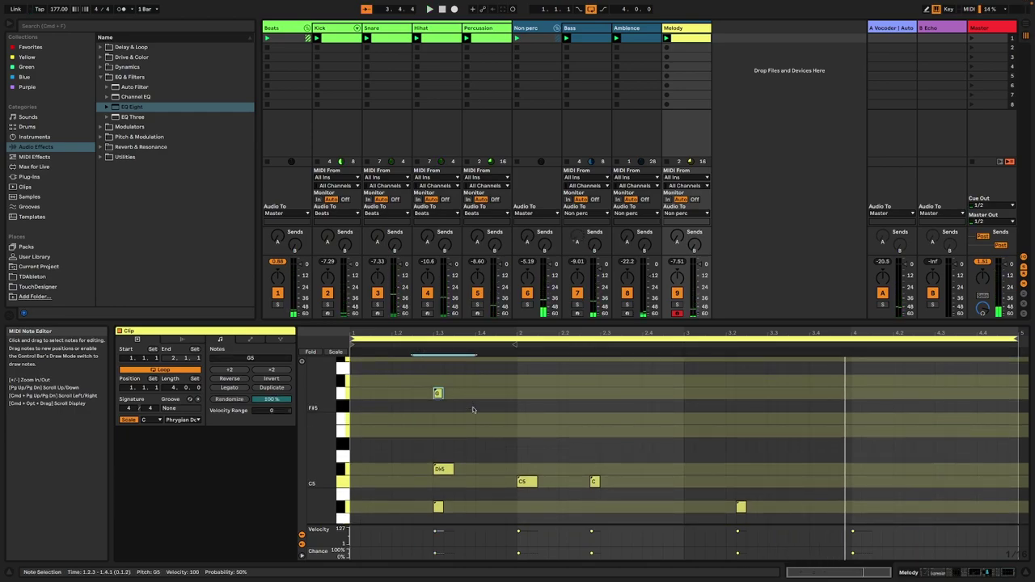
key("Delete")
key("space")
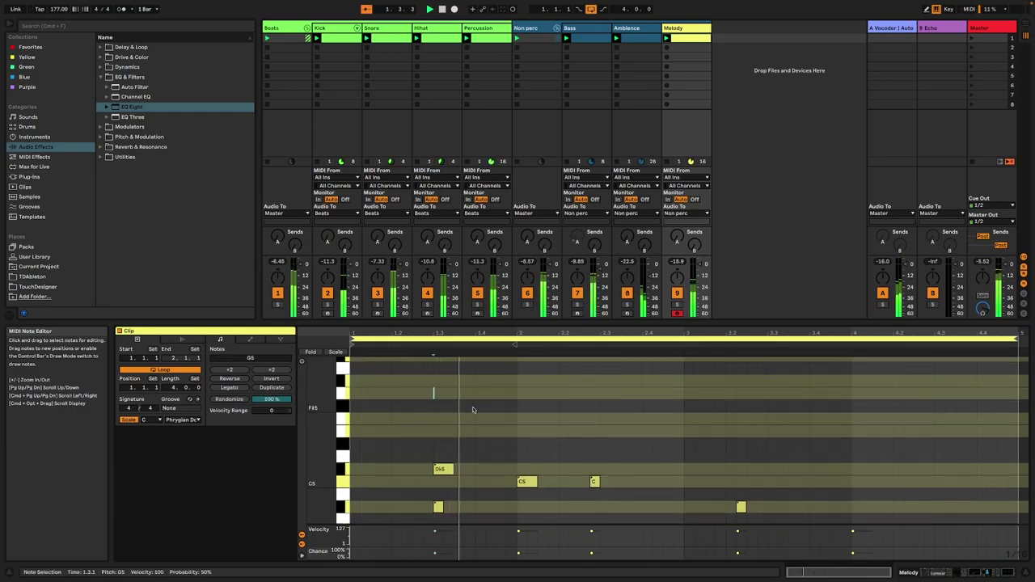
key("shift+Down")
key("shift+Down")
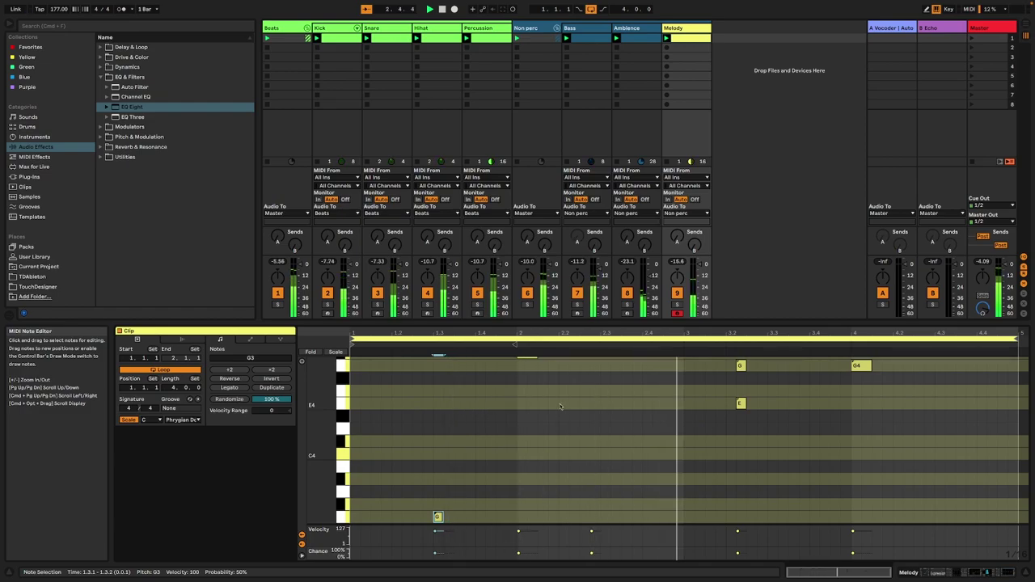
Add a Reverb at the end of the Melody device chain with a decay of about 1.8 s and dry/wet of 34%
left_click(979, 572)
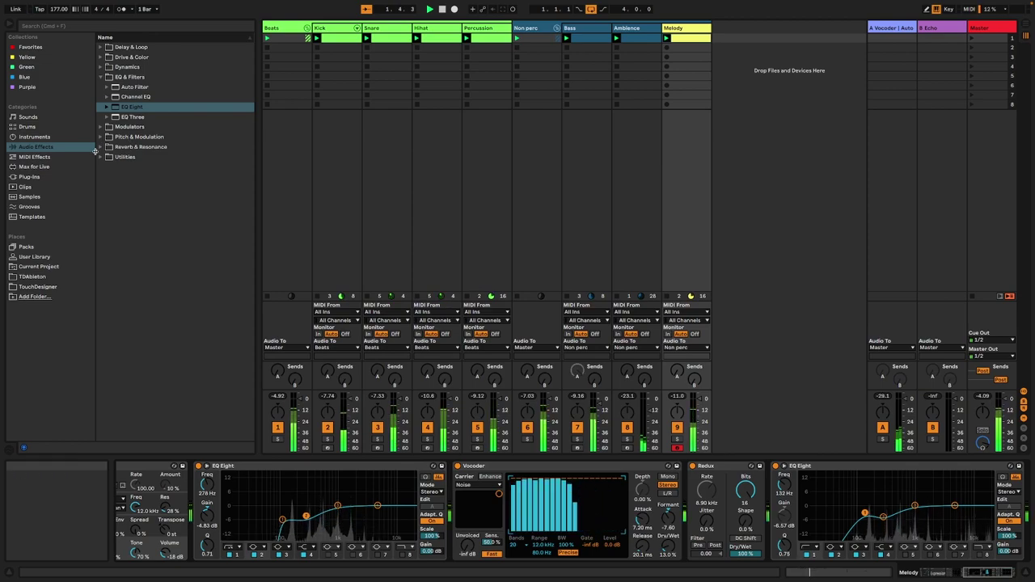
left_click(101, 146)
double_click(129, 146)
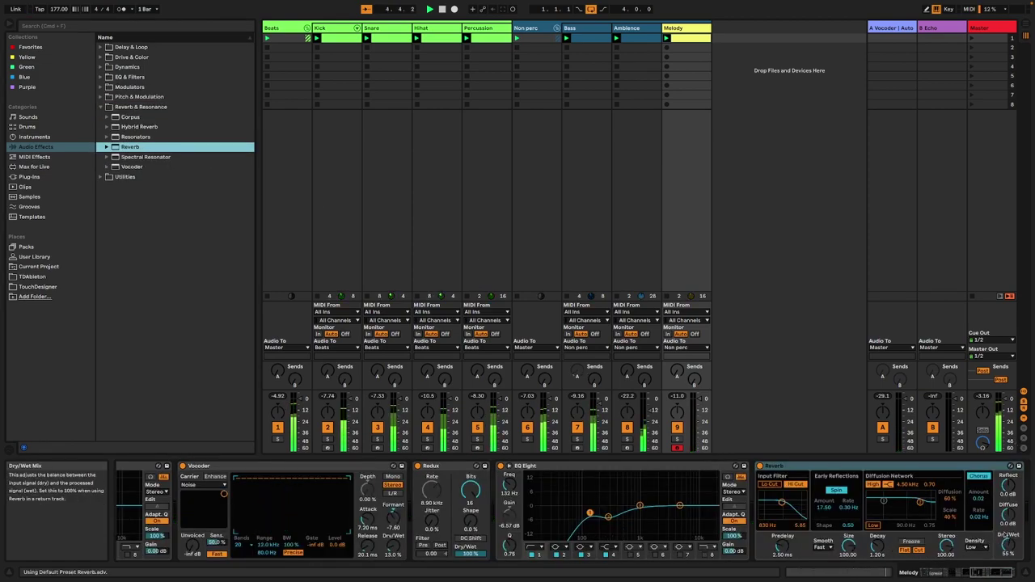
left_click_drag(877, 546, 877, 533)
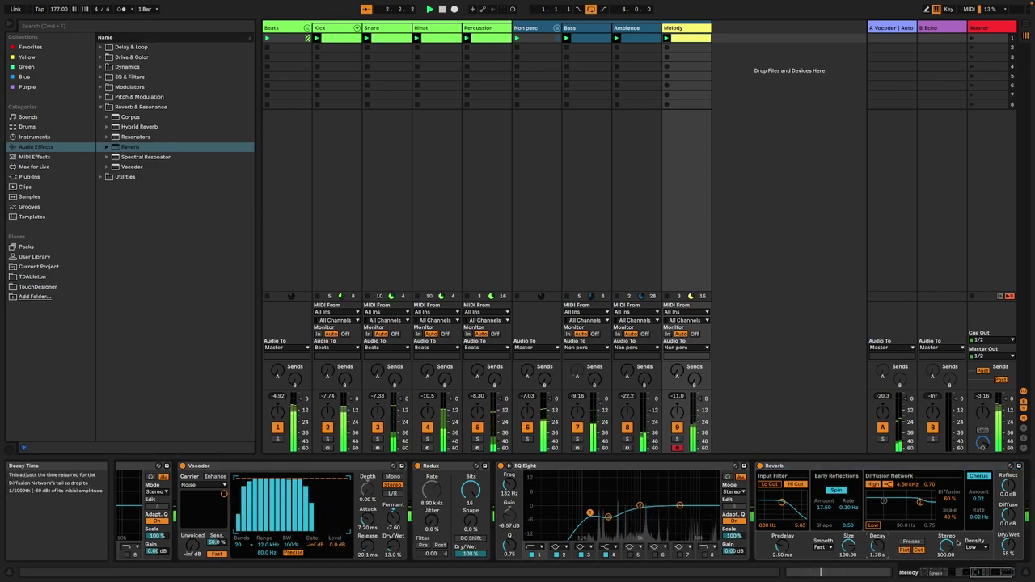
left_click_drag(1009, 544, 1008, 578)
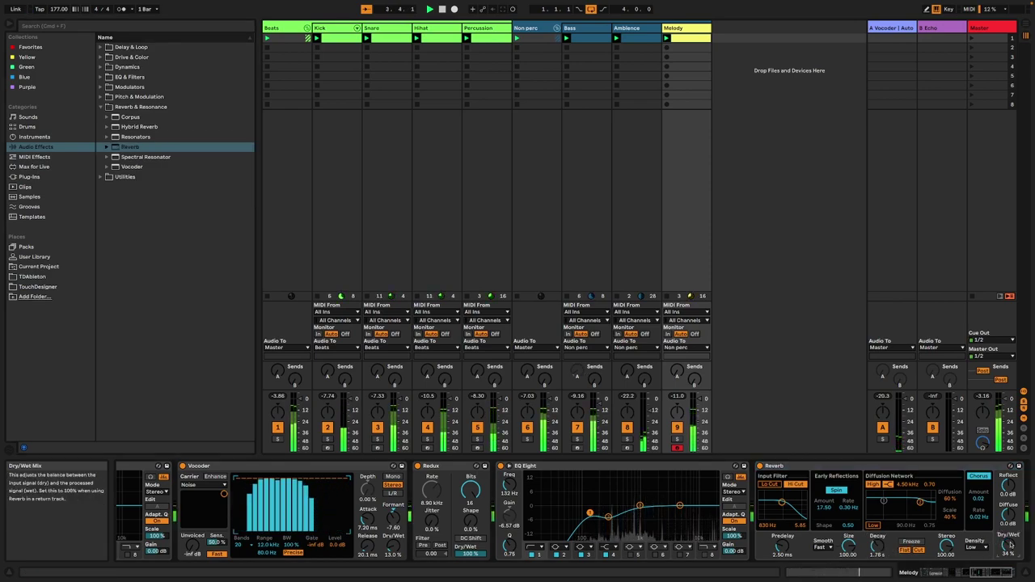
Delete the second C5 note, just before beat 2.3, from the Melody clip
left_click(683, 39)
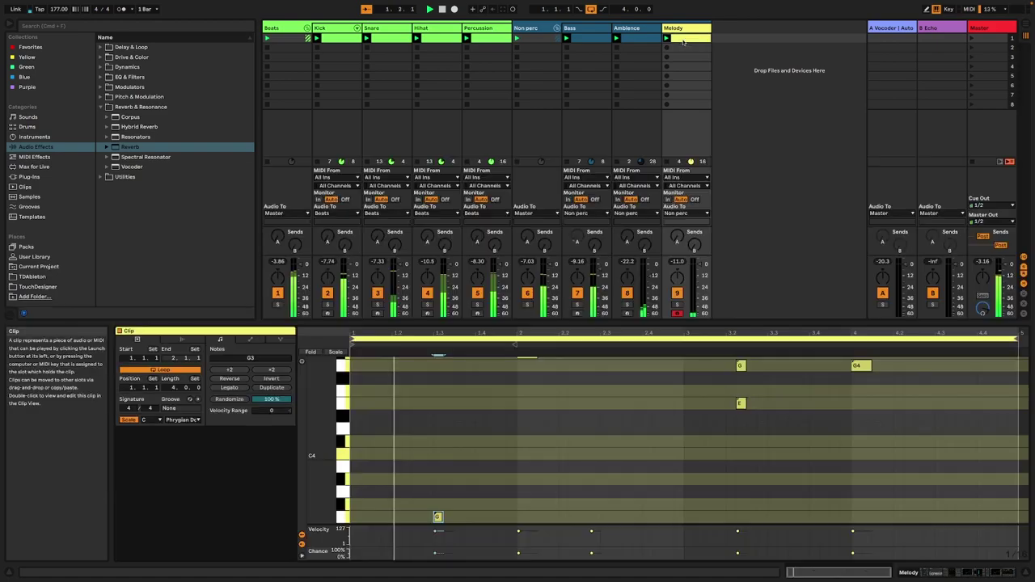
scroll(708, 429, "up", 3)
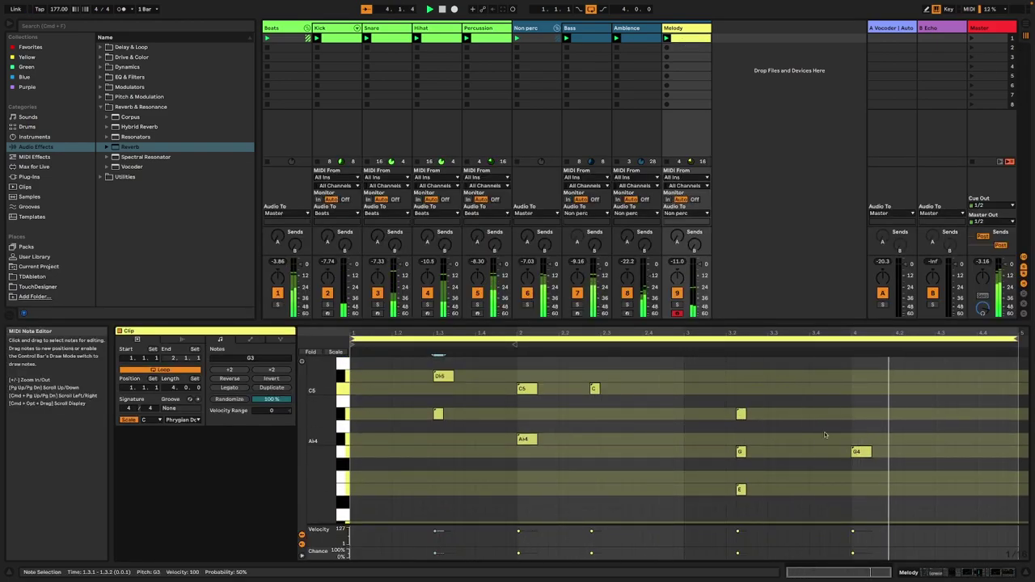
scroll(813, 436, "up", 4)
scroll(817, 438, "down", 4)
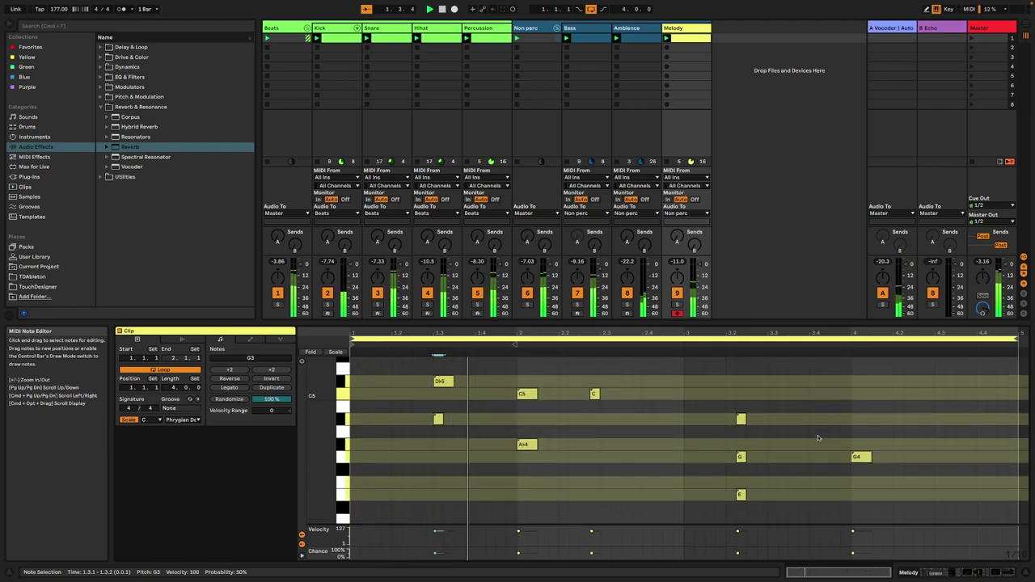
scroll(818, 438, "up", 3)
scroll(817, 435, "down", 3)
scroll(817, 435, "up", 1)
left_click_drag(631, 395, 568, 410)
key("Delete")
Raise the B♭4 and G4 notes just before beat 3.3 of the Melody clip to C5 and A♭4
left_click(767, 491)
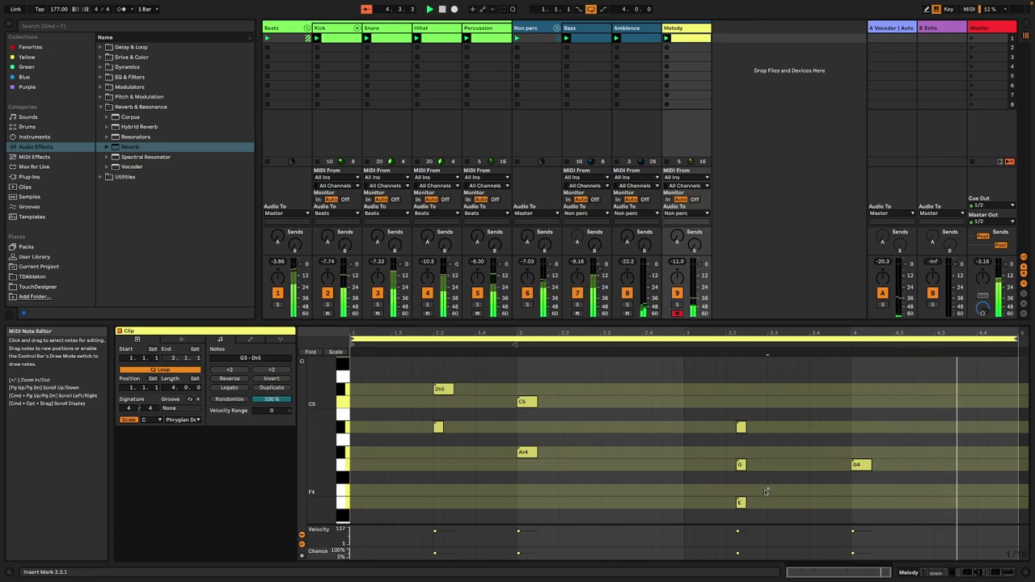
left_click(740, 503)
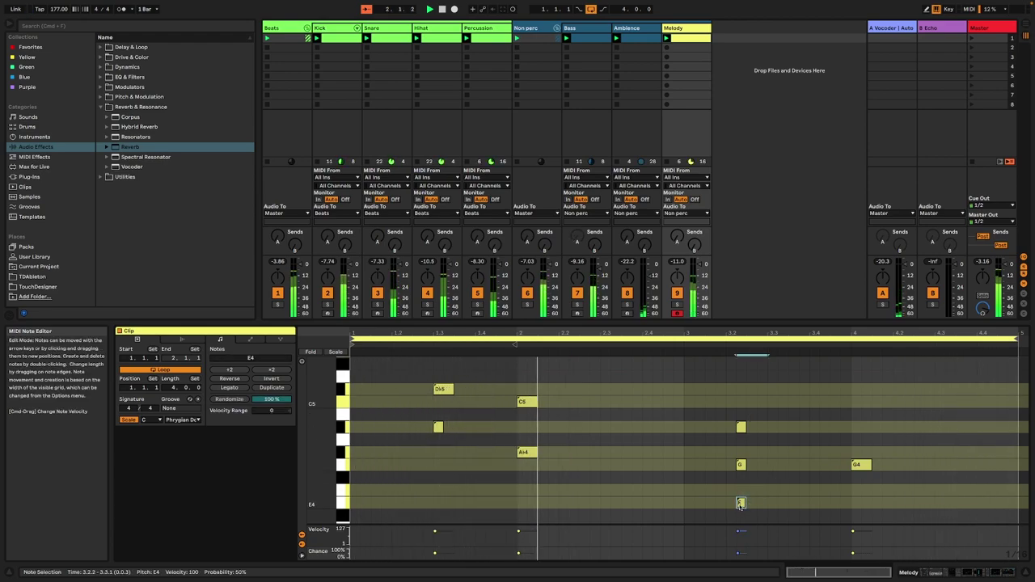
left_click_drag(748, 481, 703, 409)
key("Up")
key("Up")
left_click_drag(779, 465, 713, 435)
key("Down")
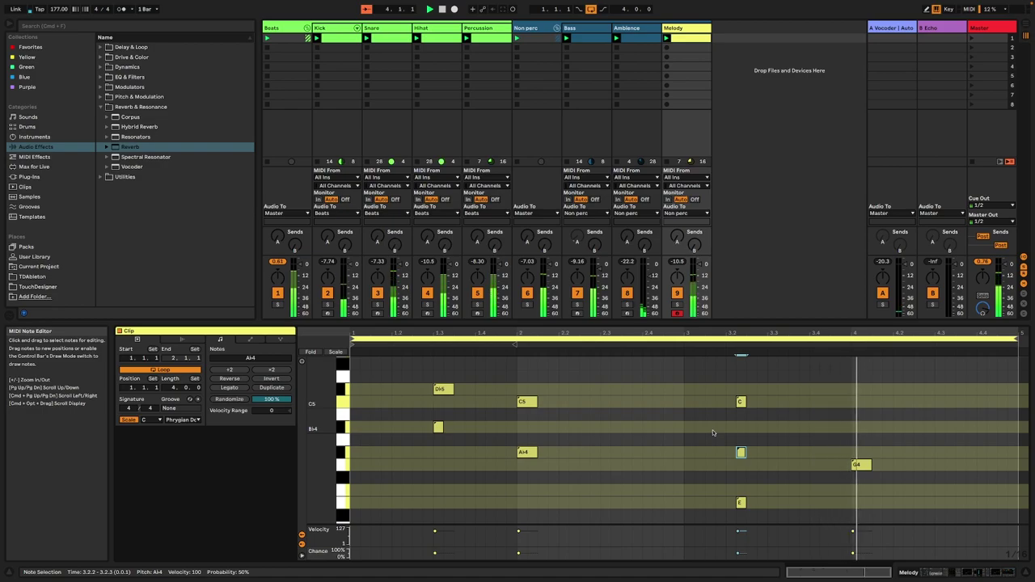
Raise the E4 note just before beat 3.3 to F4 and the C5 note above it to D♭5
left_click(738, 503)
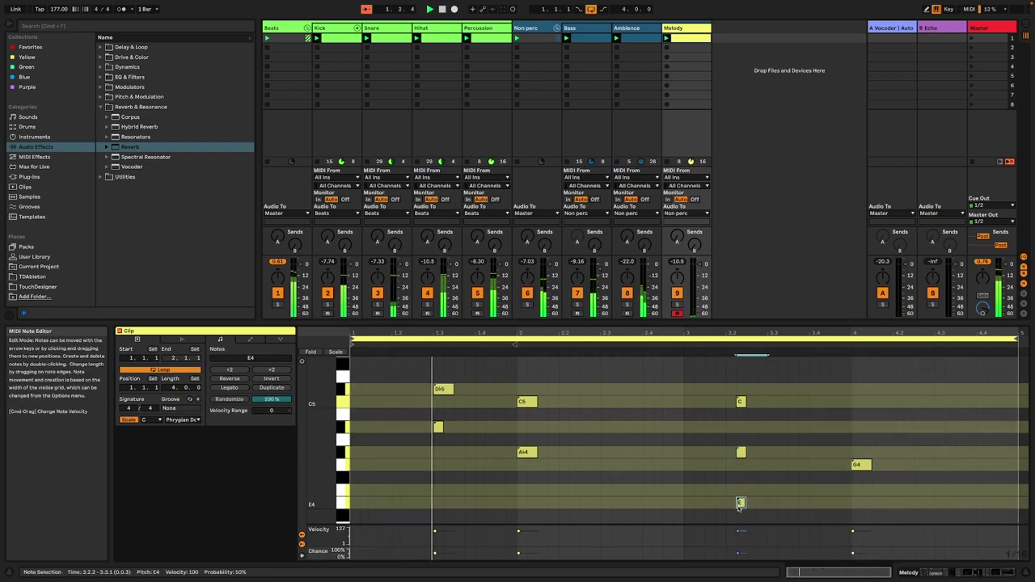
key("Up")
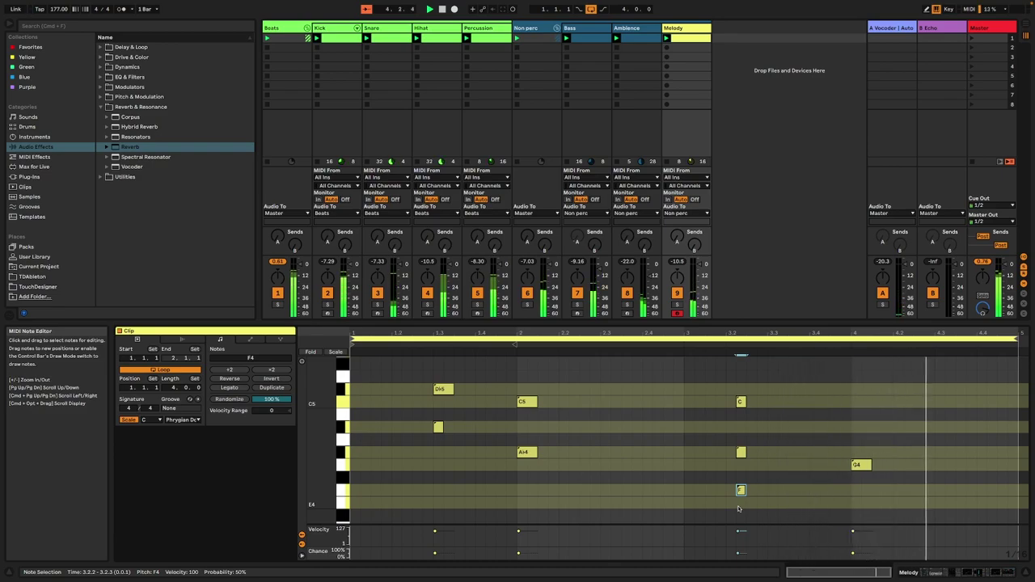
left_click(740, 401)
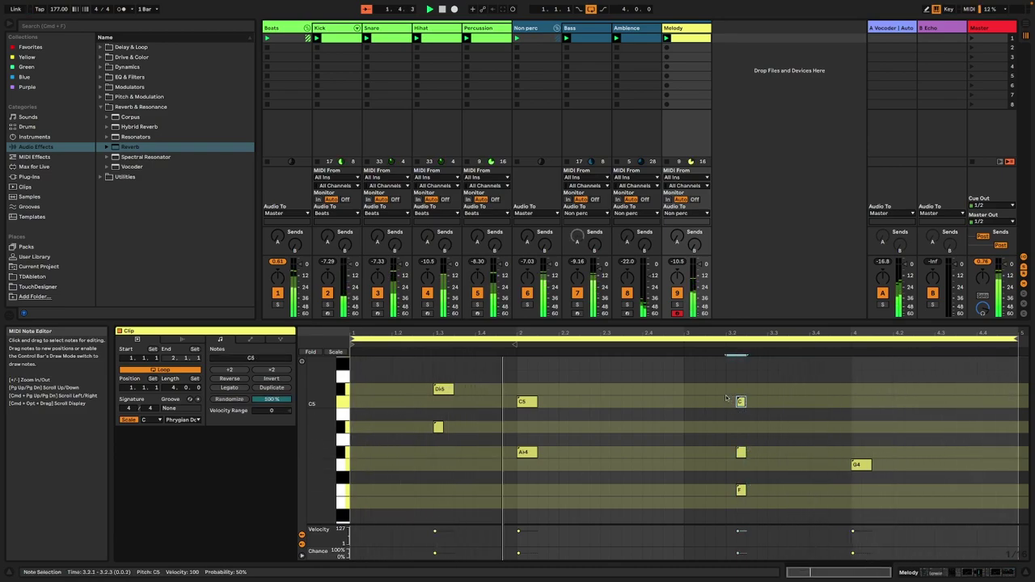
key("Up")
key("Up")
key("Up")
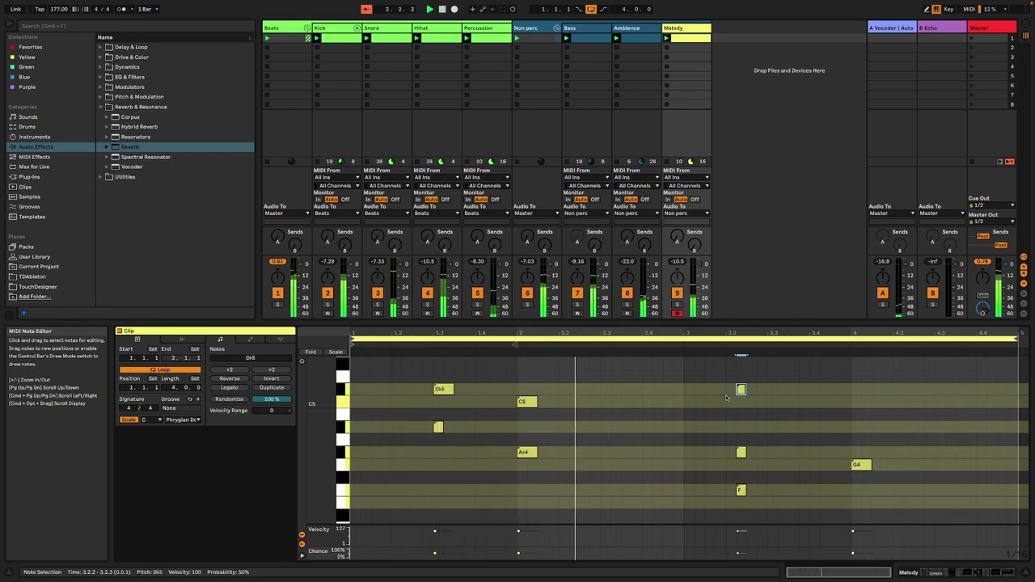
Add an Arpeggiator MIDI effect to the Melody track and move it to the start of the device chain
left_click(970, 570)
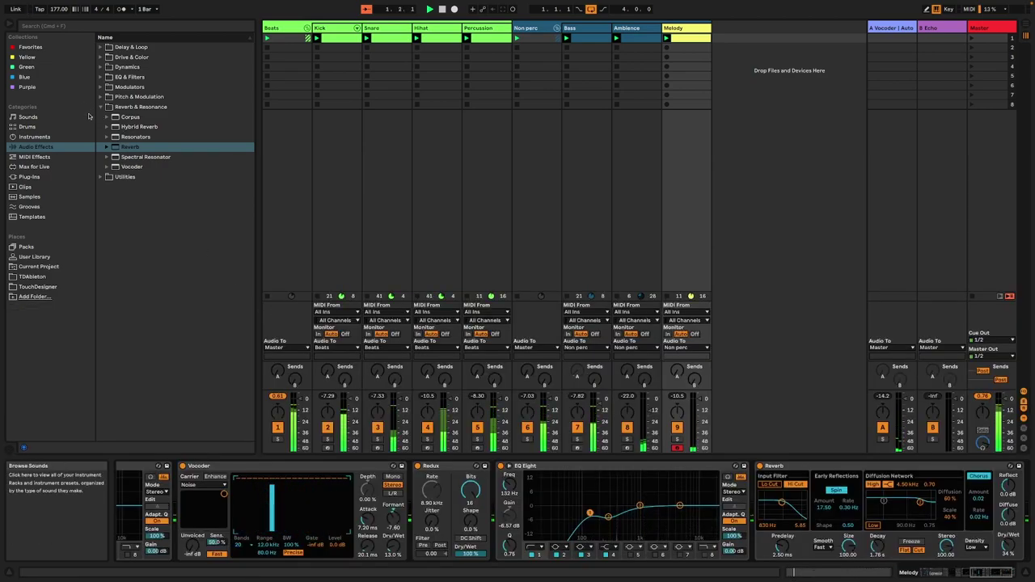
left_click(37, 157)
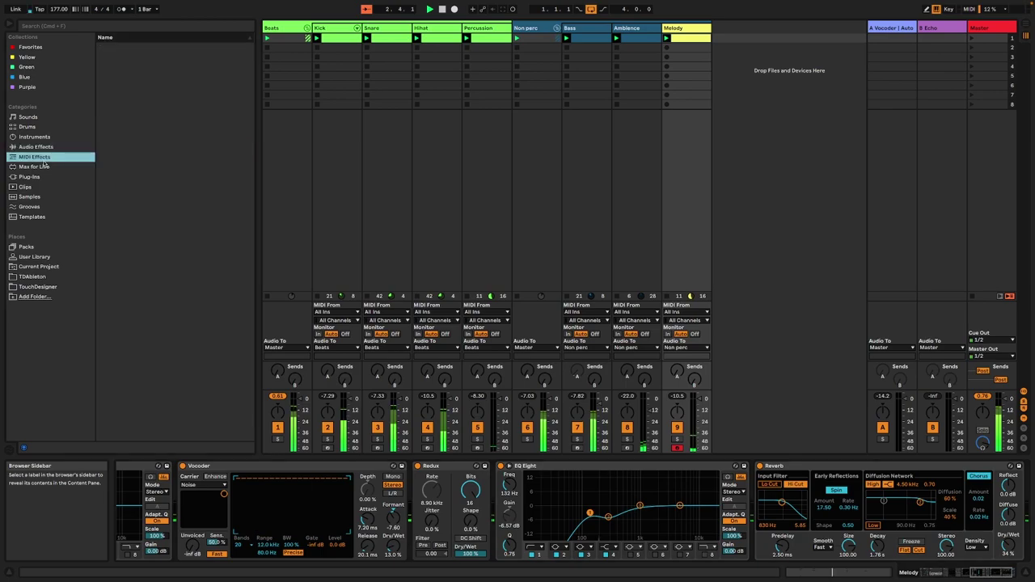
double_click(129, 47)
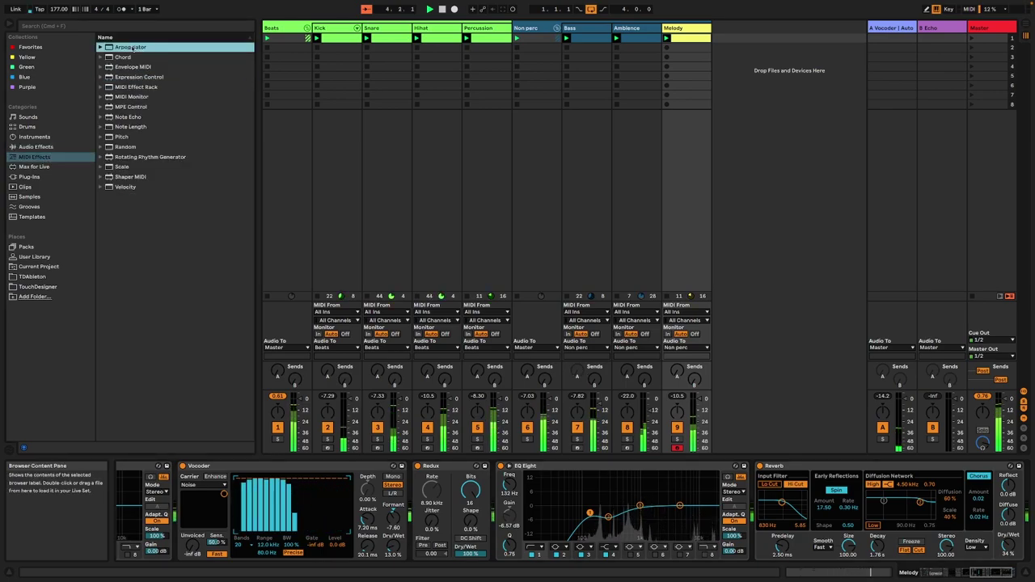
left_click(956, 572)
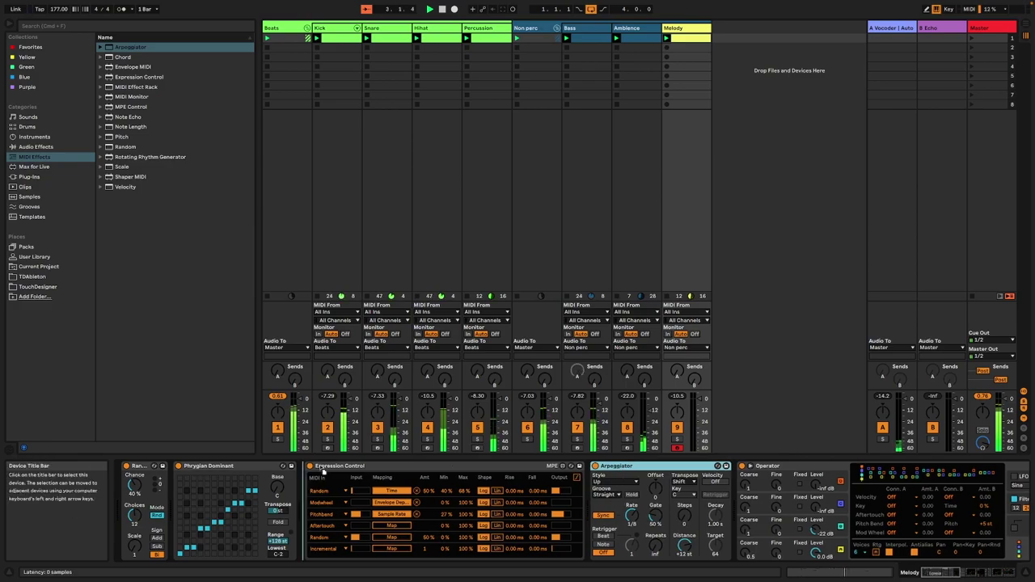
left_click_drag(614, 466, 129, 469)
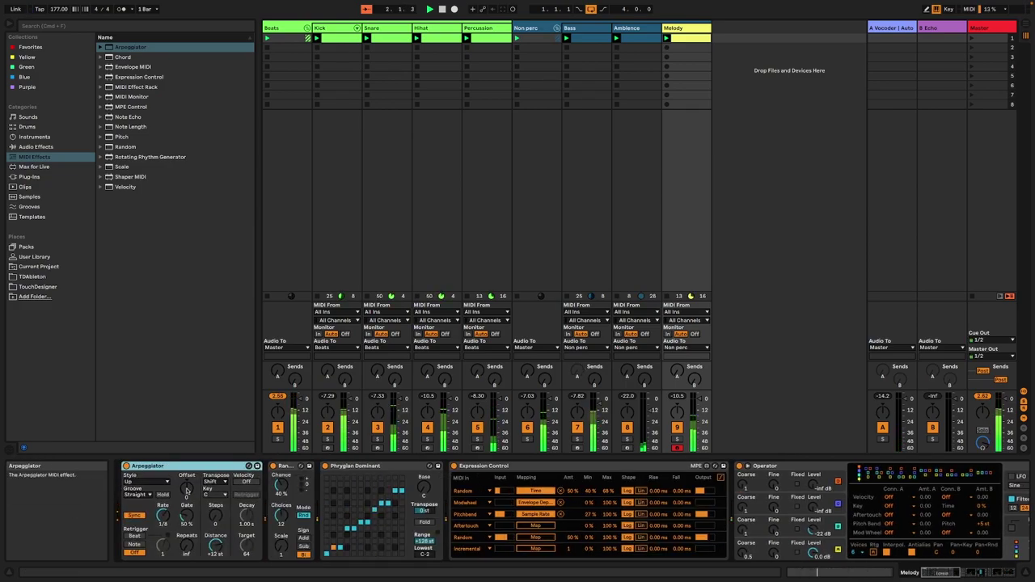
Set the Arpeggiator's style to Random, rate to 1/12, gate to 151% and steps to 5
left_click_drag(162, 515, 163, 533)
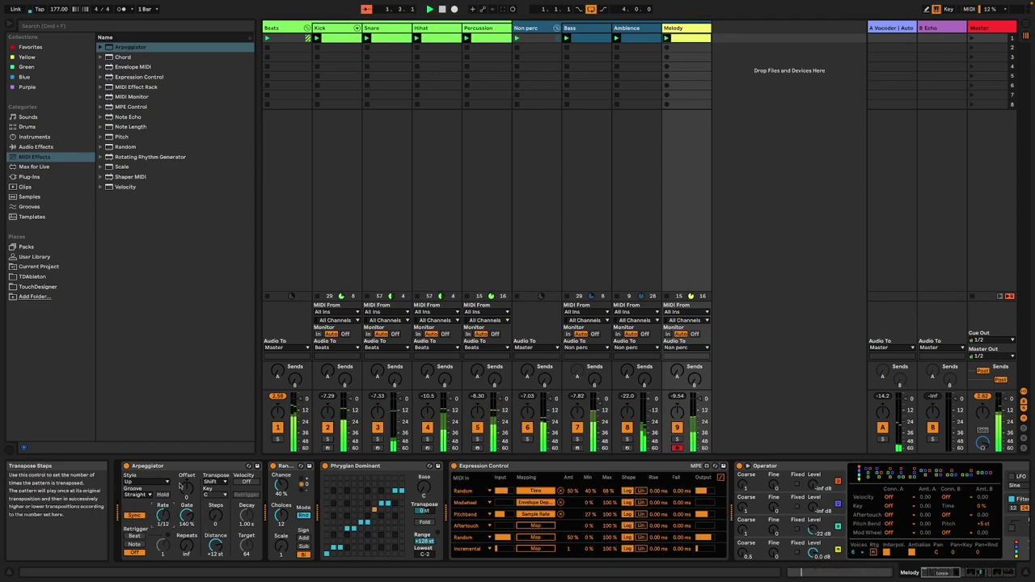
left_click(145, 482)
left_click(144, 467)
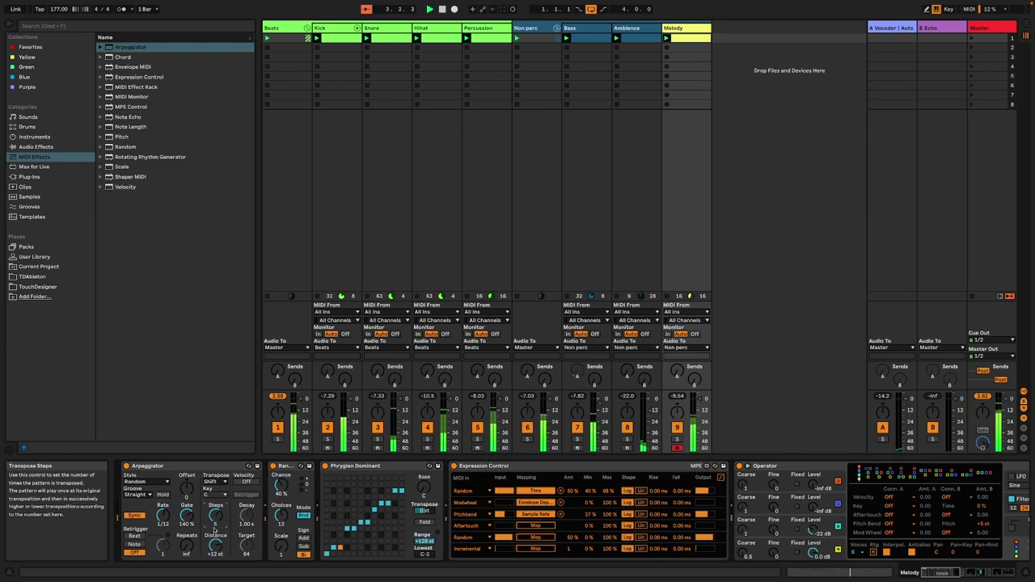
left_click_drag(187, 515, 187, 506)
Lengthen all the notes in the Melody clip so they sustain well past their original short durations
double_click(679, 38)
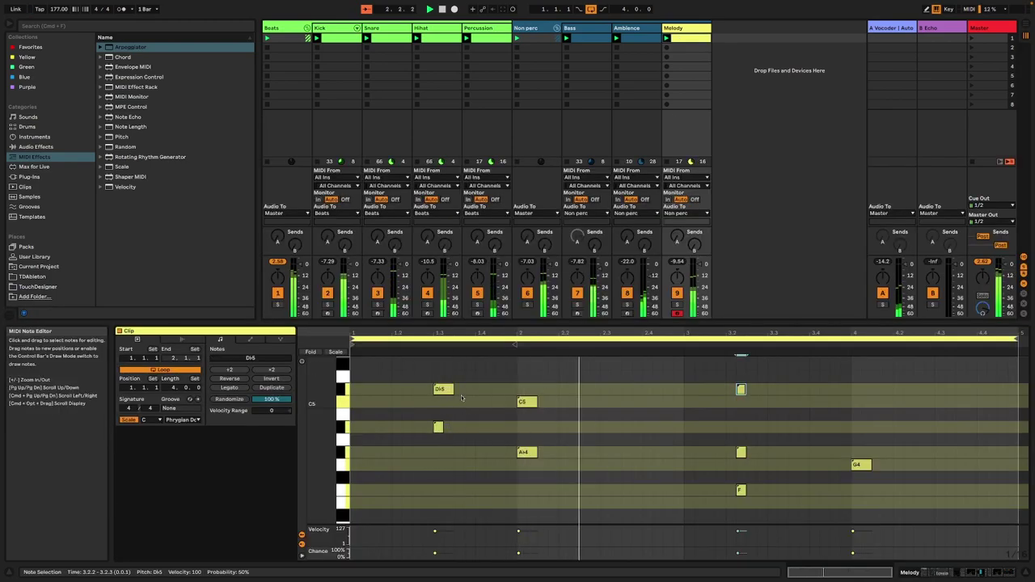
left_click_drag(453, 389, 505, 389)
left_click_drag(442, 427, 475, 427)
left_click_drag(574, 382, 620, 453)
key("super+a")
Transpose the Melody clip's upper notes, from B♭4 to D♭5, down two octaves
left_click_drag(414, 370, 789, 435)
key("shift+Down")
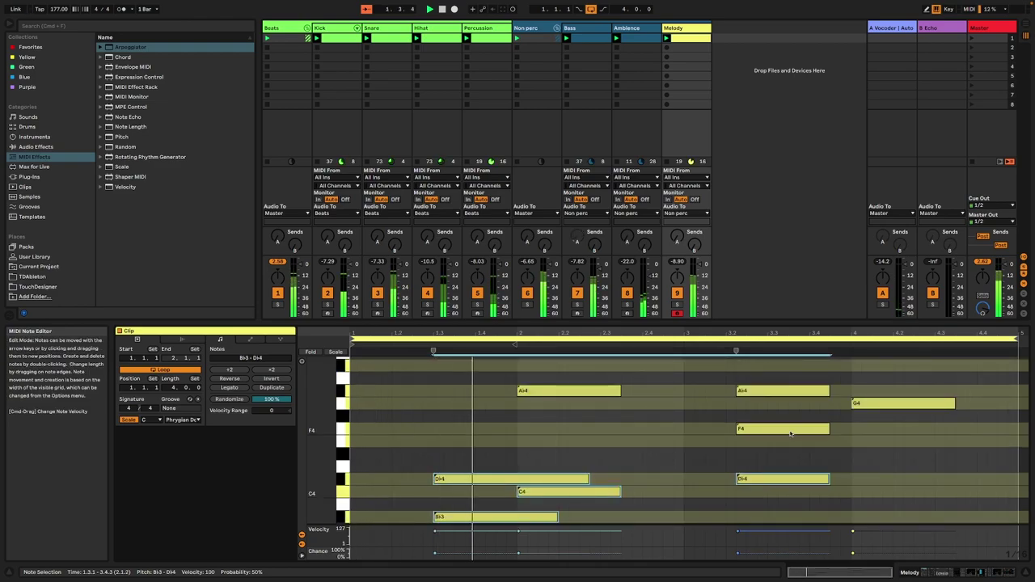
key("shift+Down")
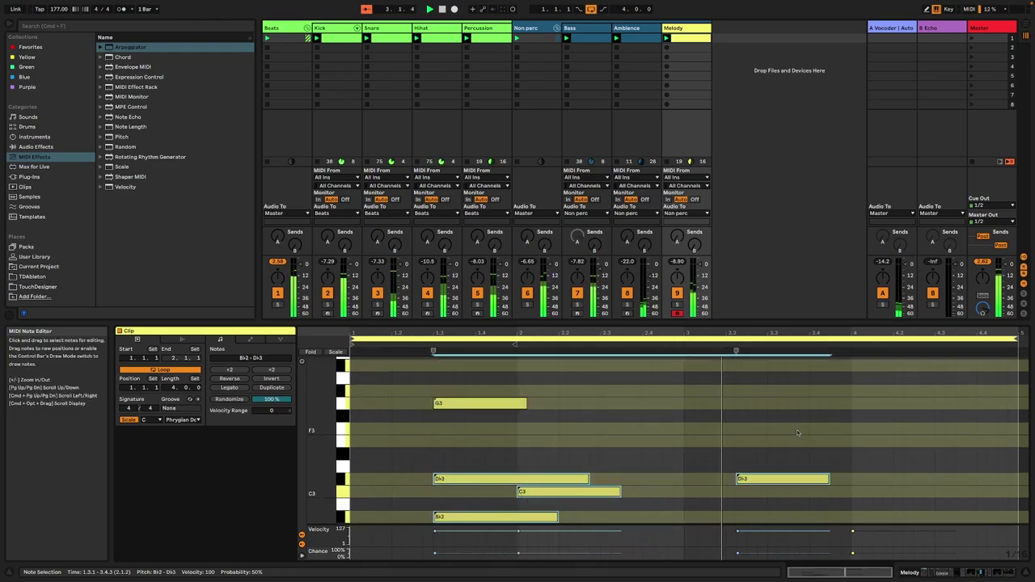
scroll(693, 423, "up", 5)
scroll(693, 425, "up", 2)
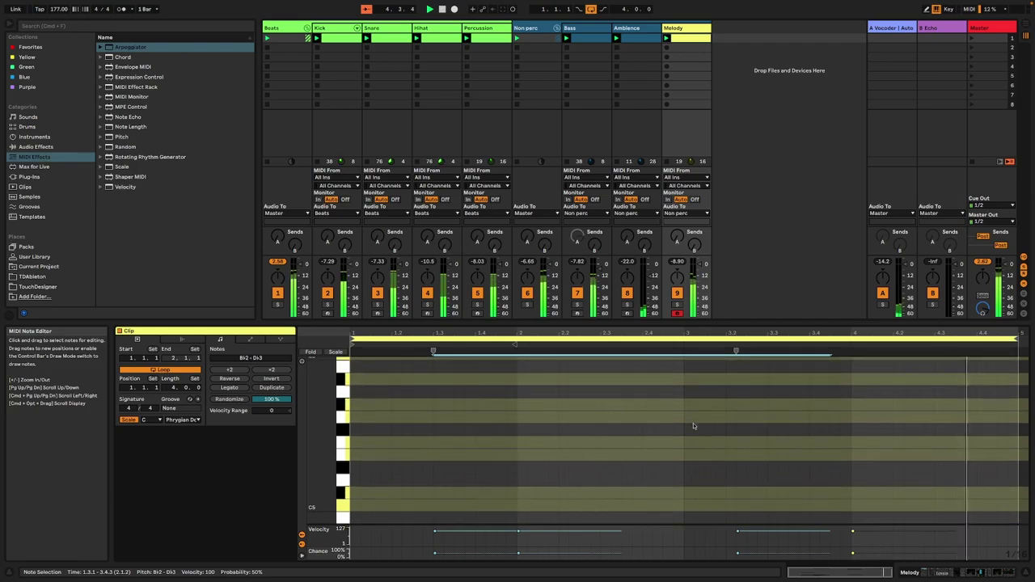
Set the Arpeggiator's transpose distance to -12 st, its rate to 1/16 and its gate to 129%
left_click(981, 574)
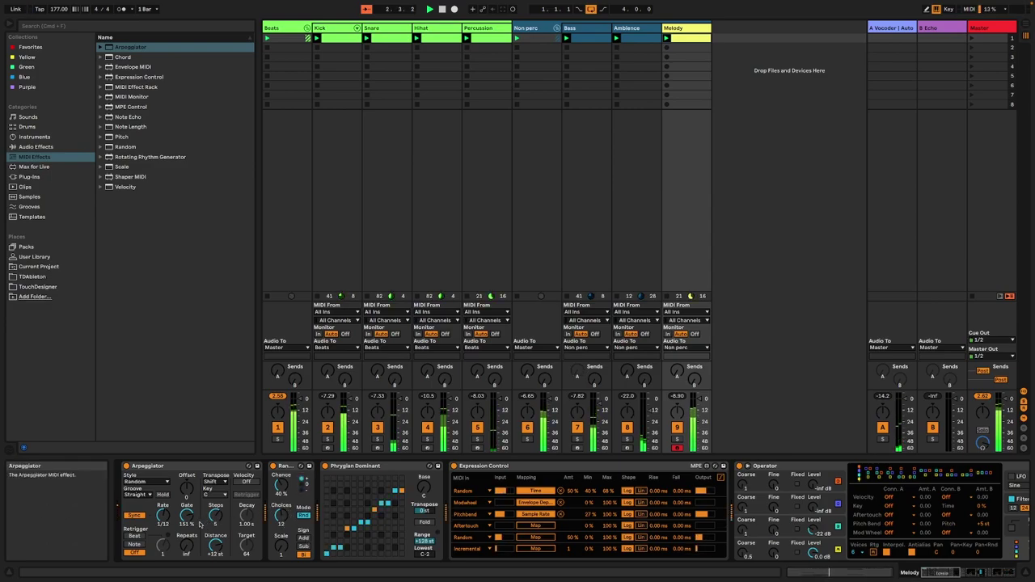
left_click_drag(219, 536, 219, 550)
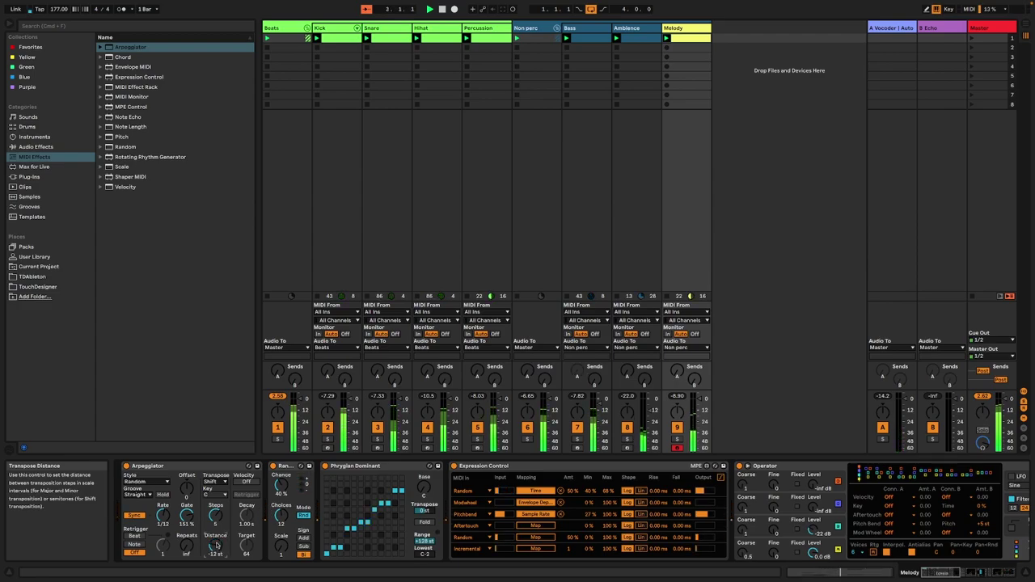
mouse_move(187, 515)
left_mouse_down()
mouse_move(187, 526)
mouse_move(171, 514)
left_mouse_up()
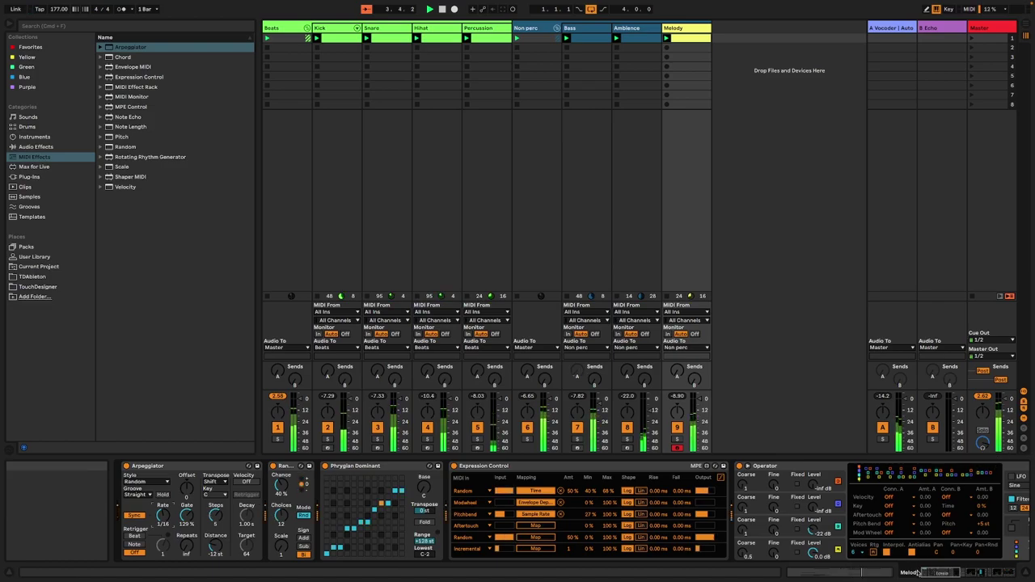
Turn off the Melody track's Reverb and set Redux to 8 bits with 30% dry/wet
left_click(1001, 572)
left_click(1005, 572)
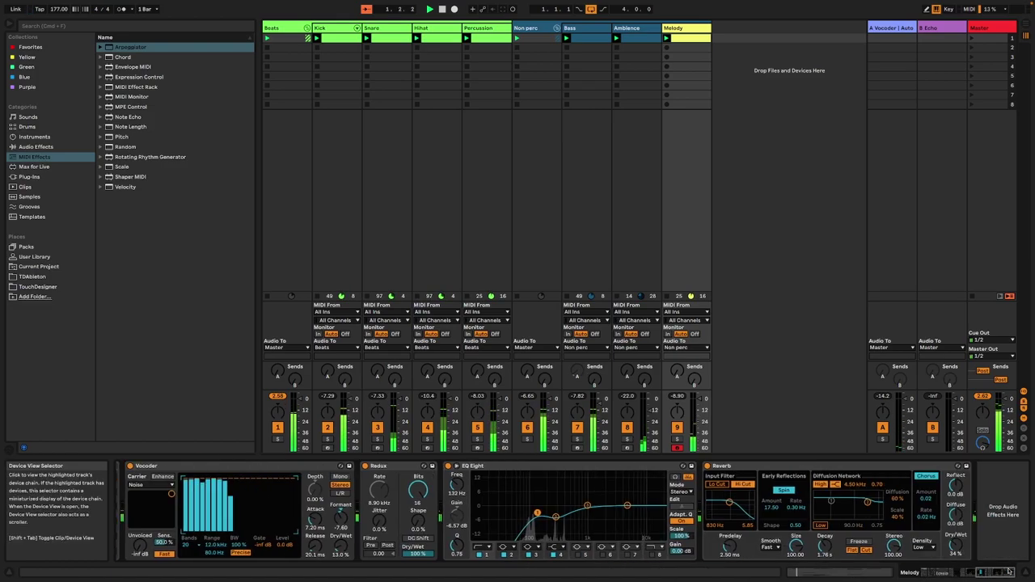
left_click(708, 467)
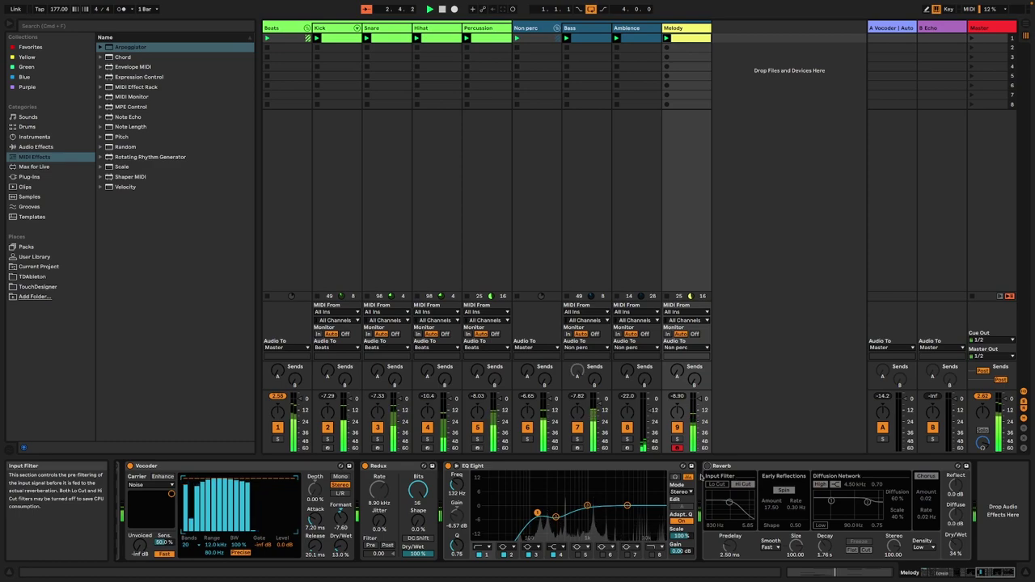
left_click_drag(418, 490, 418, 581)
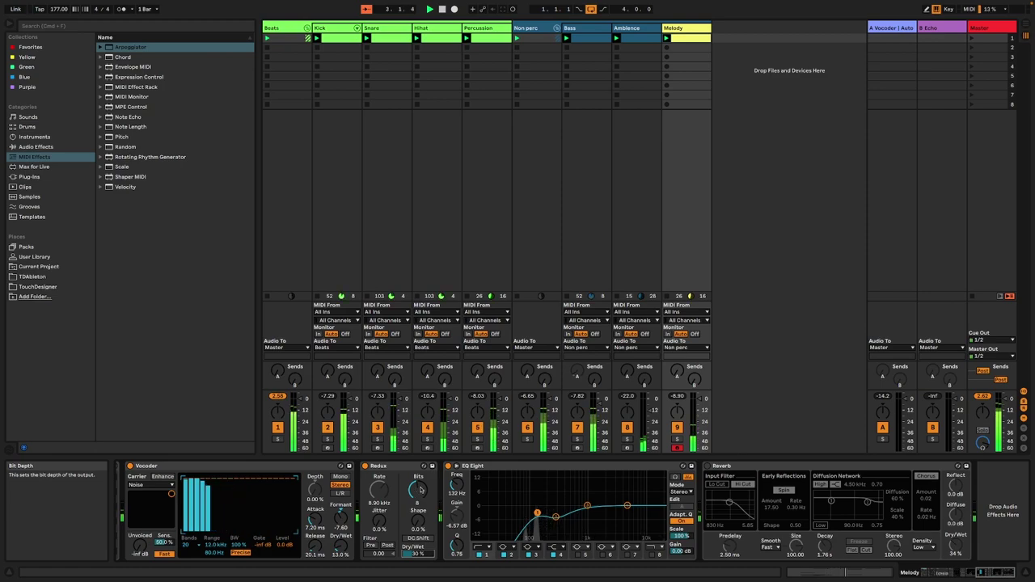
Set the transpose of the Melody track's Operator to +12 st
left_click(988, 572)
left_click_drag(988, 572, 954, 571)
left_click(881, 528)
left_click_drag(879, 529, 878, 531)
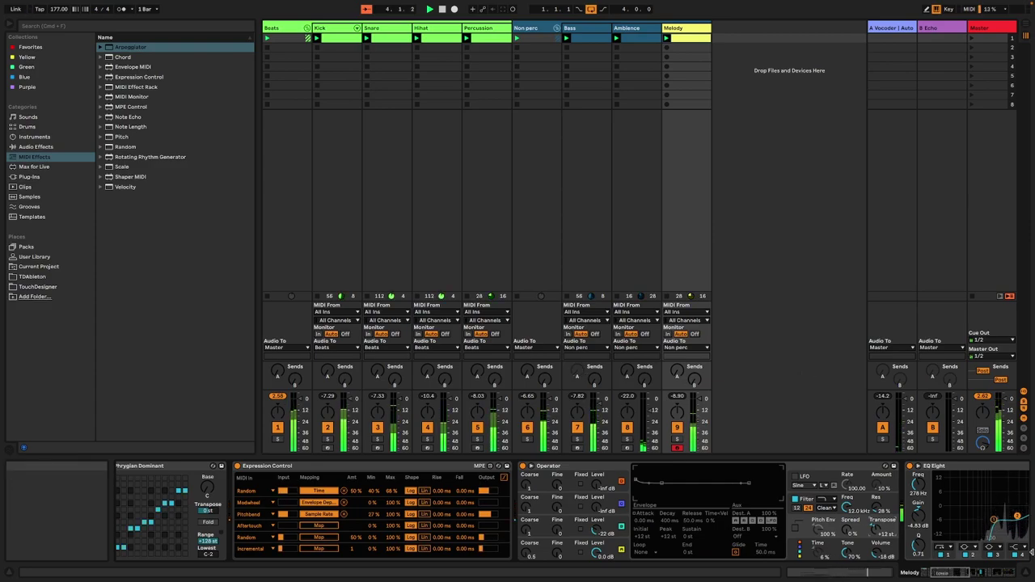
Set Operator's oscillator C to fine 163 at 0.0 dB and adjust oscillator B's coarse frequency
left_click_drag(946, 572, 865, 560)
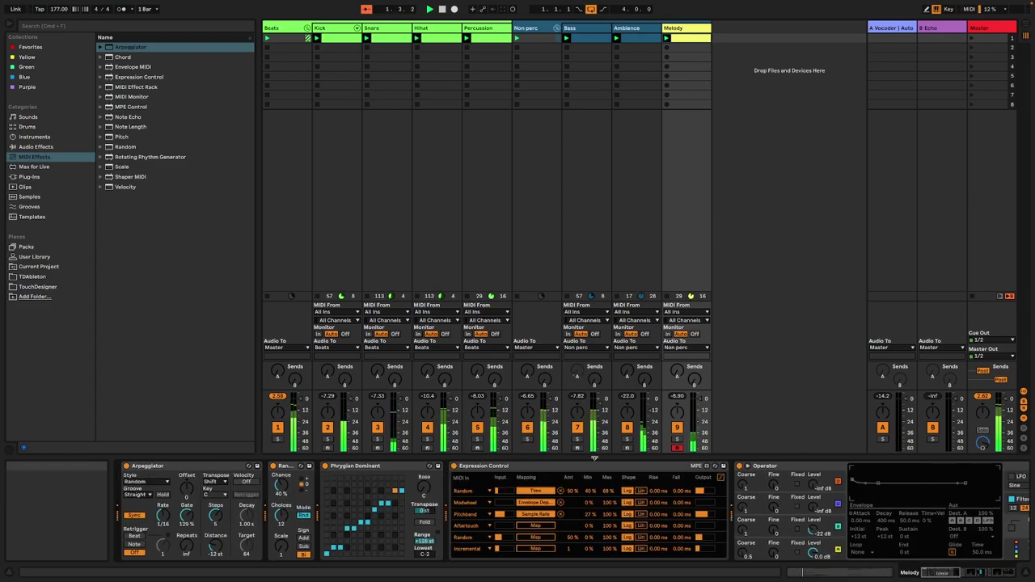
left_click_drag(775, 510, 777, 504)
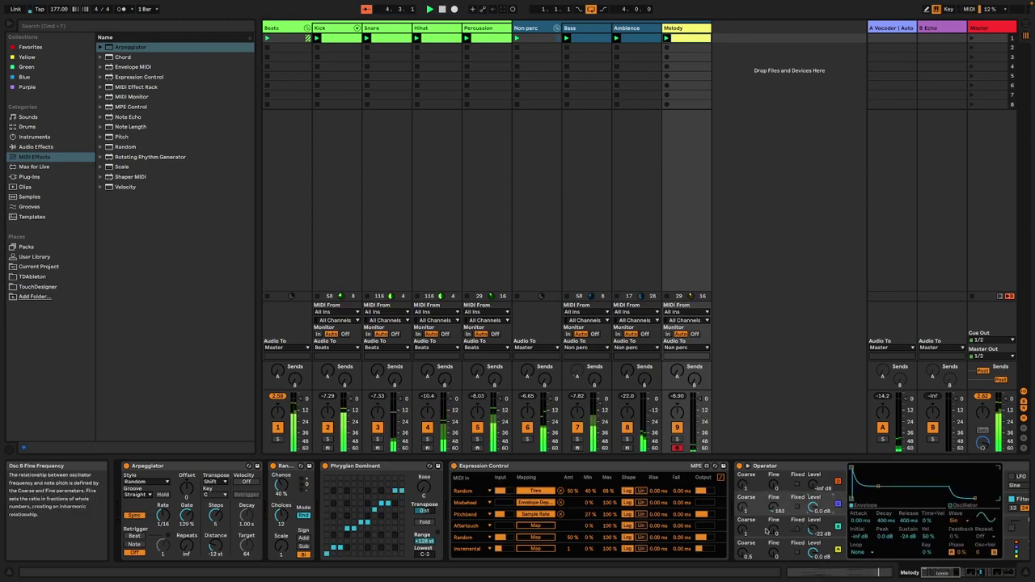
left_click(744, 527)
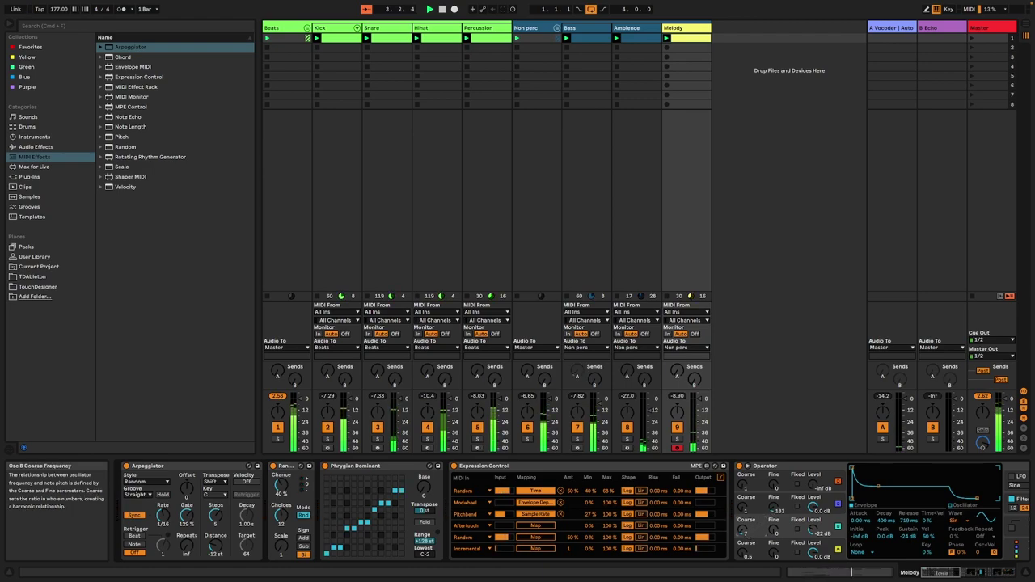
left_click(779, 510)
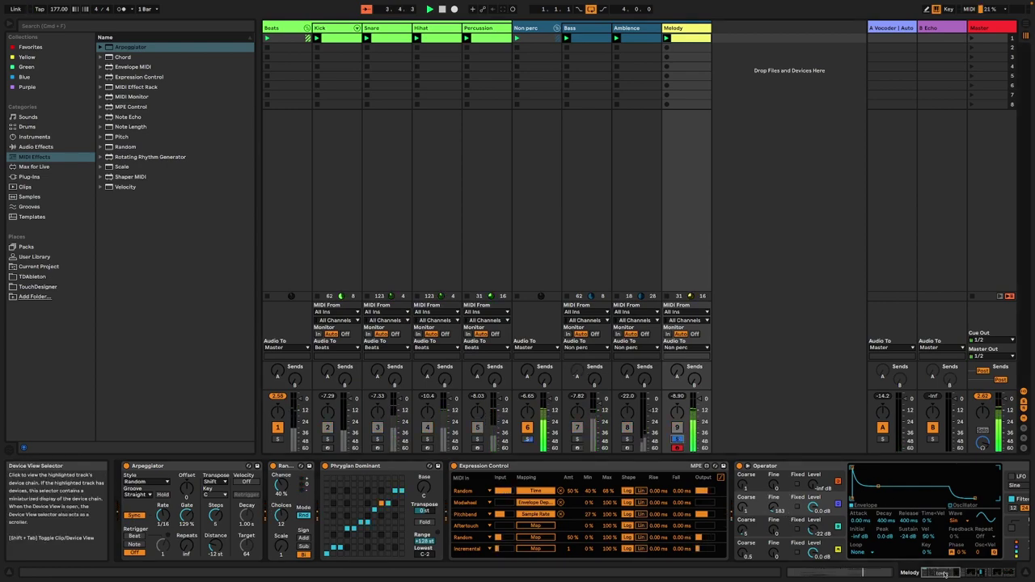
Set Operator's filter envelope decay to 171 ms and sustain to 3.4%, and lower the filter frequency to 868 Hz
scroll(857, 494, "right", 5)
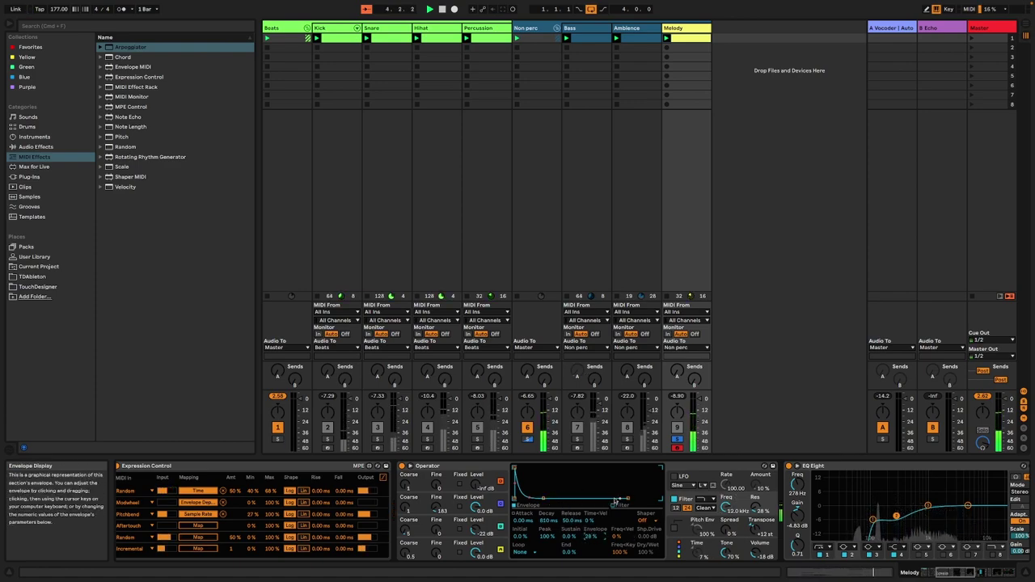
left_click_drag(556, 496, 539, 498)
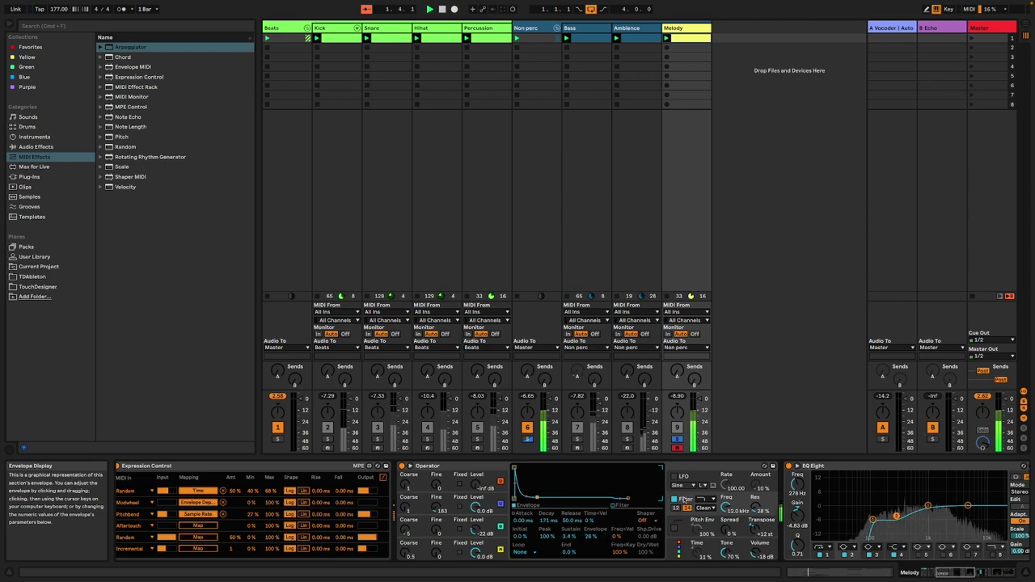
left_click_drag(725, 507, 726, 550)
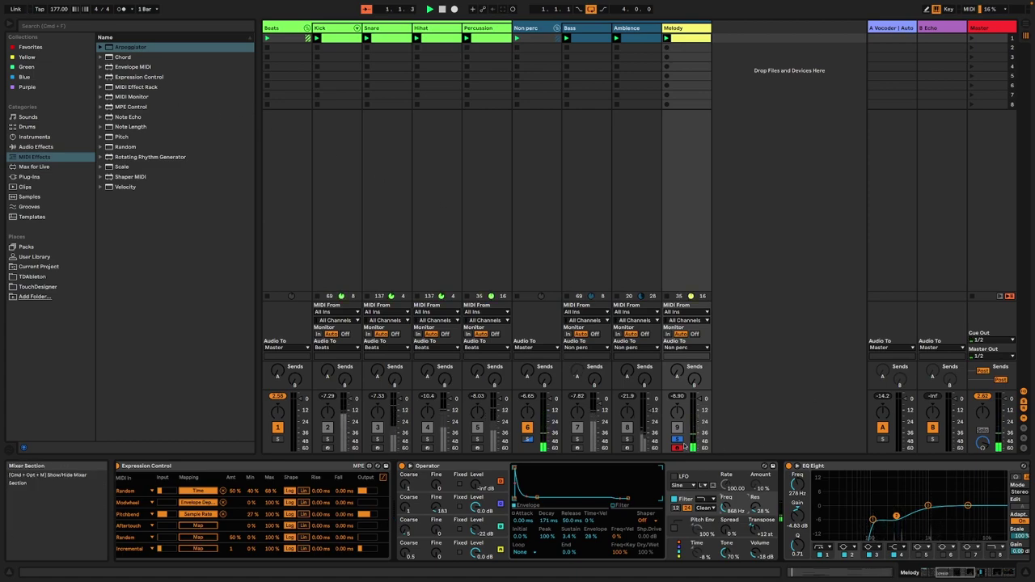
Unsolo the Melody track and mute the Ambience and Bass tracks
left_click(677, 438)
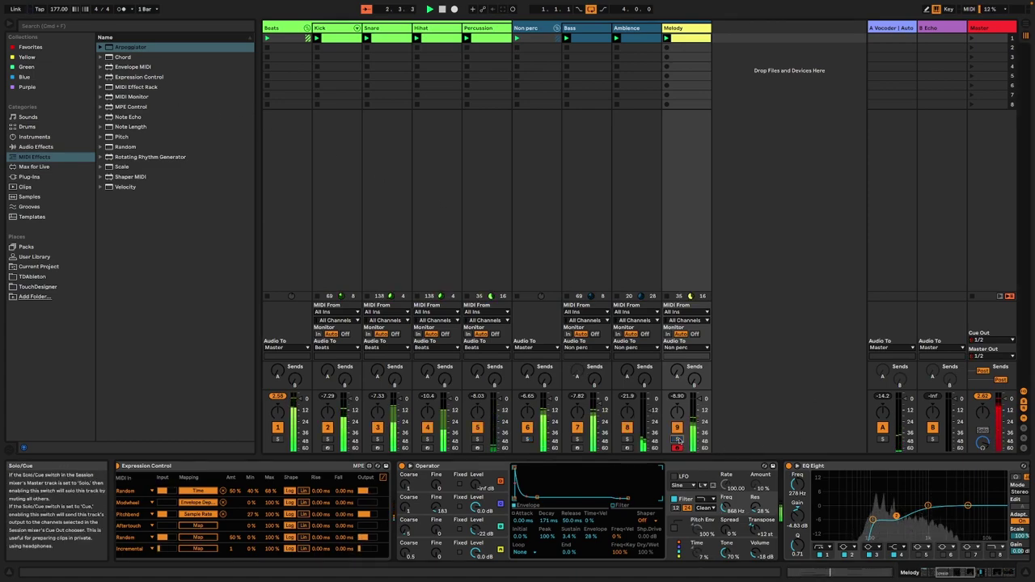
left_click(627, 427)
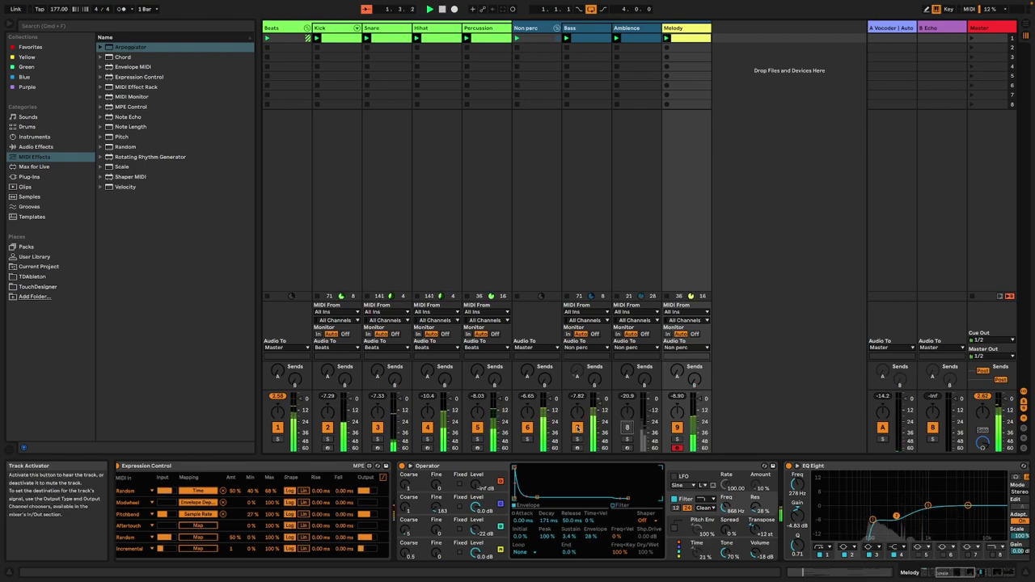
left_click(577, 426)
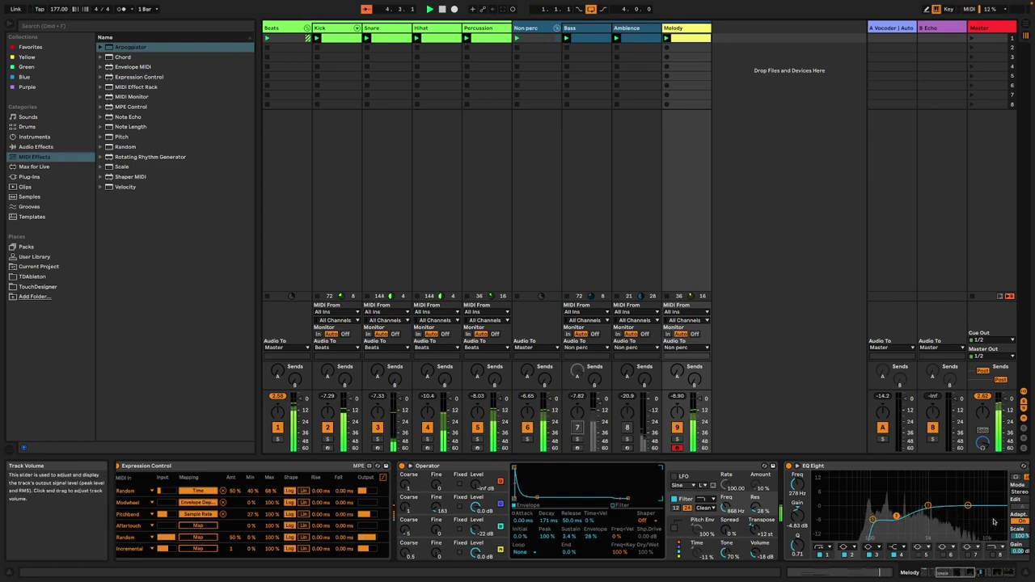
Turn on the Melody track's Reverb with Lo Cut enabled, an input filter at 2.23 kHz and 4.55 bandwidth, and 16.1 s decay
left_click_drag(964, 574, 1007, 574)
left_click(709, 467)
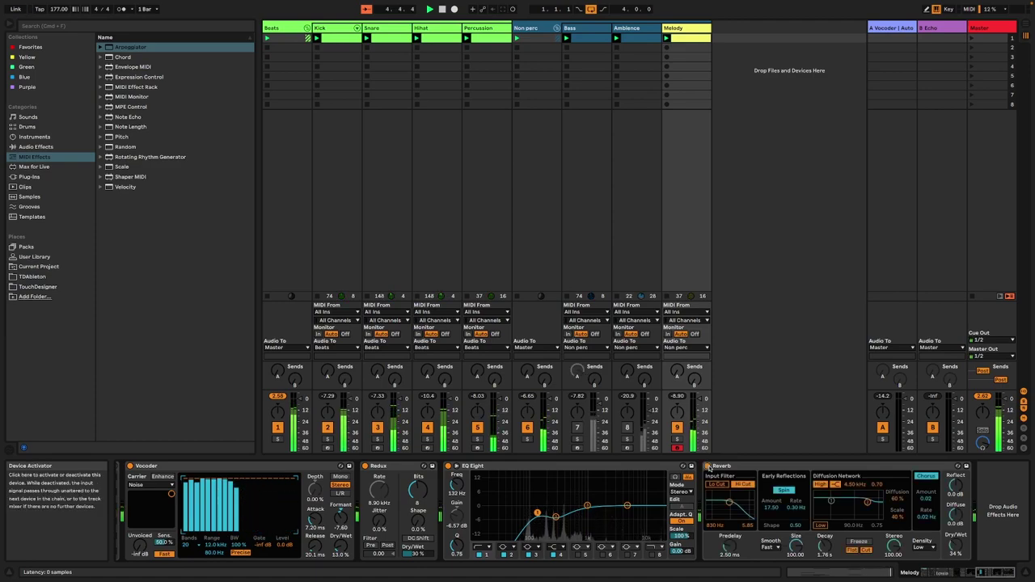
left_click_drag(824, 546, 825, 525)
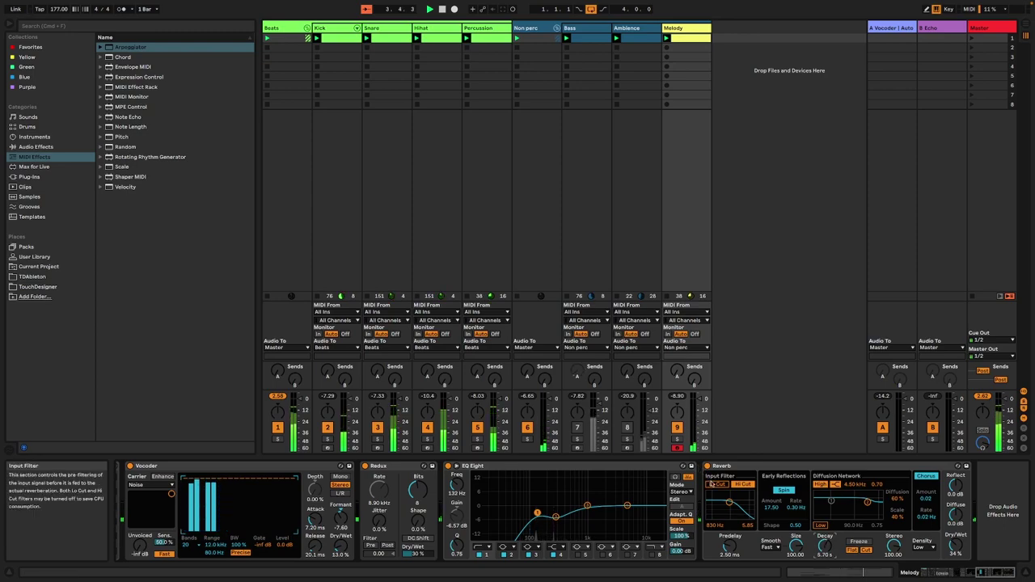
left_click(716, 484)
left_click_drag(728, 502, 735, 506)
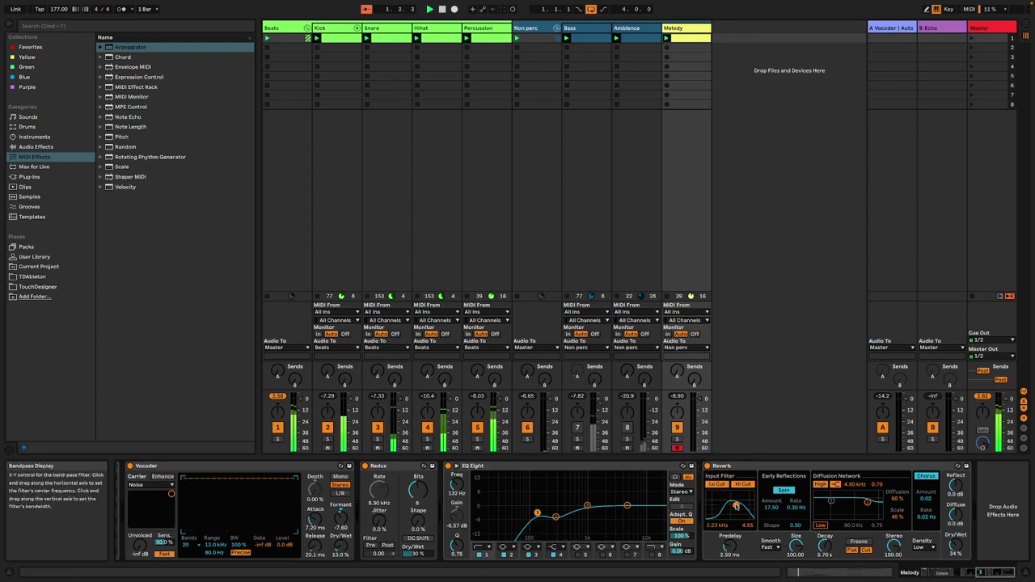
left_click_drag(824, 545, 824, 520)
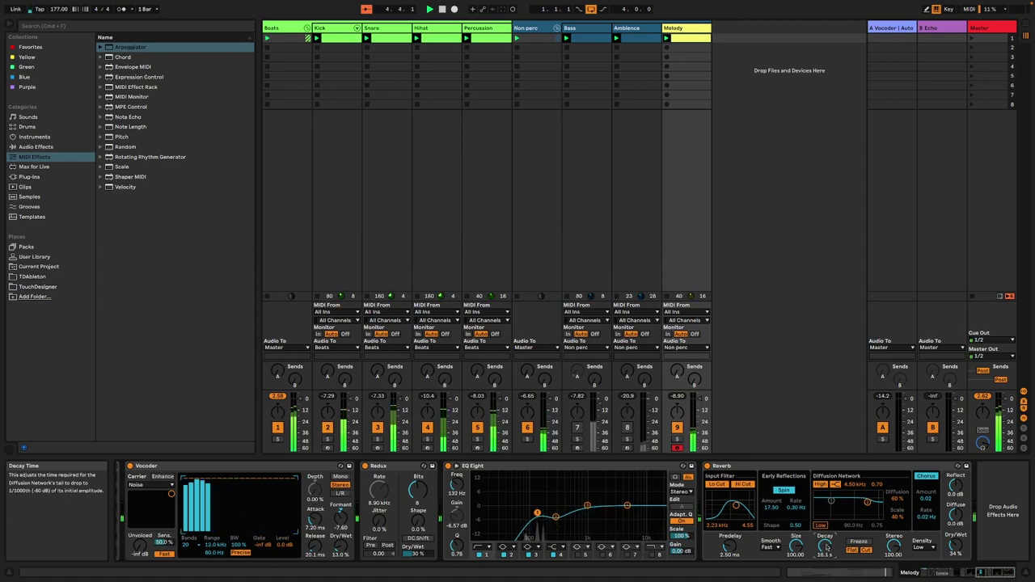
Map Expression Control's Aftertouch to the Melody track's send A and its second Random source to send B
left_click_drag(677, 371, 677, 322)
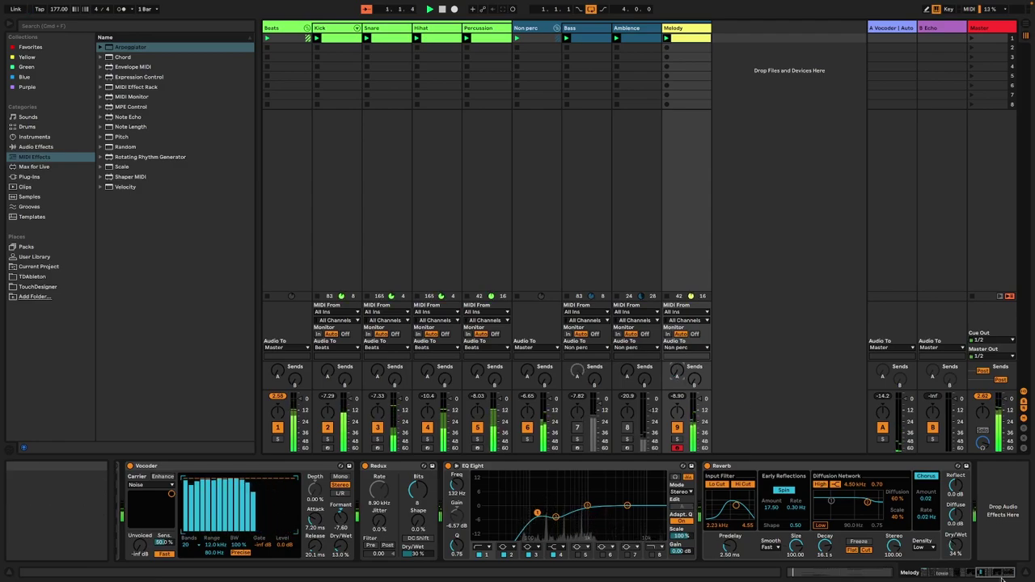
left_click(937, 572)
left_click(543, 525)
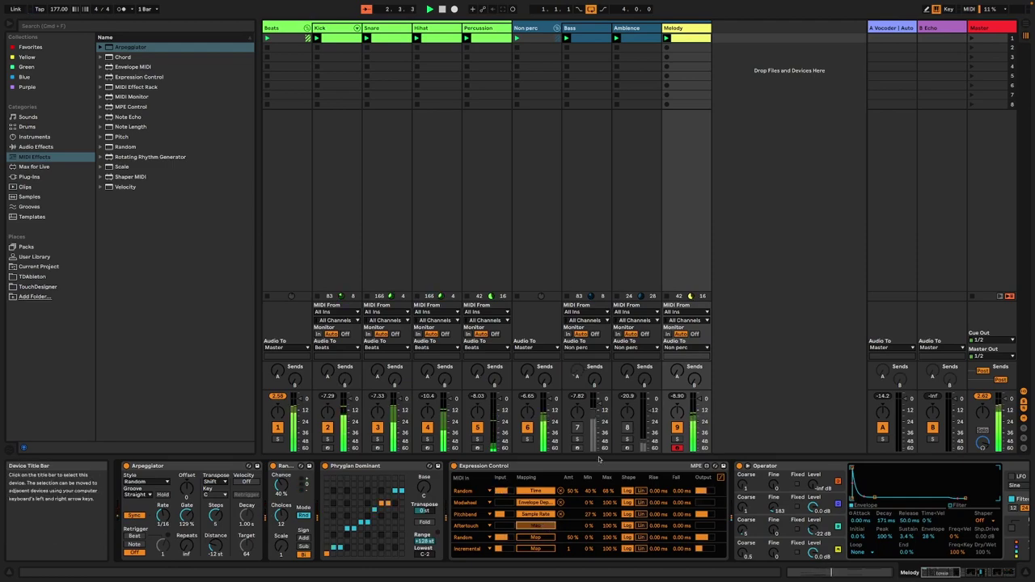
left_click(678, 373)
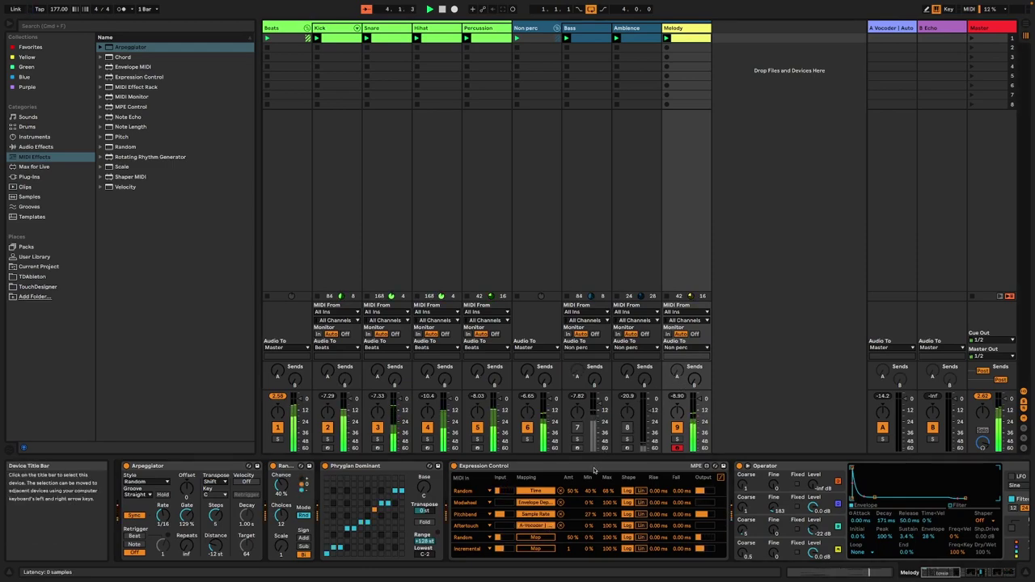
left_click(535, 537)
left_click(694, 379)
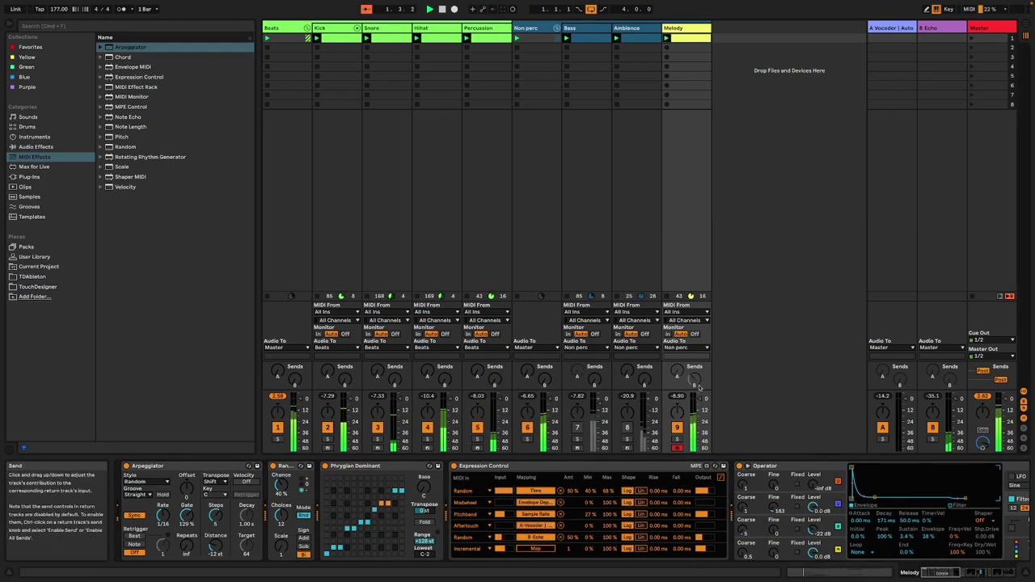
Set the B return's Echo to a free delay time of 51.3 ms with 80% feedback
left_click(933, 28)
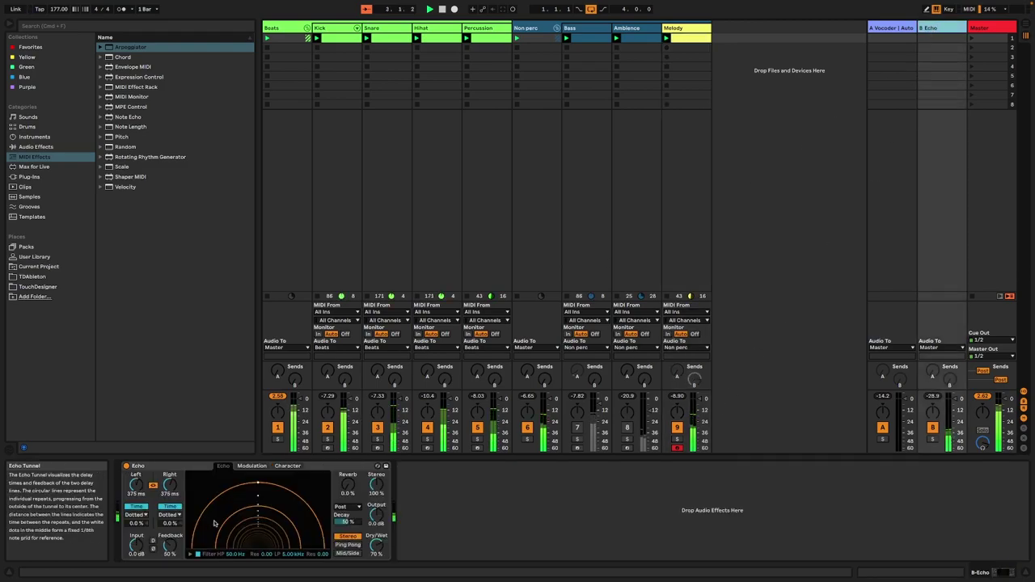
left_click(169, 506)
left_click(169, 506)
left_click_drag(169, 485, 165, 529)
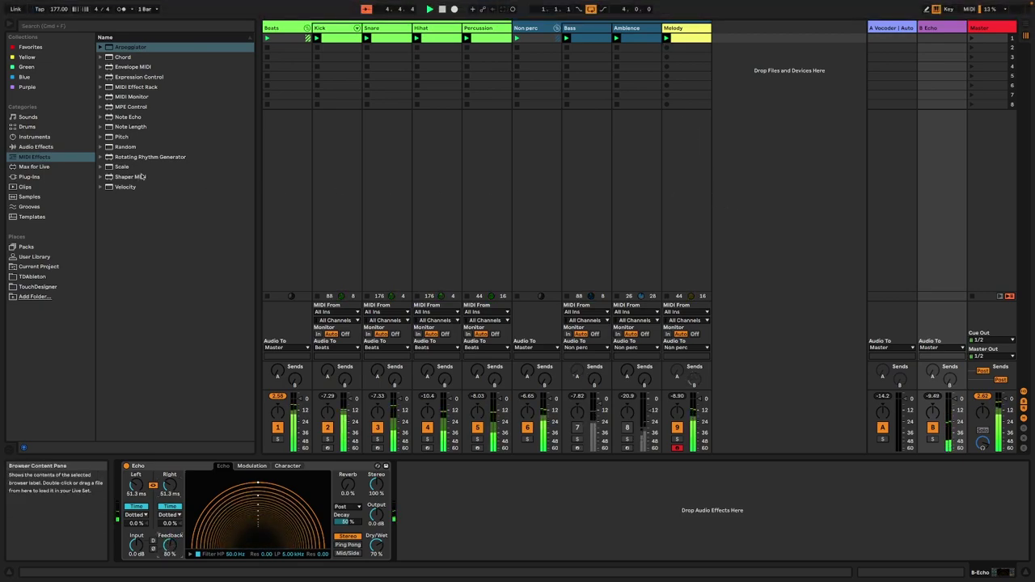
Add a Limiter after Echo on the B return and set its ceiling to -6.94 dB
left_click(49, 147)
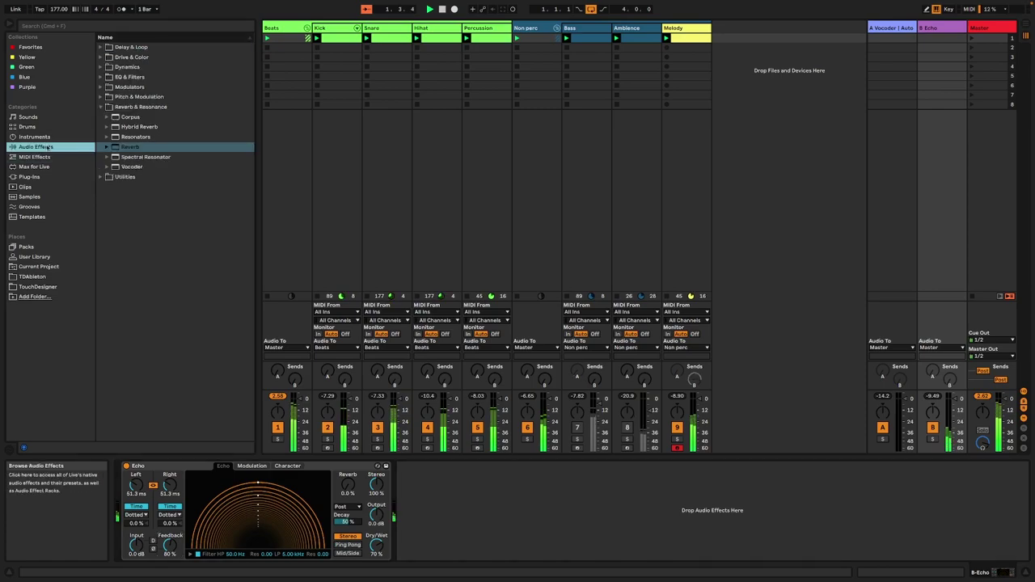
left_click(101, 67)
double_click(129, 107)
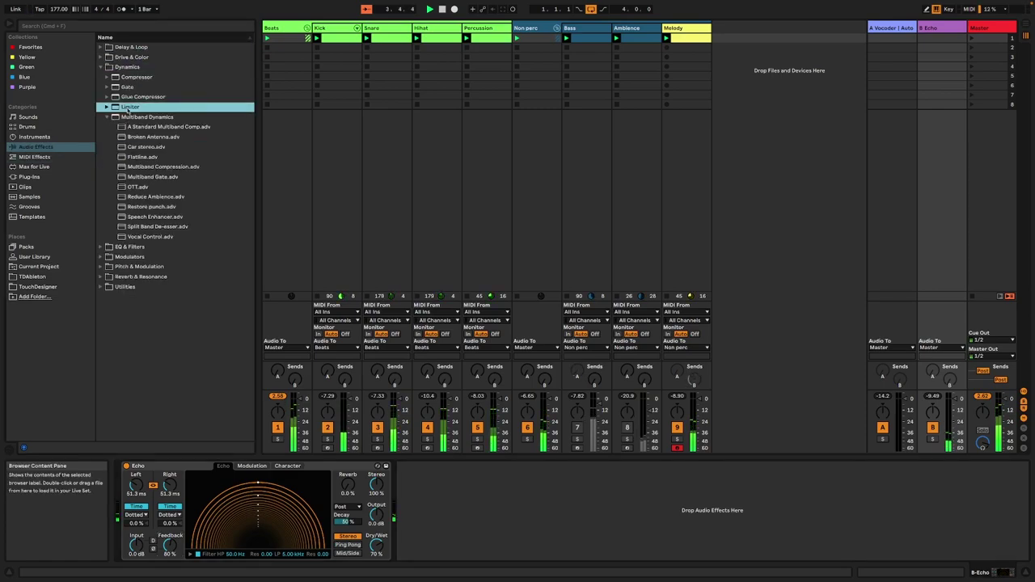
left_click_drag(441, 483, 440, 505)
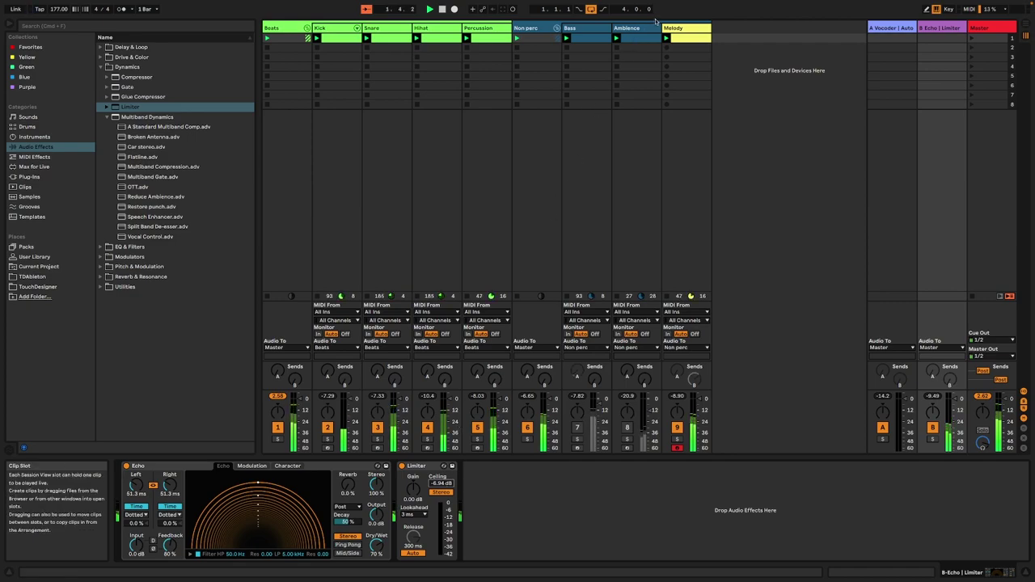
Map the Melody Expression Control's Incremental source to Echo's left delay time on the B return and show Echo's Character settings
left_click(670, 38)
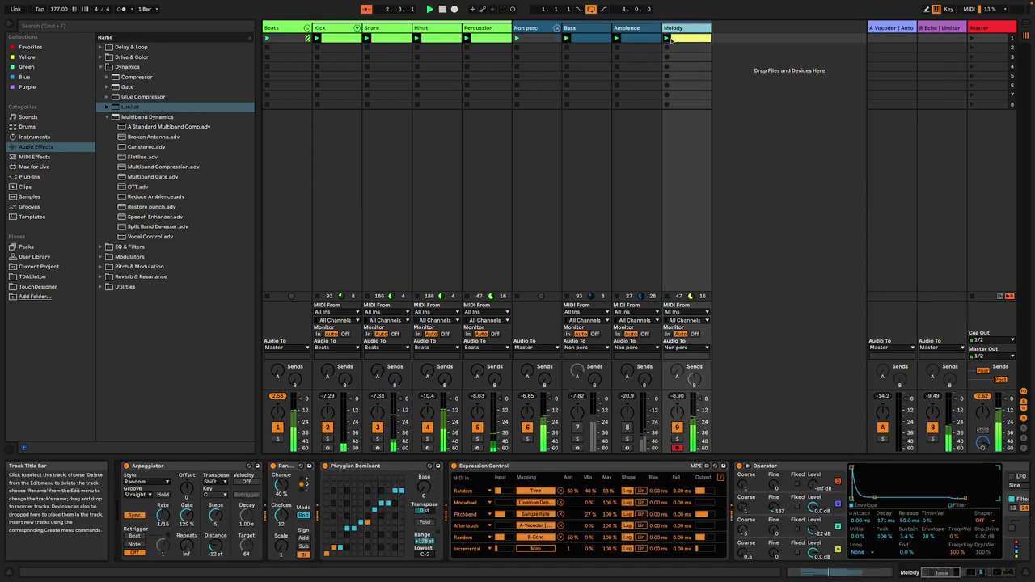
left_click(550, 549)
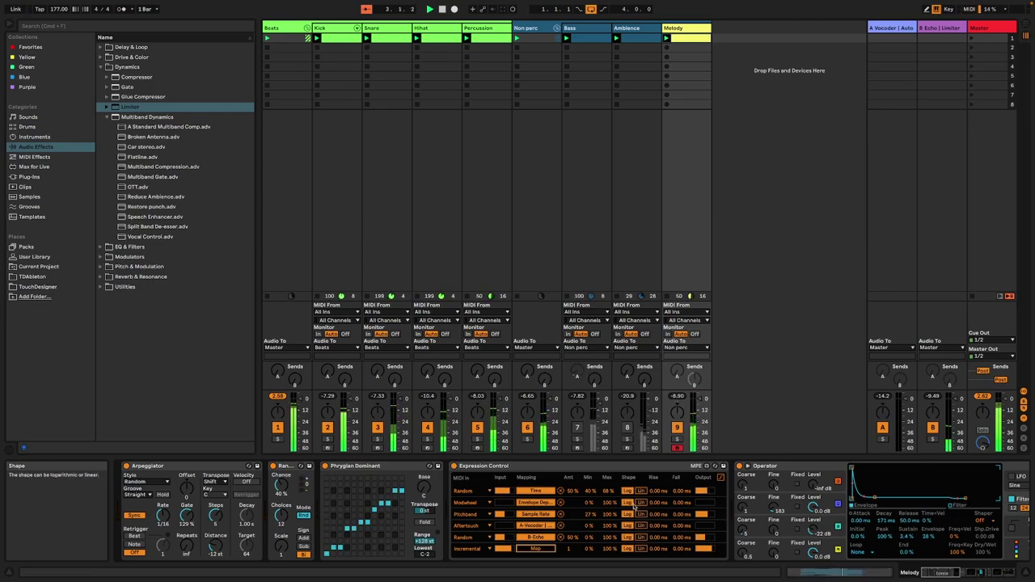
left_click(535, 549)
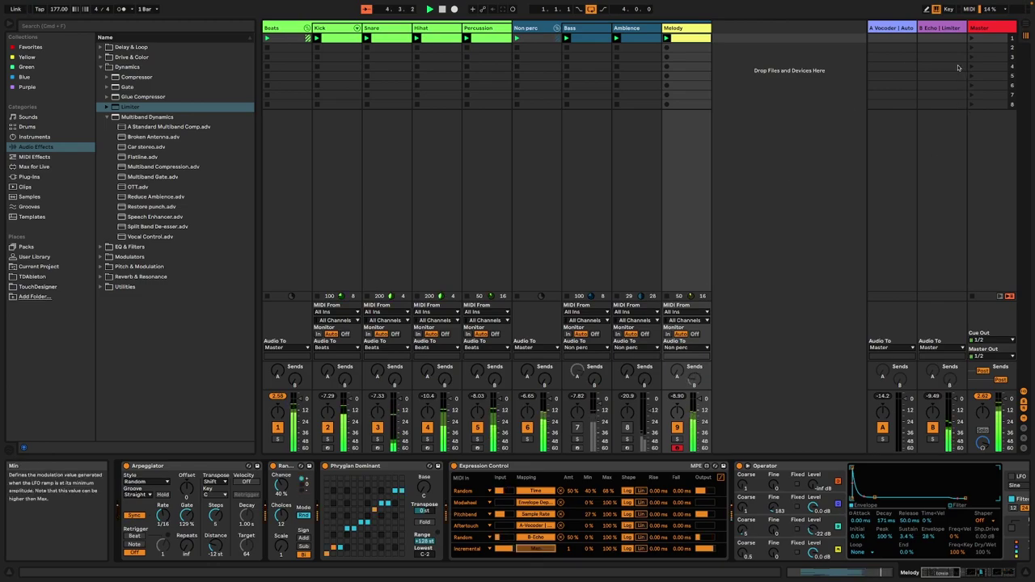
left_click(938, 28)
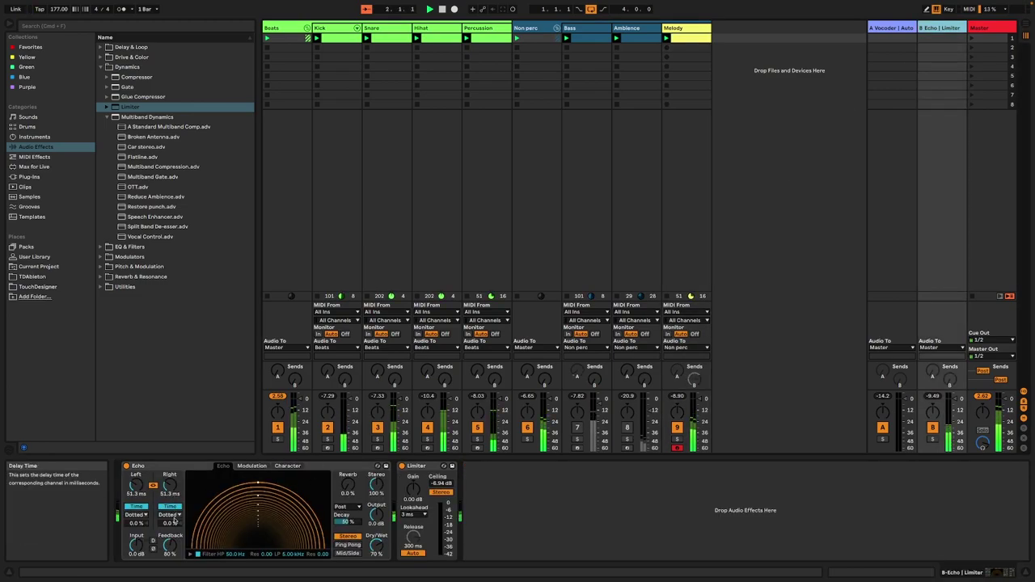
left_click_drag(172, 488, 172, 526)
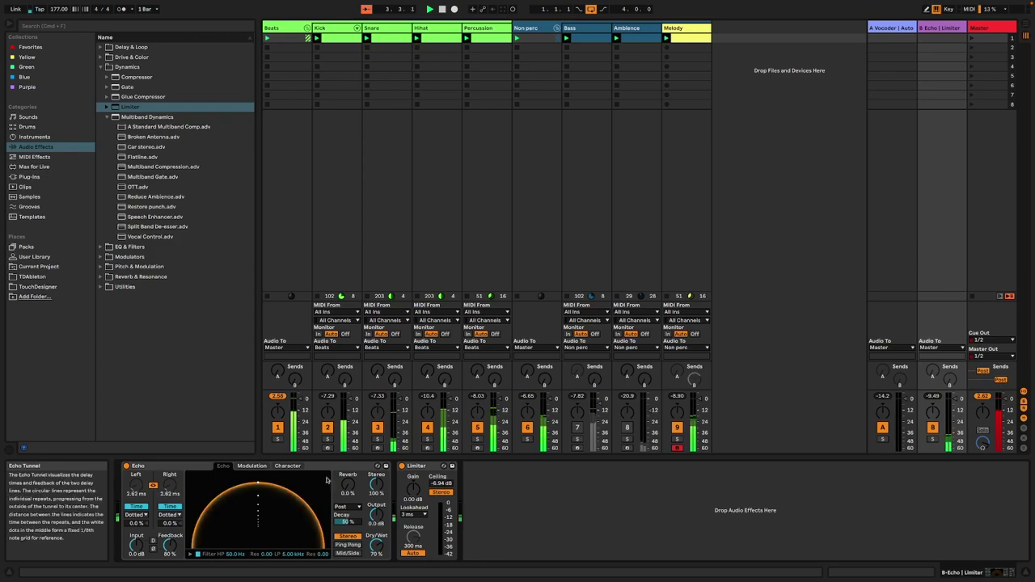
left_click(287, 466)
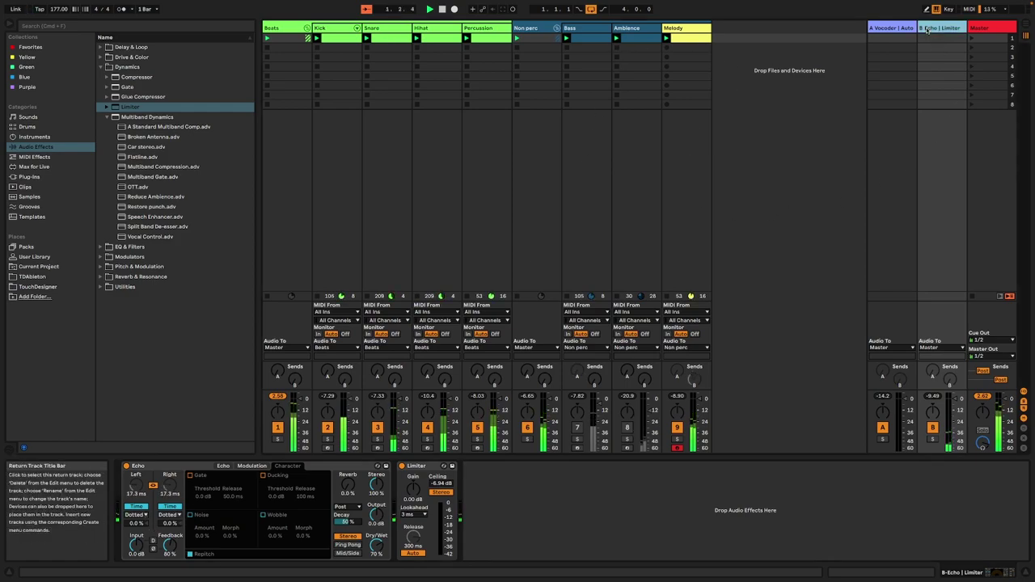
Add the "TFP - Expression Control - All Random" preset to the Melody track and place it before the Arpeggiator
left_click(52, 156)
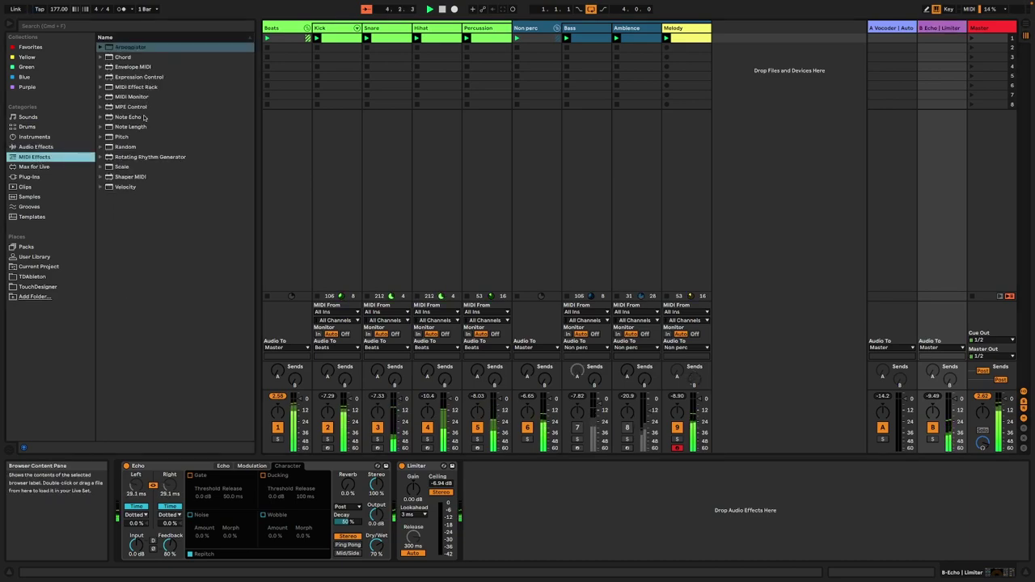
left_click(104, 77)
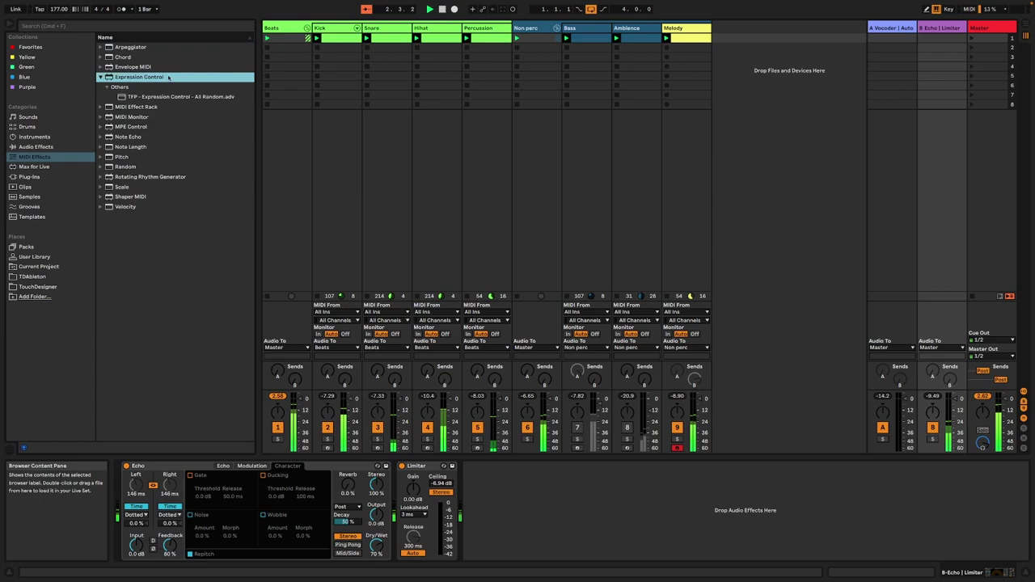
left_click(680, 33)
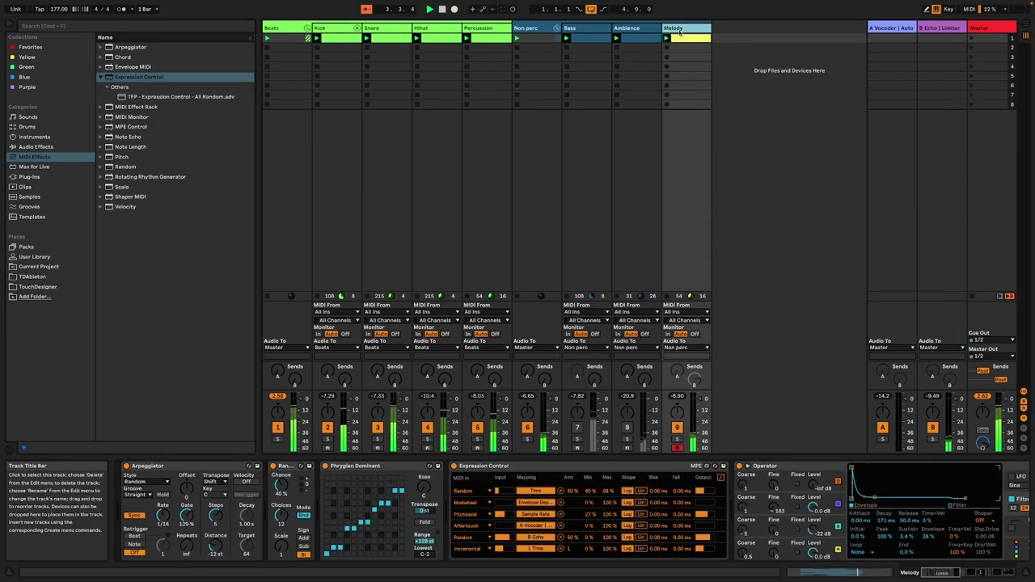
left_click(177, 97)
left_click_drag(767, 515, 768, 514)
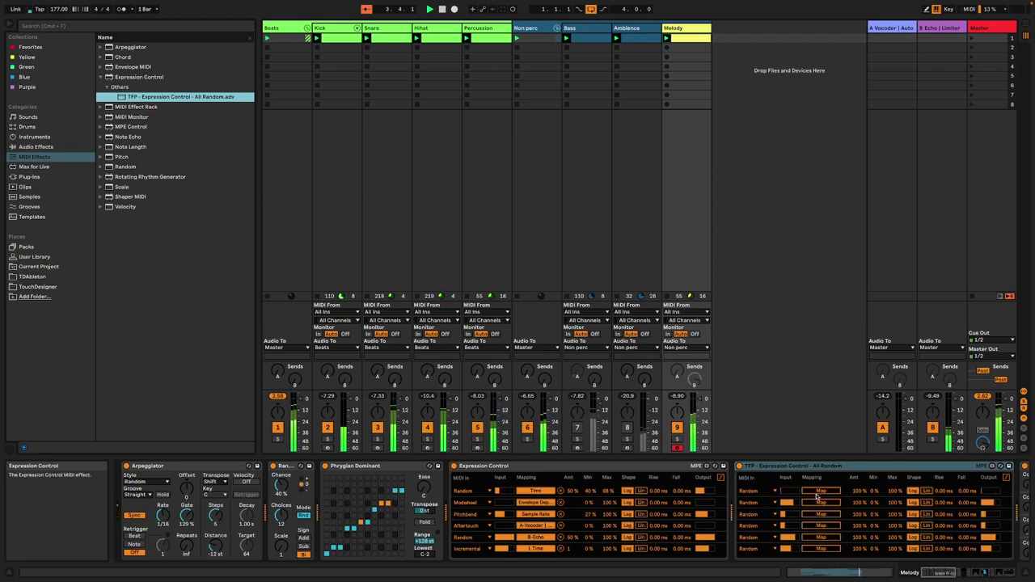
left_click_drag(793, 466, 130, 509)
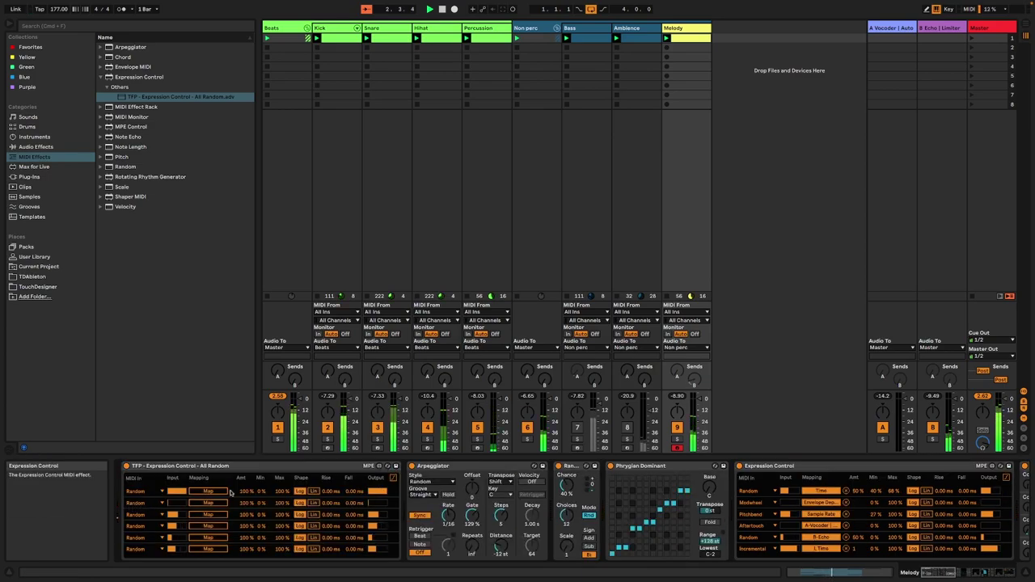
Map the All Random device's first source to Echo's Feedback with an 83% maximum, and move the original Expression Control before the Arpeggiator
left_click(937, 32)
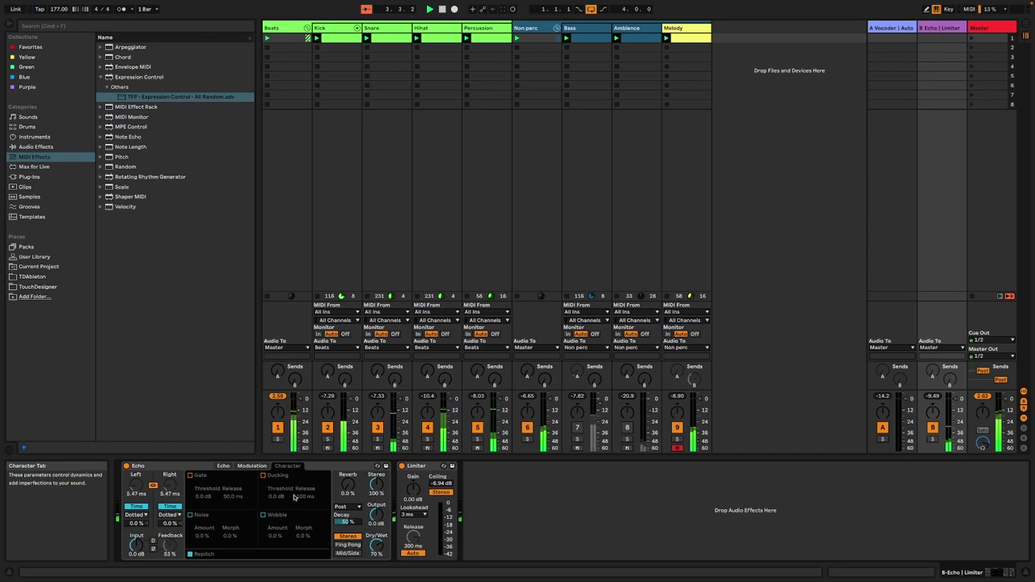
left_click(687, 31)
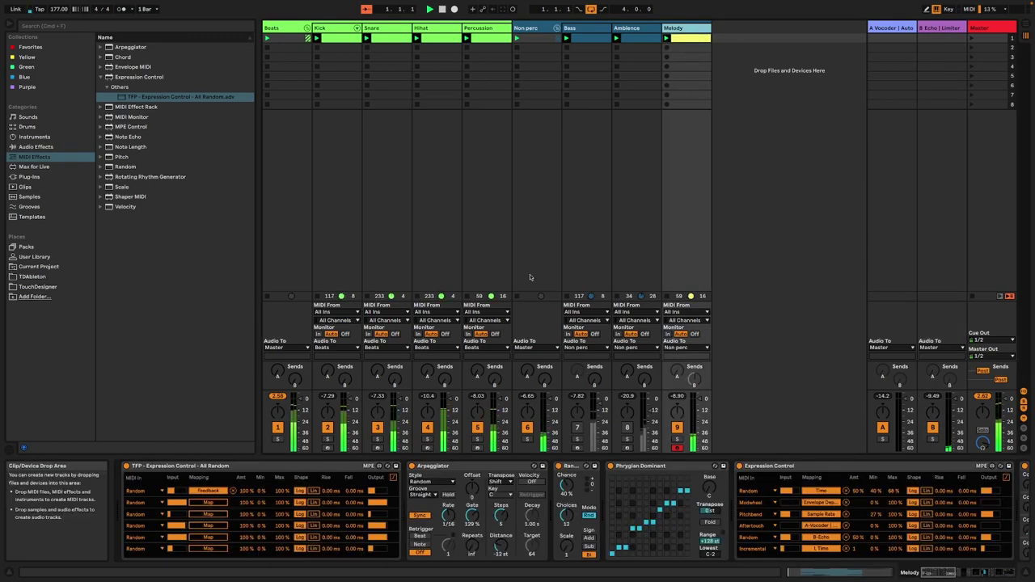
left_click_drag(281, 491, 280, 496)
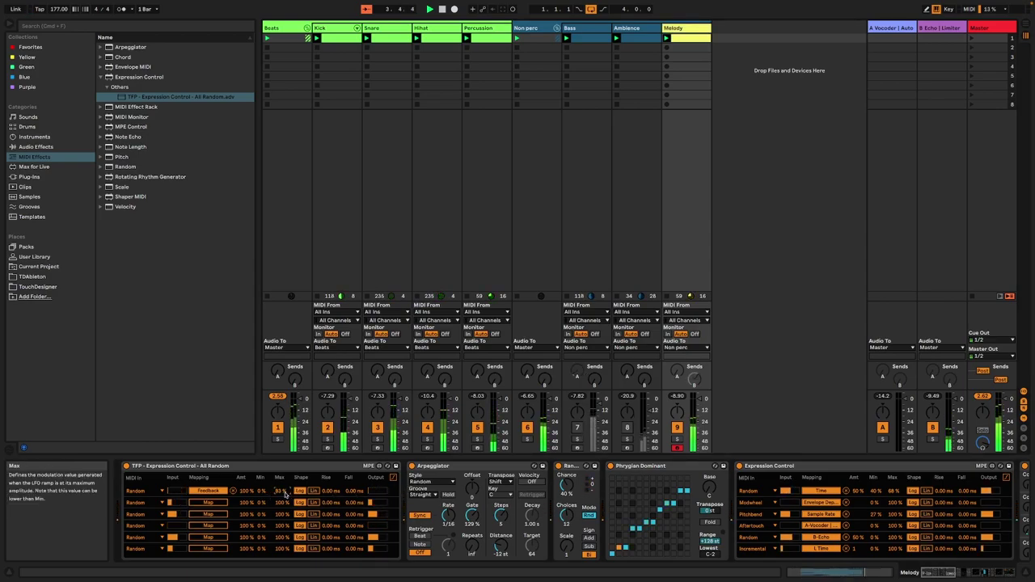
left_click_drag(833, 467, 437, 491)
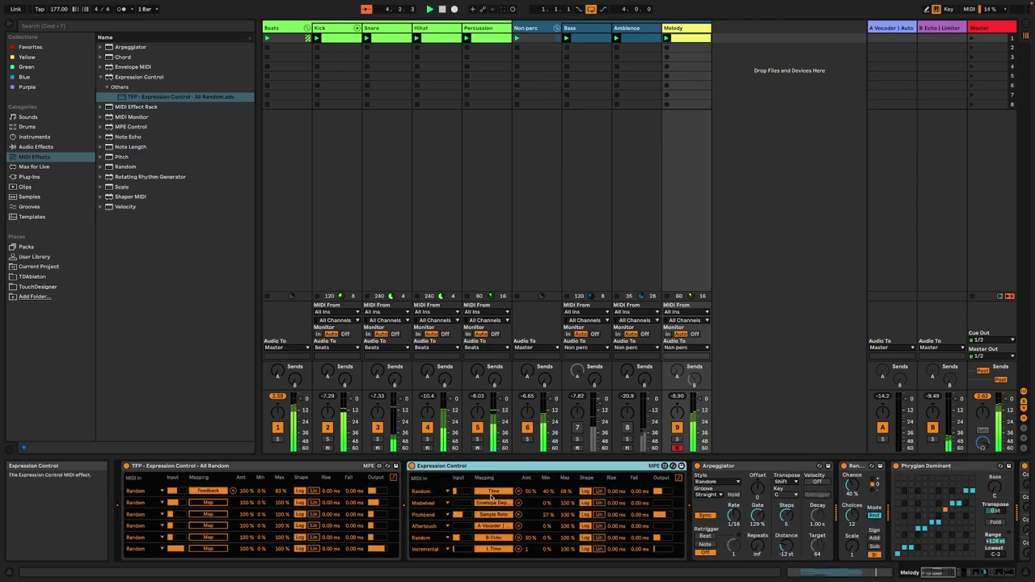
Lower the Limiter ceiling on the B return to -12.0 dB and return to the Melody track's devices
left_click(953, 29)
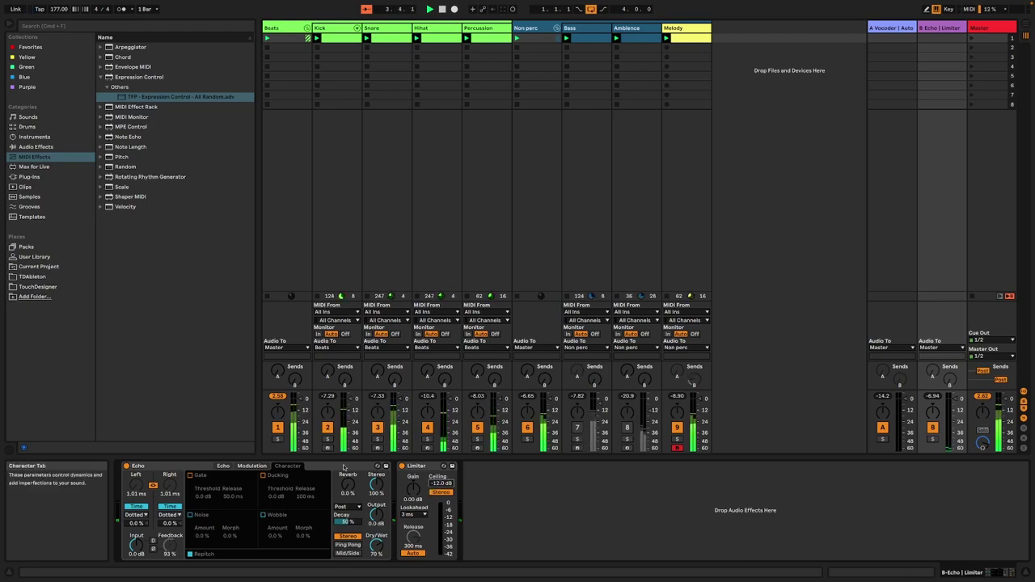
left_click(675, 28)
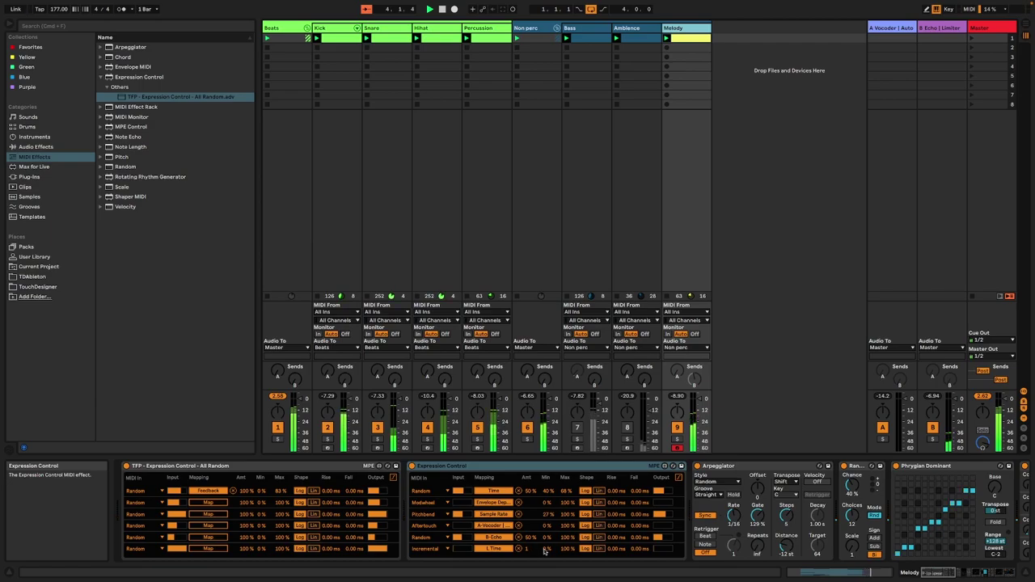
Set the Incremental delay-time mapping's minimum to 16%, lower the Feedback mapping's maximum, and show the B return's devices
left_click_drag(544, 550, 544, 547)
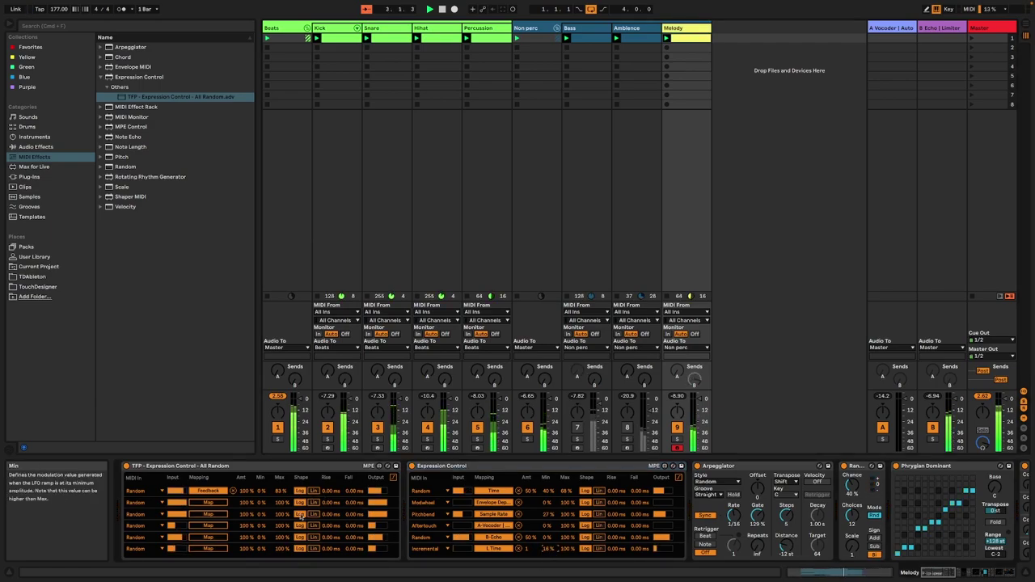
left_click_drag(281, 492, 281, 496)
left_click(929, 28)
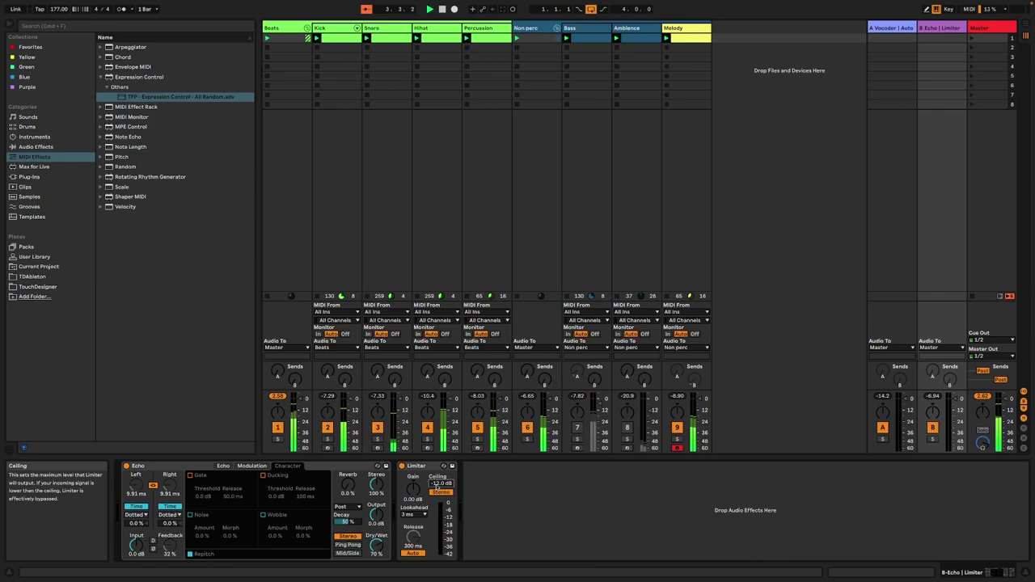
Set the B return's Limiter ceiling to -24 dB, and mute the Melody track while reactivating the Bass track
type("-24")
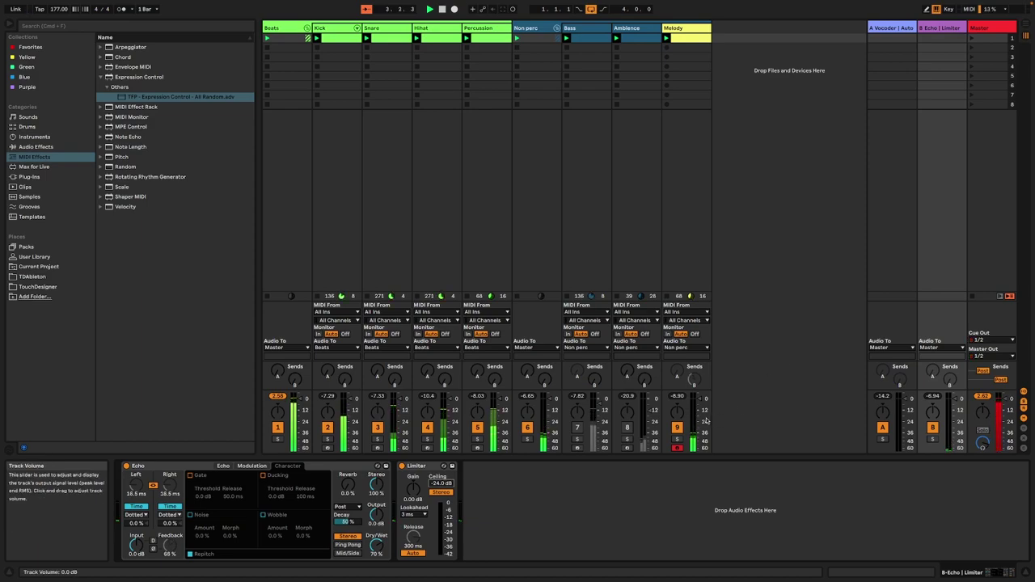
left_click(677, 427)
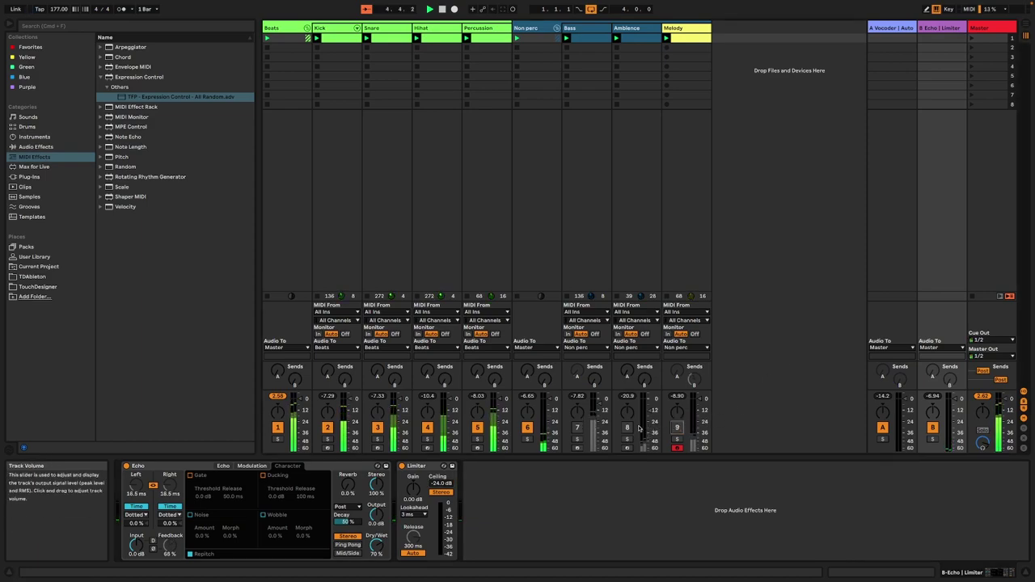
left_click(577, 427)
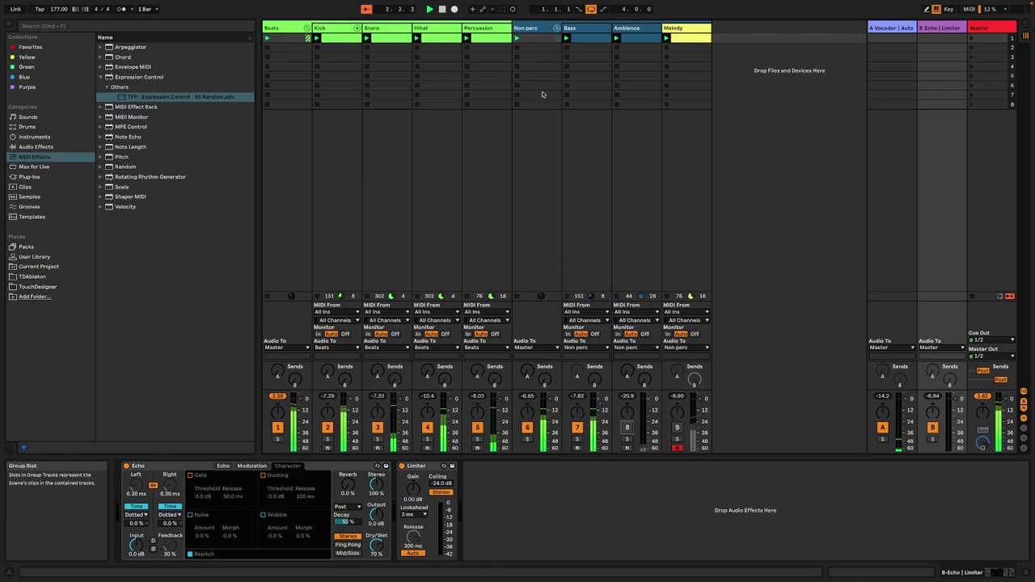
Reset playback to the start and record the session clips into the Arrangement, extending the loop length to 41 bars
double_click(441, 10)
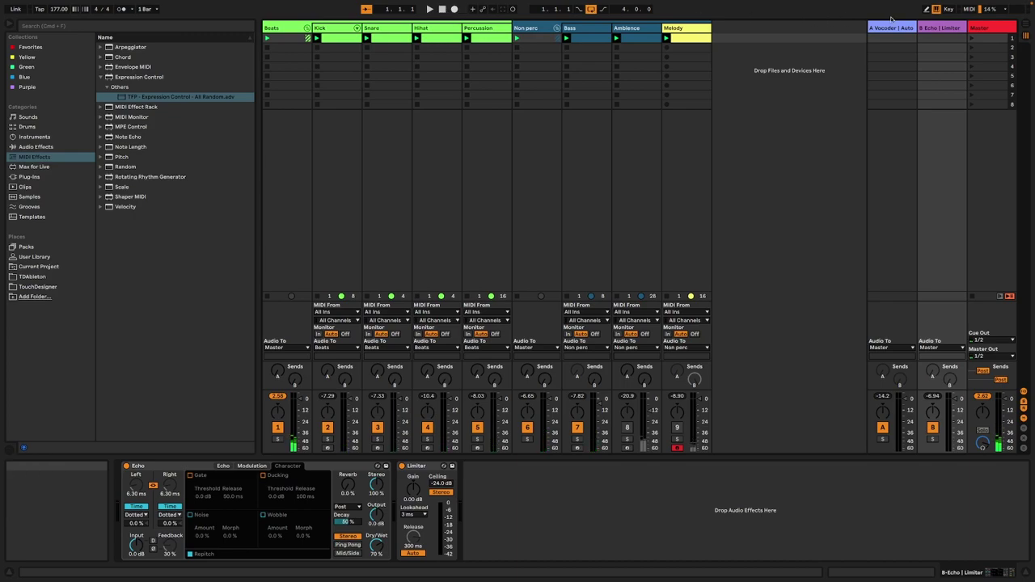
left_click(1025, 27)
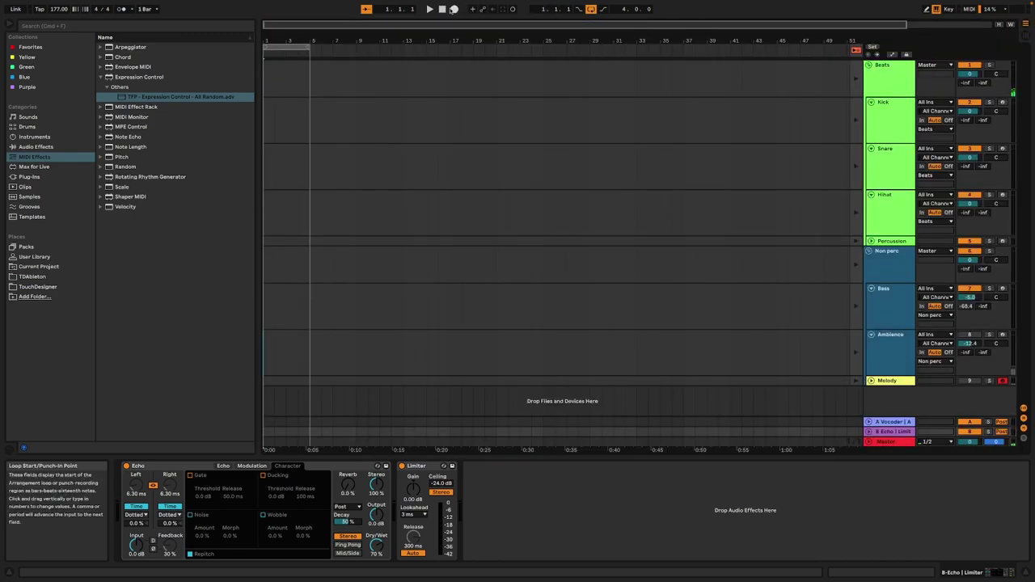
key("space")
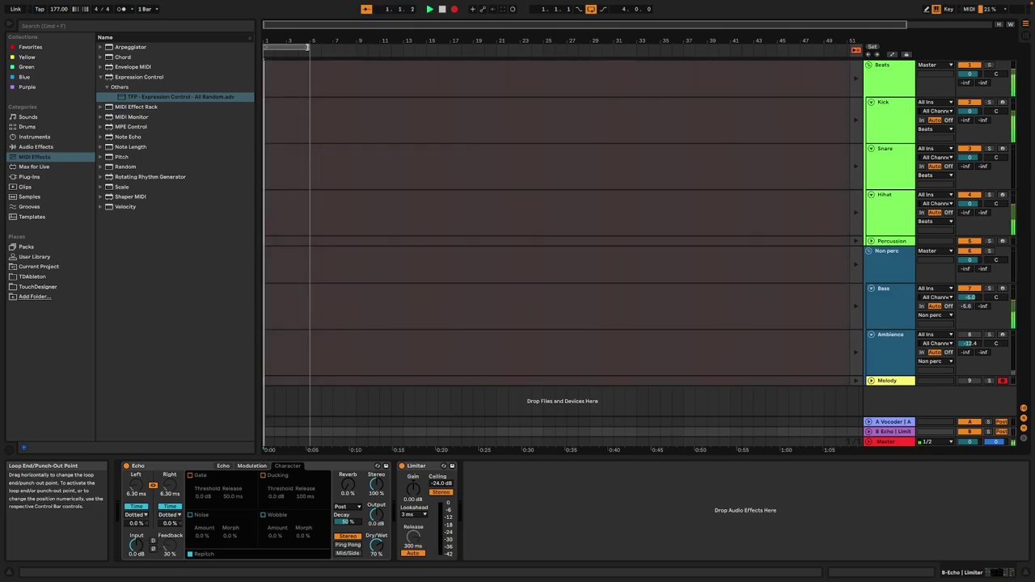
left_click_drag(306, 47, 738, 69)
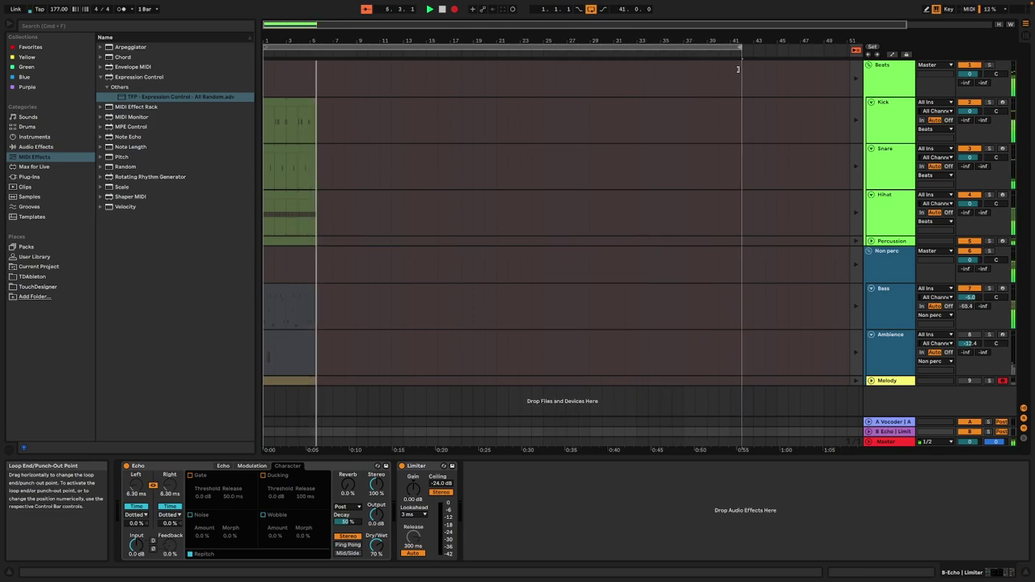
Extend the arrangement loop to 48 bars and show the Master track's device chain in Session View
left_click_drag(738, 69, 720, 40)
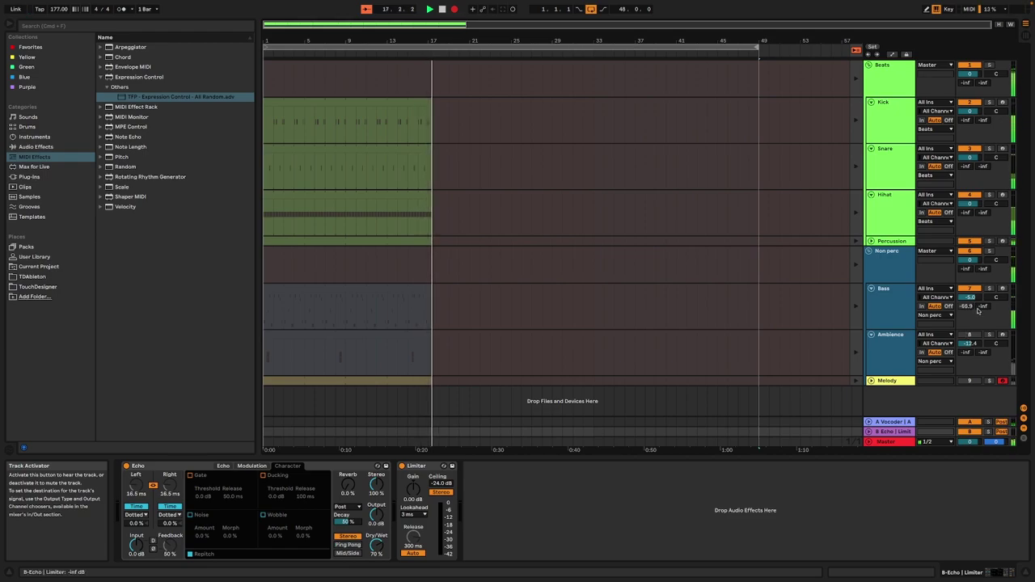
left_click(1025, 35)
left_click(990, 27)
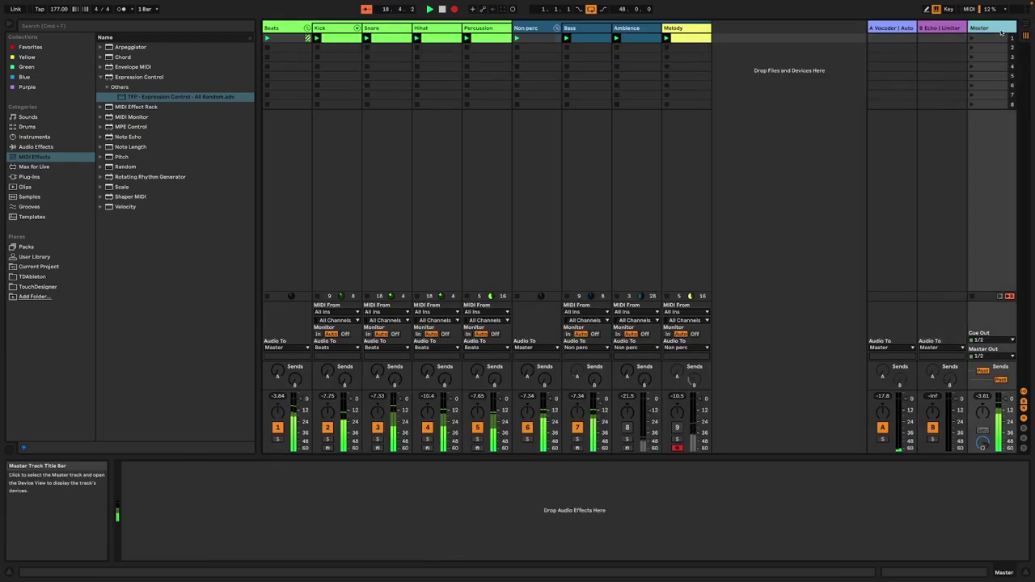
Add an EQ Eight from the EQ & Filters audio effects to the Master track
left_click(41, 149)
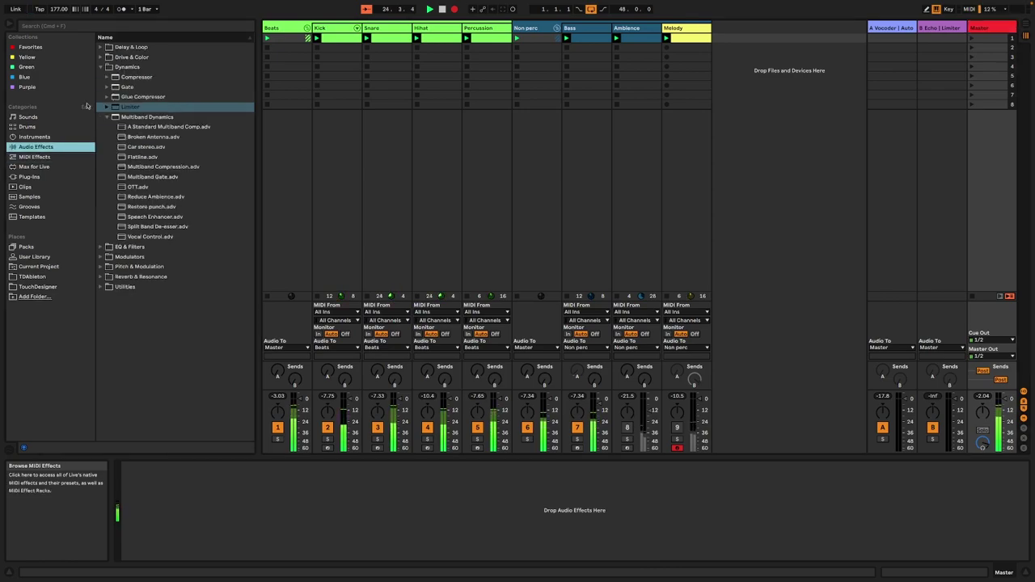
left_click(106, 117)
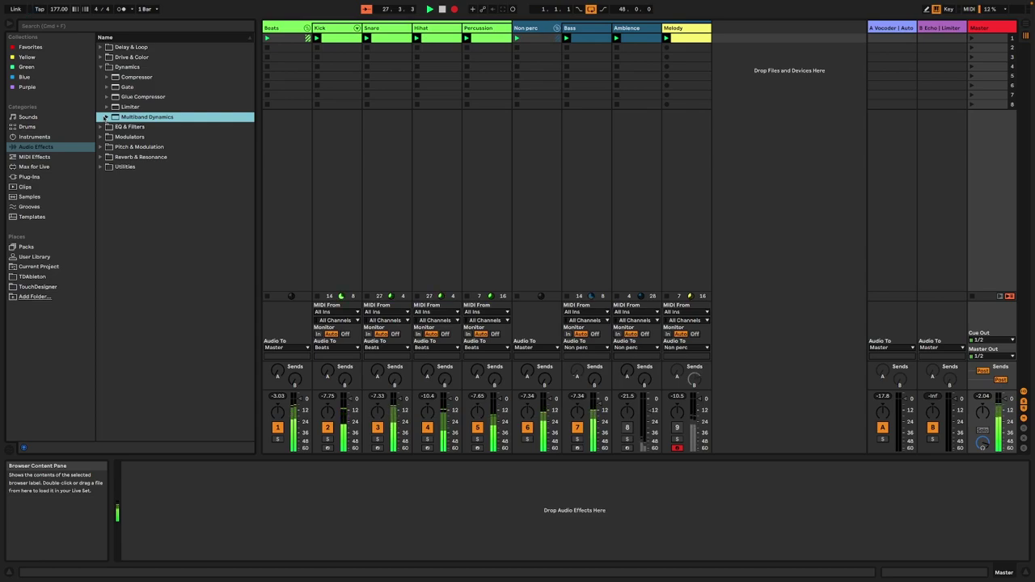
left_click(105, 127)
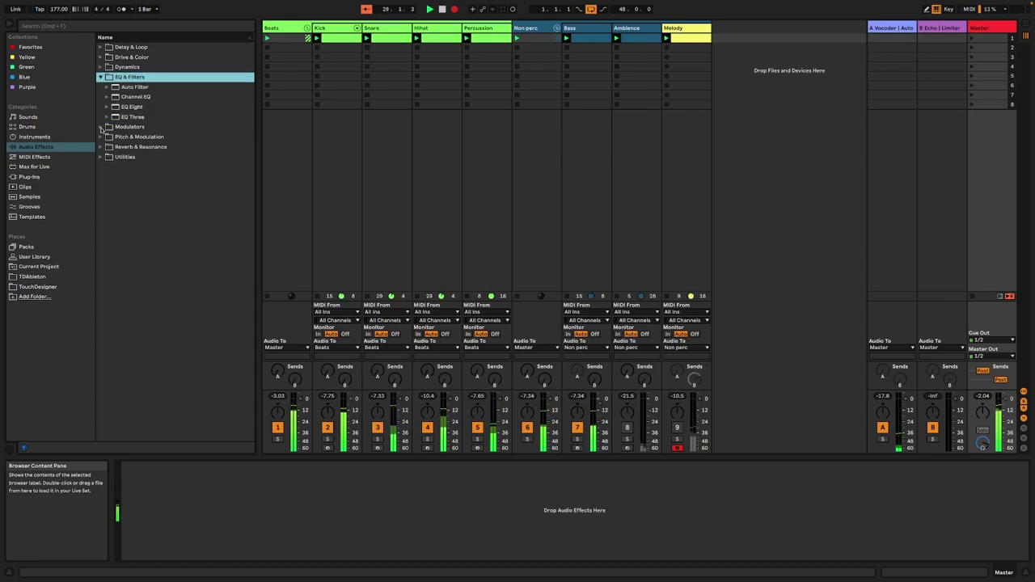
left_click(135, 108)
double_click(134, 107)
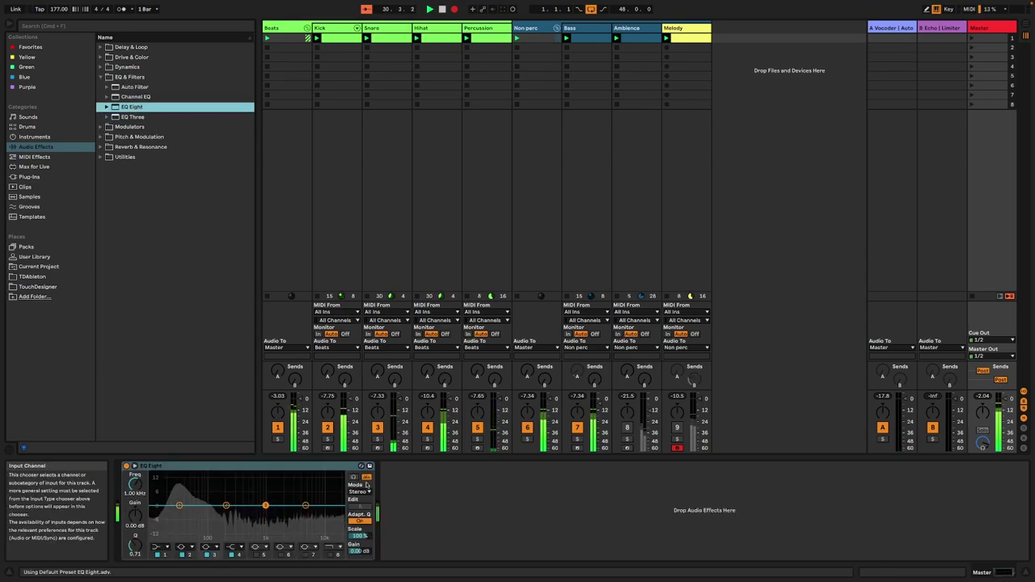
Make EQ Eight band 1 a steep low cut near 25 Hz and dip band 2 about 3.4 dB around 194 Hz with Q 1.46
left_click(179, 506)
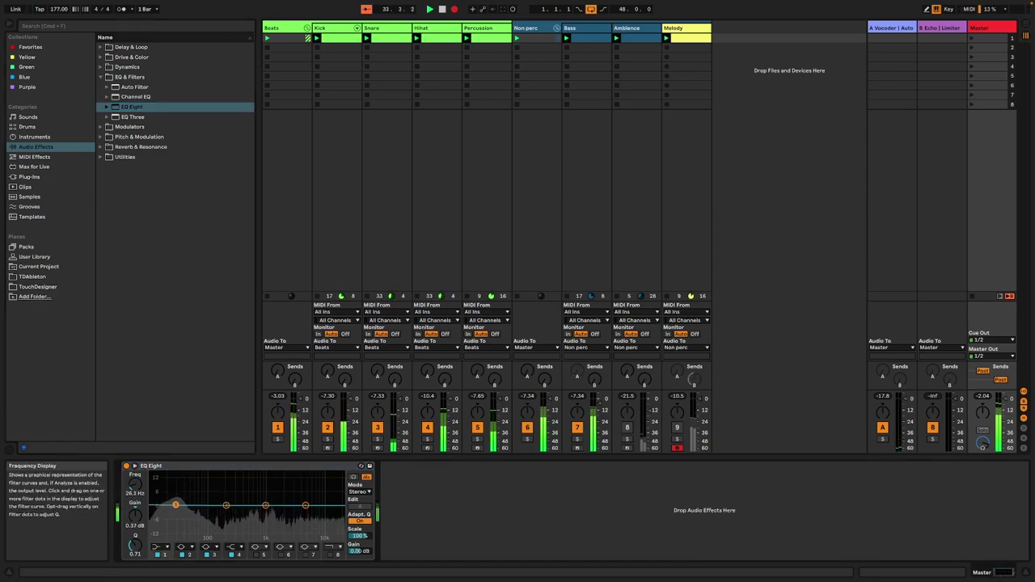
left_click(159, 547)
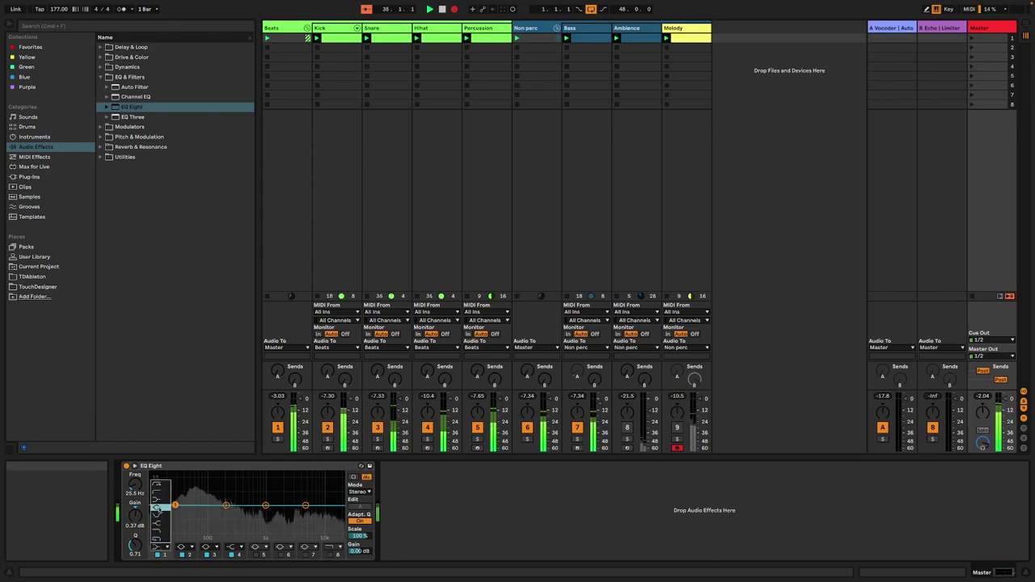
left_click(157, 484)
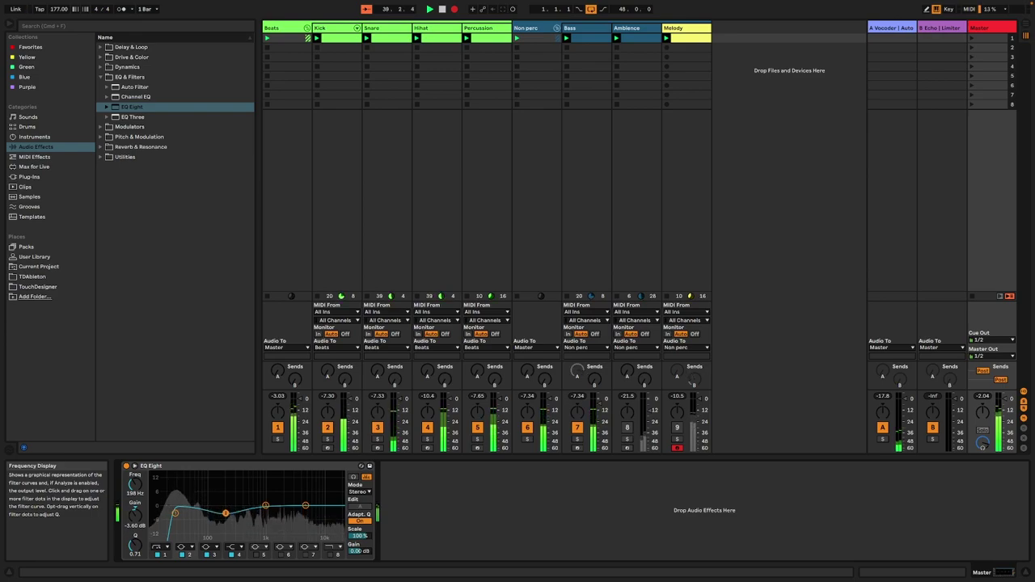
left_click_drag(227, 512, 225, 513)
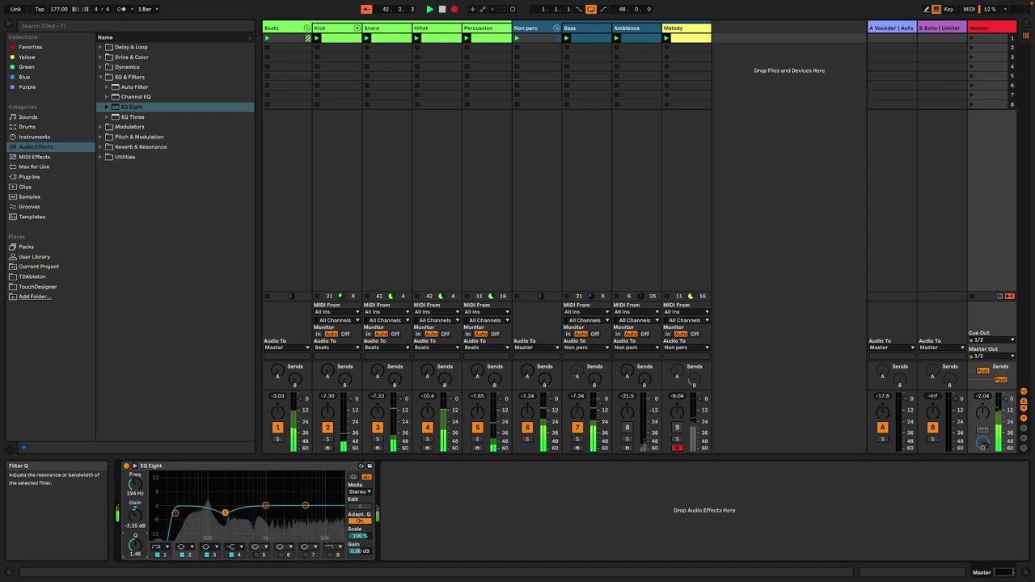
Activate the muted Ambience and Melody tracks
left_click(627, 427)
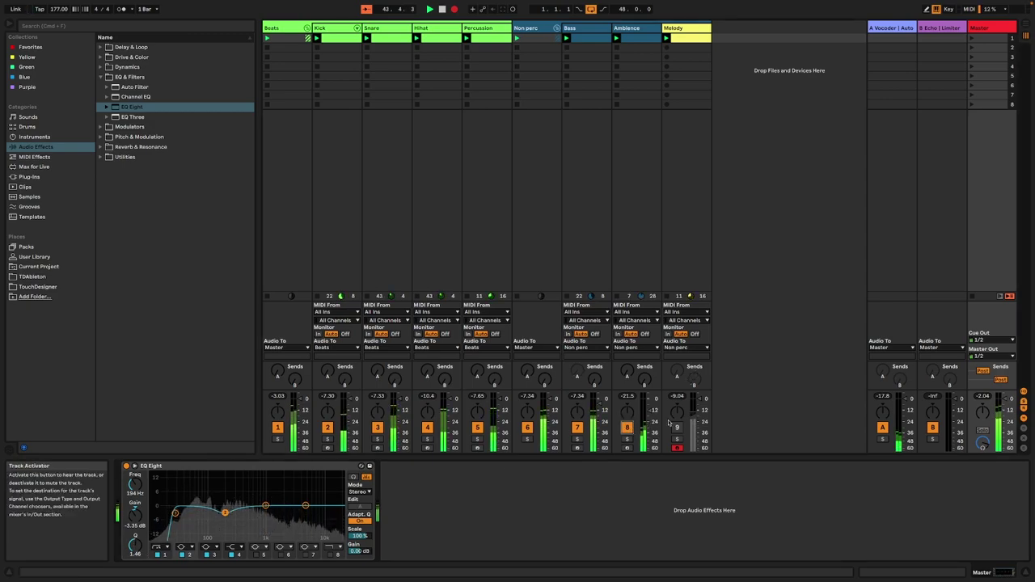
left_click(677, 426)
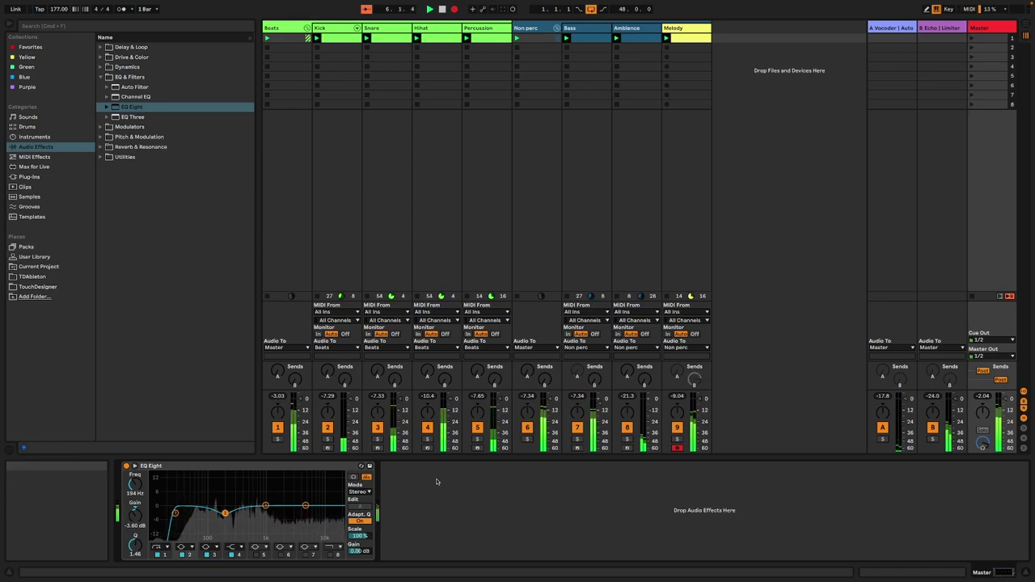
Switch the EQ Eight to M/S mode and set the mid channel's band 1 low cut to about 24.5 Hz
left_click(359, 491)
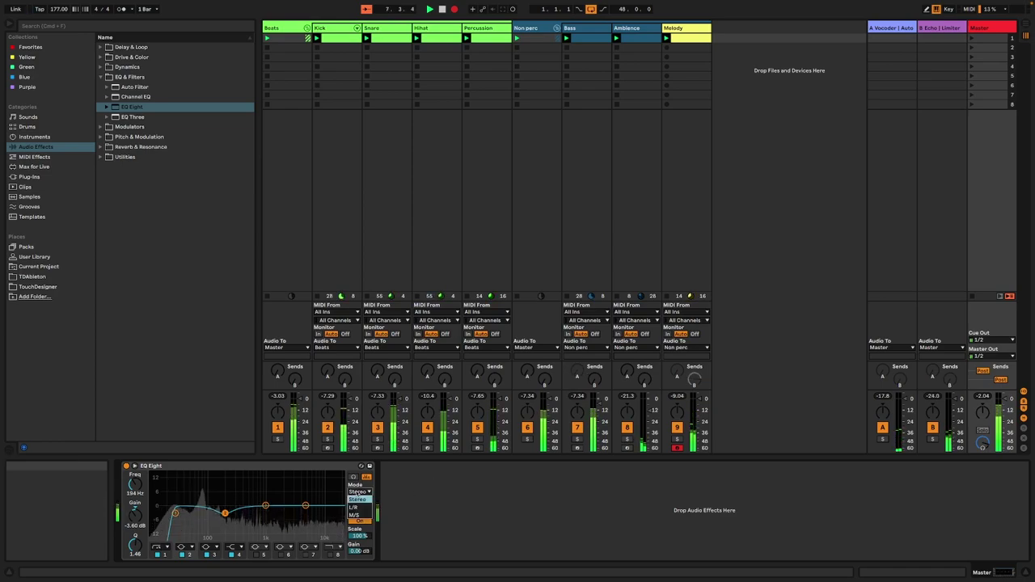
left_click(360, 515)
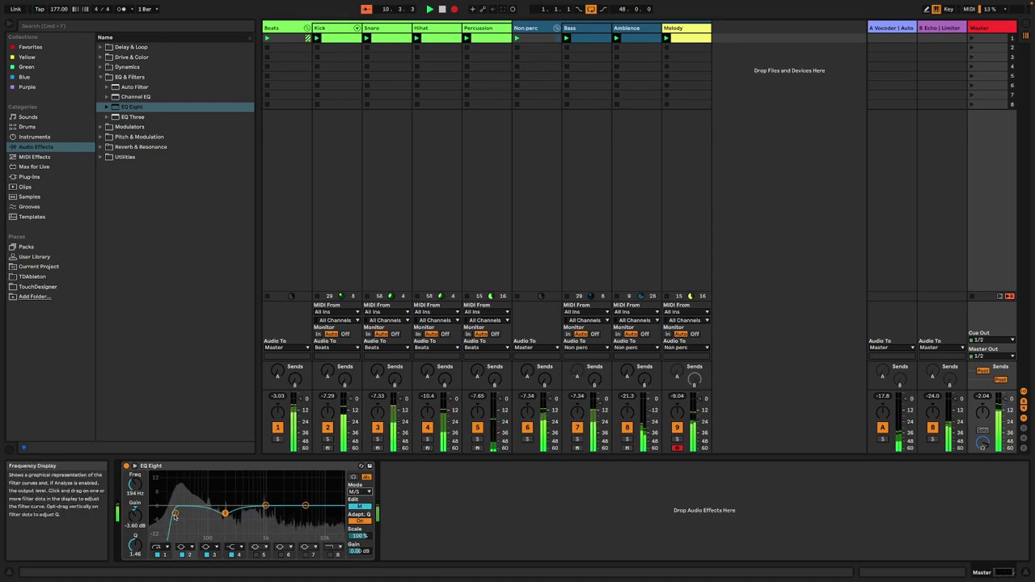
left_click_drag(176, 513, 194, 512)
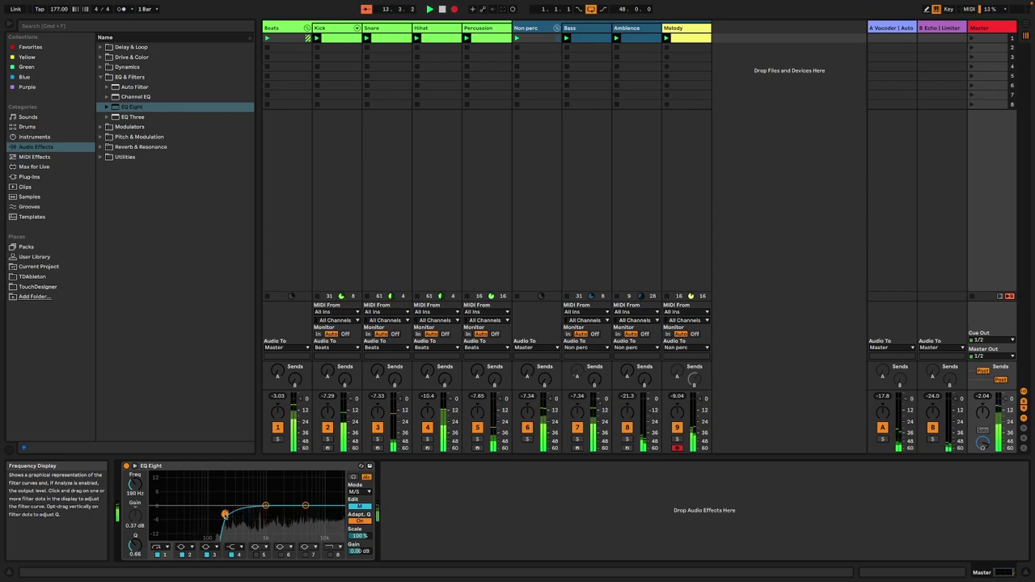
left_click_drag(224, 514, 217, 514)
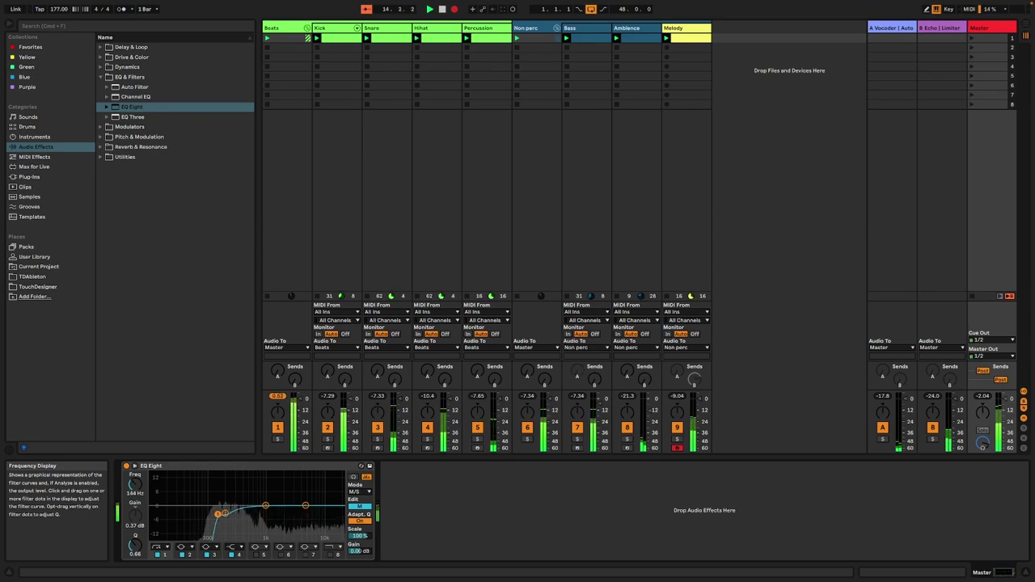
left_click(366, 506)
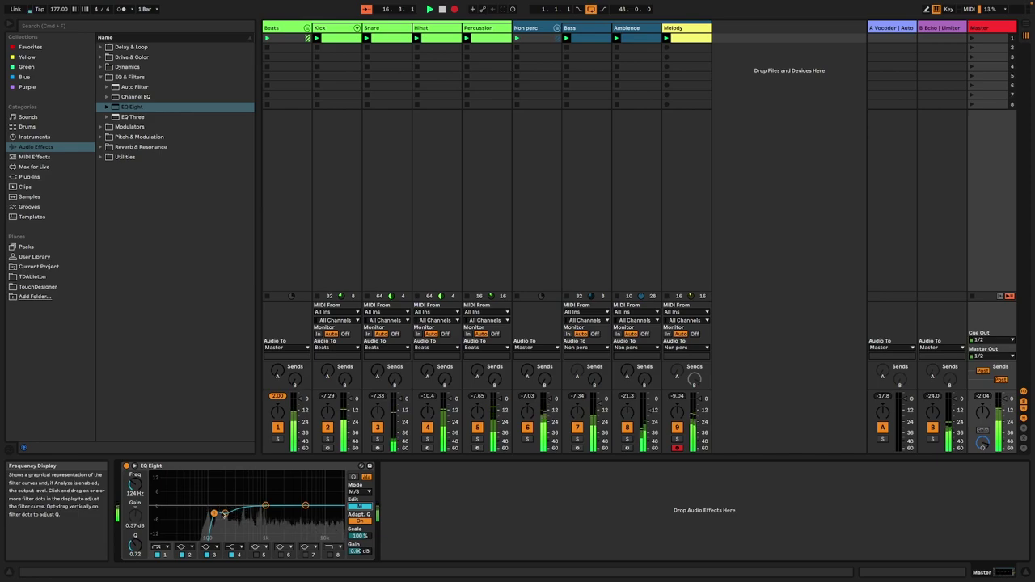
left_click_drag(209, 514, 174, 512)
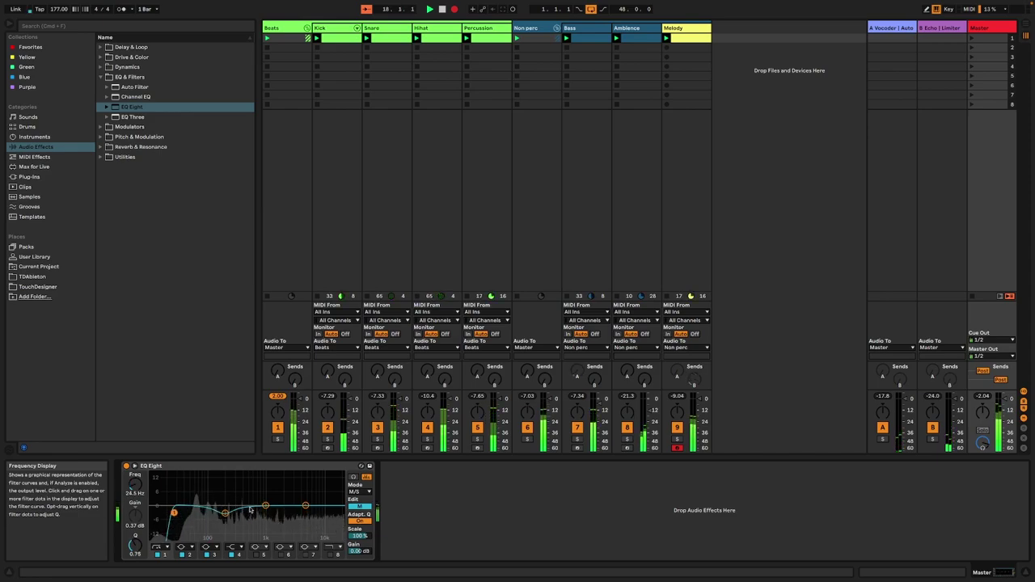
On the mid channel, make band 3 a low shelf of about -2.85 dB at 979 Hz and lower band 4 about 4.3 dB at 1.47 kHz
left_click_drag(266, 507, 266, 513)
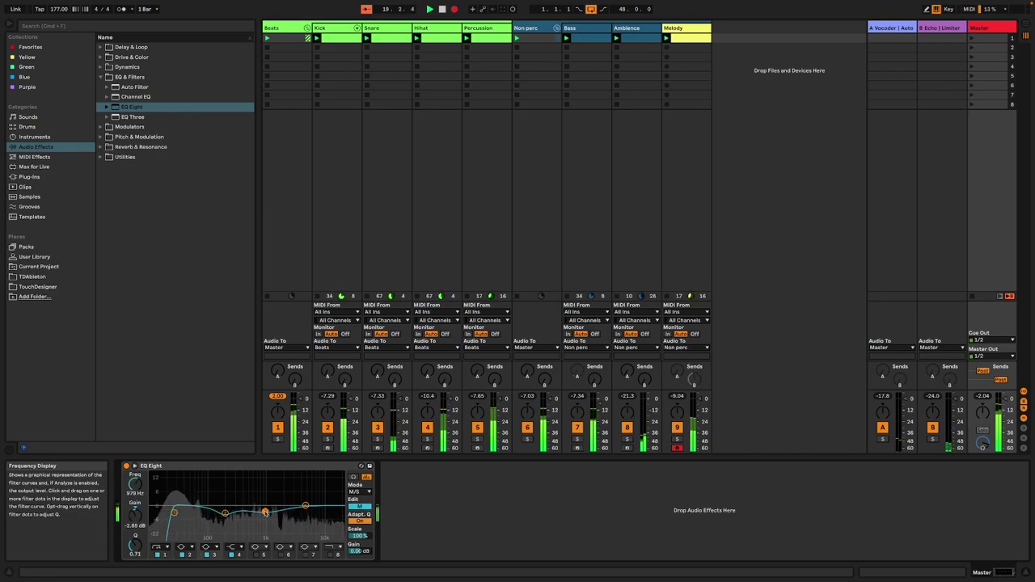
left_click(207, 547)
left_click(216, 501)
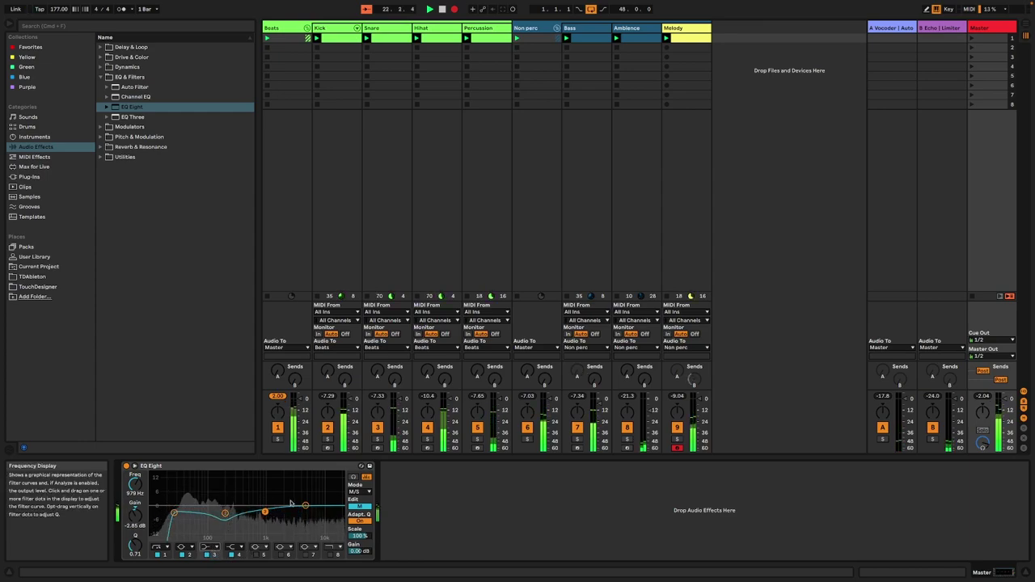
left_click_drag(306, 506, 275, 514)
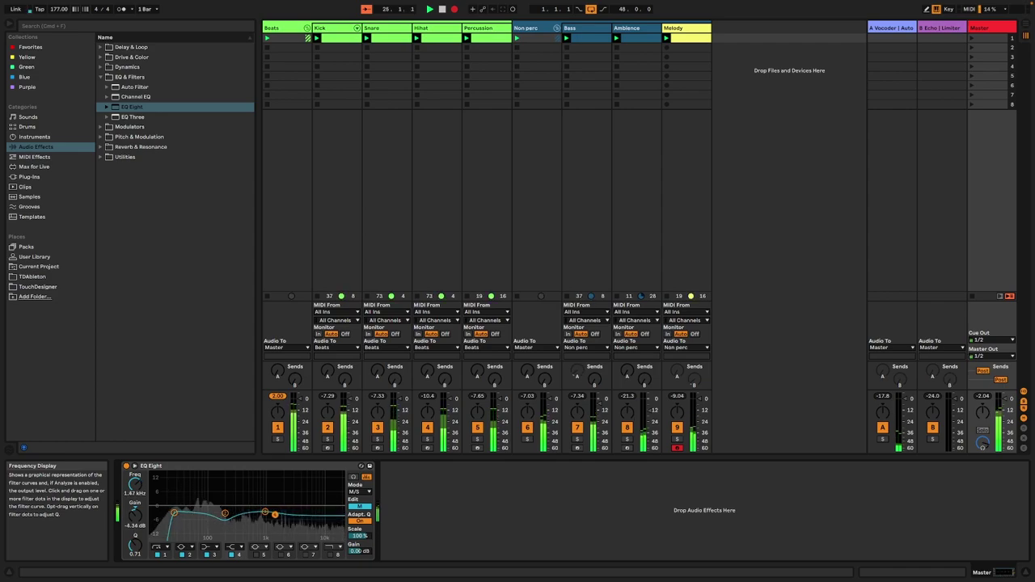
On the EQ Eight's side channel, make band 3 a steep low cut at about 111 Hz and lower band 4 slightly
left_click(359, 507)
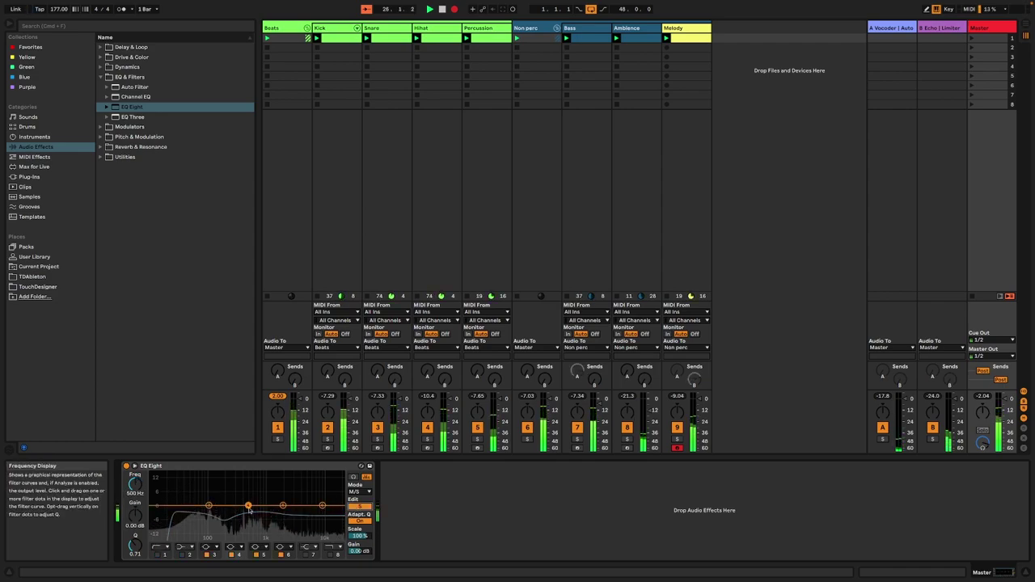
left_click(214, 547)
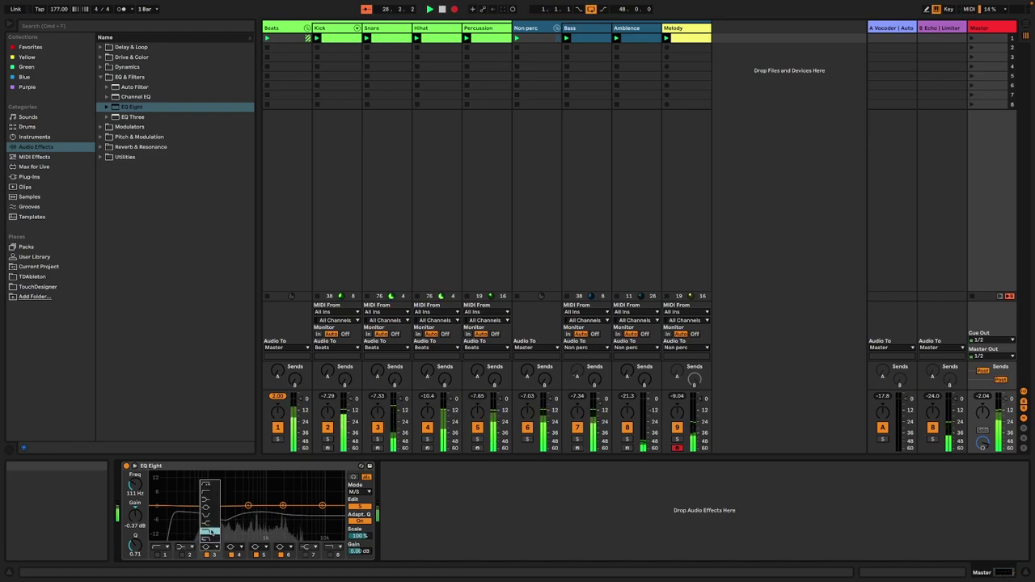
left_click(214, 487)
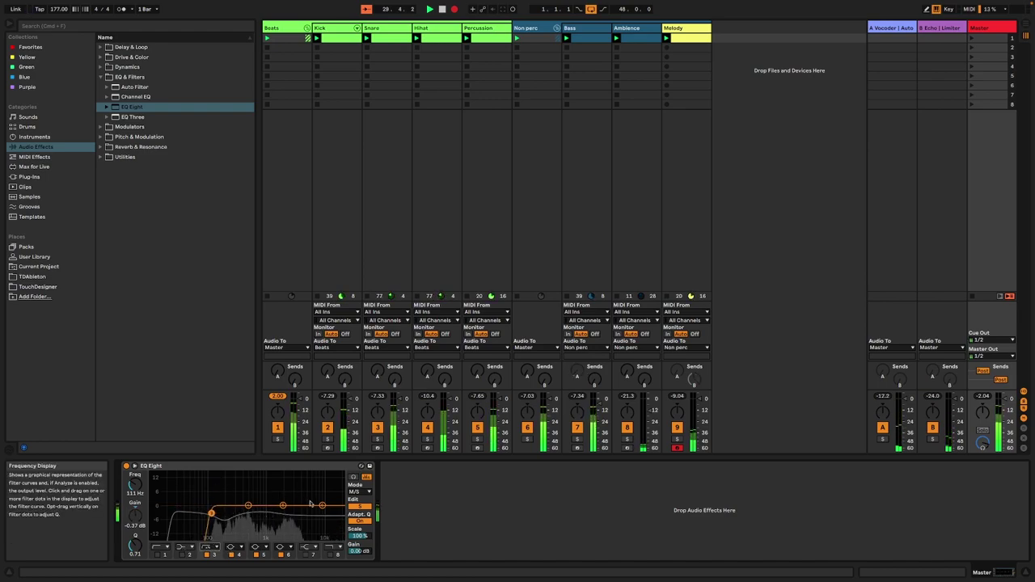
left_click_drag(249, 505, 245, 509)
Back on the mid channel, lower the band 1 cutoff slightly, set band 2 to about -2.4 dB at 202 Hz, and raise band 4
left_click(358, 506)
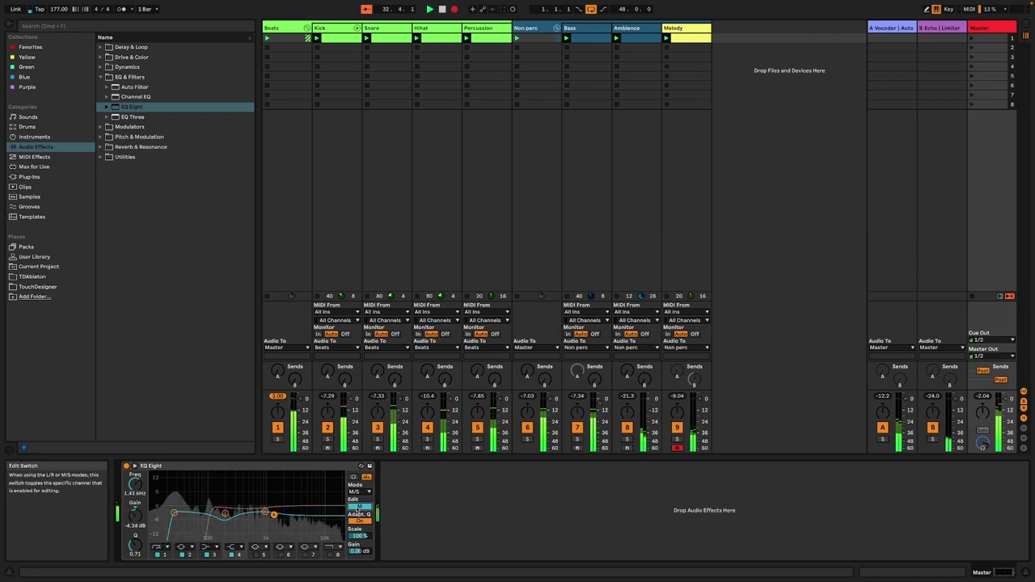
left_click_drag(174, 514, 225, 509)
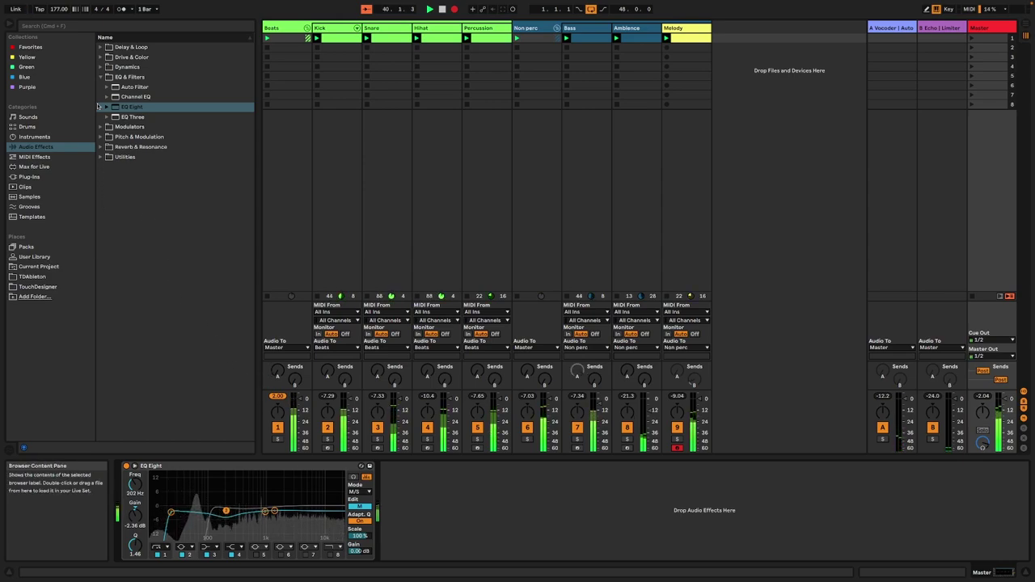
left_click(100, 67)
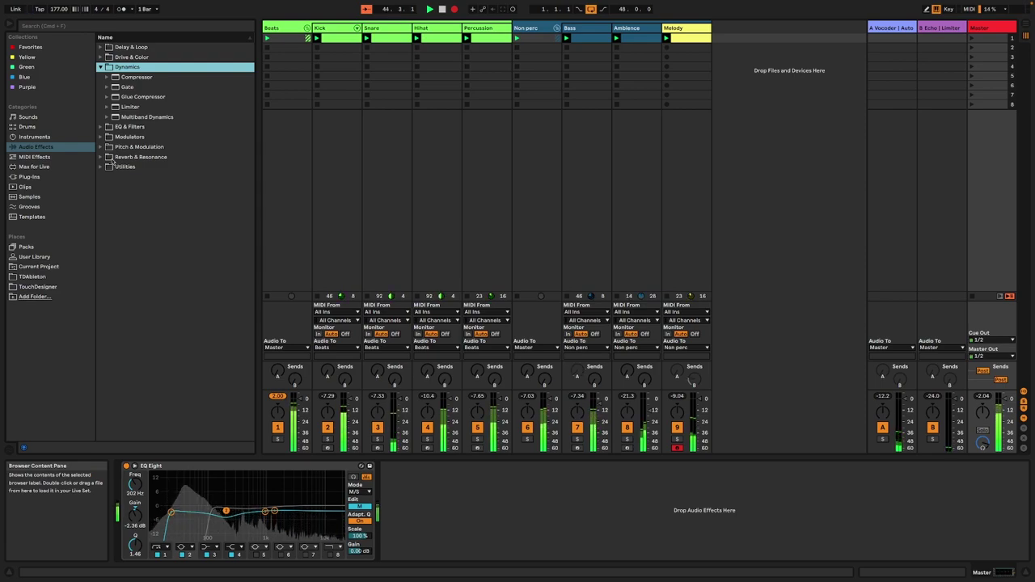
left_click(101, 57)
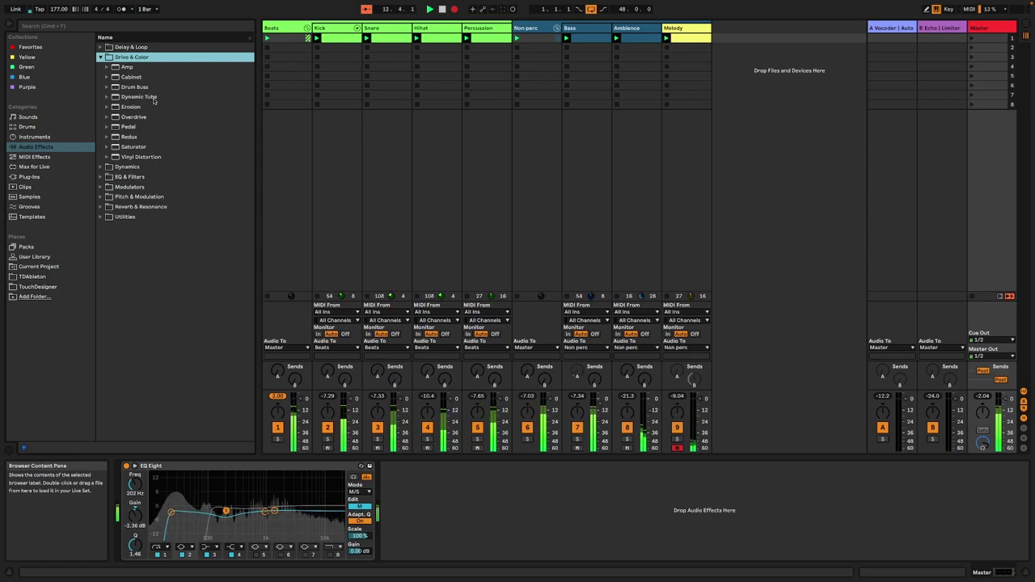
double_click(154, 98)
left_click(405, 467)
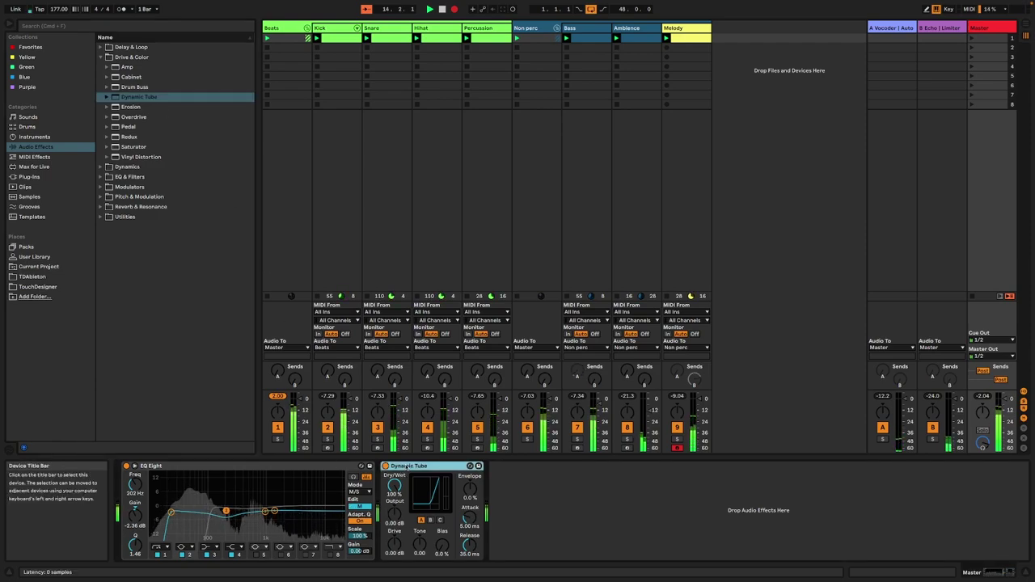
key("Delete")
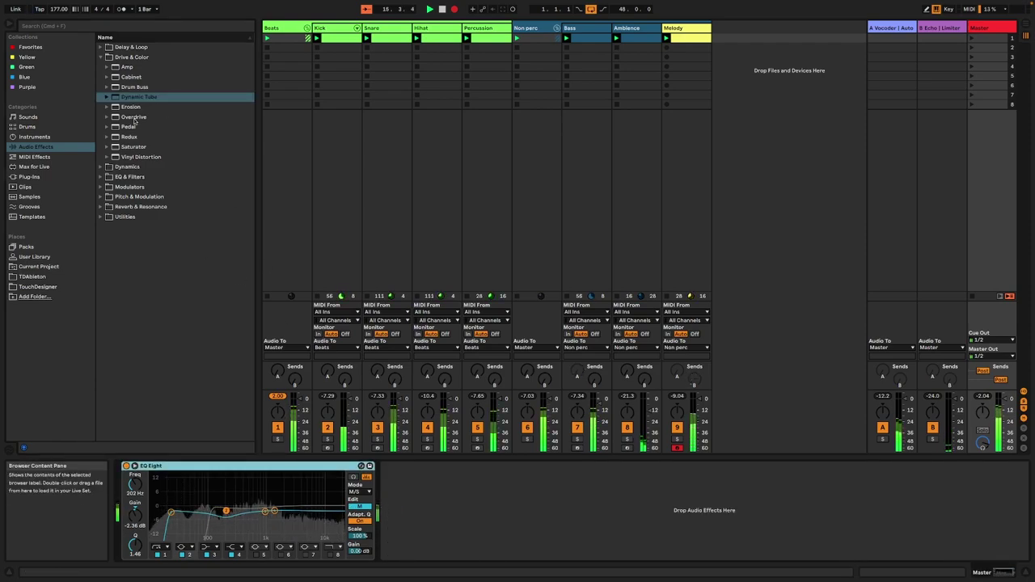
Add a Saturator after the EQ Eight on the Master track, with drive at 3 dB and output at -3 dB
left_click(133, 146)
left_click_drag(133, 146, 385, 496)
left_click(517, 509)
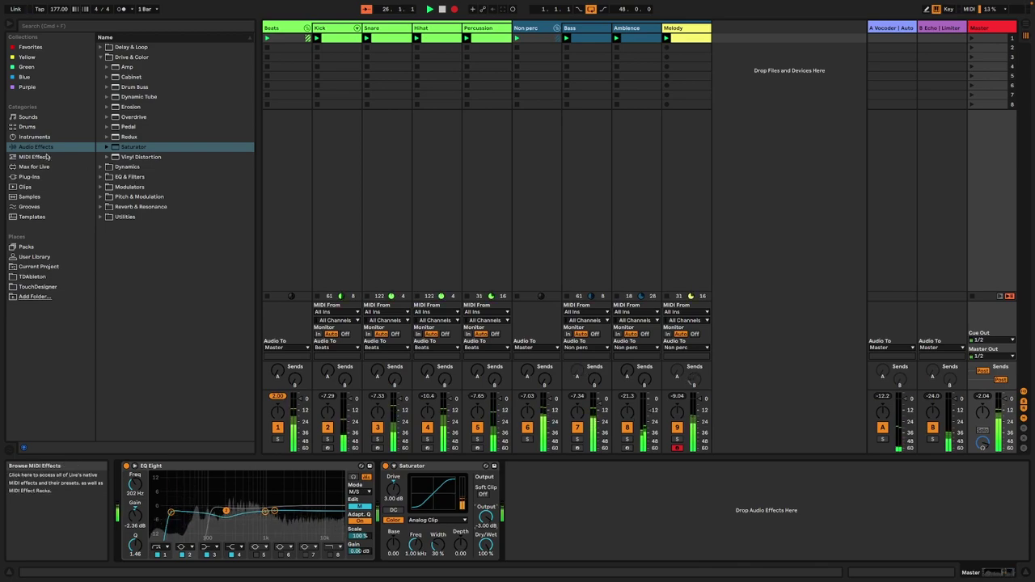
Add a Reverb after the Saturator on the Master track and set its dry/wet to 9.5%
left_click(102, 206)
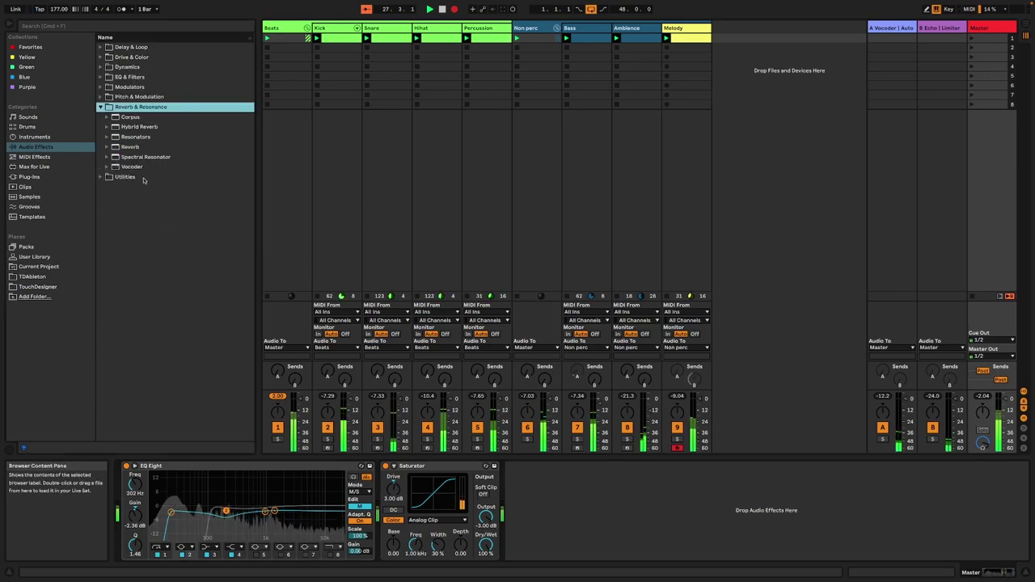
double_click(130, 146)
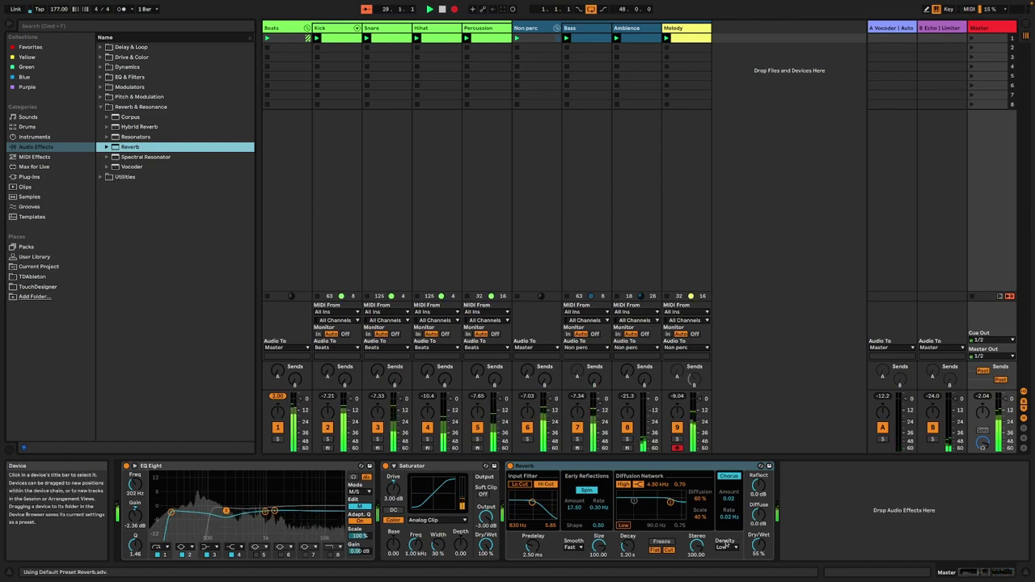
left_click_drag(758, 544, 759, 554)
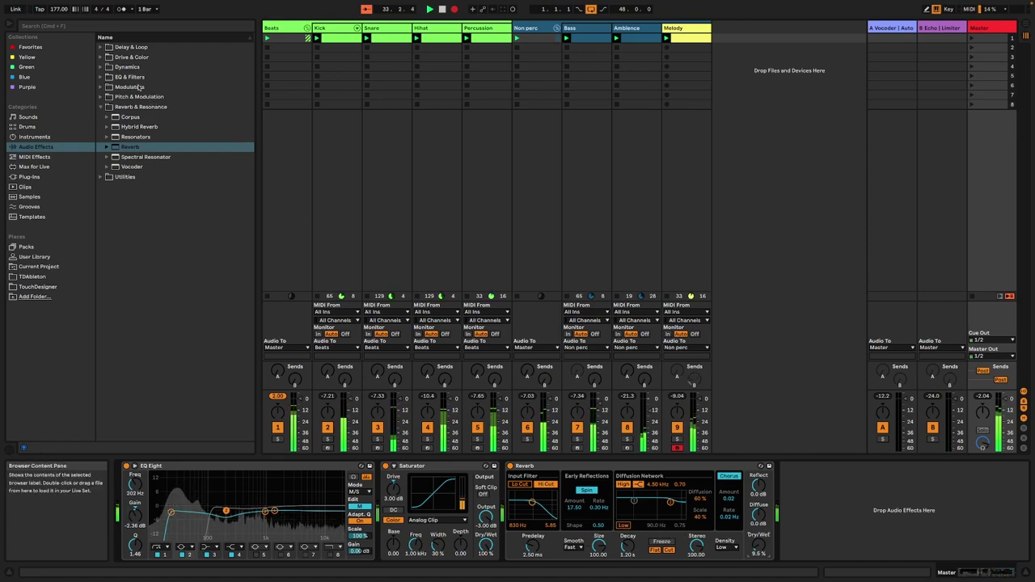
Add the OTT preset of Multiband Dynamics after the Reverb on the Master track, with amount at 26% and high-band output at 6.10 dB
left_click(100, 58)
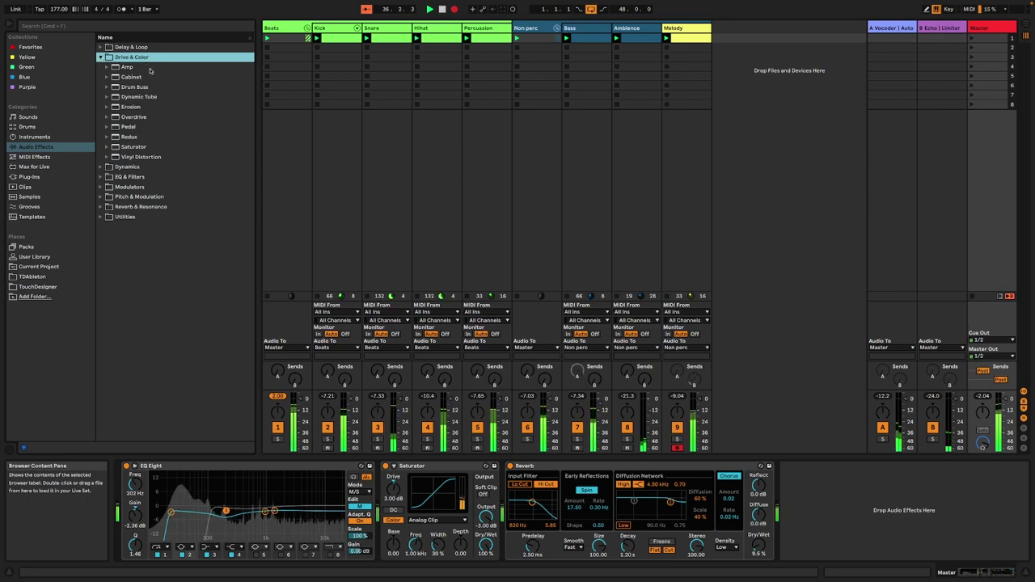
left_click(100, 57)
left_click(106, 67)
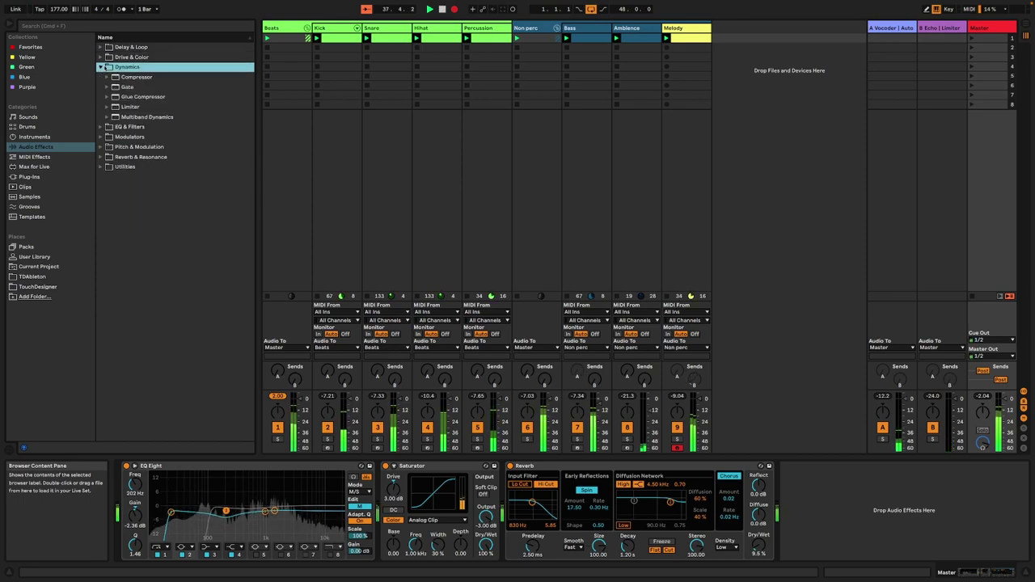
left_click(108, 116)
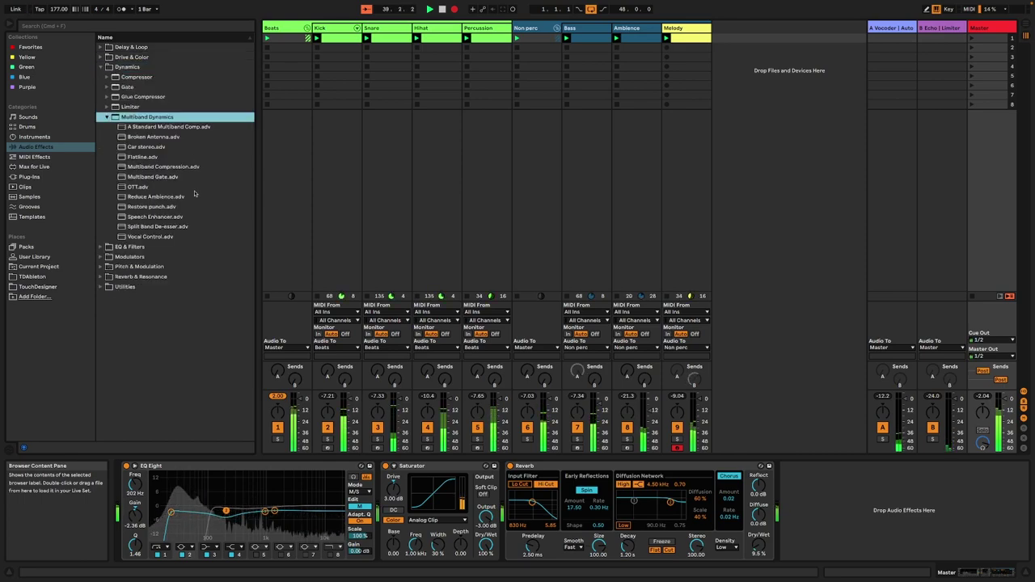
double_click(149, 187)
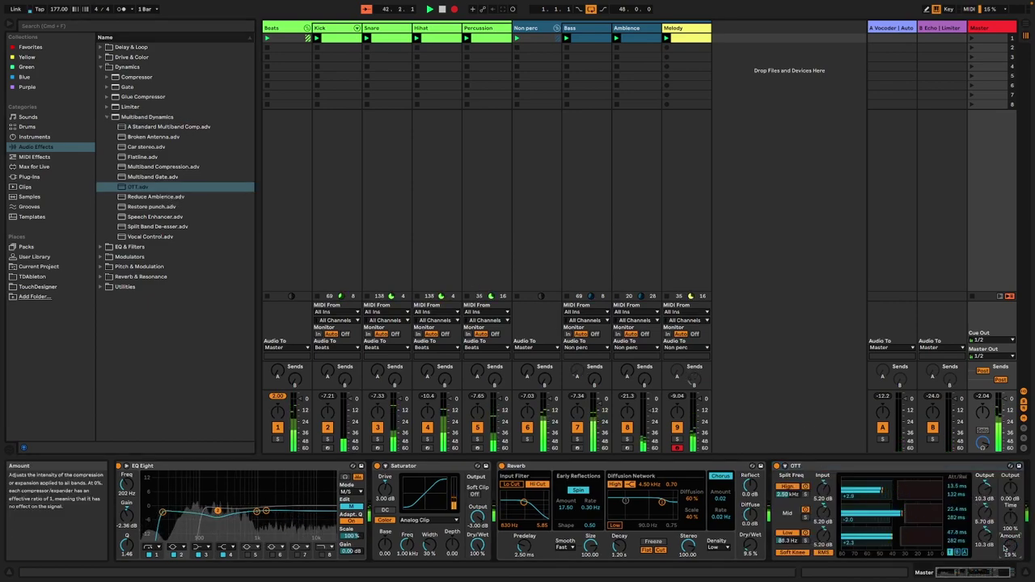
left_click(997, 571)
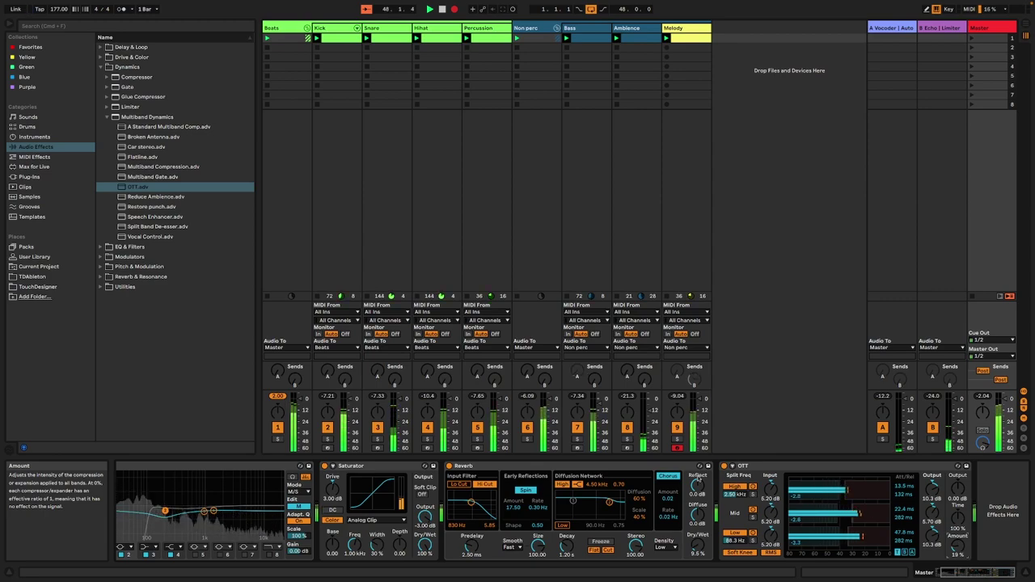
left_click_drag(931, 487, 931, 496)
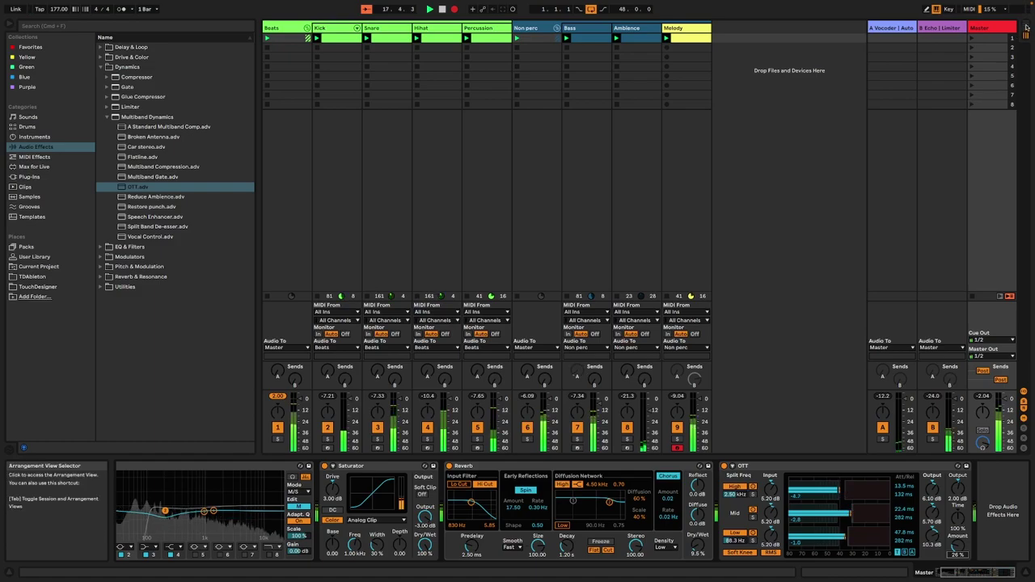
Switch to the Arrangement View, stop playback and assign the Non perc group's colour to its grouped tracks and clips
key("Tab")
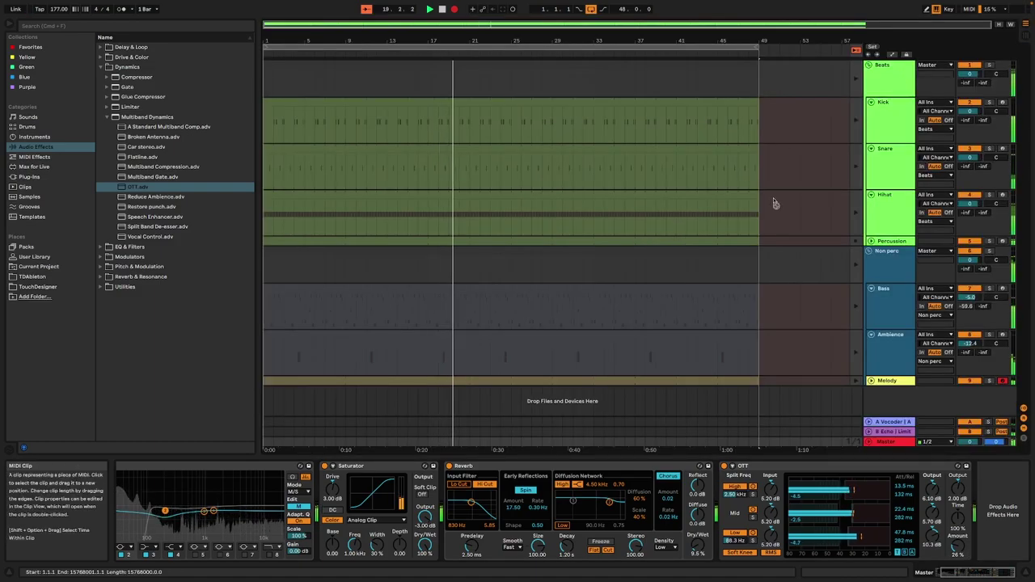
left_click(442, 8)
left_click(886, 252)
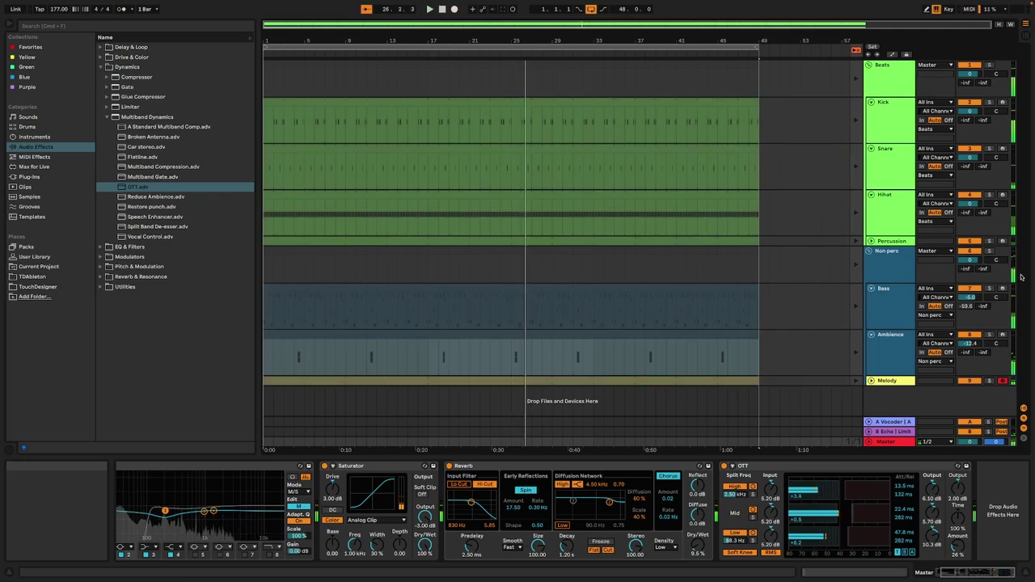
right_click(884, 265)
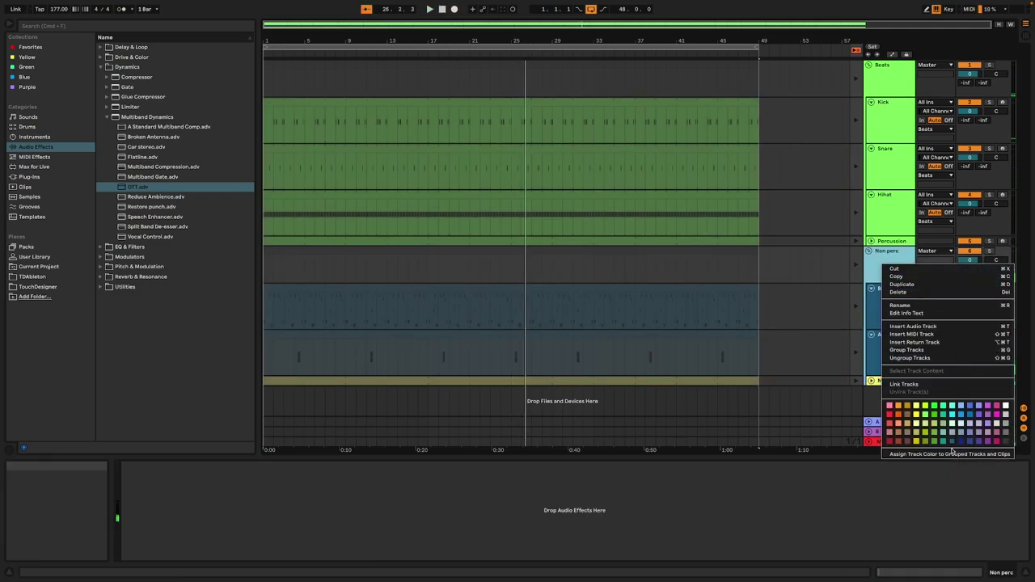
left_click(951, 453)
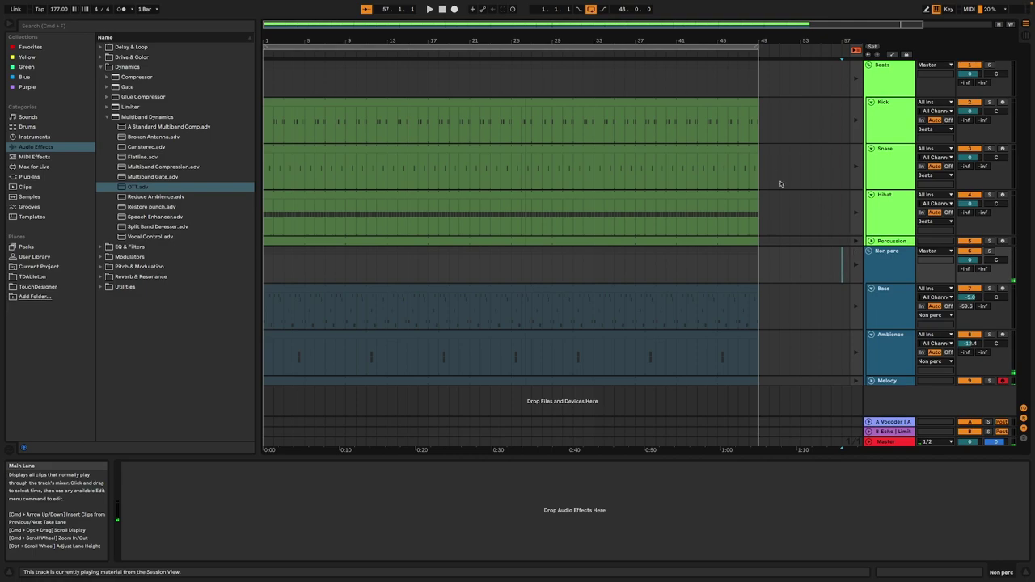
Return the Melody, Ambience, Bass and all Beats tracks to playing their arrangement clips
left_click_drag(550, 38, 551, 29)
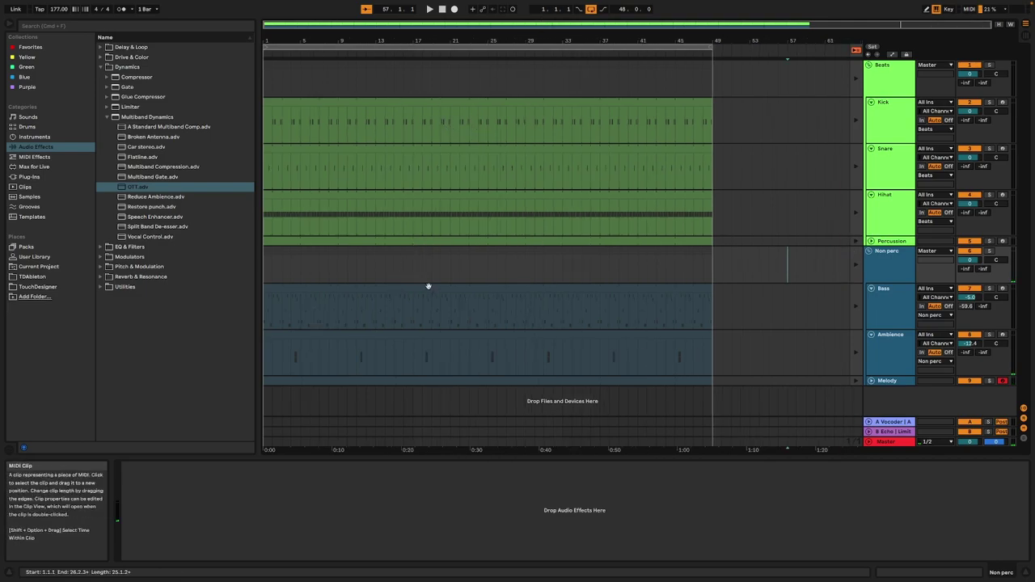
left_click(855, 380)
left_click(856, 352)
left_click(852, 301)
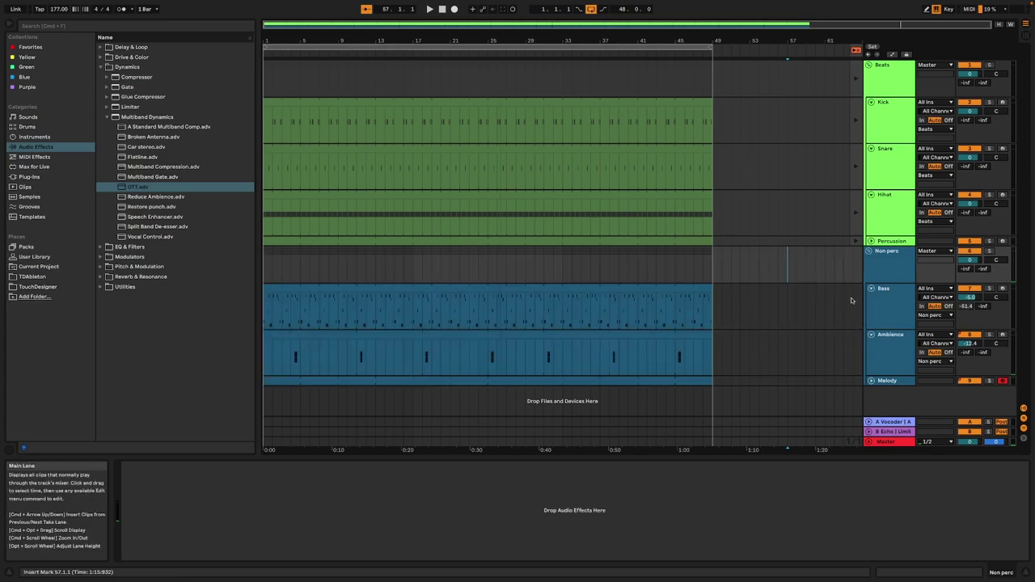
left_click_drag(855, 238, 853, 73)
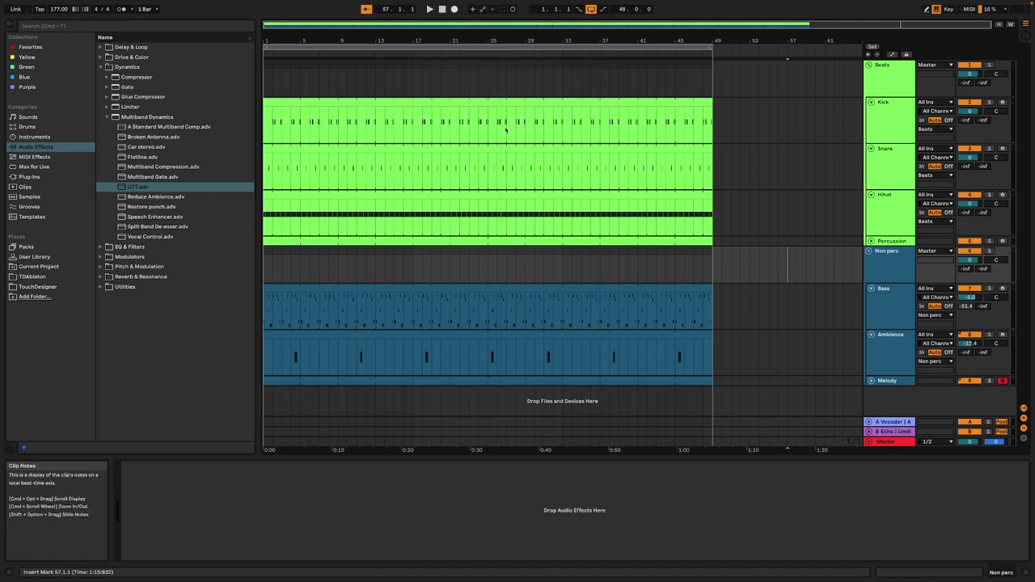
Move all tracks' clips later and extend their starts back to bar 1, filling the arrangement to about bar 276
key("super+a")
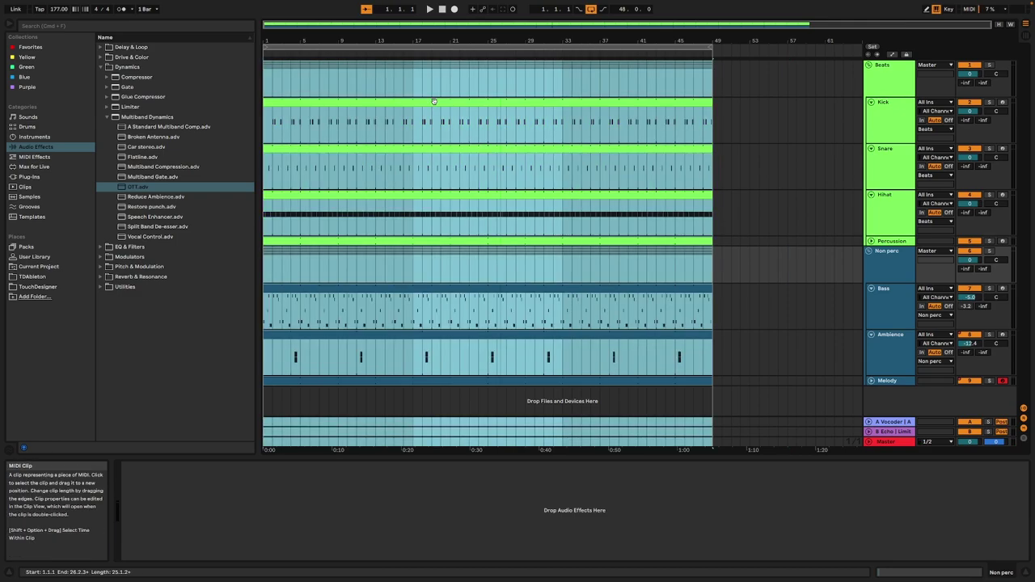
left_click_drag(353, 105, 784, 111)
left_click_drag(629, 42, 629, 24)
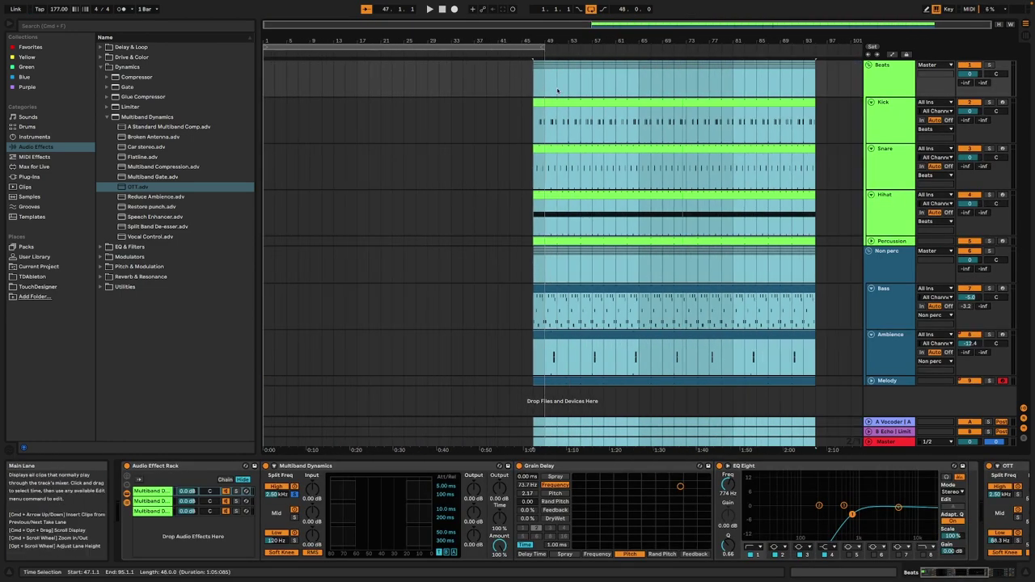
left_click_drag(555, 101, 234, 85)
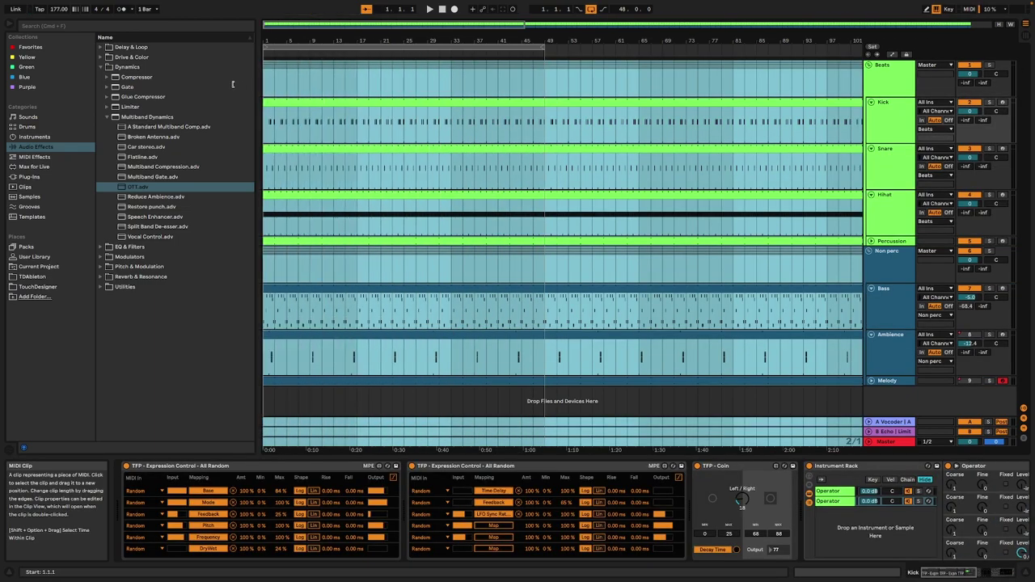
left_click_drag(408, 43, 315, 41)
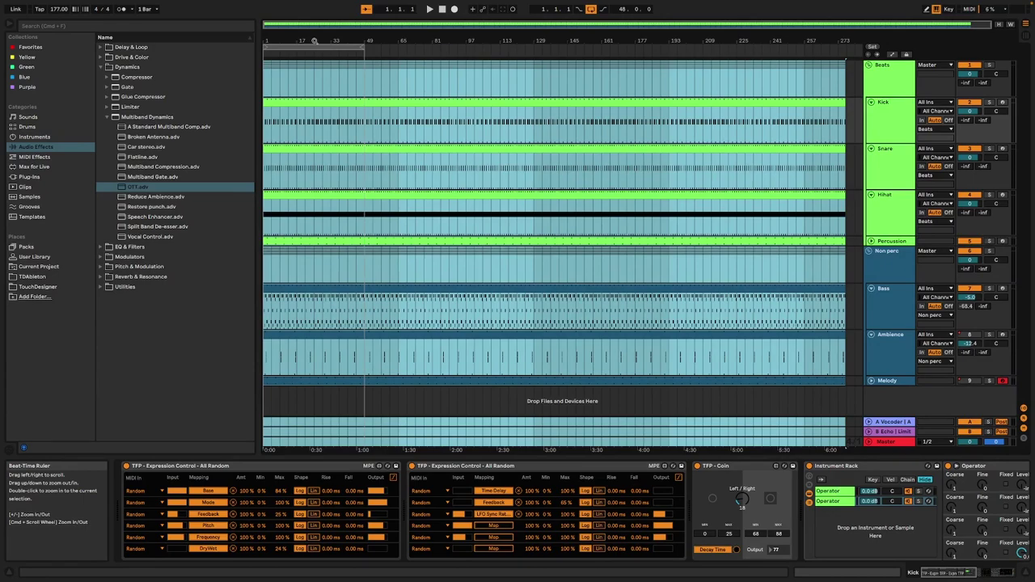
Play the arrangement from the start and lower the OTT amount on the Master track to 22%
key("space")
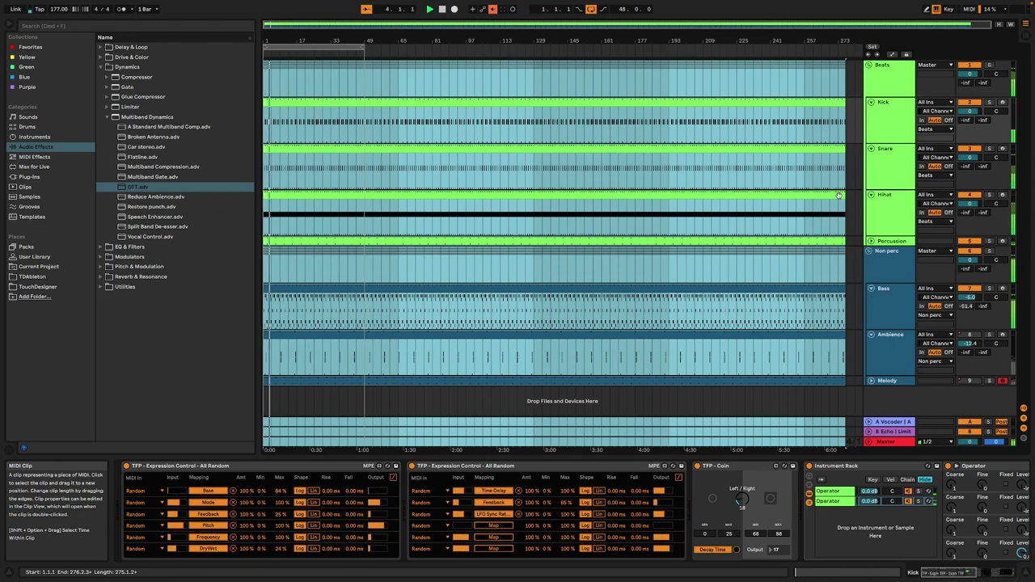
left_click_drag(964, 571, 1003, 570)
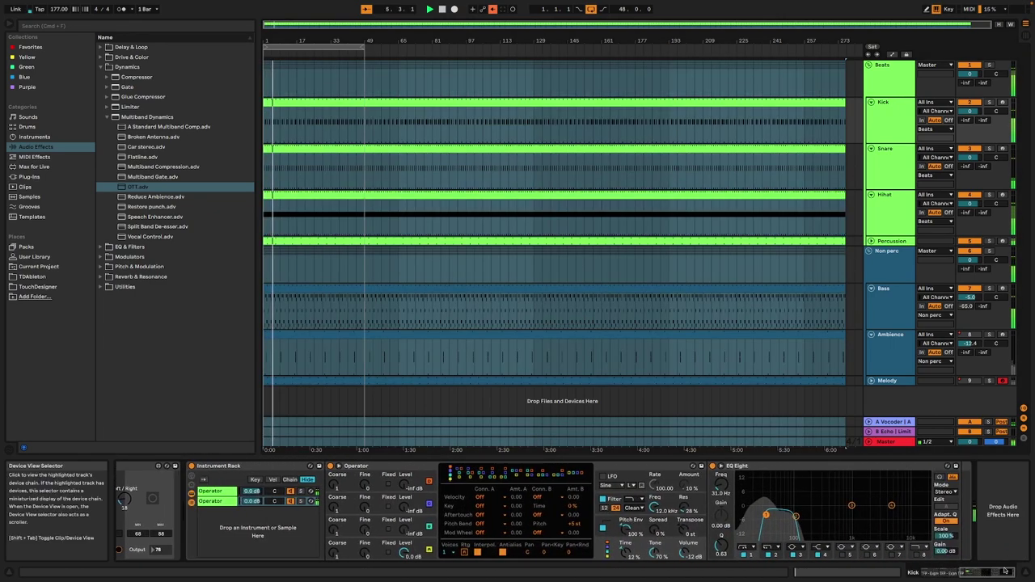
left_click(900, 443)
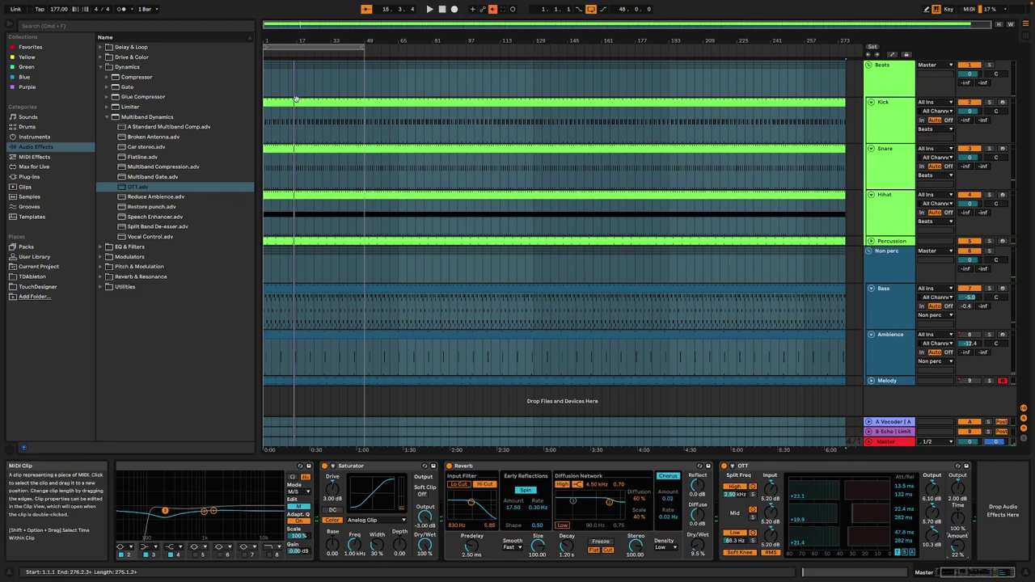
Trim the Kick clip's start to bar 17 and the Hihat clip's start to bar 33
key("super+a")
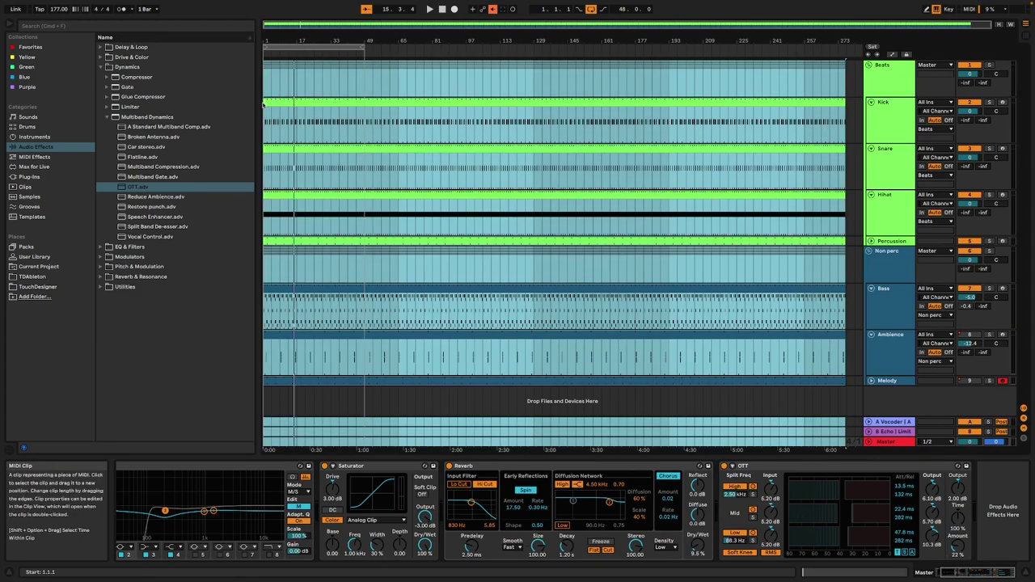
left_click(272, 84)
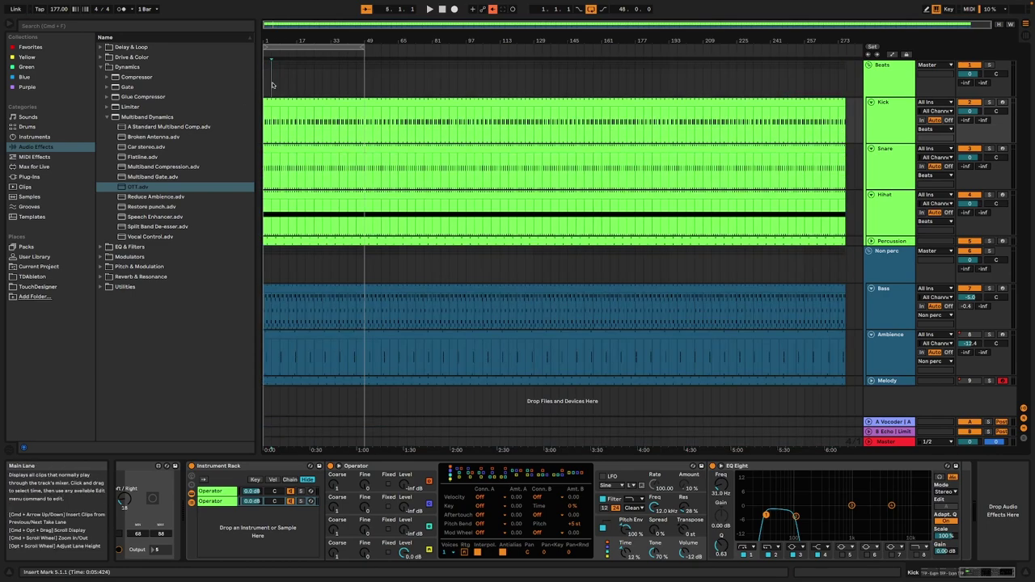
left_click_drag(265, 100, 295, 101)
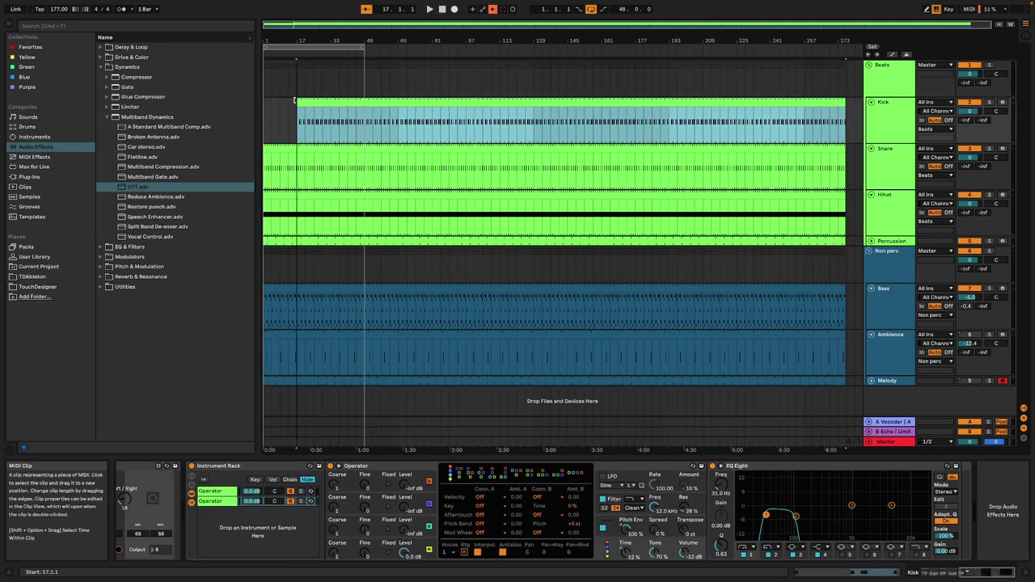
left_click_drag(264, 194, 331, 194)
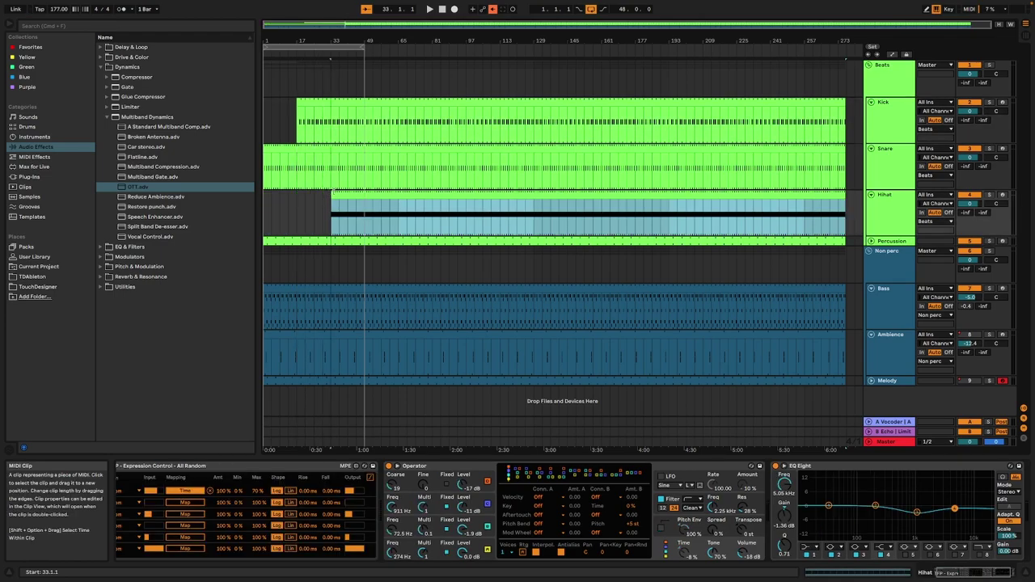
Play the arrangement and set the Master track's Reverb decay to 495 ms and diffuse level to -3.4 dB
left_click(428, 9)
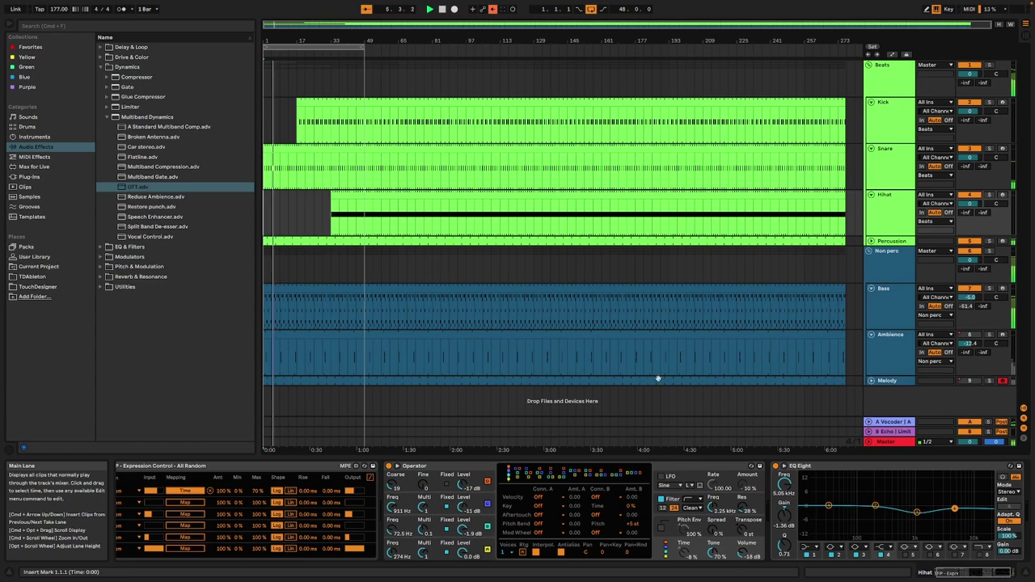
left_click(886, 442)
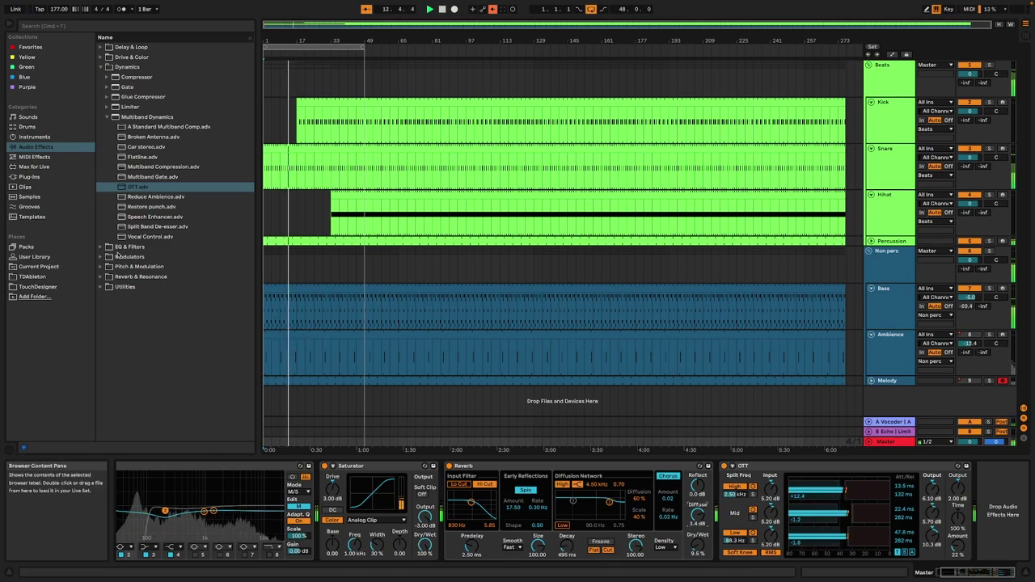
Add a Vocoder between the Reverb and OTT on the Master track, with dry/wet at 9.50% and release at 10 ms
left_click(141, 277)
left_click_drag(128, 167, 833, 481)
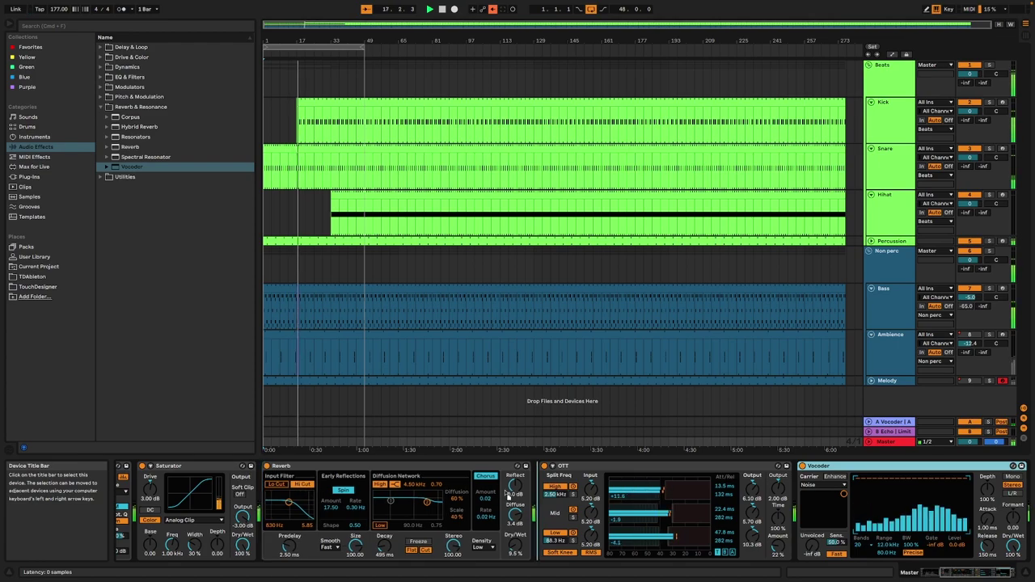
left_click_drag(824, 465, 566, 466)
left_click_drag(752, 548, 752, 581)
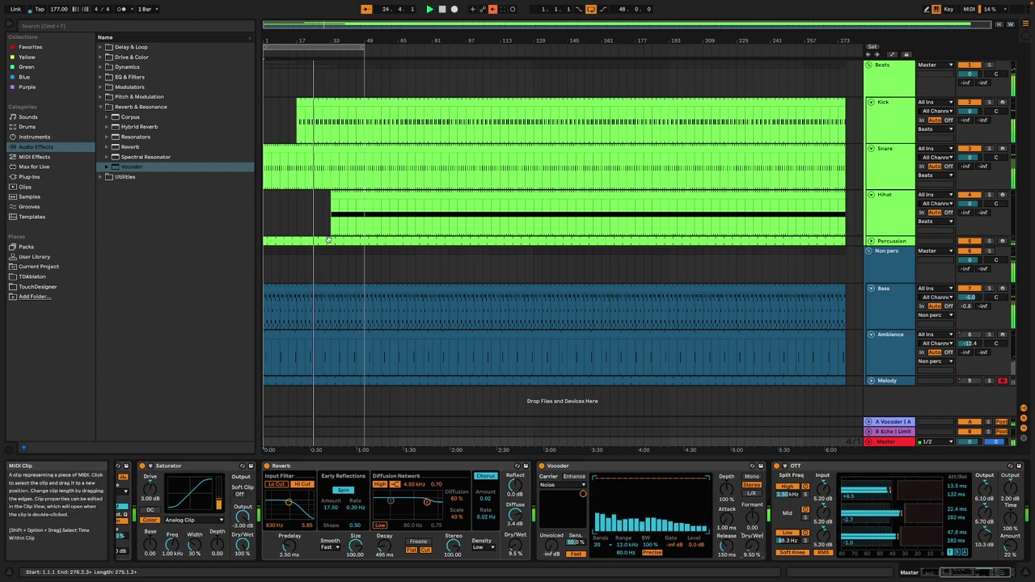
mouse_move(734, 545)
left_mouse_down()
mouse_move(734, 457)
mouse_move(734, 546)
left_mouse_up()
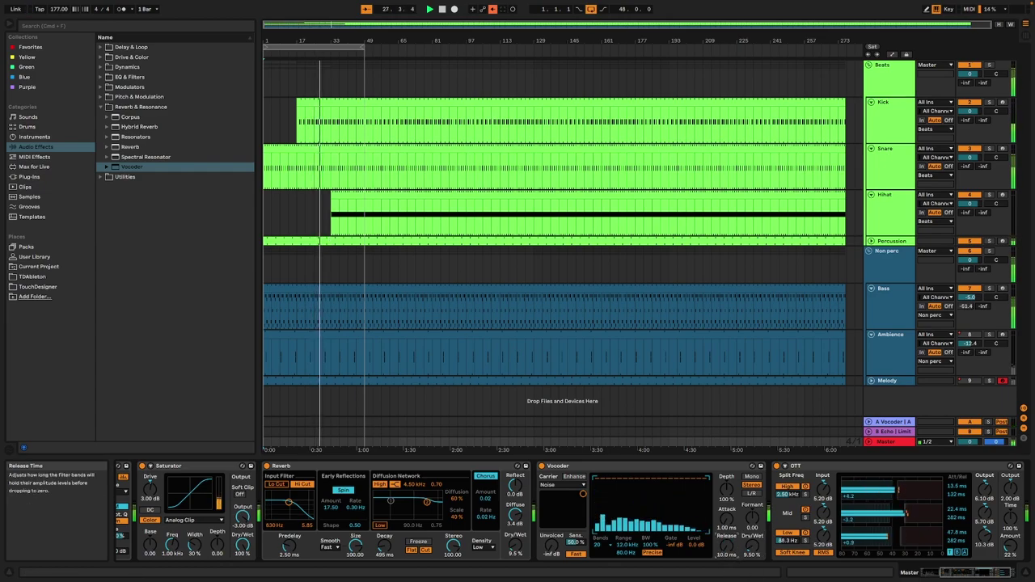
Stop playback and start a mapping from the fourth slot of the Kick track's second Expression Control
key("space")
left_click(889, 116)
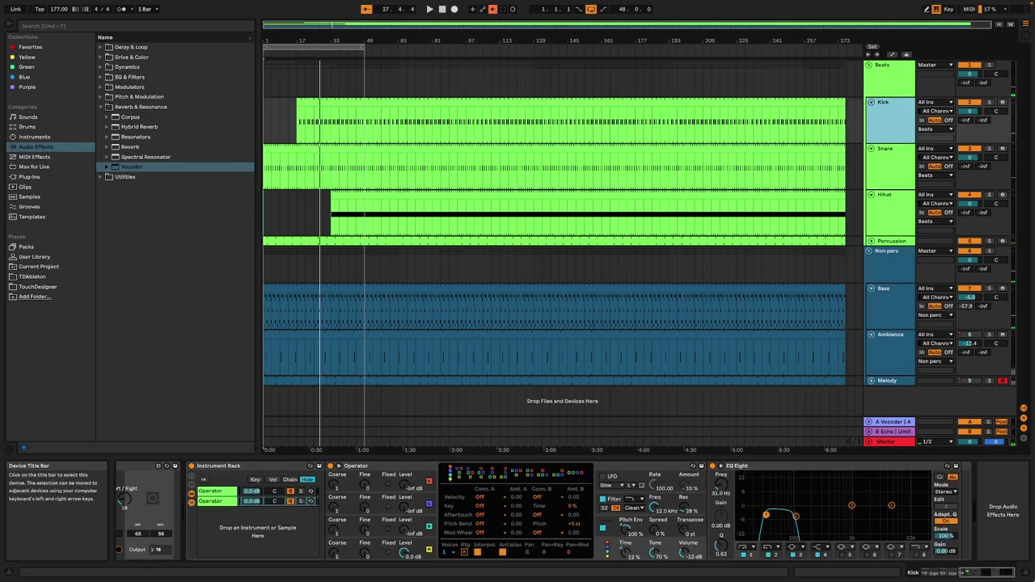
left_click_drag(993, 572, 849, 574)
left_click(492, 526)
Set the release of the Master track's Vocoder to 35.3 ms
left_click(887, 443)
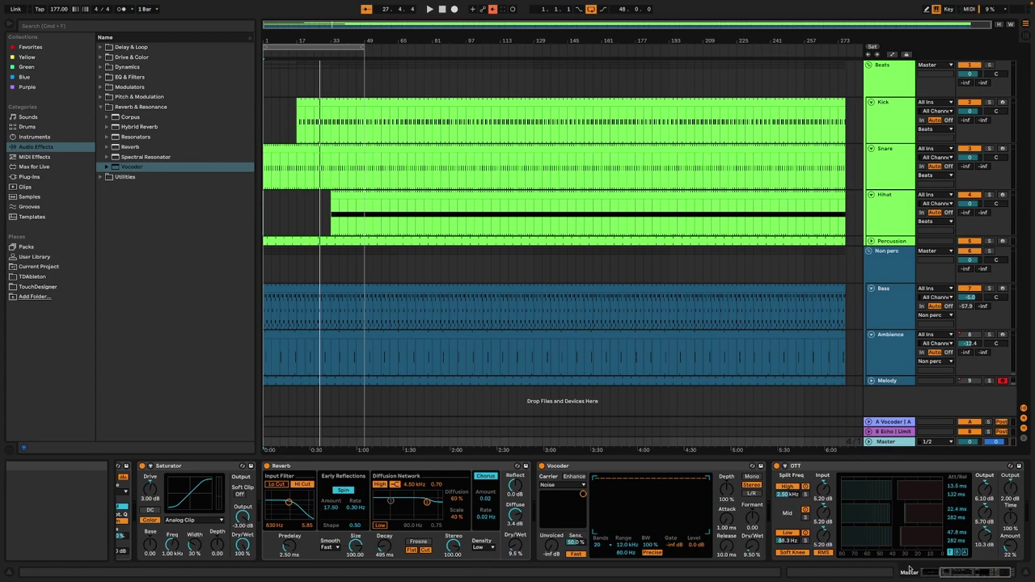
left_click_drag(964, 570, 937, 567)
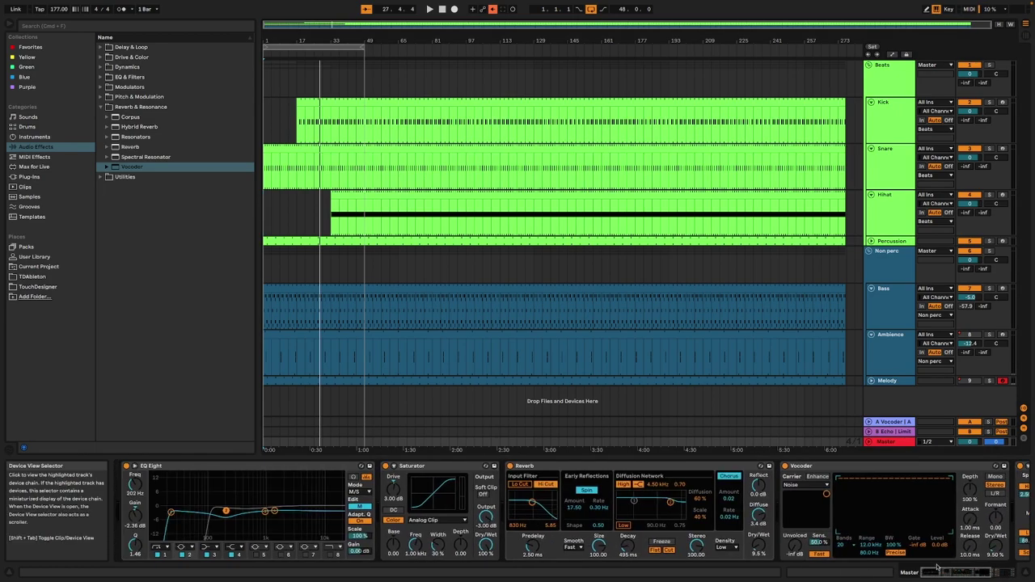
scroll(999, 574, "down", 3)
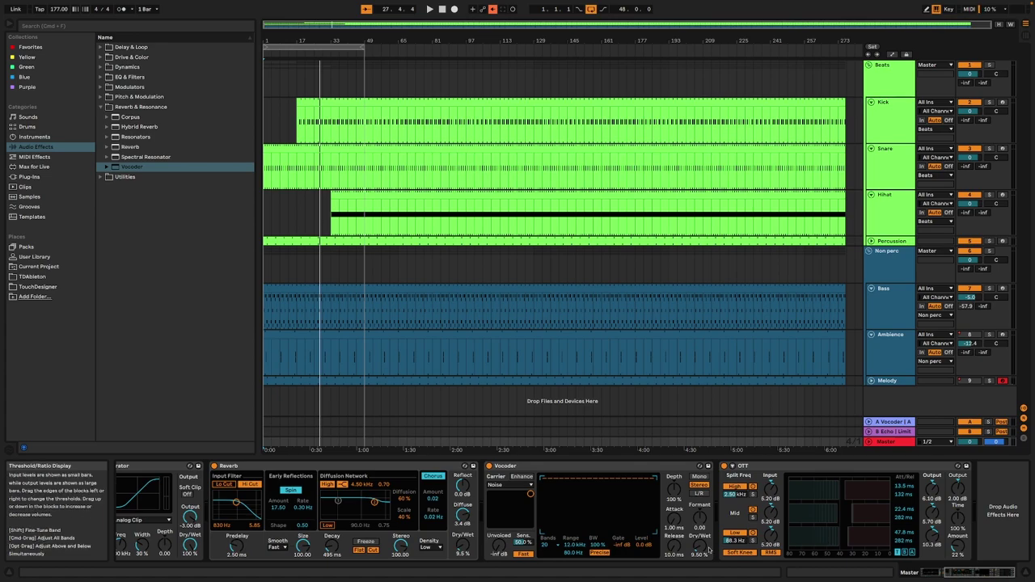
left_click_drag(676, 546, 675, 531)
Play the arrangement from the start and trim the Kick clip's start to bar 49
key("space")
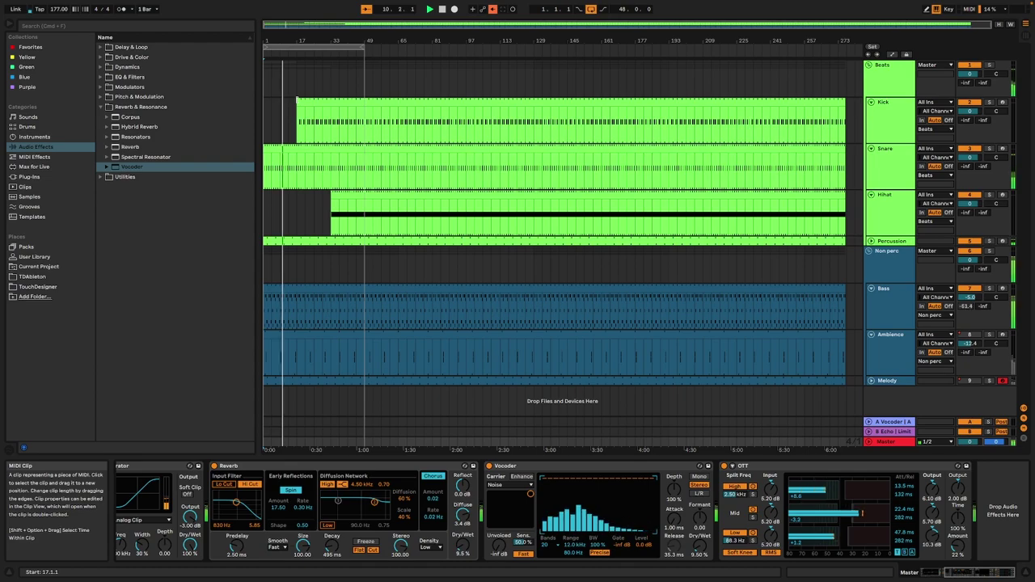
left_click_drag(297, 99, 364, 102)
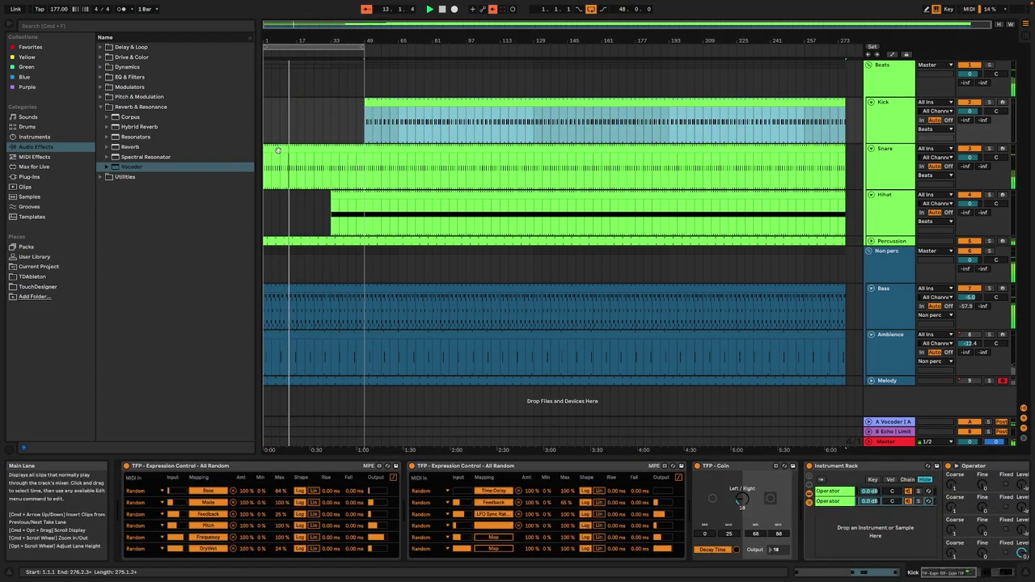
Trim the start of the Snare and Bass clips to bar 65 and the start of the Hihat clip to bar 85
left_click_drag(277, 144, 398, 152)
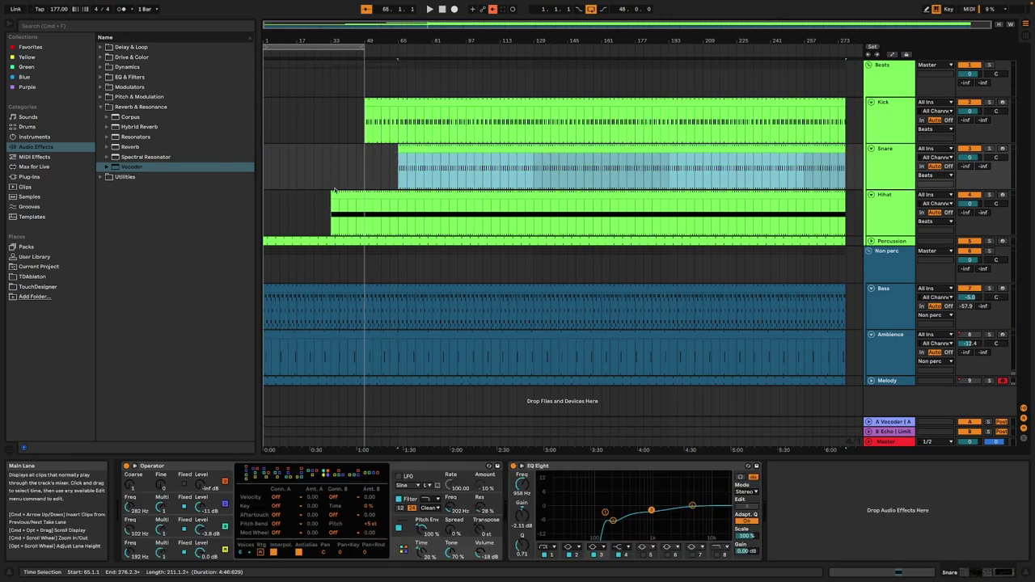
left_click_drag(336, 190, 433, 191)
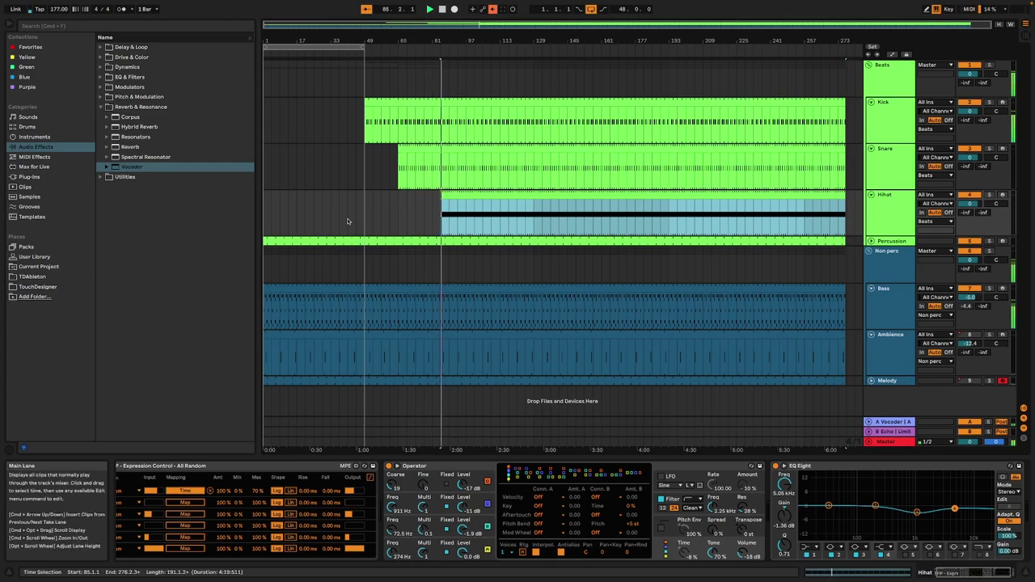
left_click(440, 9)
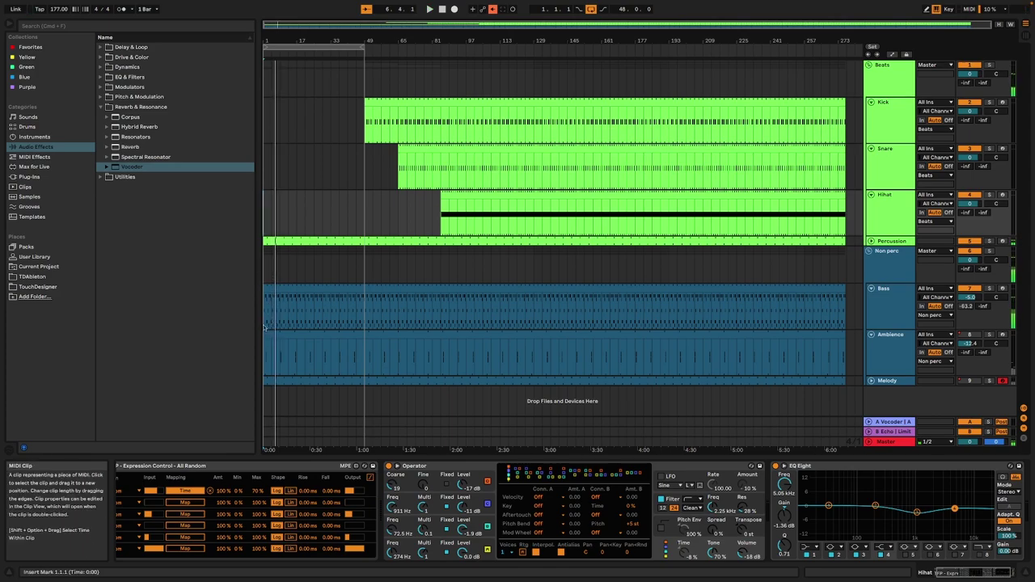
left_click(264, 289)
left_click_drag(265, 289, 398, 285)
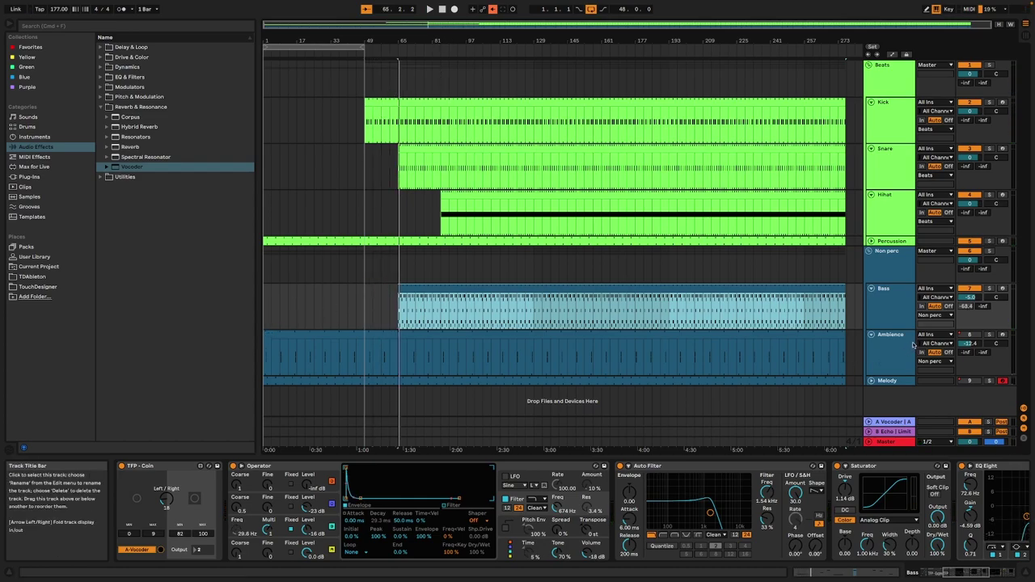
Delete the track on/off automation of the Ambience and Melody tracks and restart playback from the beginning
right_click(969, 334)
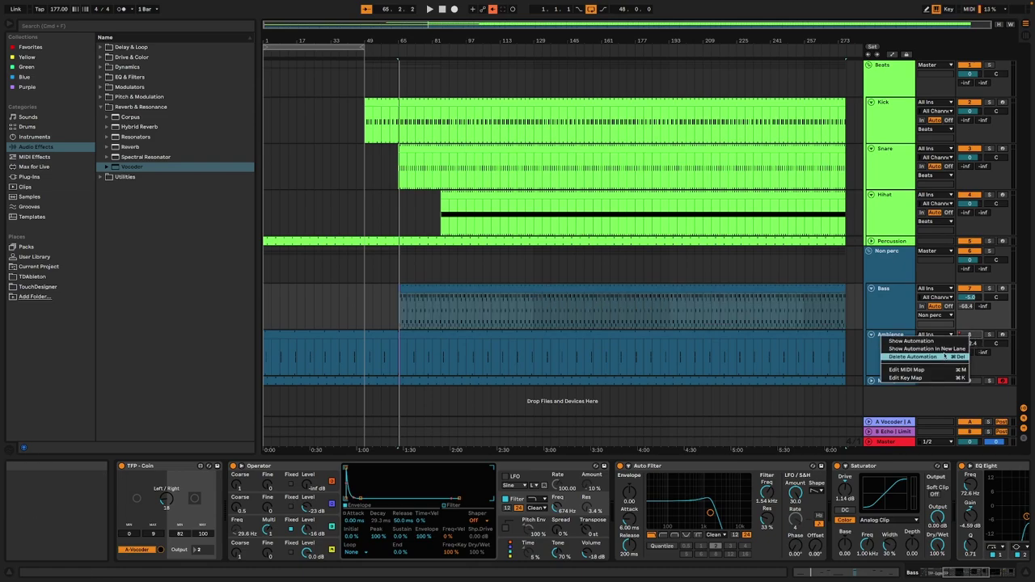
left_click(943, 356)
right_click(962, 380)
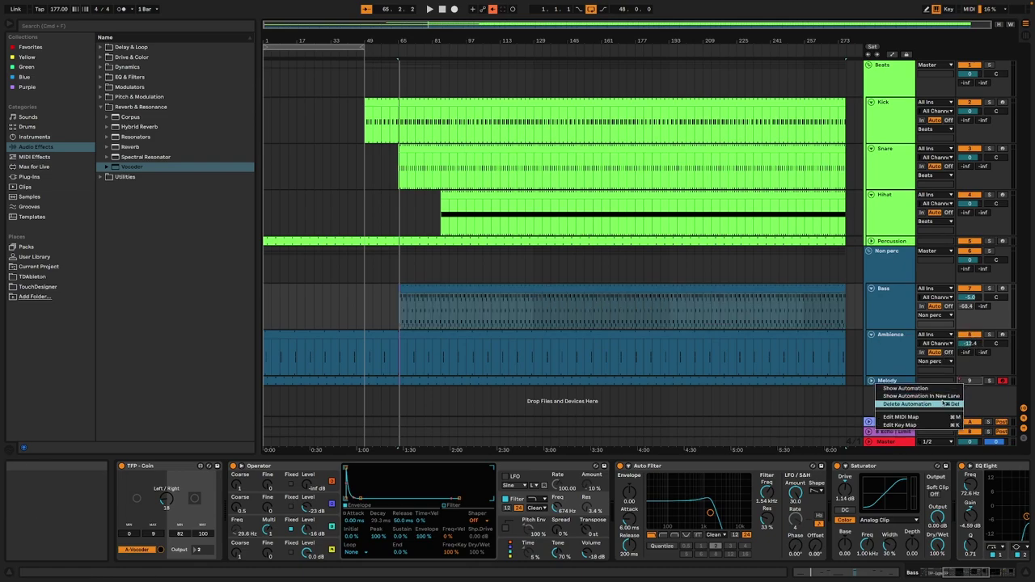
left_click(944, 403)
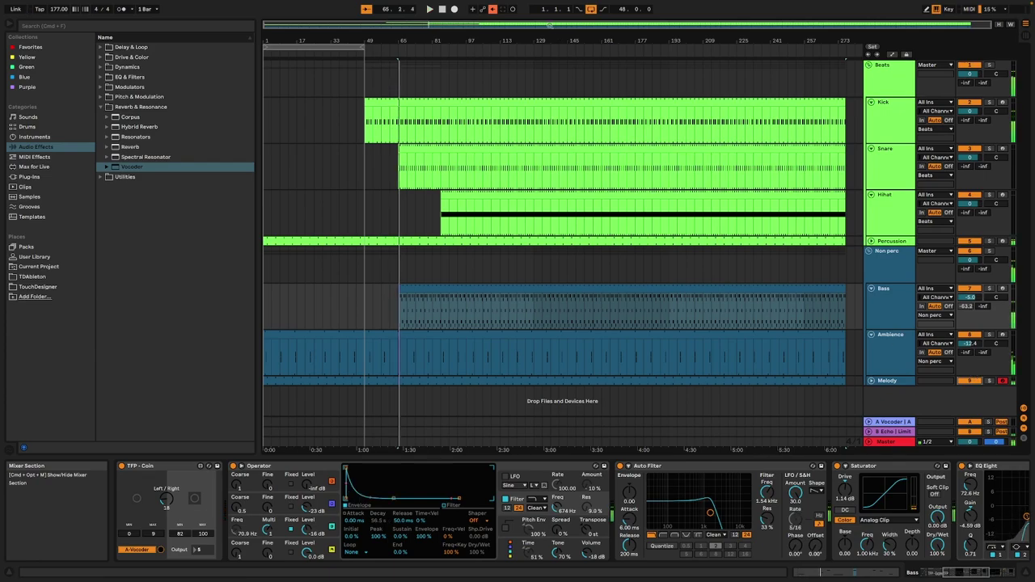
left_click(442, 9)
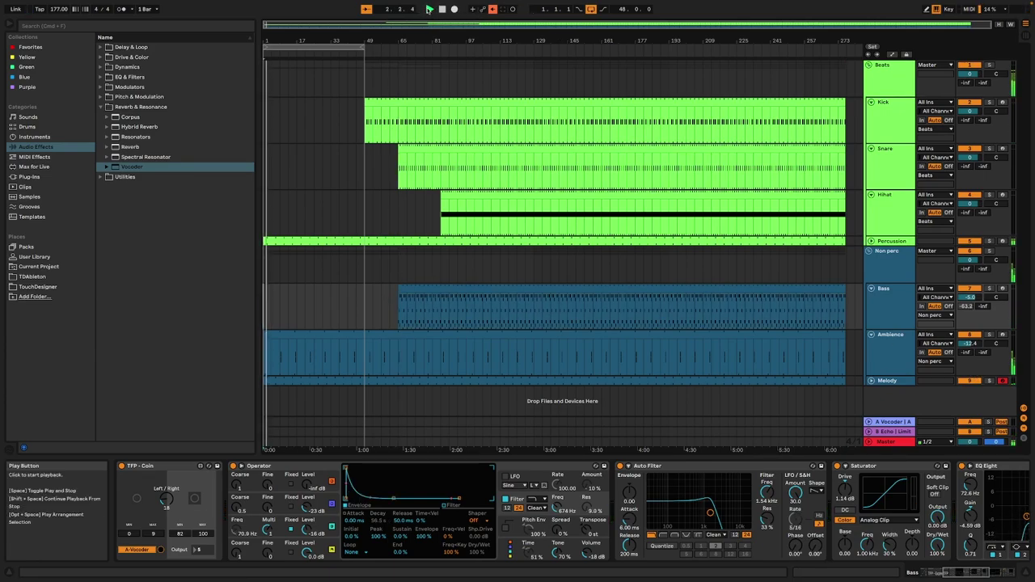
Trim the Melody clip's start to bar 17 and check its entry in playback
left_click(266, 383)
left_click(380, 382)
left_click_drag(377, 382, 313, 380)
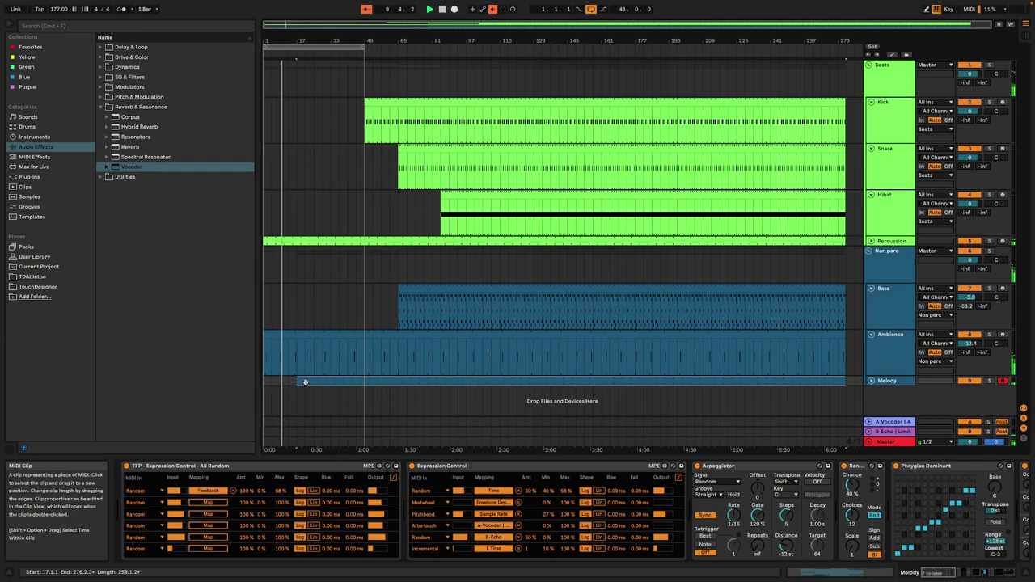
left_click_drag(289, 381, 288, 381)
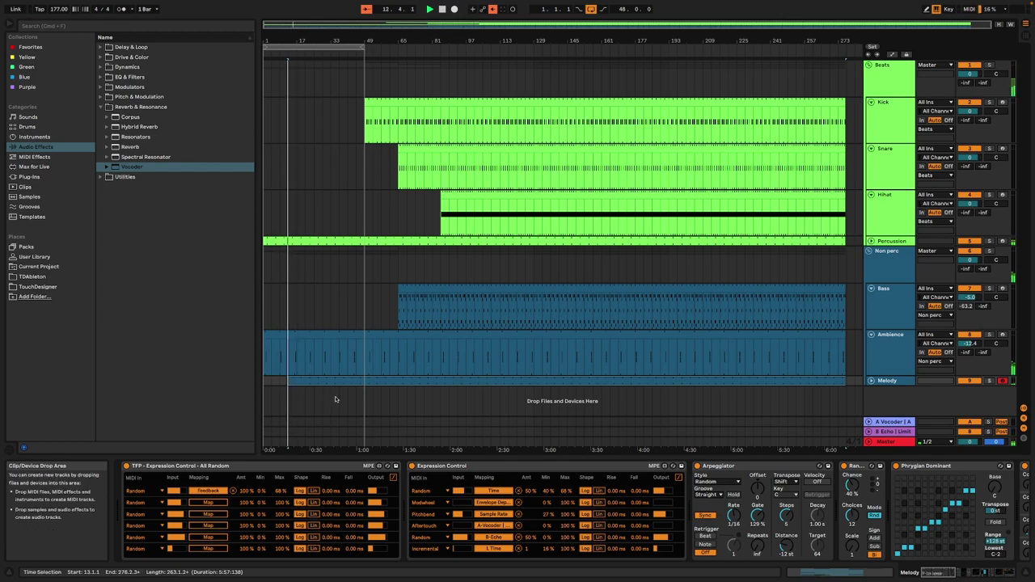
left_click_drag(288, 381, 297, 381)
key("space")
key("space")
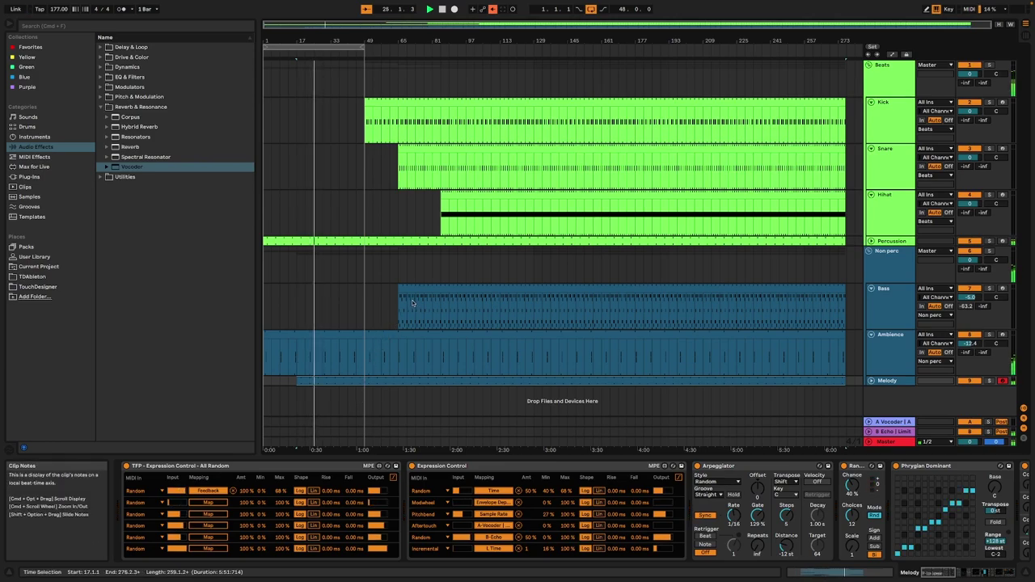
Trim the Bass clip's start to bar 85 and inspect the effects on the A Vocoder return and the Master track
left_click_drag(397, 288, 440, 288)
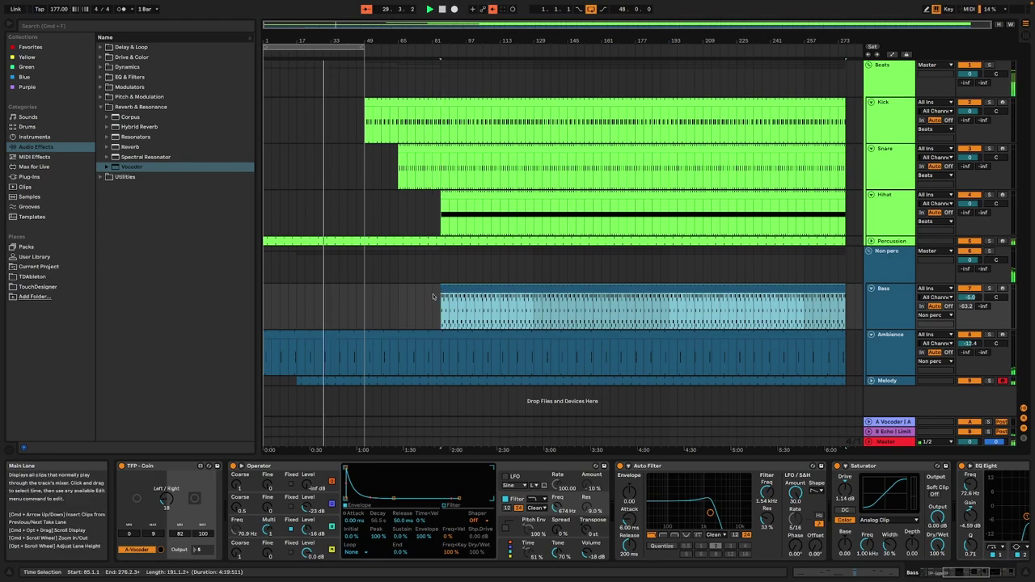
left_click(891, 422)
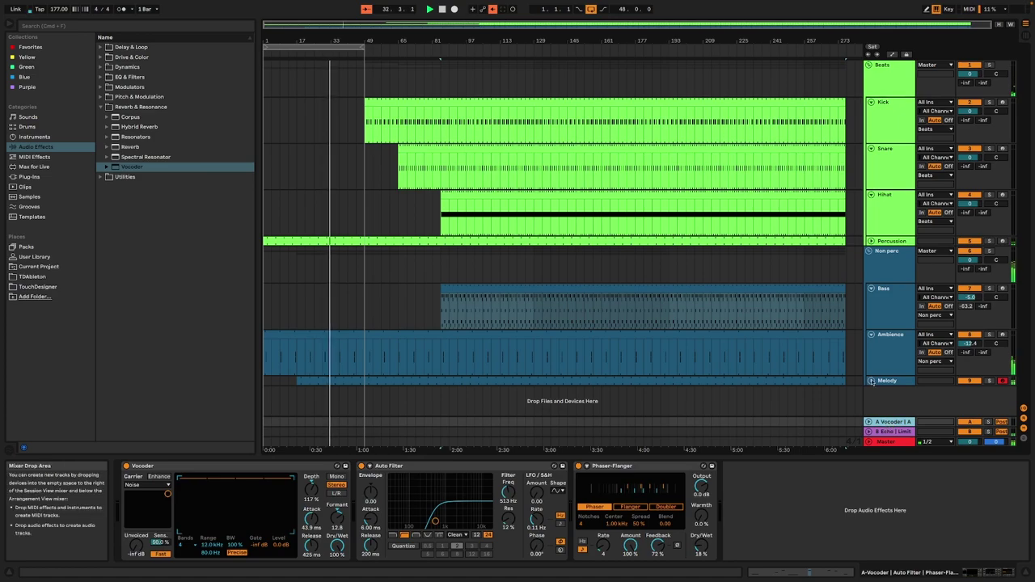
left_click(889, 442)
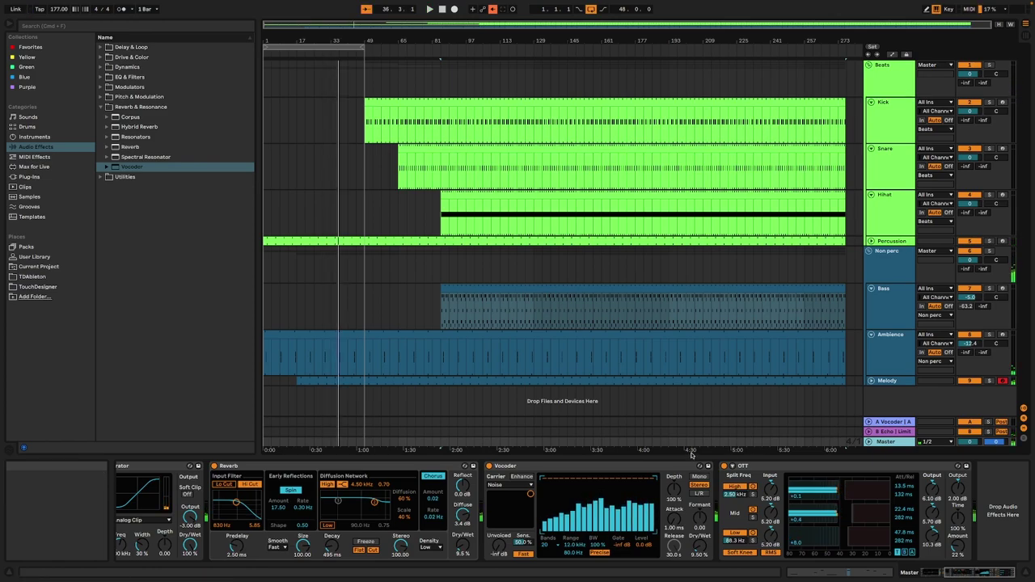
Play from about bar 61, set the fourth mapping's maximum in the Kick track's second Expression Control to 63%, and restart playback from the beginning
left_click(391, 49)
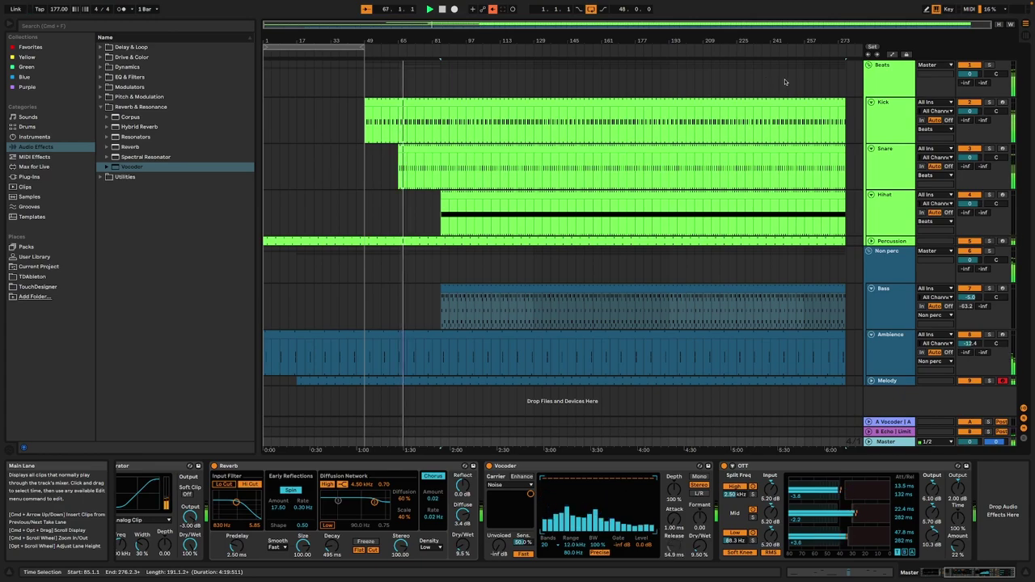
left_click(889, 112)
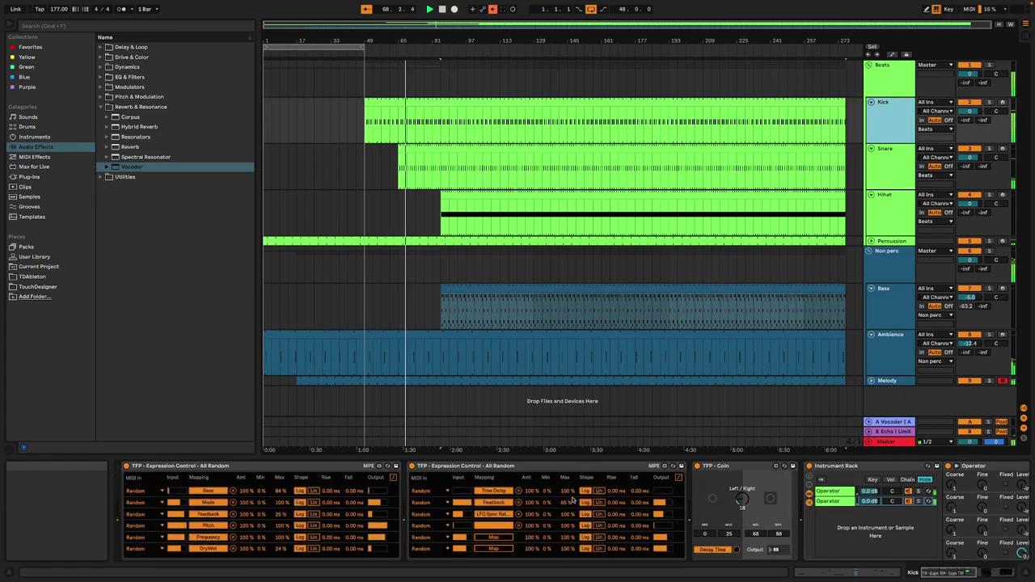
left_click_drag(566, 527, 566, 551)
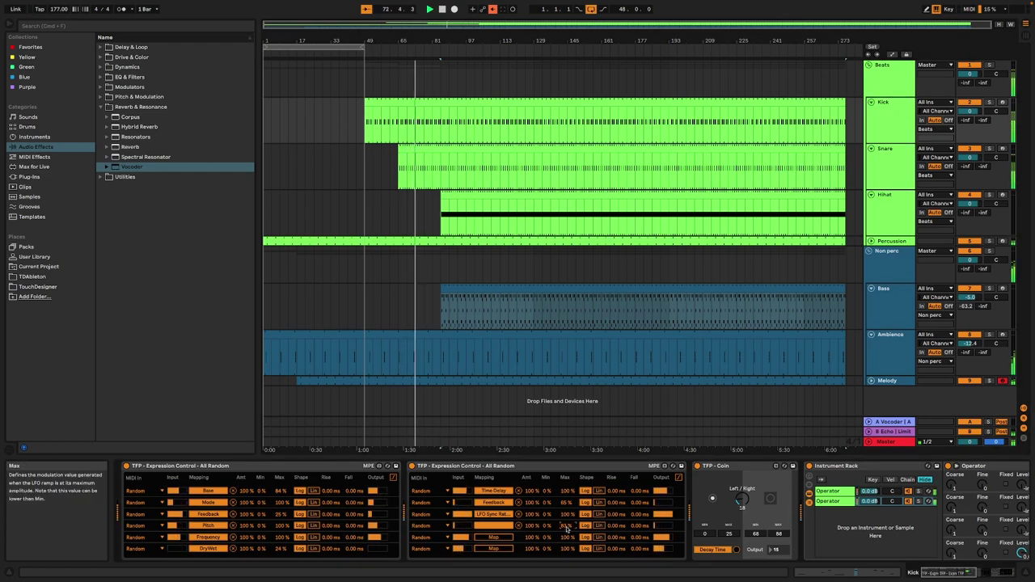
double_click(441, 9)
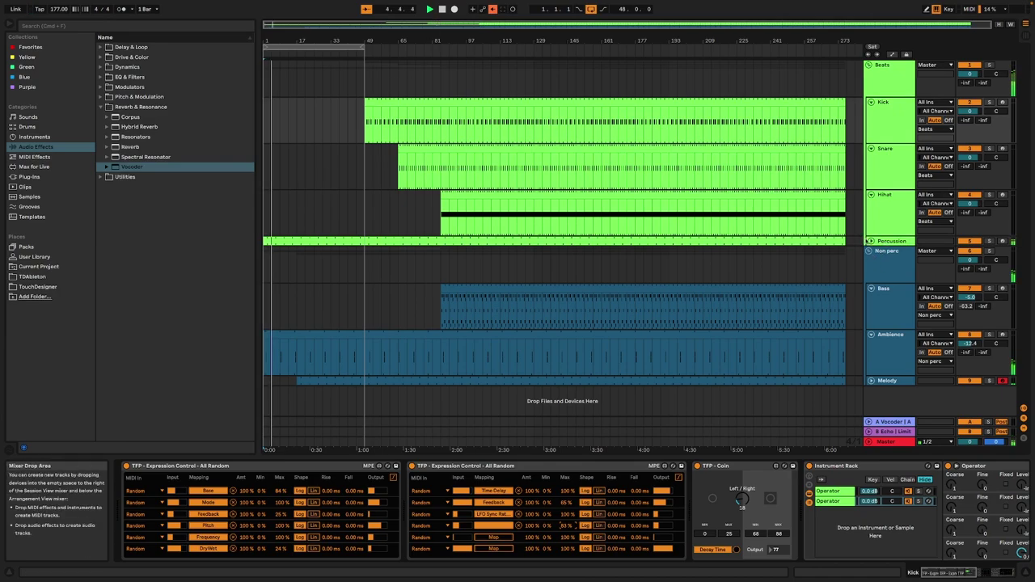
Unfold the Percussion track and automate its volume to fade in from bar 1, reaching 0 dB at bar 49
left_click(870, 241)
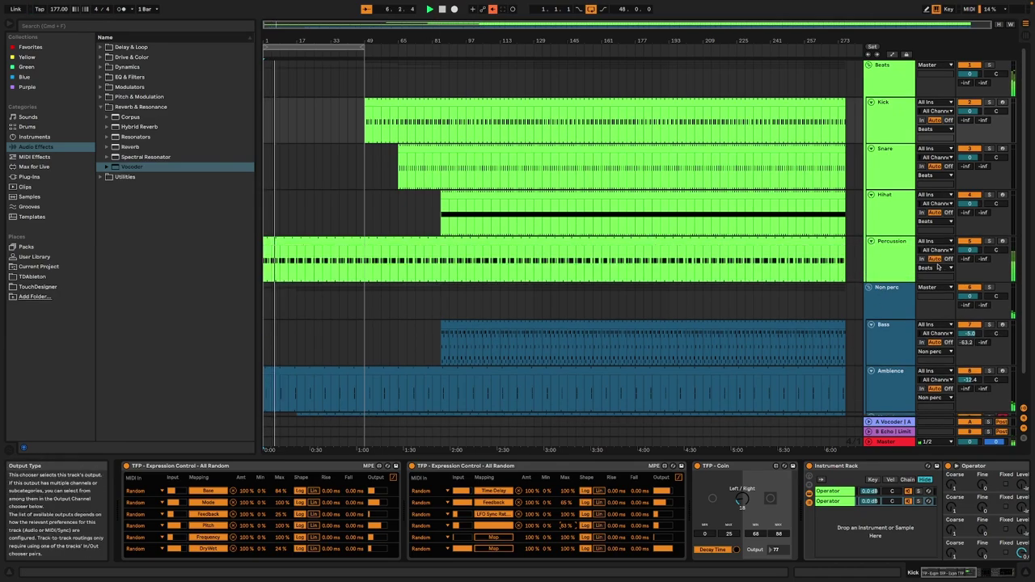
right_click(969, 250)
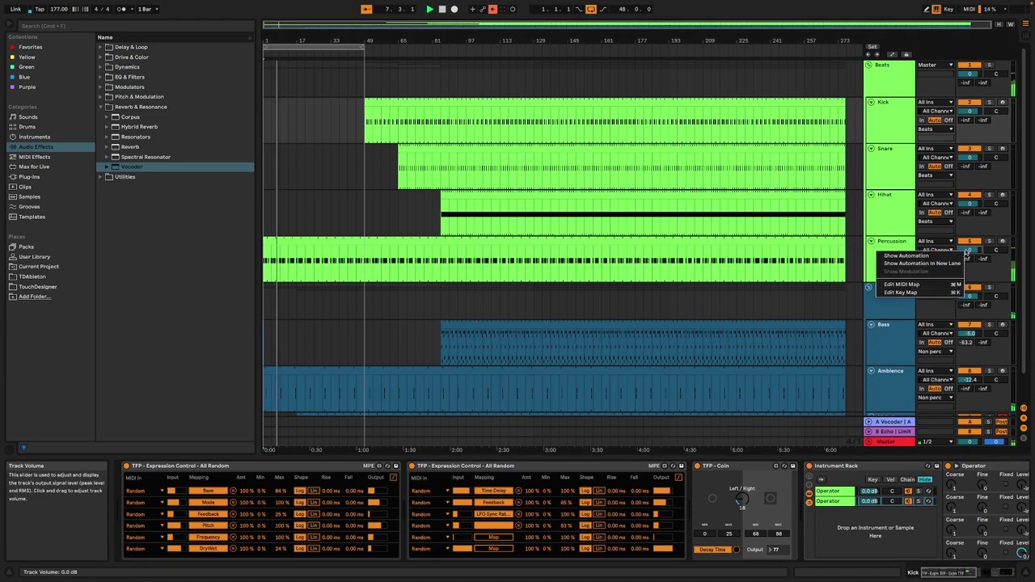
left_click(920, 255)
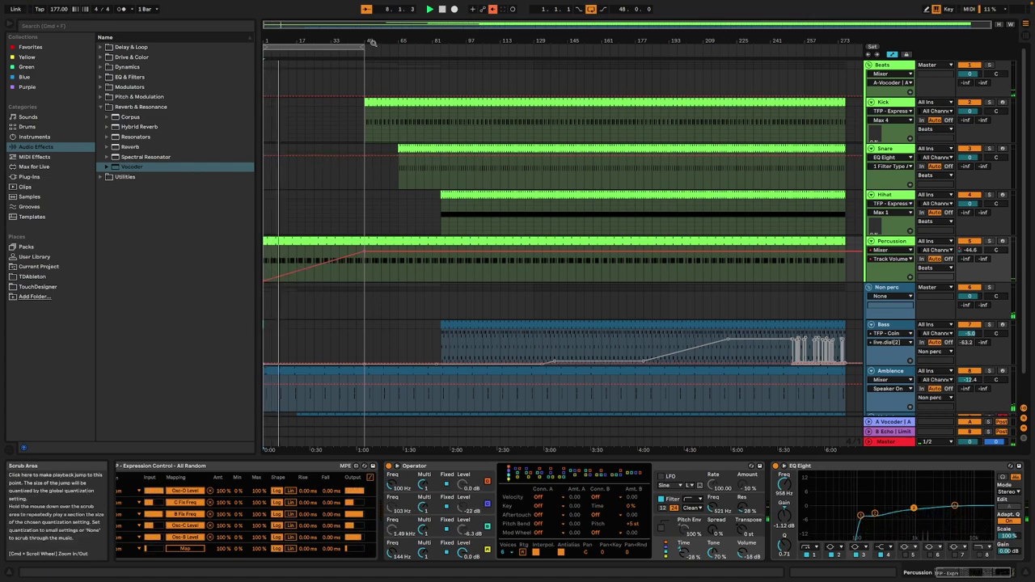
Extend the arrangement loop to 200 bars and trim the Melody clip's start to bar 117
left_click_drag(364, 47, 683, 82)
scroll(297, 391, "down", 2)
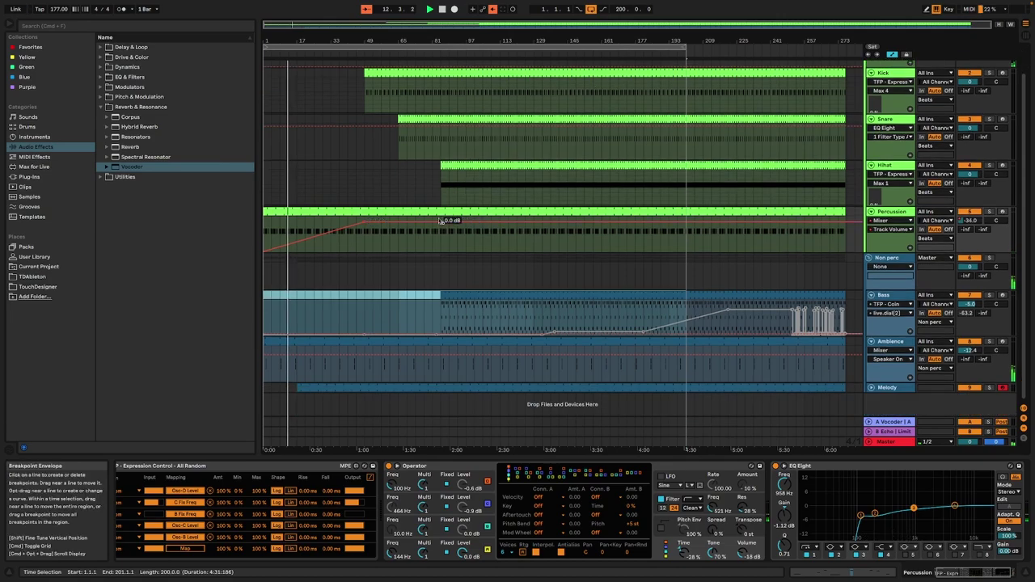
left_click_drag(297, 391, 342, 388)
left_click_drag(477, 389, 498, 388)
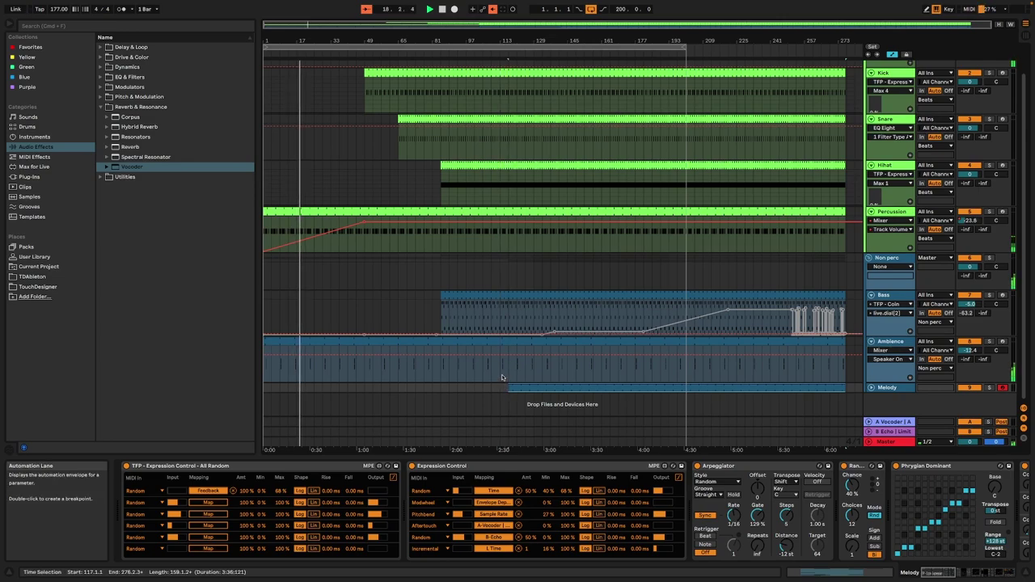
Automate the Kick track's volume to drop to -inf dB at bar 113 and return to 0 dB at bar 145
scroll(558, 297, "up", 1)
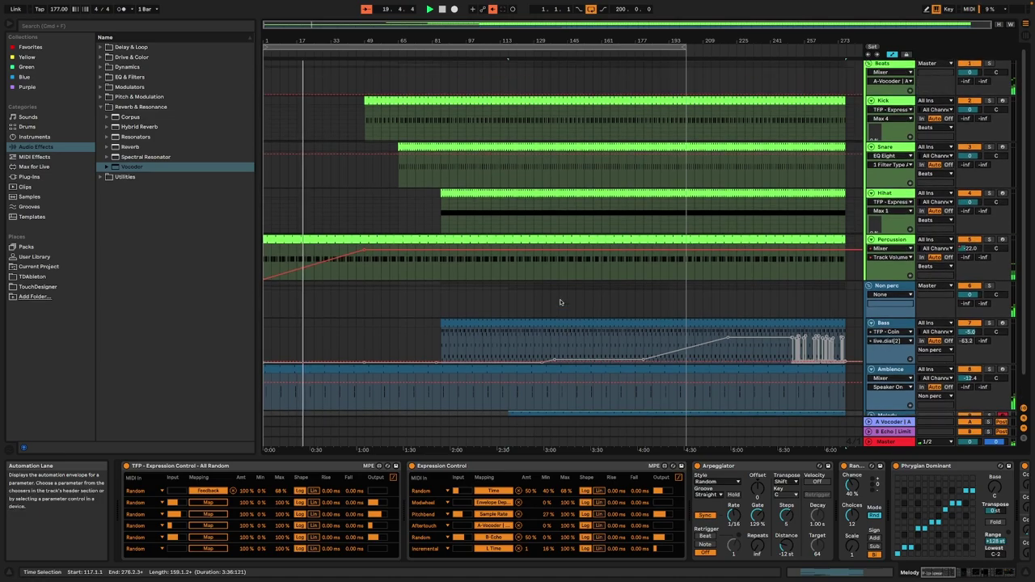
right_click(966, 112)
left_click(907, 117)
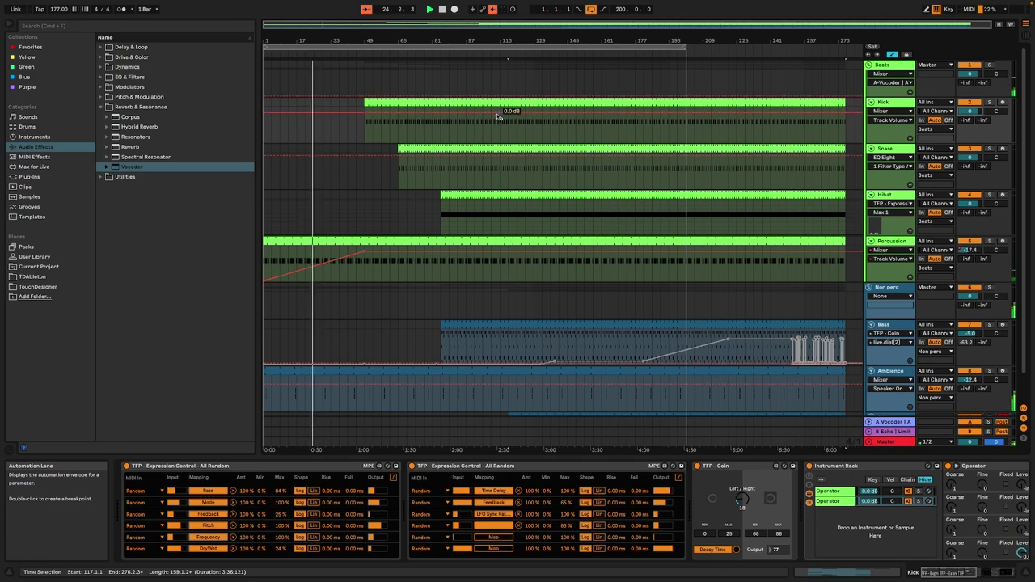
left_click_drag(509, 114, 502, 137)
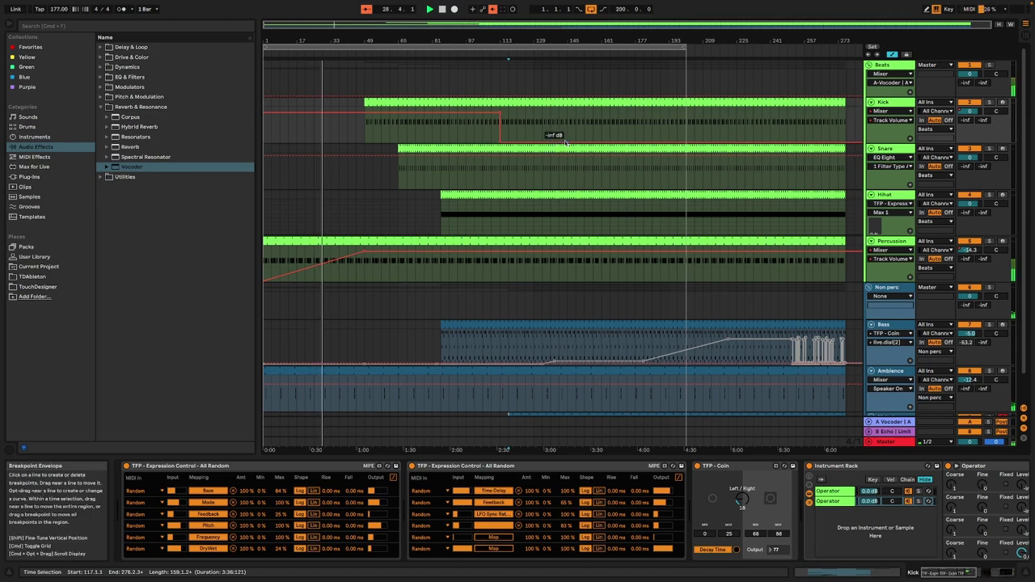
left_click_drag(570, 143, 568, 114)
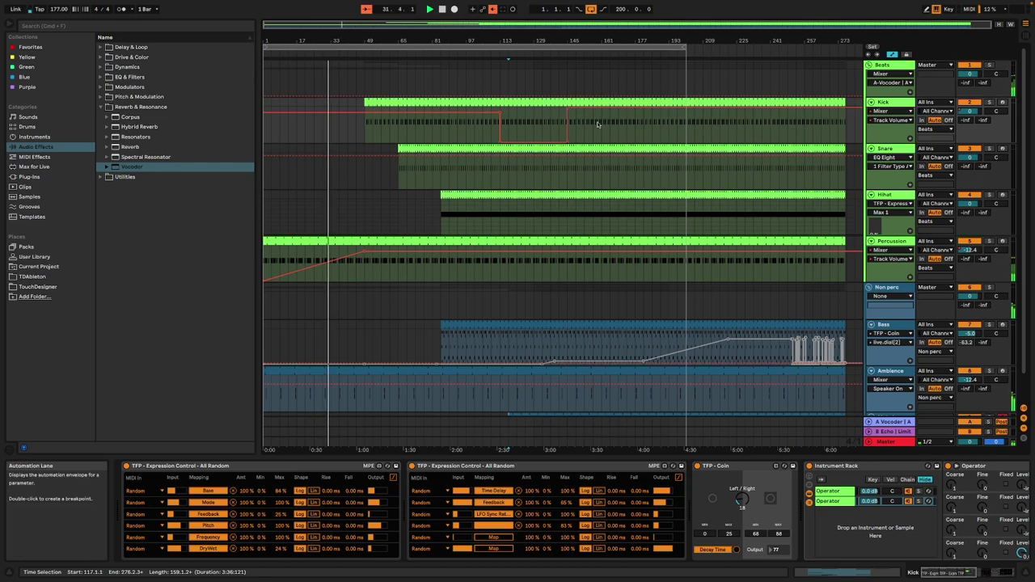
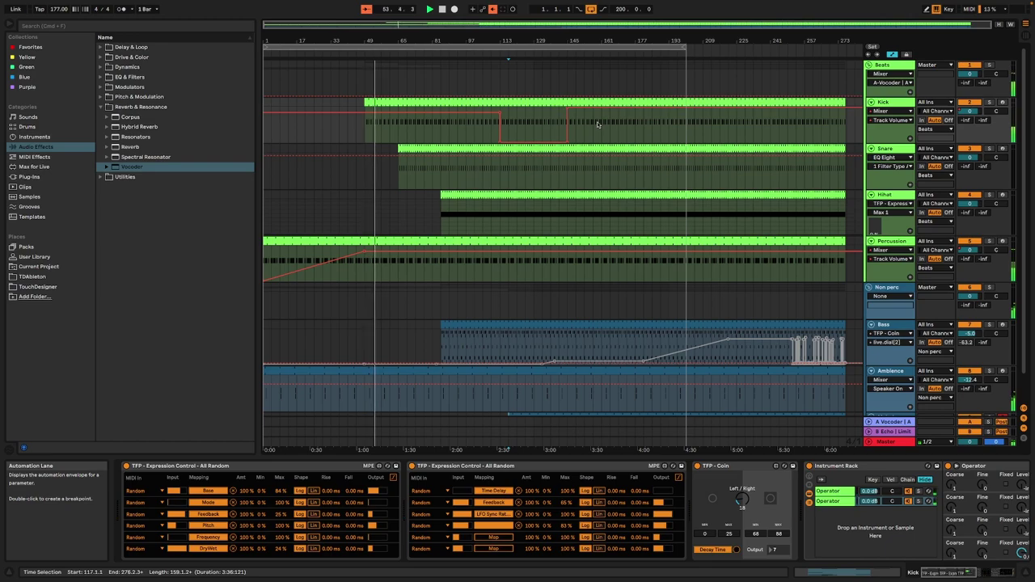
left_click_drag(567, 111, 566, 114)
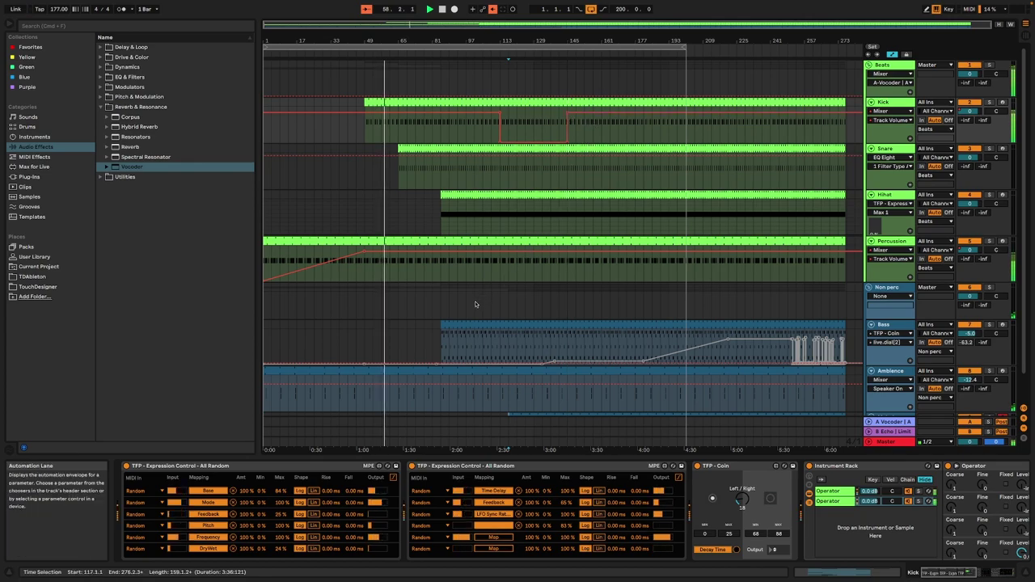
Trim the Bass clip's start to bar 113 and clear the Bass track's TFP - Coin live.dial[2] automation envelope
left_click_drag(441, 325, 499, 326)
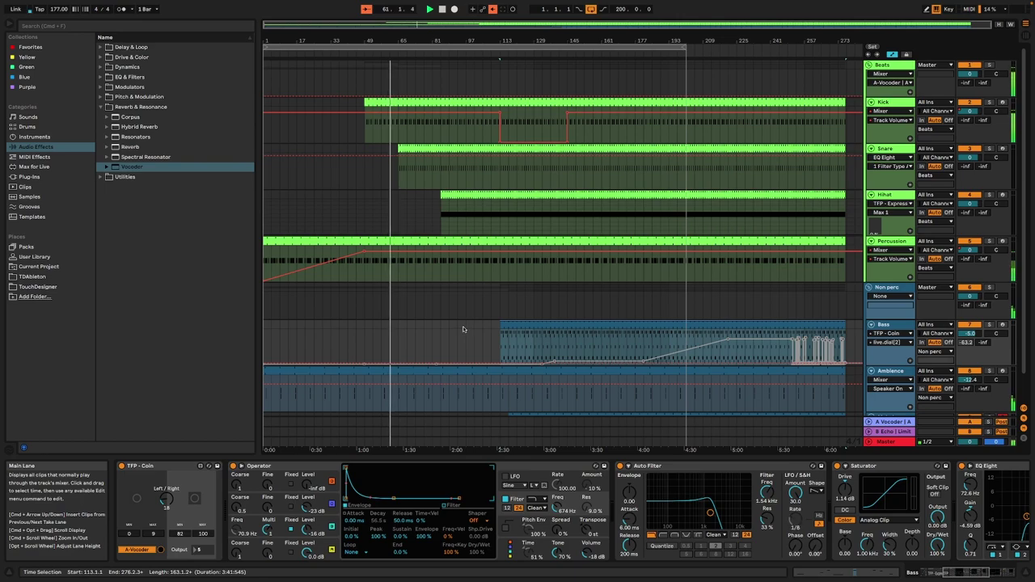
left_click(464, 327)
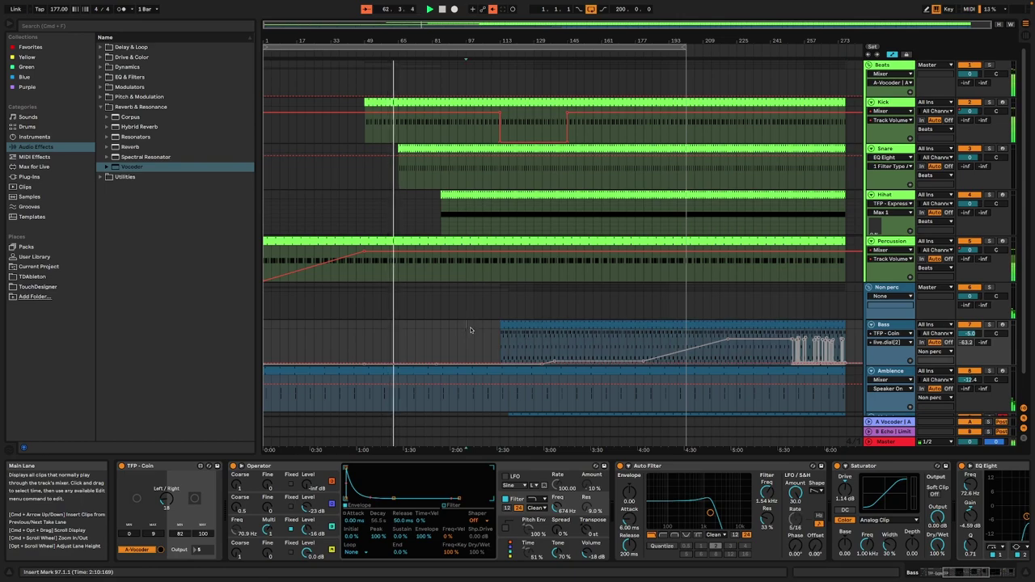
right_click(555, 363)
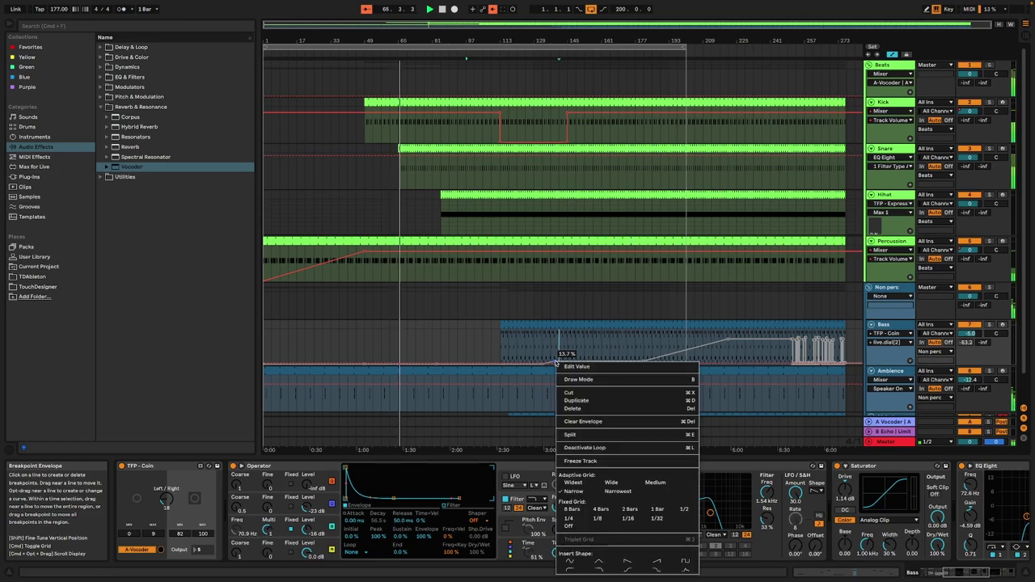
left_click(584, 421)
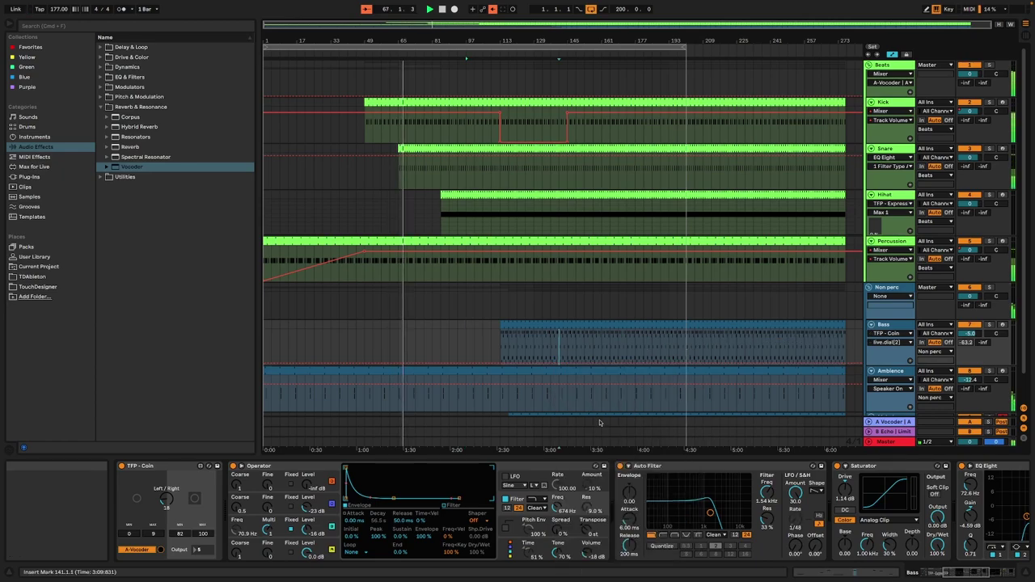
Trim the Bass clip's start to bar 145 so it enters together with the returning kick
scroll(544, 366, "down", 2)
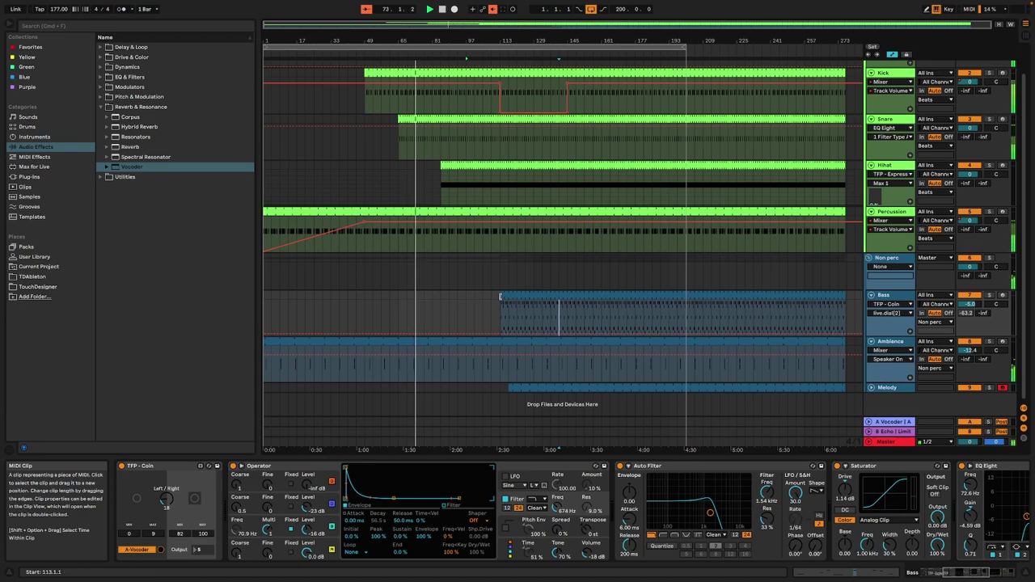
left_click_drag(500, 296, 566, 298)
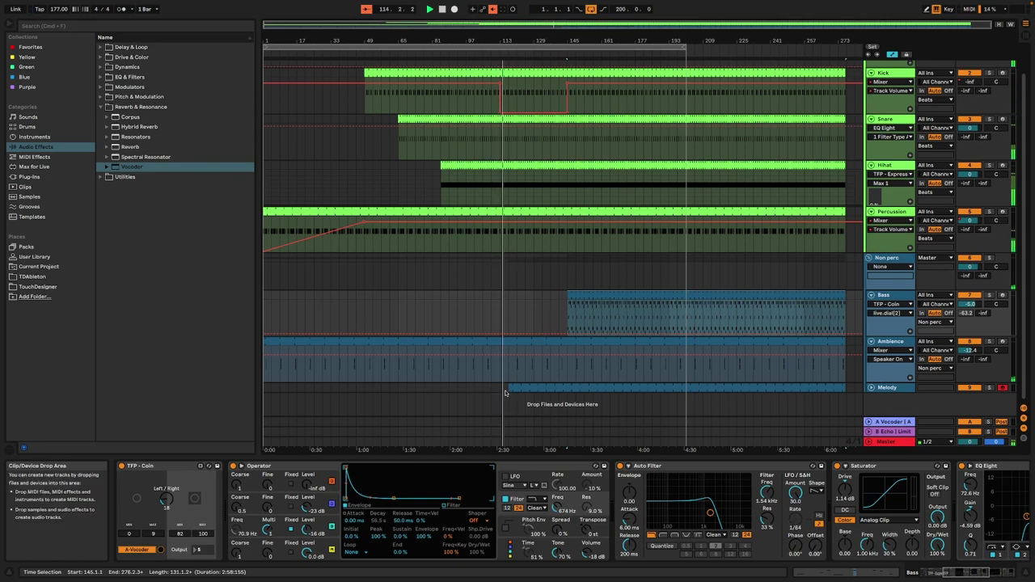
Extend the Melody clip's start back to bar 113
left_click_drag(510, 387, 500, 392)
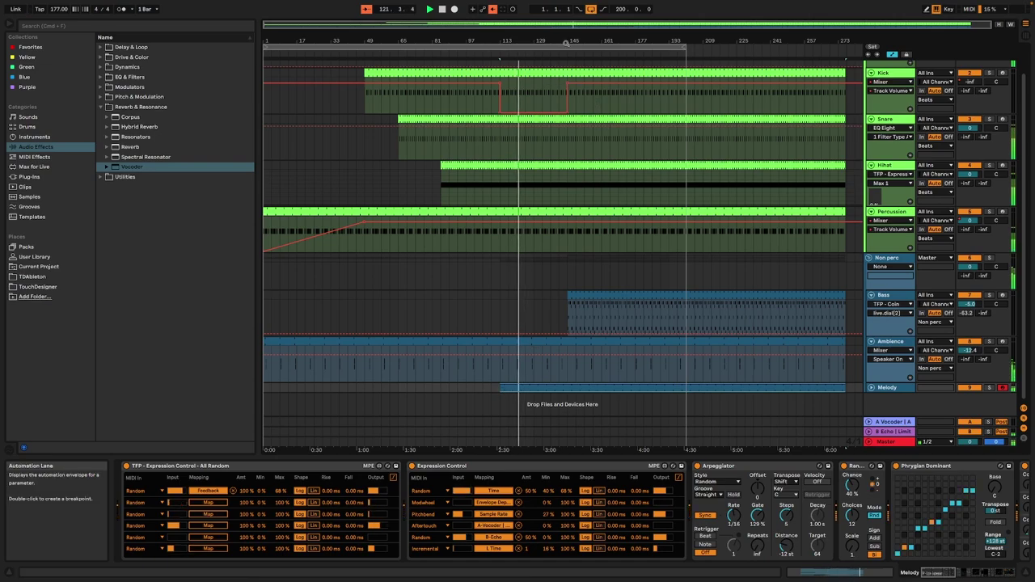
Automate the Ambience track's volume to fade to -inf dB from about bar 119 to 127 and return to about -12.5 dB at bar 177
left_click_drag(564, 43, 577, 39)
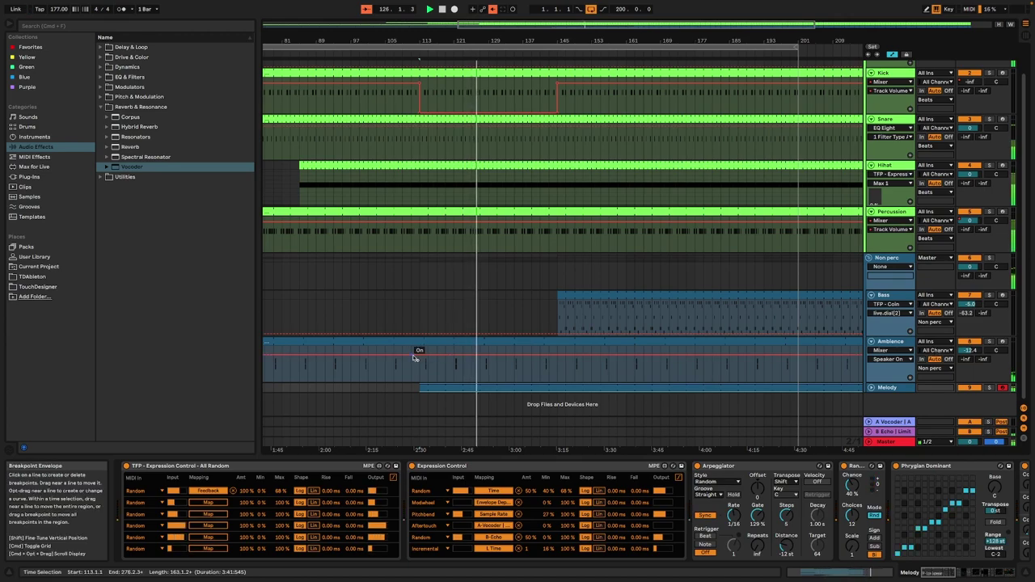
right_click(964, 350)
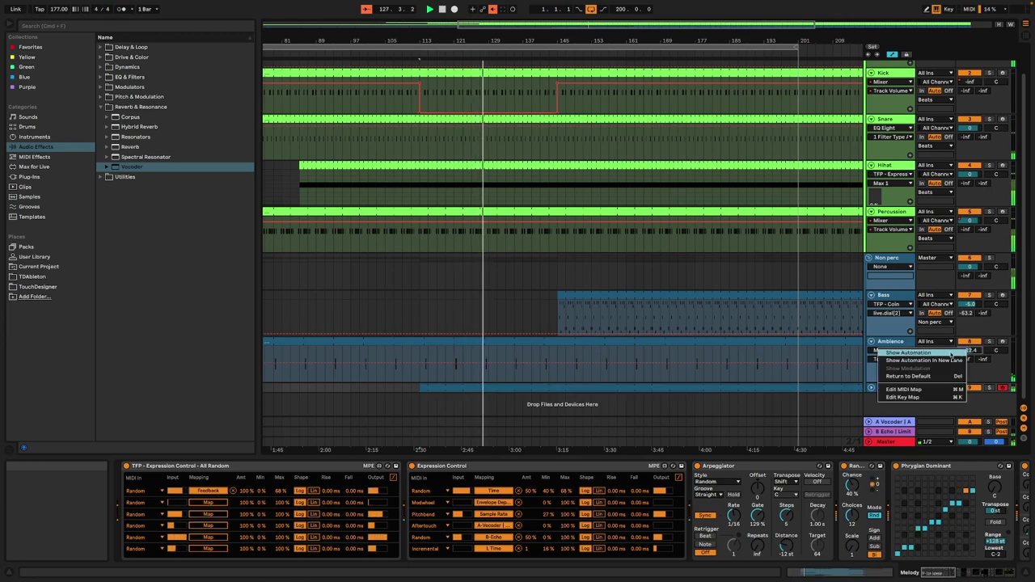
left_click(907, 353)
left_click_drag(462, 362, 479, 380)
mouse_move(441, 365)
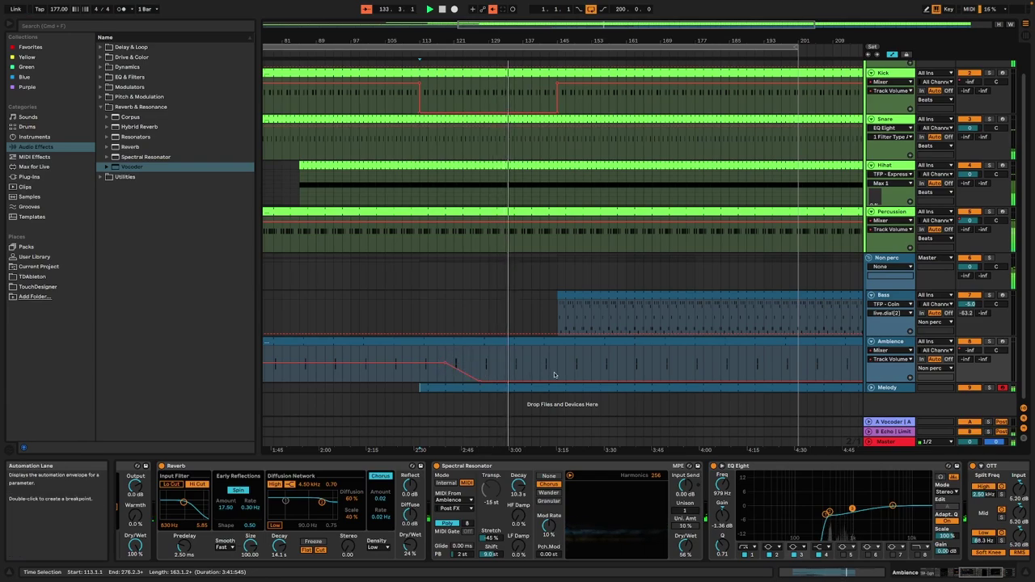
mouse_move(646, 382)
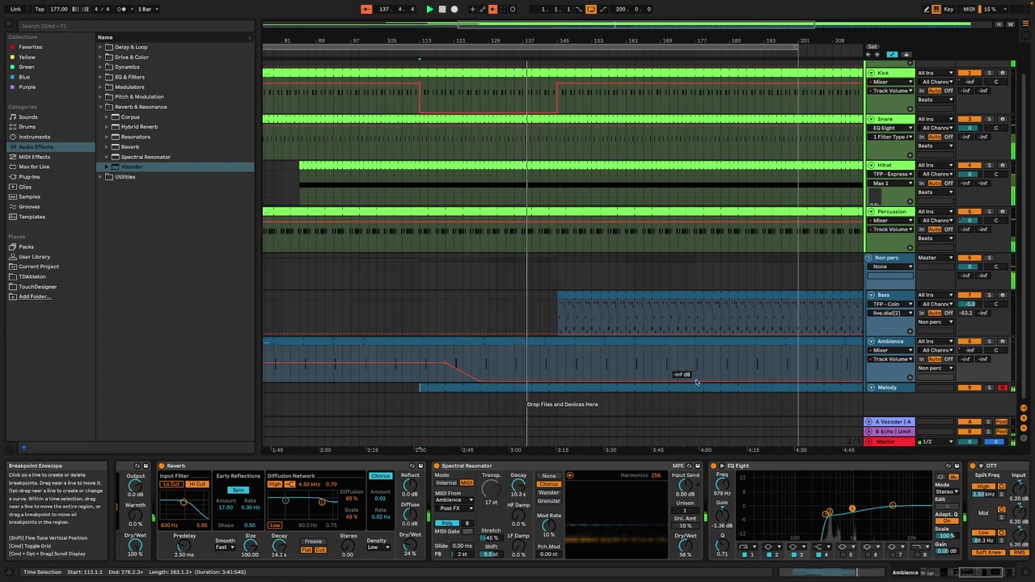
left_click_drag(695, 381, 697, 349)
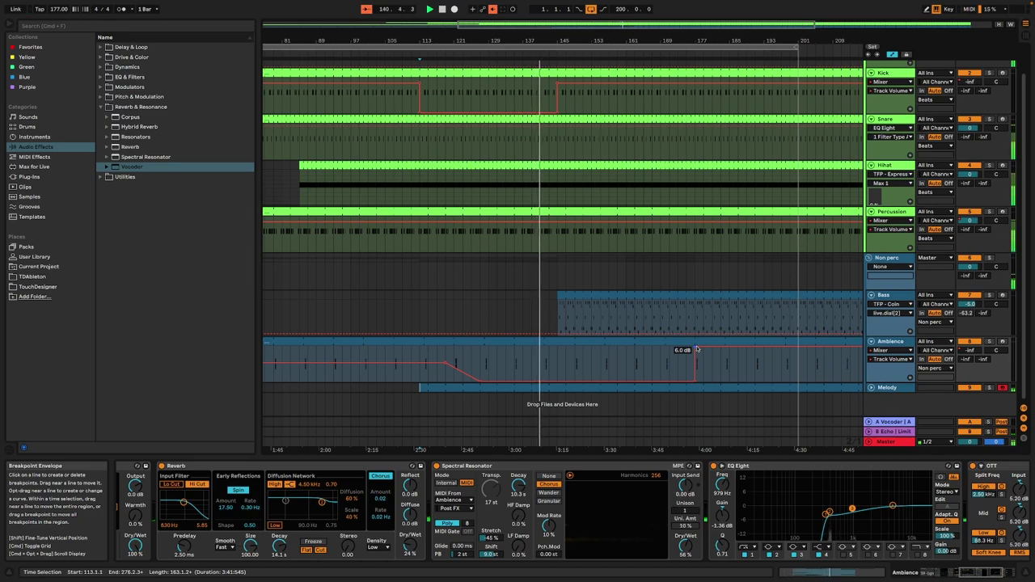
mouse_move(697, 349)
left_mouse_down()
mouse_move(697, 368)
mouse_move(689, 362)
left_mouse_up()
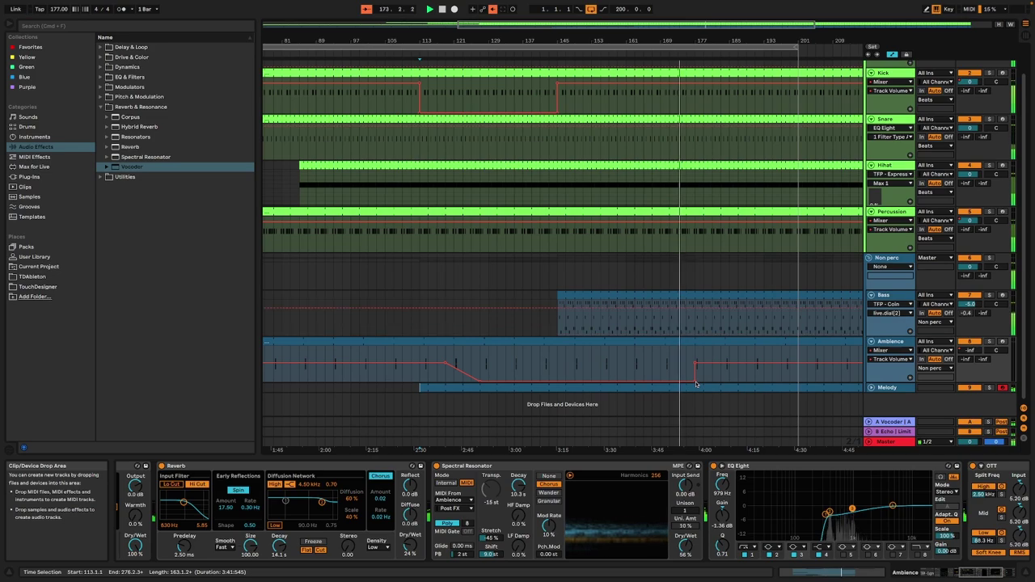
mouse_move(697, 383)
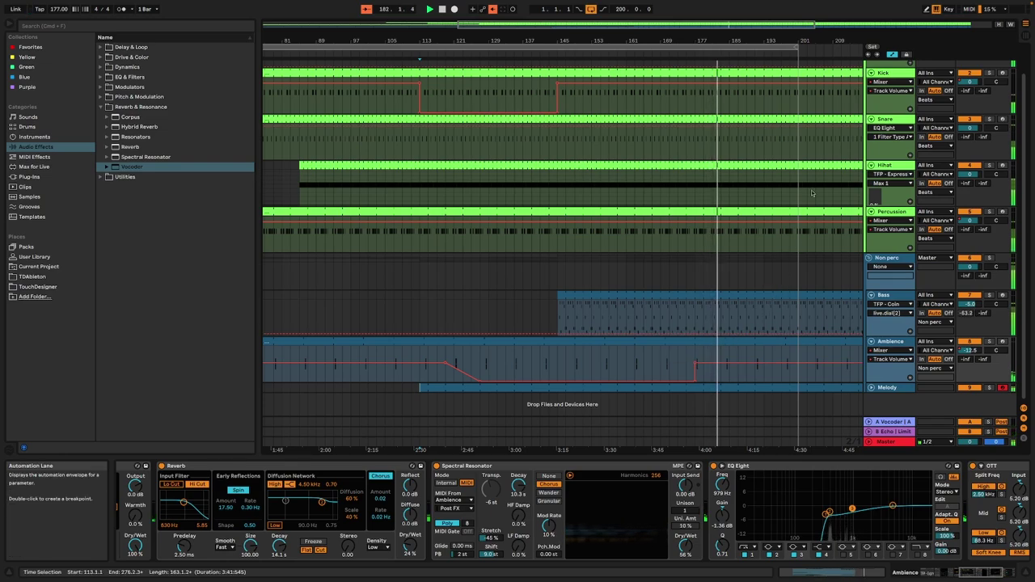
Extend the arrangement loop to 220 bars and drop the Kick track's volume automation to -inf dB from bar 201
left_click_drag(782, 41, 666, 37)
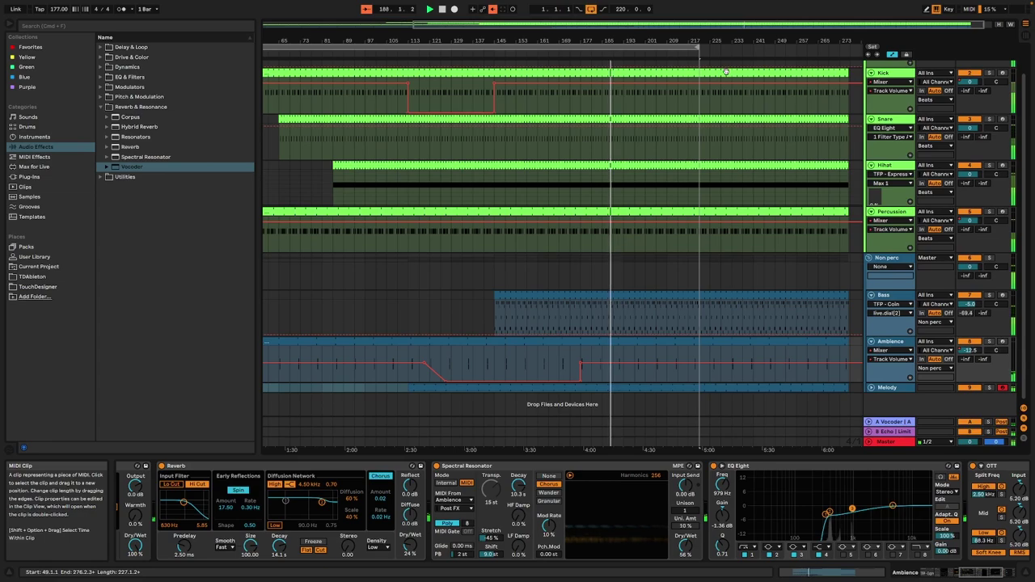
left_click(636, 108)
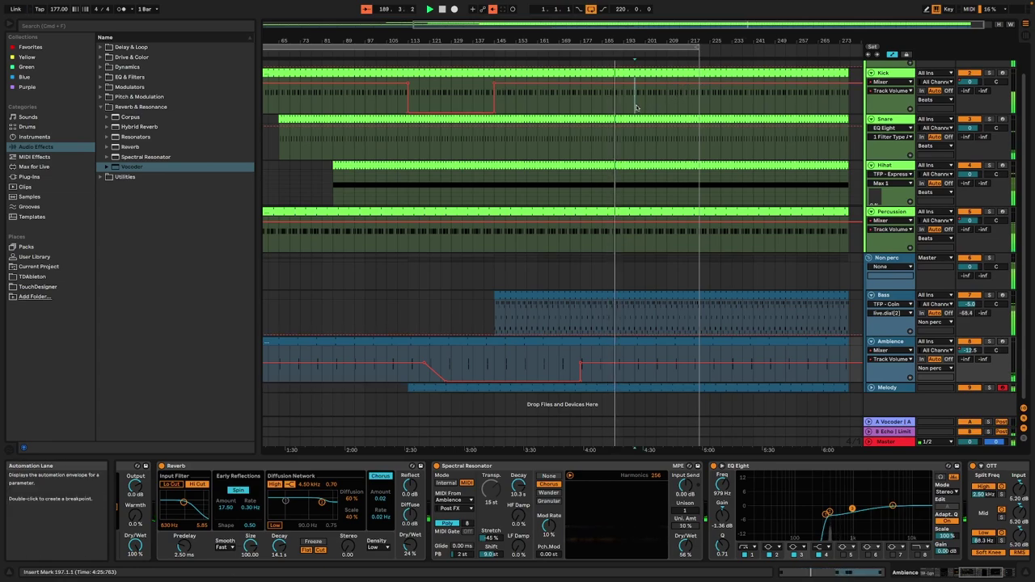
left_click(645, 99)
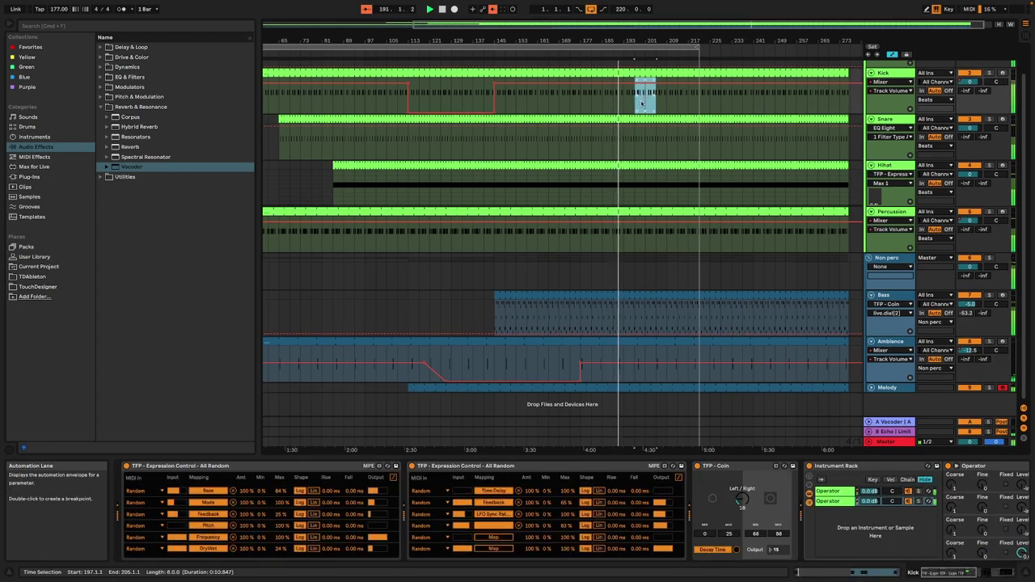
left_click_drag(652, 98, 699, 99)
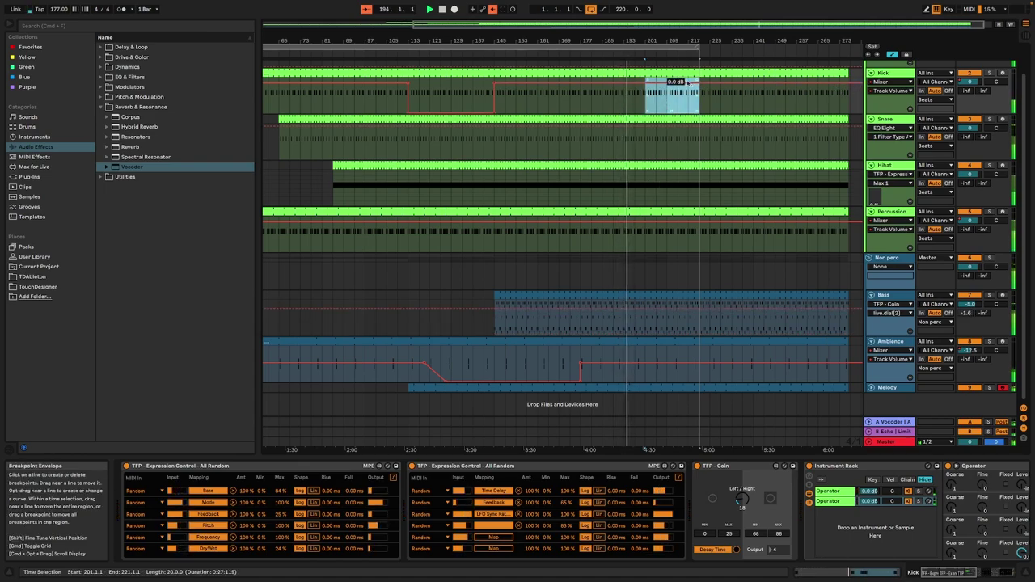
left_click(651, 85)
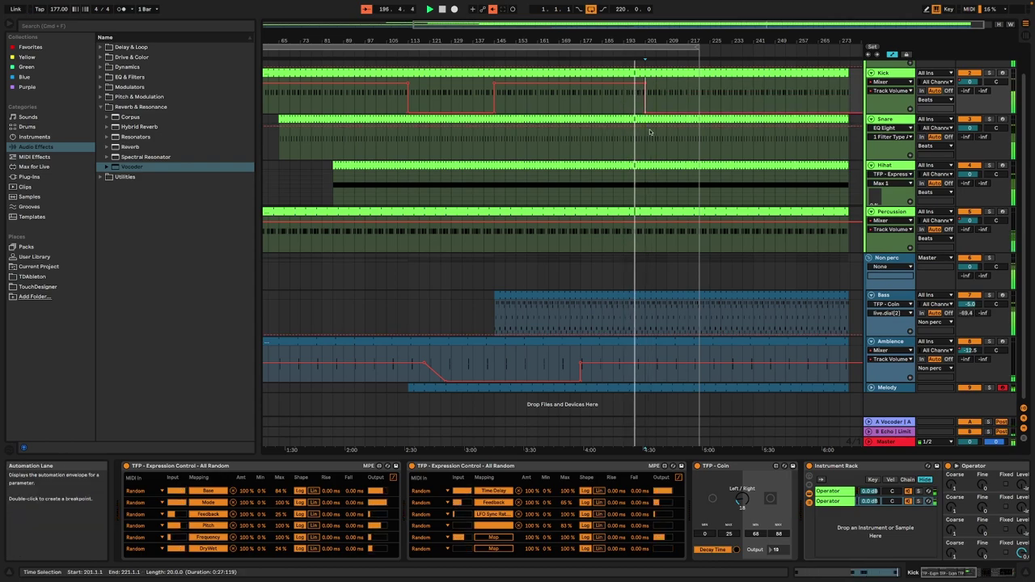
Cut the Percussion clip between bars 201 and 221 and trim the end of its earlier part to bar 197
left_click_drag(643, 247, 699, 212)
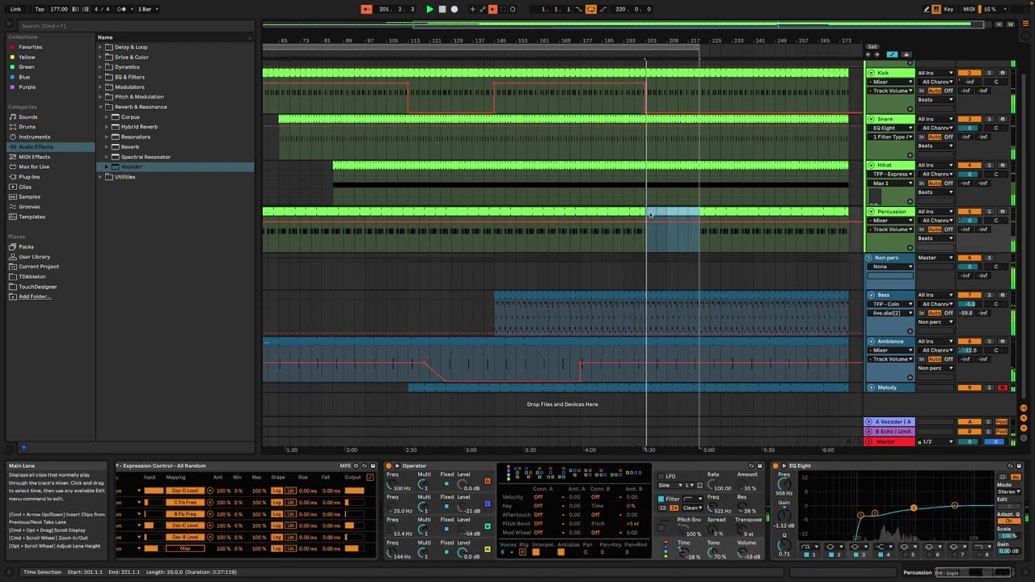
left_click_drag(644, 211, 634, 212)
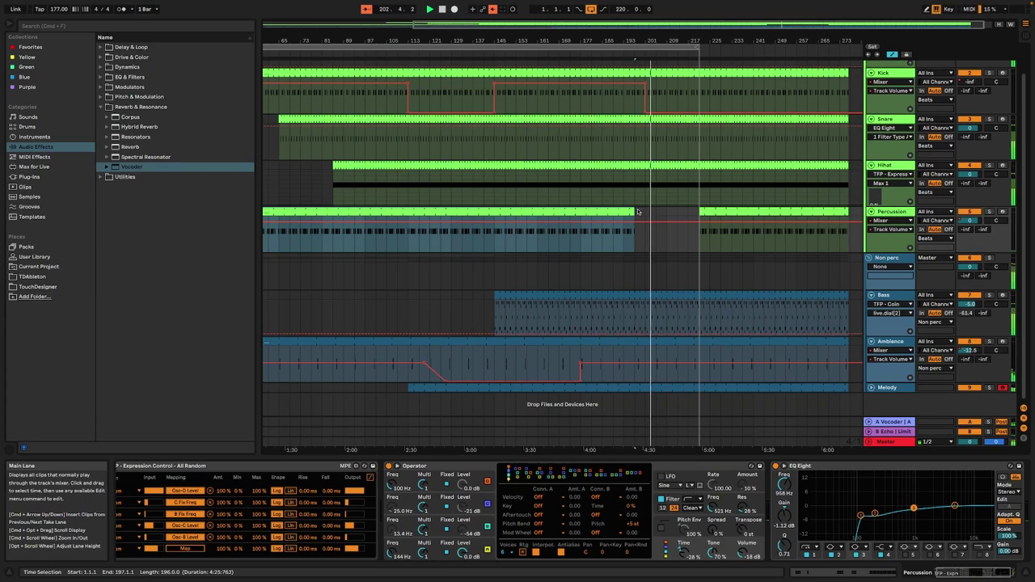
Cut the Snare clip between bars 201 and 221 and extend the arrangement loop to 276 bars
left_click(646, 168)
left_click_drag(645, 122, 700, 121)
key("super+e")
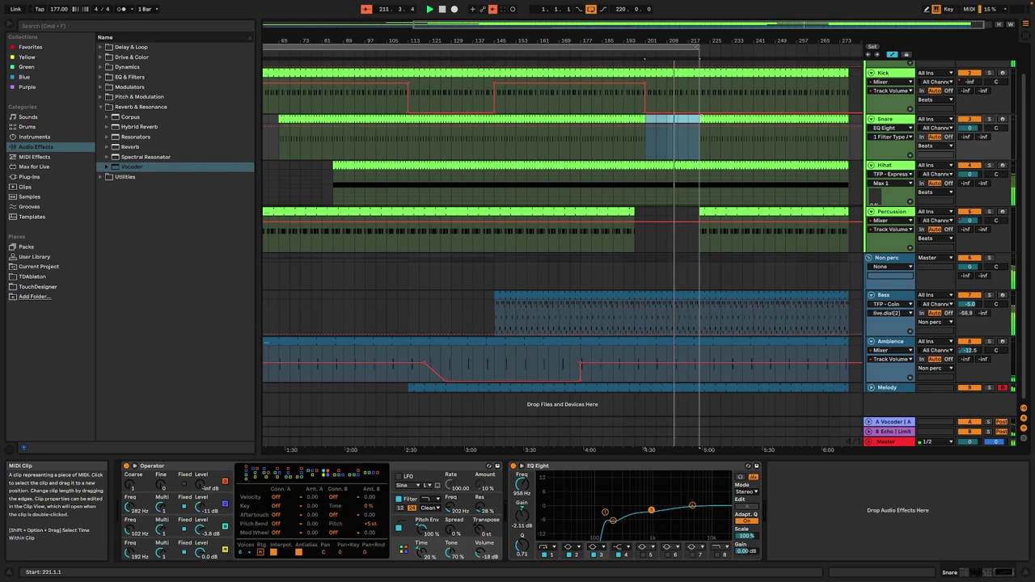
left_click_drag(699, 48, 850, 49)
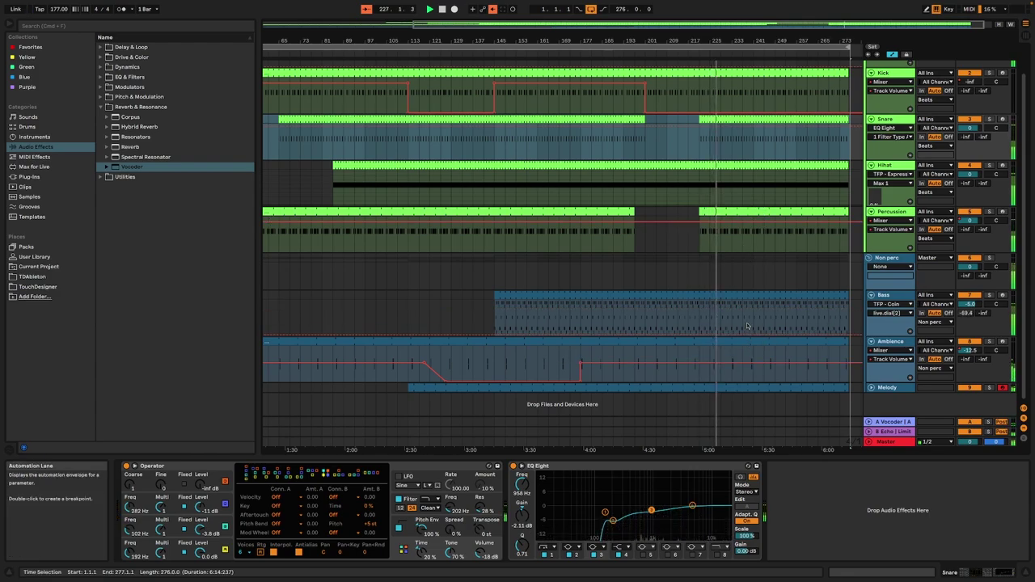
Automate the Ambience track's volume to drop to -inf dB at bar 233 and the Bass track's volume at bar 237
right_click(967, 304)
left_click(960, 311)
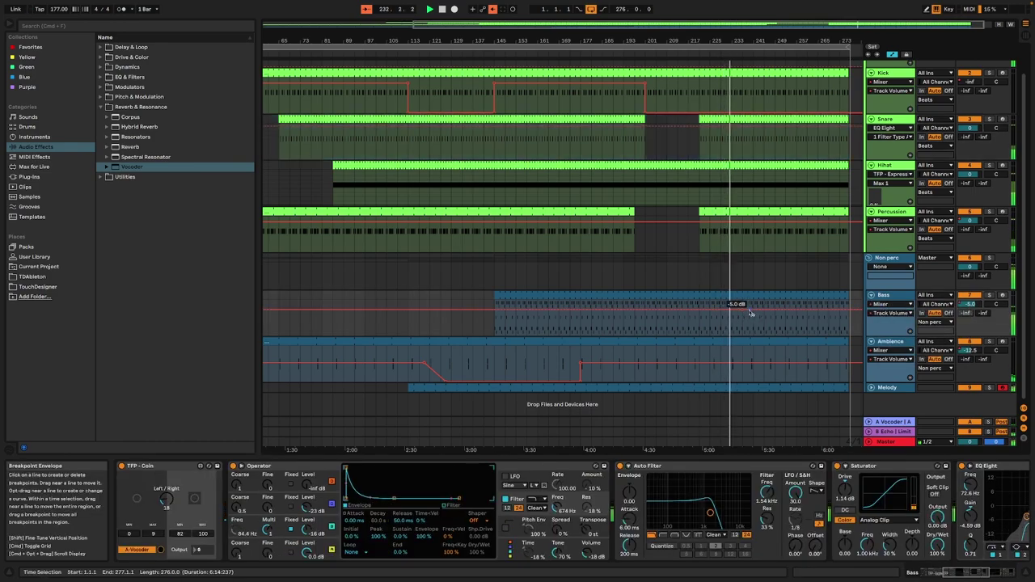
left_click_drag(733, 40, 735, 53)
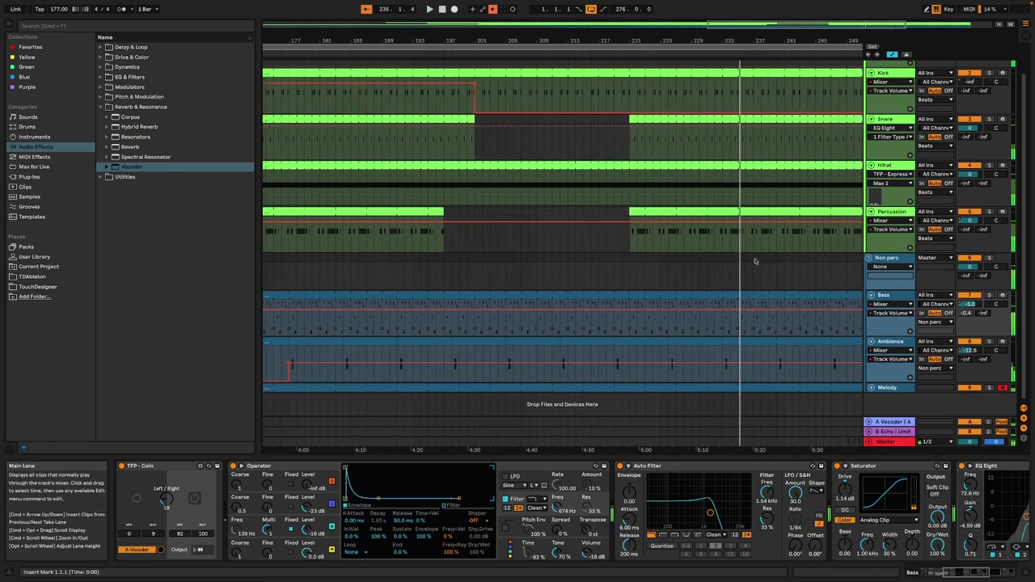
left_click(726, 365)
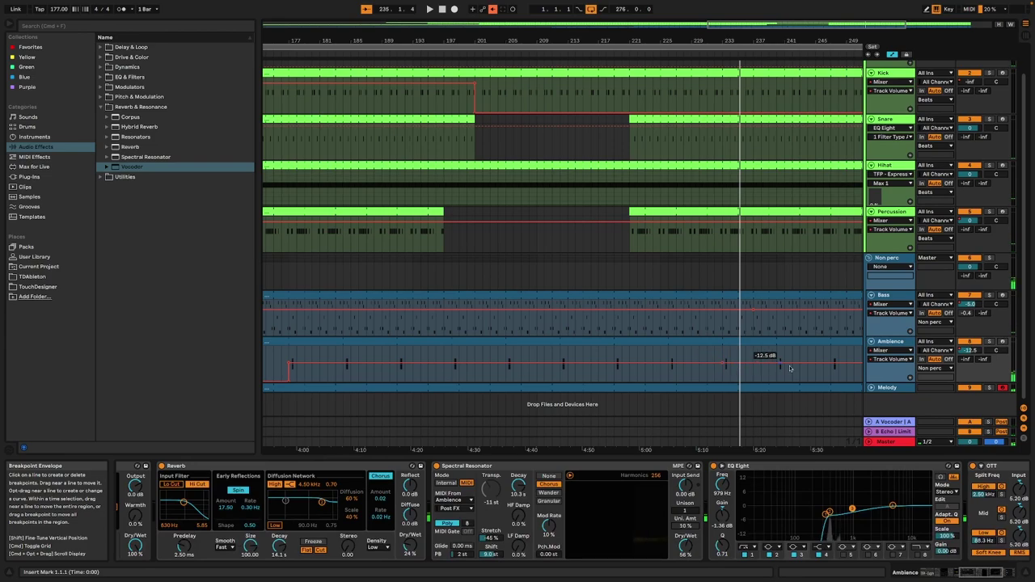
left_click_drag(727, 370, 724, 381)
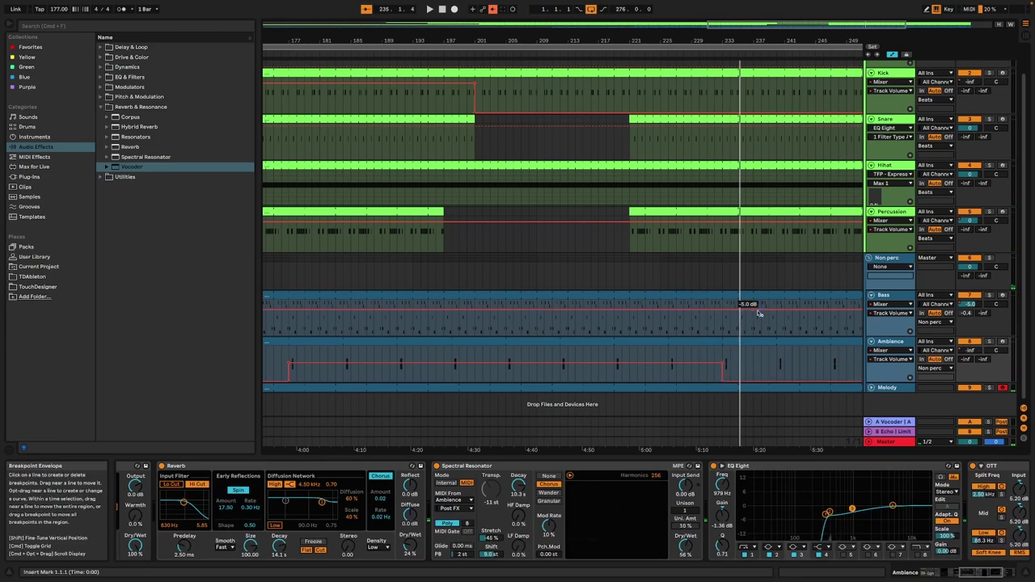
left_click_drag(758, 314, 757, 333)
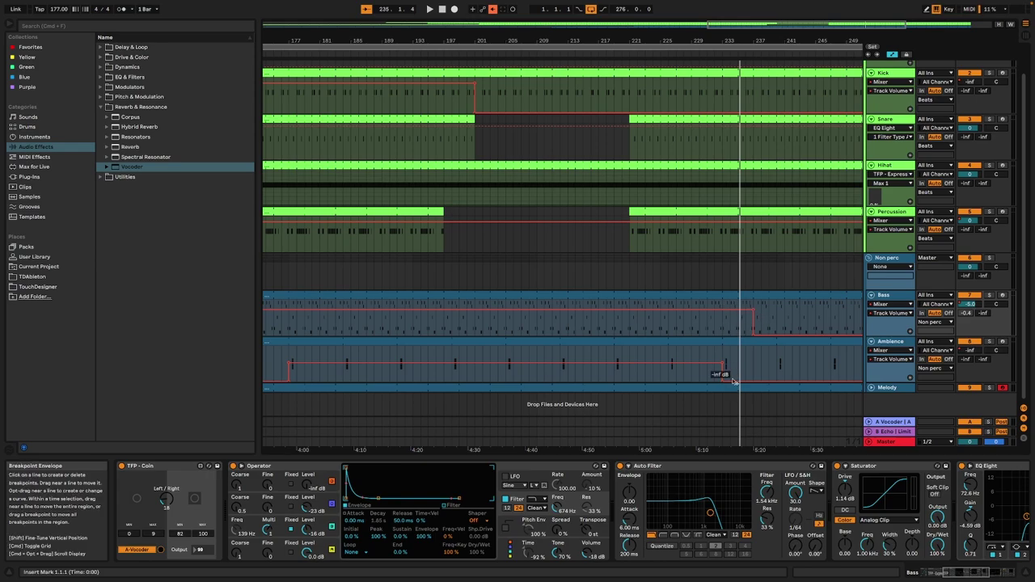
Unfold the Melody track and automate its Speaker On parameter to switch off at bar 237
left_click(871, 388)
scroll(757, 352, "down", 2)
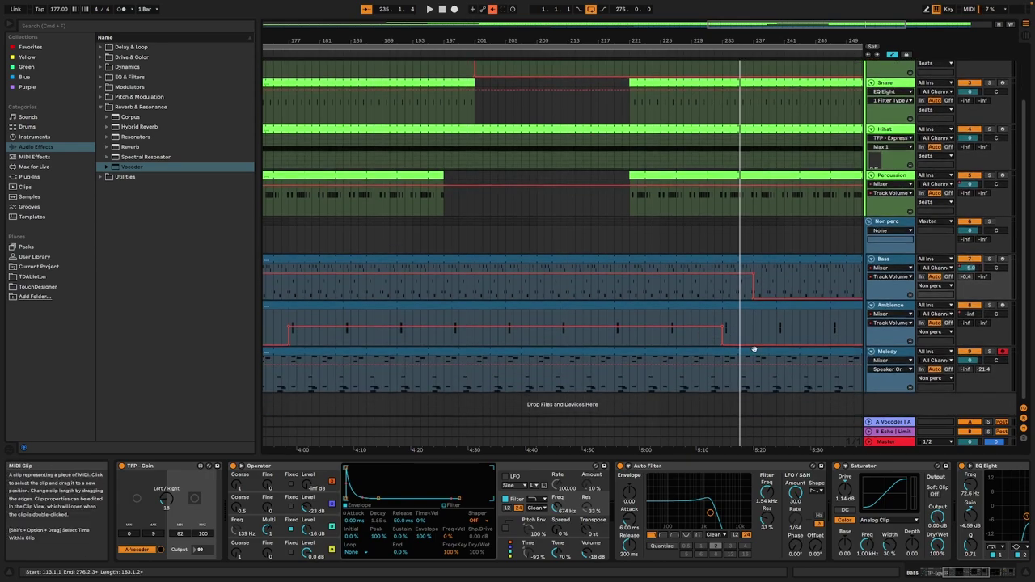
left_click(754, 369)
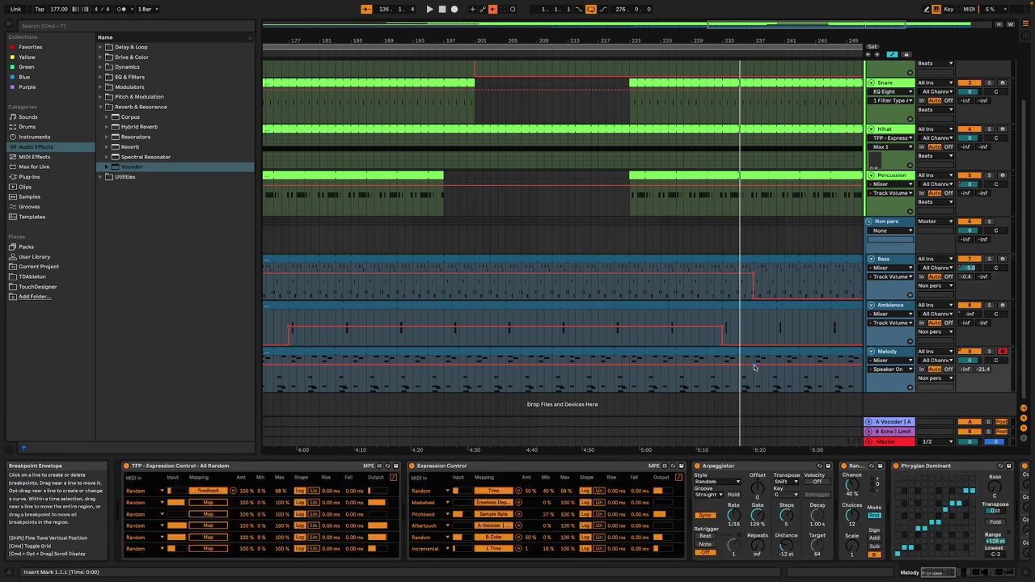
Raise the Bass track's volume from bar 237 to about -4 dB and the Kick track's volume from bar 235 to 6 dB
left_click(753, 296)
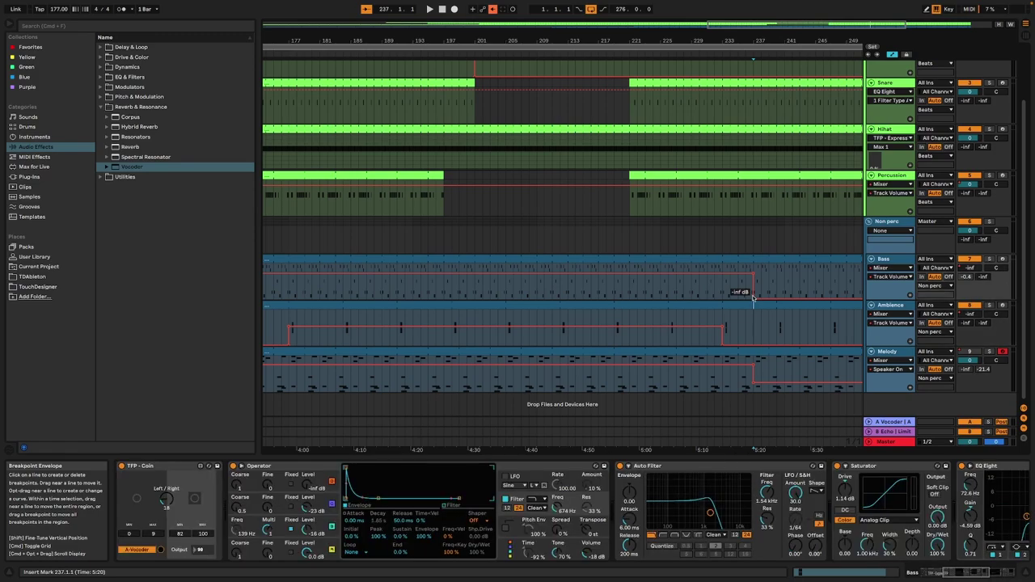
left_click_drag(753, 301, 753, 264)
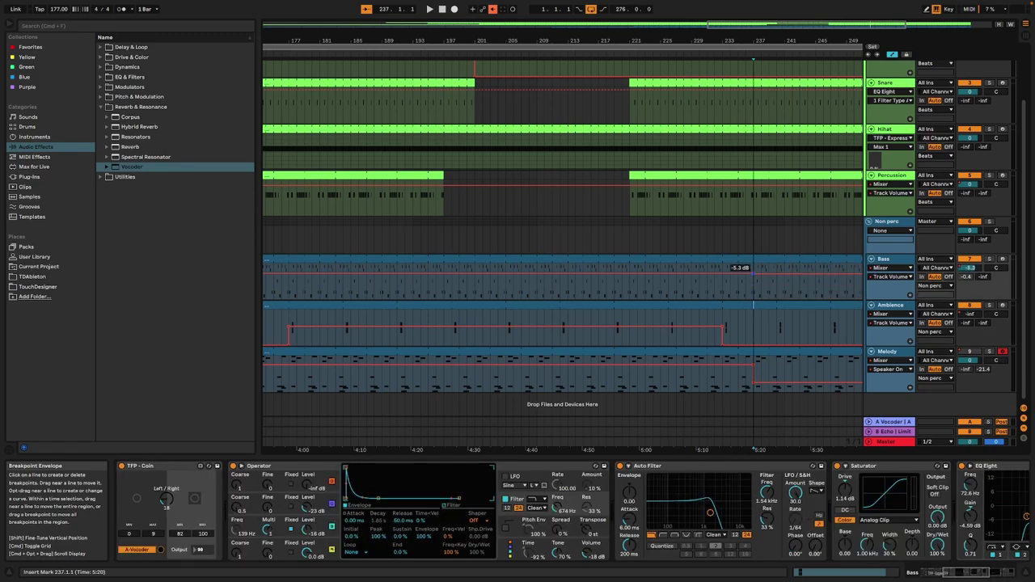
scroll(735, 219, "up", 4)
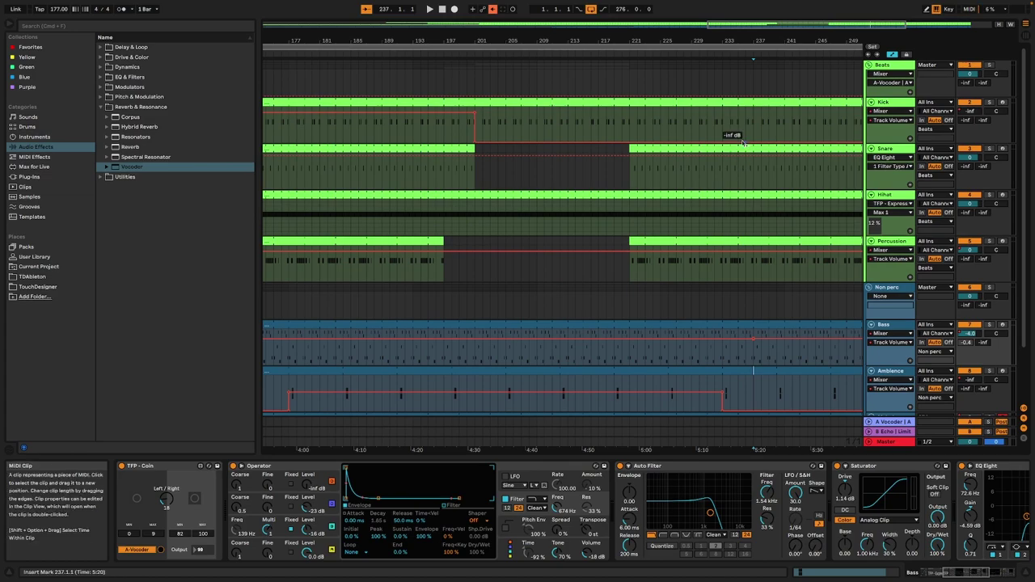
left_click_drag(742, 142, 742, 107)
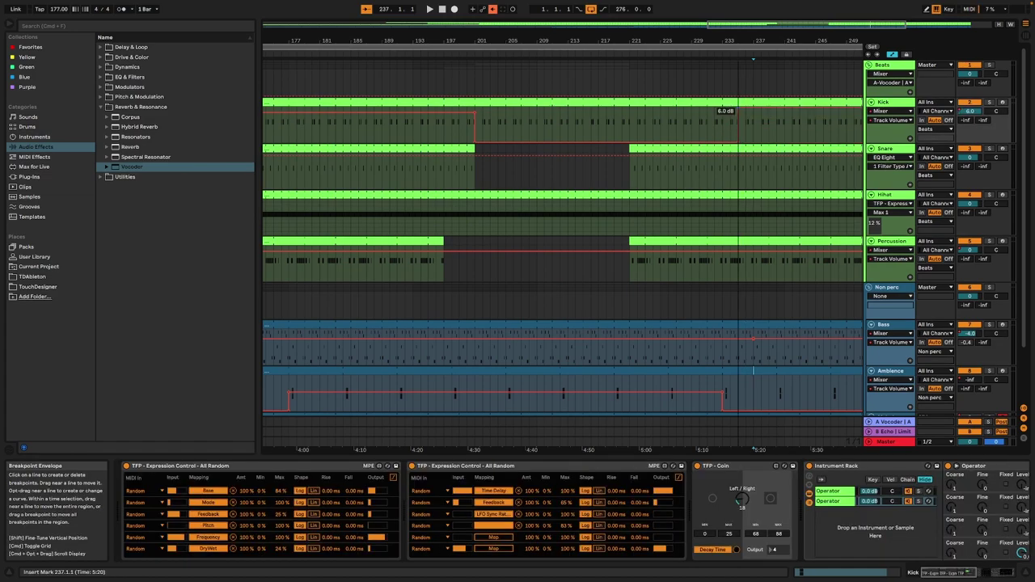
Play the ending section and move the Melody track's Speaker On switch-off point to bar 236
left_click(681, 67)
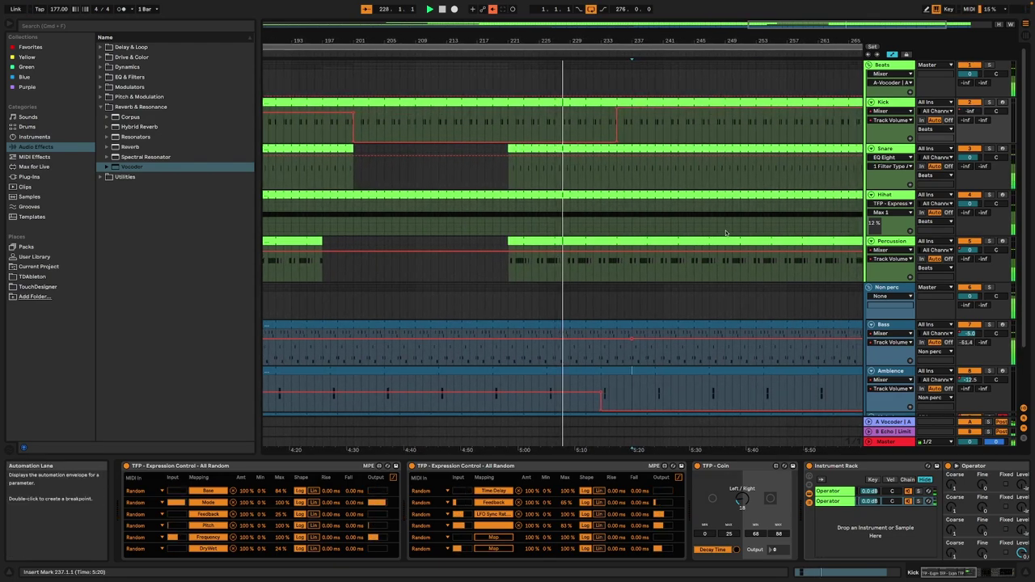
scroll(656, 247, "down", 2)
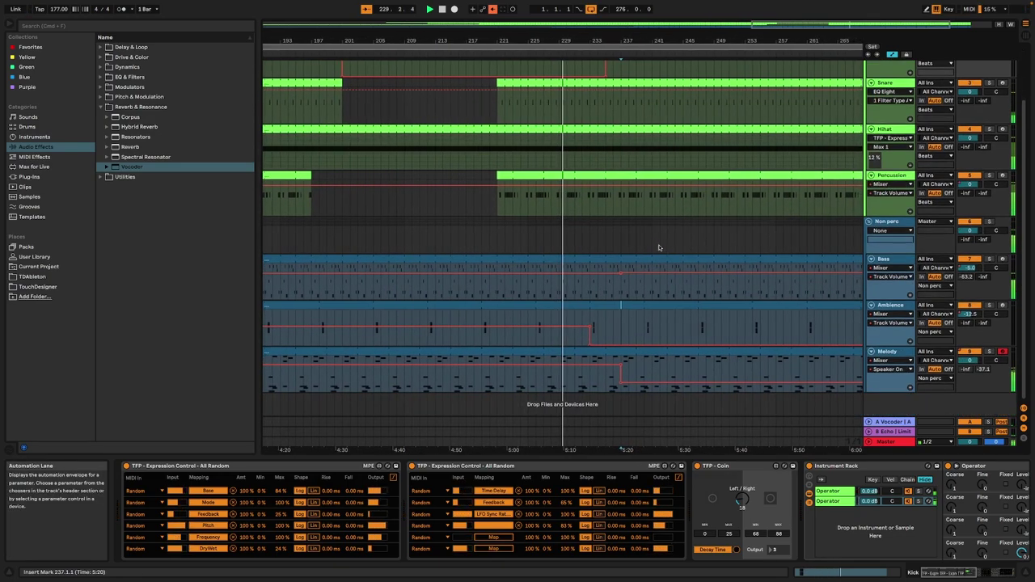
mouse_move(614, 383)
left_mouse_down()
mouse_move(614, 367)
mouse_move(609, 382)
left_mouse_up()
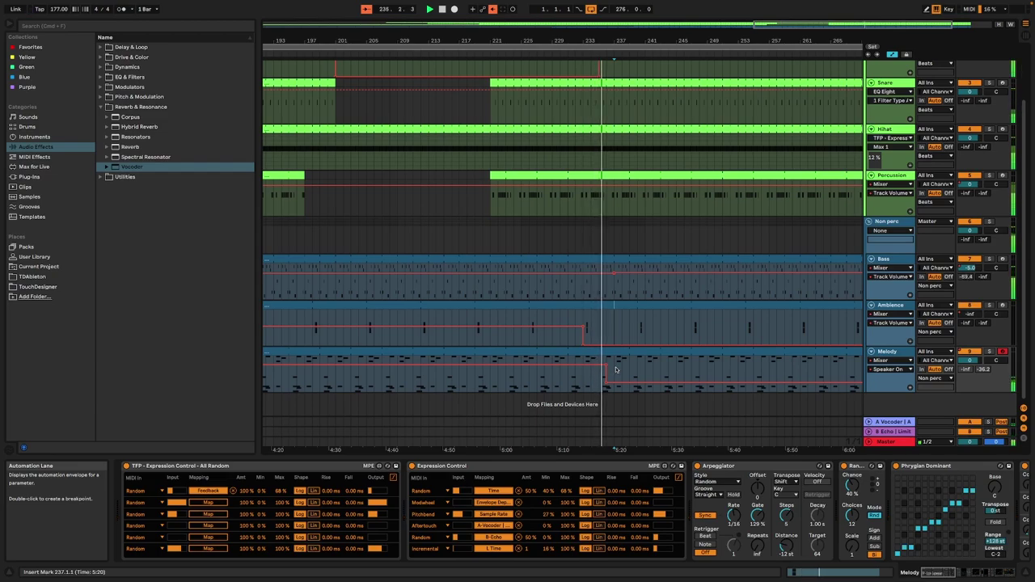
Automate a dip in the Bass track's volume to -inf dB between bars 233 and 237
scroll(607, 275, "up", 1)
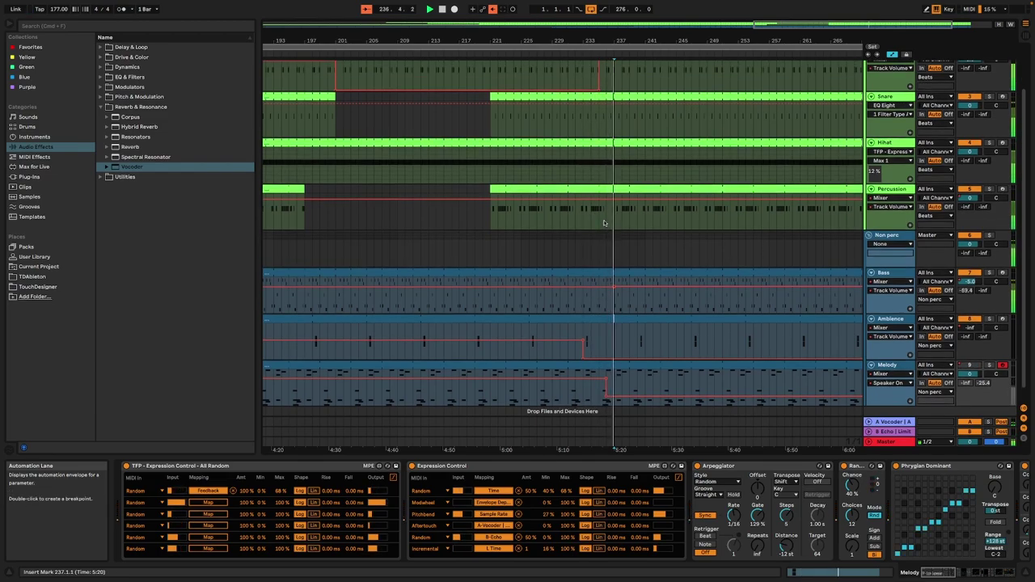
left_click(595, 288)
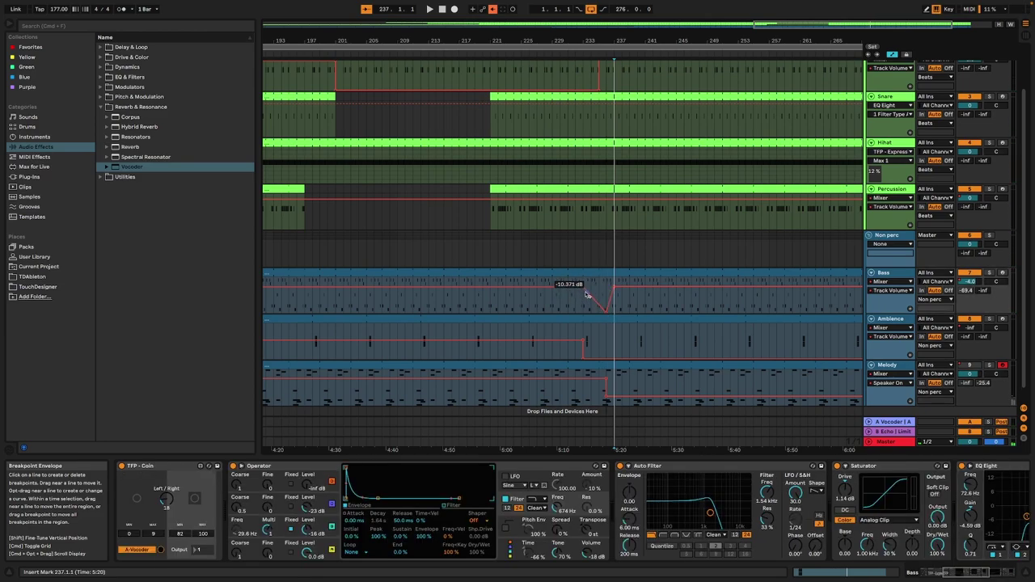
left_click_drag(584, 291, 585, 312)
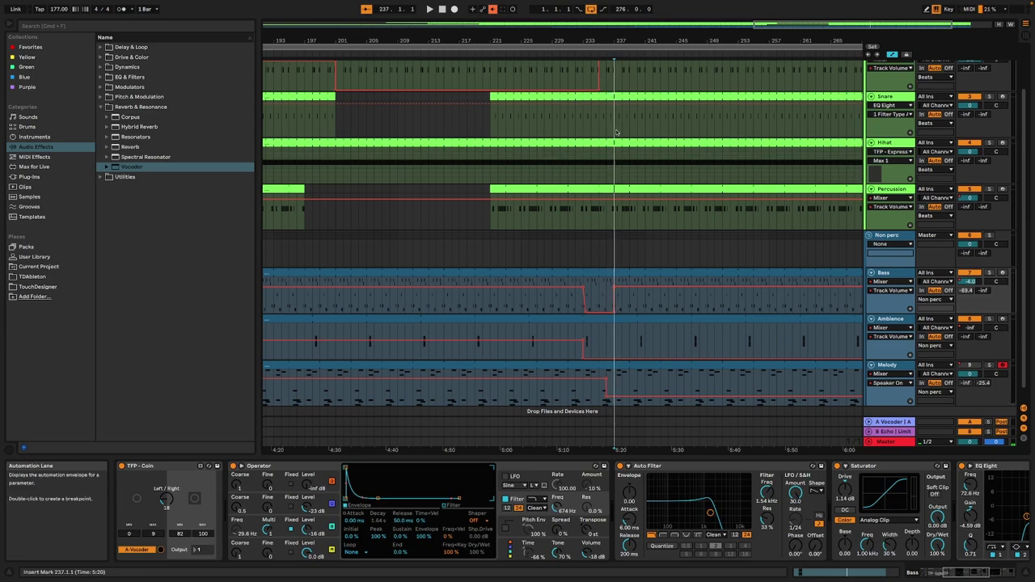
Shift the Kick track's volume rise to 6 dB so it happens at bar 237, and play the transition
scroll(616, 132, "up", 2)
left_click_drag(598, 110, 613, 108)
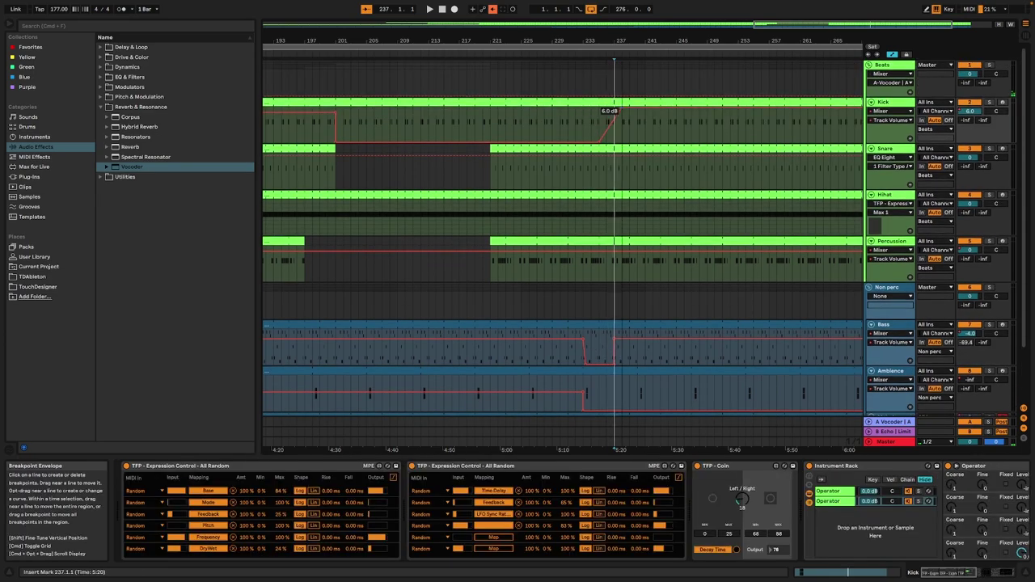
left_click(599, 144)
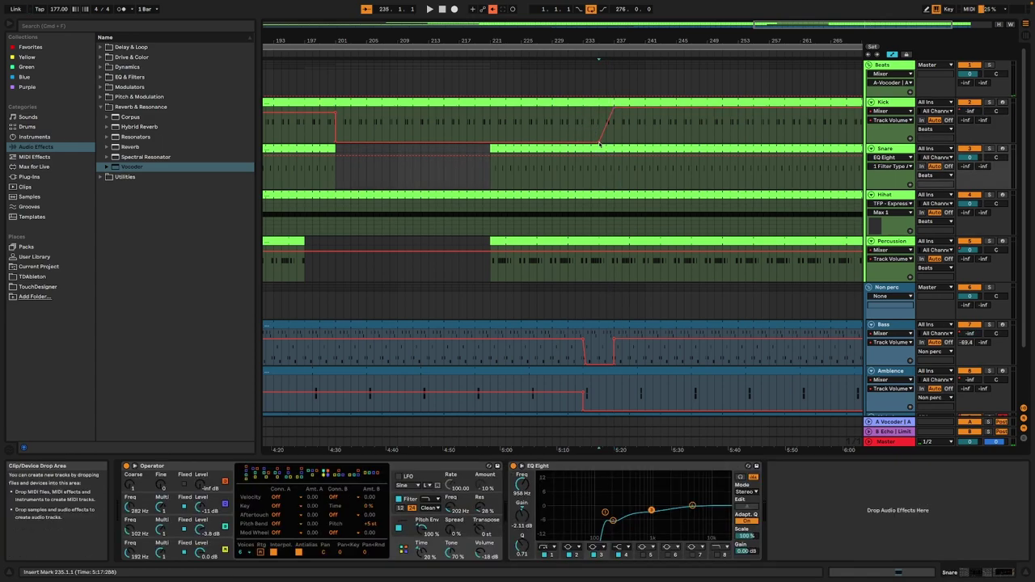
left_click(602, 142)
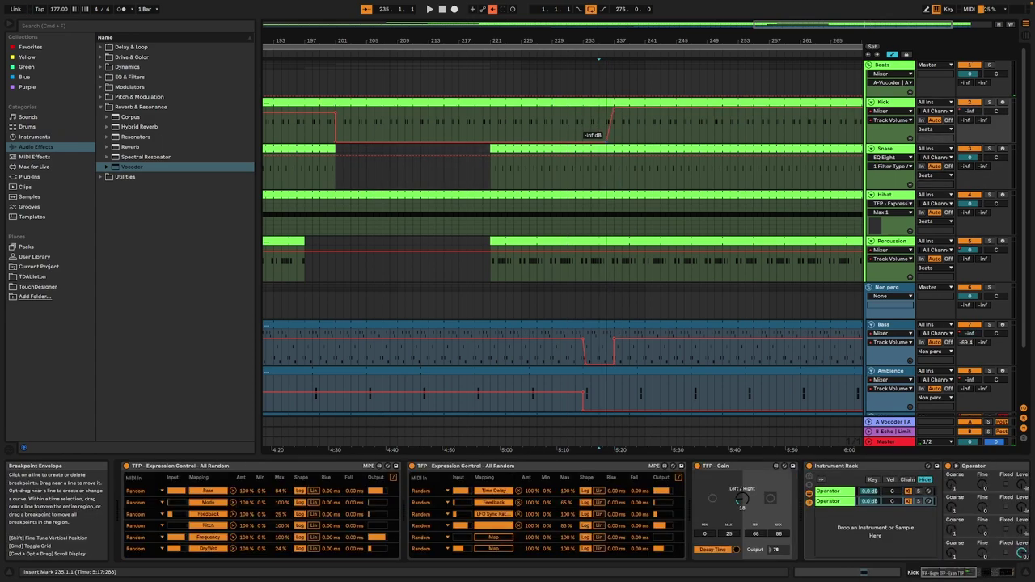
left_click(578, 54)
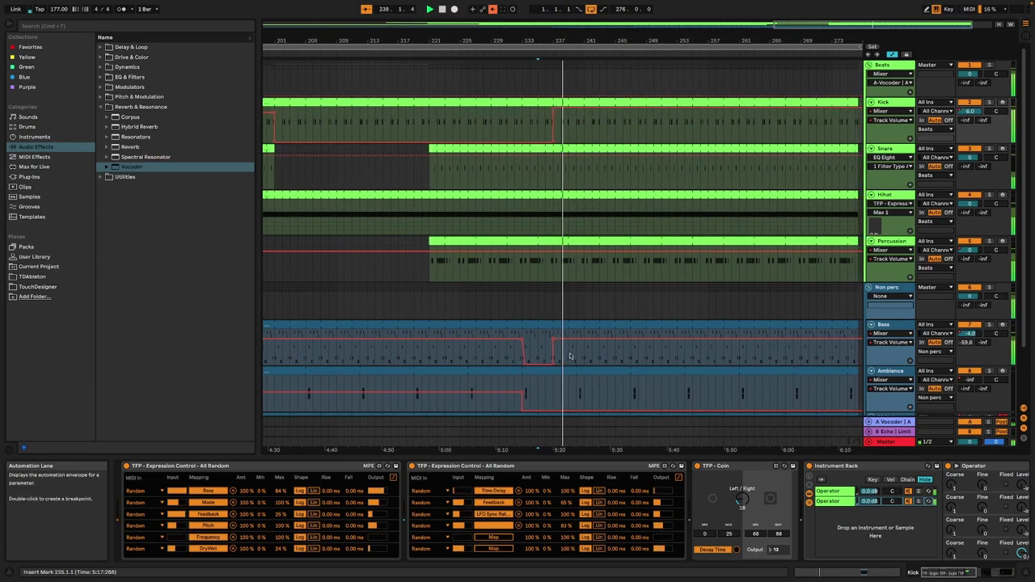
Try moving the Melody track's Speaker On switch-off point to bar 237 and to bar 241, playing the transition in between
scroll(579, 356, "down", 2)
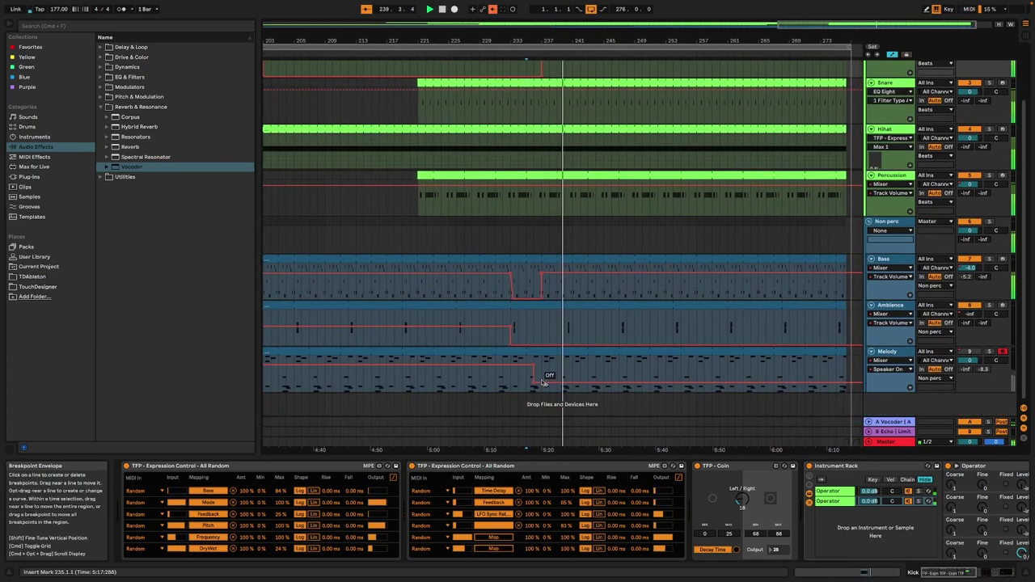
left_click(531, 366)
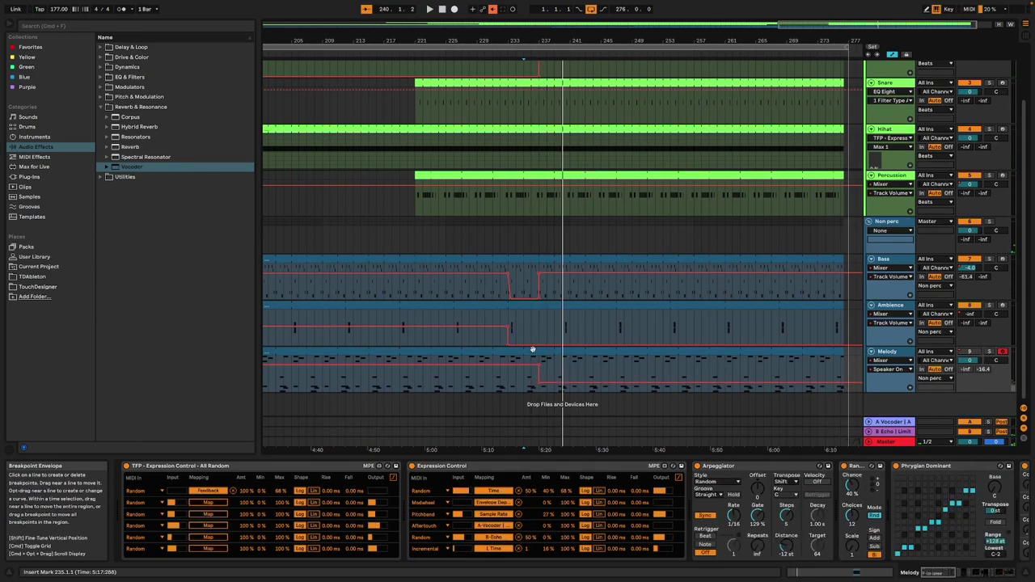
left_click(500, 54)
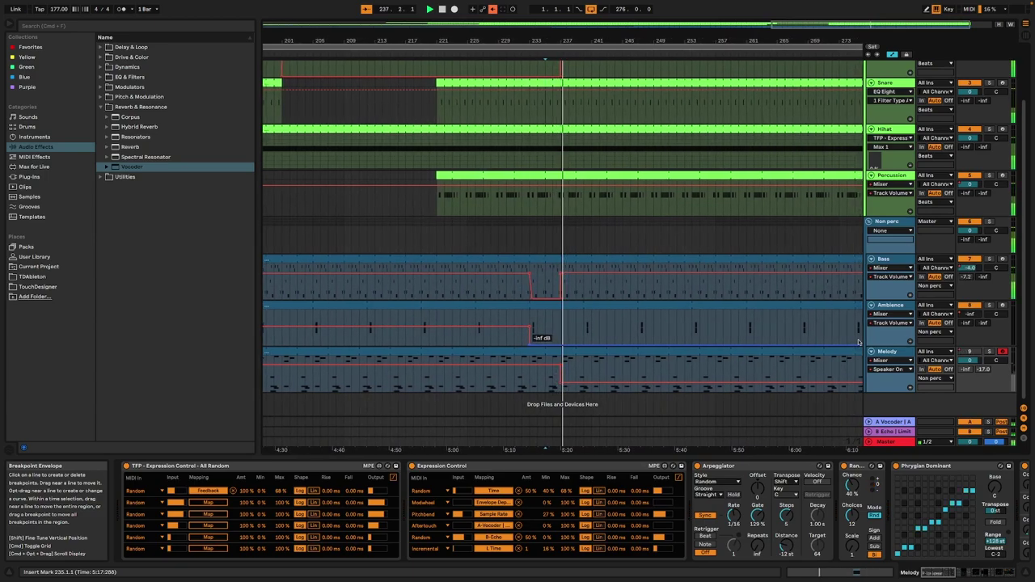
left_click_drag(553, 386, 583, 386)
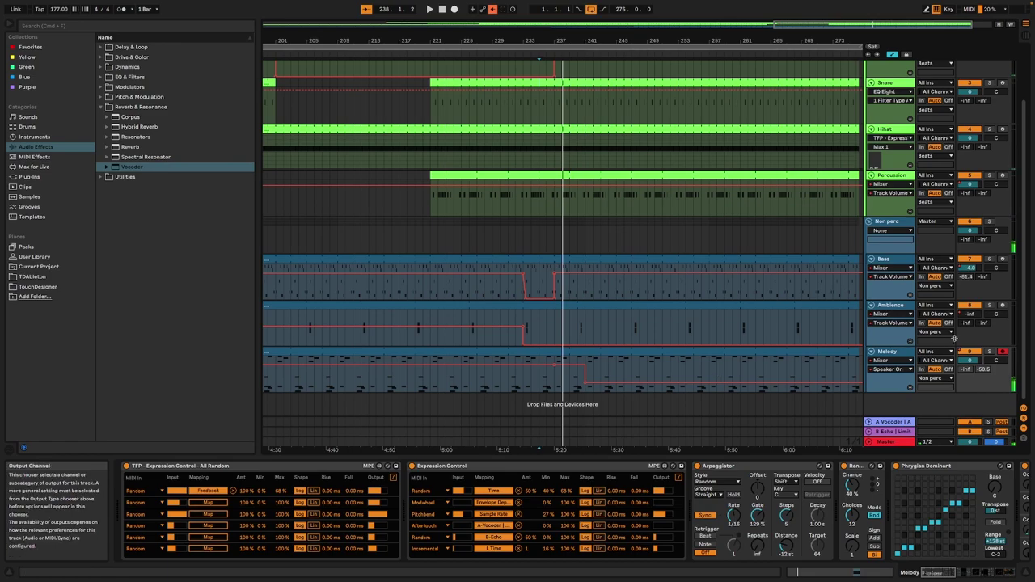
Delete the Melody track's Speaker On automation, and cut the Melody clip out between bars 237 and 268 instead
right_click(877, 352)
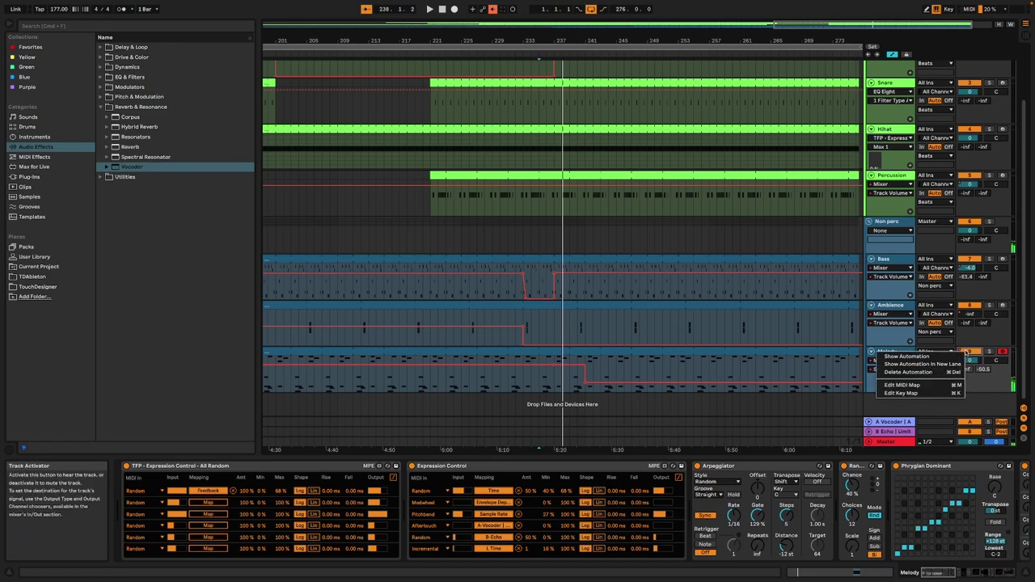
left_click(939, 373)
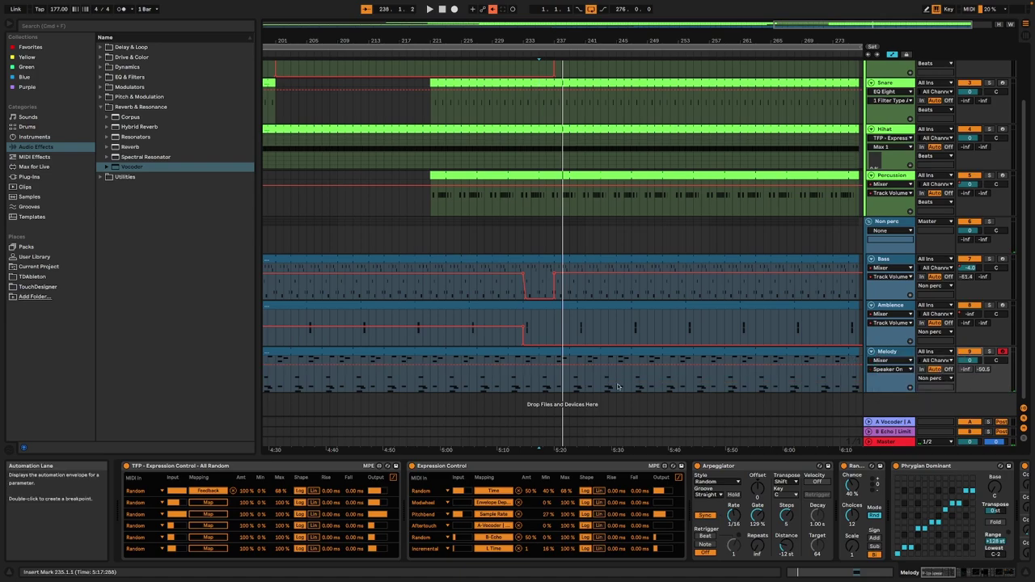
left_click_drag(558, 361, 702, 356)
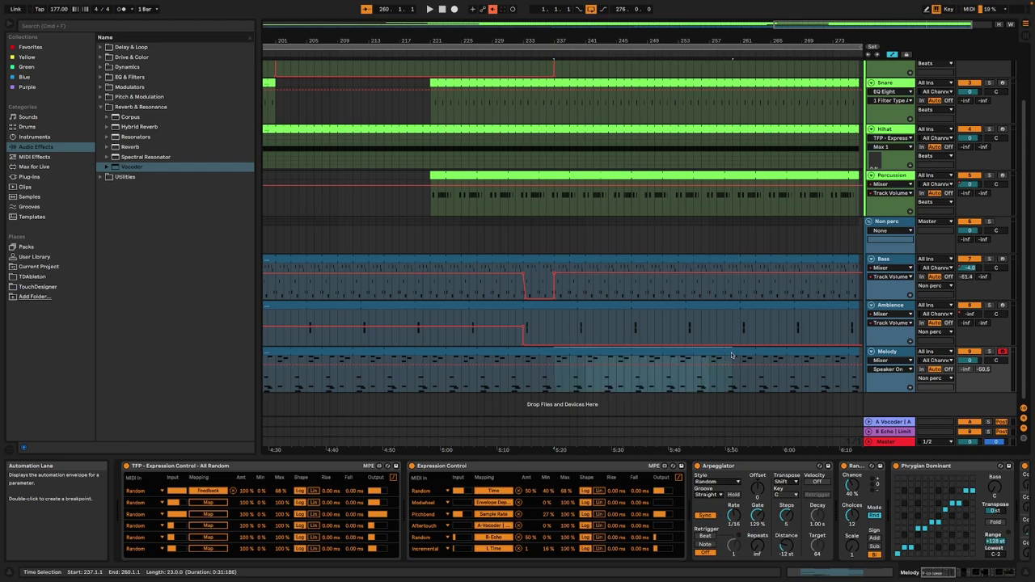
left_click_drag(762, 356, 796, 357)
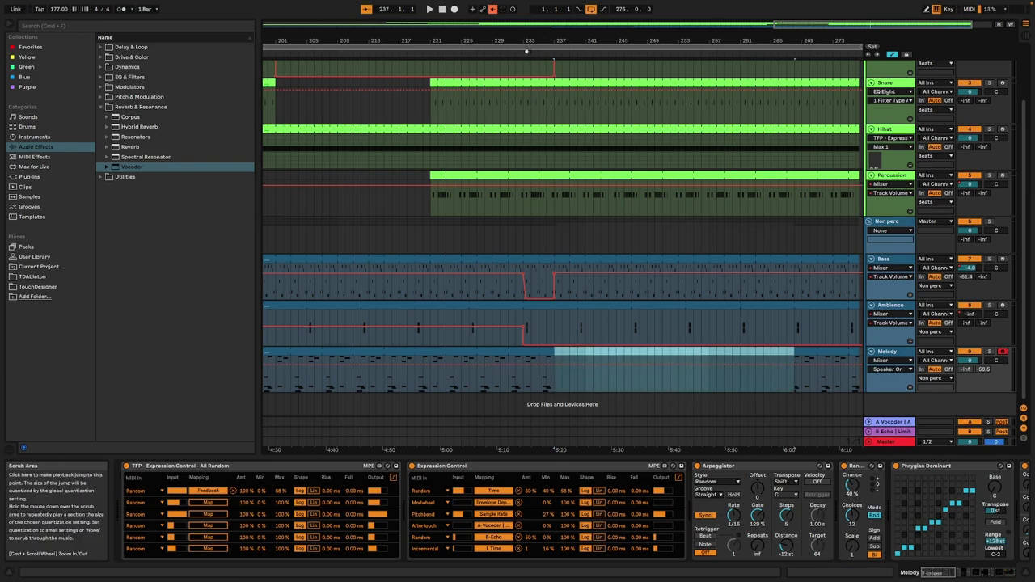
left_click(523, 52)
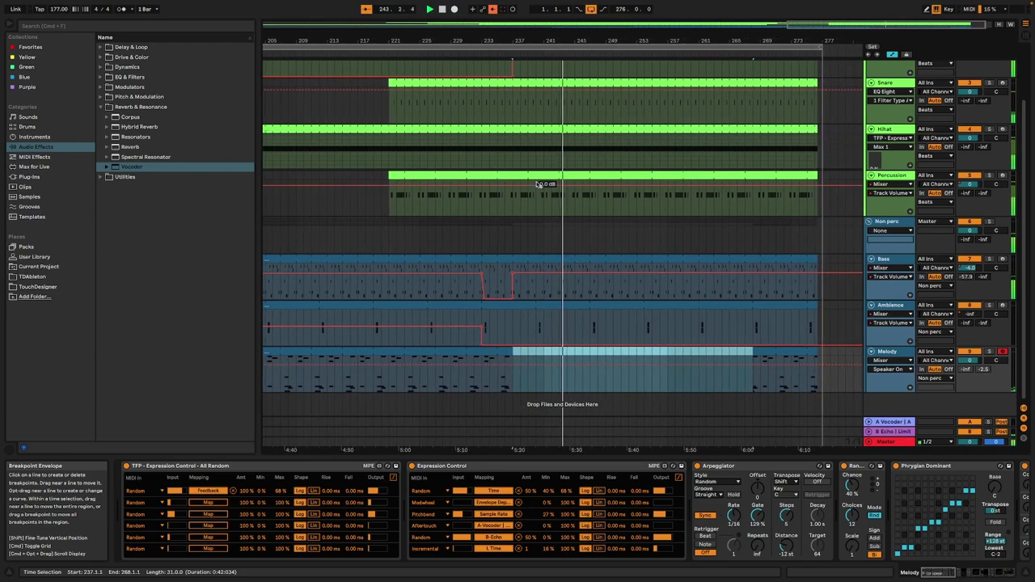
key("space")
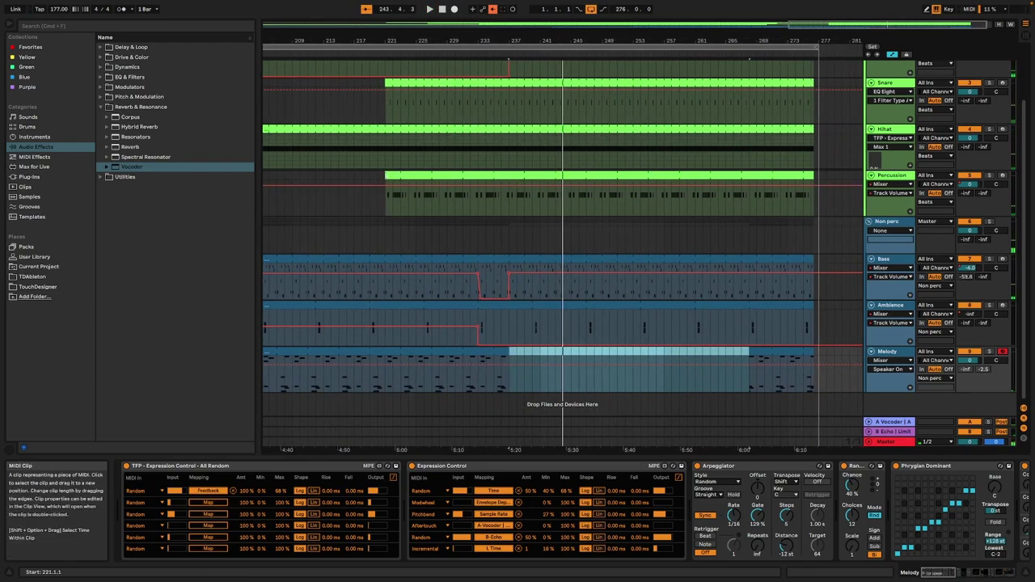
Trim the Percussion clip's start to bar 247 and delete the Hihat section between bars 237 and 247
left_click_drag(387, 175, 541, 174)
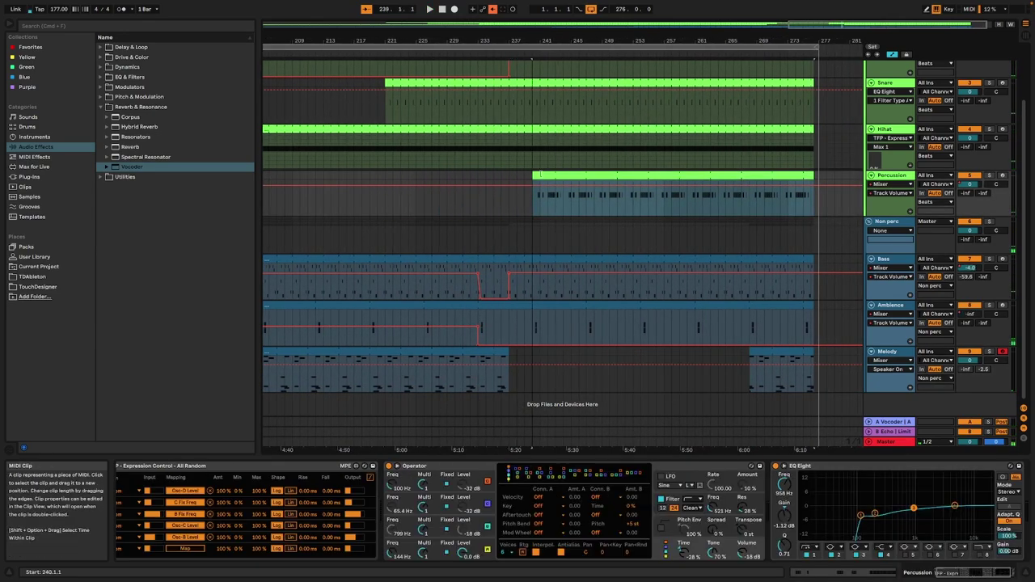
left_click(508, 51)
left_click_drag(405, 38, 676, 32)
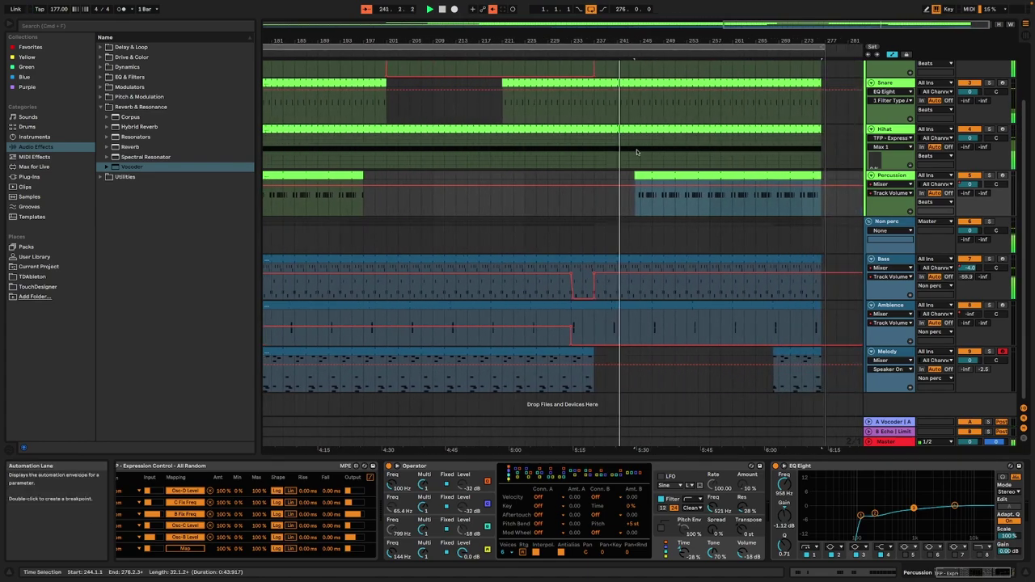
left_click_drag(597, 166, 655, 137)
key("Delete")
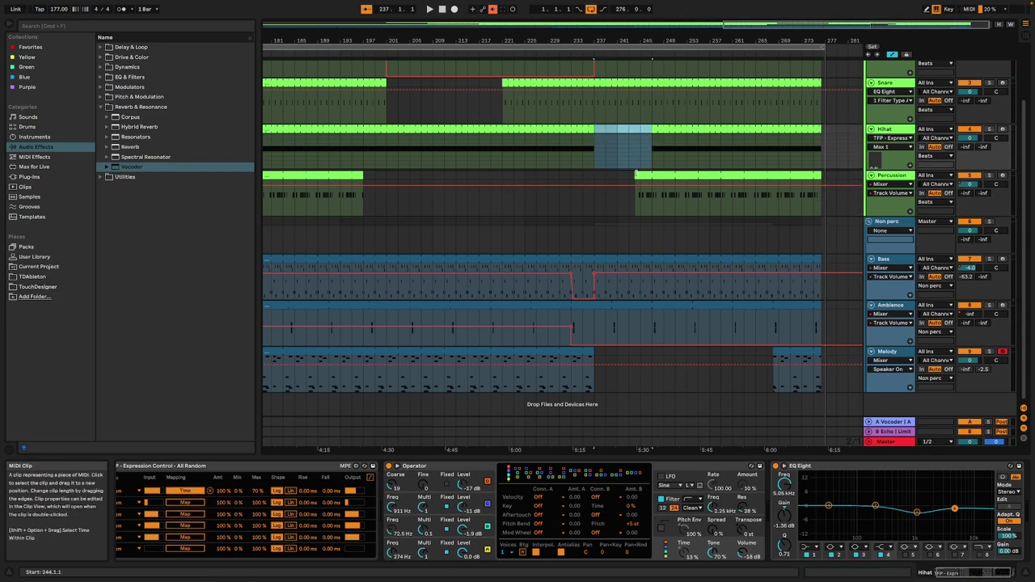
left_click_drag(635, 174, 646, 175)
left_click(583, 54)
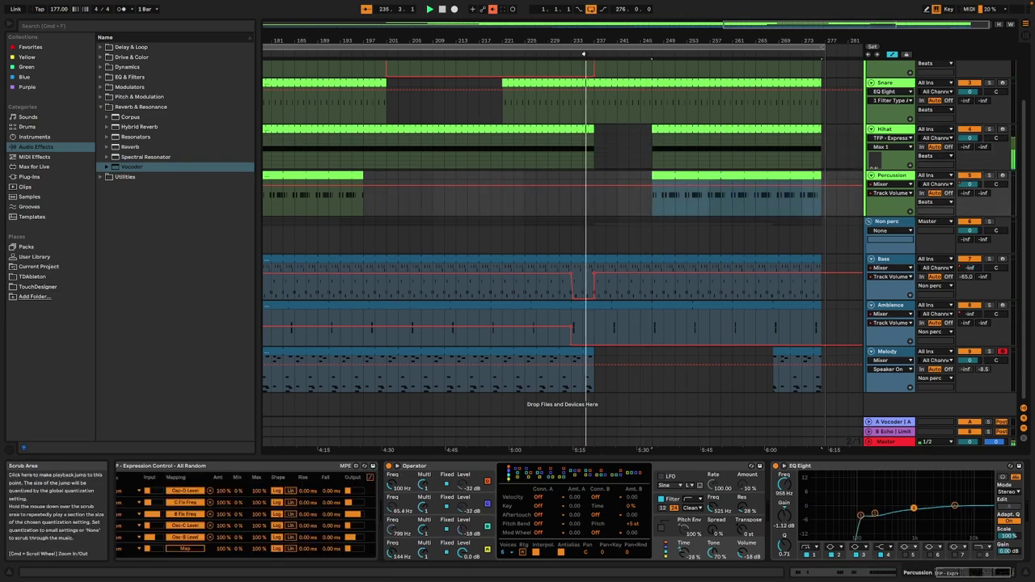
Delete the Snare section between bars 237 and 247
mouse_move(752, 3)
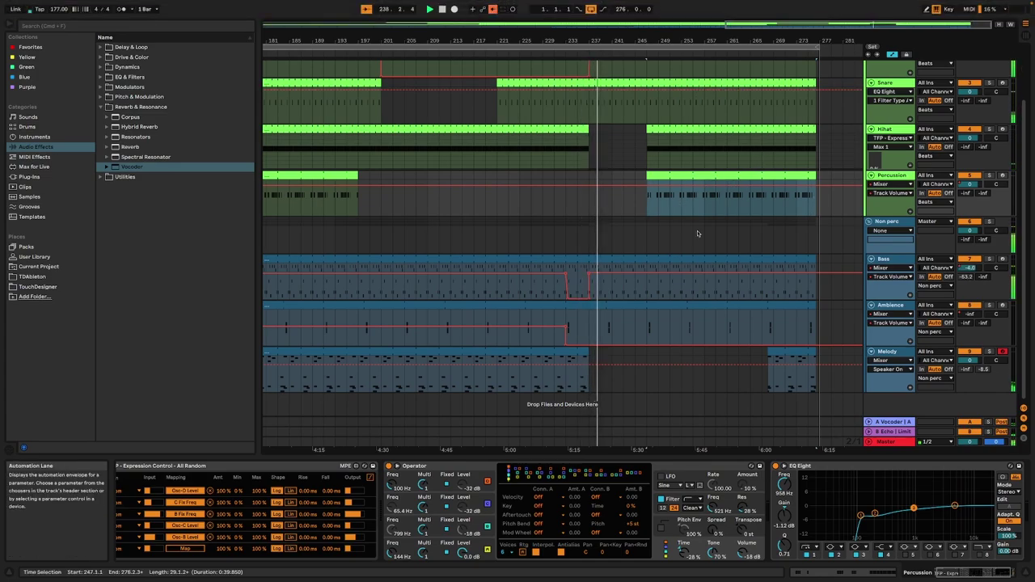
scroll(686, 214, "up", 2)
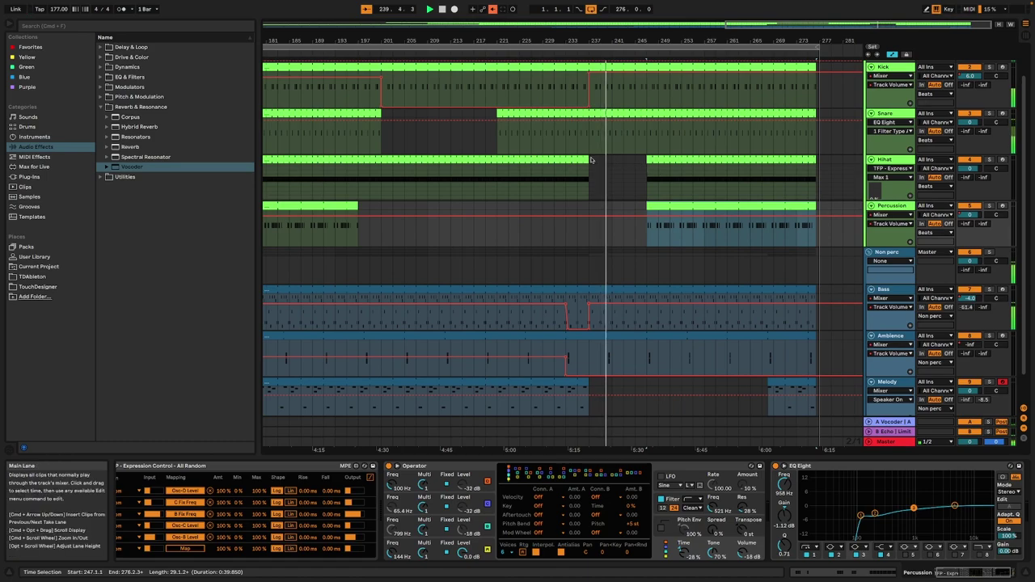
left_click_drag(589, 152, 647, 123)
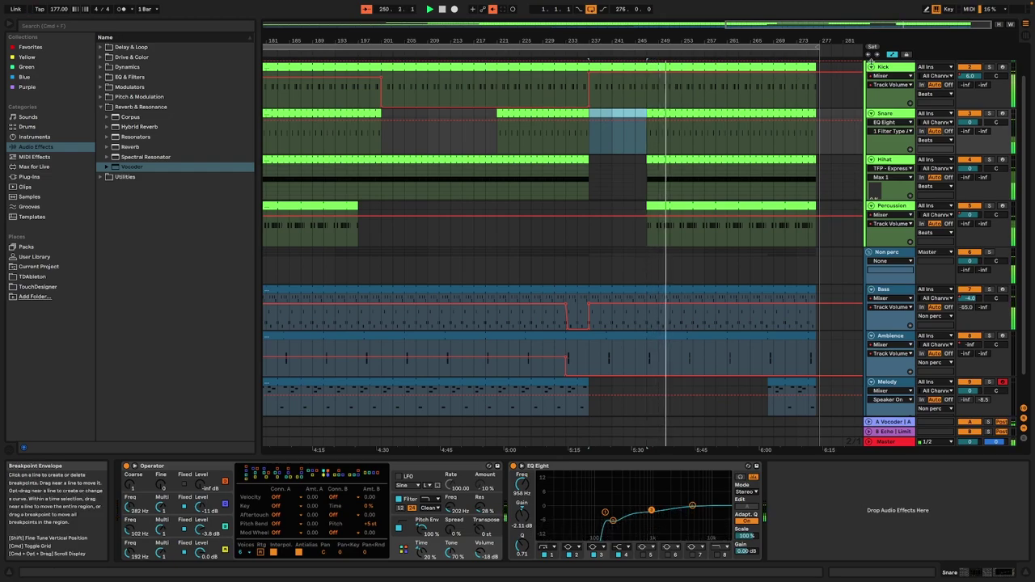
Lengthen the arrangement loop to 300 bars and extend the Bass clip to about bar 289
mouse_move(788, 41)
left_mouse_down()
mouse_move(801, 28)
mouse_move(789, 25)
left_mouse_up()
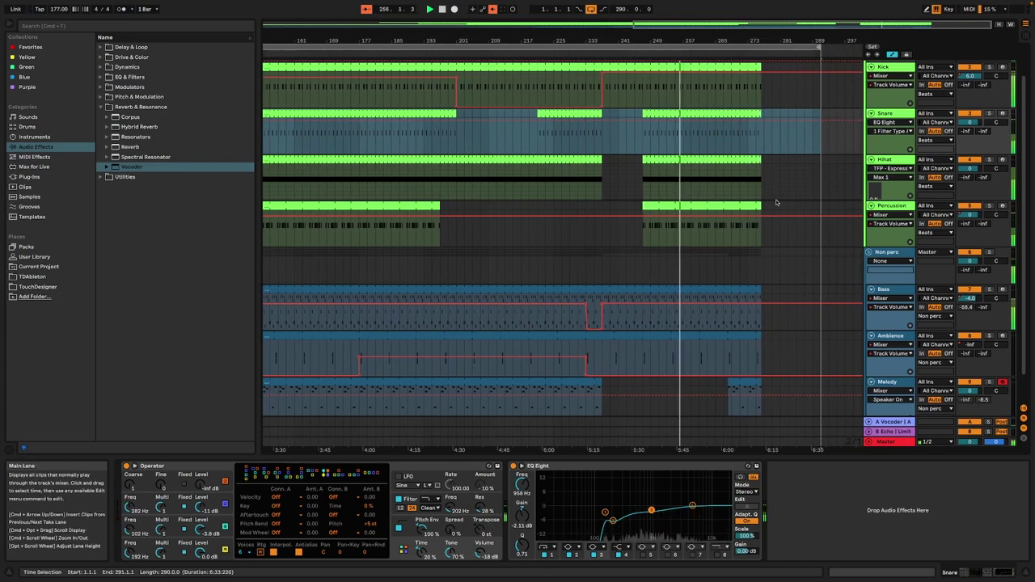
left_click_drag(761, 287, 812, 288)
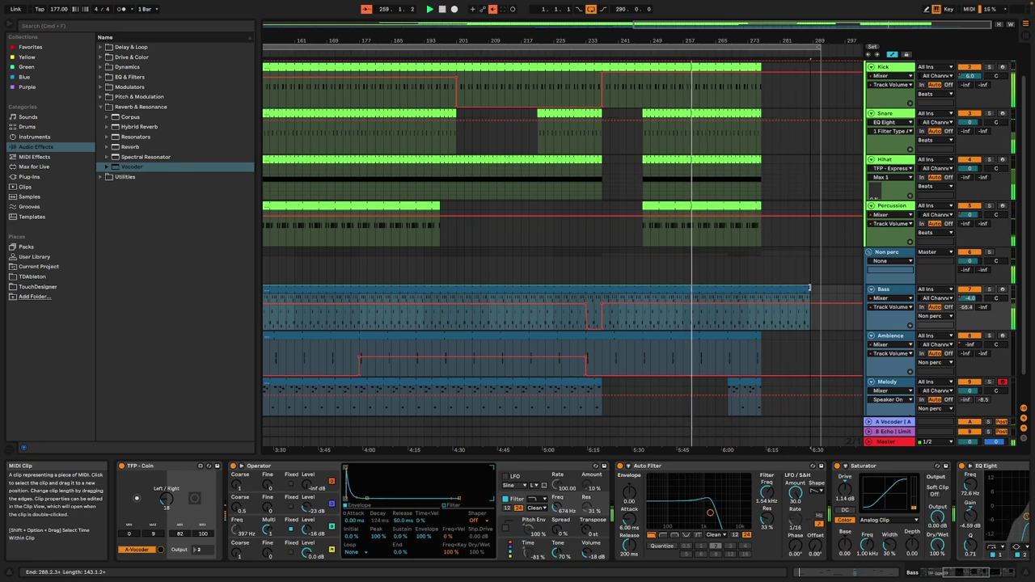
left_click_drag(819, 47, 861, 47)
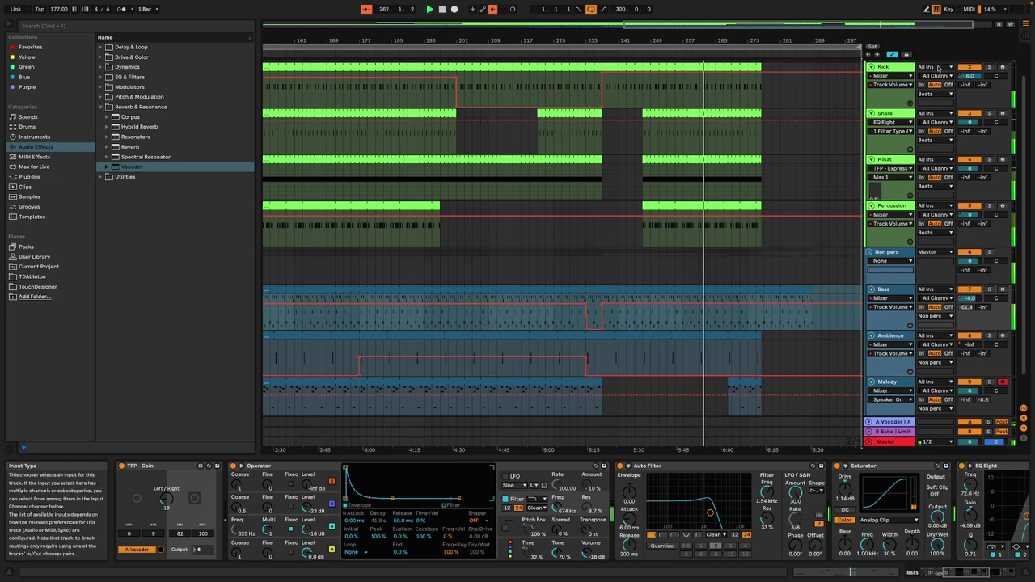
Automate the Kick track's volume to drop to -inf dB at about bar 277, and extend its clip to bar 298
right_click(878, 76)
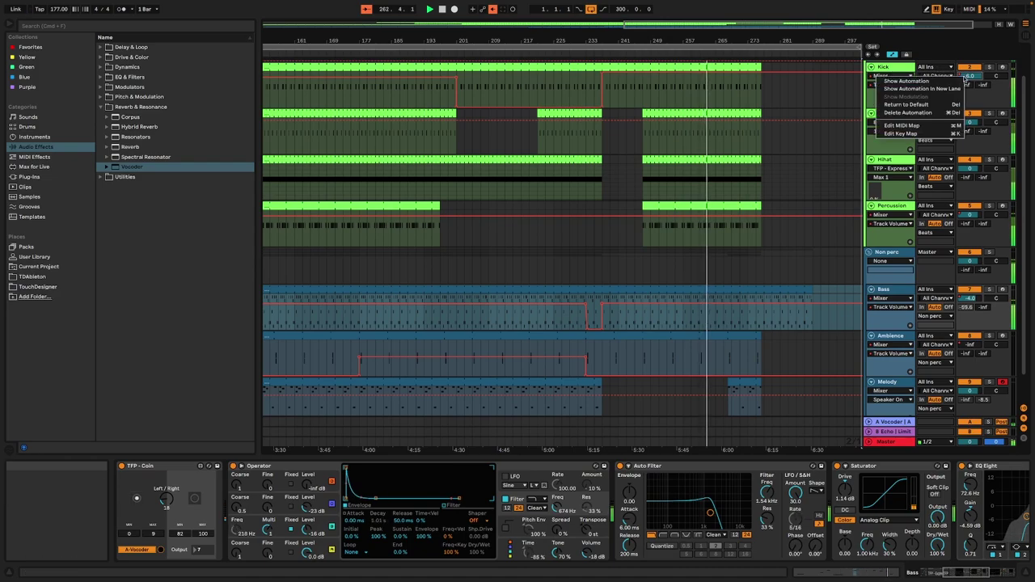
left_click(958, 82)
left_click(764, 72)
left_click_drag(772, 72, 771, 106)
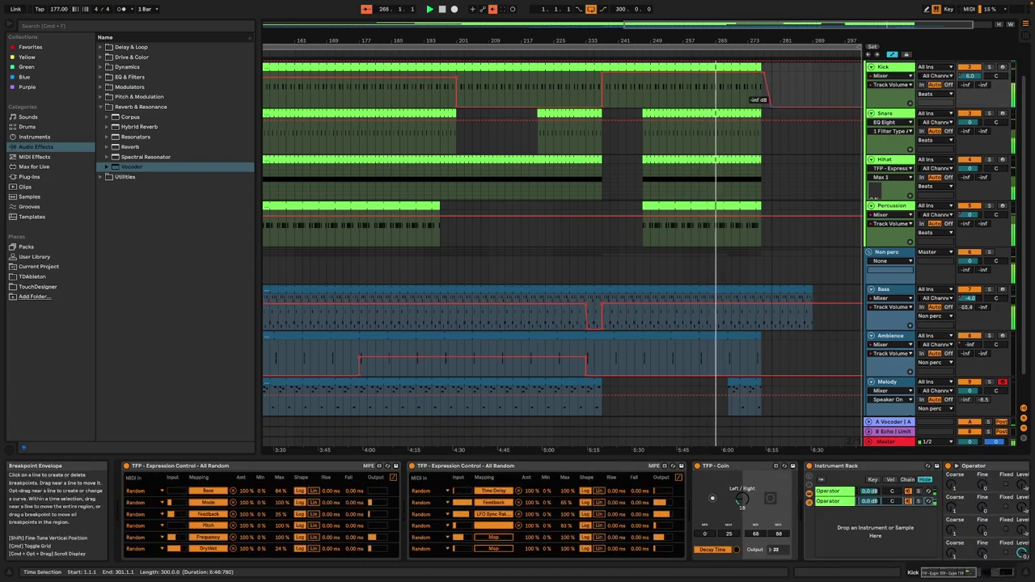
left_click_drag(760, 66, 803, 69)
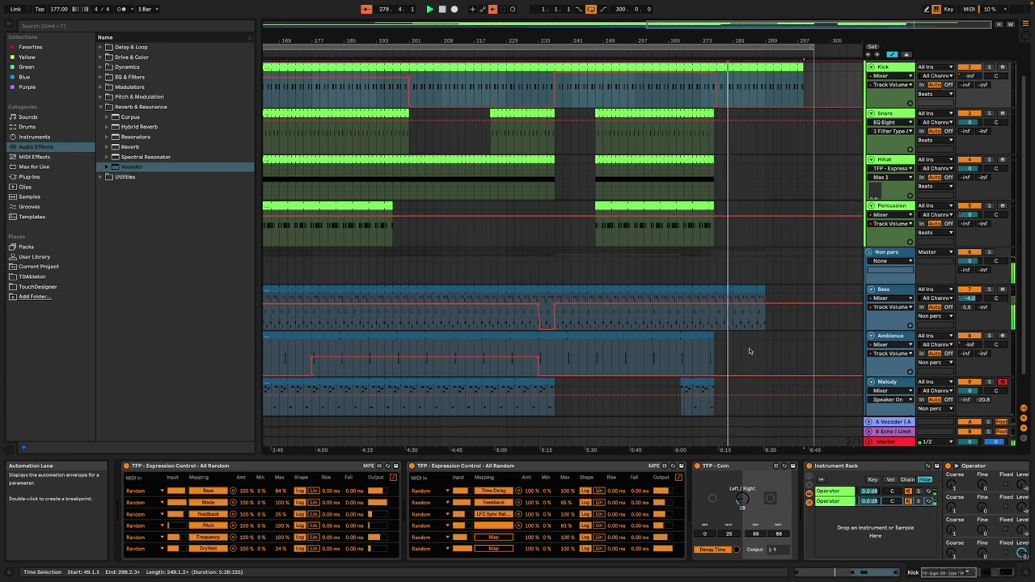
Extend the Ambience clip to bar 301 with its volume ramped up to -24 dB by about bar 281, and lengthen the loop to 304 bars
left_click_drag(713, 336, 814, 337)
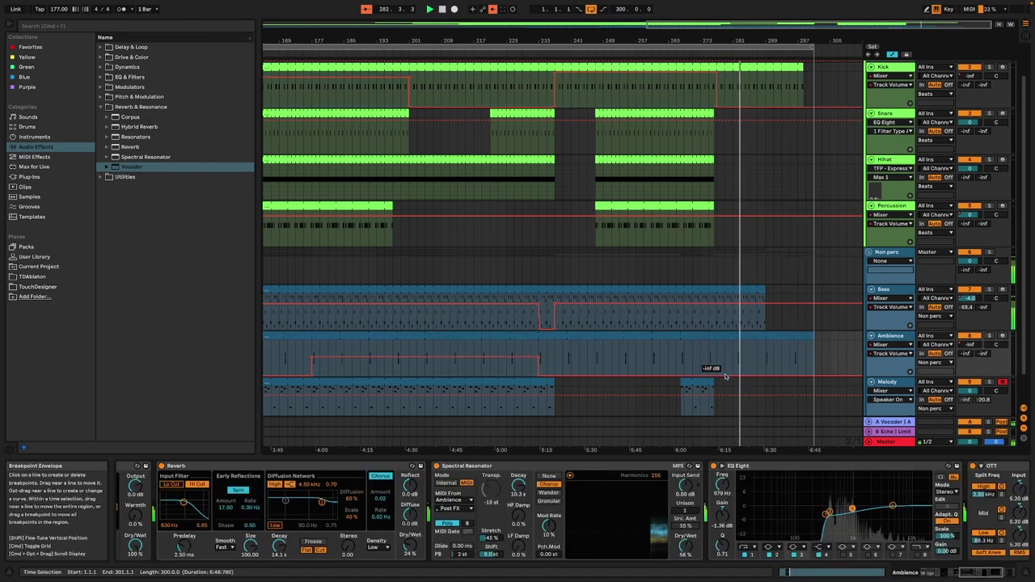
left_click_drag(726, 377, 733, 366)
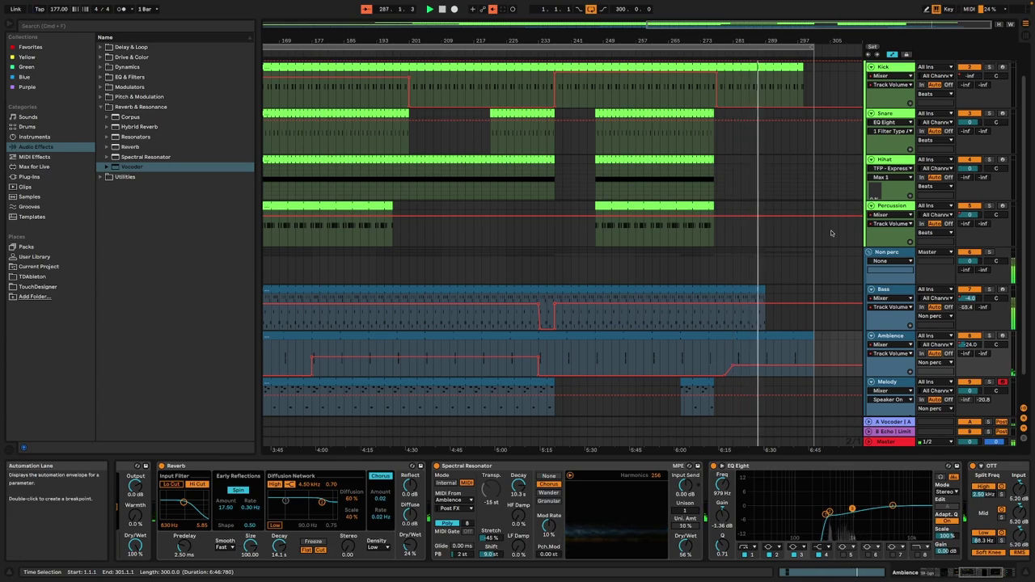
left_click_drag(813, 48, 829, 48)
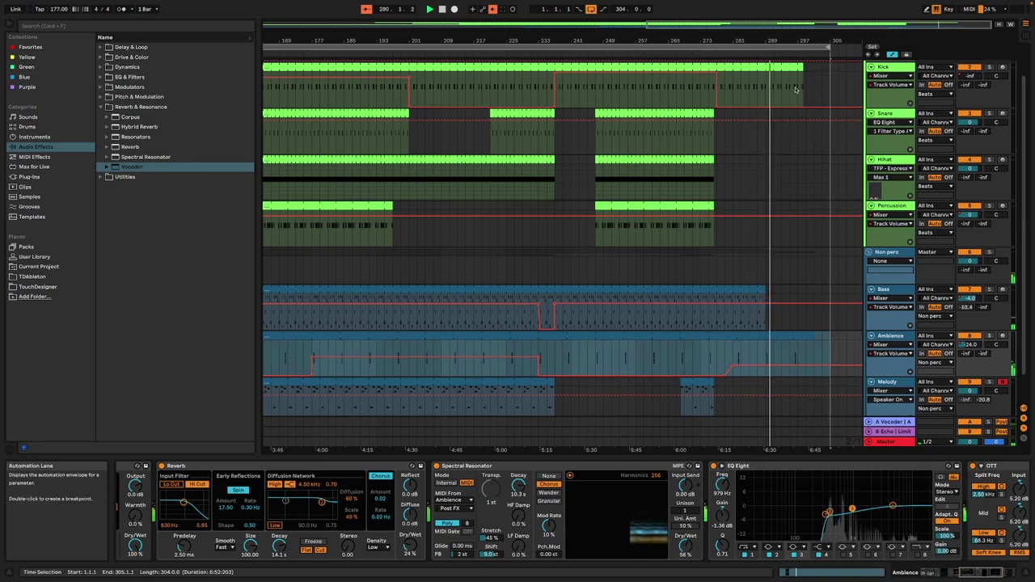
Extend the Bass clip to bar 301 and automate its B-Echo send to rise from about bar 290 to -0.6 dB at the clip's end
left_click_drag(765, 291, 813, 289)
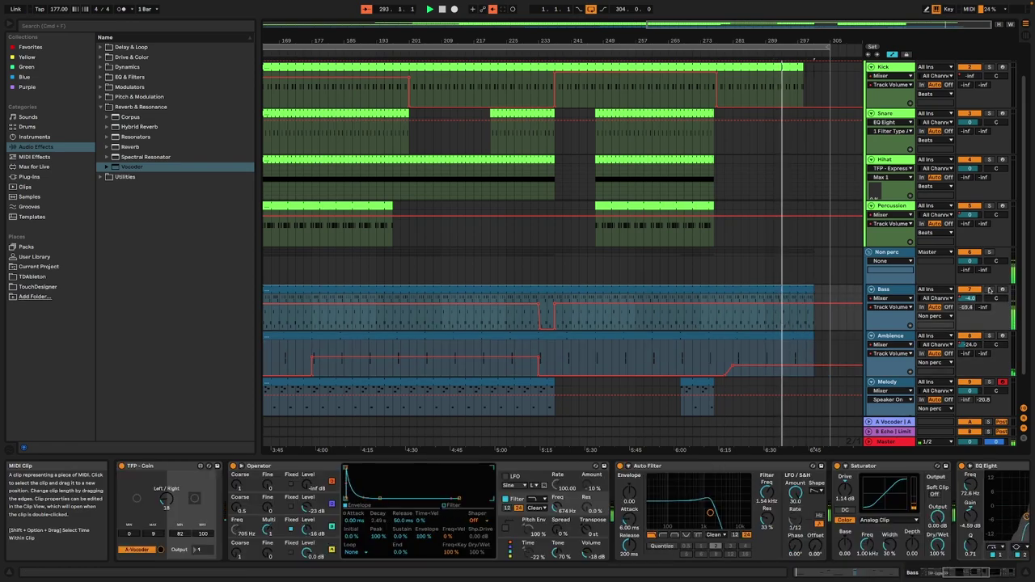
left_click(889, 308)
left_click(914, 333)
key("space")
left_click(826, 329)
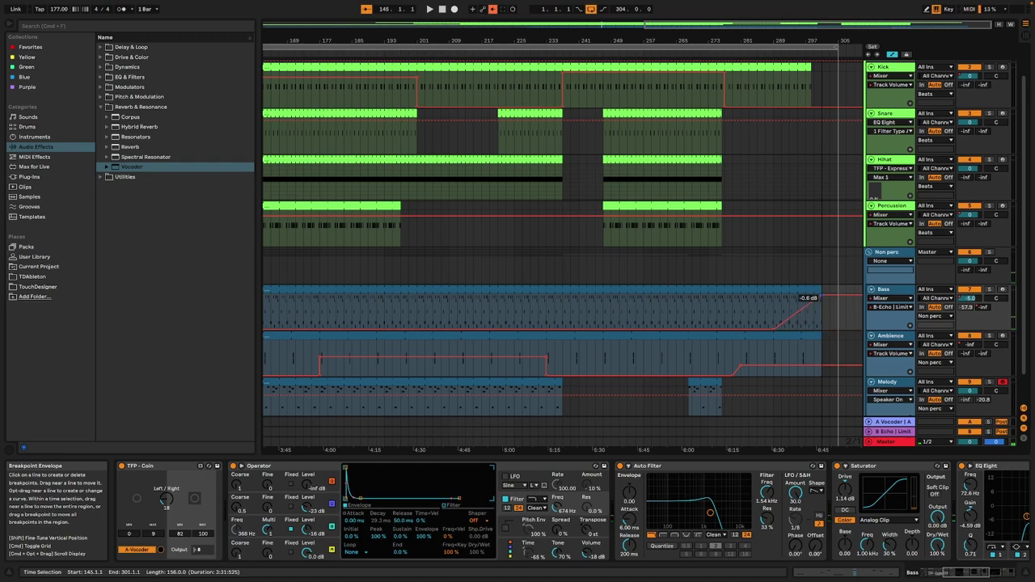
Play the ending through, play the section from bar 145, and select the Melody track
key("space")
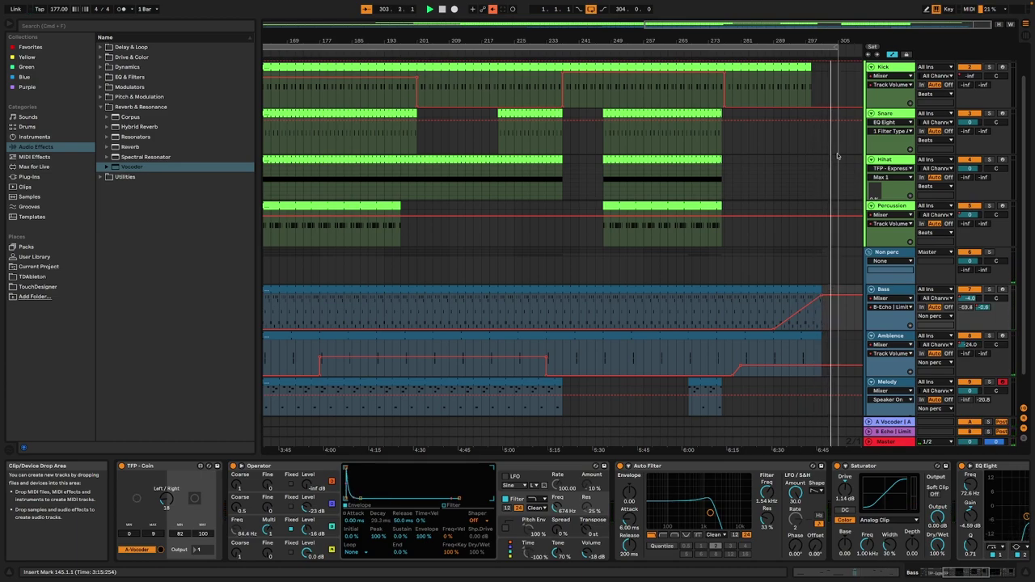
key("space")
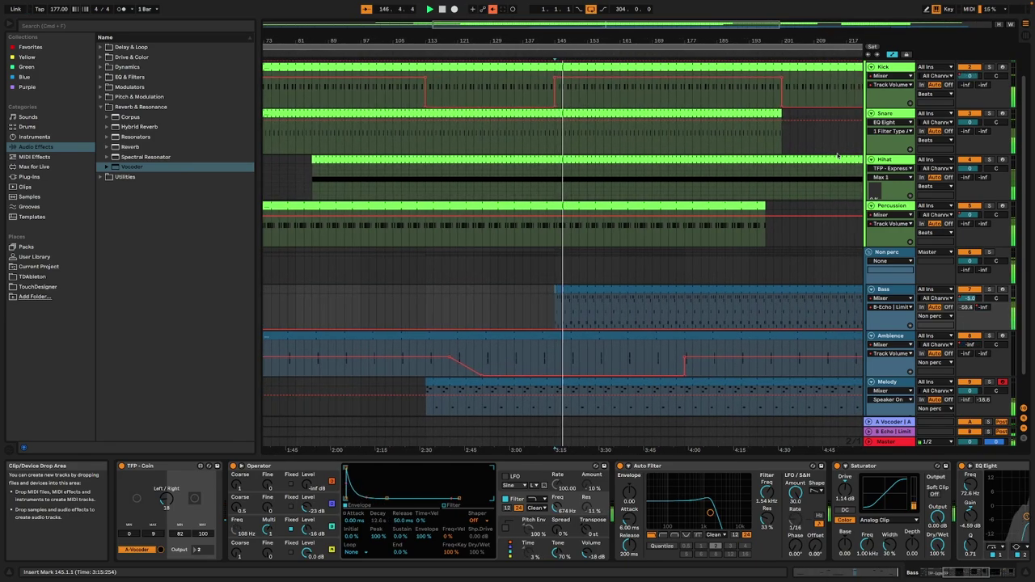
left_click(858, 393)
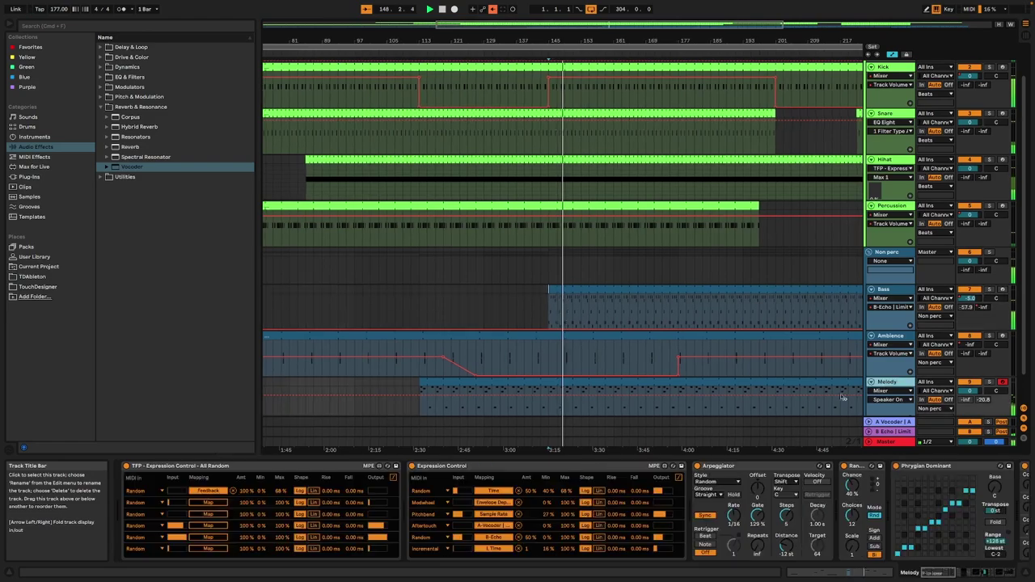
Switch off the Reverb on the Melody track and raise its Operator's volume to -7 dB
left_click_drag(938, 572, 996, 572)
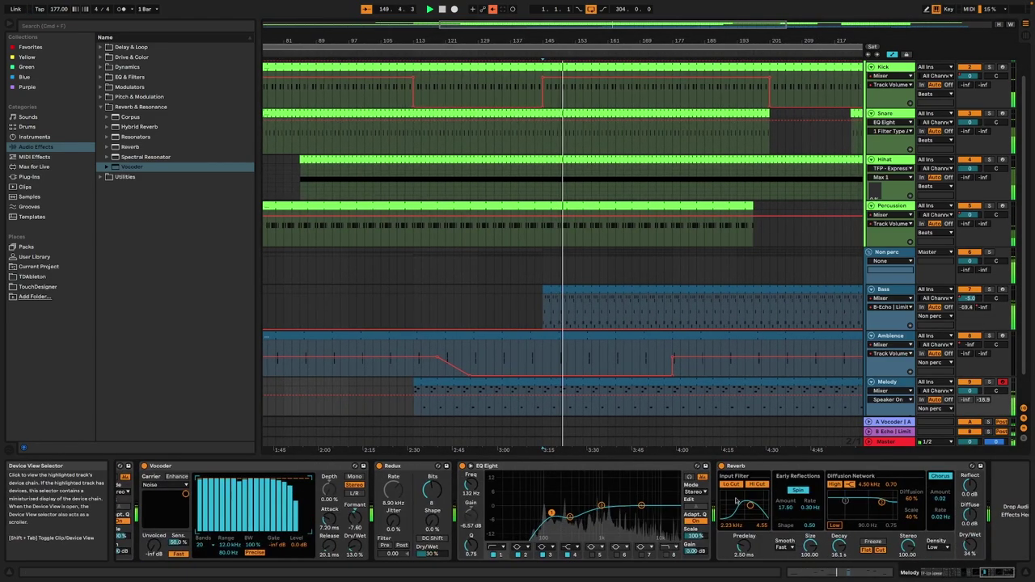
left_click(720, 466)
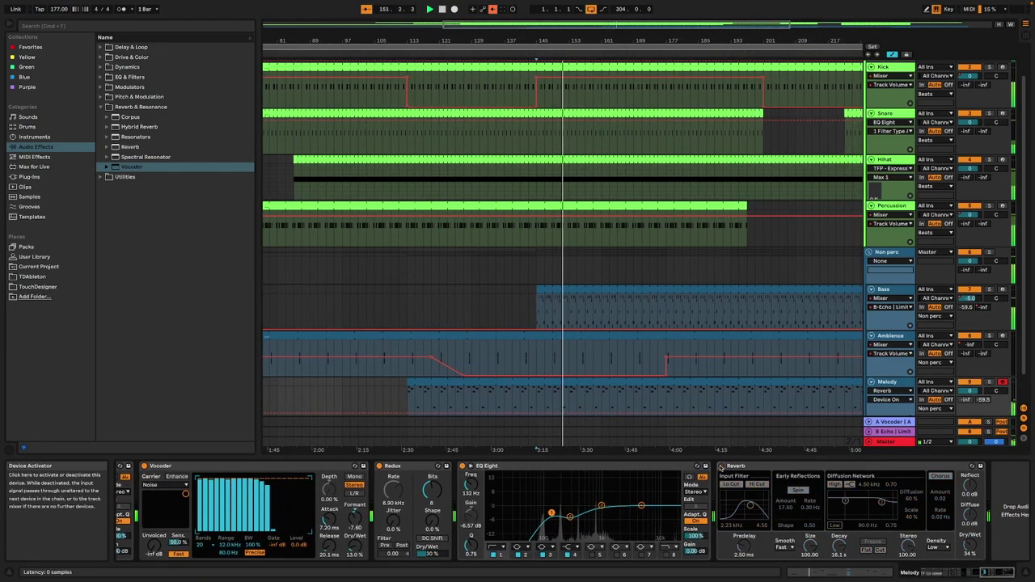
key("Up")
left_click(946, 574)
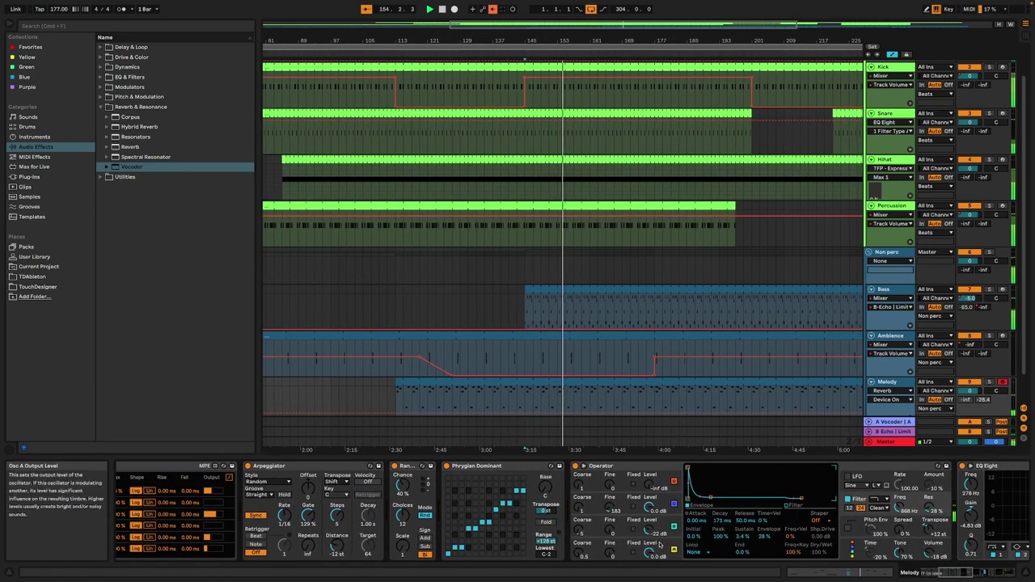
left_click(659, 545)
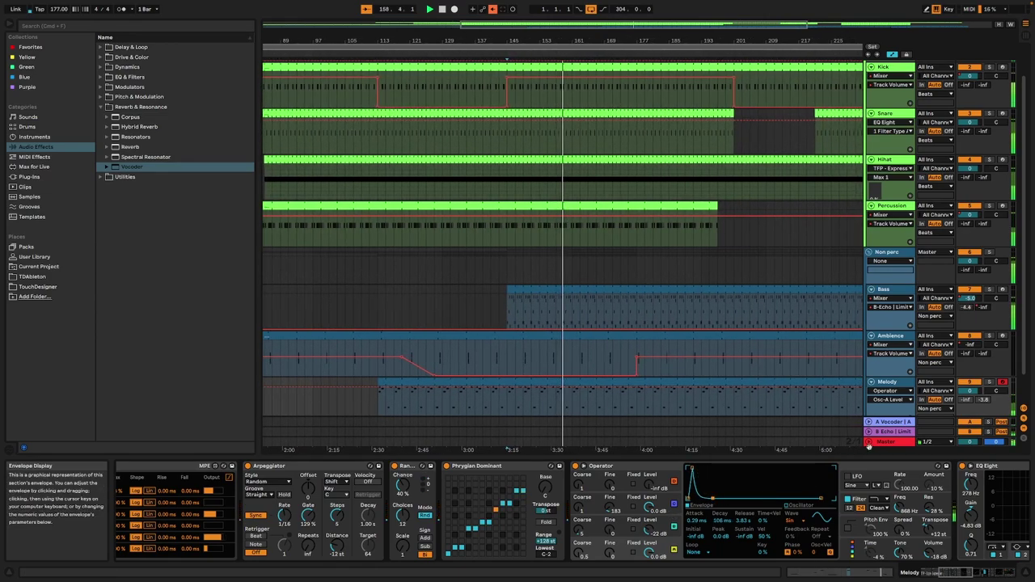
left_click_drag(937, 550, 938, 538)
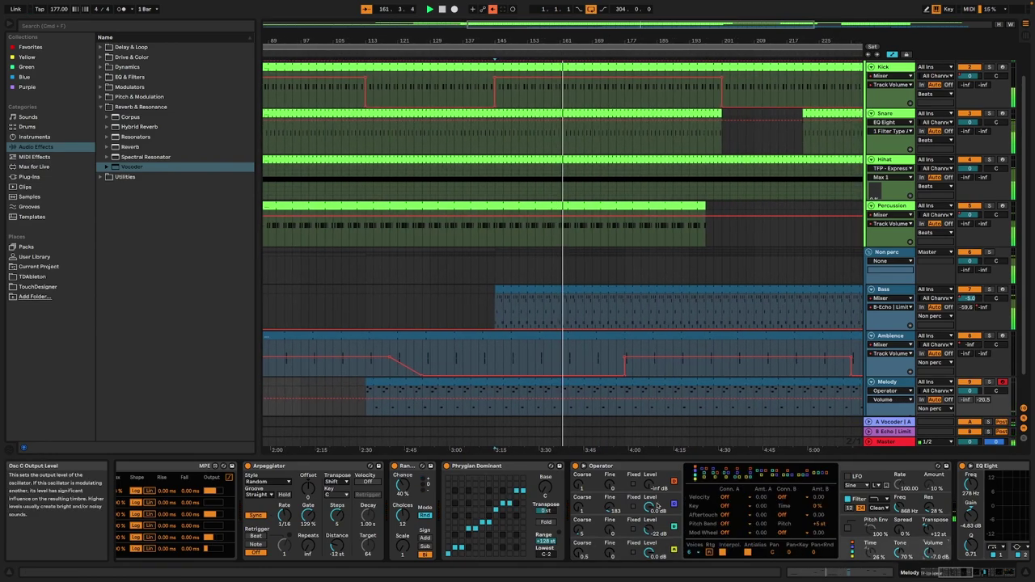
Solo the Melody track and limit its Operator to 2 voices
left_click(990, 382)
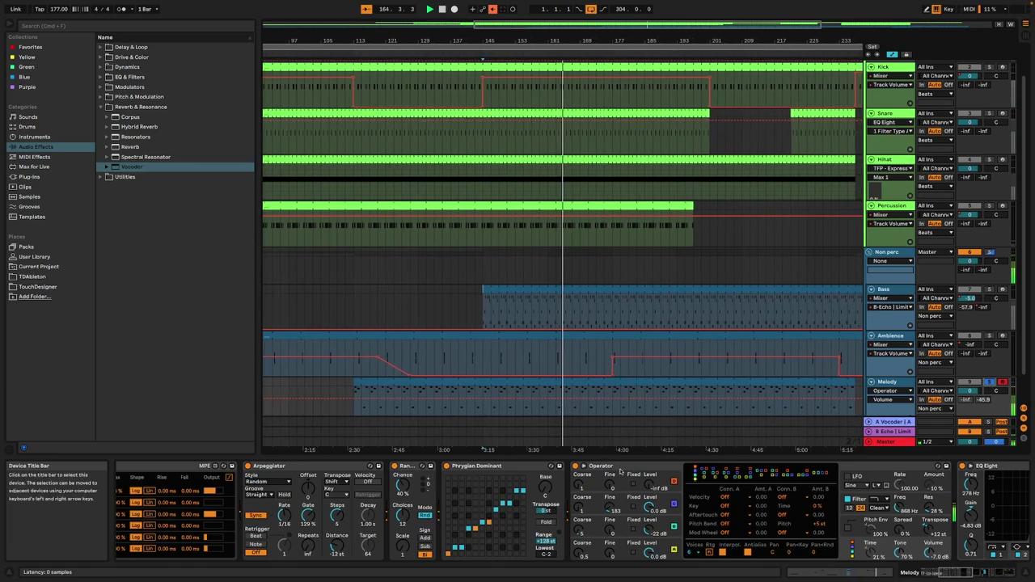
left_click(638, 544)
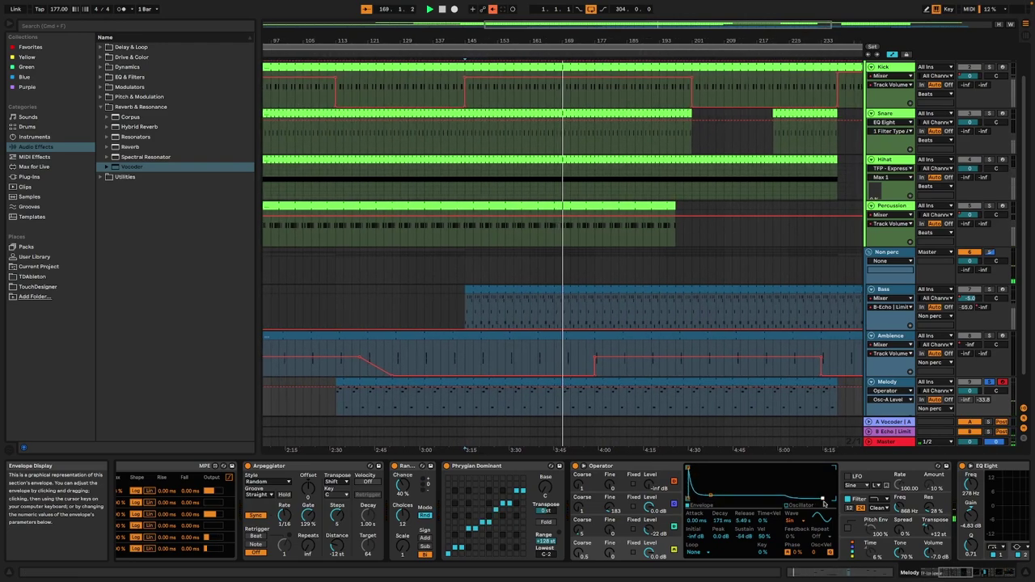
left_click(850, 543)
left_click(688, 552)
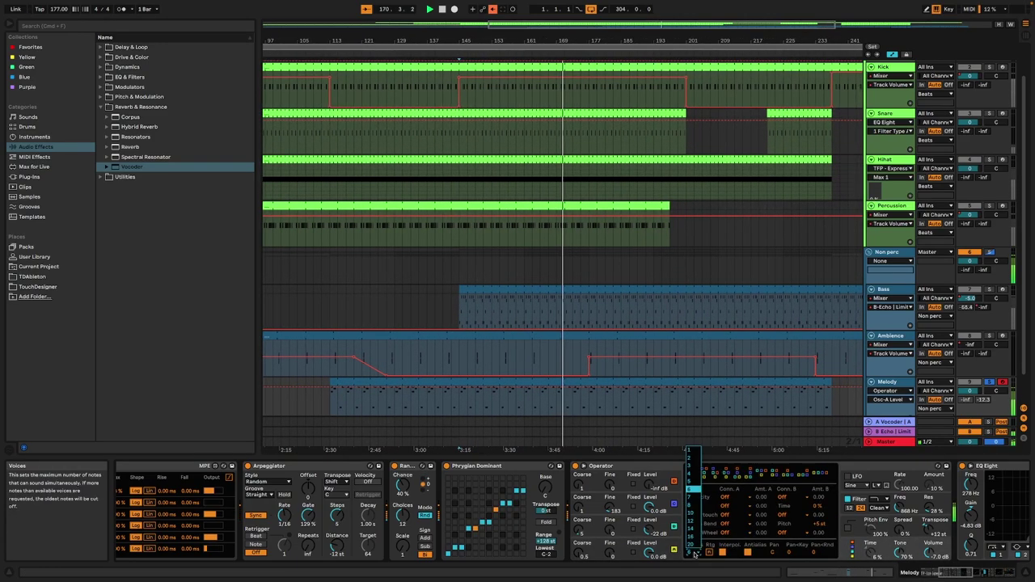
left_click(692, 458)
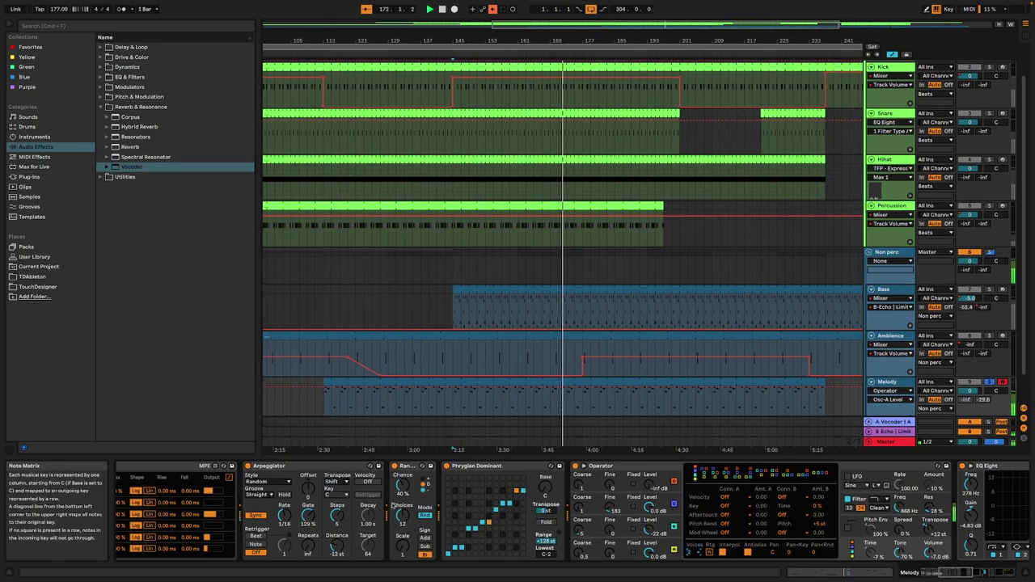
Set the Melody track's Arpeggiator rate to 1/8 and its Operator's transpose to 0 st
left_click(283, 515)
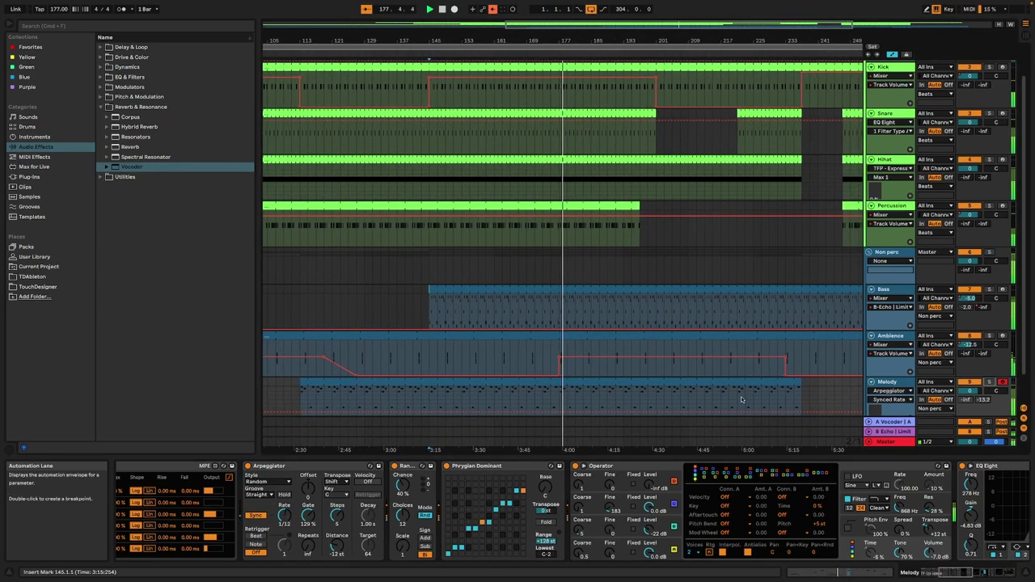
left_click_drag(284, 515, 284, 503)
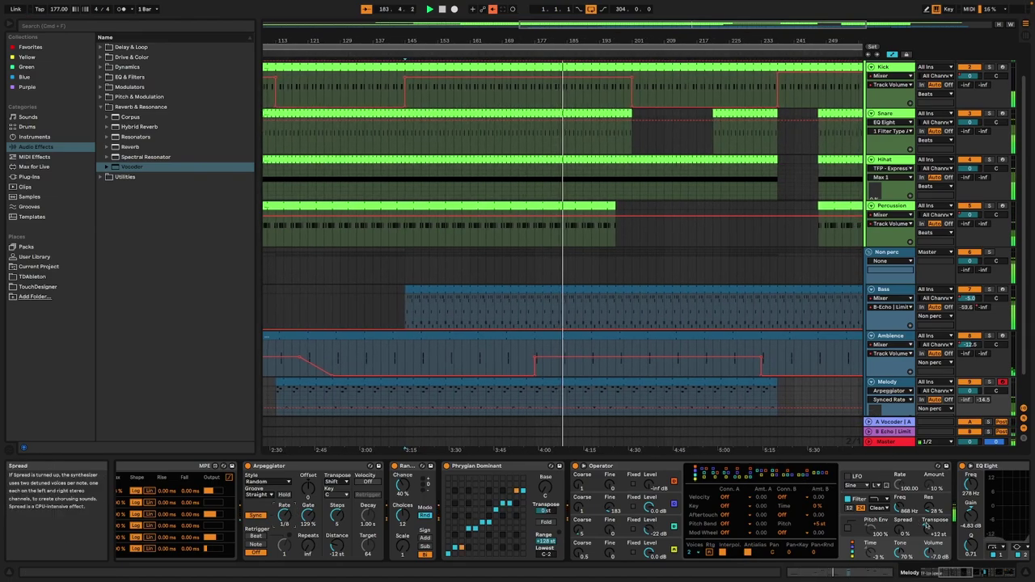
left_click(934, 527)
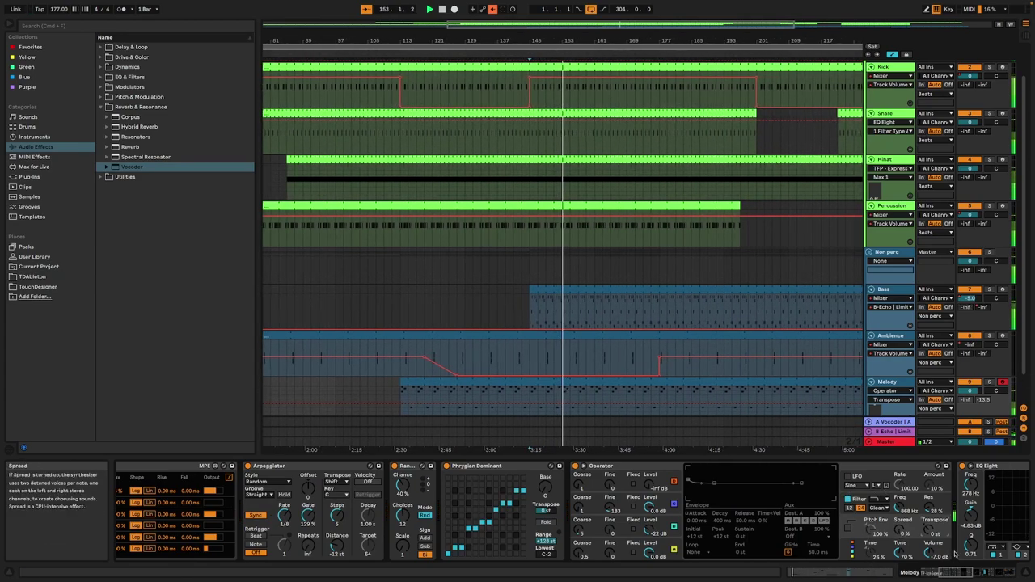
Compare the Melody track with its Reverb on and off, and delete the Reverb from the device chain
left_click_drag(954, 572, 996, 573)
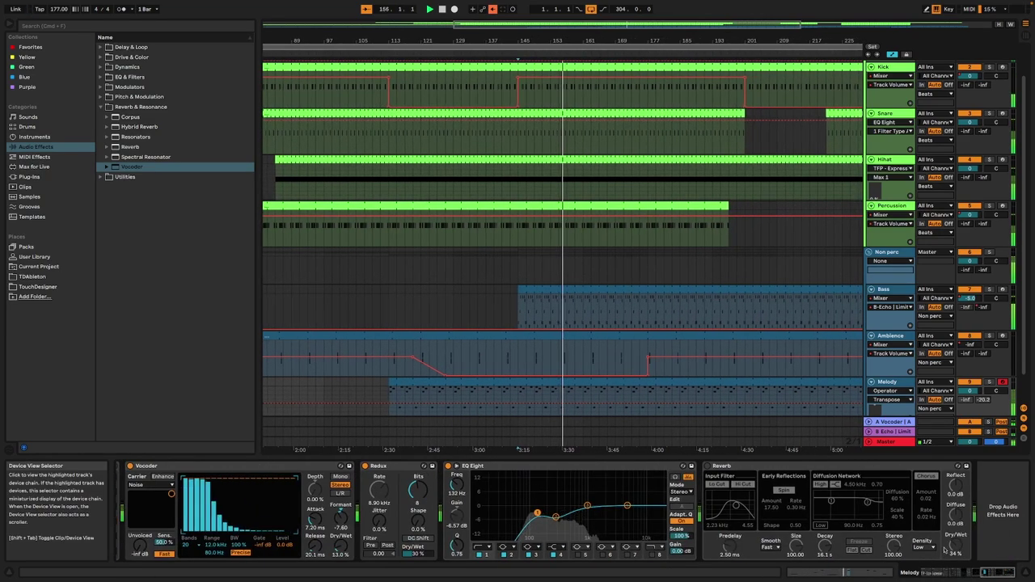
left_click(707, 466)
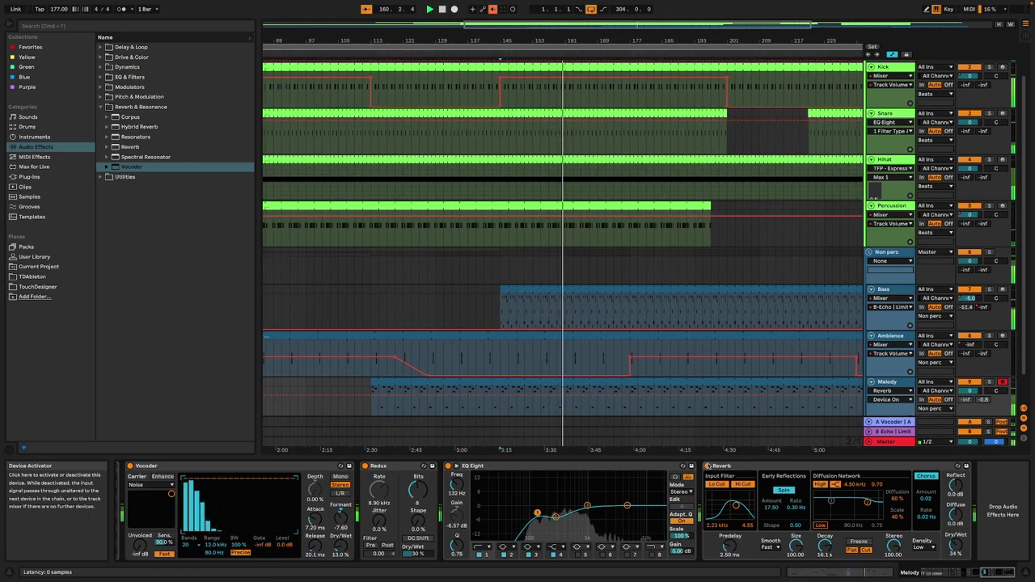
left_click(708, 465)
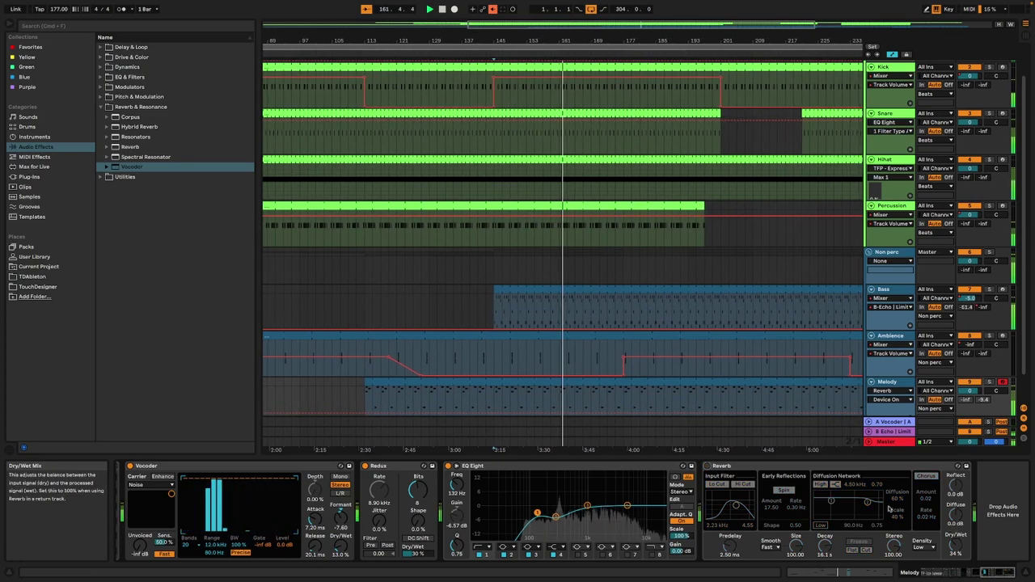
left_click(760, 467)
key("Delete")
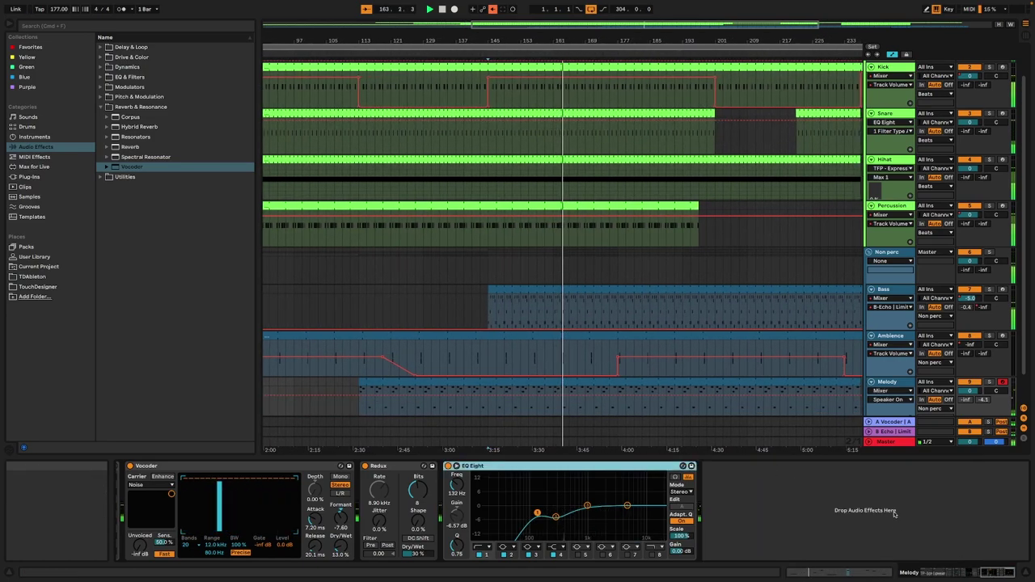
Duplicate the Melody track, stop playback, and trim the copy's first clip so it starts at bar 201
mouse_move(1003, 578)
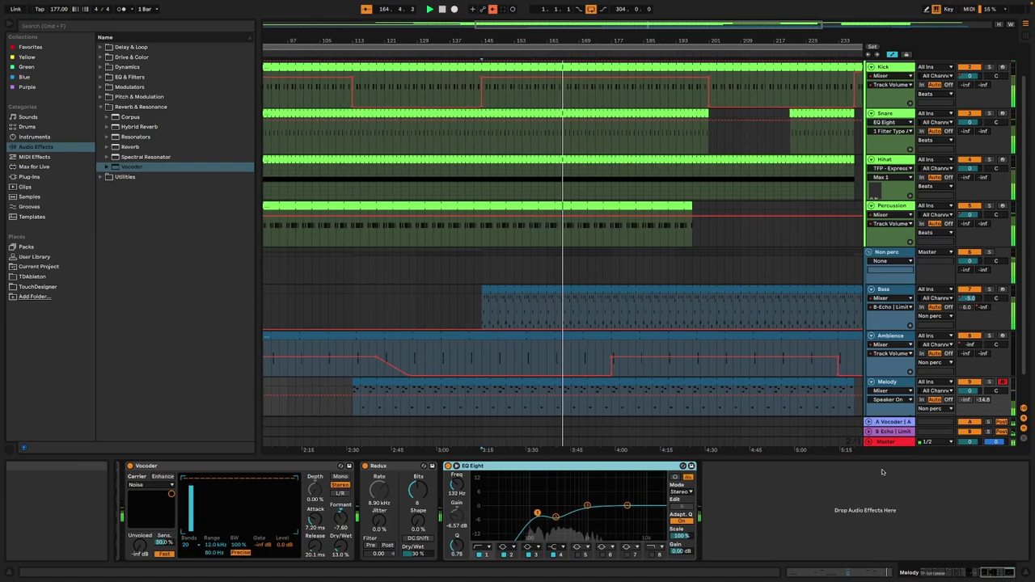
left_click_drag(996, 572, 991, 572)
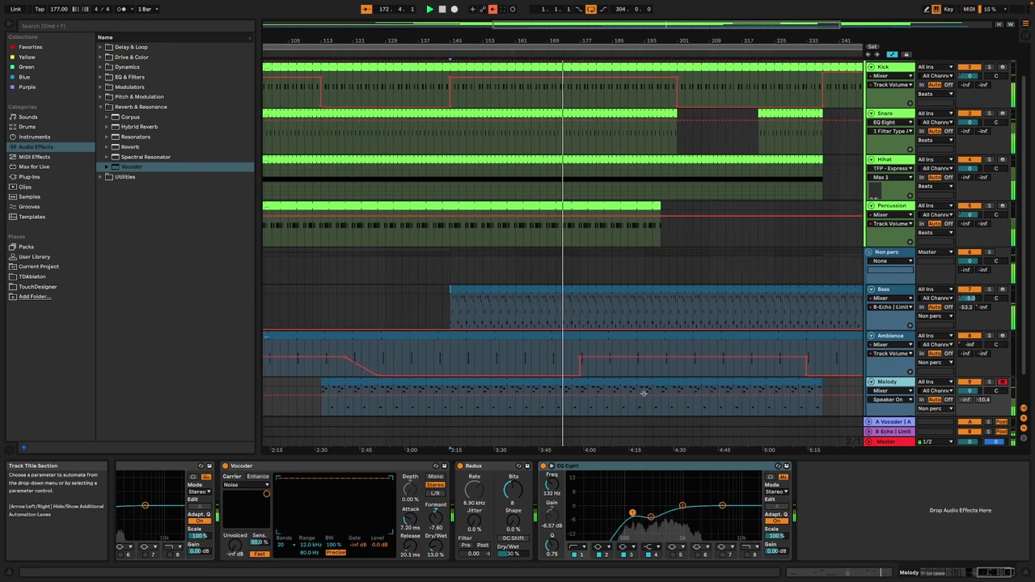
key("super+d")
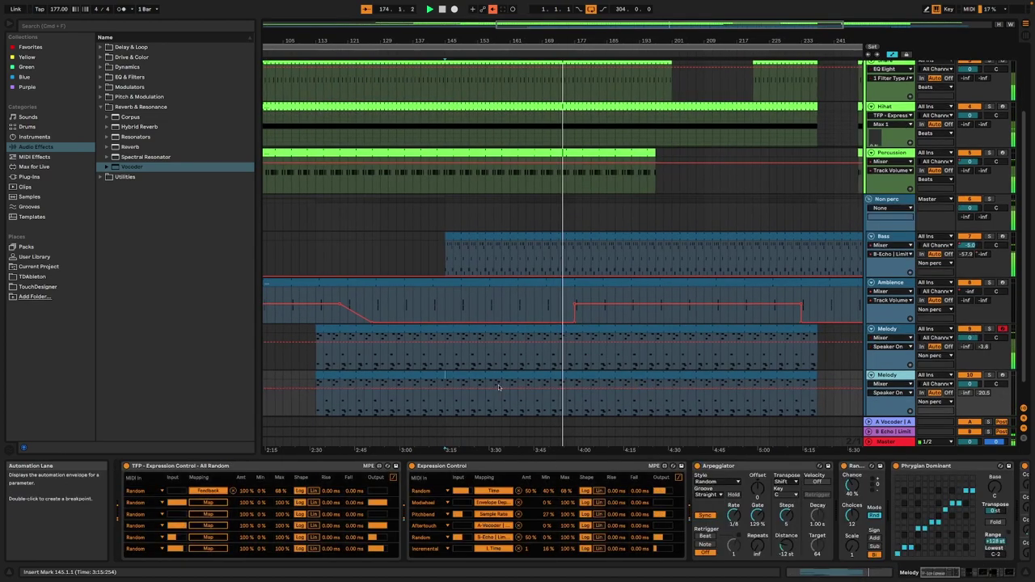
key("space")
left_click_drag(316, 375, 565, 372)
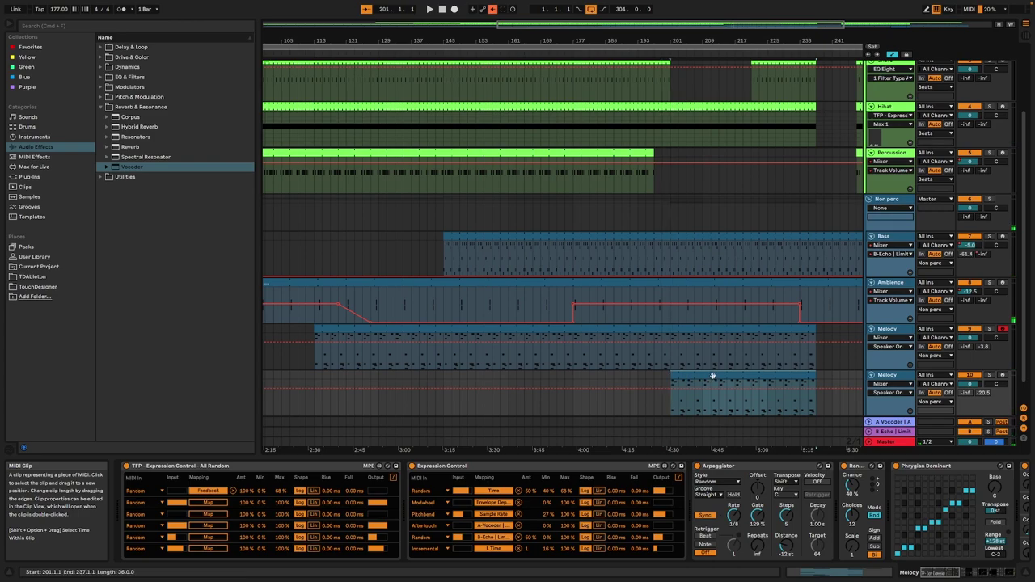
Replace the Operator on the duplicated Melody track with a fresh default Operator
left_click_drag(941, 573, 970, 571)
left_click(466, 467)
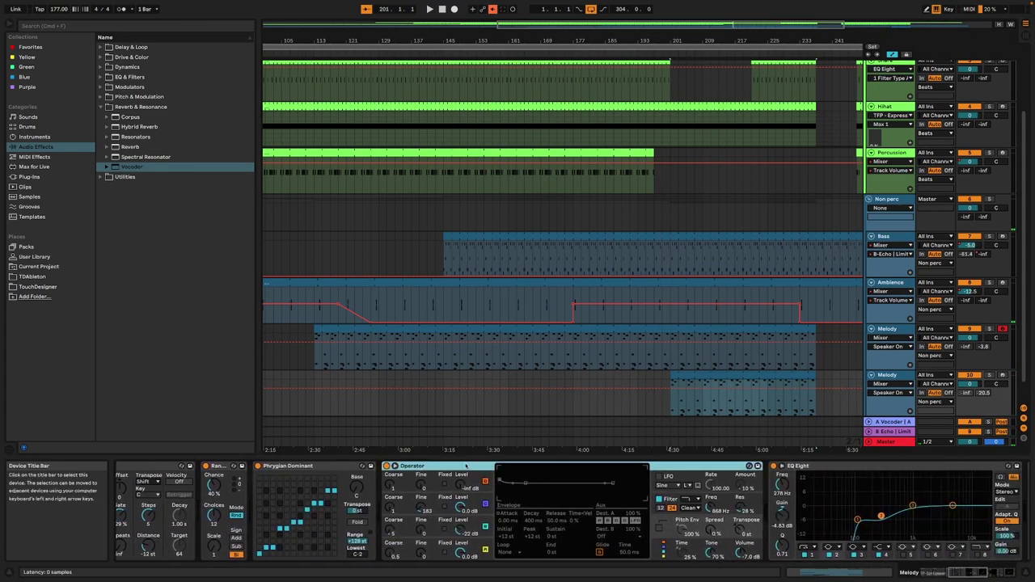
key("Delete")
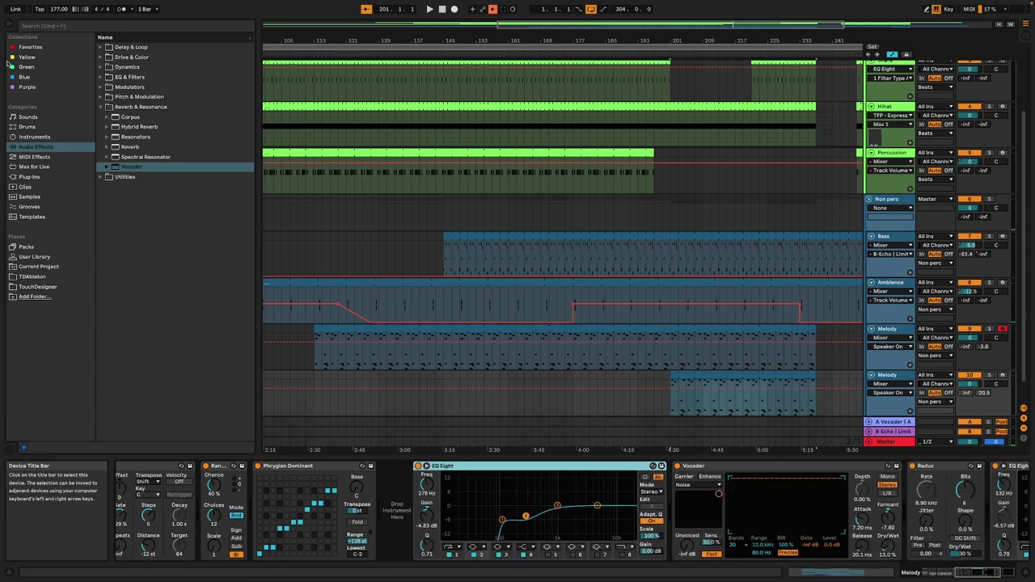
left_click(35, 138)
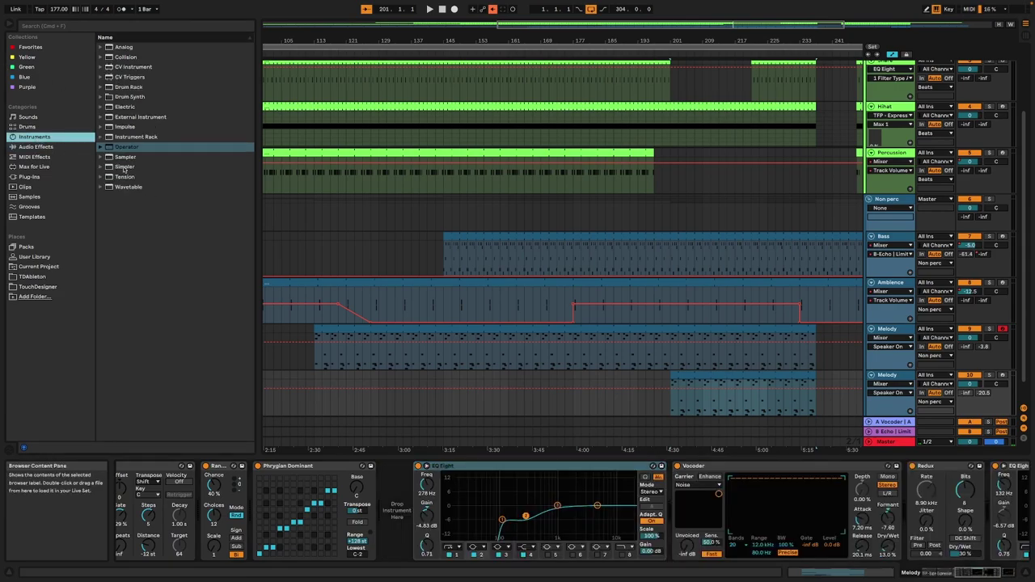
double_click(124, 150)
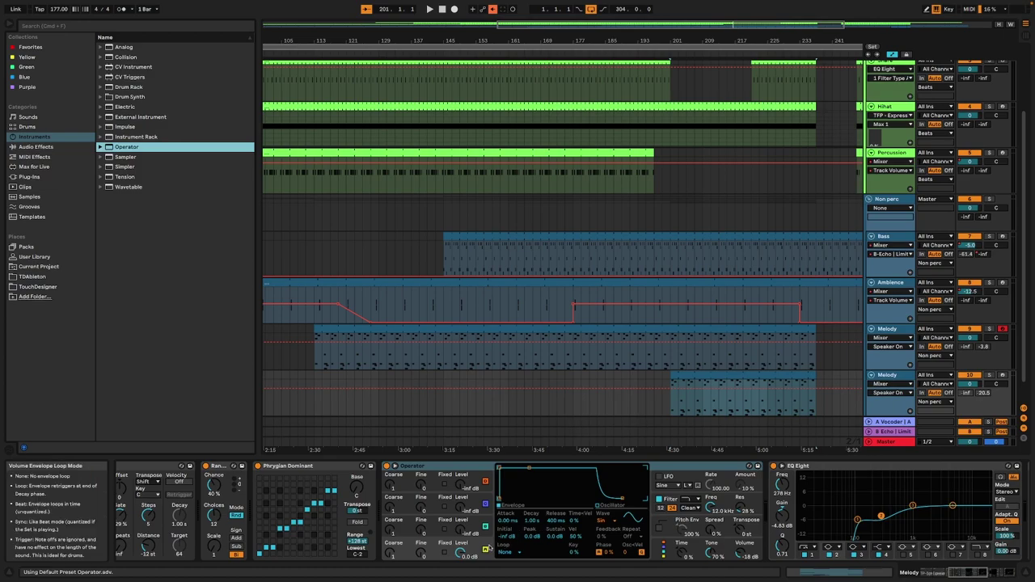
Play from bar 201 and shape the new Operator's envelope with a 1.03 s release, a 1.16 s decay and a lower sustain
key("space")
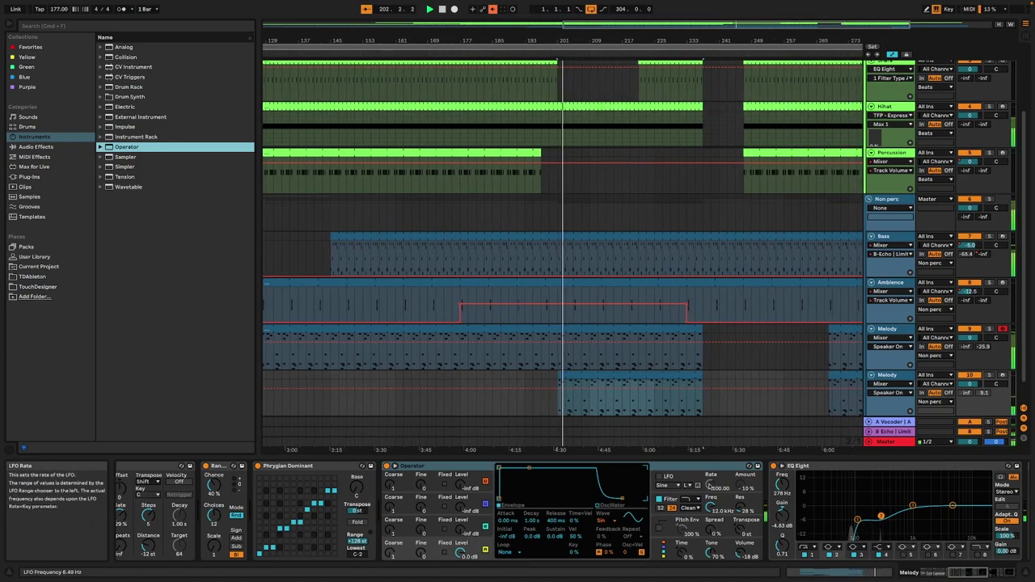
left_click_drag(622, 498, 629, 498)
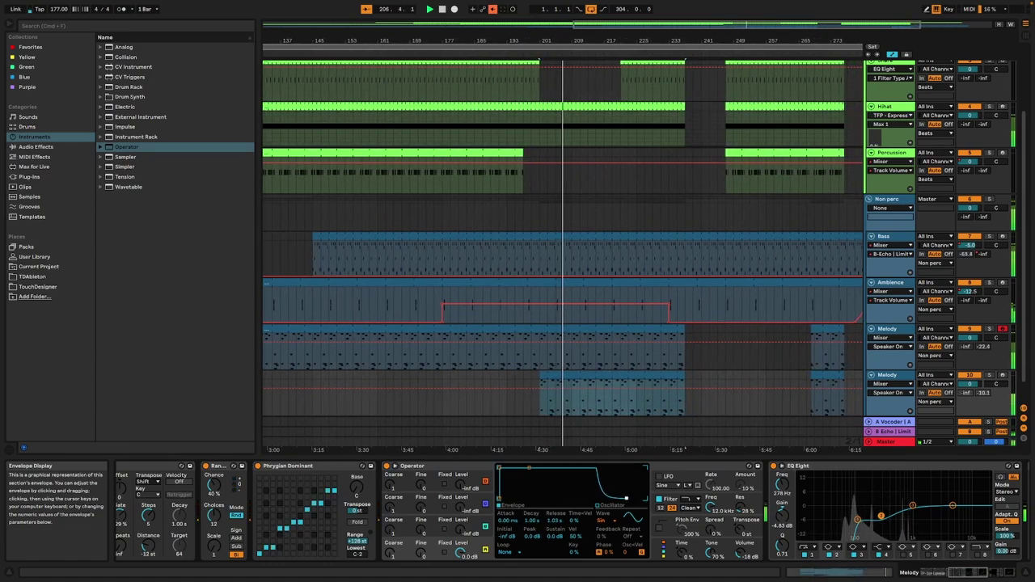
left_click_drag(524, 471, 530, 472)
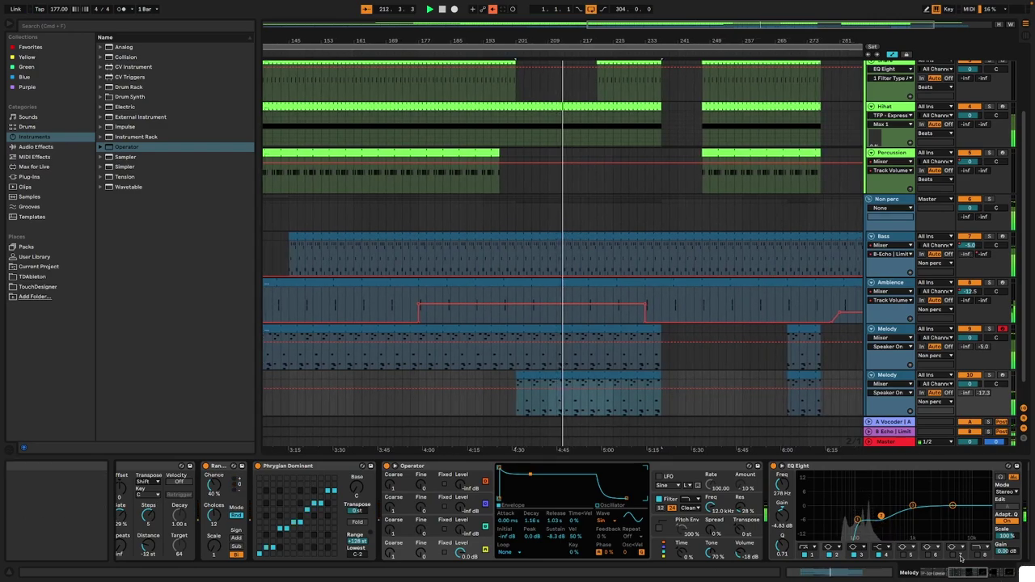
Set the duplicated Melody track's Arpeggiator rate to 1/4 and check the effects at the end of its device chain
scroll(960, 558, "left", 10)
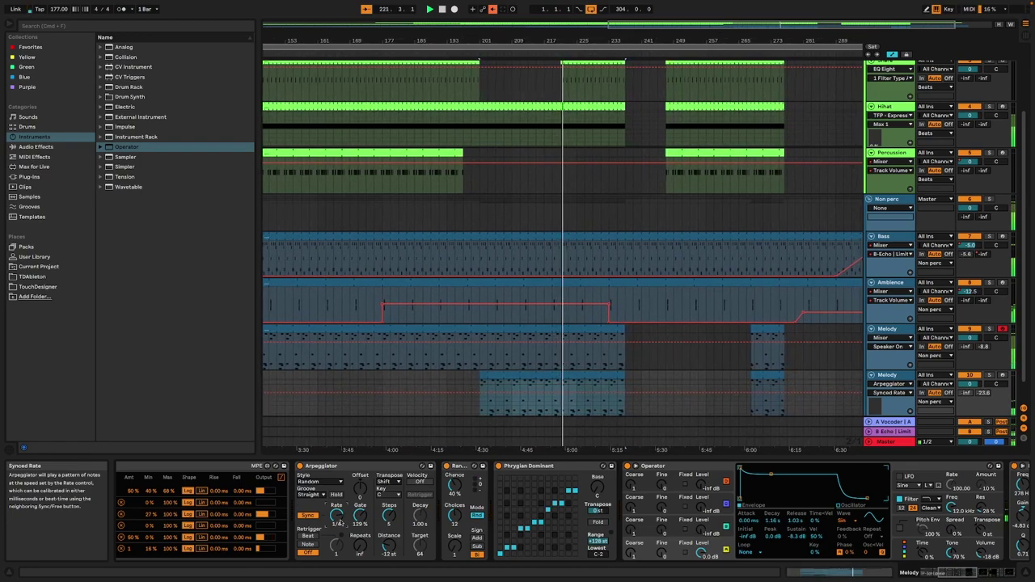
scroll(884, 536, "right", 5)
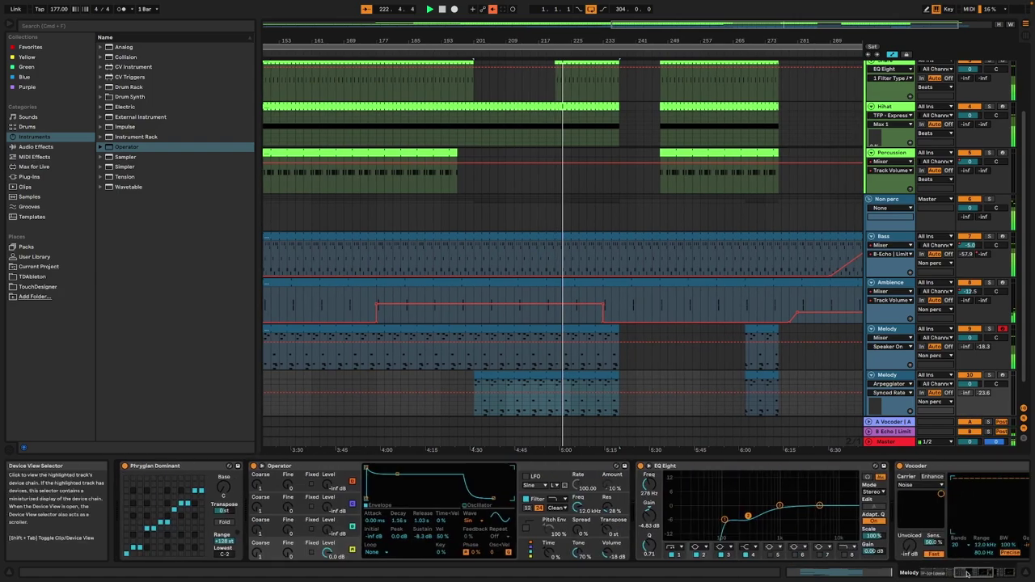
scroll(898, 530, "right", 5)
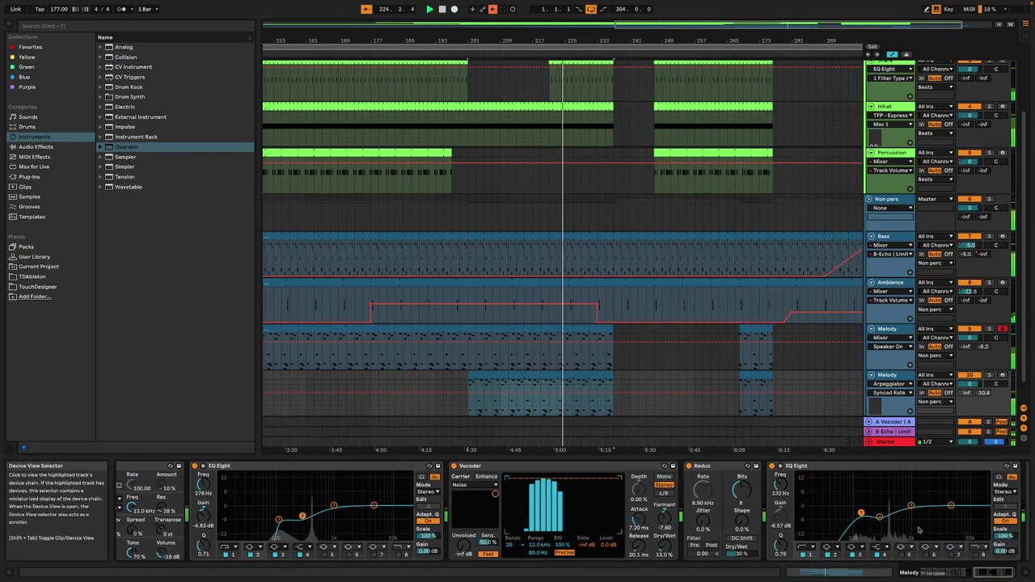
scroll(1001, 574, "right", 2)
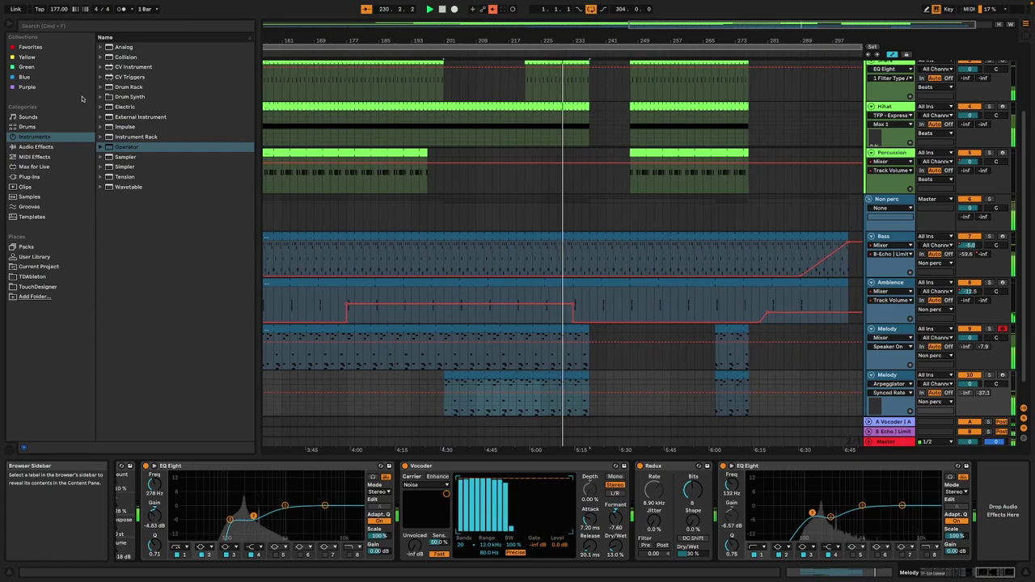
Shorten the loop of the duplicated Melody track's clip at bar 201 to a length of 3.2.0 and play it back
left_click(455, 373)
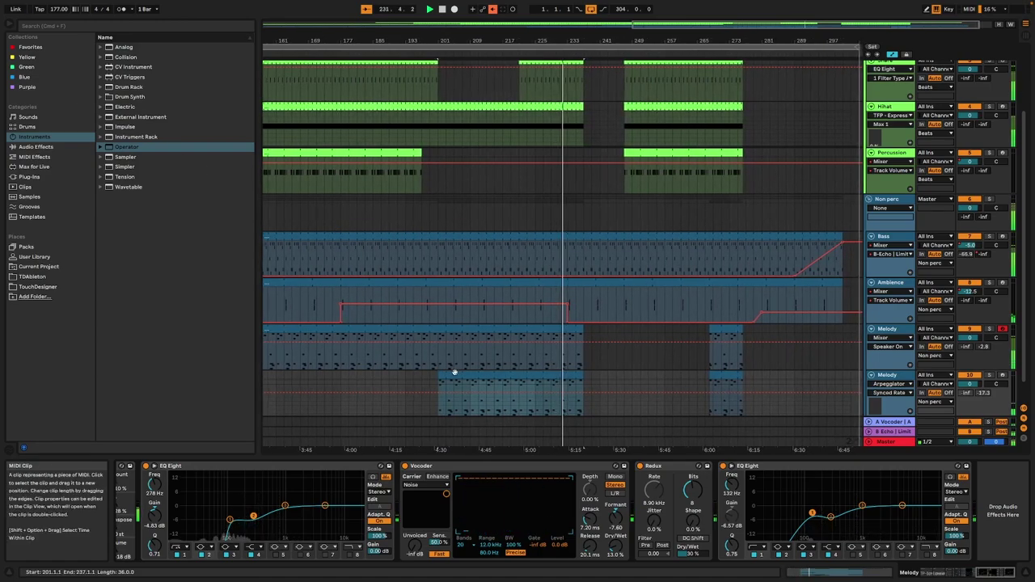
double_click(461, 374)
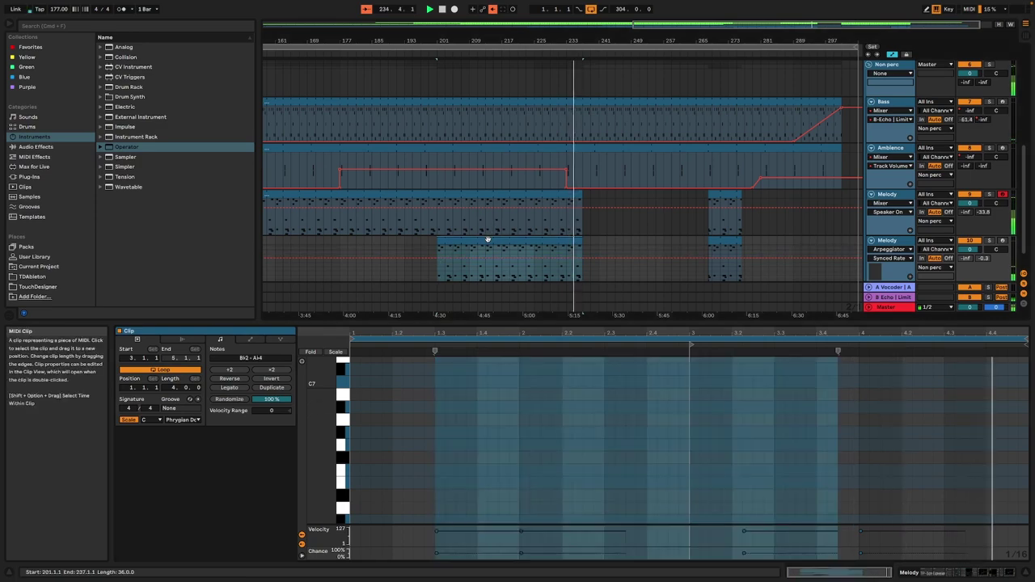
left_click_drag(539, 322, 539, 254)
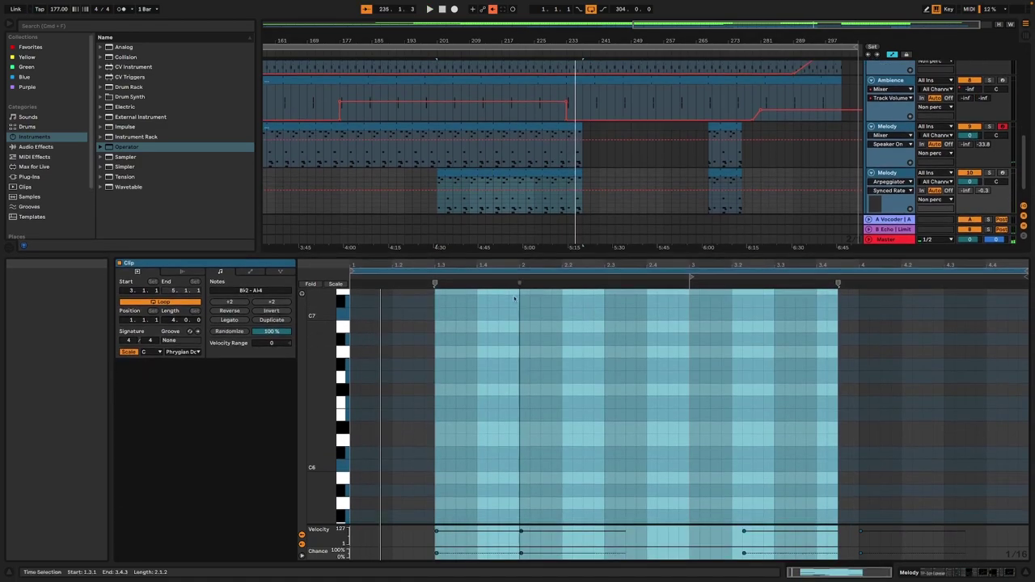
scroll(557, 357, "down", 5)
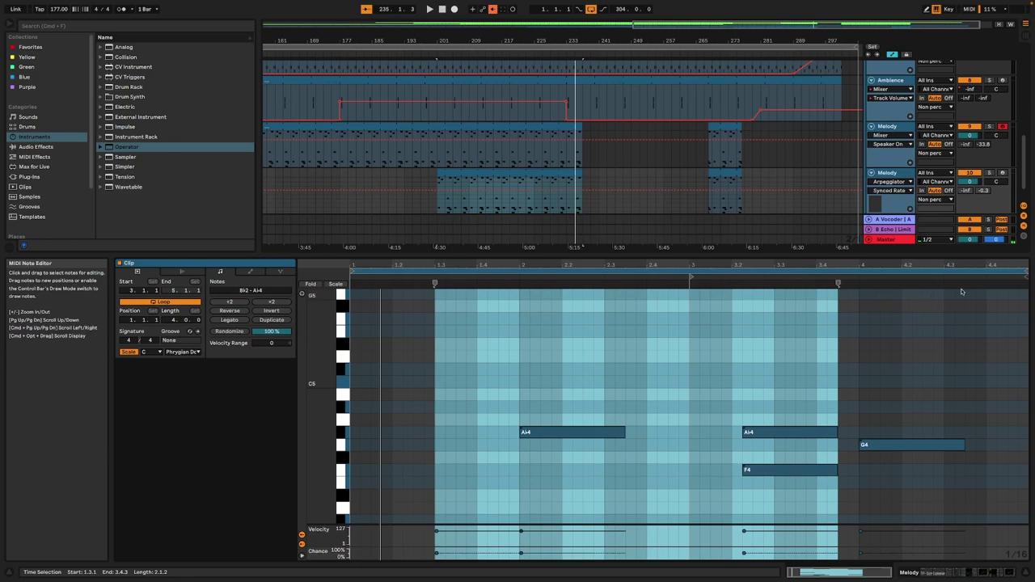
left_click(1026, 271)
left_click_drag(1025, 273, 942, 278)
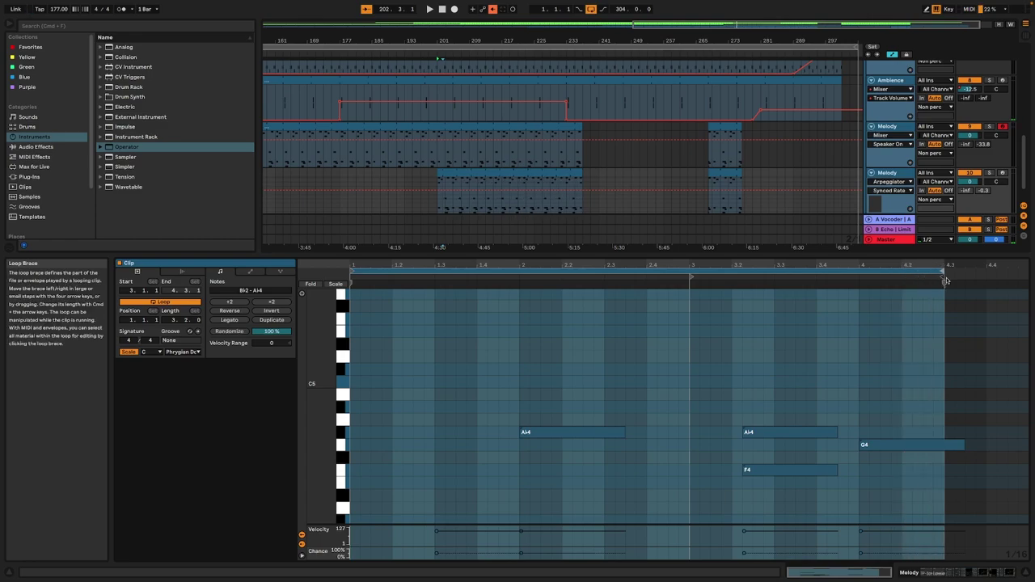
key("space")
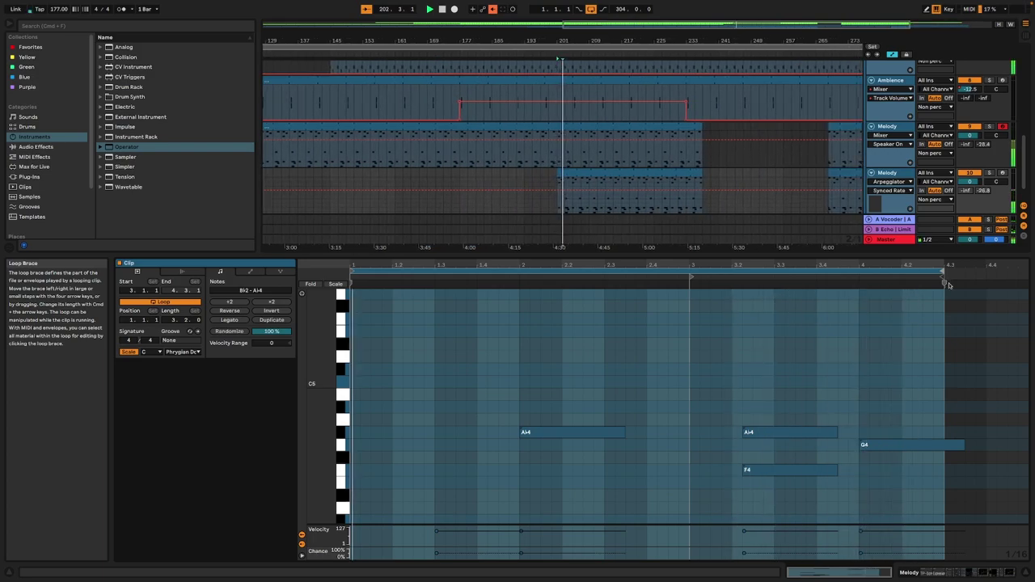
key("shift+Tab")
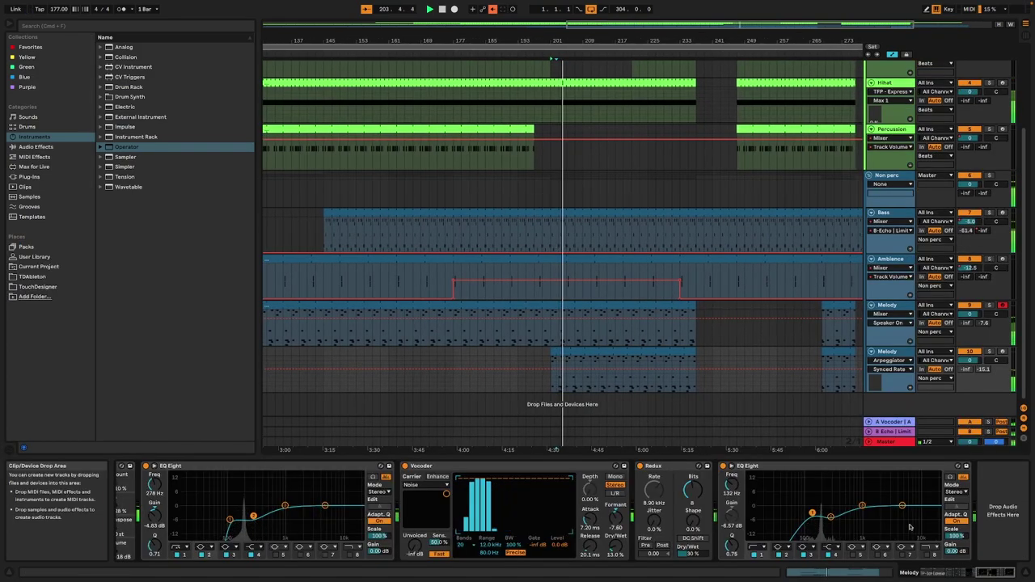
Set the duplicated Melody track's volume to 0.3 dB and delete the original Melody track's short clip at bar 268
left_click_drag(939, 573, 999, 572)
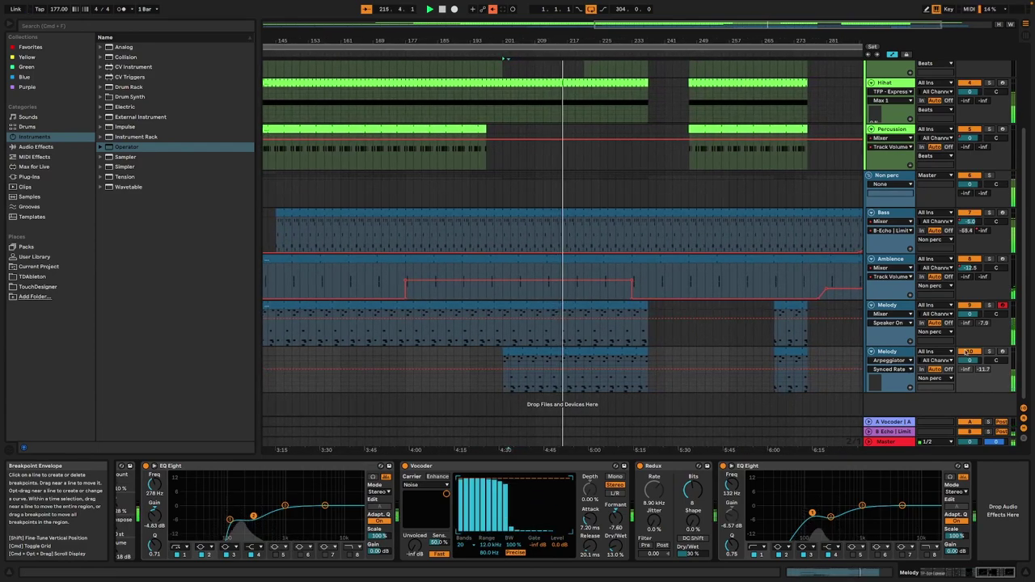
left_click_drag(960, 364, 959, 361)
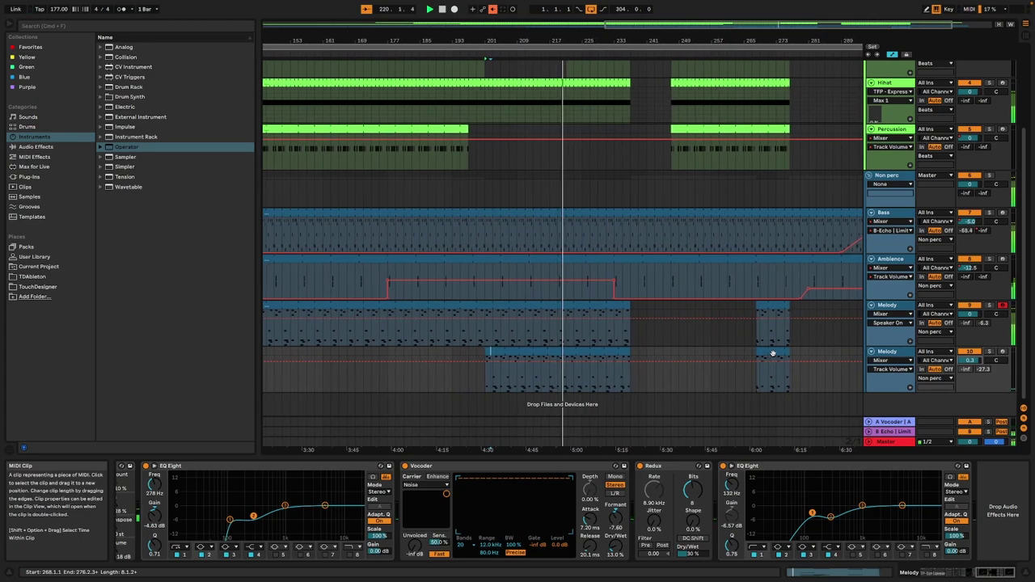
left_click(770, 311)
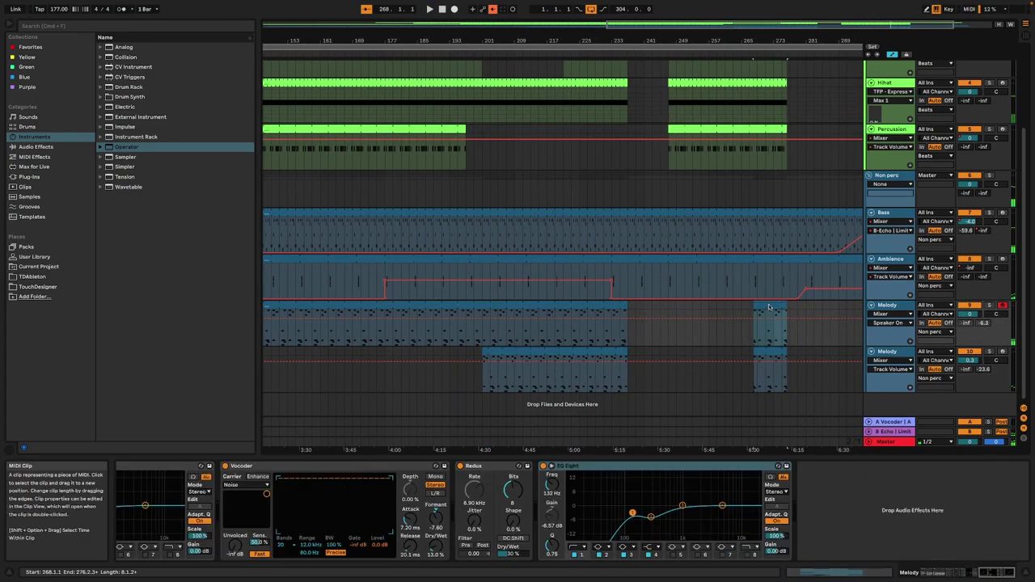
key("Delete")
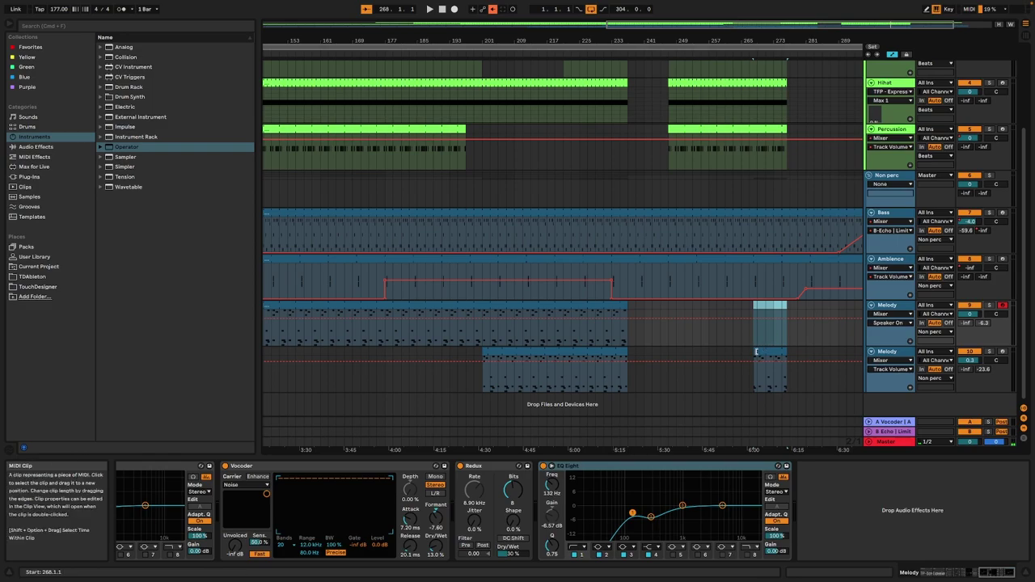
Try the duplicated Melody track's short closing clip at bar 277 and play it from there
left_click_drag(764, 353, 800, 351)
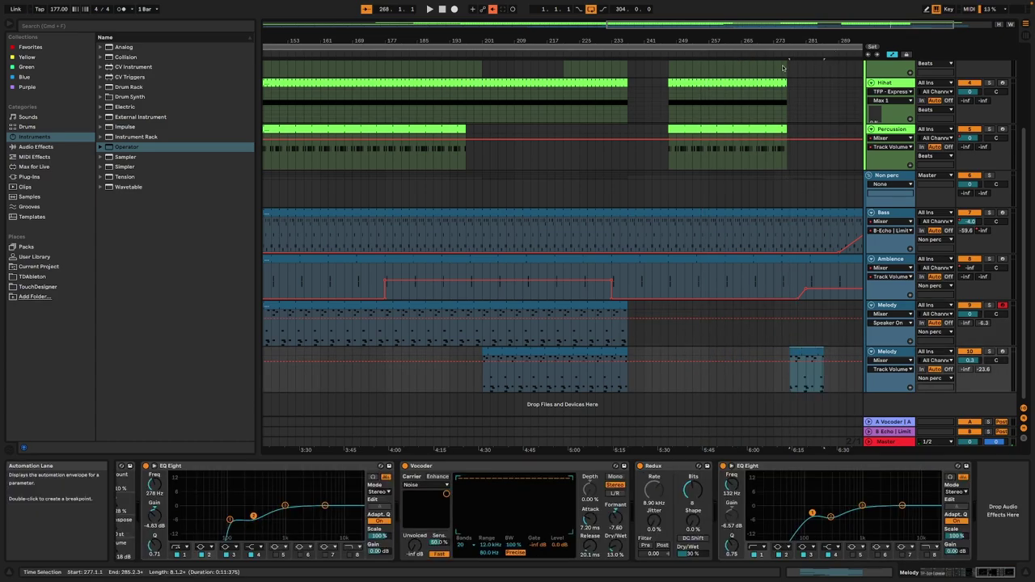
key("space")
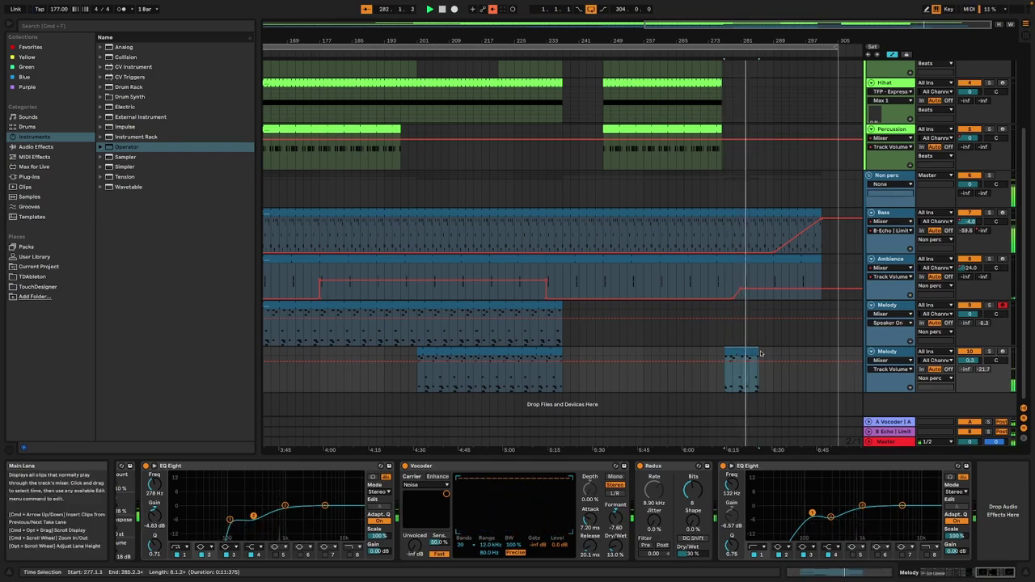
key("space")
Move the duplicated Melody track's short clip back to bar 269 during playback and set the track's volume to -0.4 dB
left_click_drag(738, 353, 706, 355)
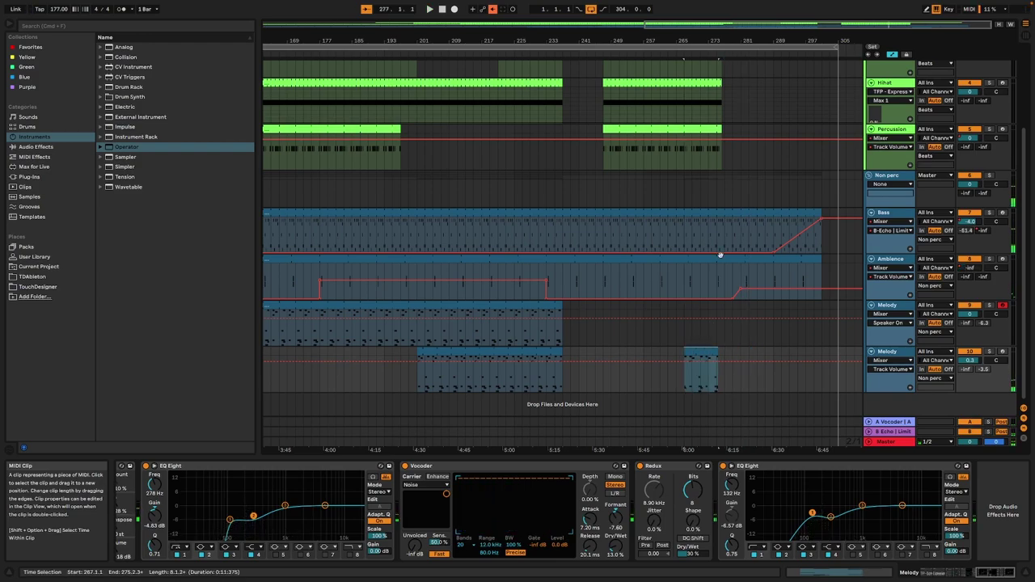
key("space")
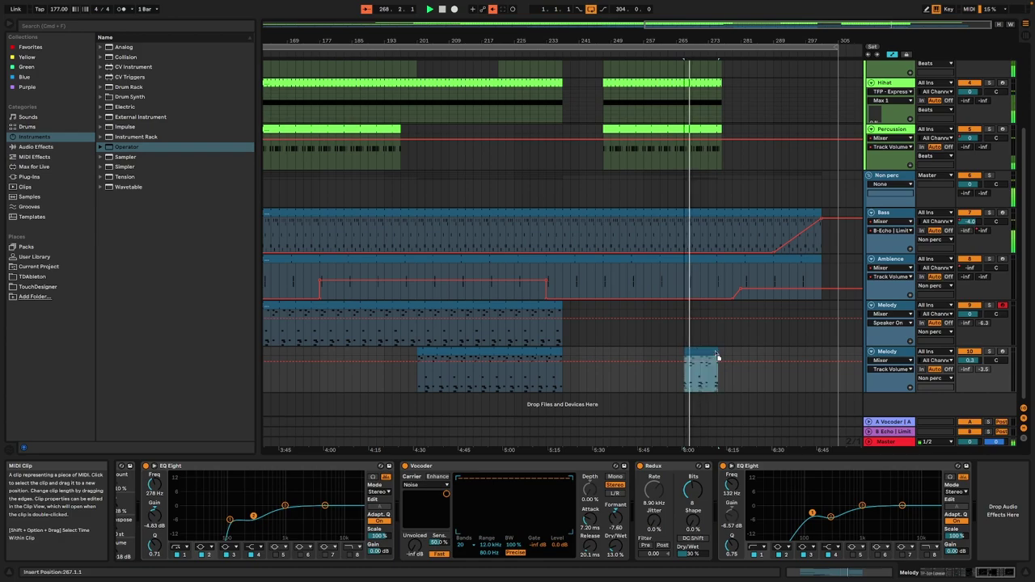
left_click_drag(709, 351, 714, 350)
left_click_drag(968, 359, 968, 360)
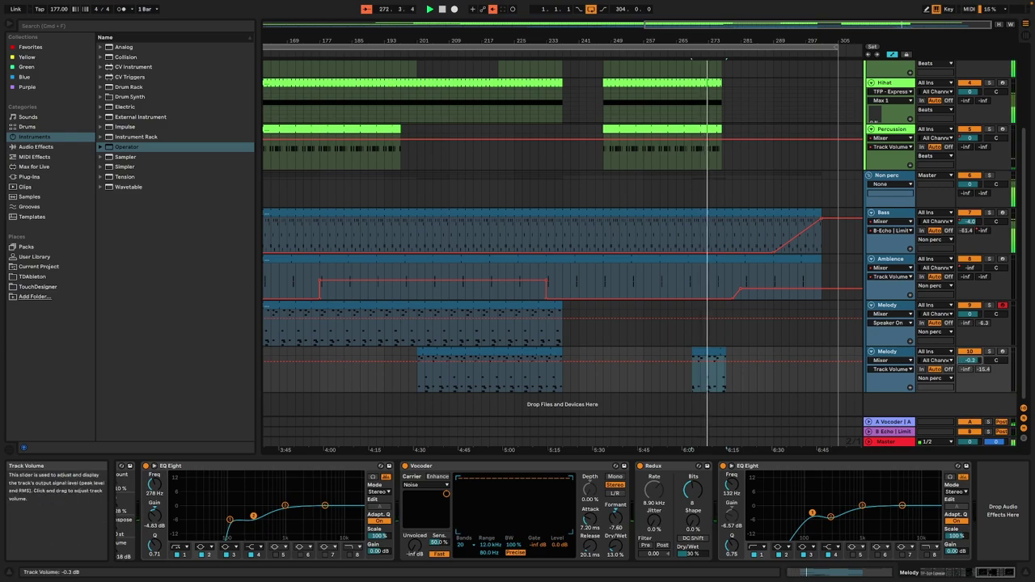
Remove the duplicated Melody track's short clip at bar 269 and review the whole arrangement during playback
left_click(708, 352)
left_click(396, 56)
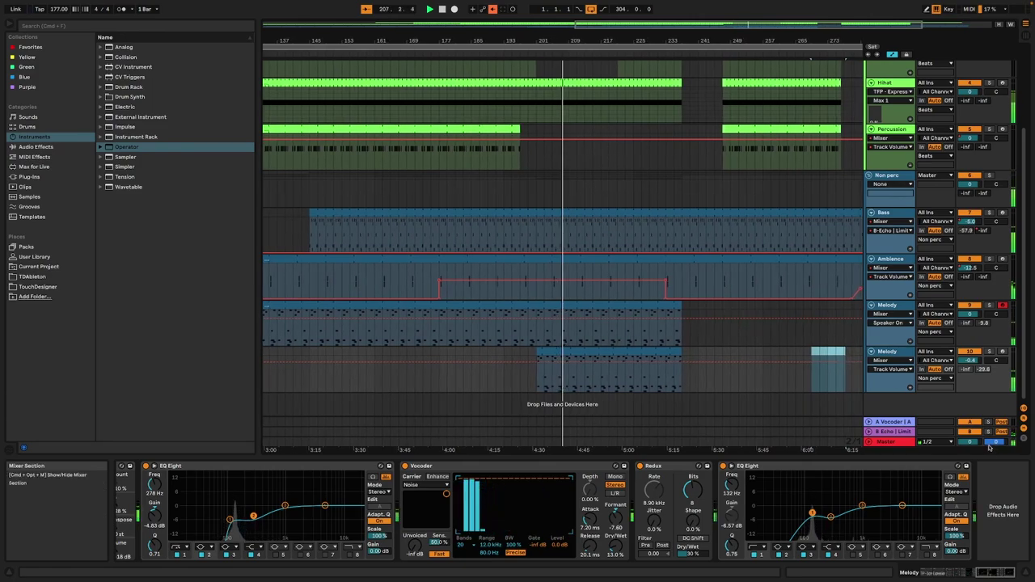
left_click_drag(395, 39, 766, 40)
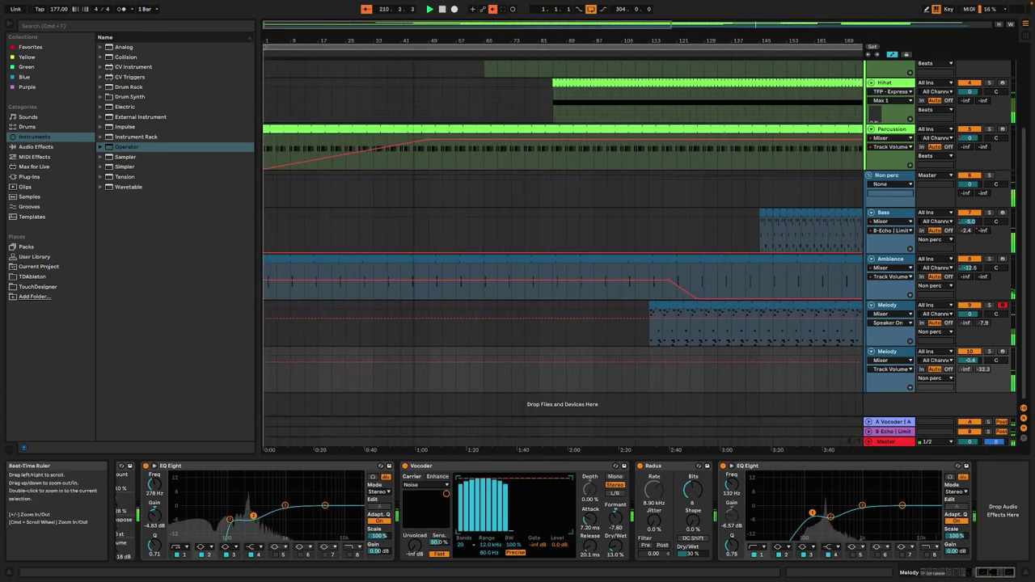
left_click_drag(413, 40, 413, 17)
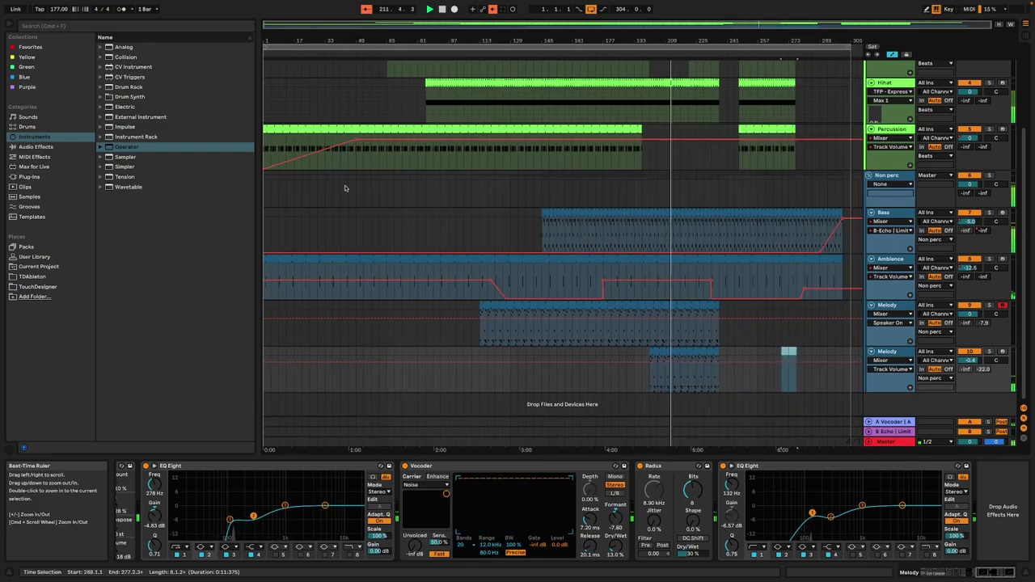
scroll(348, 189, "up", 4)
scroll(349, 191, "down", 4)
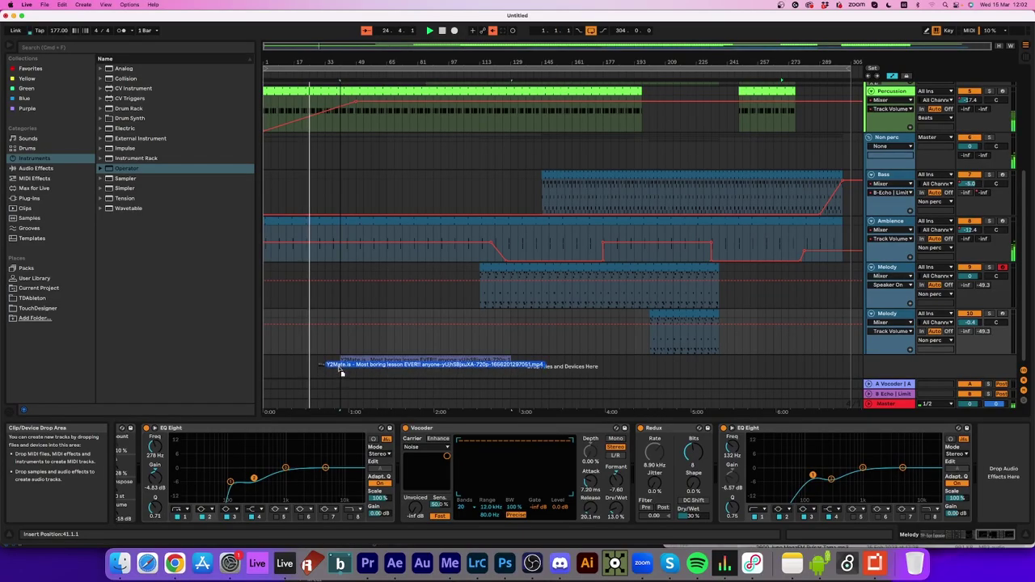
Import the "Most boring lesson EVER!!" video onto a new track below the melodies and consolidate it into an audio-only clip
left_click_drag(342, 369, 287, 341)
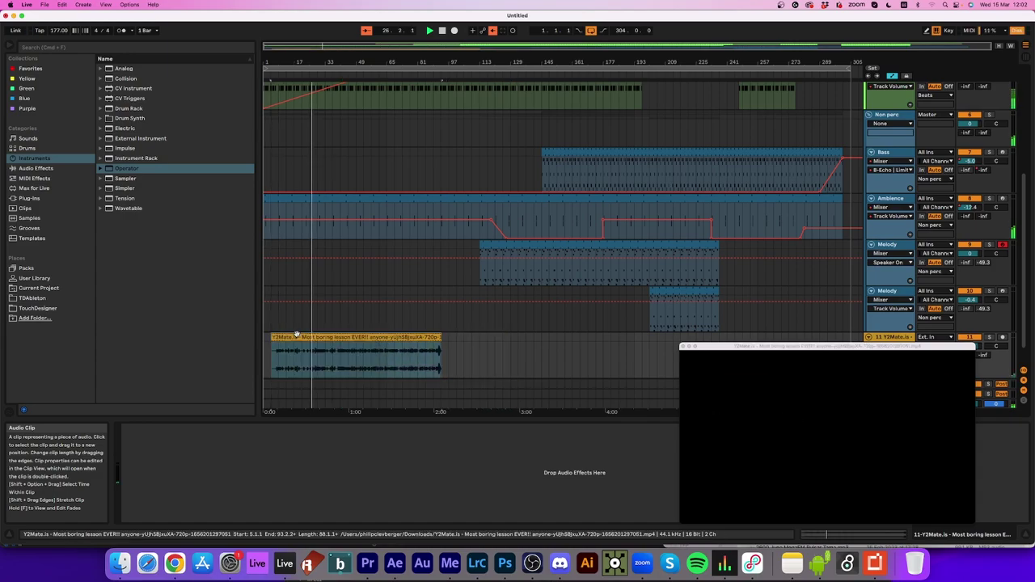
left_click(682, 346)
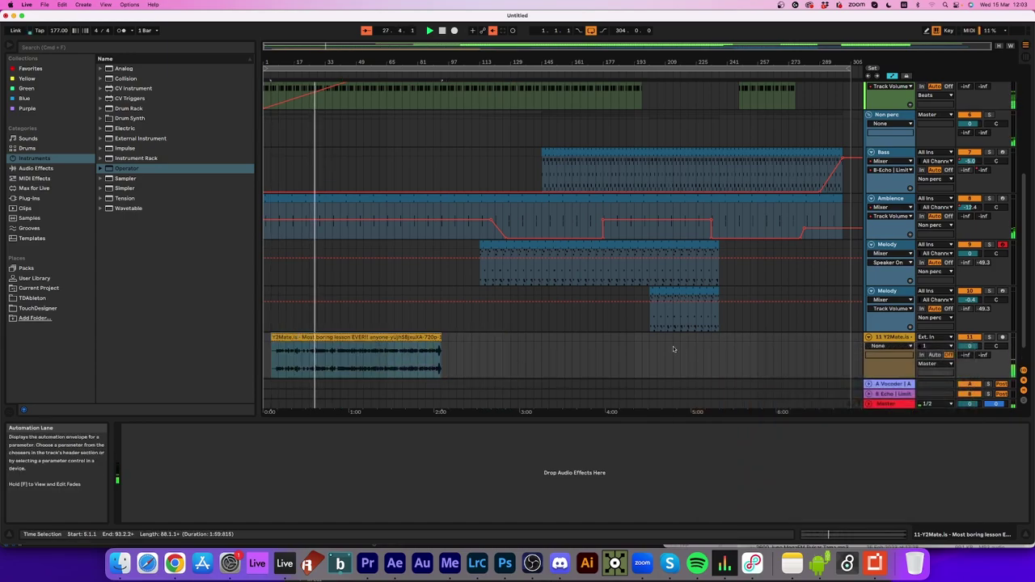
double_click(368, 356)
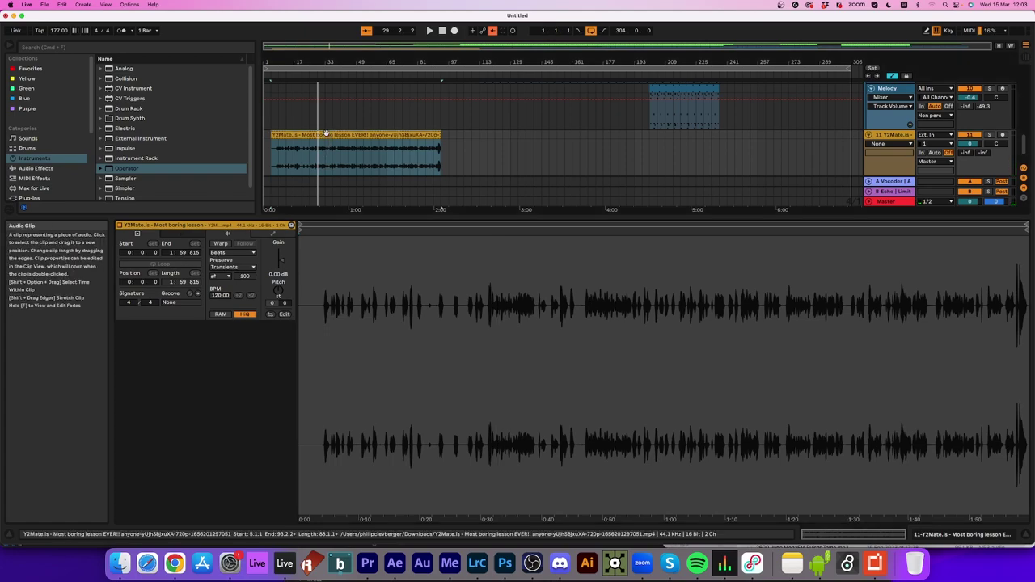
key("super+j")
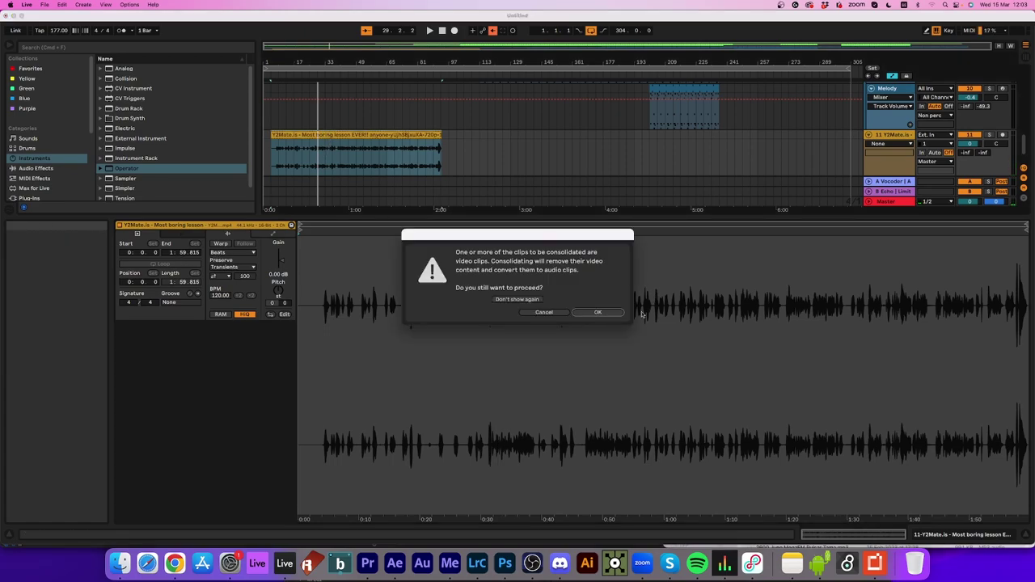
left_click(598, 313)
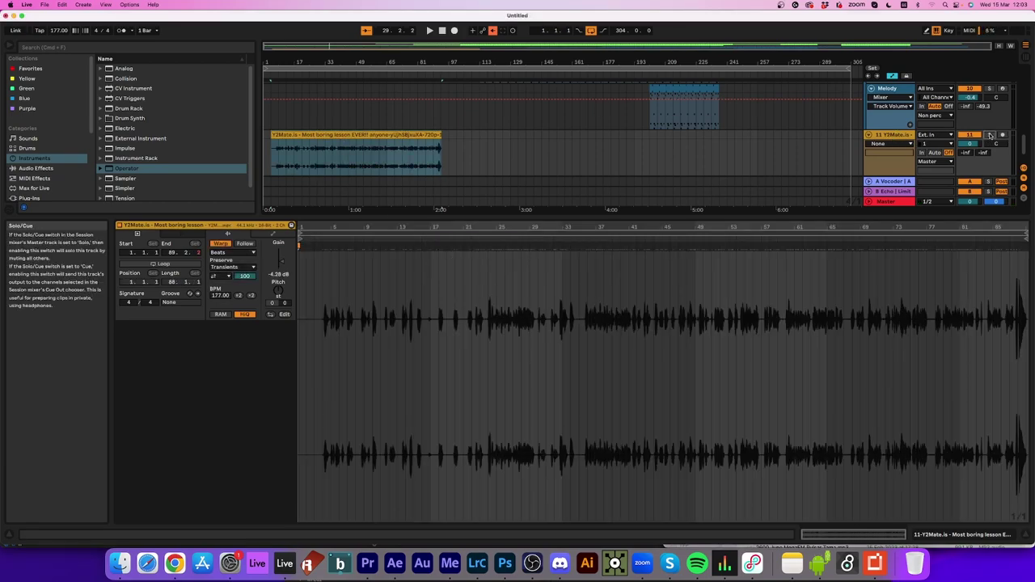
Solo the imported audio track, move its clip to start at bar 1 and play it
left_click(288, 140)
left_click_drag(286, 137, 281, 137)
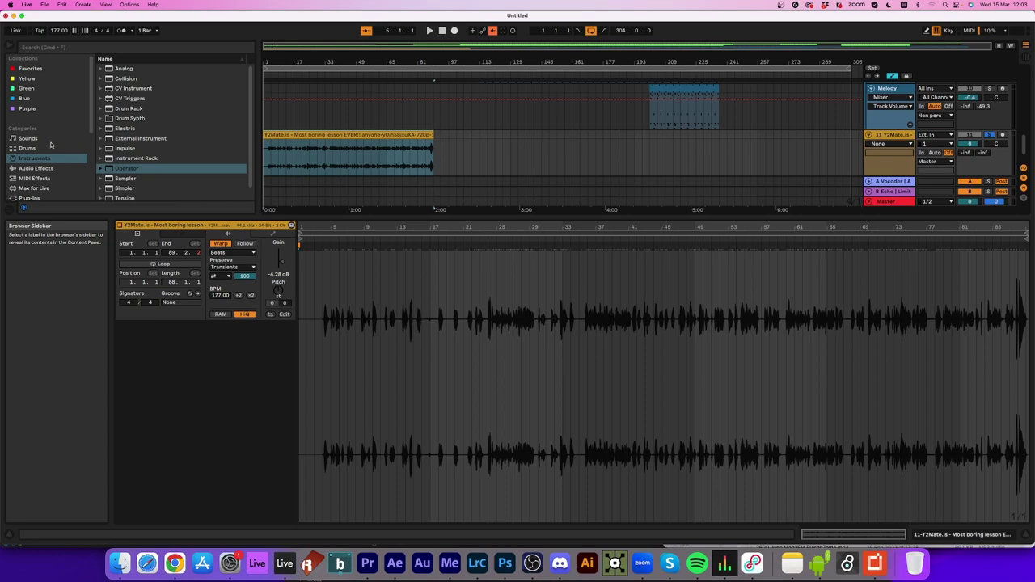
key("space")
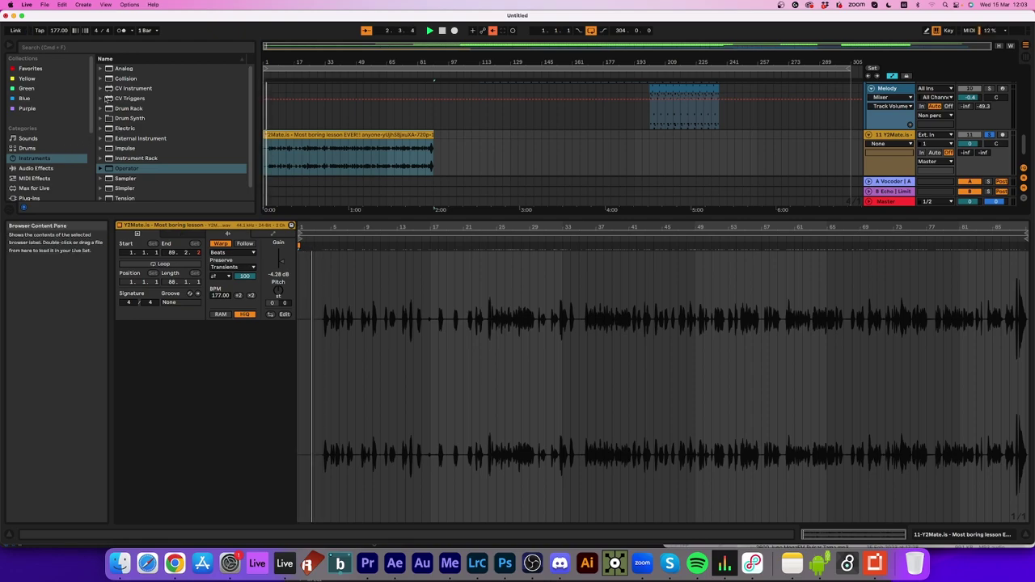
Add a Vocoder to the imported audio track and set its Dry/Wet to 71%
left_click_drag(76, 216, 71, 304)
left_click(35, 168)
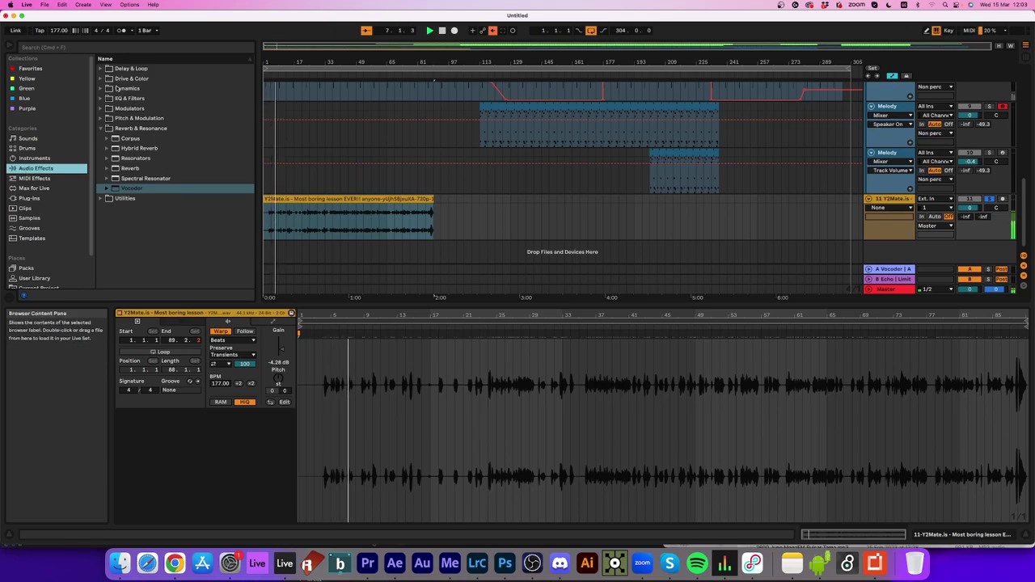
left_click(137, 188)
double_click(137, 188)
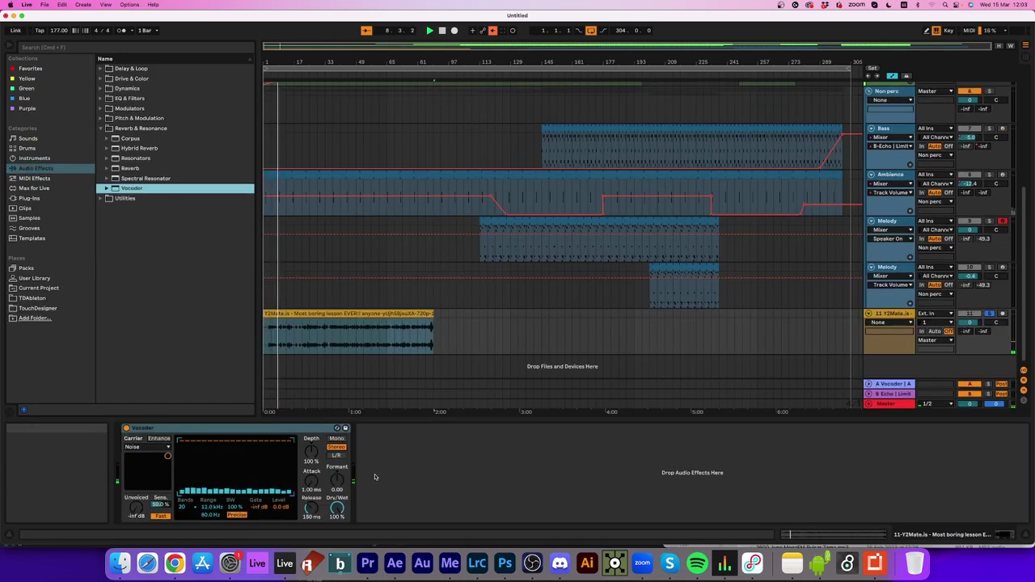
left_click_drag(341, 508, 340, 522)
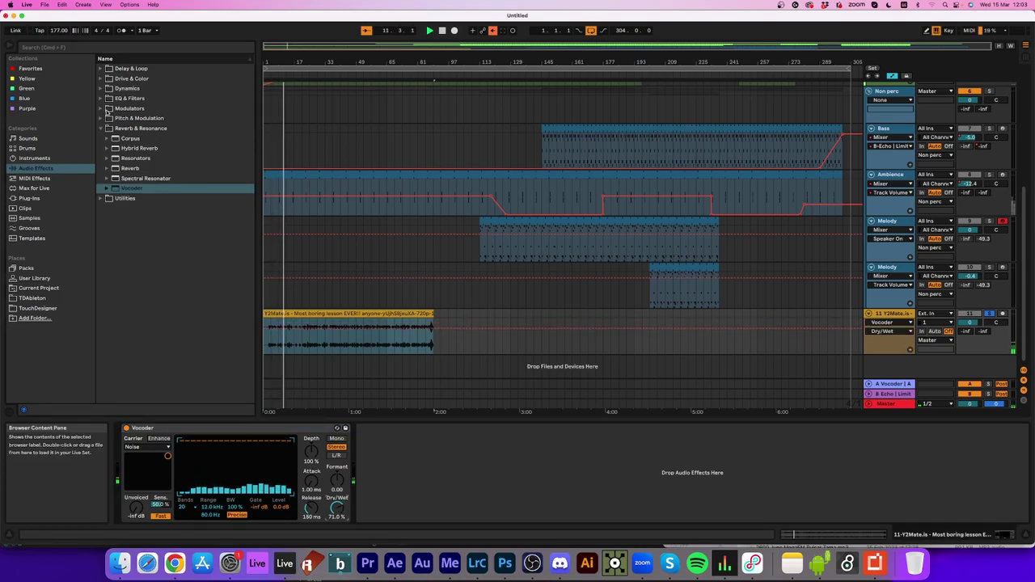
Bypass the Vocoder and add a Spectral Resonator with a frequency of 37.8 Hz and a decay of 1.00 ms
left_click(126, 427)
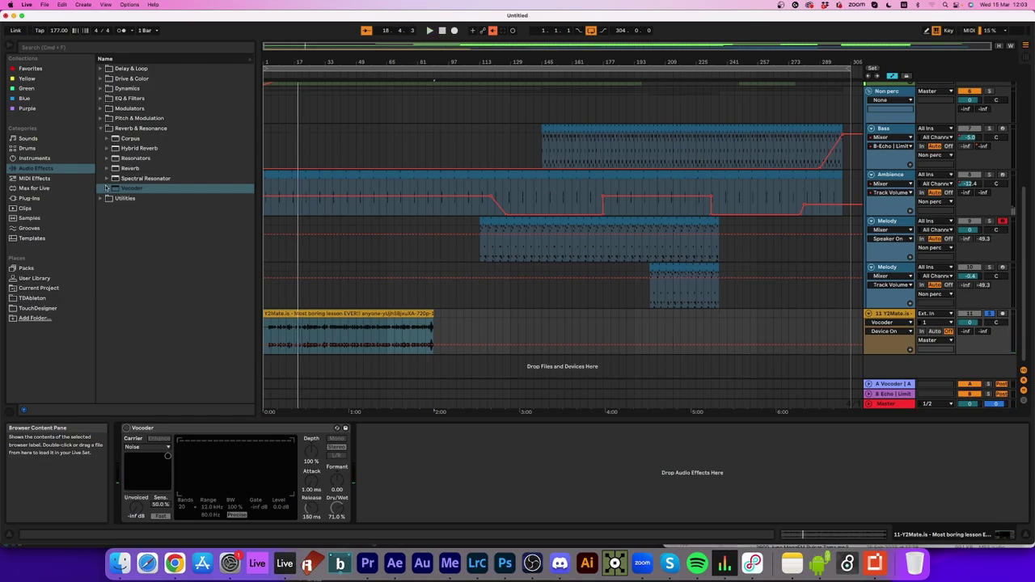
double_click(115, 178)
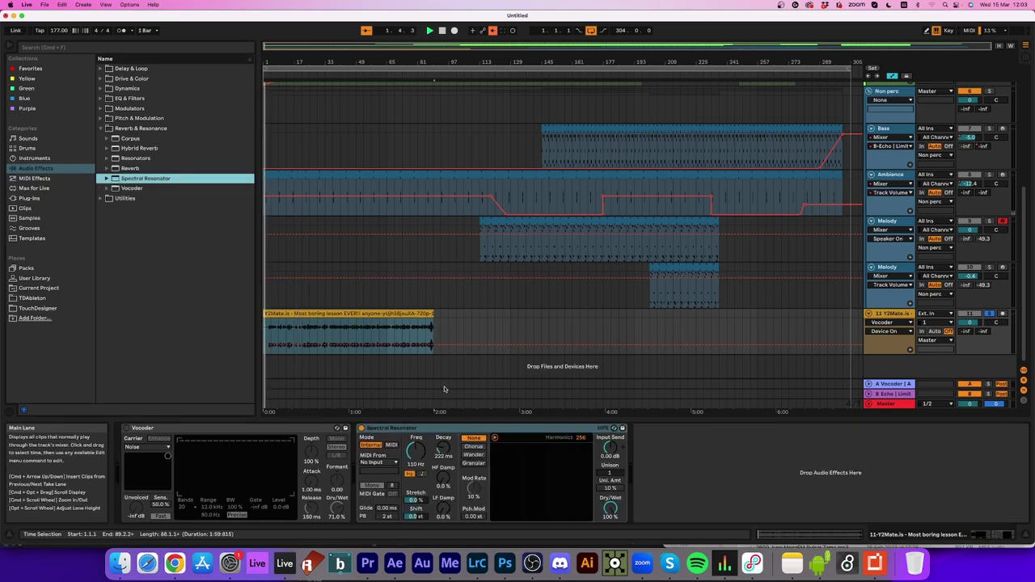
left_click_drag(415, 450, 443, 481)
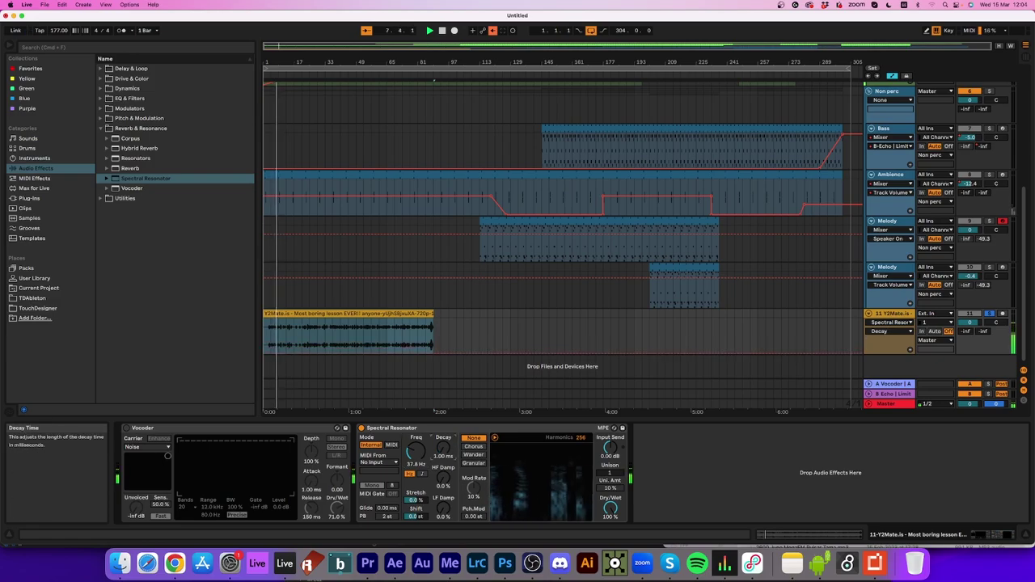
Place the Spectral Resonator before the Vocoder in the device chain and turn the Vocoder back on
left_click_drag(443, 427, 129, 444)
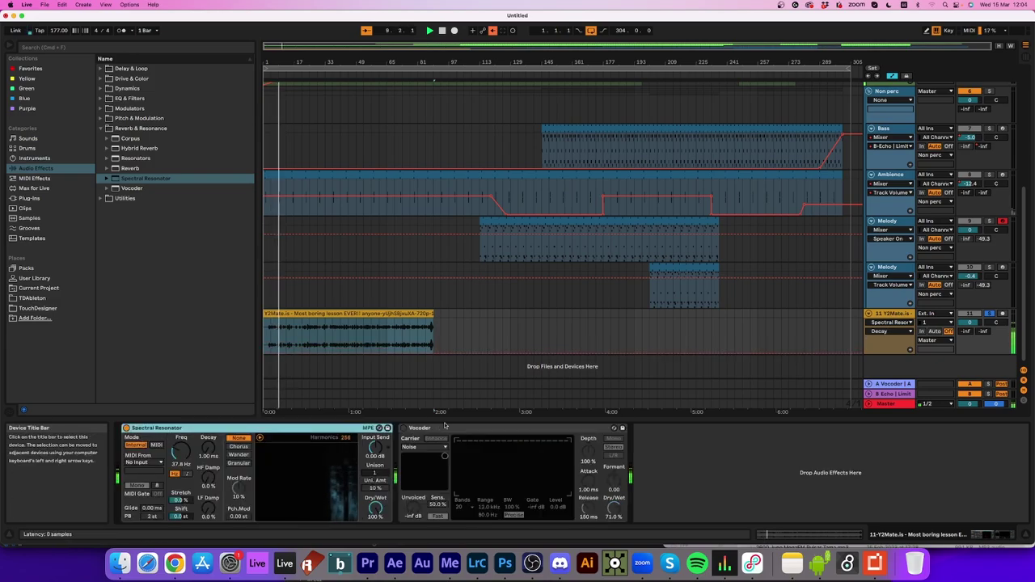
left_click(403, 428)
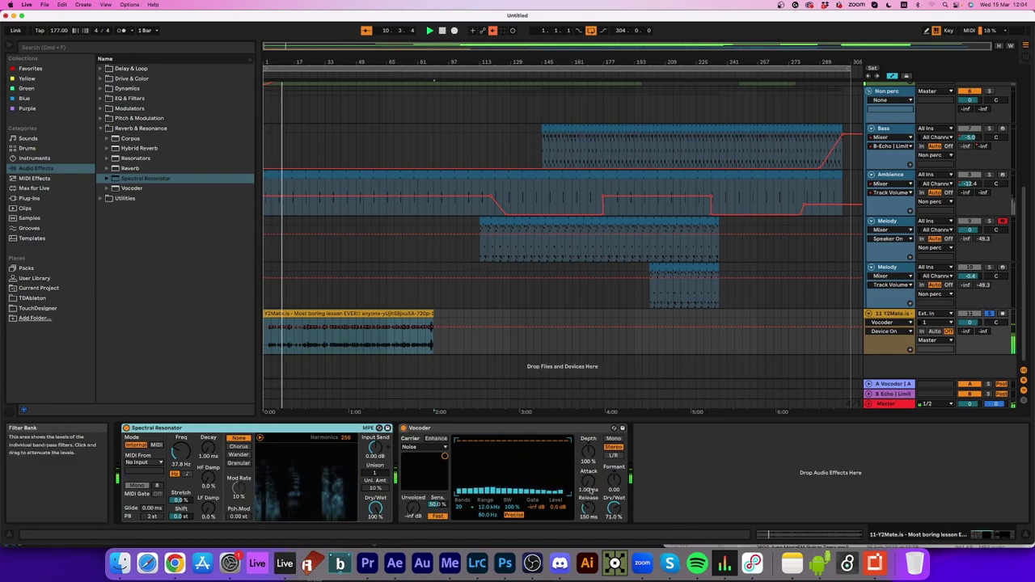
Set the Vocoder's Dry/Wet to 66% and lower the unsoloed imported audio track's volume to about -8.8 dB
mouse_move(614, 507)
left_mouse_down()
mouse_move(614, 524)
mouse_move(614, 514)
left_mouse_up()
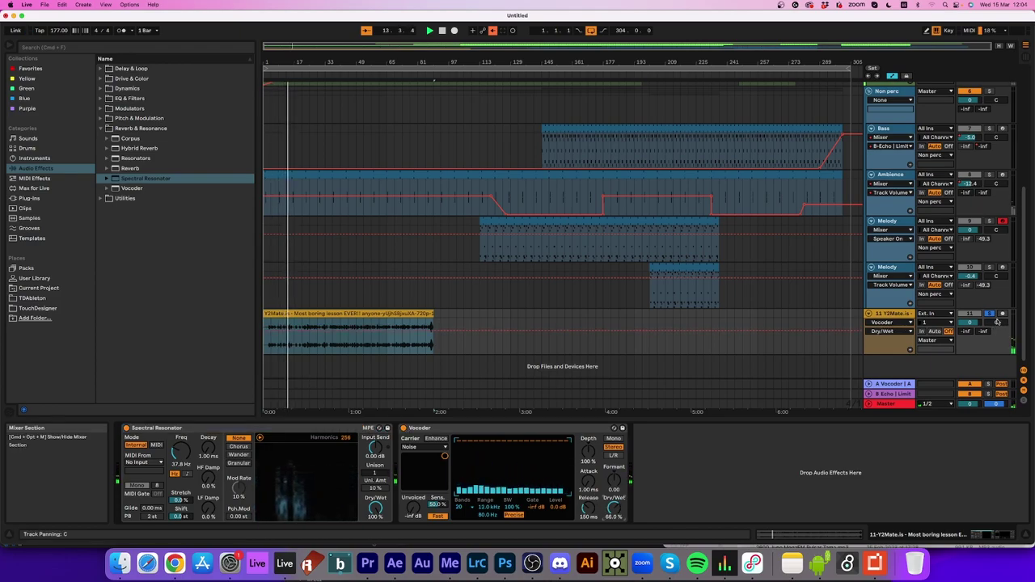
left_click_drag(970, 322, 970, 332)
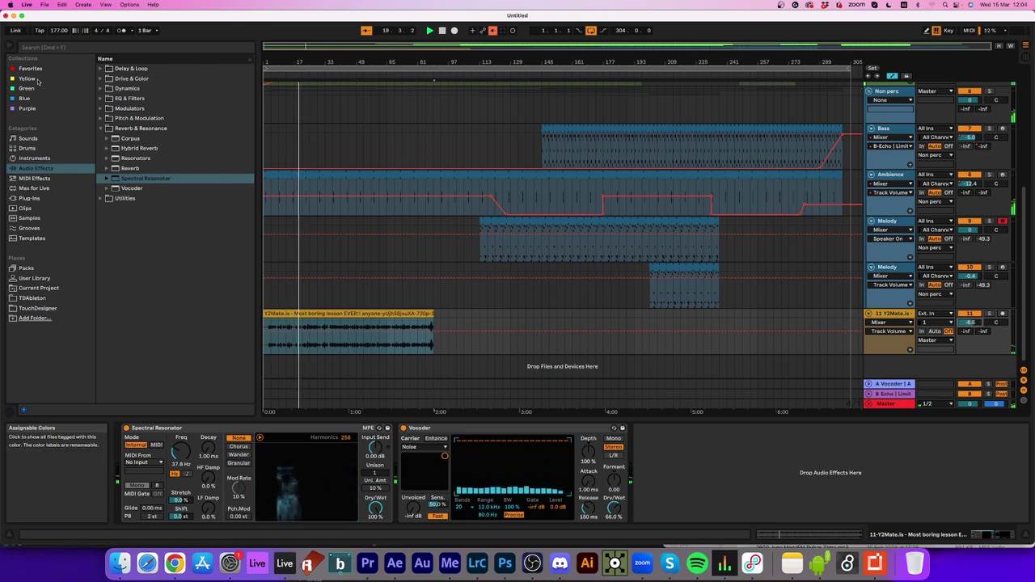
Add a Phaser-Flanger after the Vocoder on the imported audio track
left_click(104, 99)
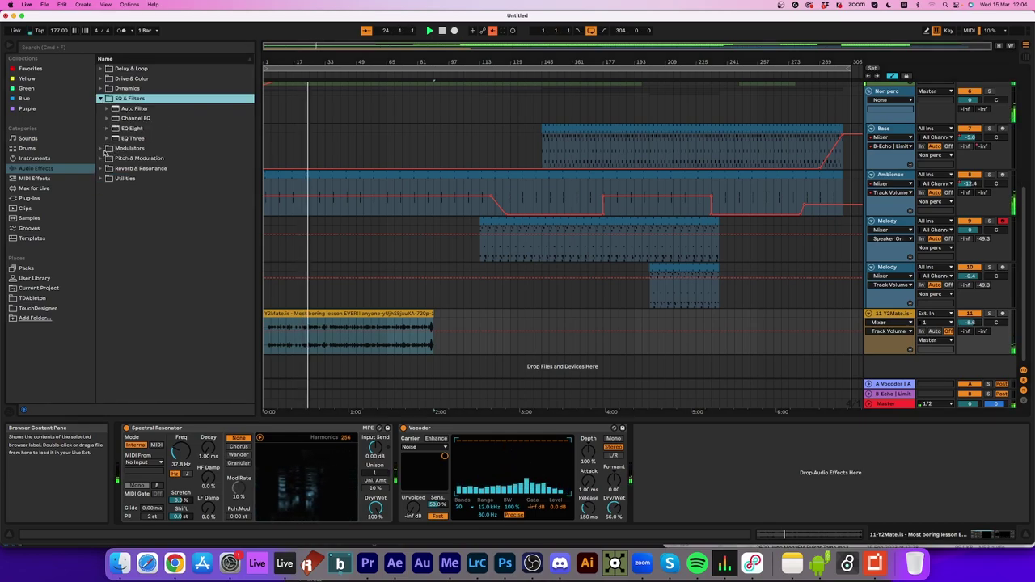
left_click(102, 159)
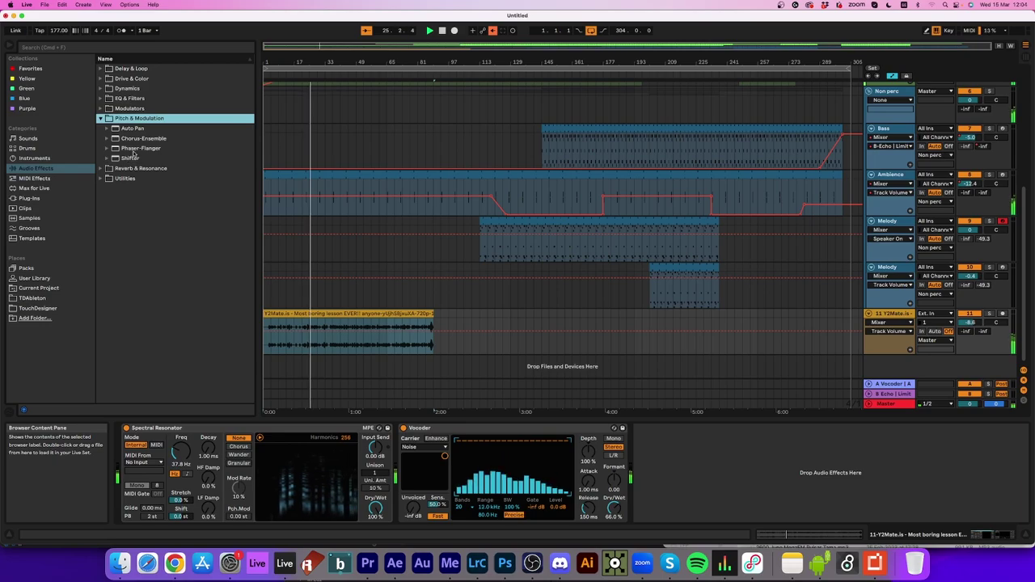
left_click(134, 149)
double_click(134, 150)
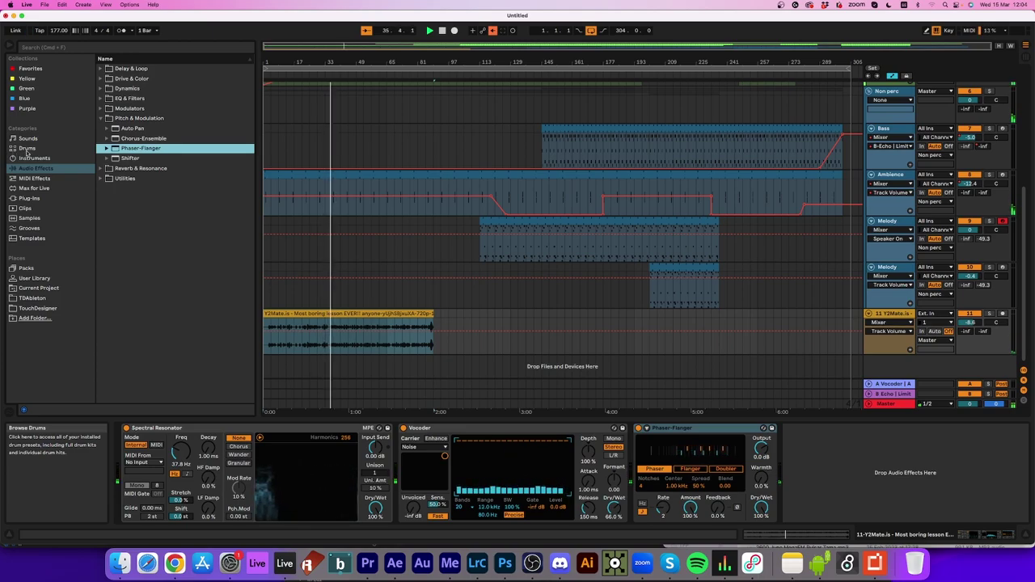
Add a Reverb to the imported audio track, raise its decay time and set its Dry/Wet to 30%
left_click(102, 169)
double_click(131, 168)
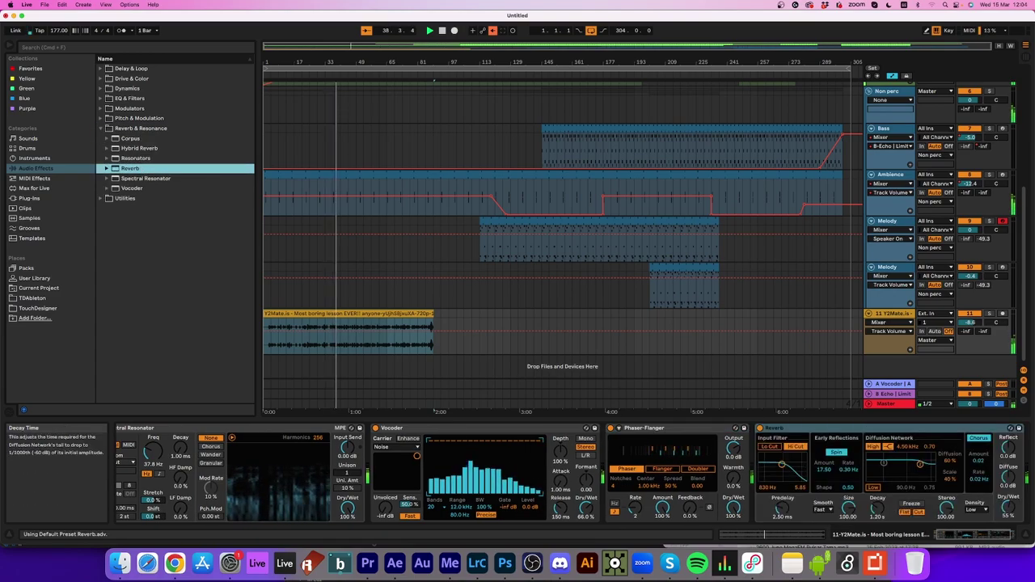
left_click_drag(881, 509, 881, 494)
left_click_drag(1007, 507, 1008, 522)
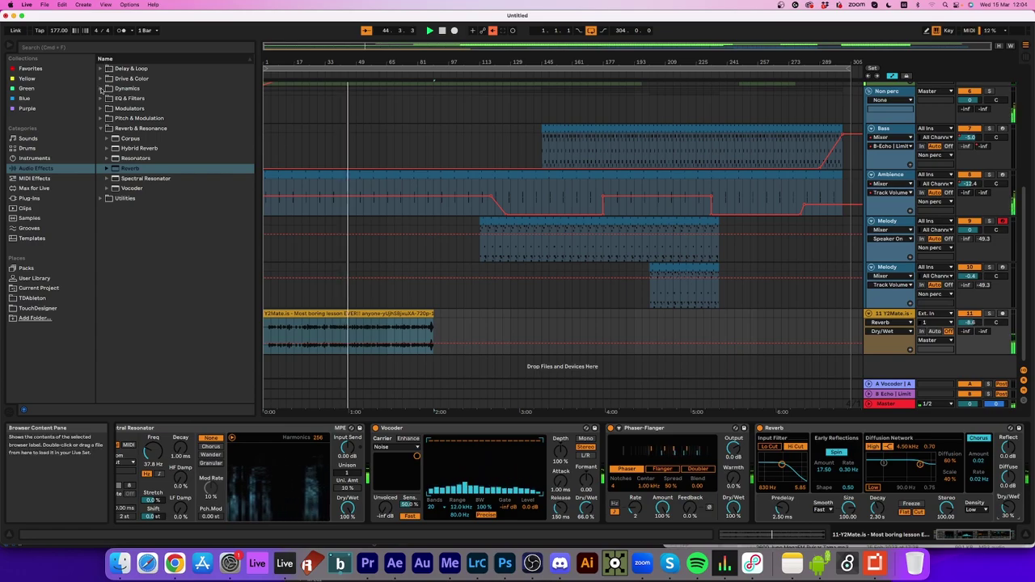
Add an EQ Eight after the Reverb, cut band 2 by about 4 dB near 190 Hz and set band 1 to a 12 dB high-pass
scroll(447, 146, "up", 3)
scroll(451, 180, "down", 3)
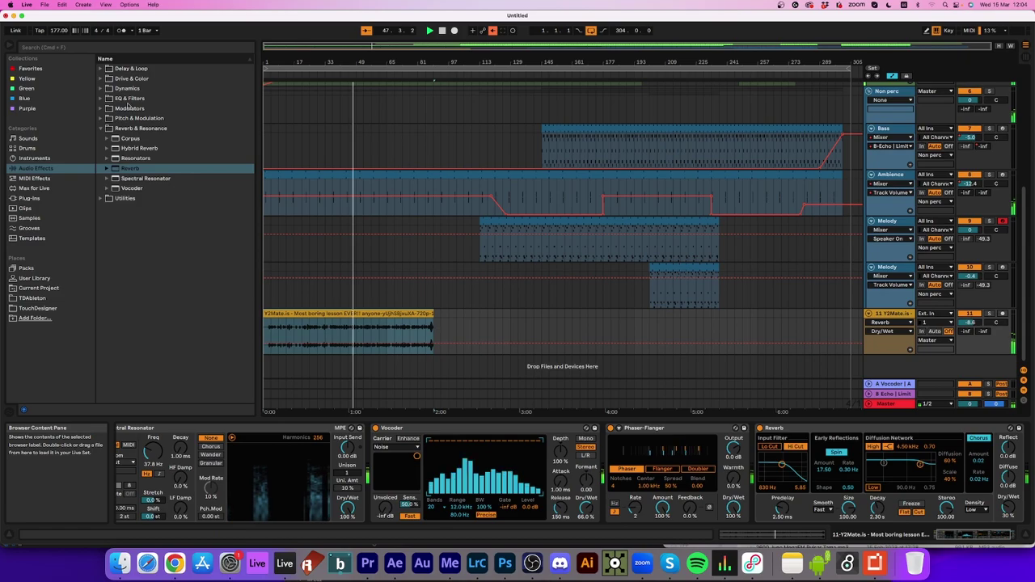
left_click(100, 98)
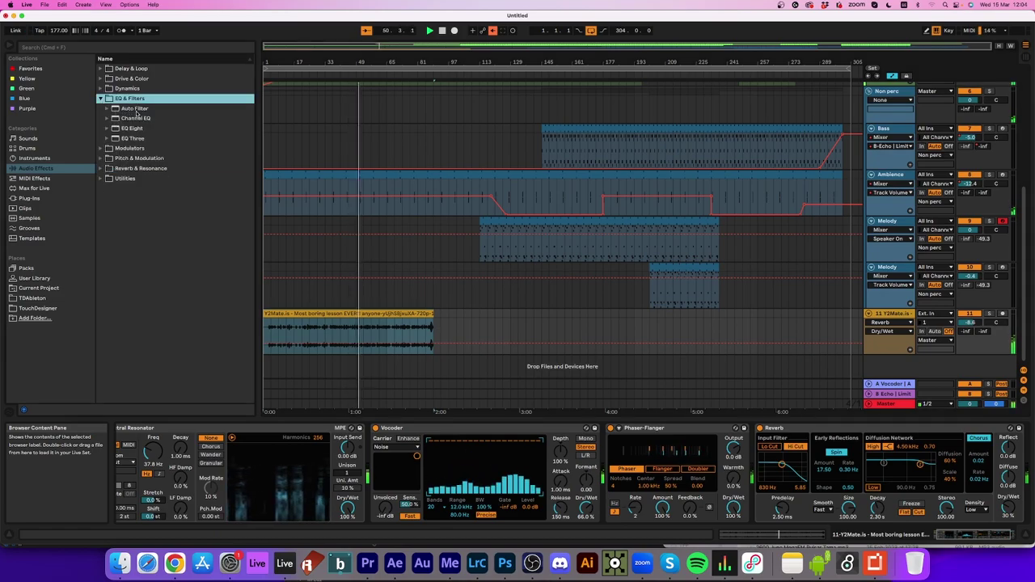
double_click(132, 128)
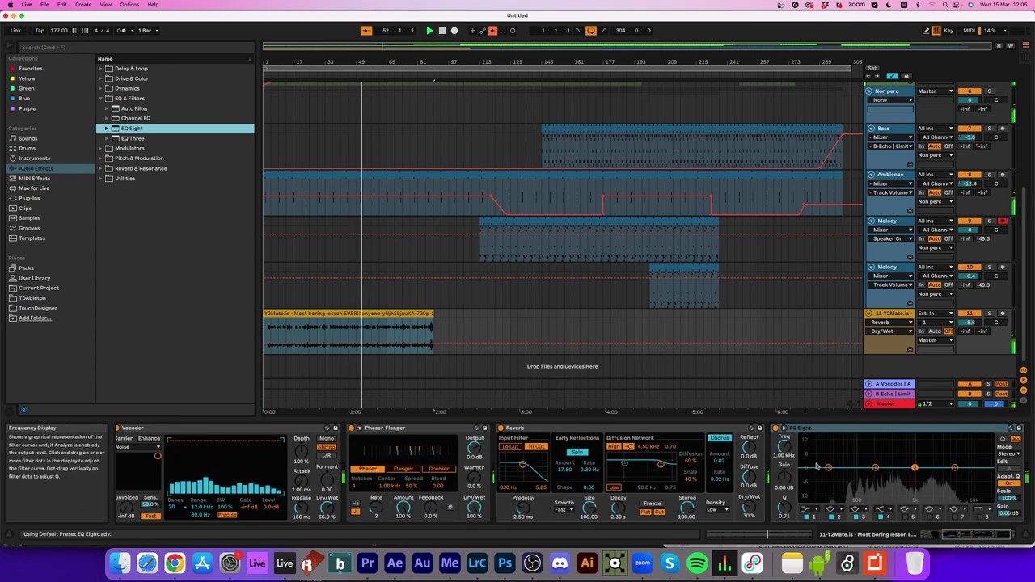
left_click_drag(875, 468, 855, 477)
left_click(808, 508)
left_click(808, 454)
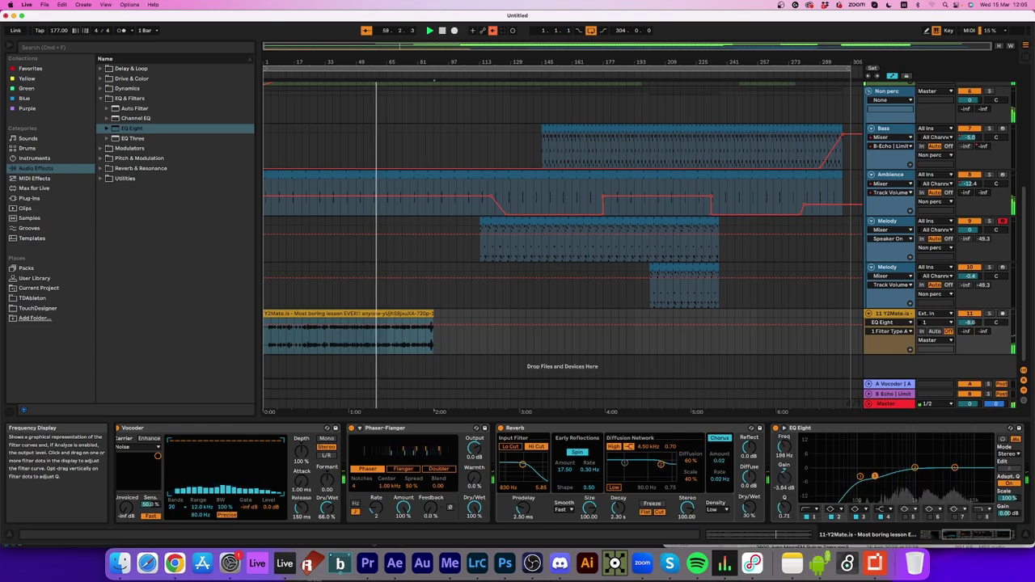
Trim the end of the spoken audio clip to about bar 85, where the Hihat clip starts
scroll(485, 265, "up", 4)
scroll(488, 267, "down", 2)
scroll(485, 267, "down", 3)
scroll(485, 267, "up", 4)
left_click_drag(429, 345, 429, 345)
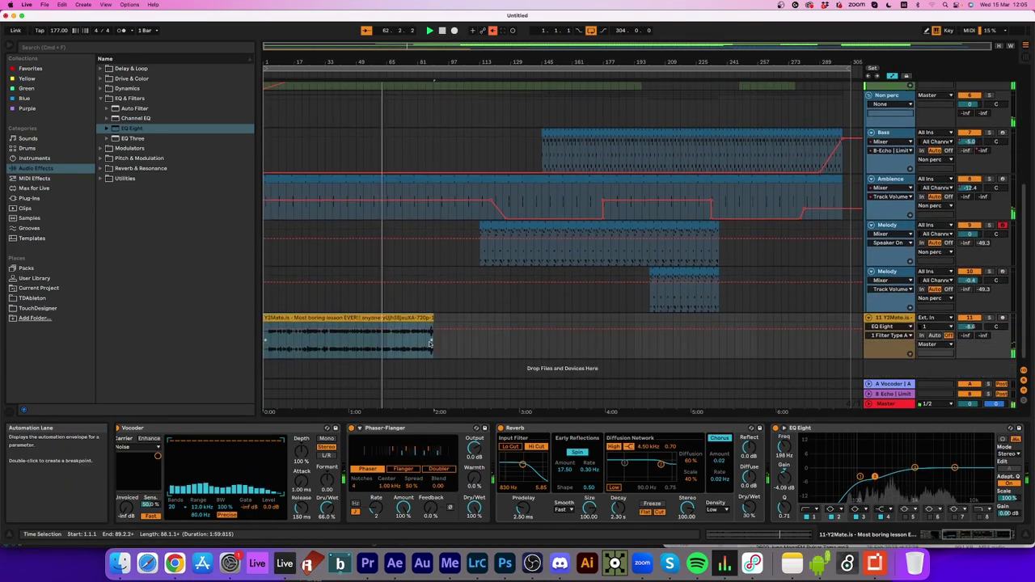
scroll(432, 313, "up", 4)
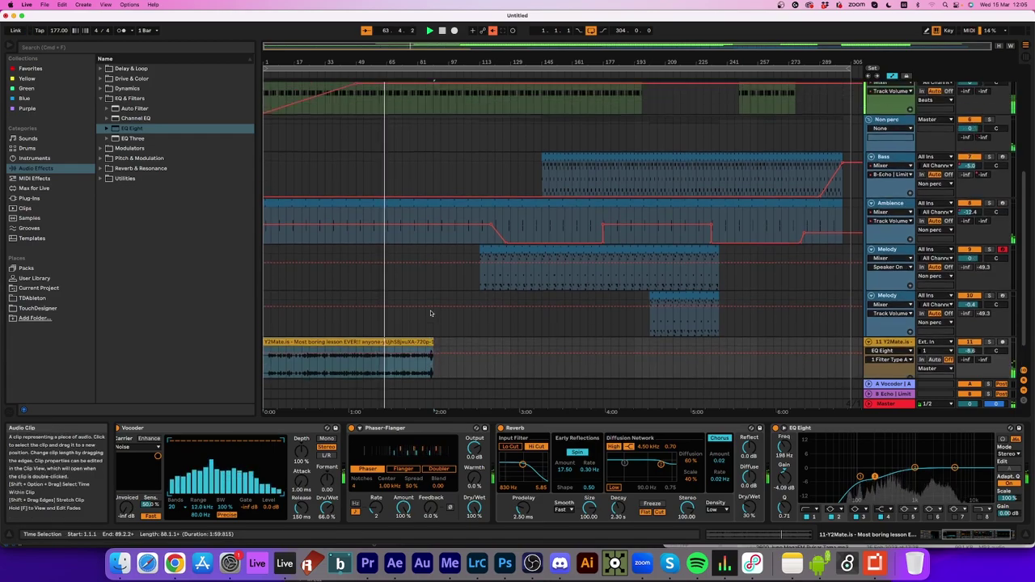
scroll(432, 312, "down", 4)
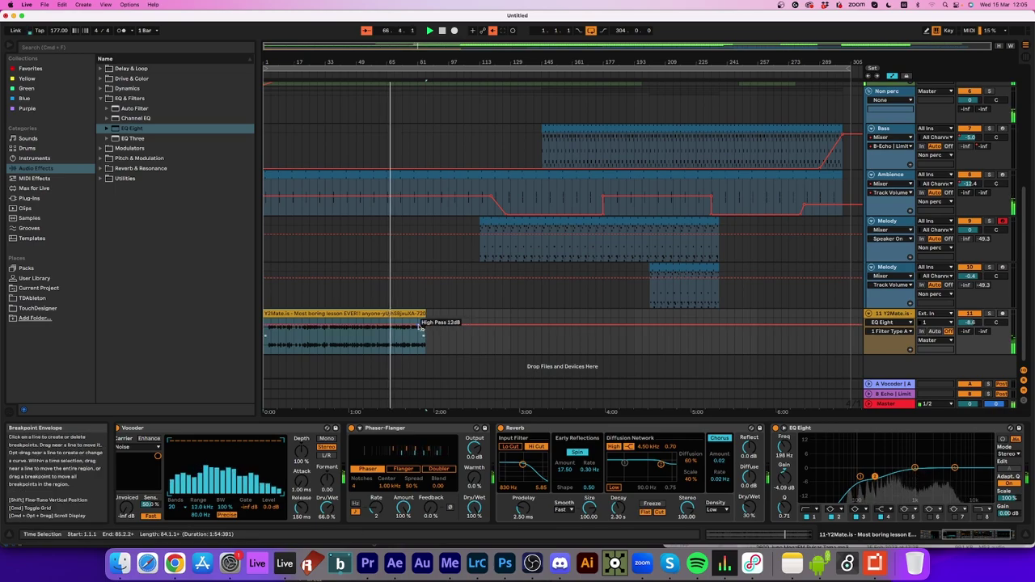
Automate the spoken audio track's volume to fade from about bar 77 down to -inf dB at the clip's end
right_click(969, 321)
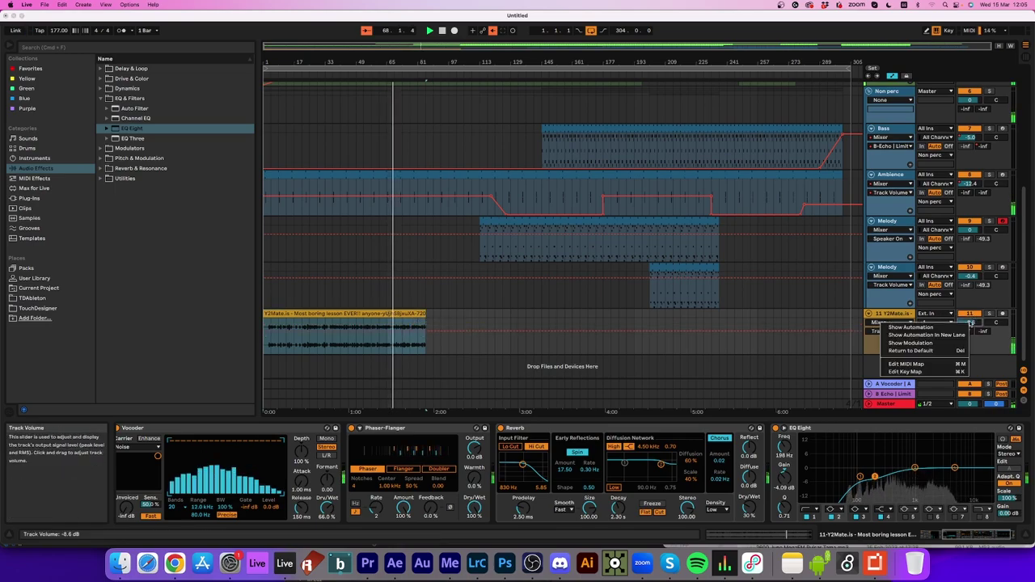
left_click(938, 326)
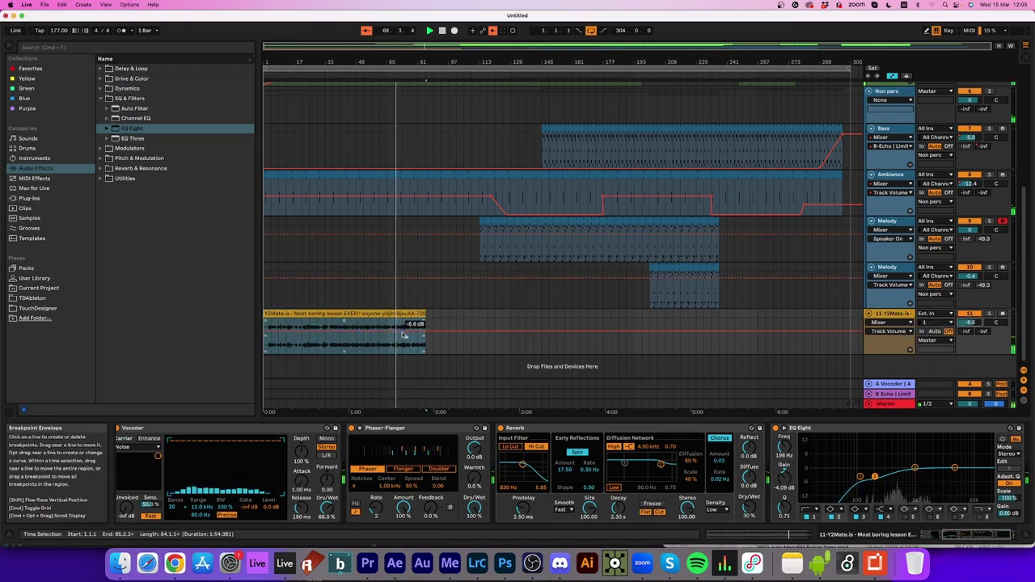
left_click_drag(421, 335, 424, 356)
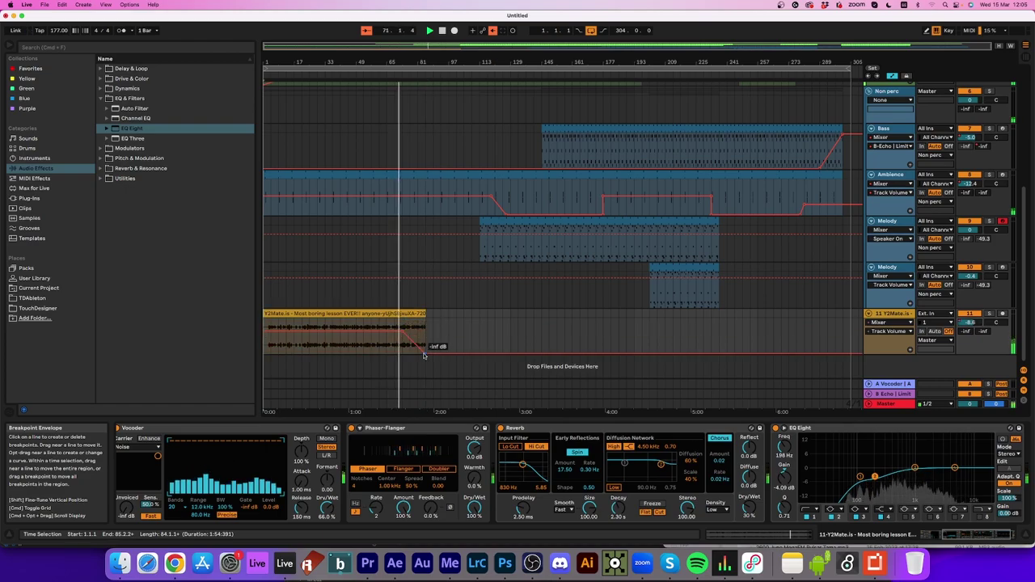
scroll(437, 335, "up", 3)
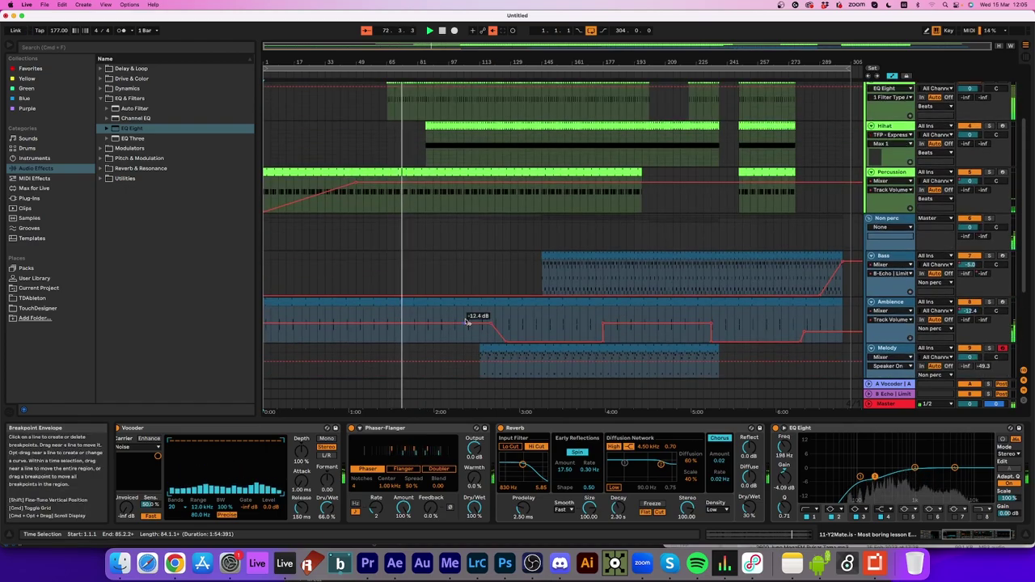
scroll(466, 322, "down", 2)
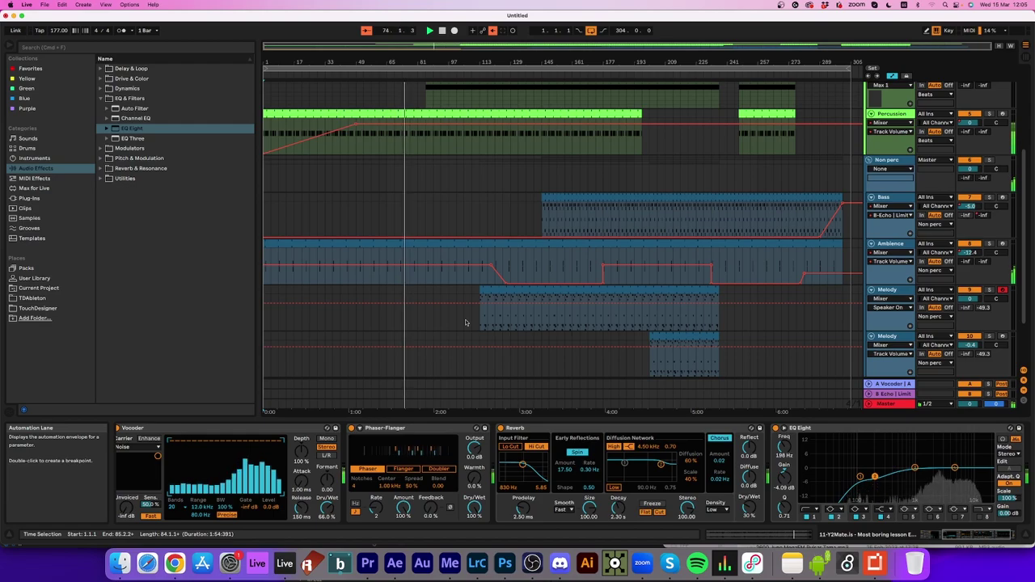
scroll(465, 322, "down", 2)
left_click_drag(403, 331, 424, 330)
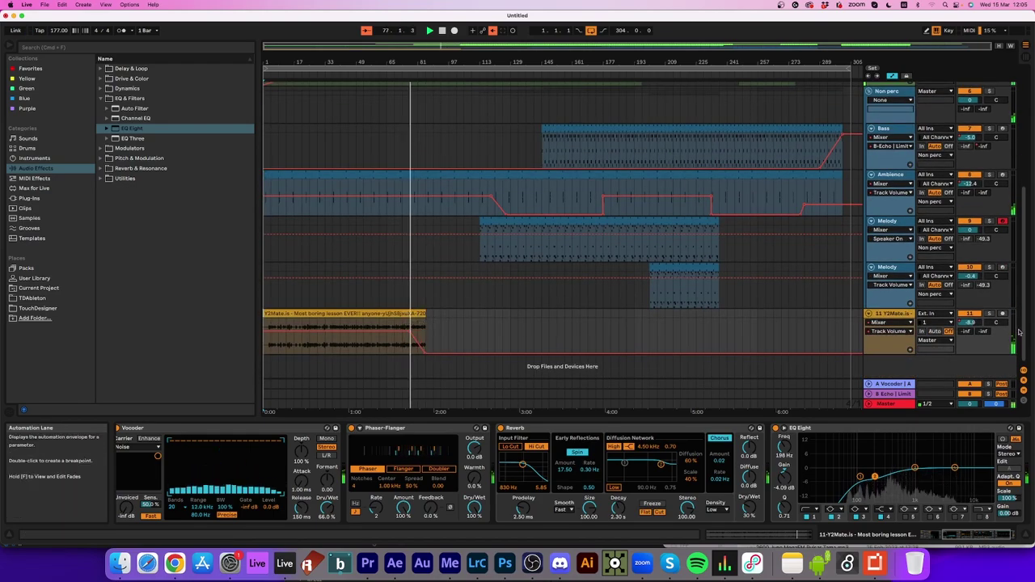
Automate the spoken audio track's B-Echo send to rise from -inf to 0.0 dB towards the clip's end
right_click(981, 331)
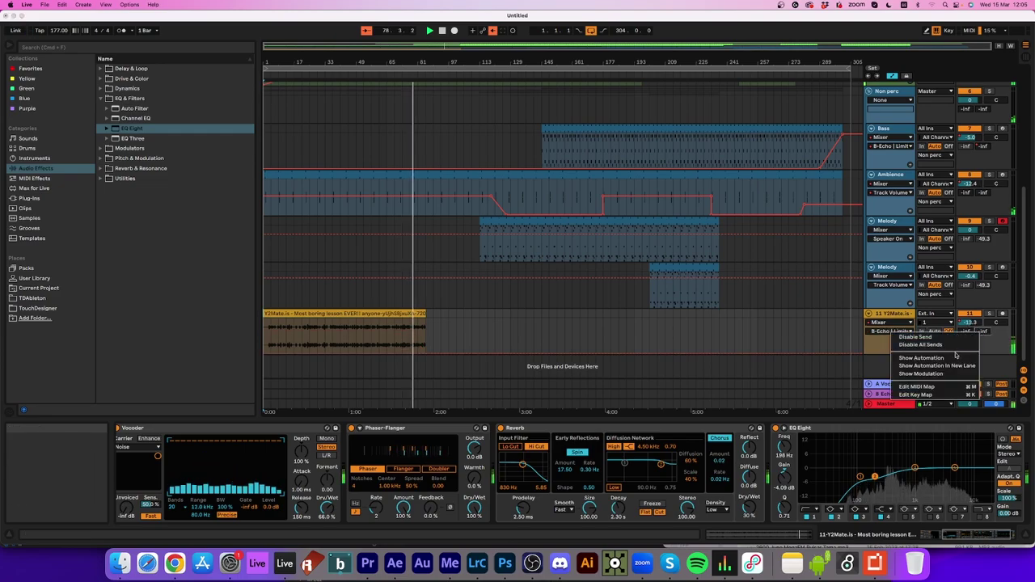
left_click(955, 356)
left_click_drag(422, 354, 423, 322)
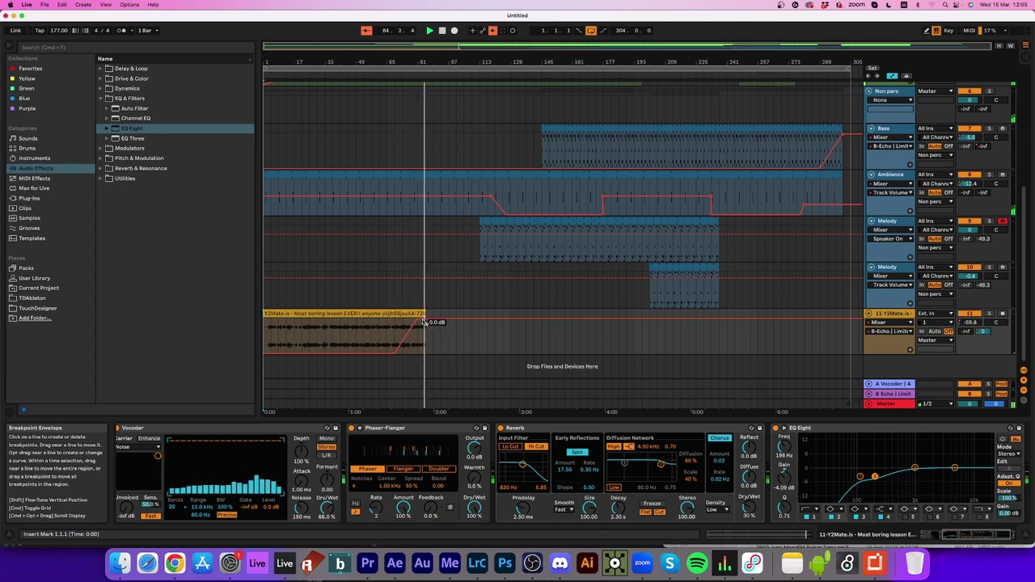
Copy the spoken audio clip with its automation and paste it on the same track at bar 201, aligned with the second Melody clip
scroll(473, 286, "up", 5)
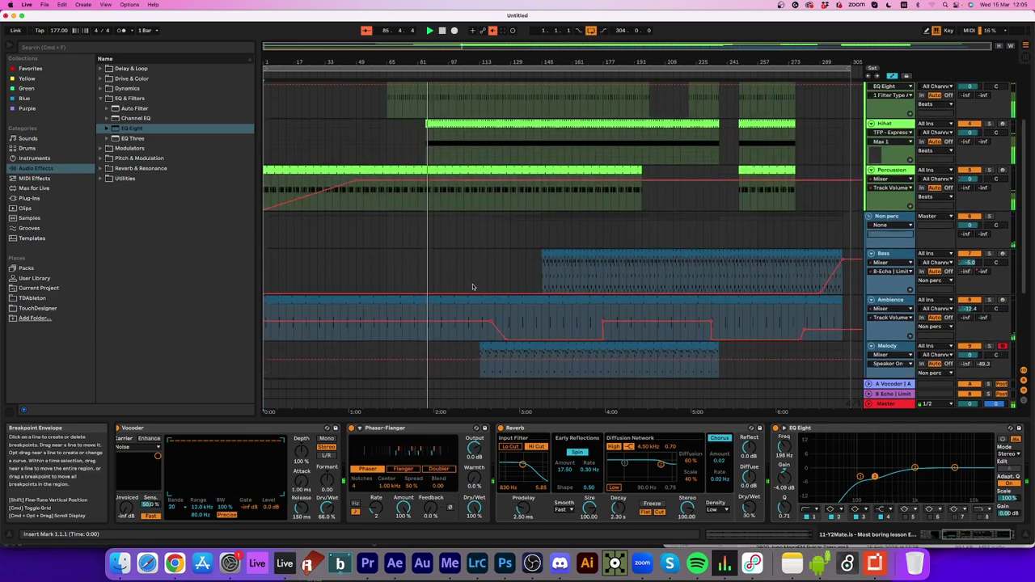
scroll(470, 298, "down", 5)
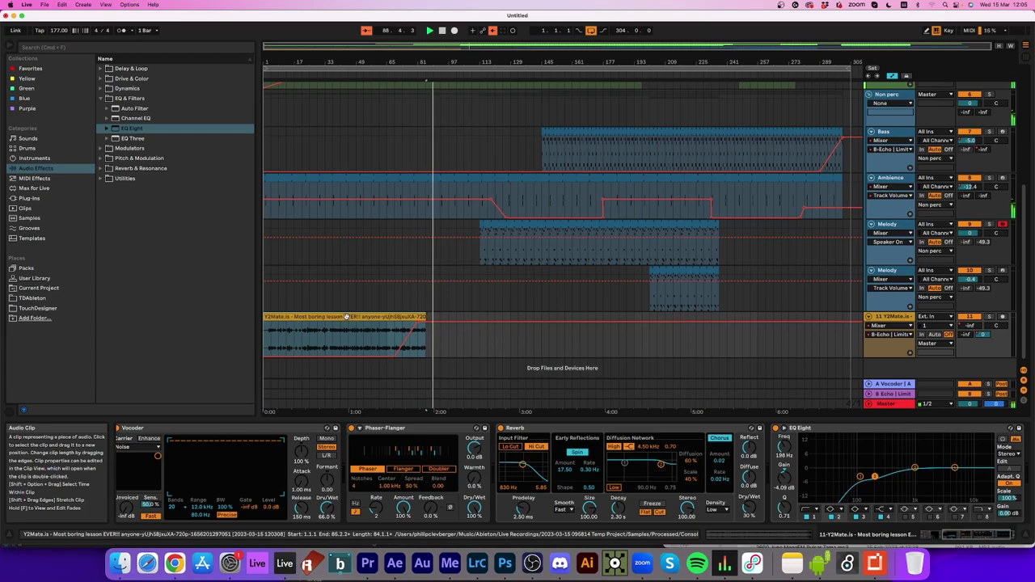
scroll(696, 306, "up", 8)
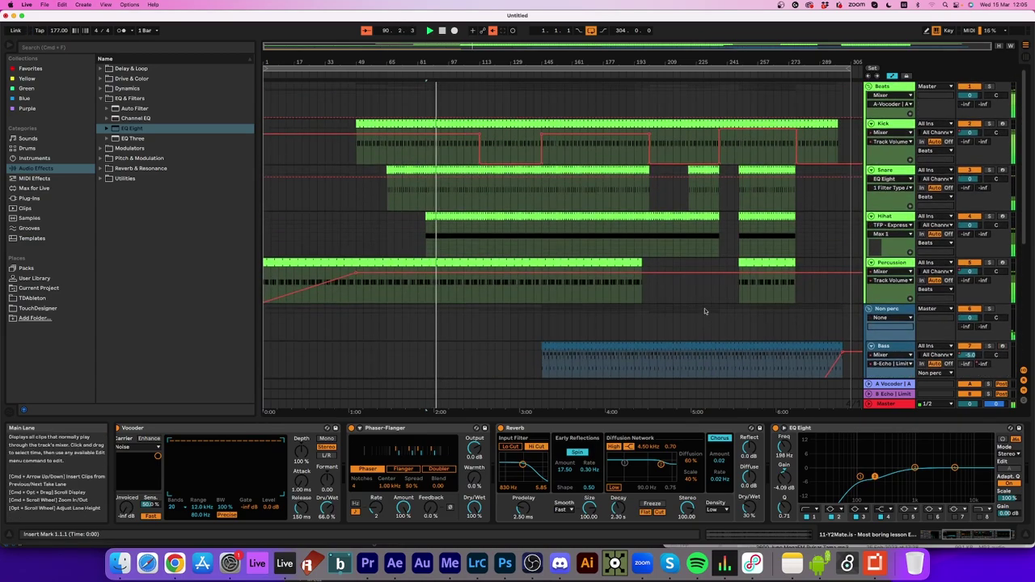
scroll(699, 311, "down", 9)
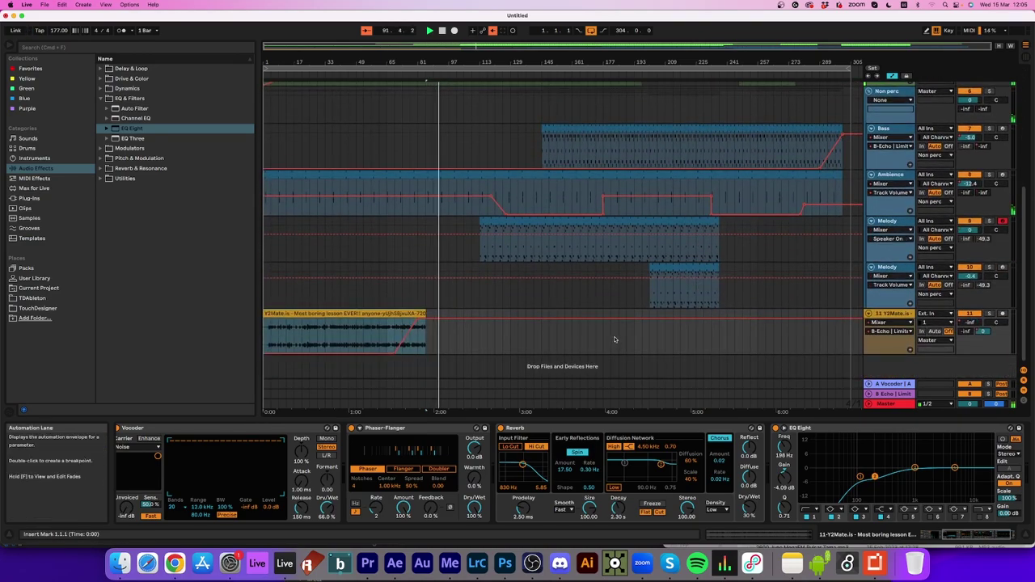
scroll(648, 337, "up", 6)
scroll(649, 337, "down", 6)
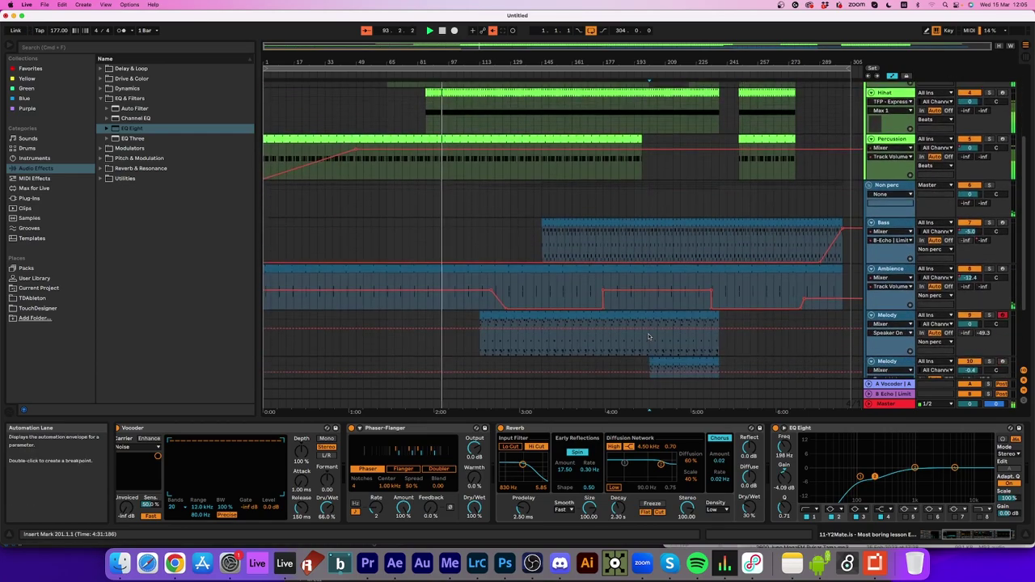
key("super+v")
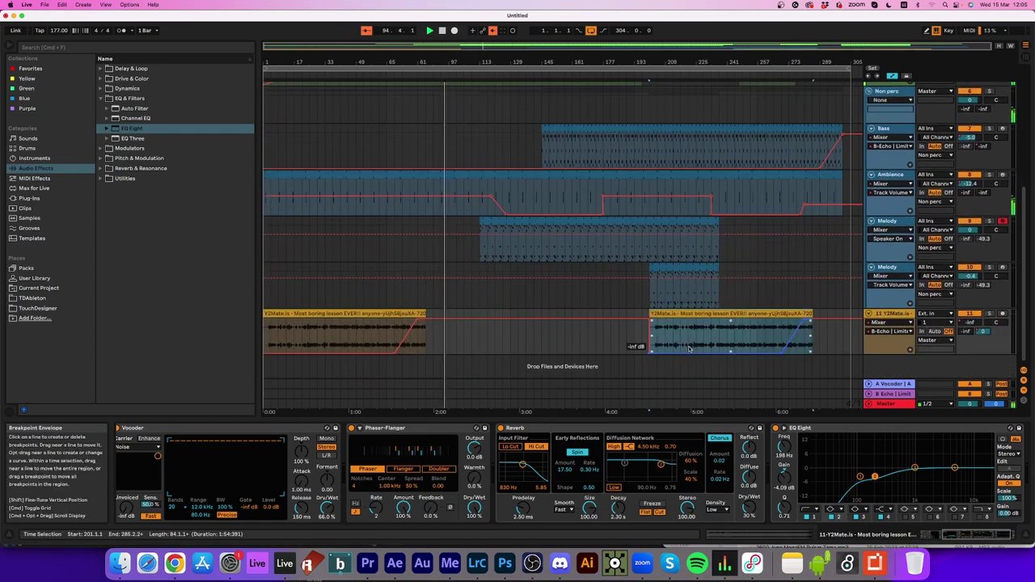
scroll(689, 347, "up", 6)
scroll(687, 347, "down", 6)
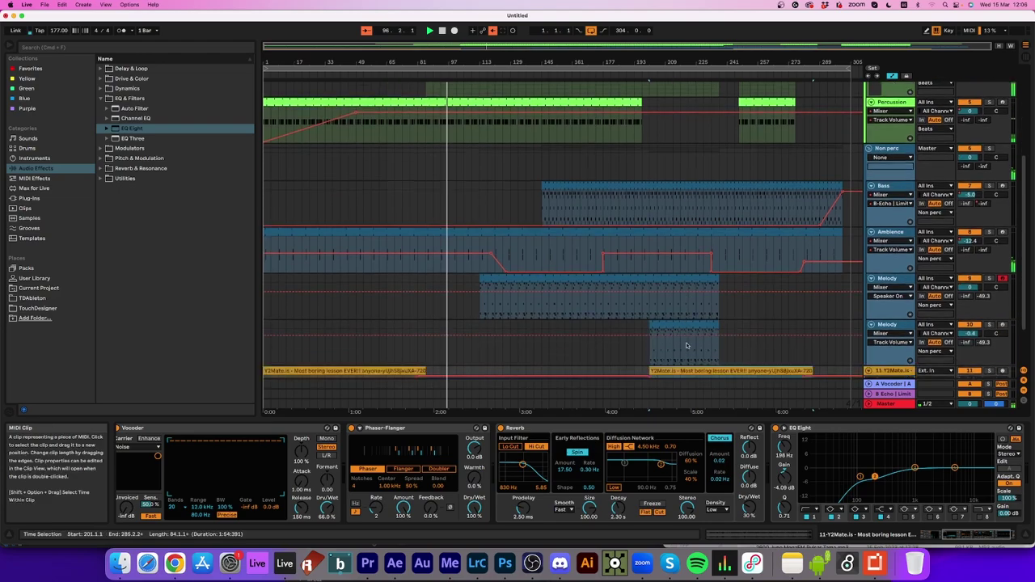
scroll(688, 345, "up", 6)
scroll(687, 345, "down", 6)
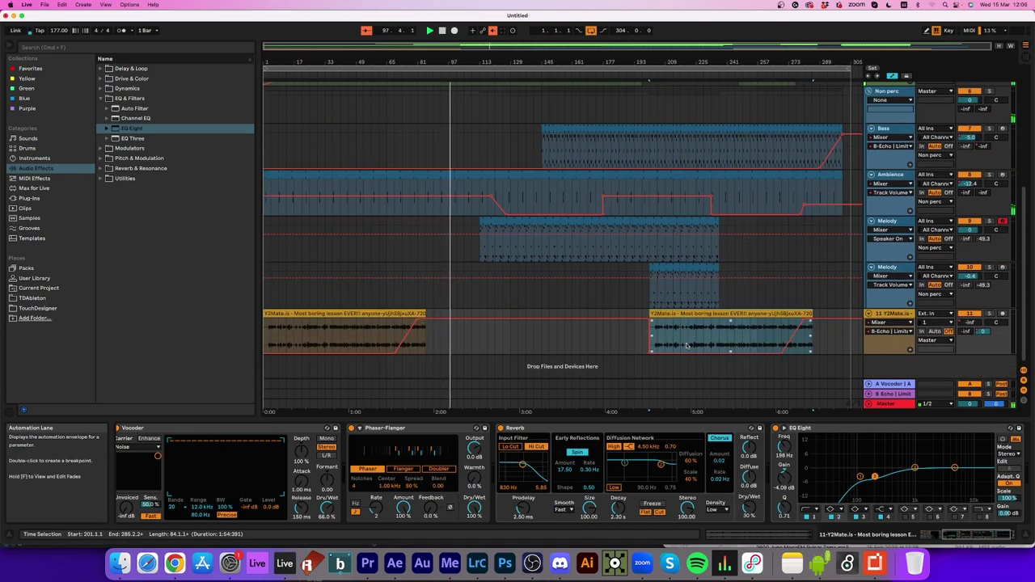
Automate the spoken audio track's A-Vocoder send to rise from -inf to about -5.4 dB at the end of the second clip
right_click(968, 331)
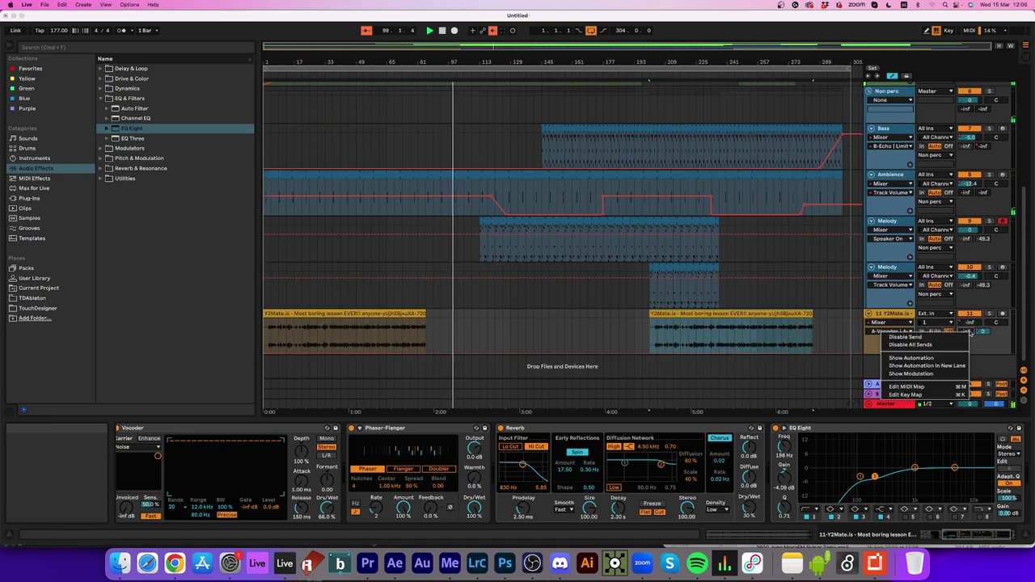
left_click(946, 356)
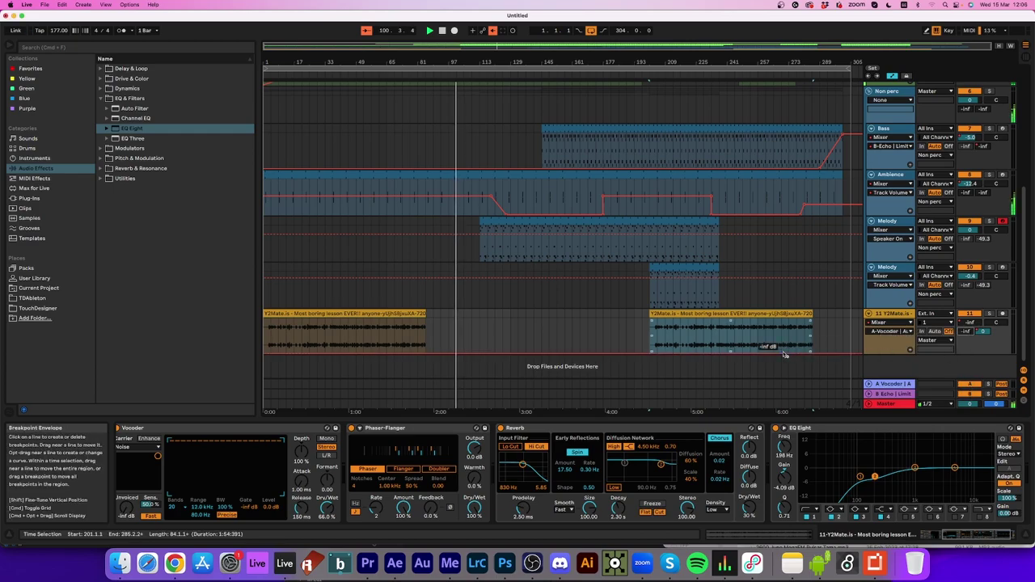
left_click_drag(808, 354, 809, 322)
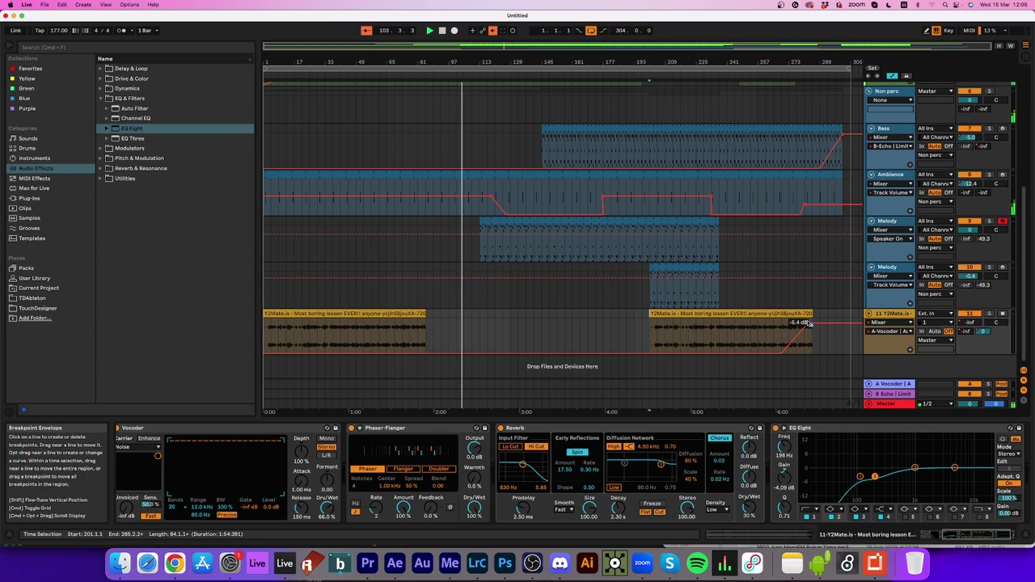
scroll(659, 320, "up", 5)
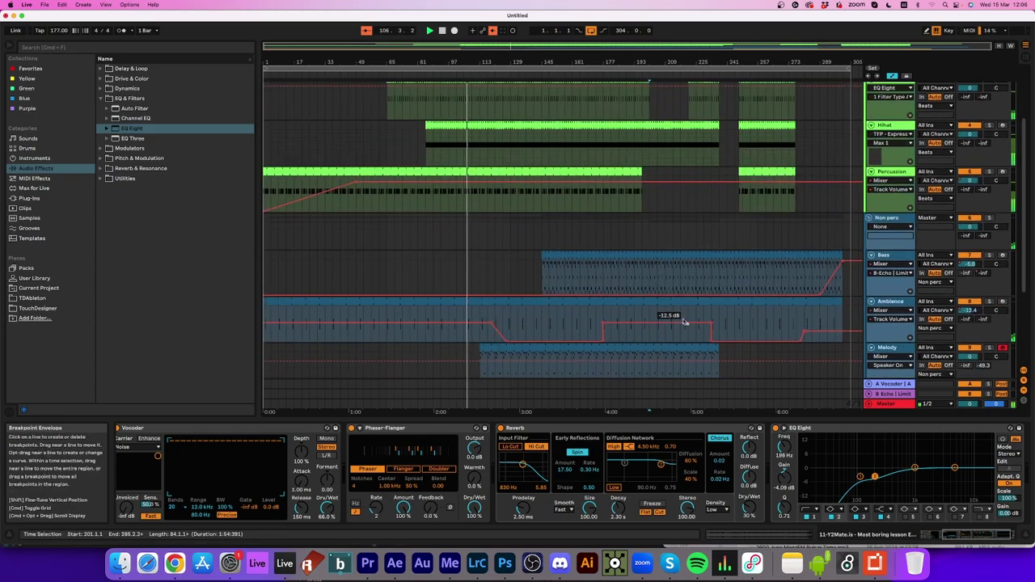
scroll(683, 321, "down", 4)
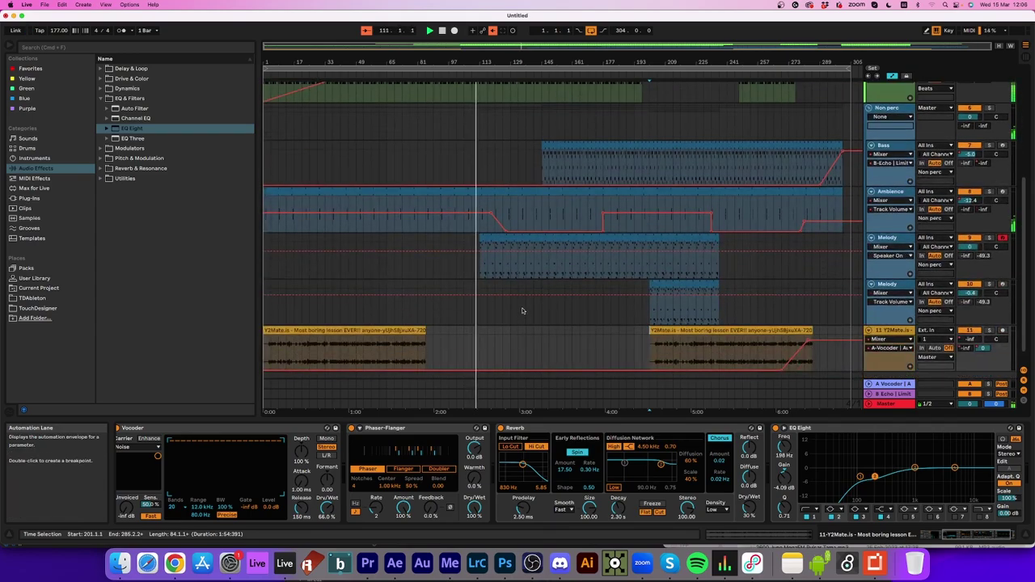
Duplicate the first Melody track, the one whose clips start at bar 113
scroll(521, 312, "up", 5)
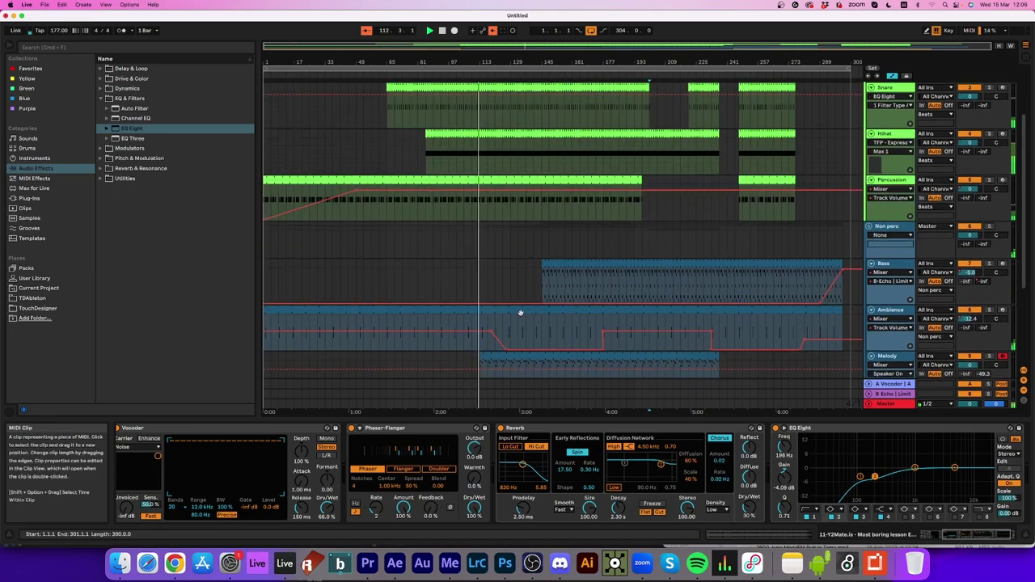
scroll(521, 317, "down", 5)
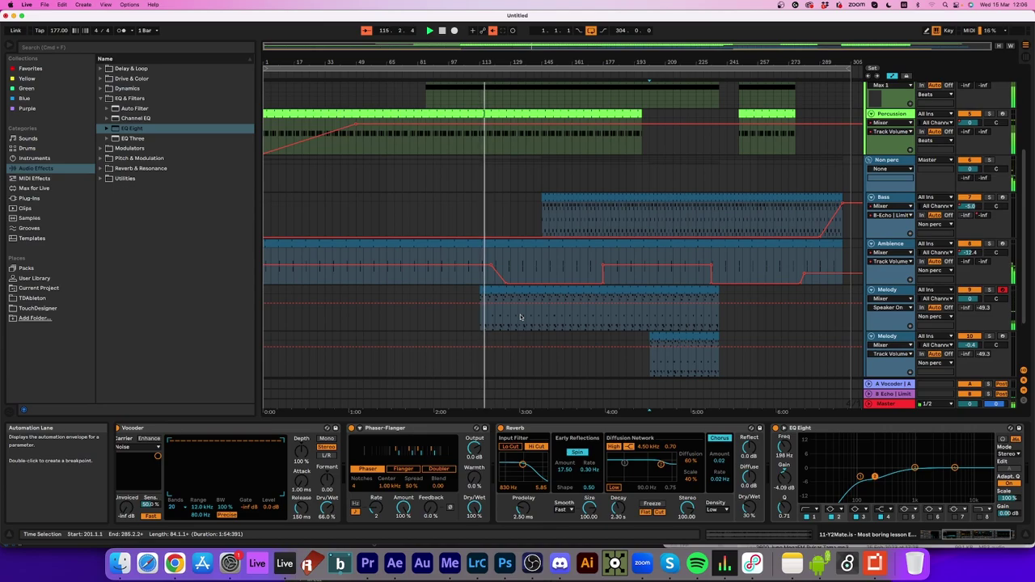
scroll(521, 317, "down", 3)
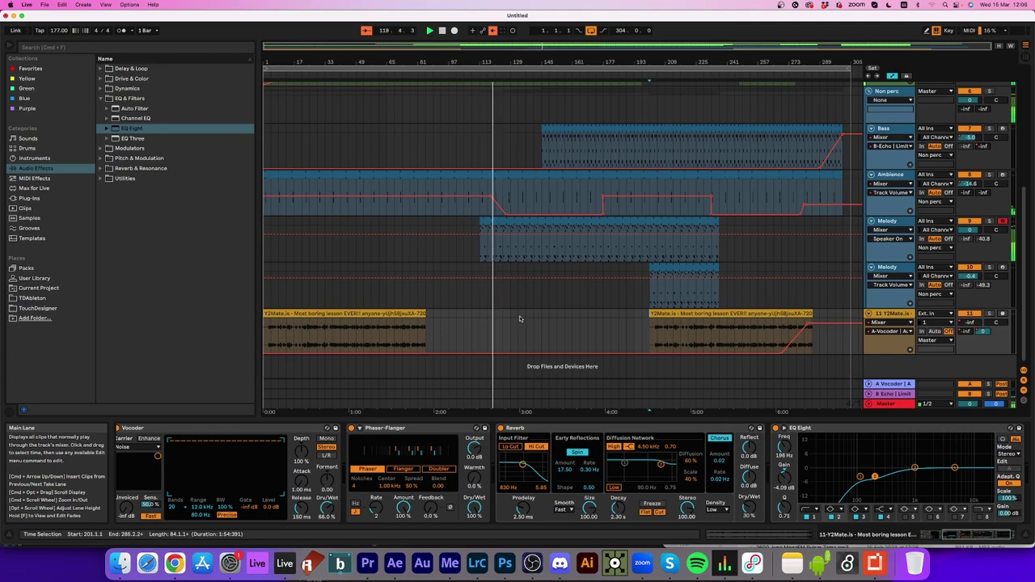
left_click(903, 221)
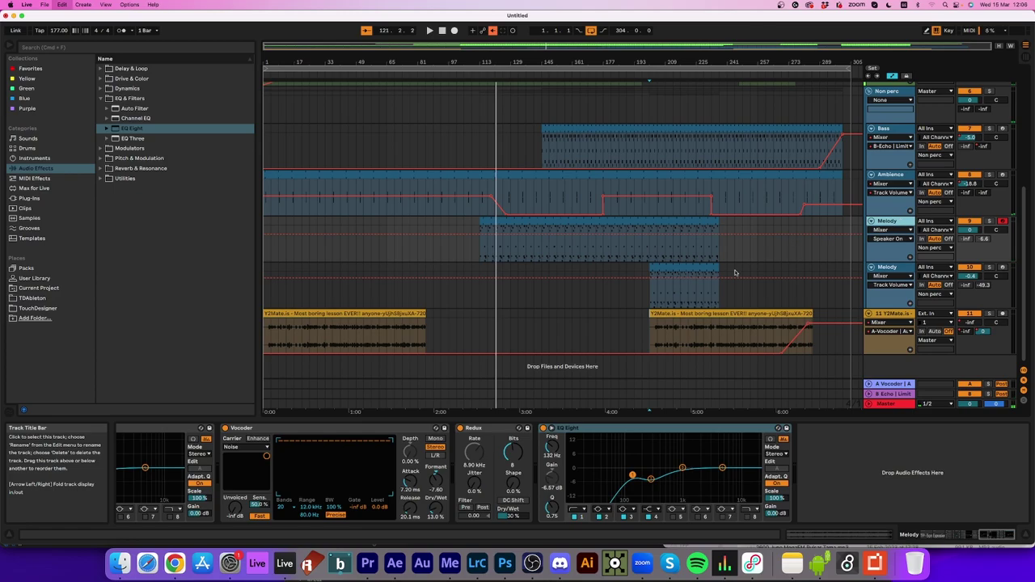
key("super+d")
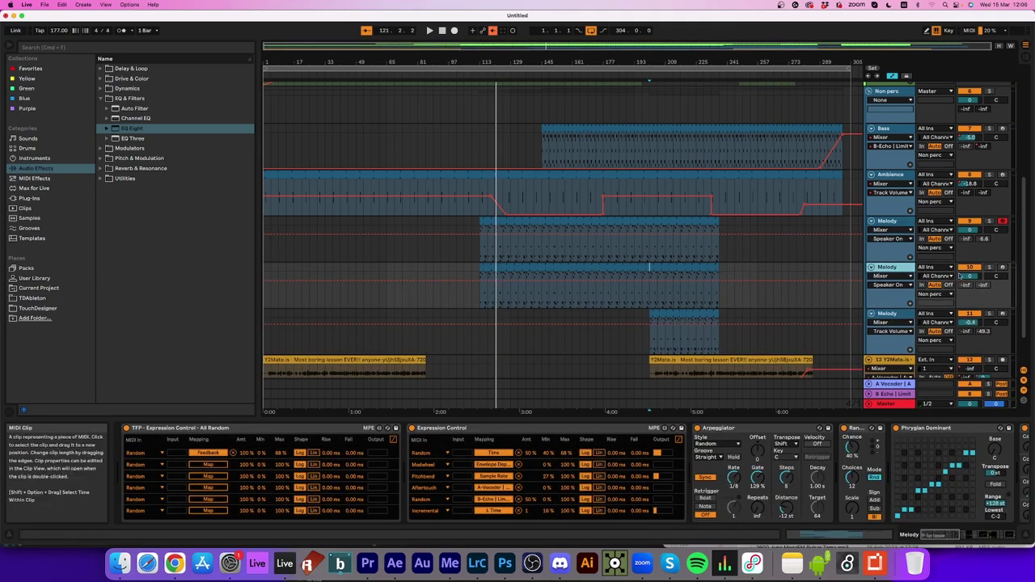
Set the duplicated Melody clip's loop length to 6 bars and stretch all its notes to half their original tempo
double_click(520, 267)
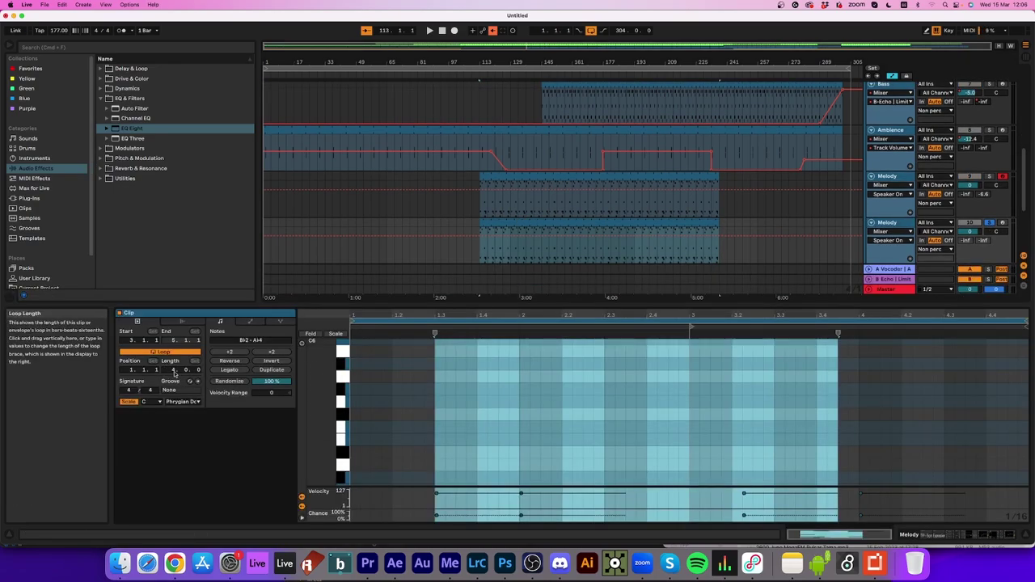
left_click_drag(175, 371, 175, 352)
left_click_drag(310, 367, 309, 245)
key("super+a")
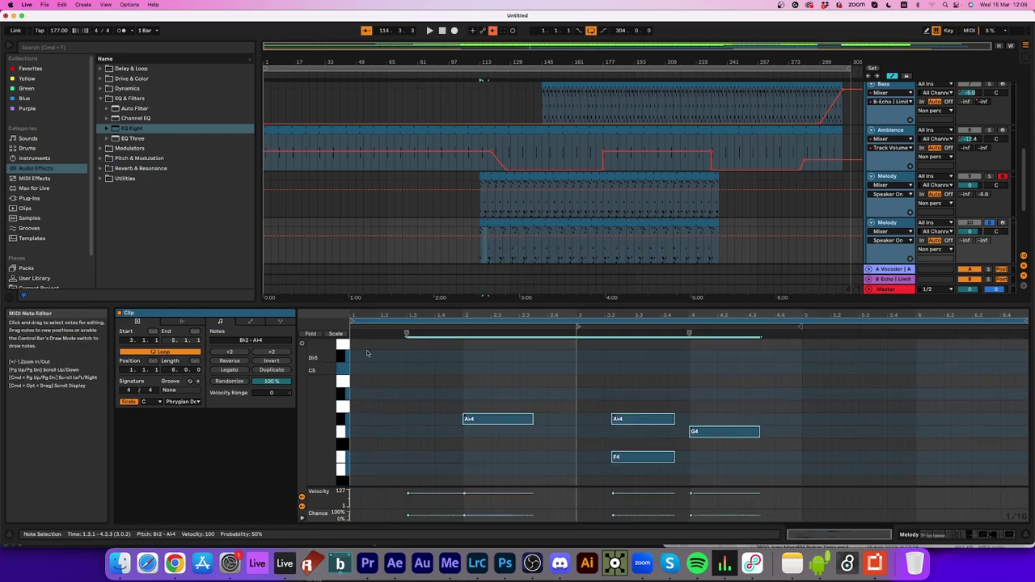
left_click(229, 353)
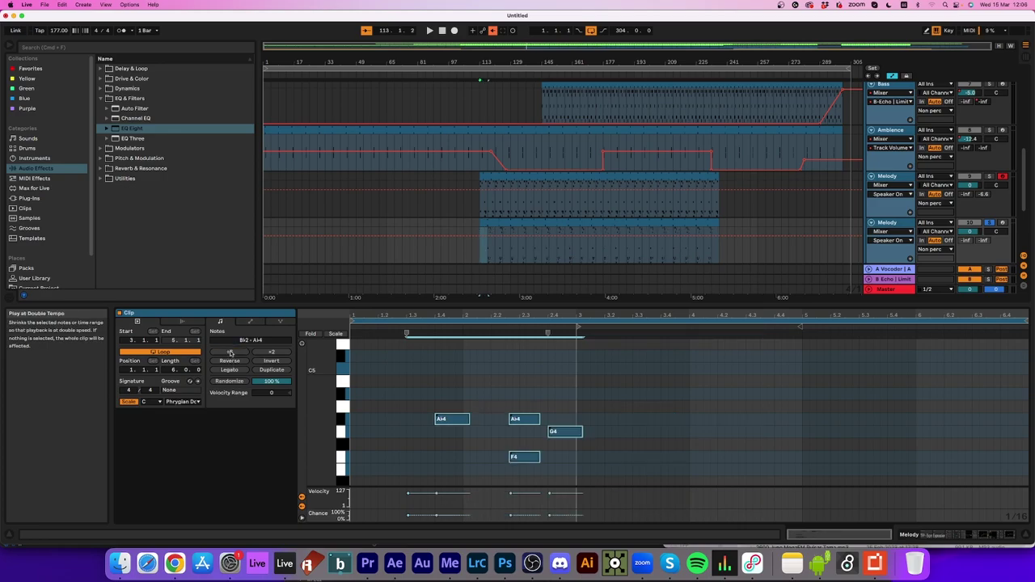
left_click(273, 353)
left_click(274, 353)
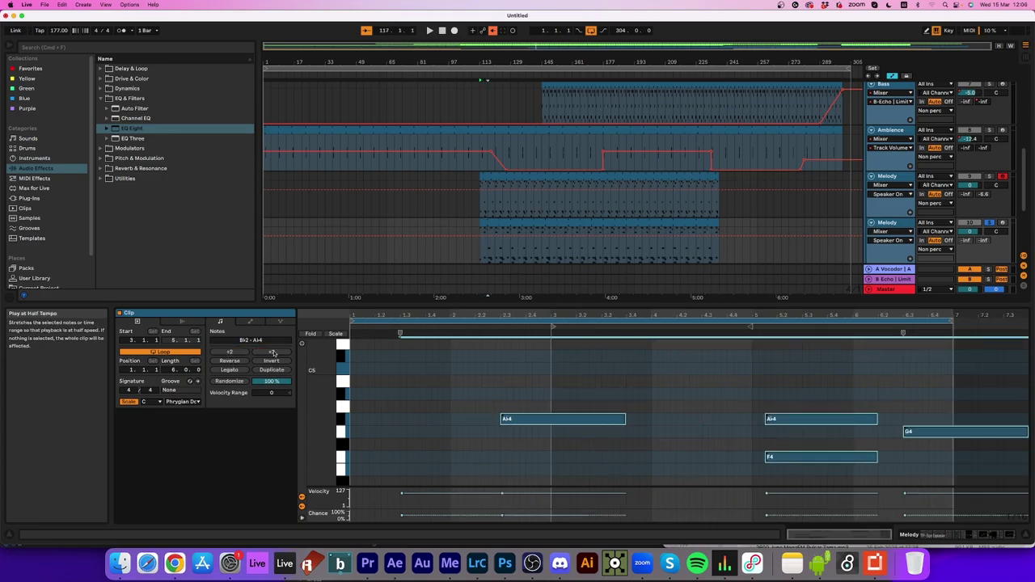
Play the duplicated melody and turn off the Vocoder in its device chain
key("space")
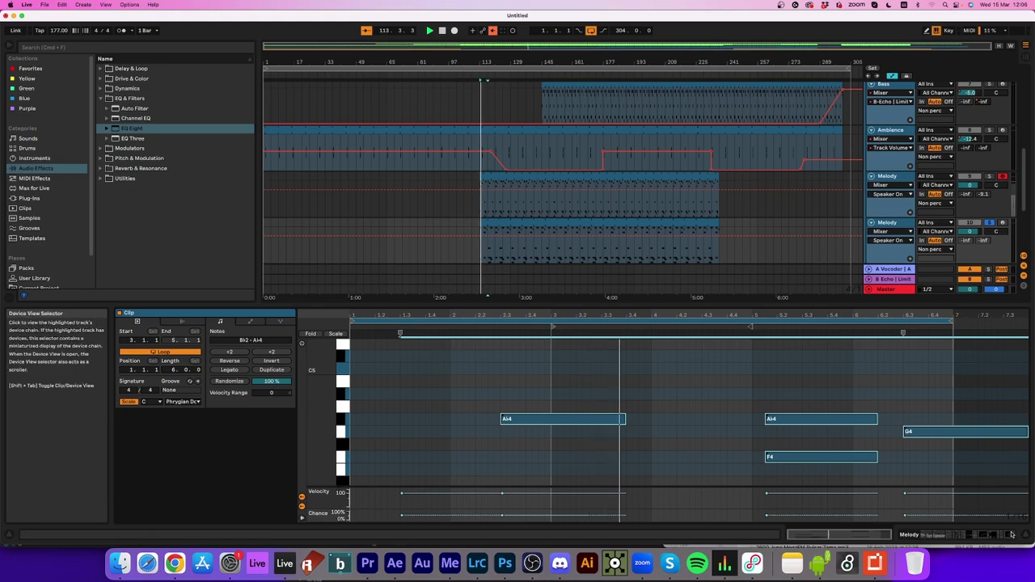
left_click(939, 534)
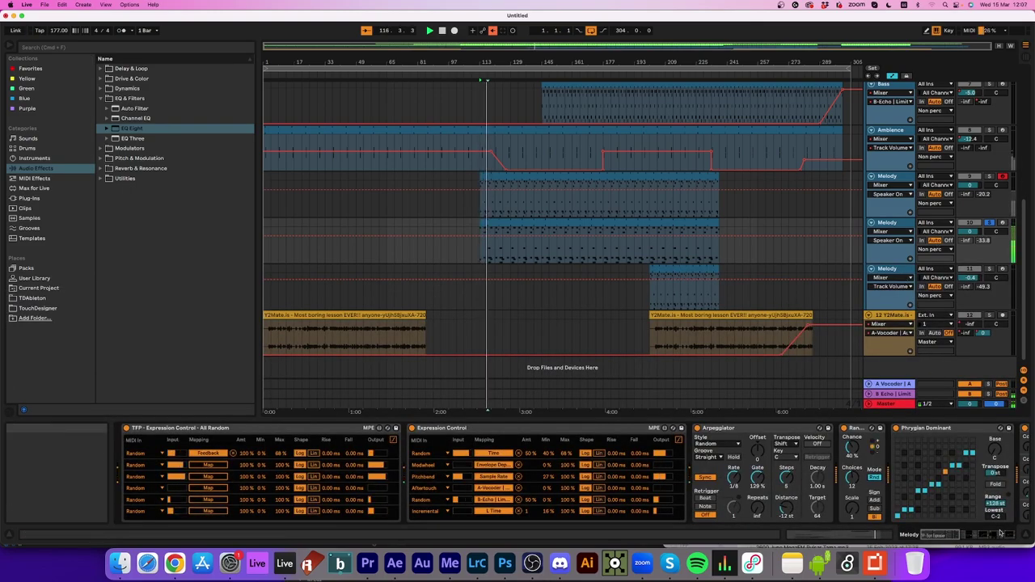
left_click(977, 534)
left_click(769, 428)
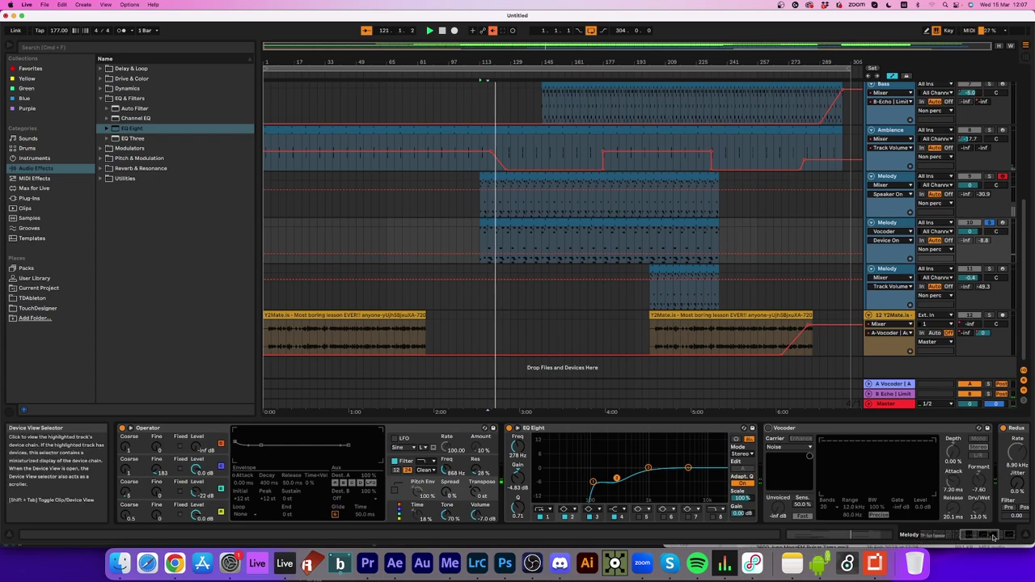
scroll(772, 490, "right", 3)
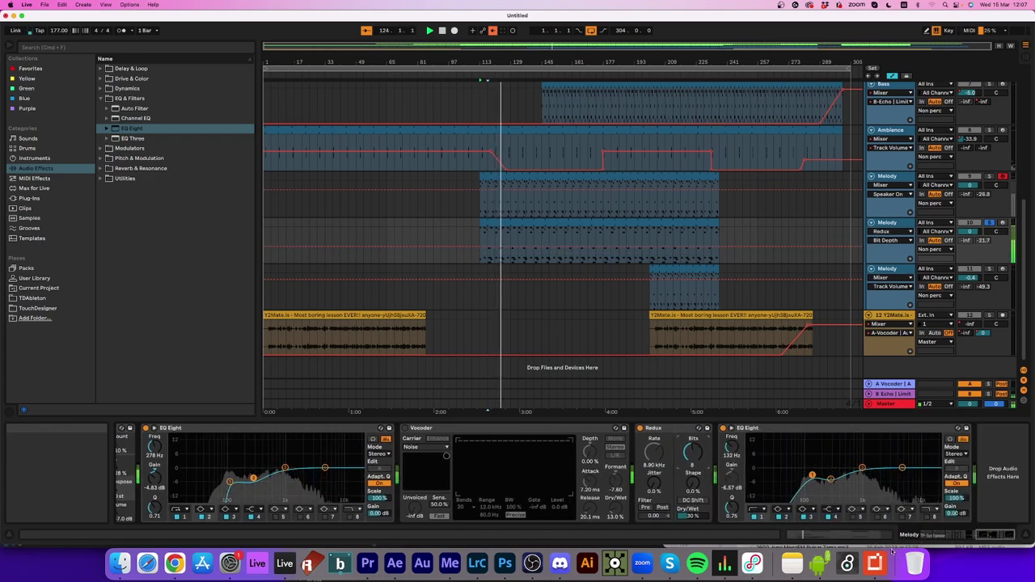
In Operator, set oscillator A's envelope to about 2.41 ms attack and -44 dB sustain, transpose to +12 st and volume to -14 dB
left_click(936, 535)
left_click_drag(935, 535, 958, 535)
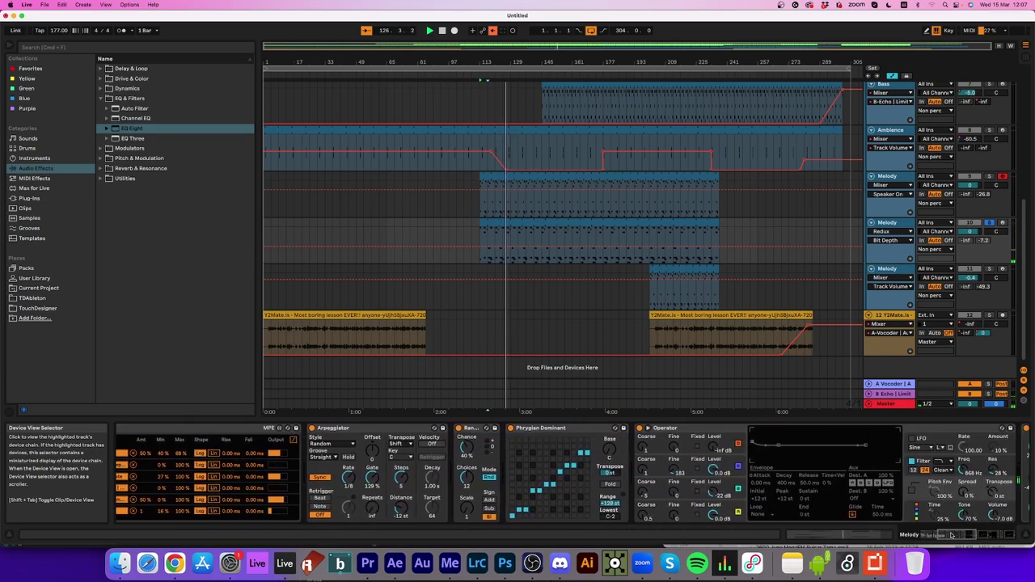
left_click(713, 511)
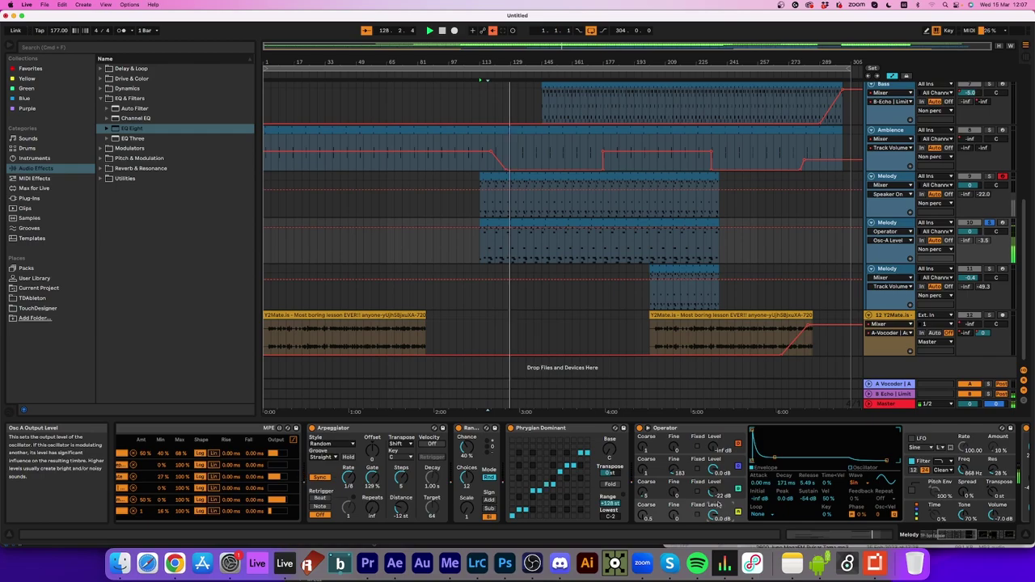
left_click_drag(774, 460, 765, 431)
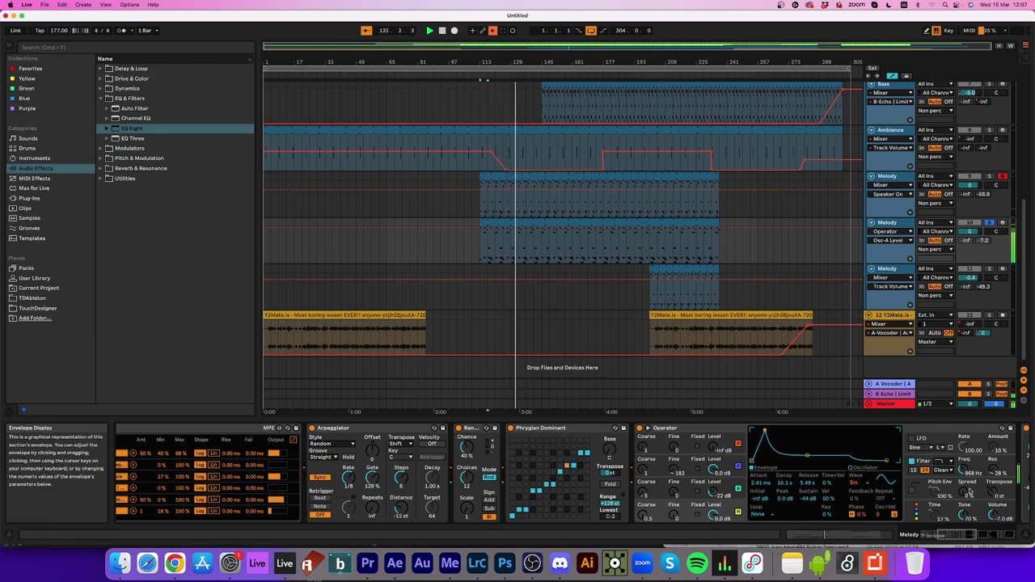
left_click(988, 495)
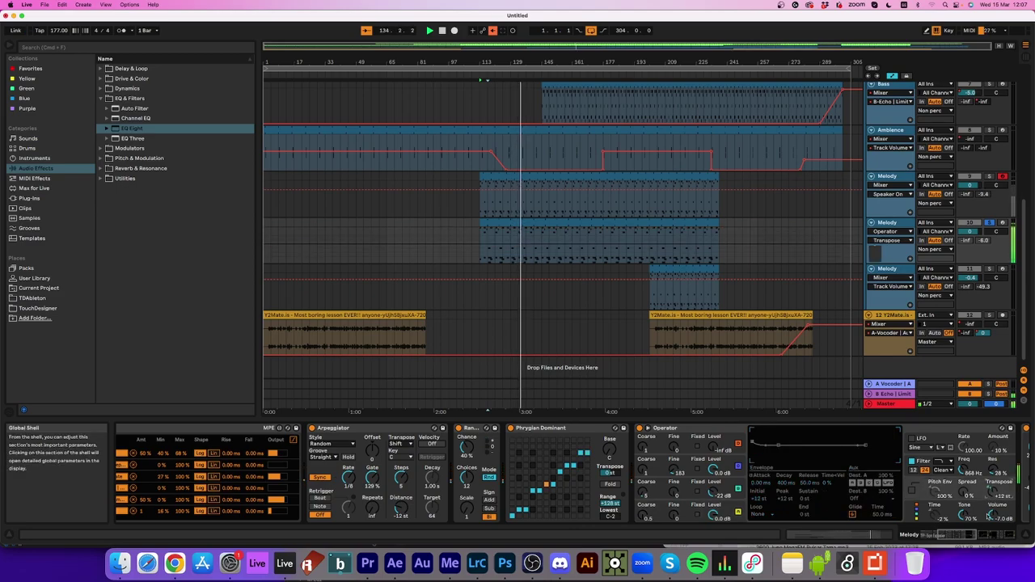
left_click(991, 515)
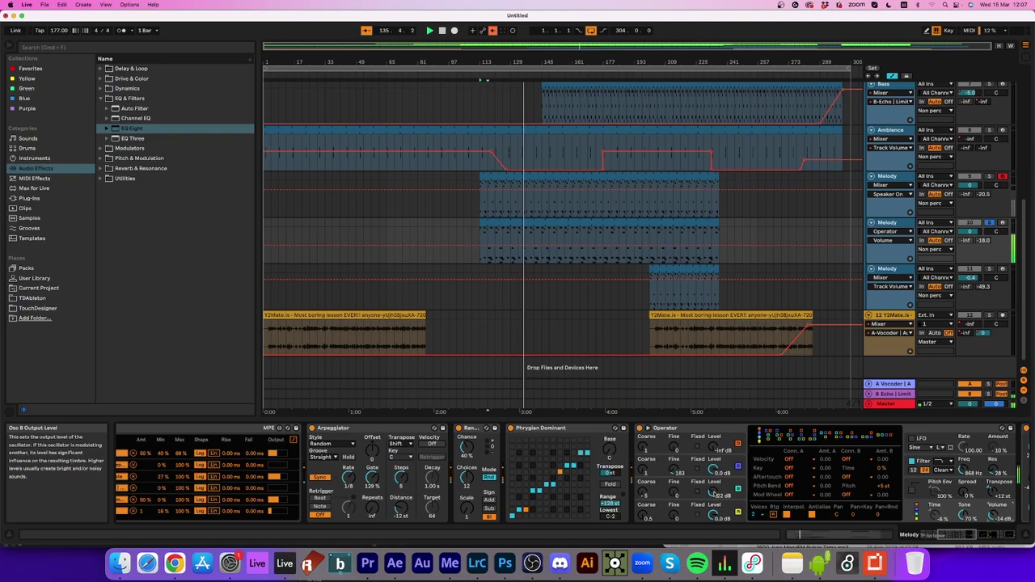
Remap Expression Control's Incremental row from L Time to Operator's oscillator B waveform
left_click(720, 482)
left_click(723, 485)
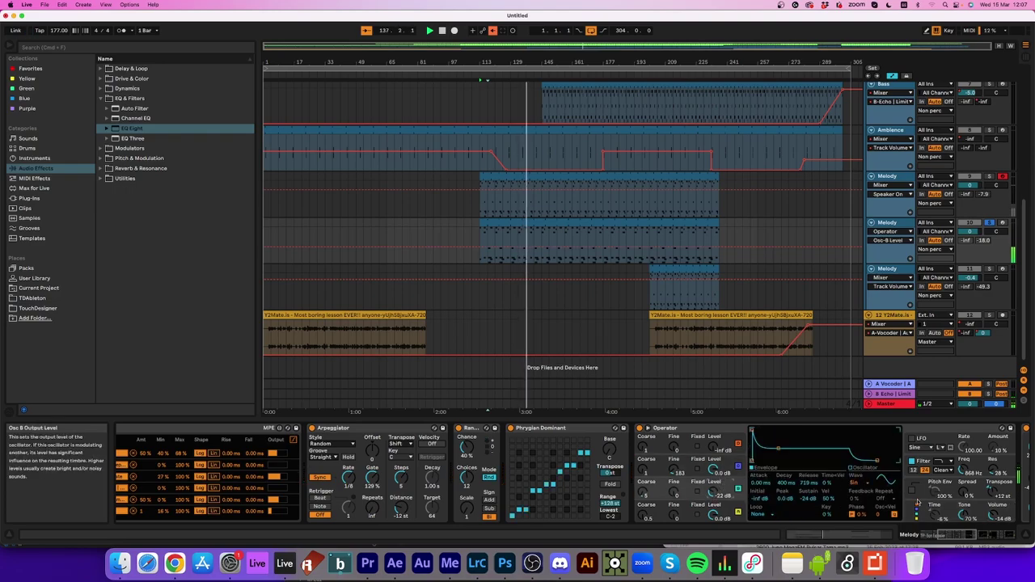
left_click(964, 535)
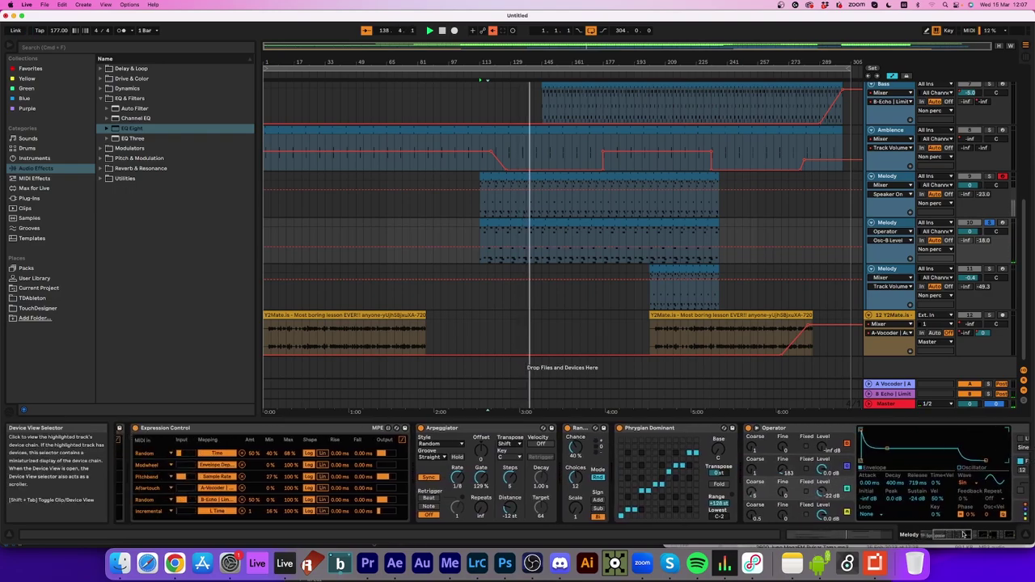
left_click_drag(963, 534, 958, 534)
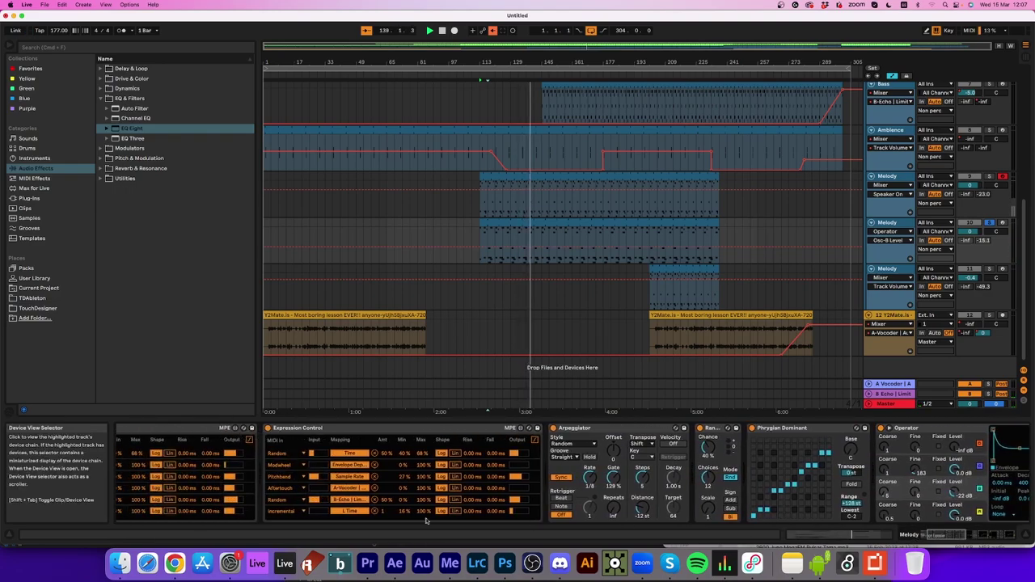
left_click(375, 511)
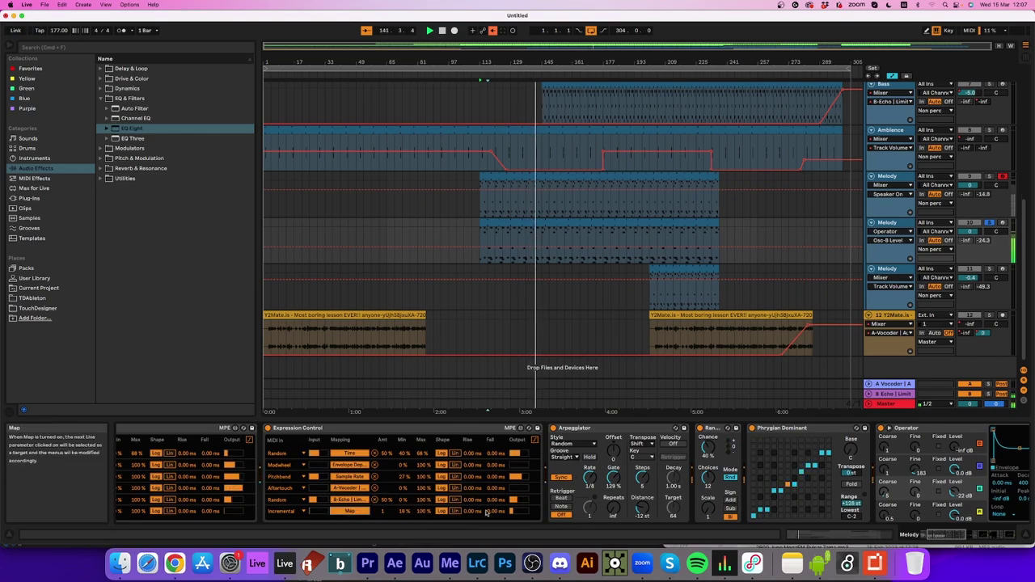
mouse_move(989, 535)
left_mouse_down()
mouse_move(1010, 537)
mouse_move(971, 536)
mouse_move(980, 536)
left_mouse_up()
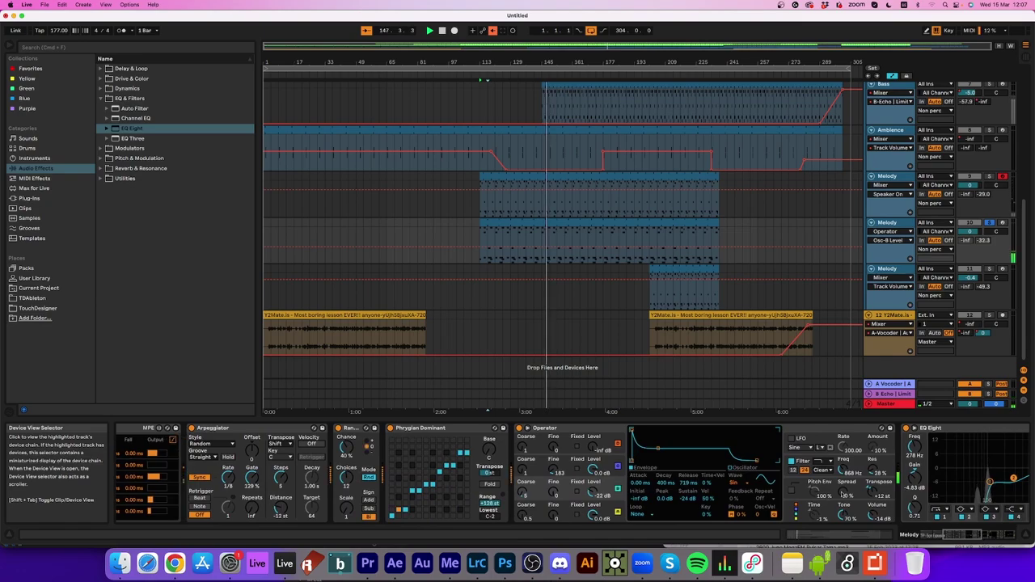
left_click(734, 483)
left_click(741, 435)
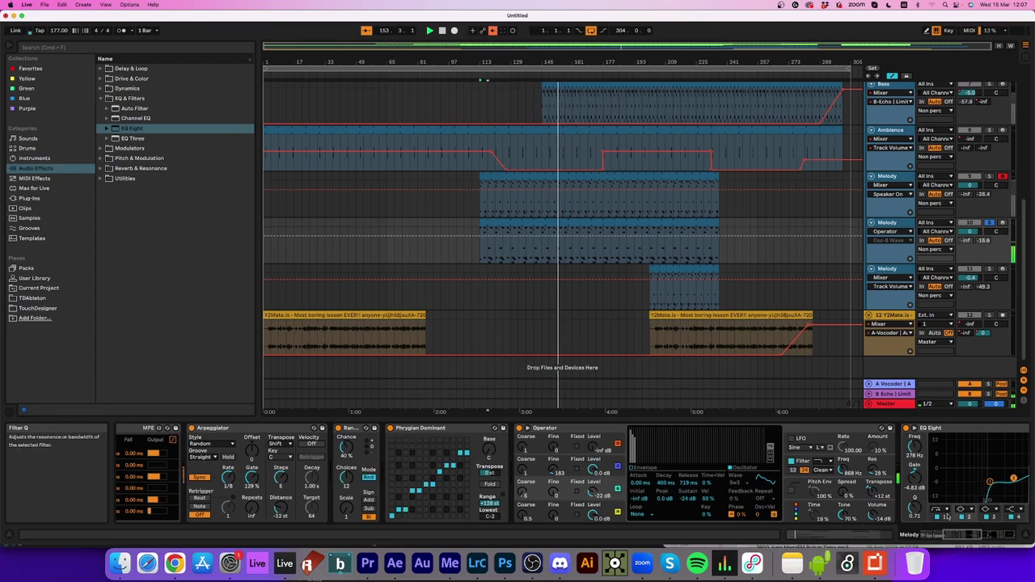
Change the Modwheel, Pitchbend, Aftertouch and Incremental sources in the second Expression Control to Random
scroll(544, 518, "left", 10)
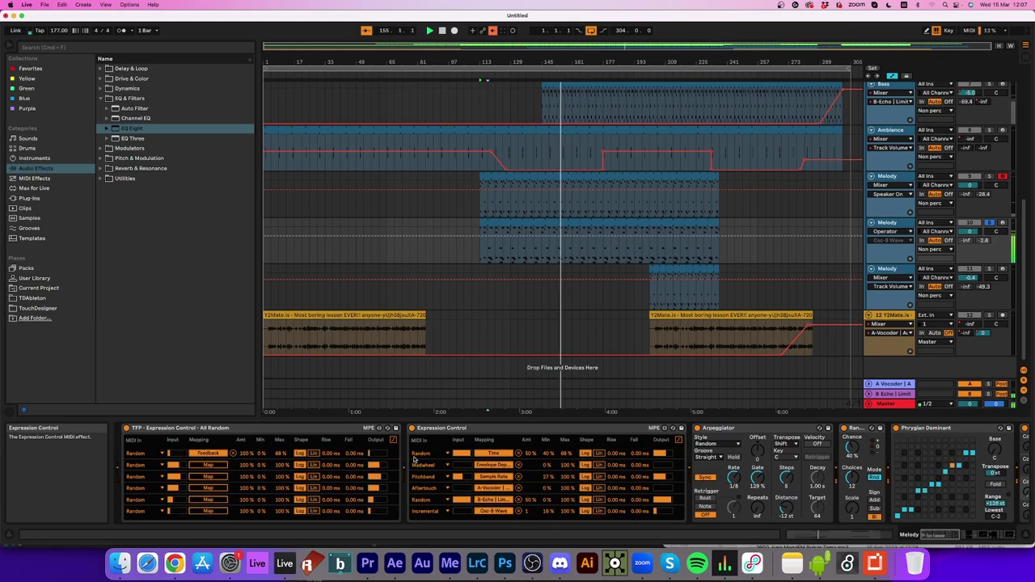
left_click(416, 465)
left_click(428, 432)
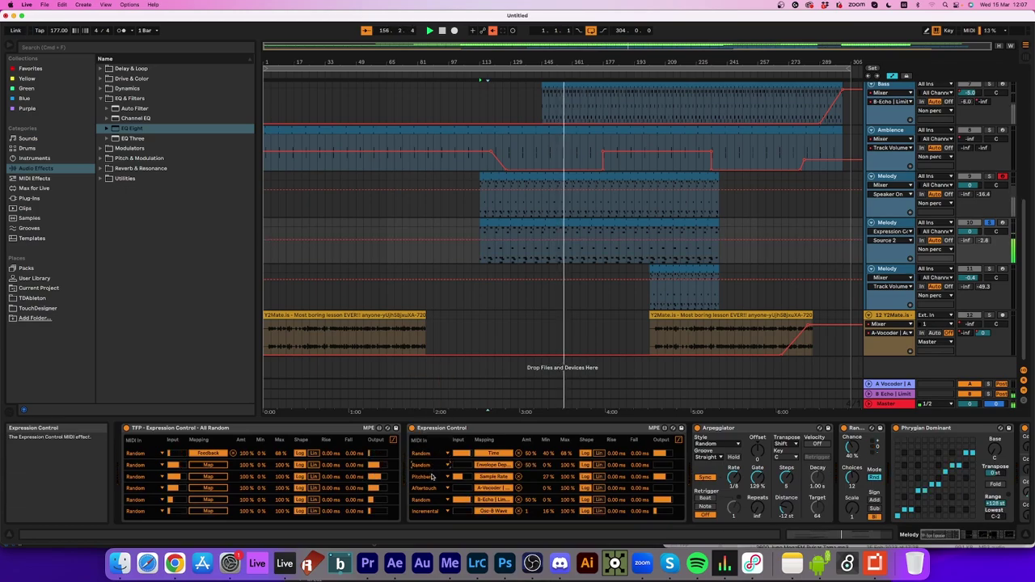
left_click(432, 476)
left_click(431, 477)
left_click(432, 488)
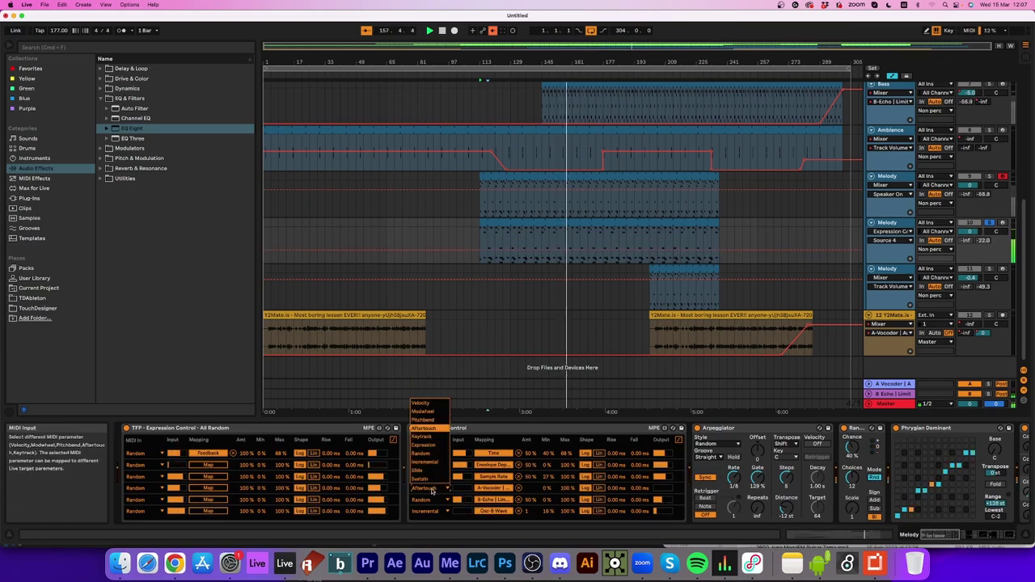
left_click(432, 454)
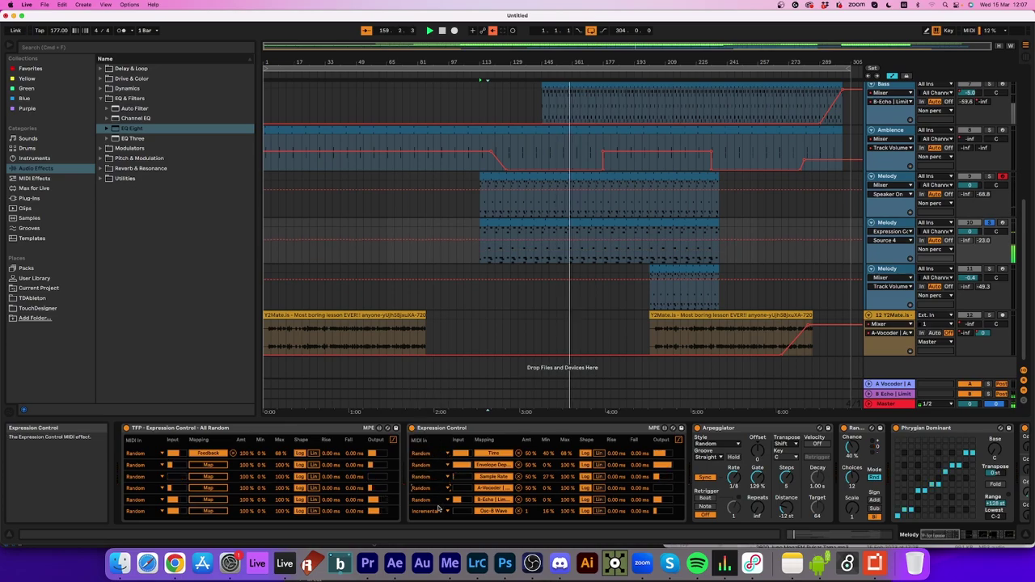
left_click(431, 512)
left_click(431, 478)
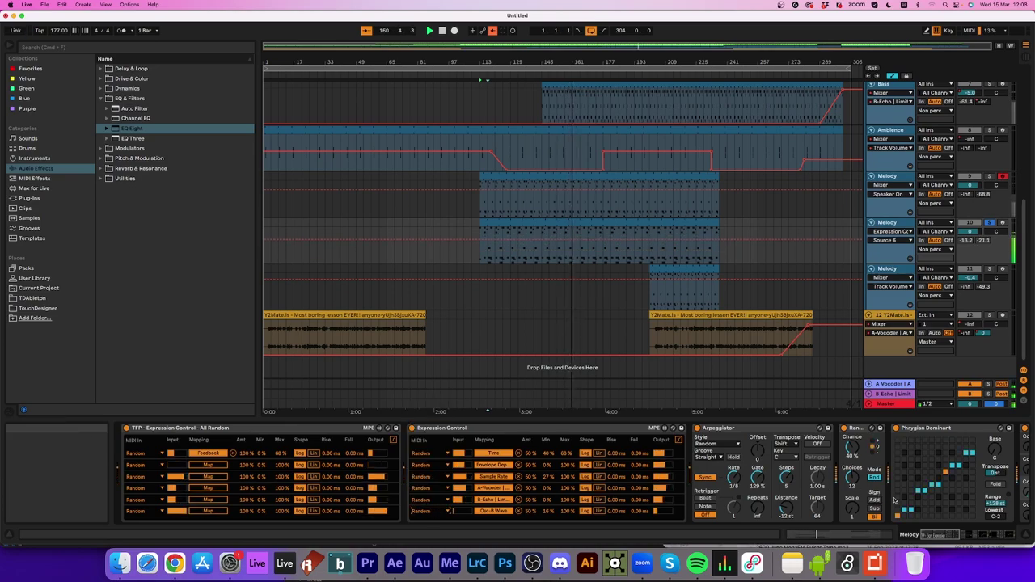
Add a Reverb to the duplicated Melody track with dry/wet 21% and stereo 36.19, placed before the last EQ Eight
left_click_drag(952, 533, 986, 533)
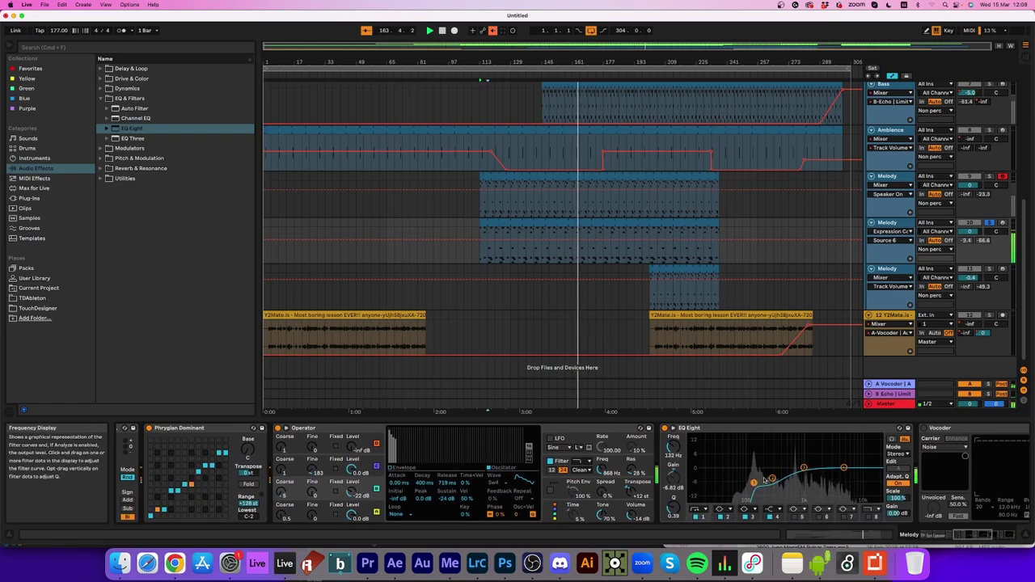
left_click_drag(973, 534, 992, 535)
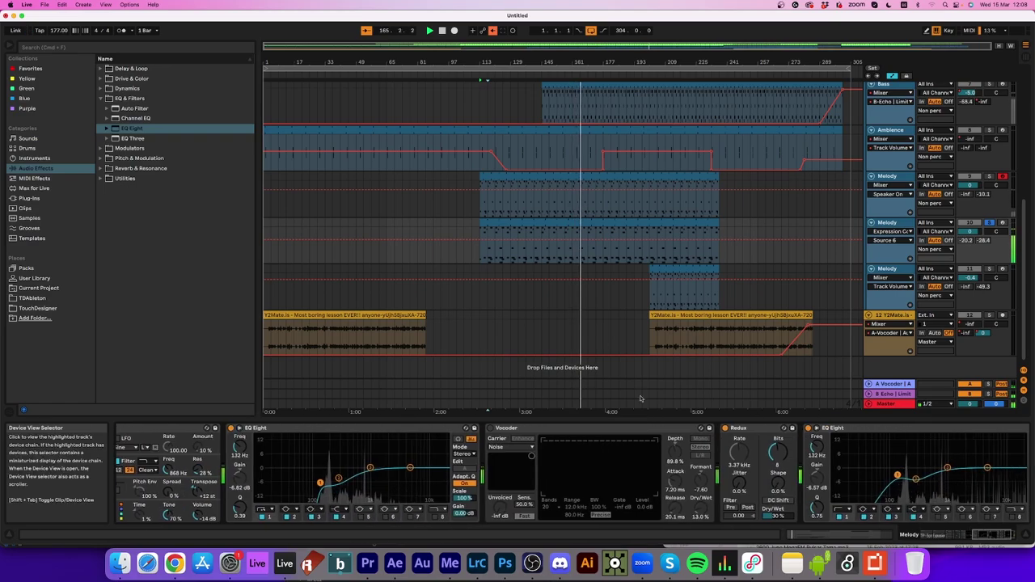
left_click(101, 168)
double_click(128, 169)
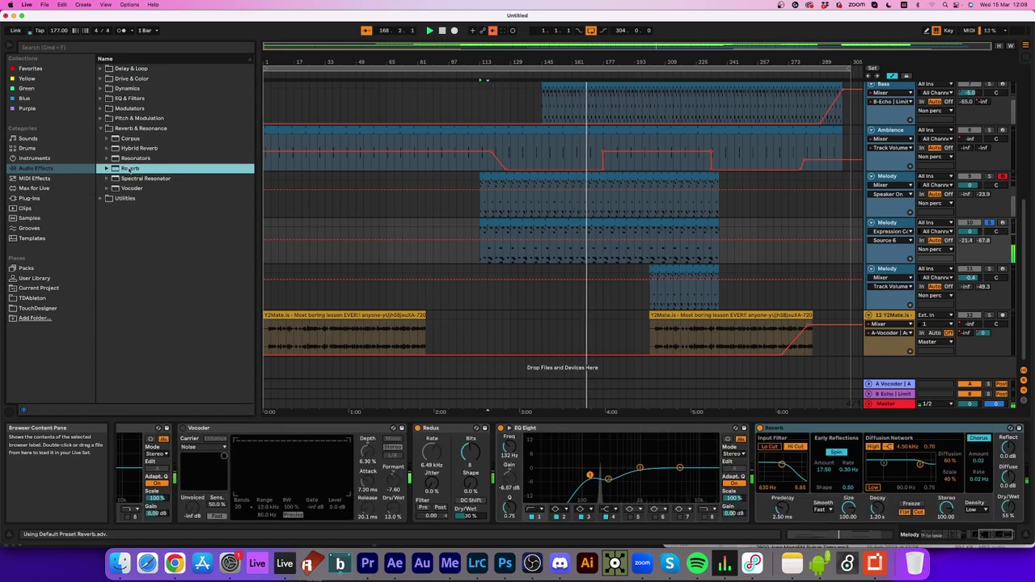
left_click_drag(1008, 503, 1008, 531)
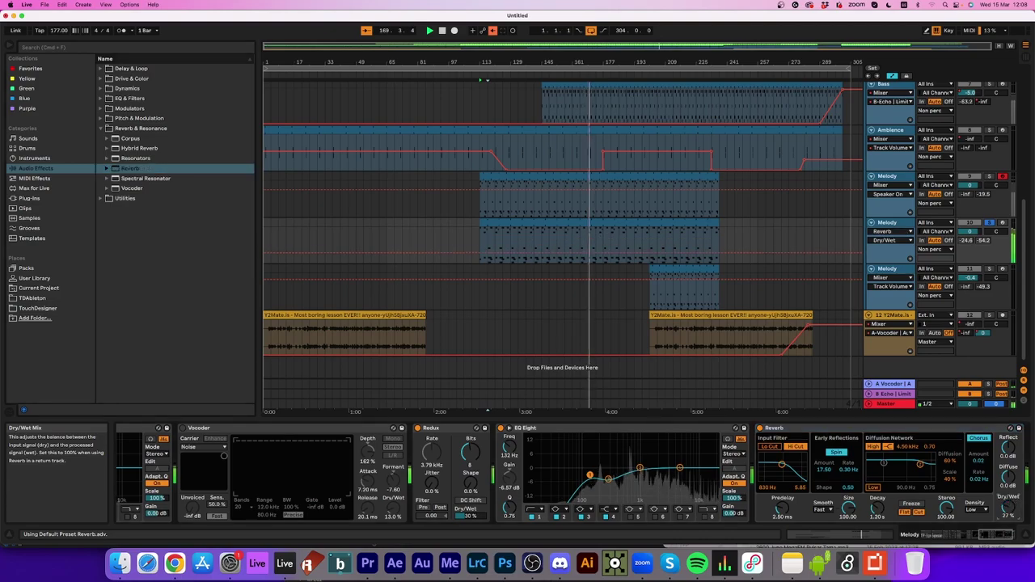
left_click_drag(946, 508, 946, 530)
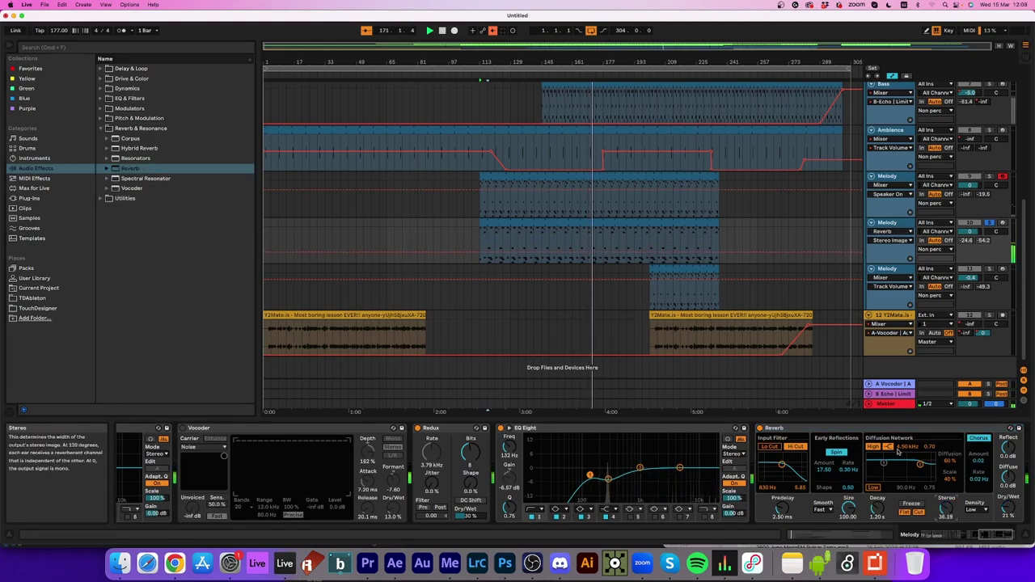
left_click_drag(774, 427, 561, 433)
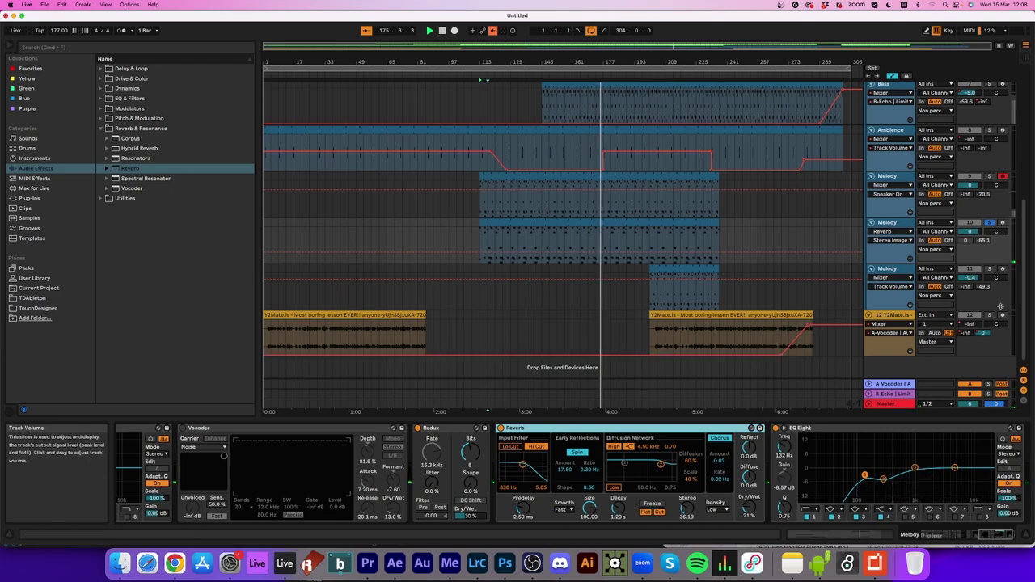
Unsolo the duplicated slower Melody track and set its track volume to -1.0 dB
left_click(988, 223)
left_click(988, 223)
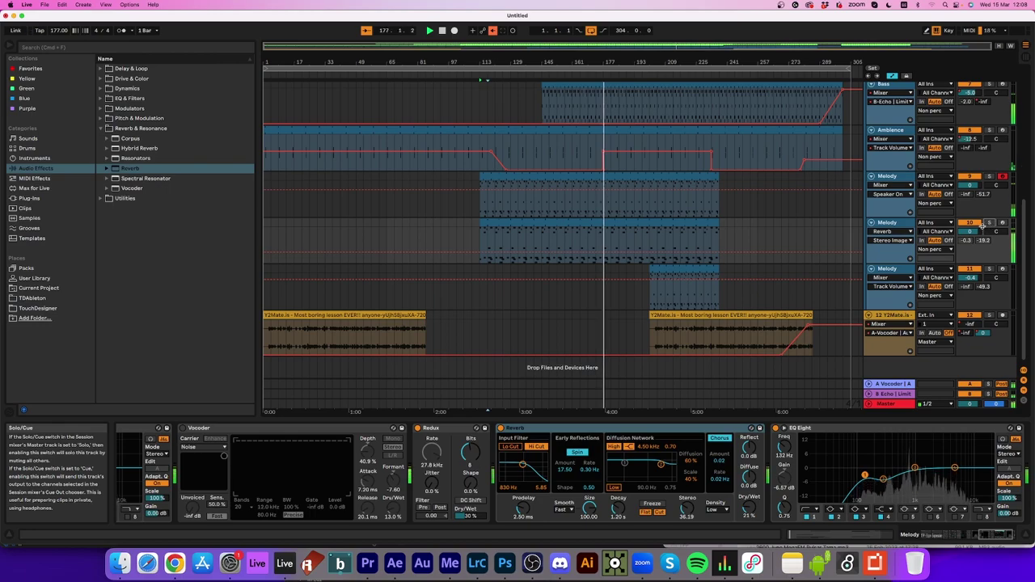
left_click(479, 252)
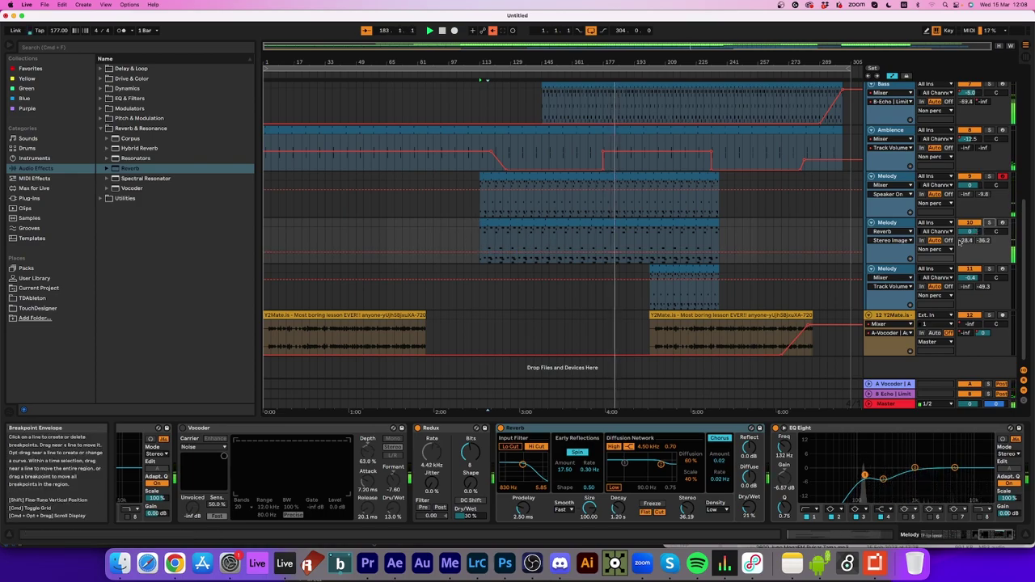
left_click_drag(971, 232, 974, 234)
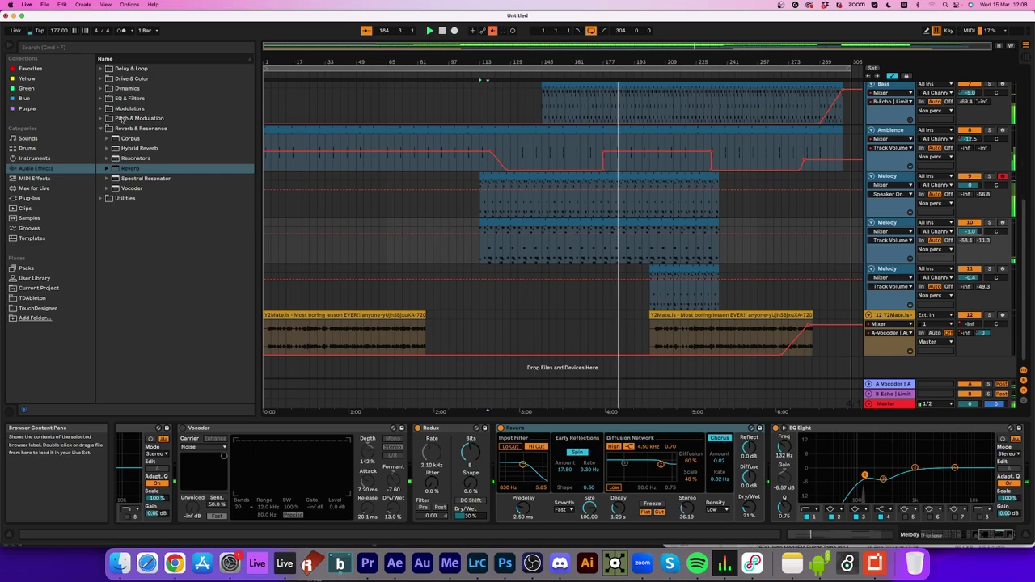
Add a Limiter to the end of the duplicated Melody track's device chain and set its ceiling to -12.0 dB
left_click(102, 89)
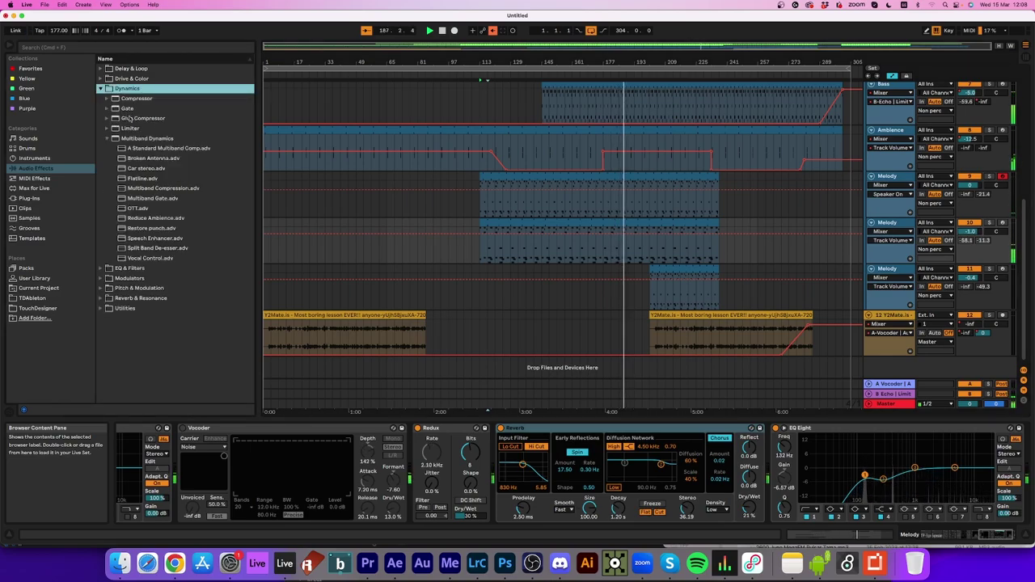
left_click(130, 127)
double_click(130, 128)
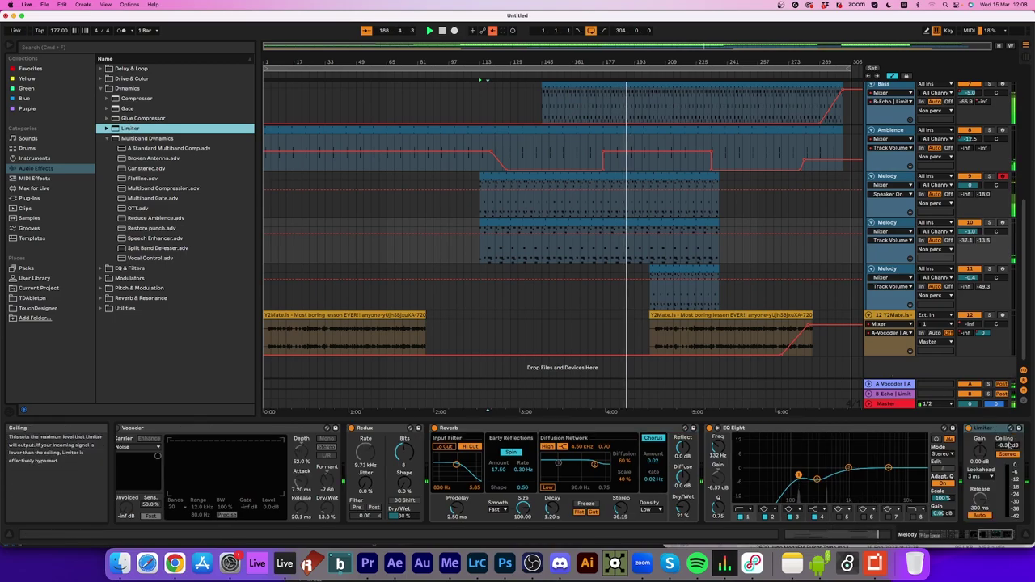
left_click(961, 445)
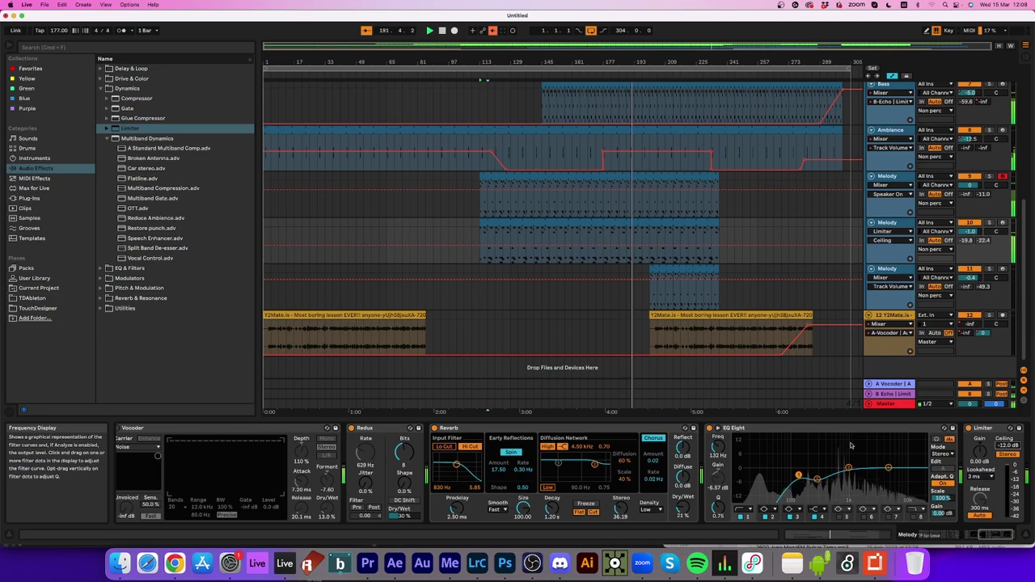
Automate the duplicated Melody track's volume to rise from -inf dB to a -9.0 dB plateau around bar 129, playing from the melody's start
left_click(503, 143)
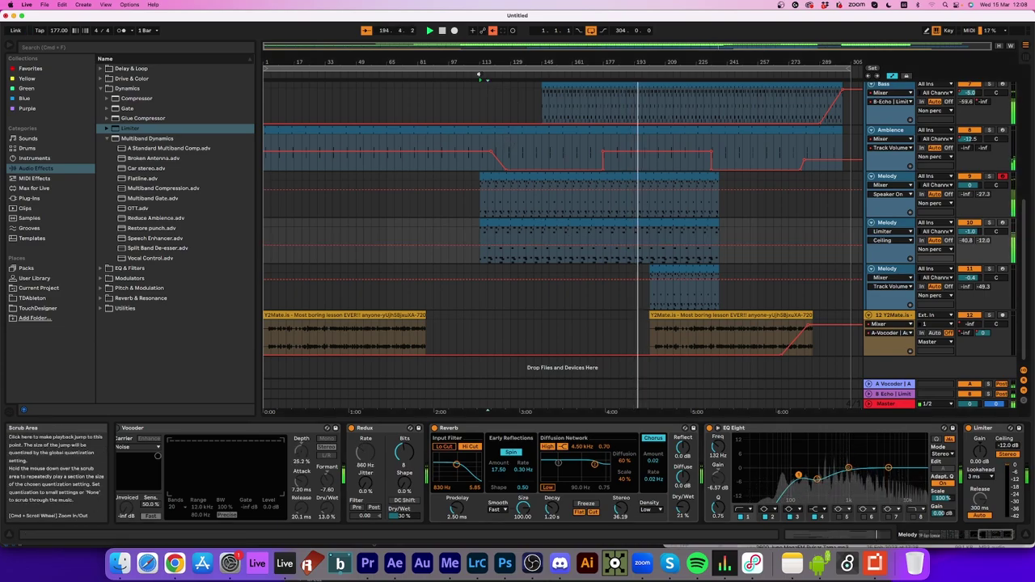
key("space")
right_click(950, 235)
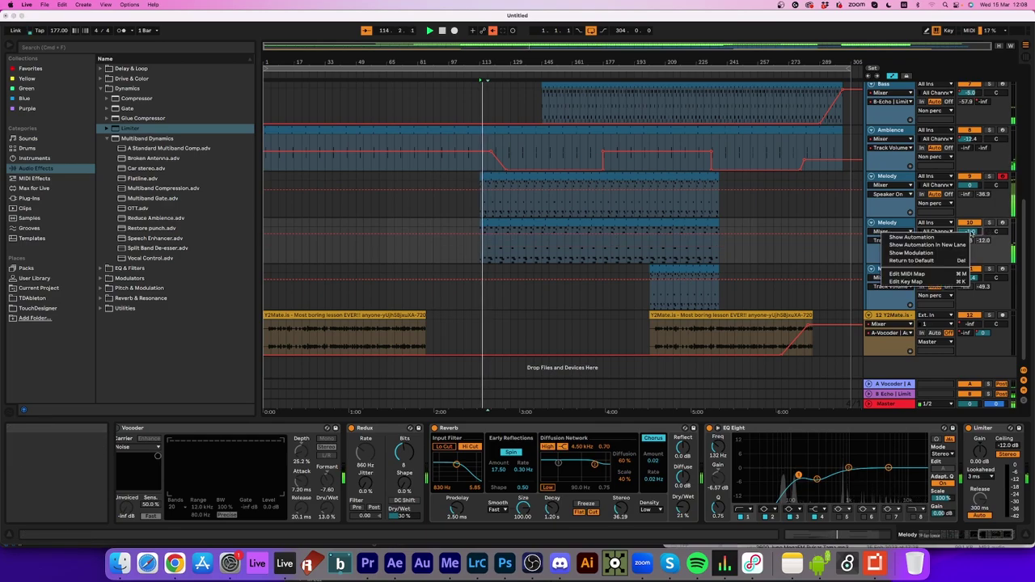
left_click(951, 236)
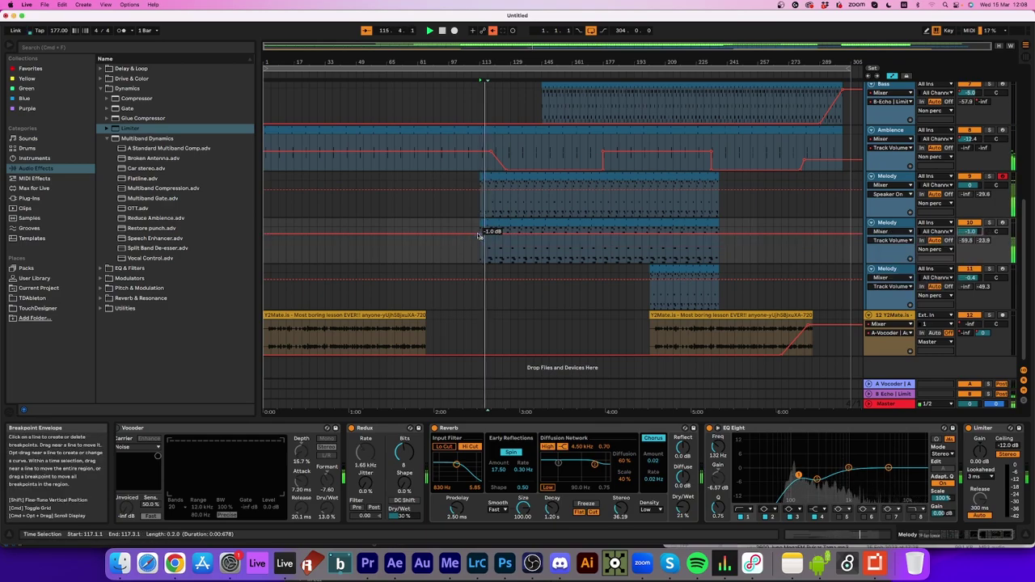
left_click_drag(478, 234, 479, 263)
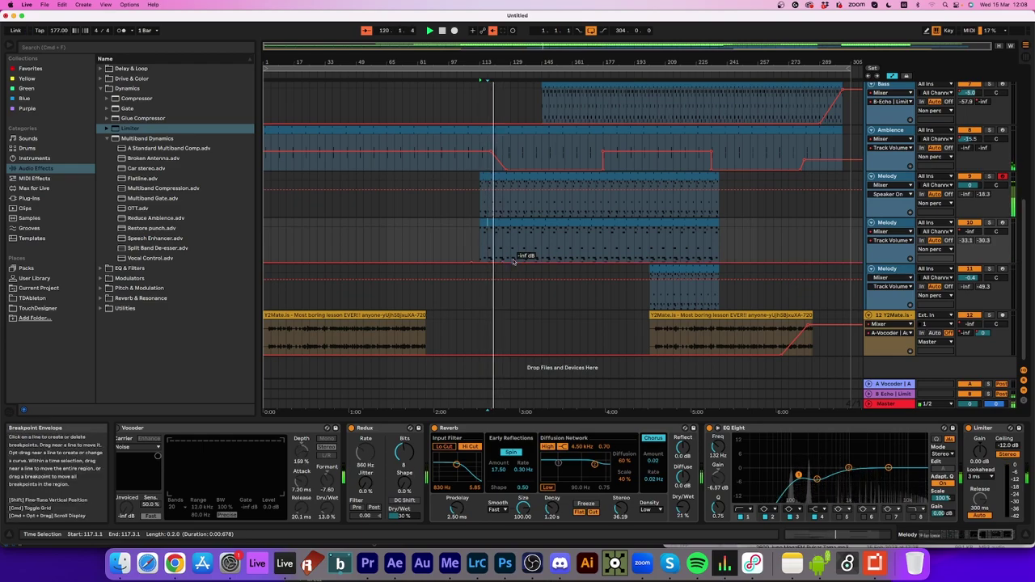
left_click_drag(513, 261, 514, 235)
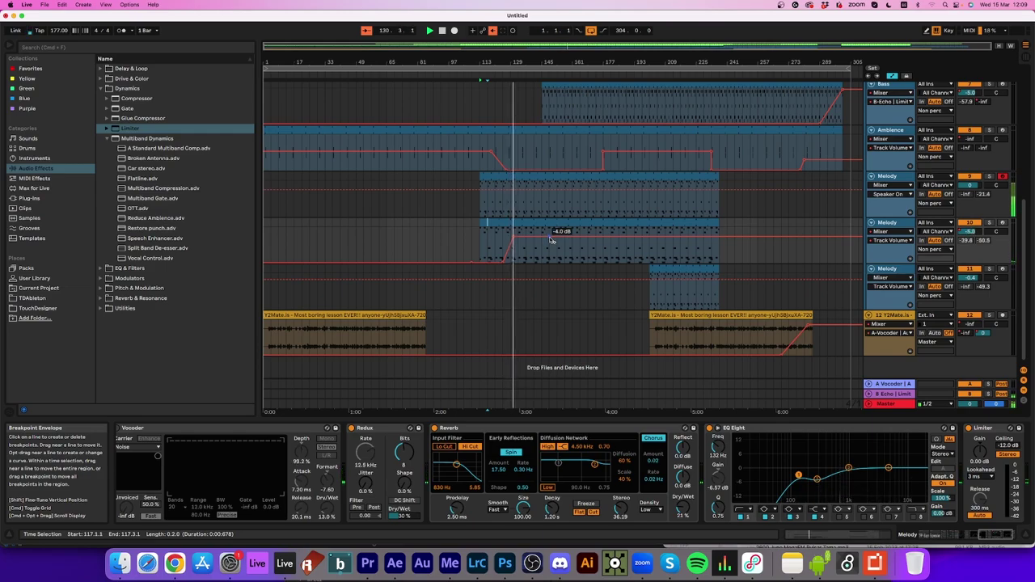
left_click_drag(514, 237, 513, 240)
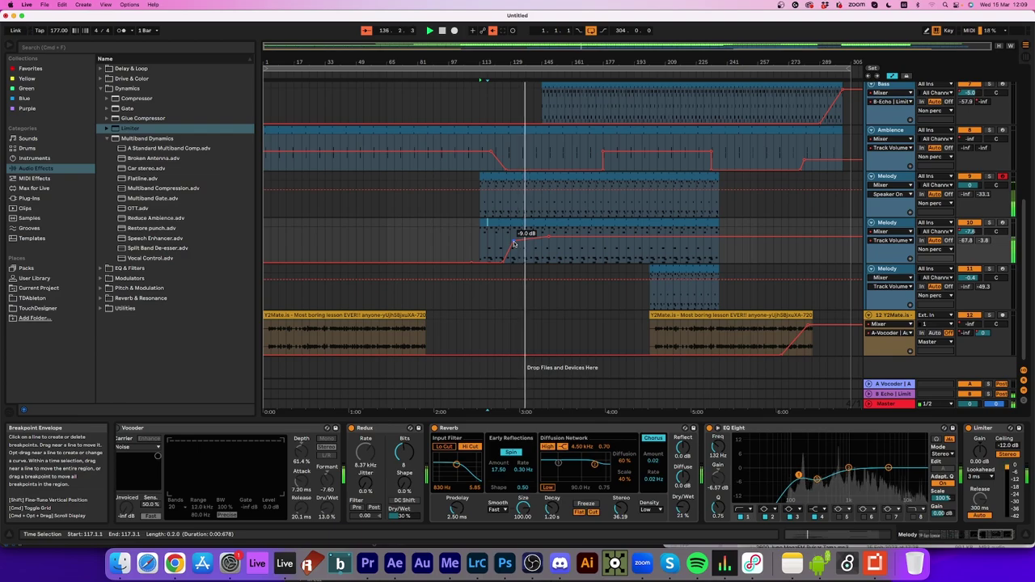
left_click_drag(521, 244, 553, 244)
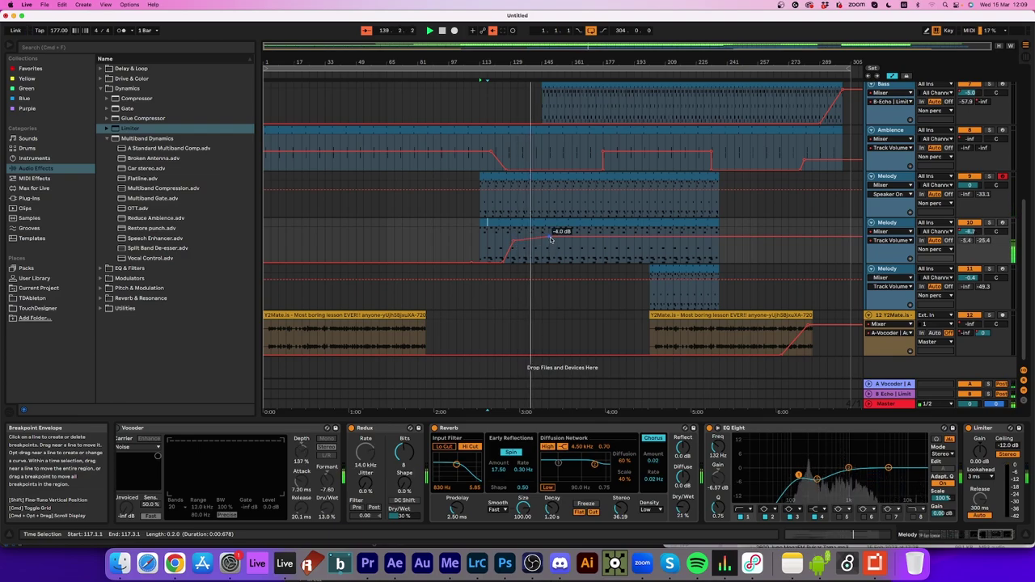
left_click_drag(549, 239, 550, 243)
In the duplicated Melody track's Reverb, set decay to 16.1 s, disable the input high cut, and set the input filter to 1.79 kHz and 5.15
left_click_drag(996, 534, 930, 529)
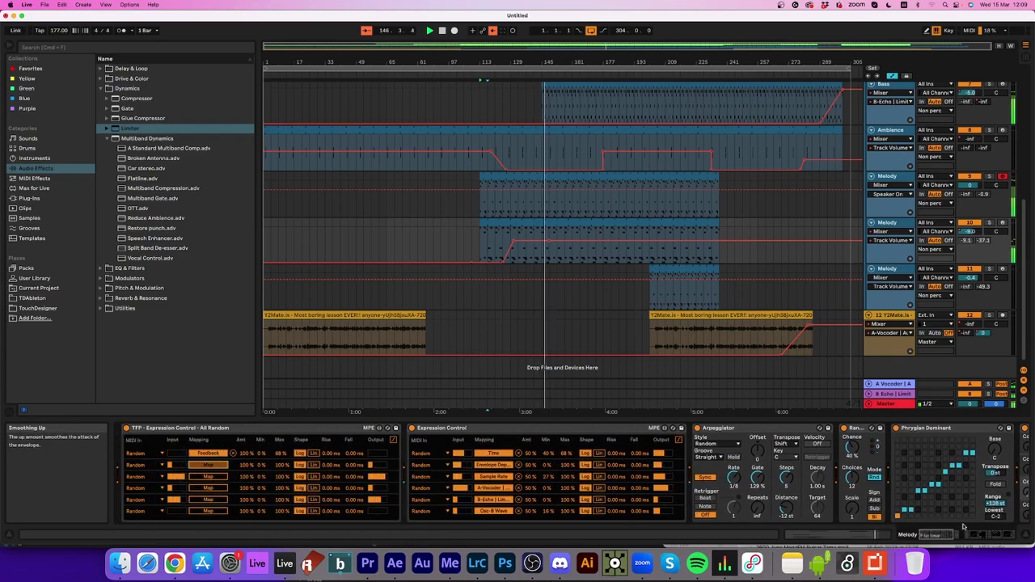
left_click_drag(938, 535, 956, 535)
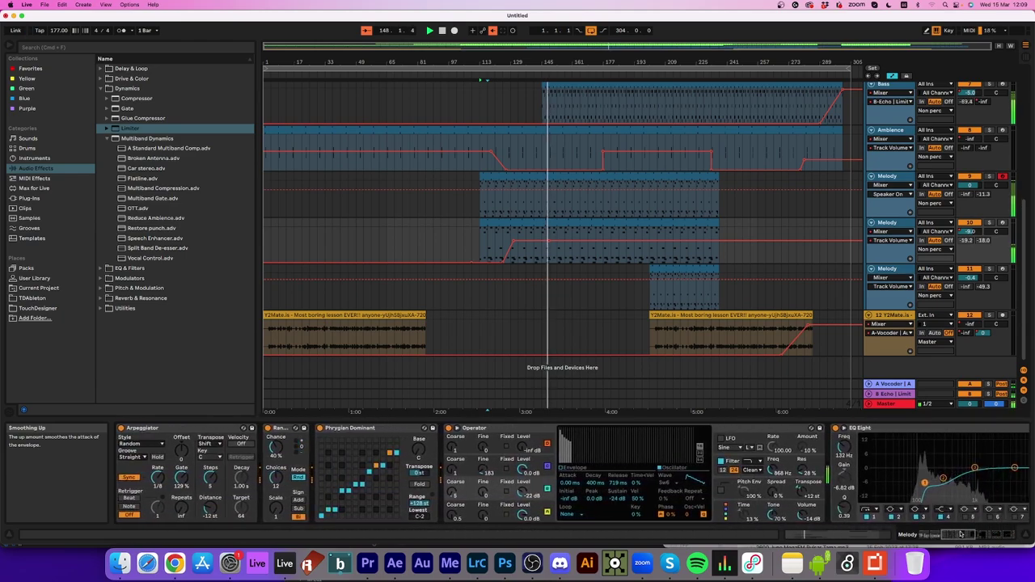
left_click(755, 512)
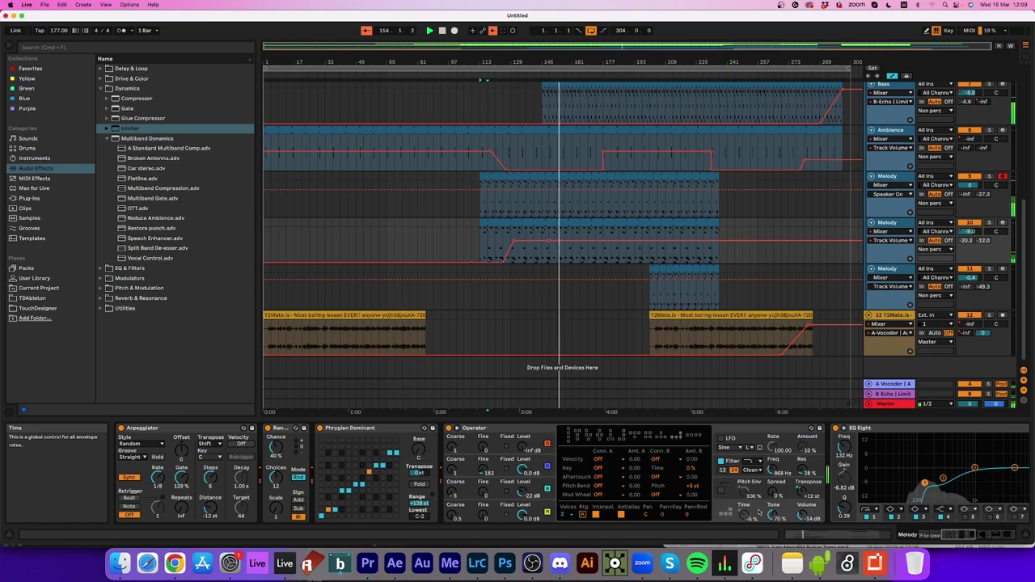
left_click(1007, 537)
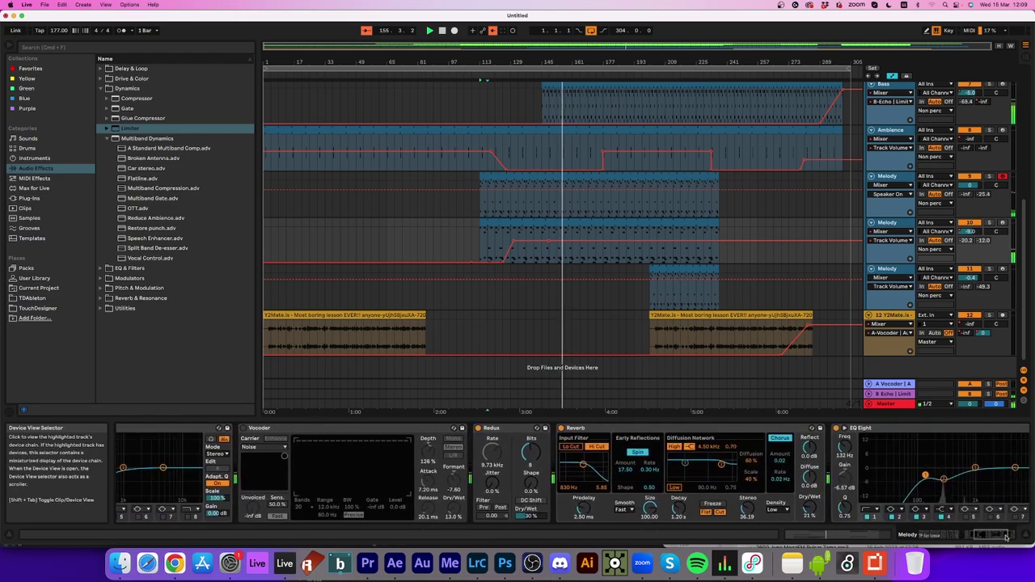
left_click_drag(1006, 537, 1010, 537)
left_click_drag(609, 508, 609, 453)
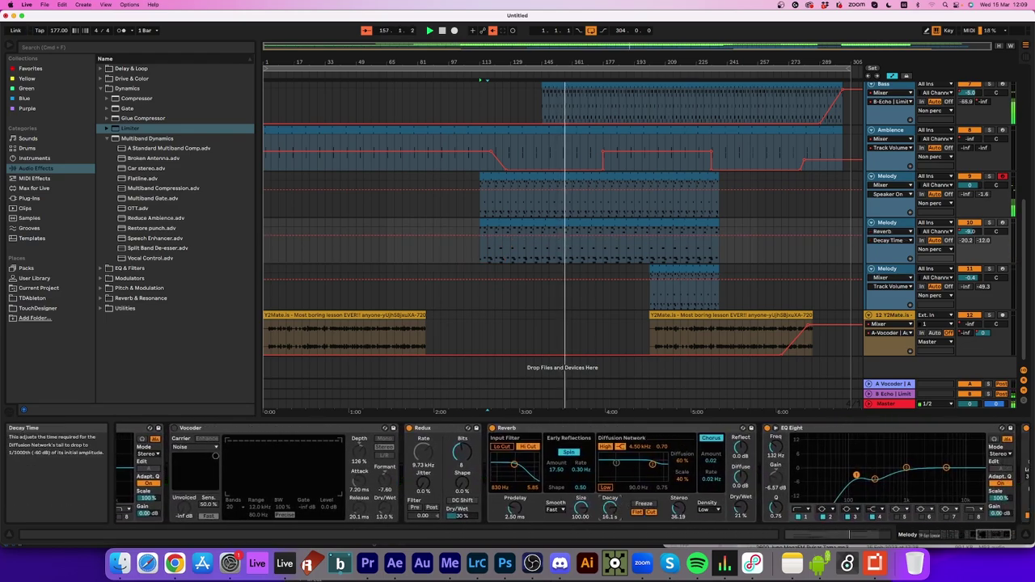
left_click(525, 447)
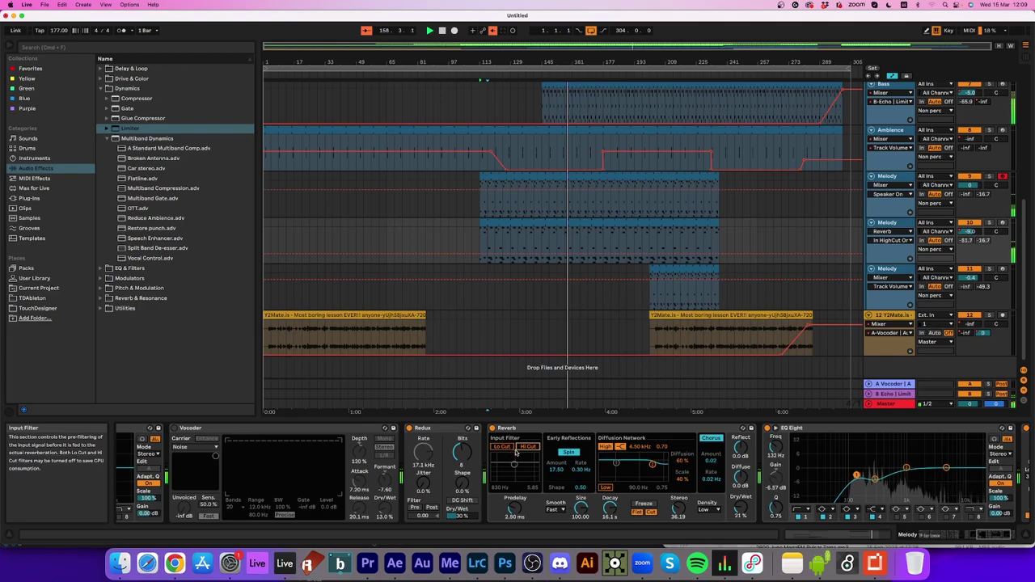
left_click(503, 446)
mouse_move(514, 464)
left_mouse_down()
mouse_move(503, 466)
mouse_move(519, 465)
left_mouse_up()
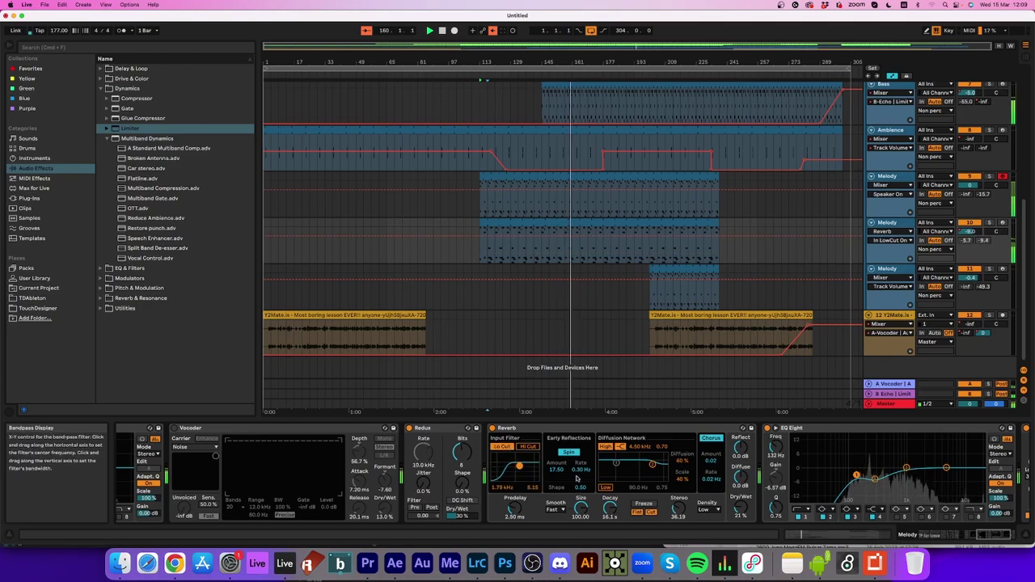
In the Reverb's diffusion network, enable the low shelf at 140 Hz and 0.39, set the high filter to 5.20 kHz and 0.85, and dry/wet to 18%
left_click_drag(740, 509, 739, 506)
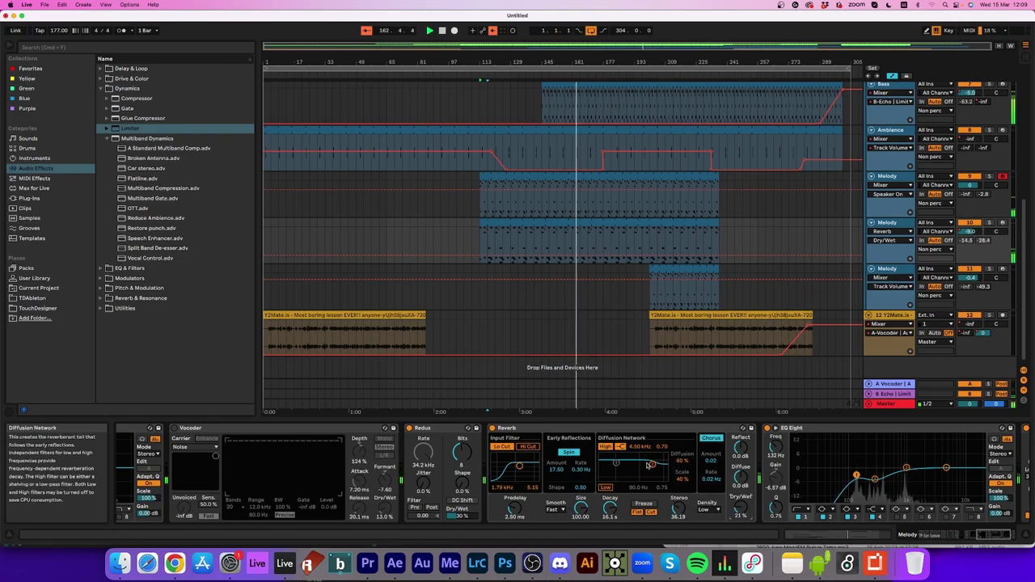
left_click_drag(616, 463, 630, 471)
left_click(605, 486)
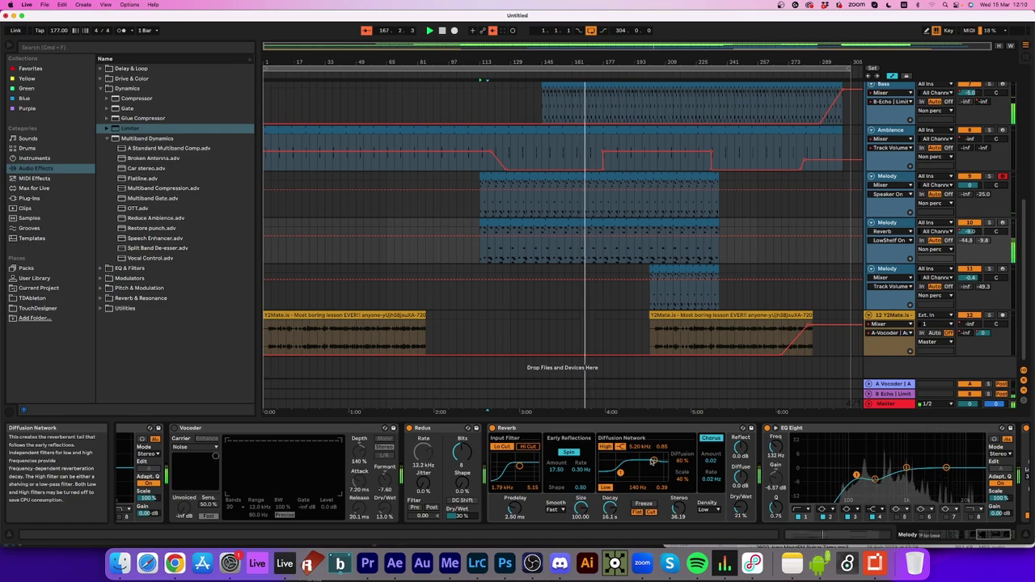
left_click_drag(991, 535, 999, 534)
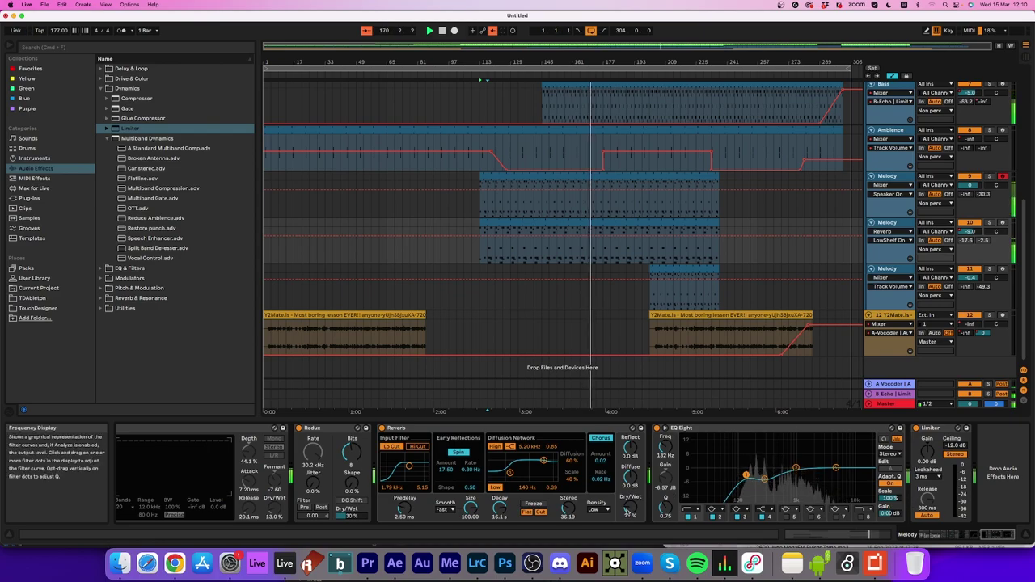
left_click_drag(630, 507, 630, 511)
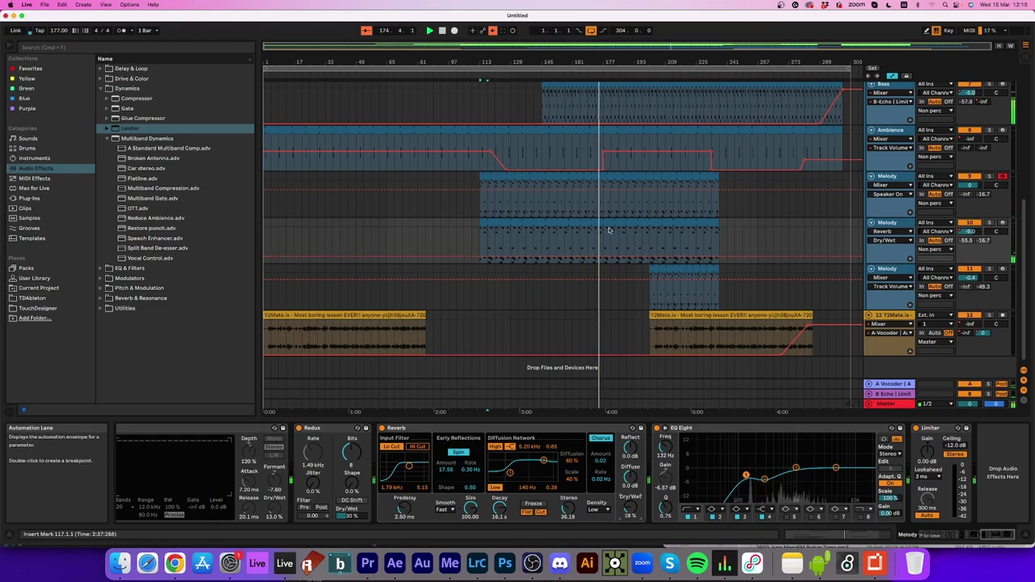
Shorten the slower Melody clip to 60 bars, ending at 173.1.1, and place a copy of it at 213.1.1
left_click_drag(718, 223, 603, 234)
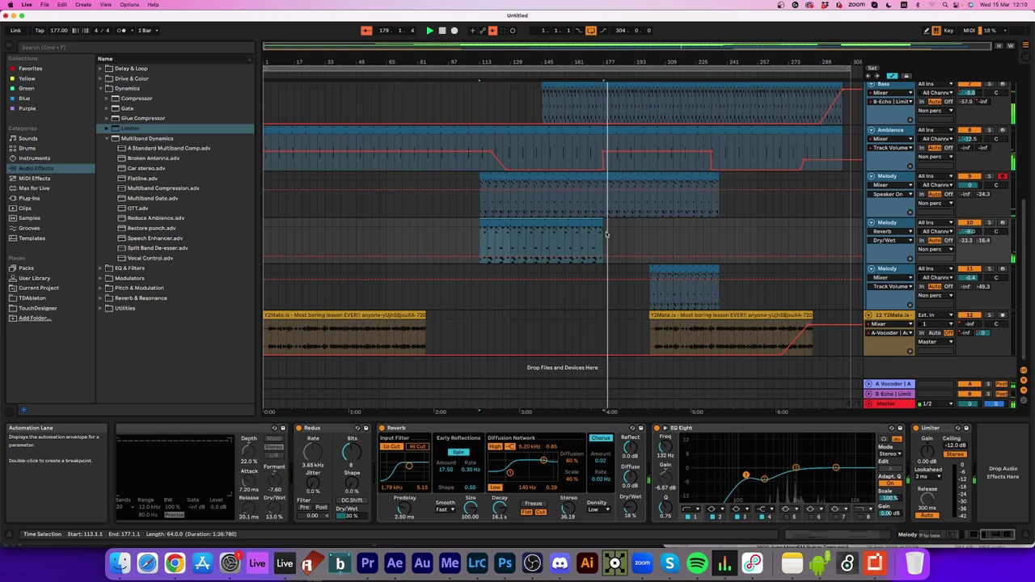
left_click_drag(605, 234, 601, 228)
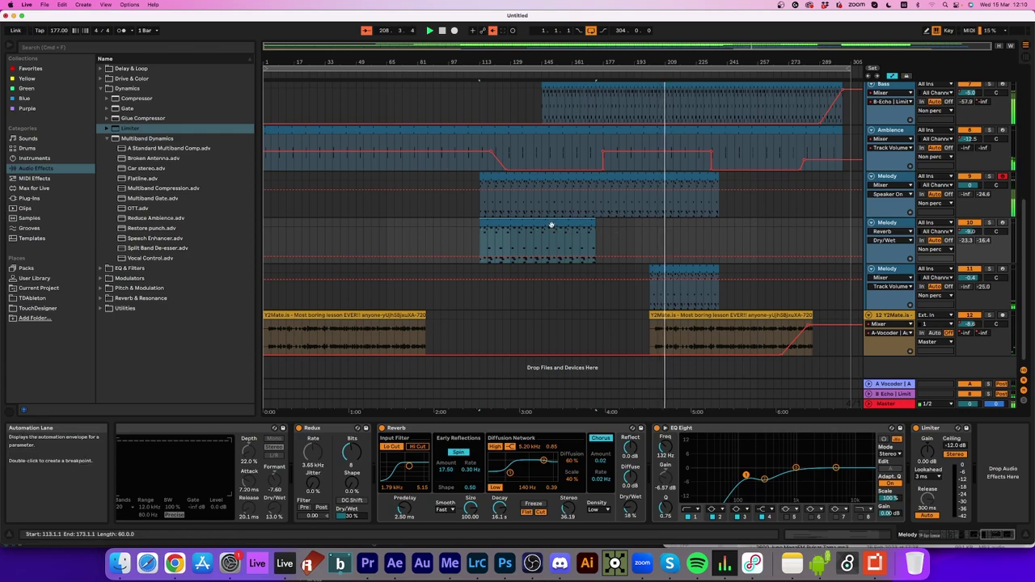
left_click_drag(541, 221, 733, 232)
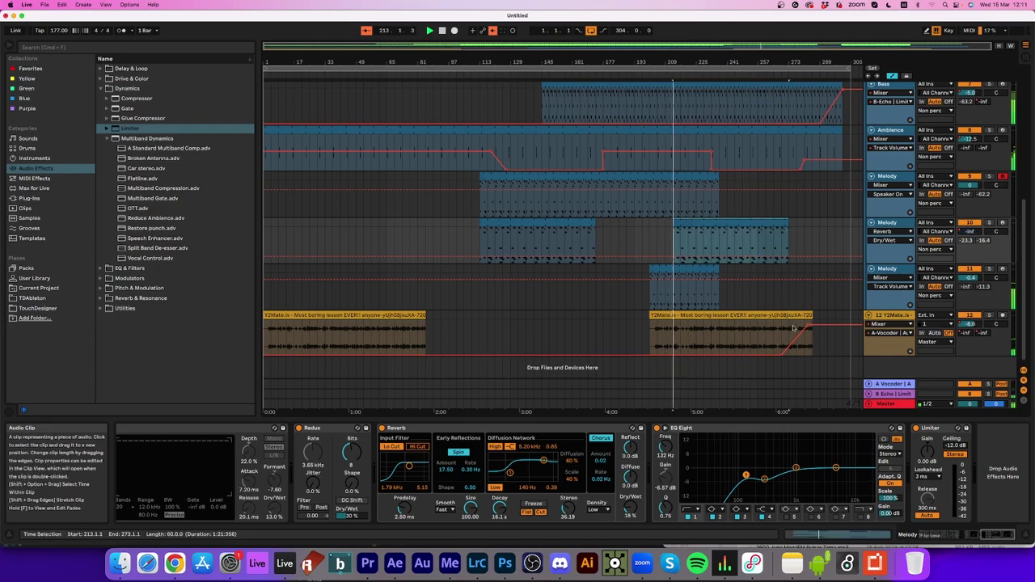
Raise the volume automation at the start of the second spoken sample to about -6 dB, and show the track's Vocoder send automation
left_click(968, 324)
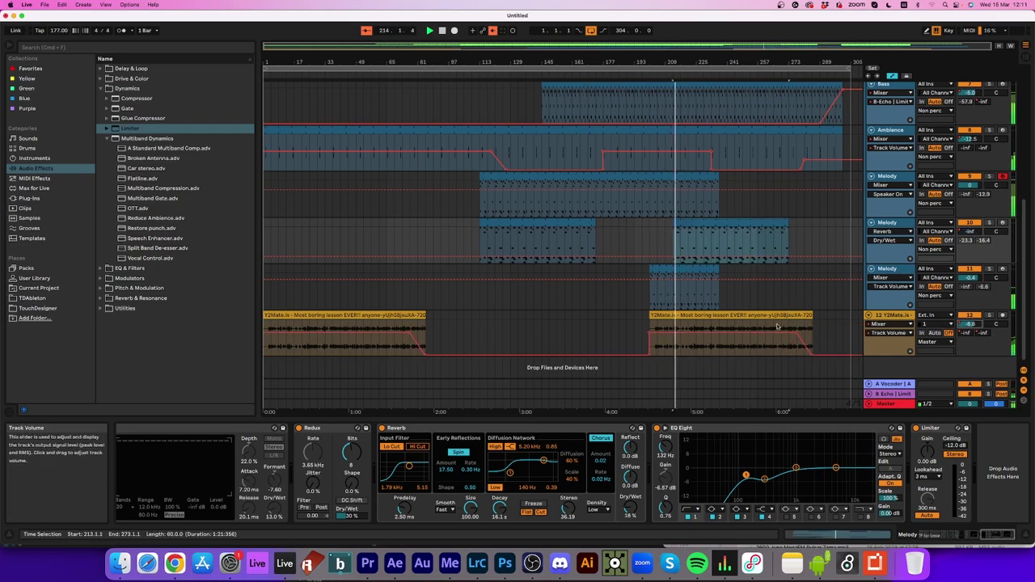
left_click(650, 348)
left_click_drag(650, 332, 650, 330)
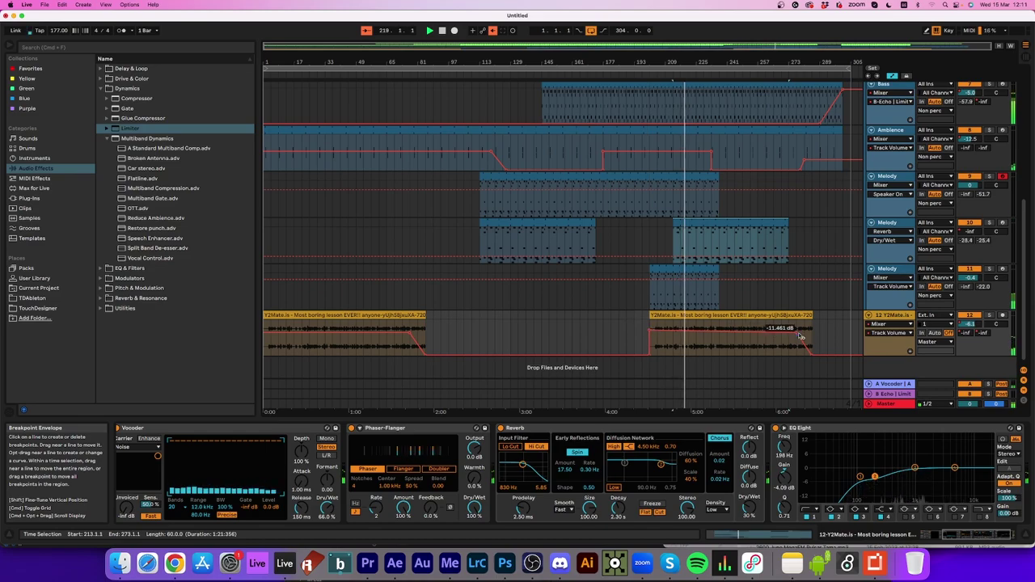
left_click(966, 333)
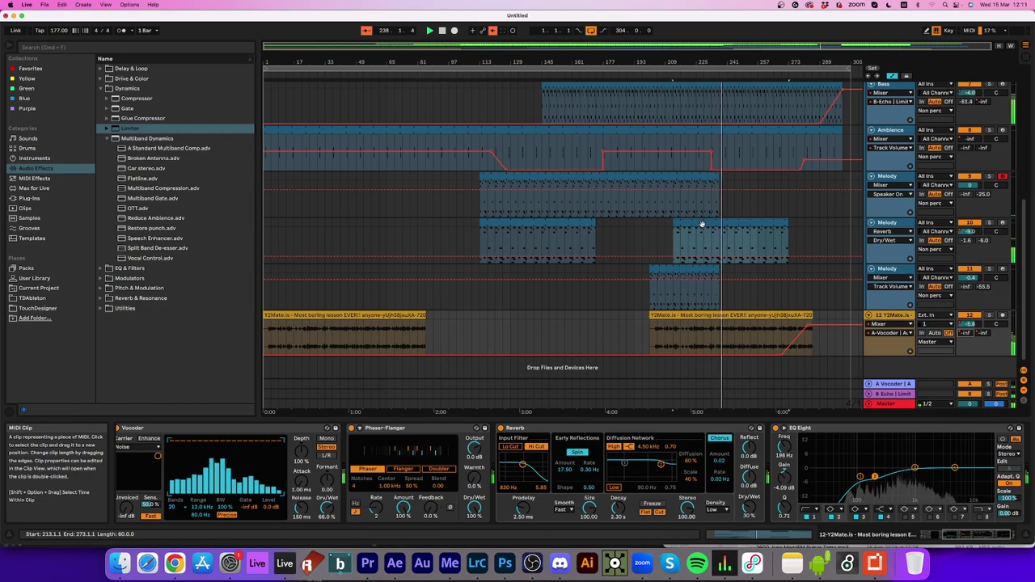
Lower the volume automation plateau over the copied slower Melody clip and fade it out to -inf dB near the clip's end
scroll(723, 316, "up", 5)
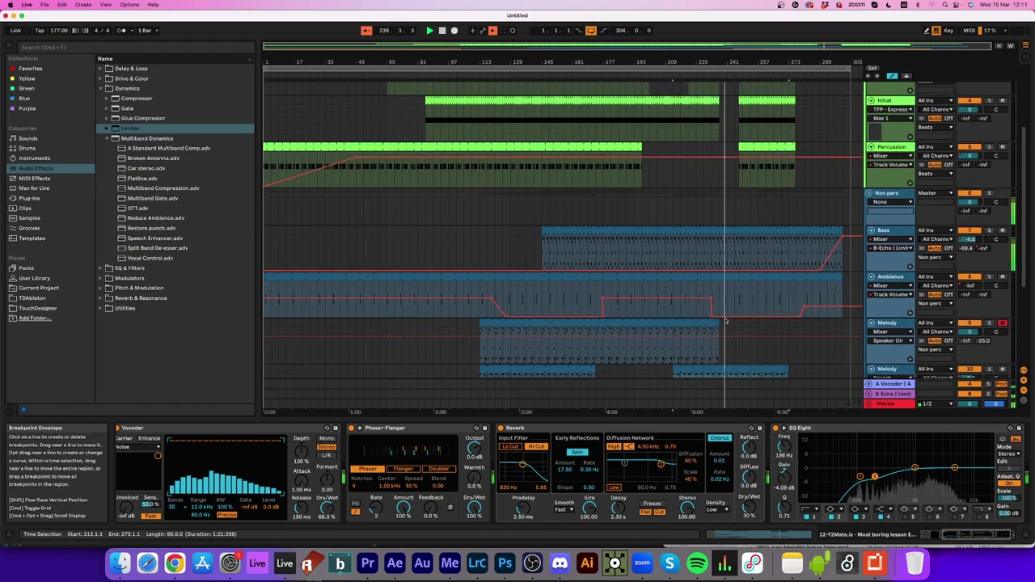
scroll(725, 321, "down", 5)
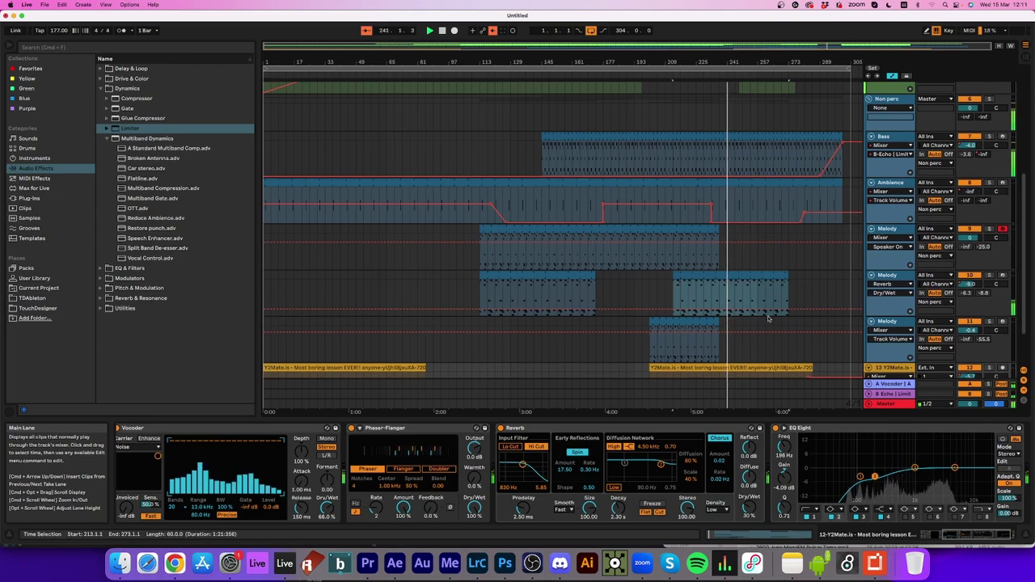
left_click(971, 284)
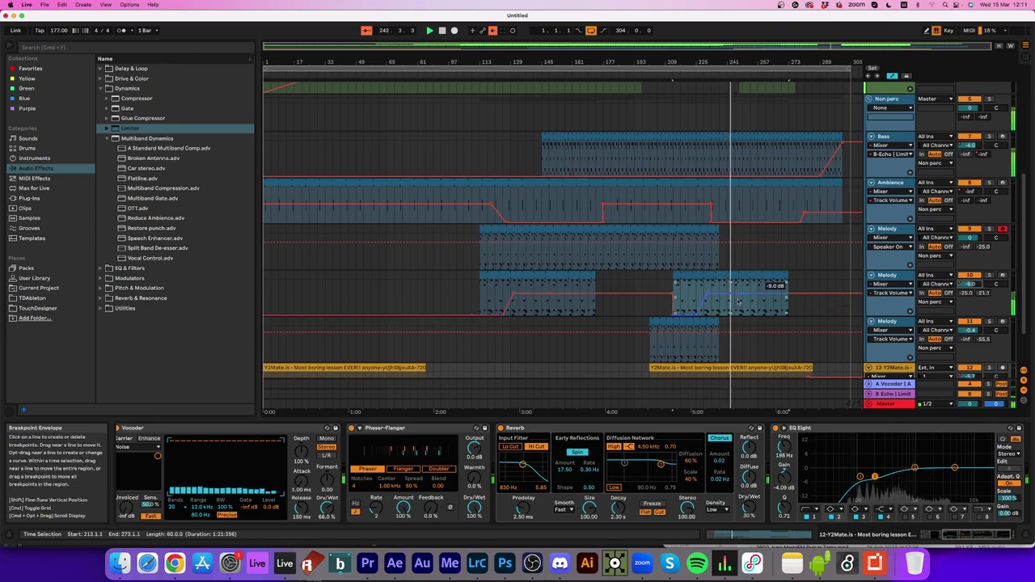
left_click_drag(704, 295, 730, 296)
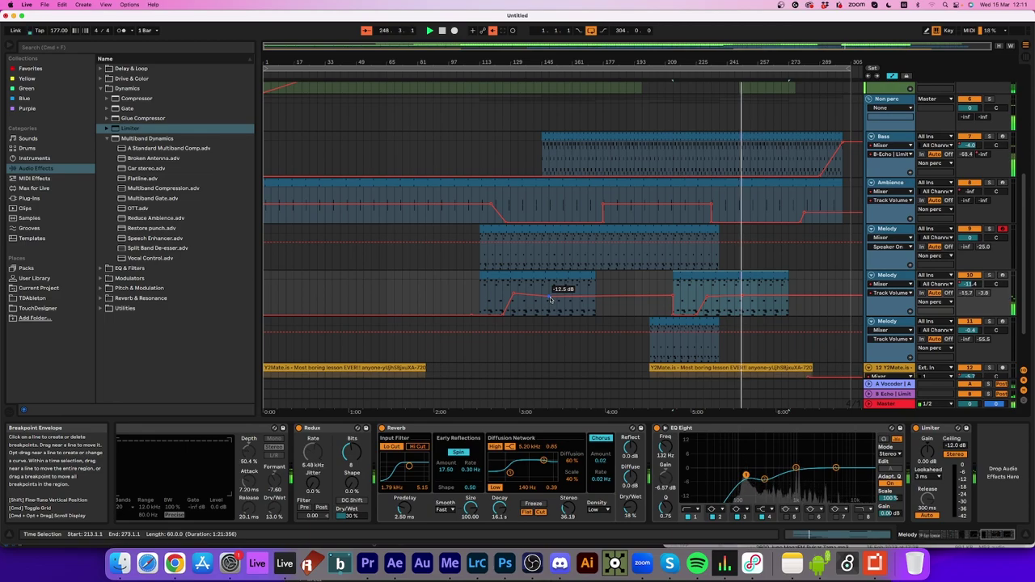
left_click(742, 297)
mouse_move(769, 297)
left_mouse_down()
mouse_move(757, 315)
mouse_move(774, 312)
left_mouse_up()
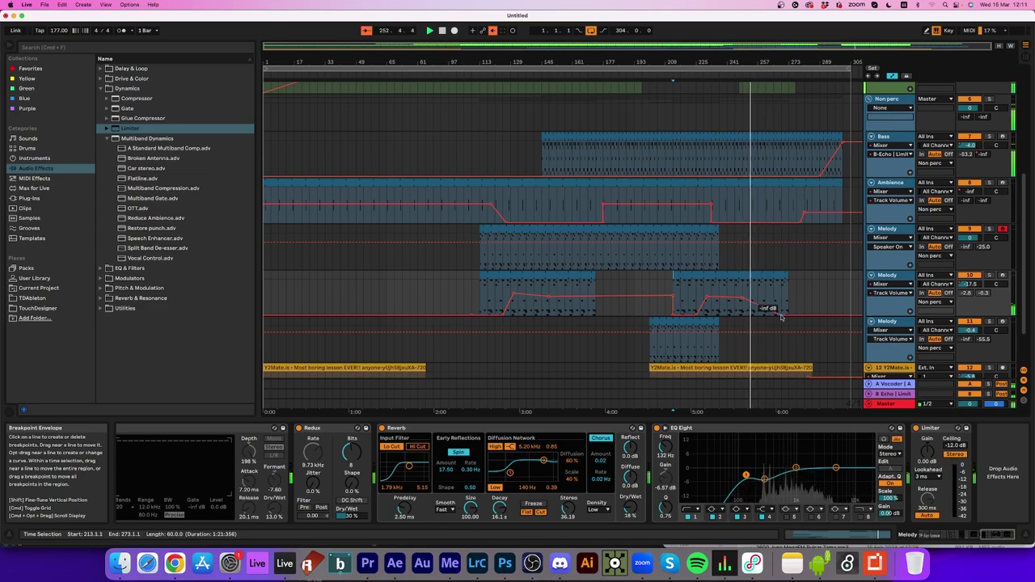
Shorten the copied slower Melody clip to 52 bars, ending at 265.1.1, and extend the second spoken sample's end to about bar 289
left_click_drag(788, 274, 759, 274)
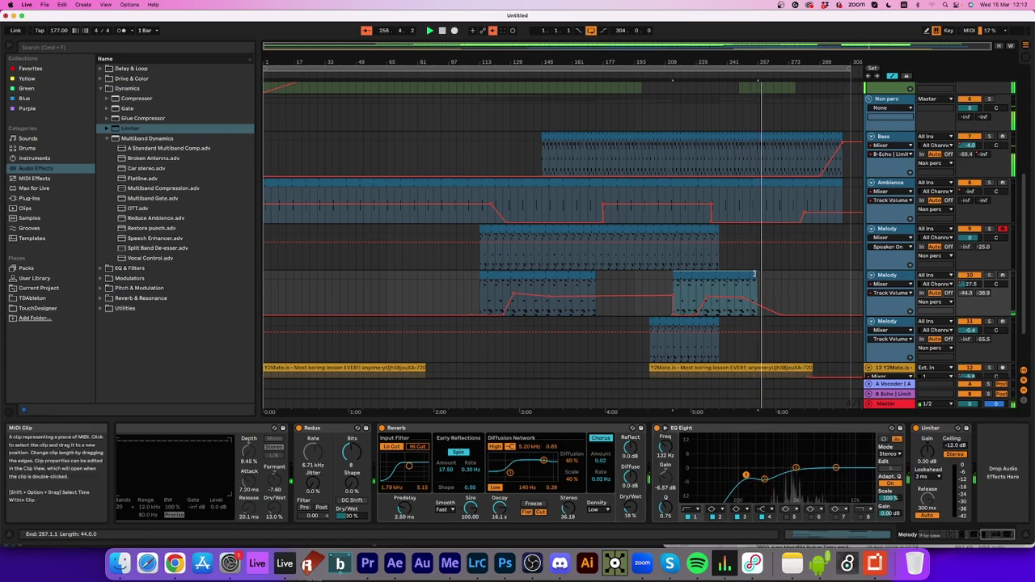
left_click_drag(765, 275, 773, 276)
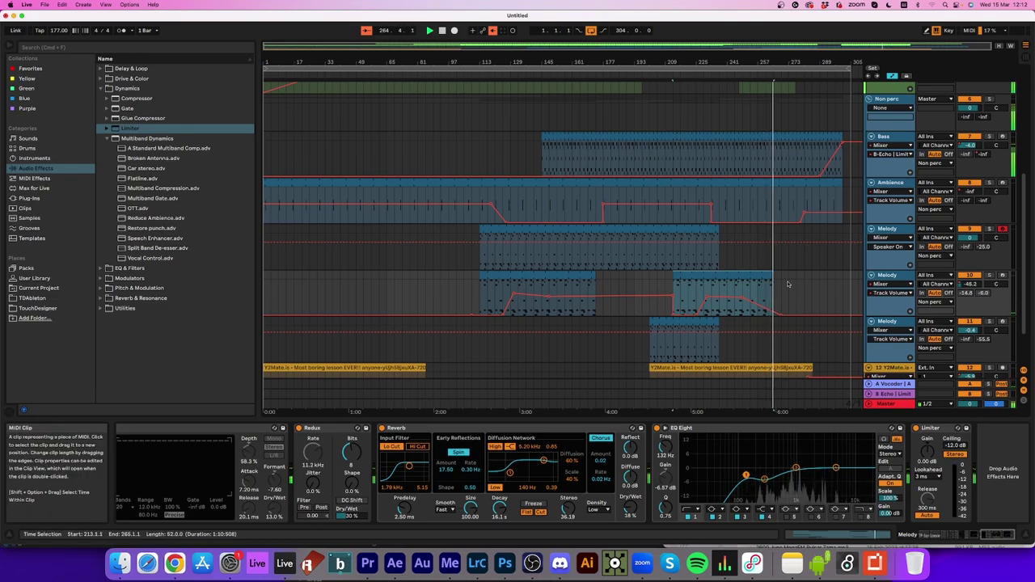
scroll(776, 283, "down", 2)
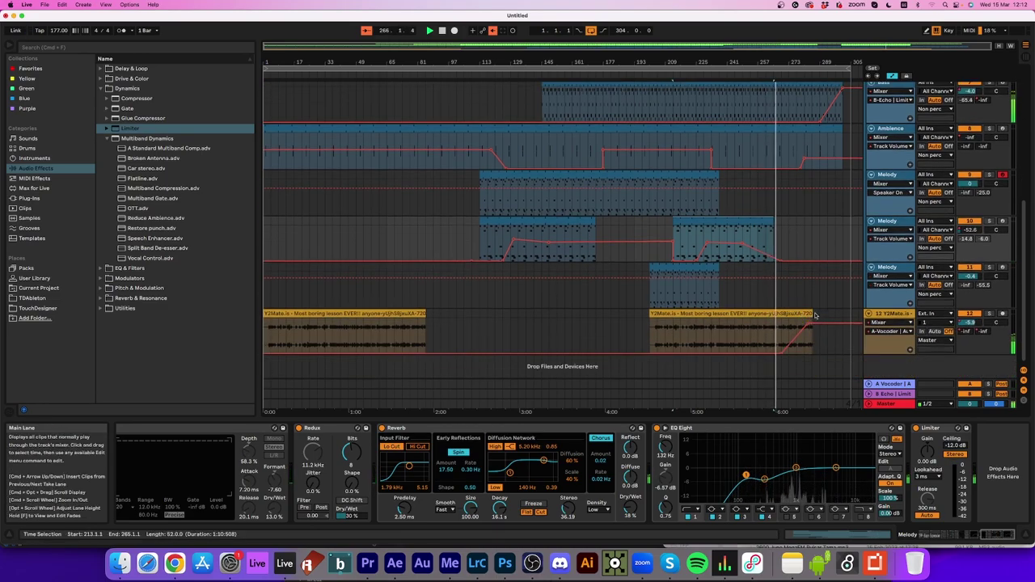
left_click_drag(812, 313, 834, 312)
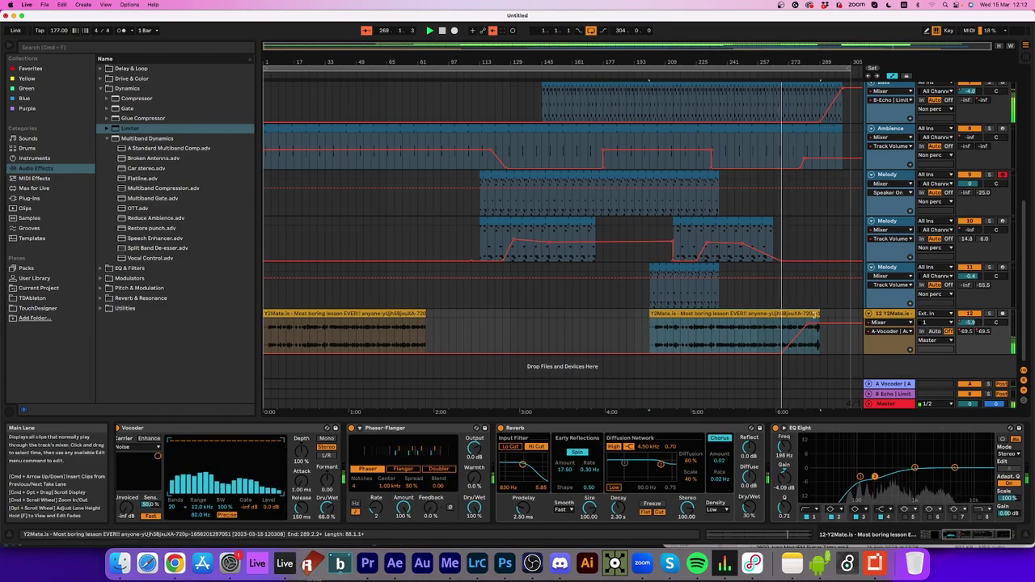
scroll(803, 322, "up", 5)
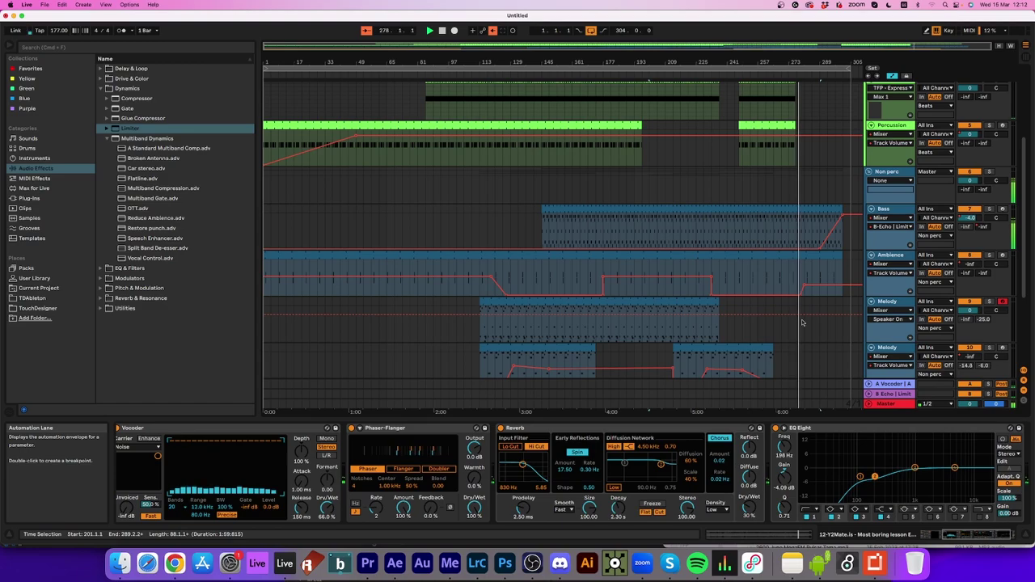
scroll(803, 322, "down", 5)
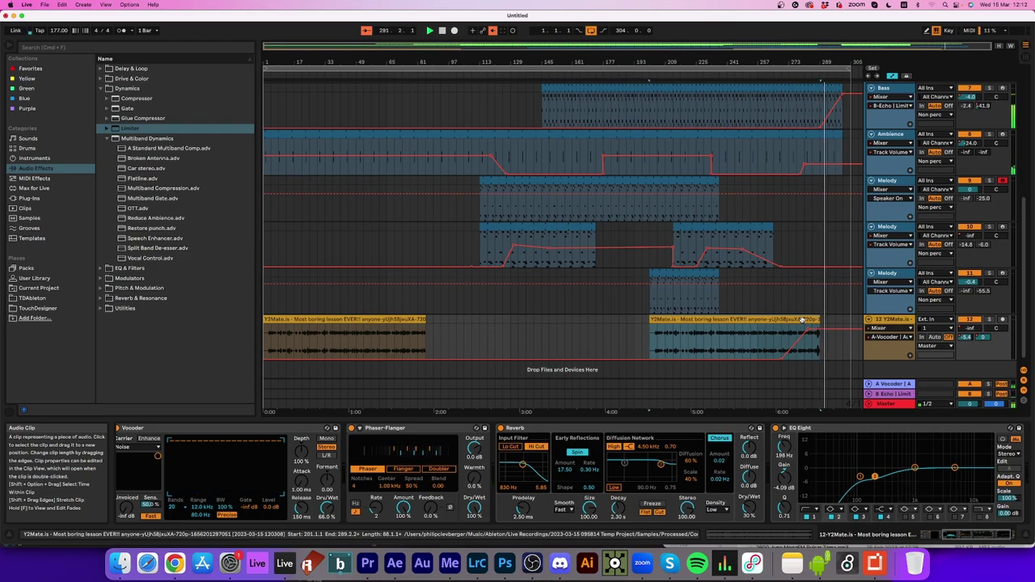
scroll(801, 320, "up", 6)
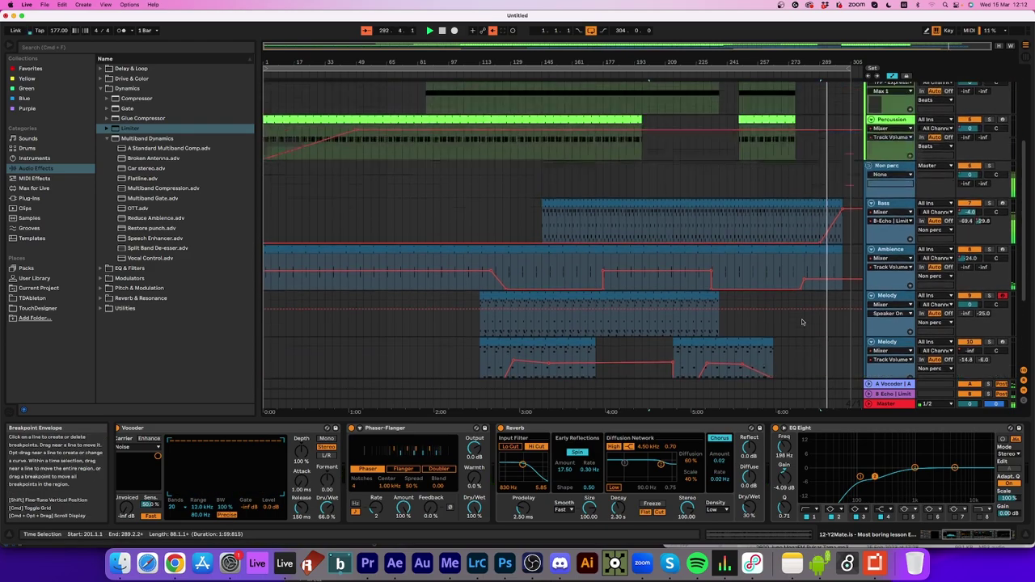